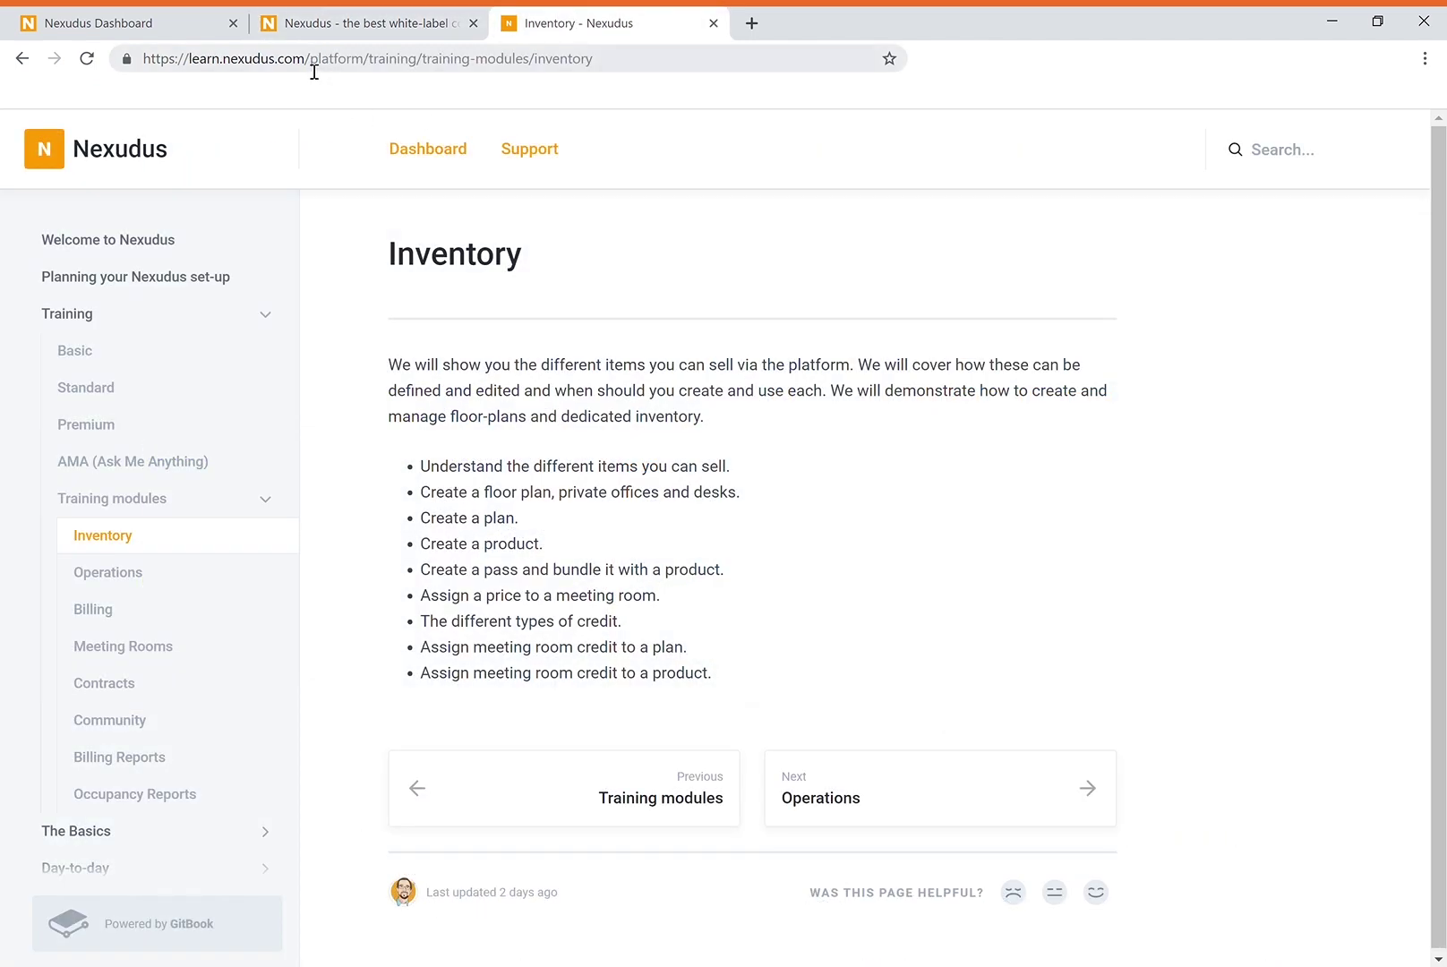
Highlight the learn.nexudus.com address on the training page and the platform.nexudus.com address on the Nexudus dashboard page.
left_click_drag(309, 74, 133, 67)
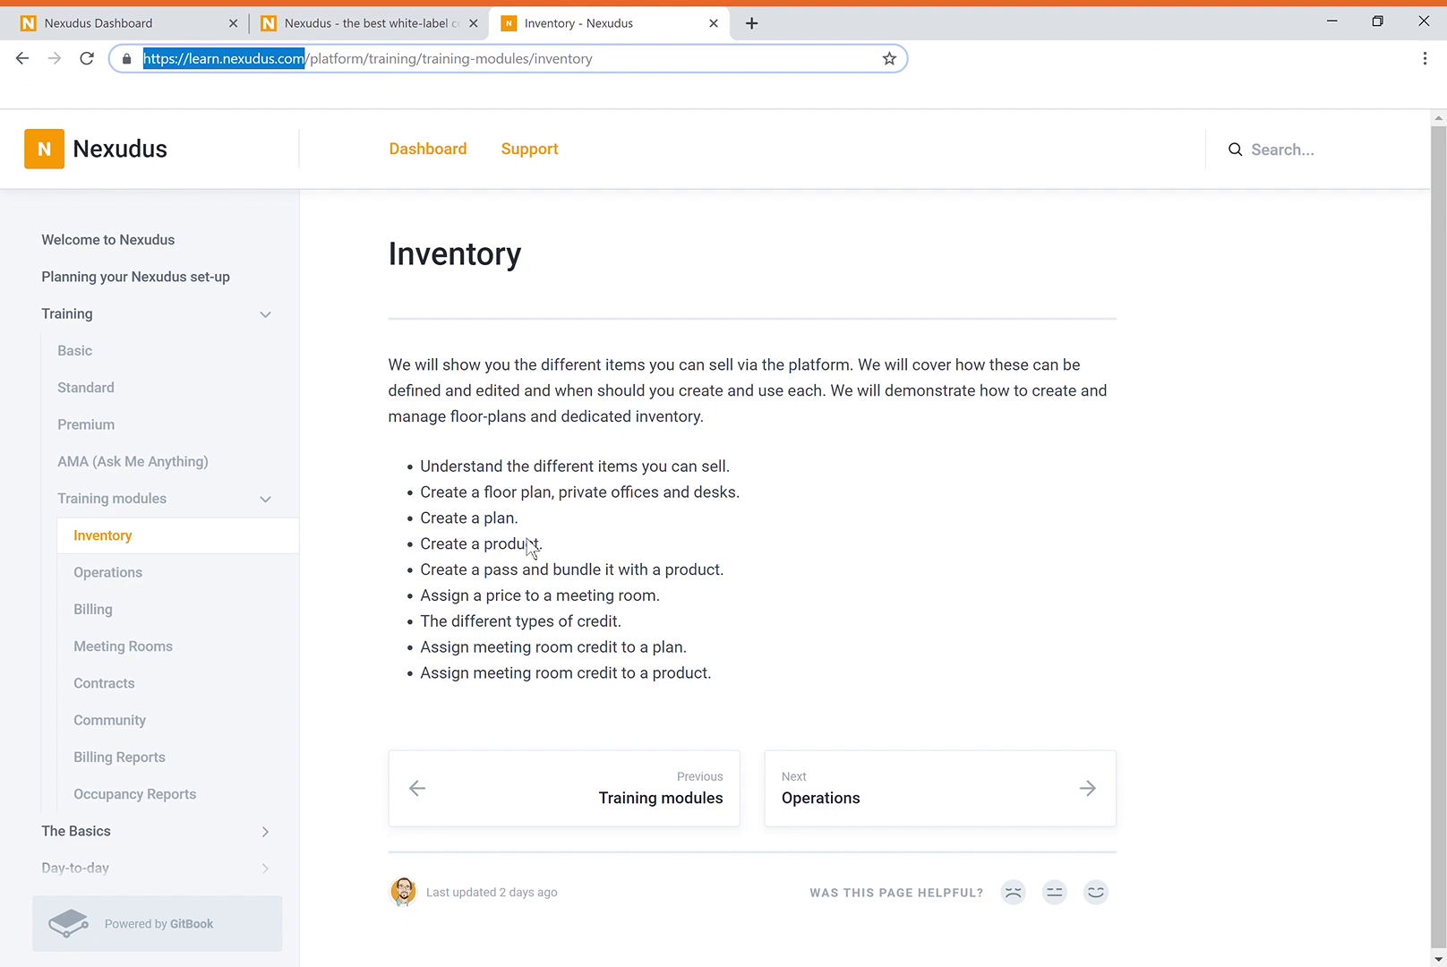
left_click(434, 475)
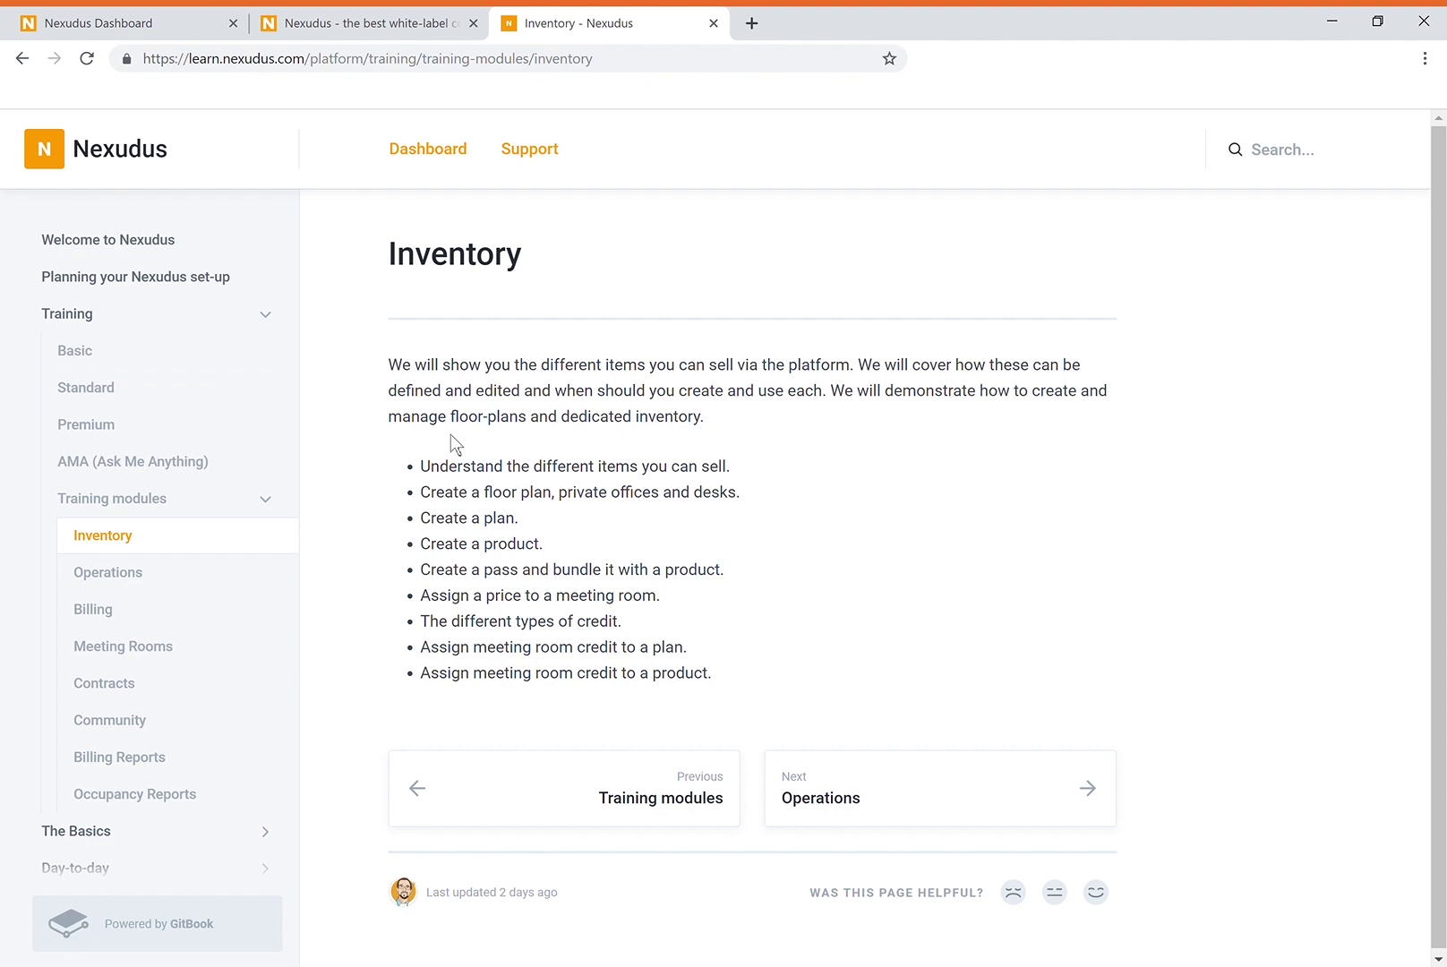
left_click(148, 21)
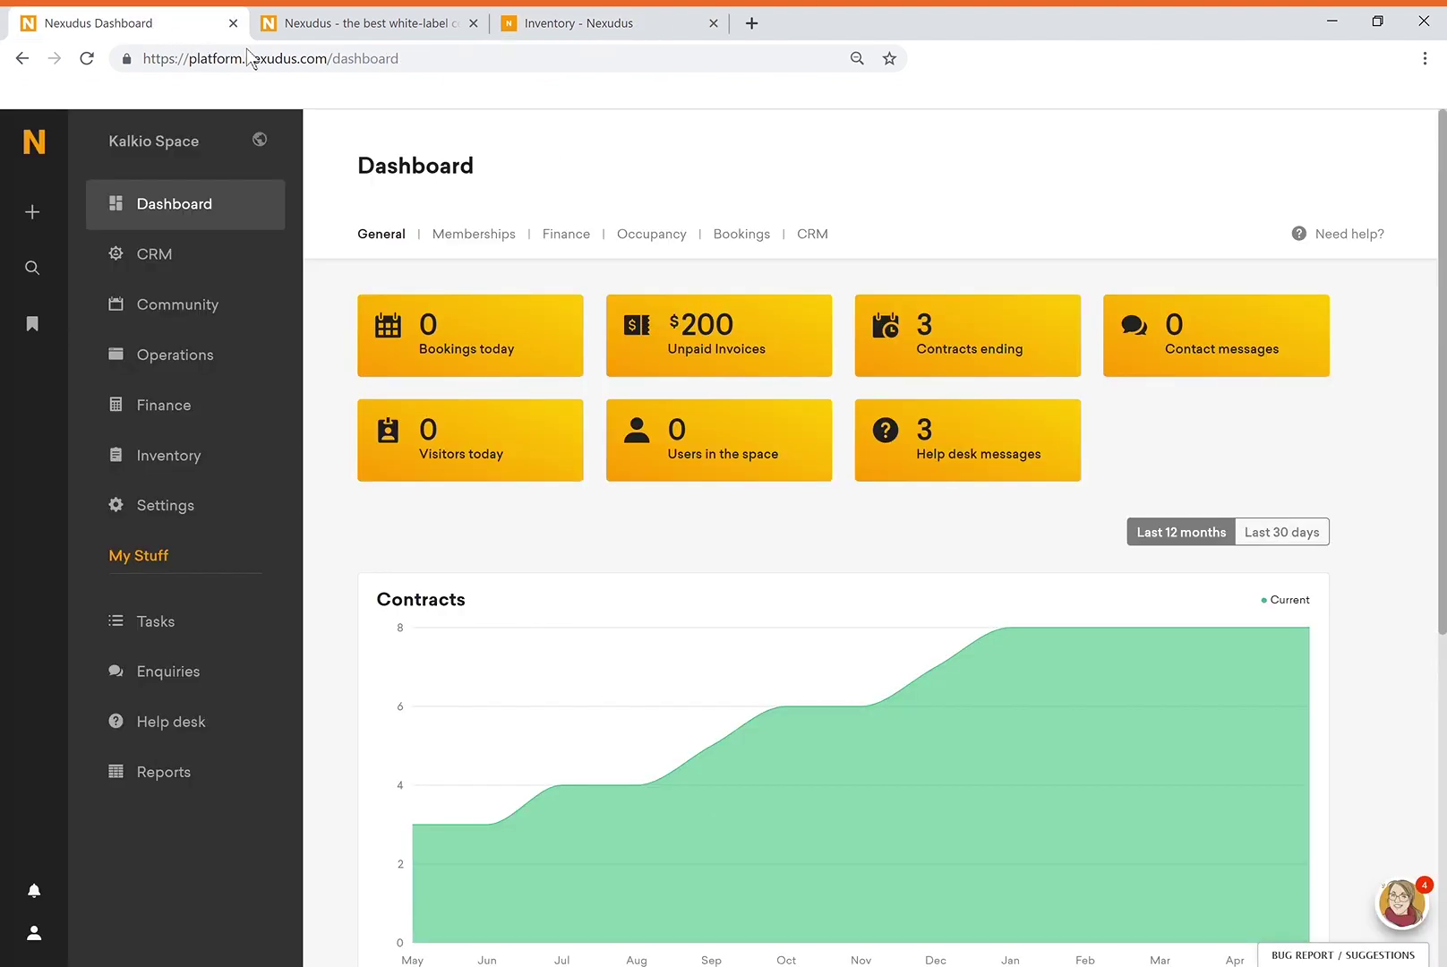
left_click(335, 70)
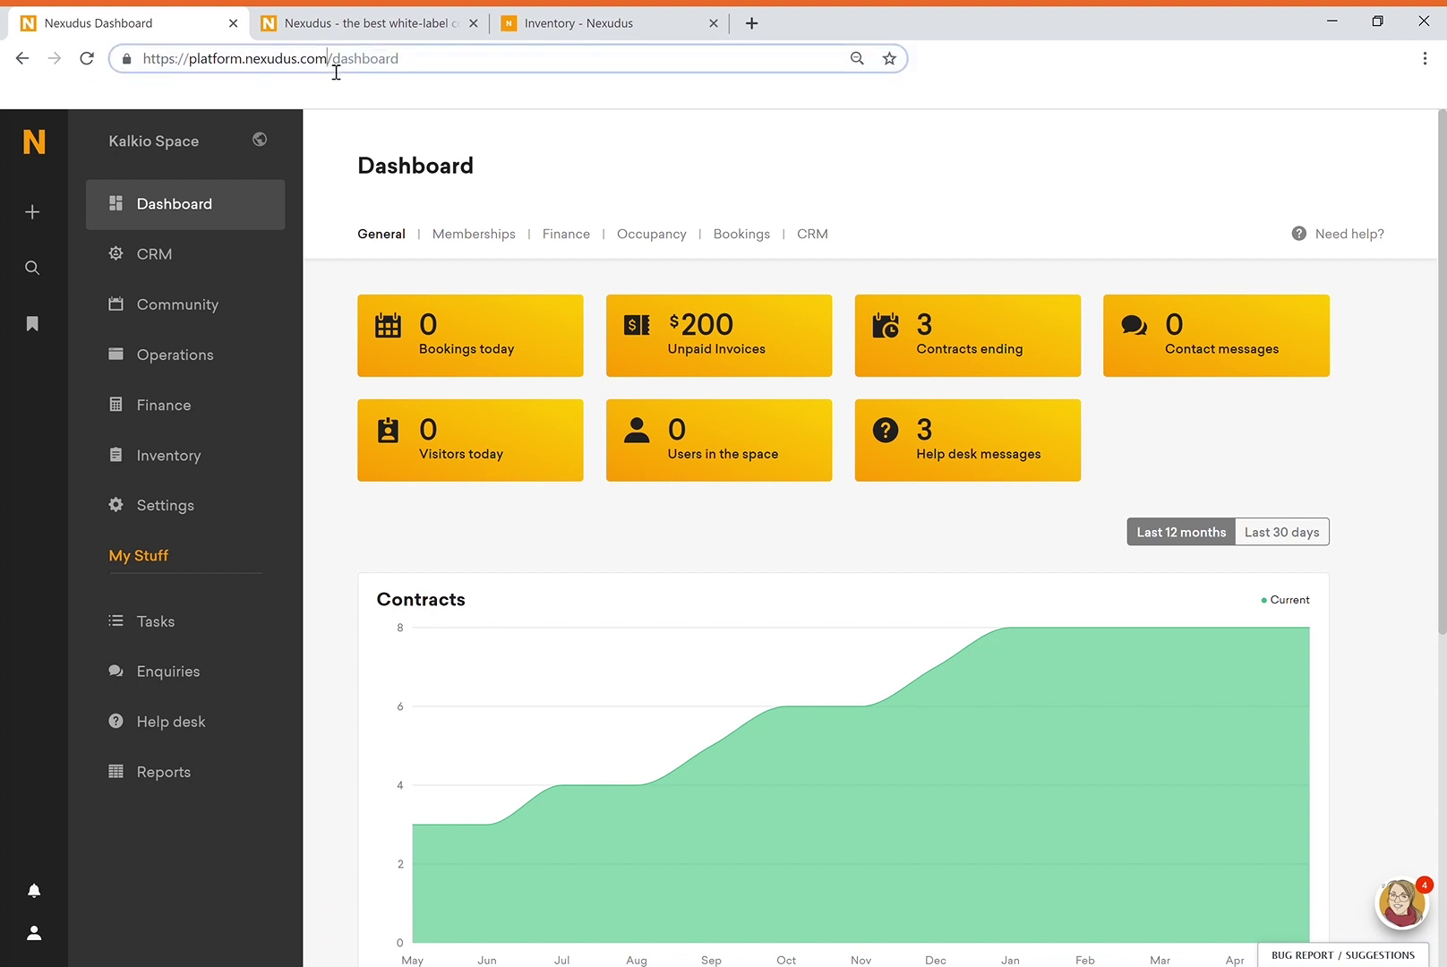
left_click_drag(336, 72, 200, 74)
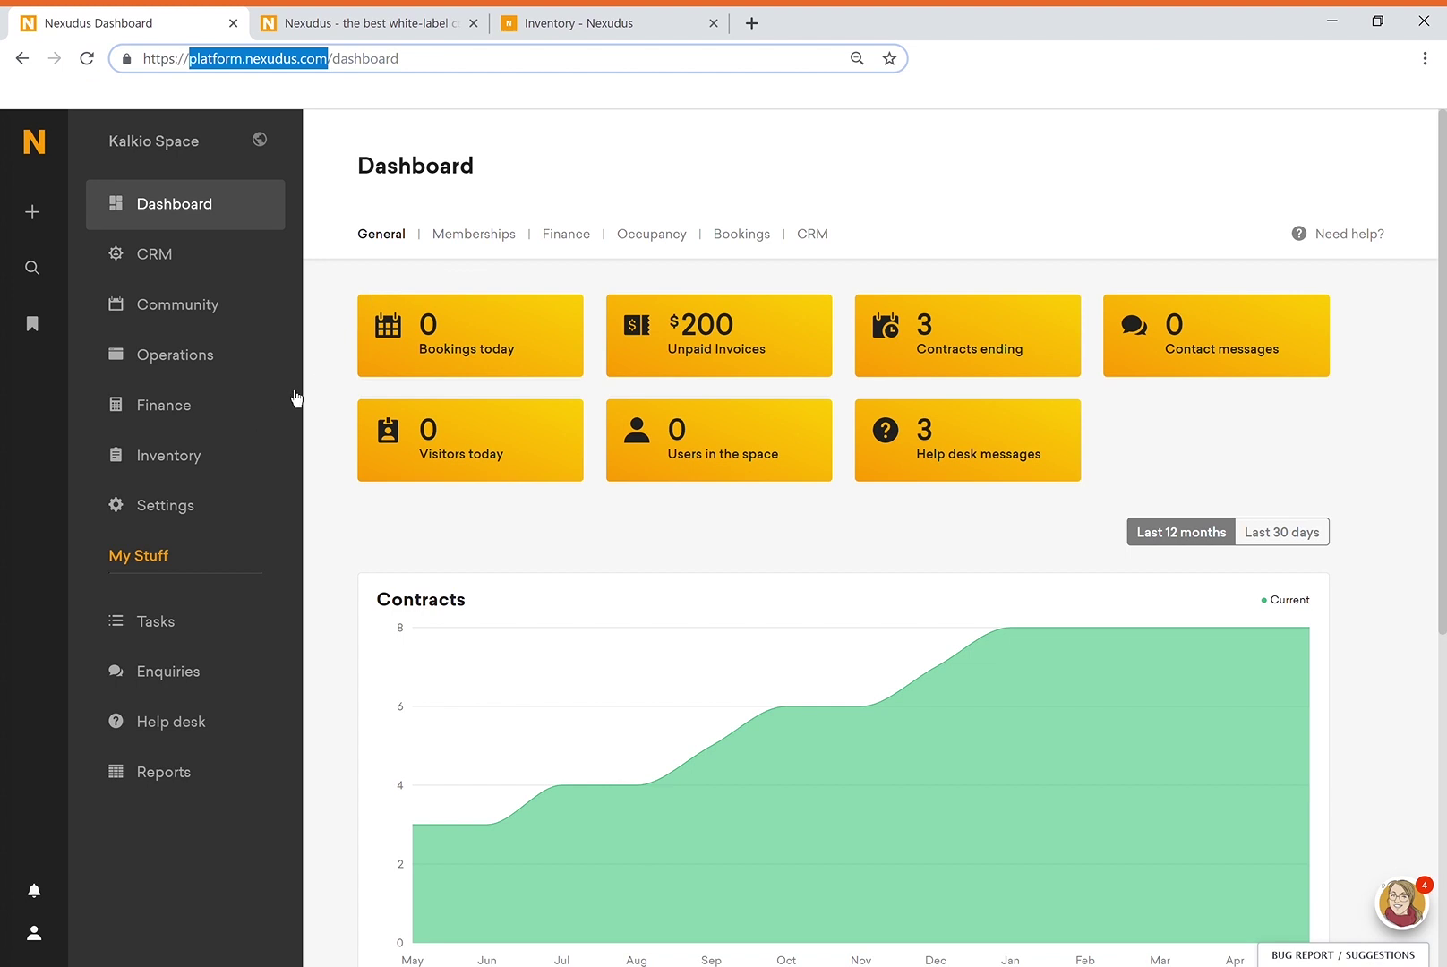
Open the inventory section, view its list of products and return to the inventory overview.
left_click(184, 461)
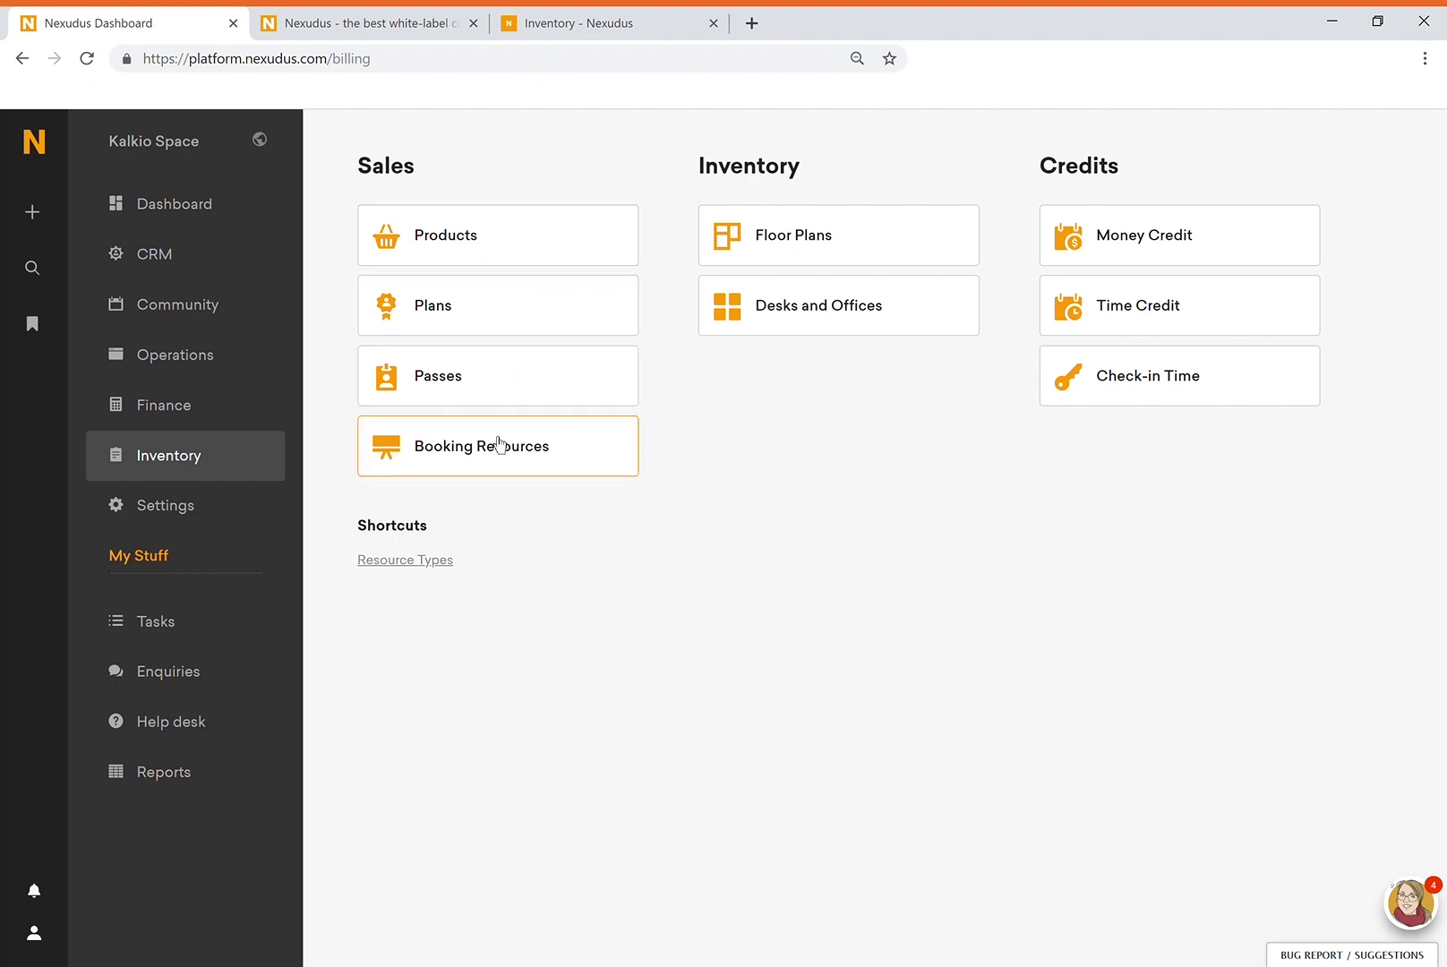
left_click(499, 260)
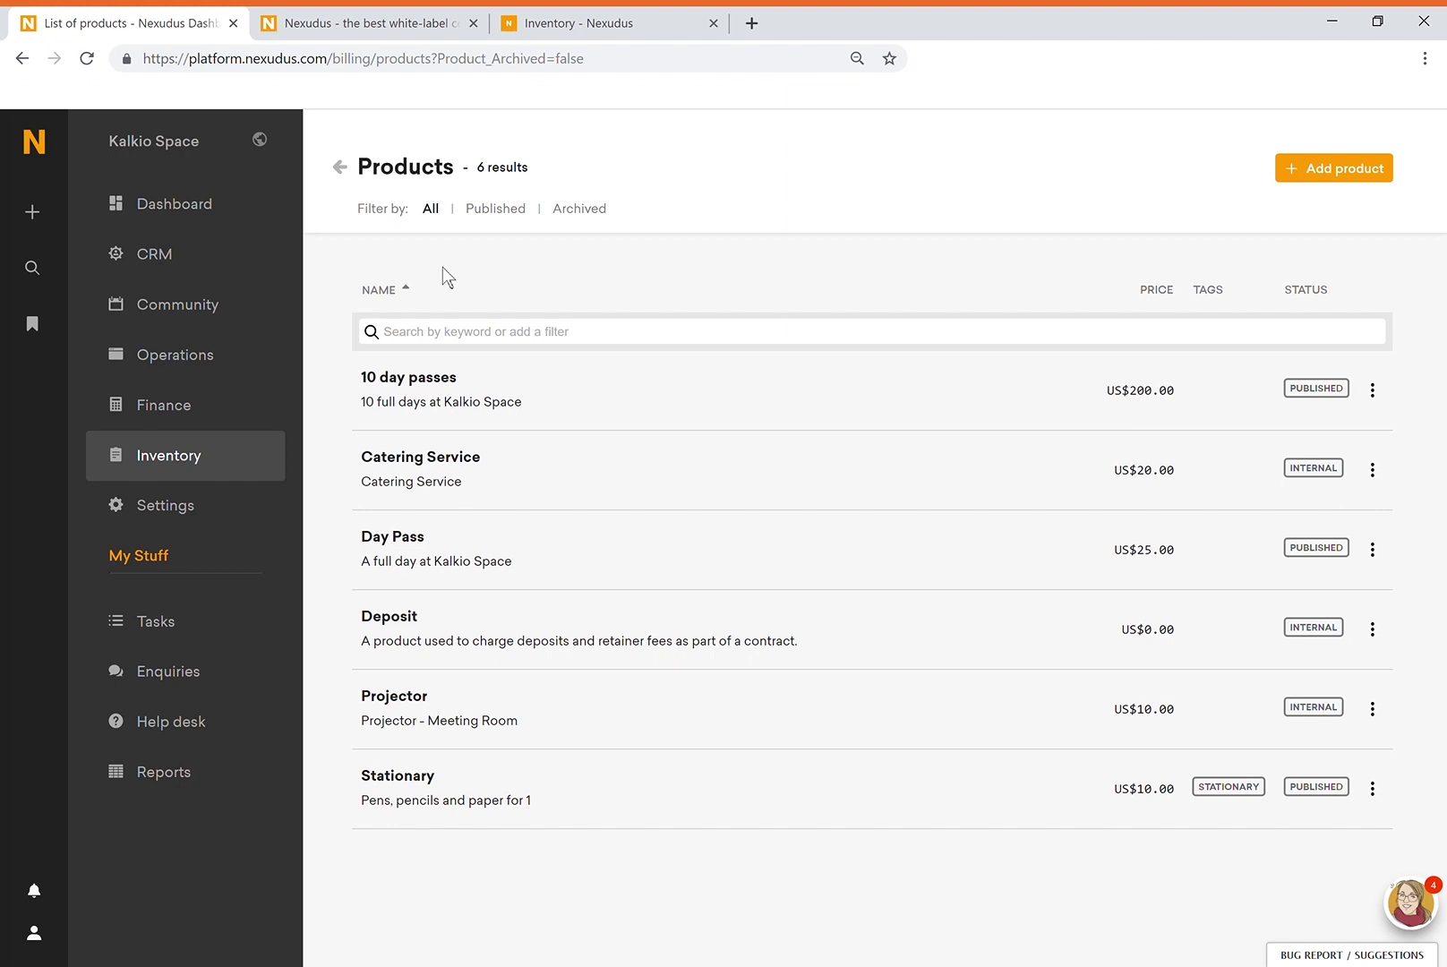
left_click(345, 170)
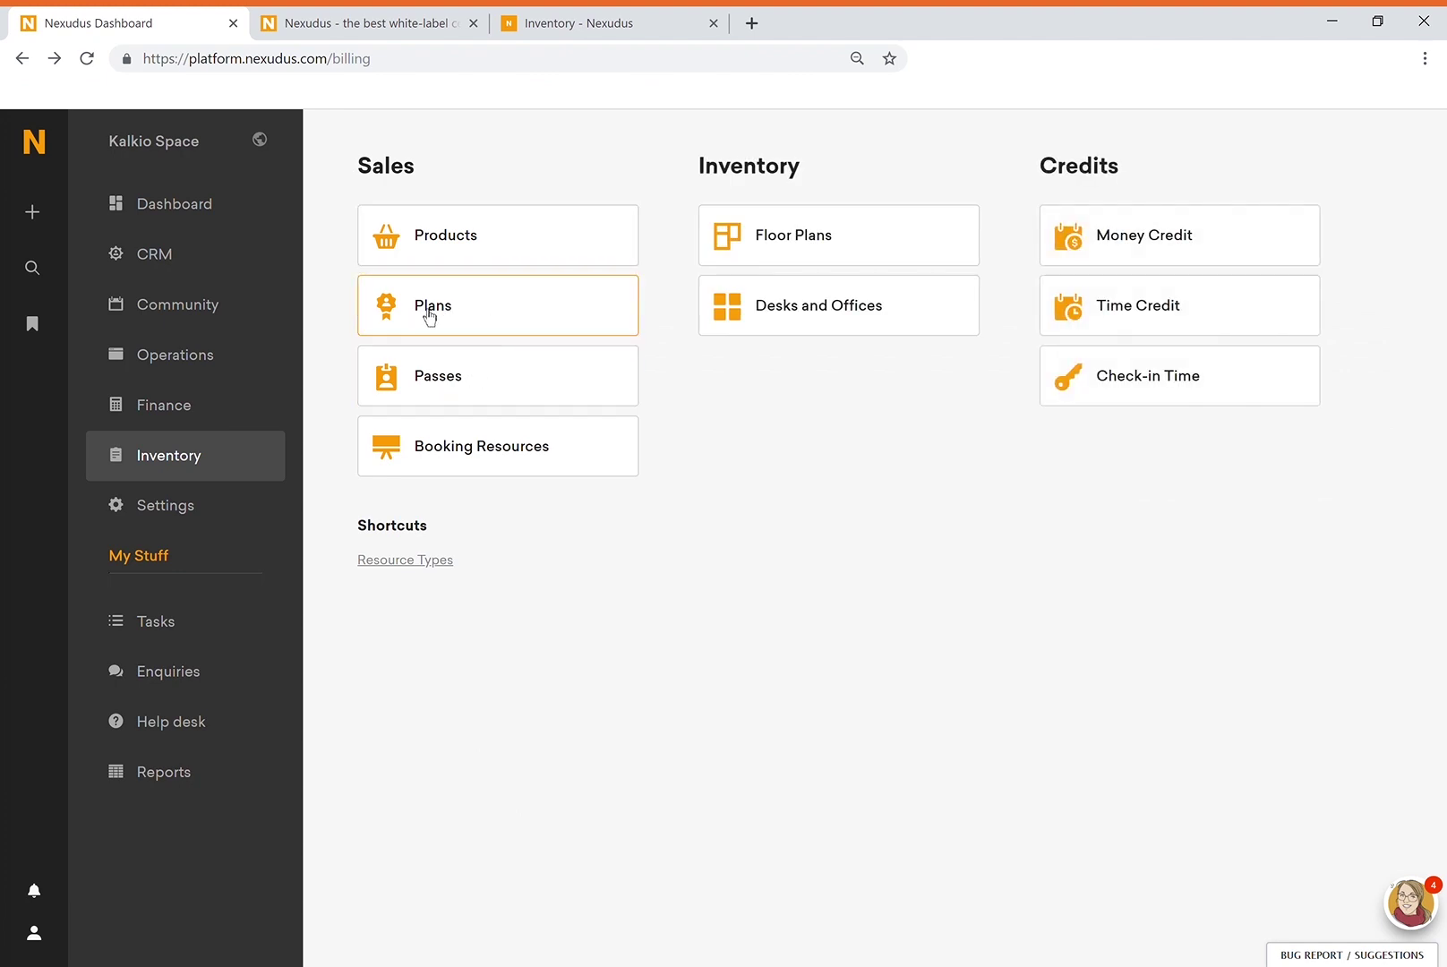
Open the Dedicated-desk plan from the list of plans and review its details through to the sign-up links.
left_click(430, 313)
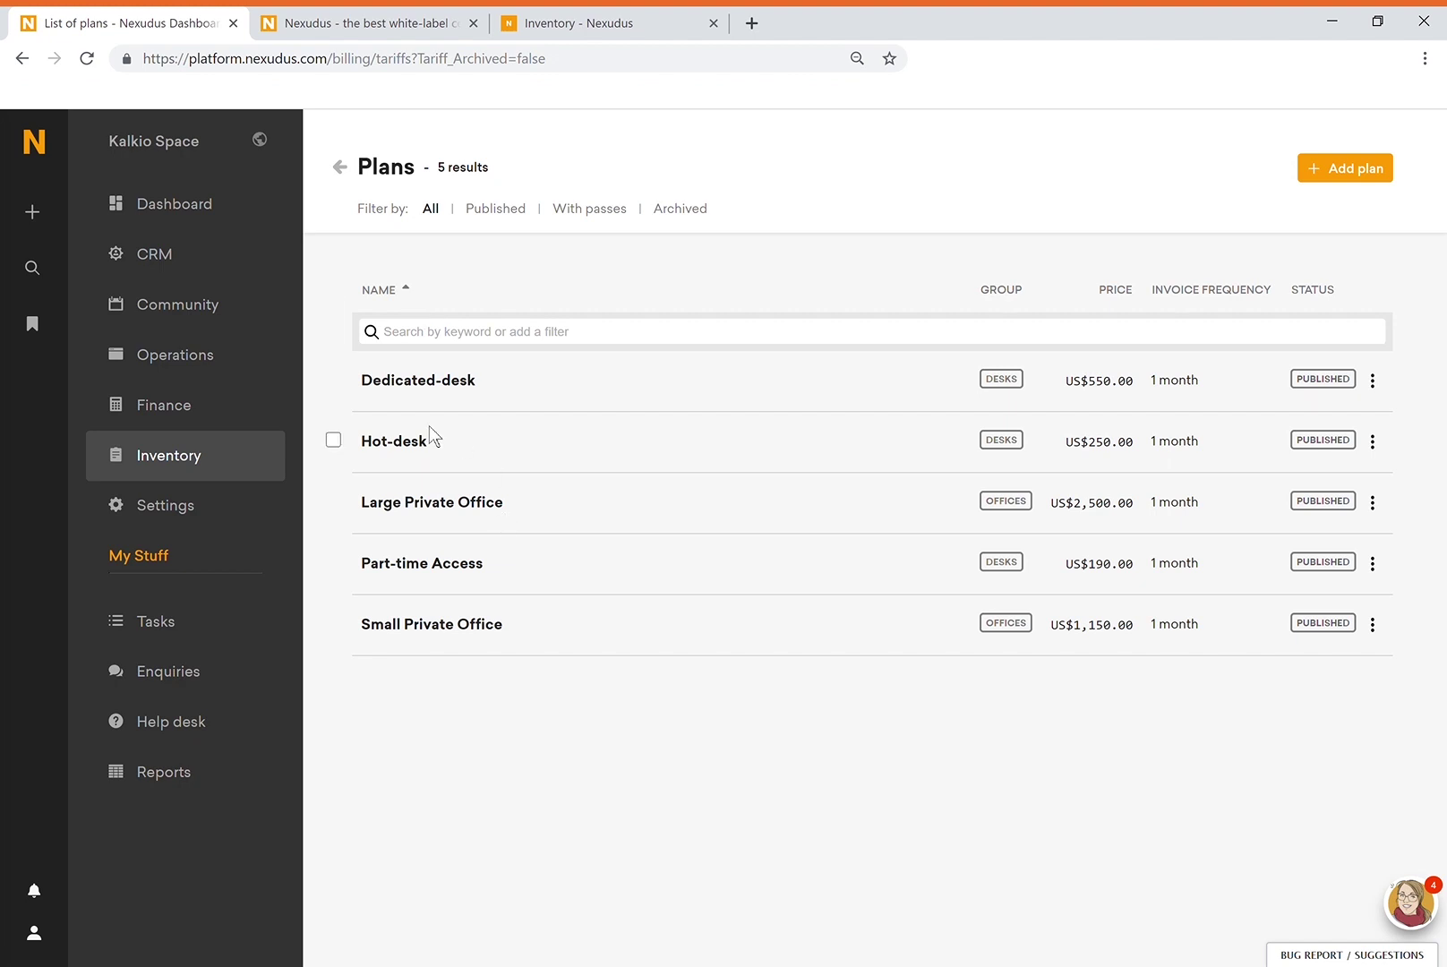
left_click(424, 396)
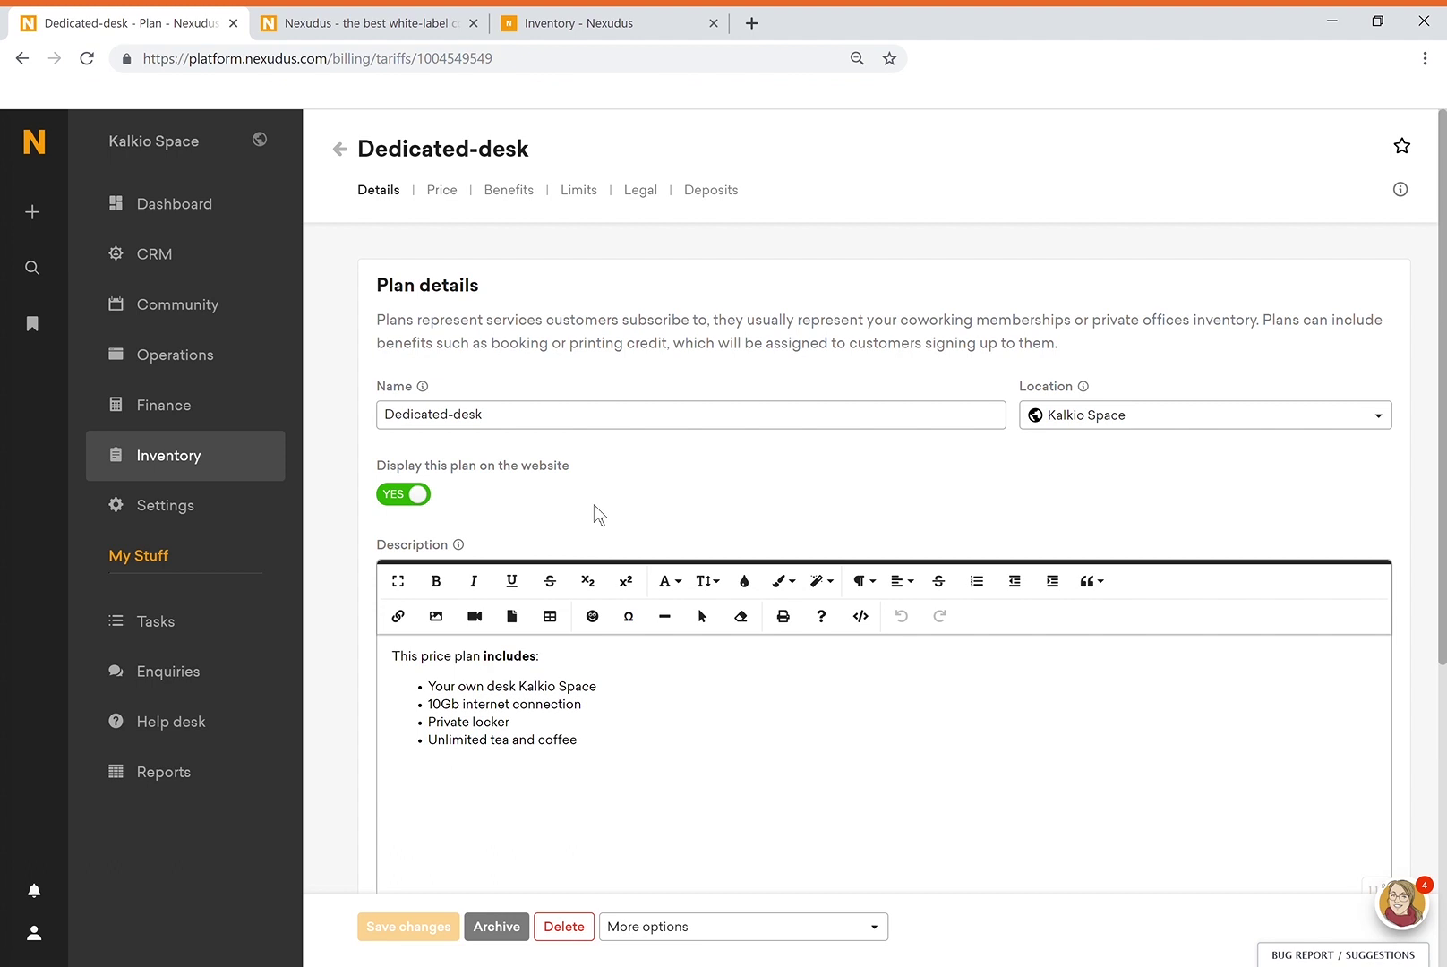
scroll(640, 735, "down", 2)
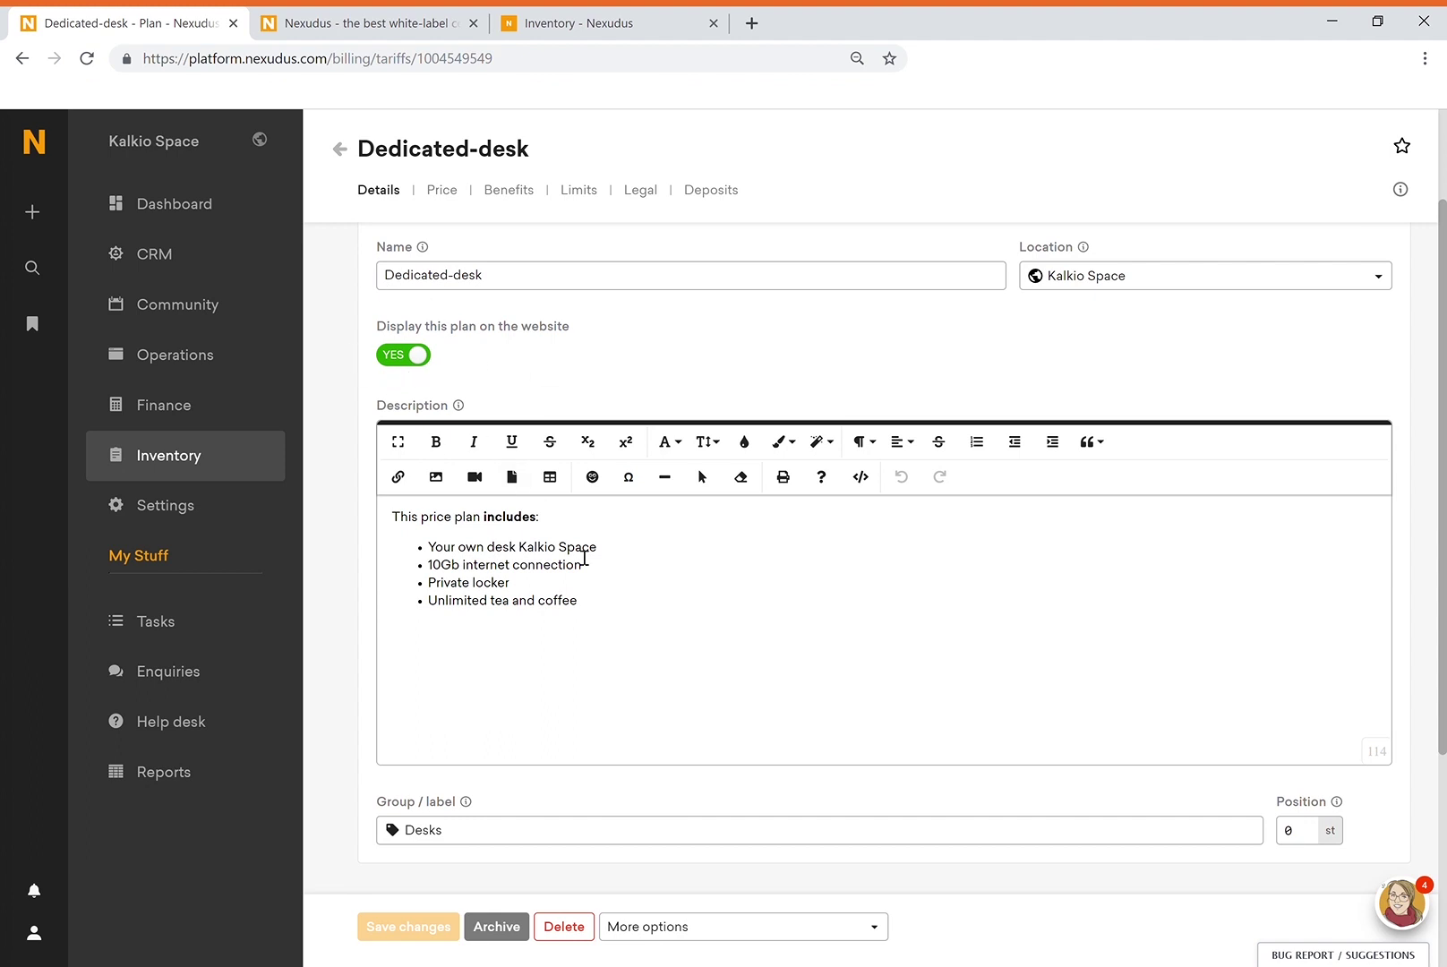
scroll(584, 557, "down", 4)
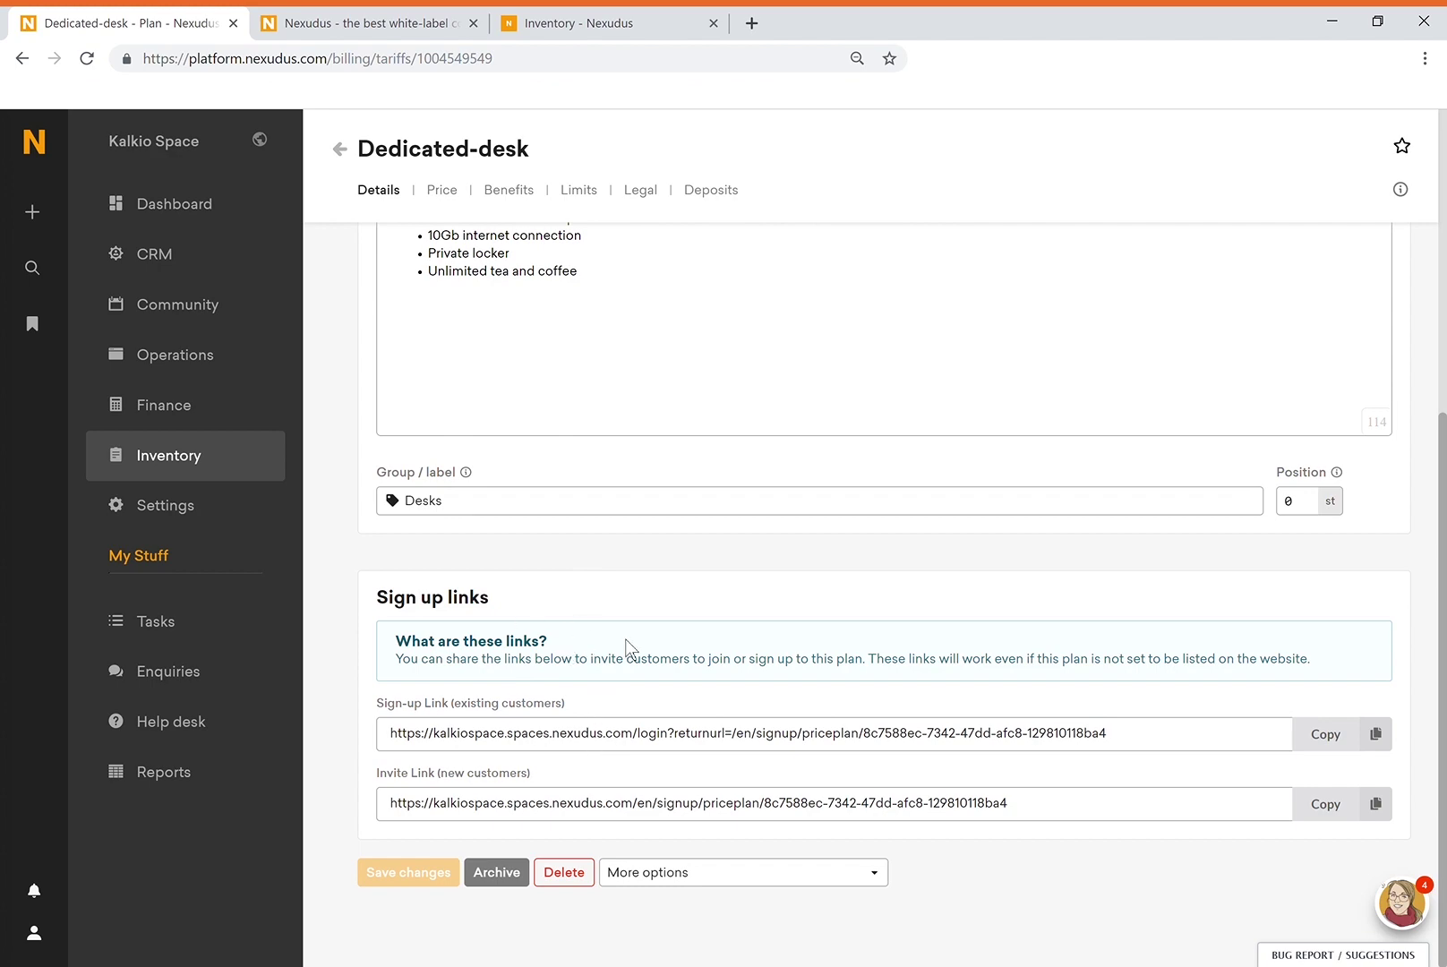
scroll(627, 647, "up", 6)
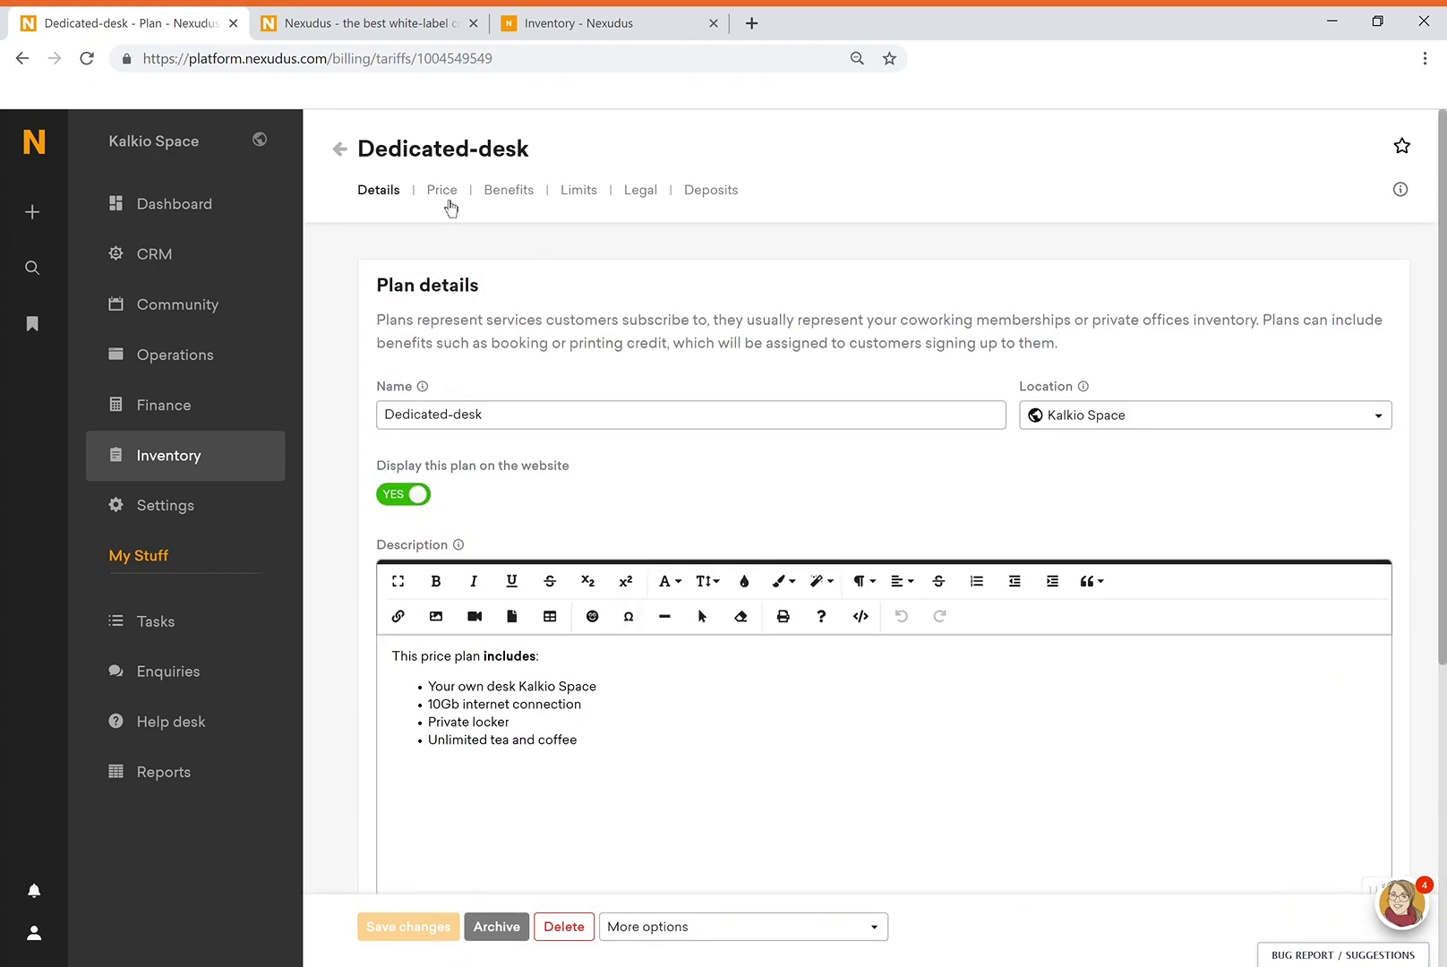
Try a billing frequency of 12 months in the Dedicated-desk plan's pricing and revert it to 1 month.
left_click(447, 202)
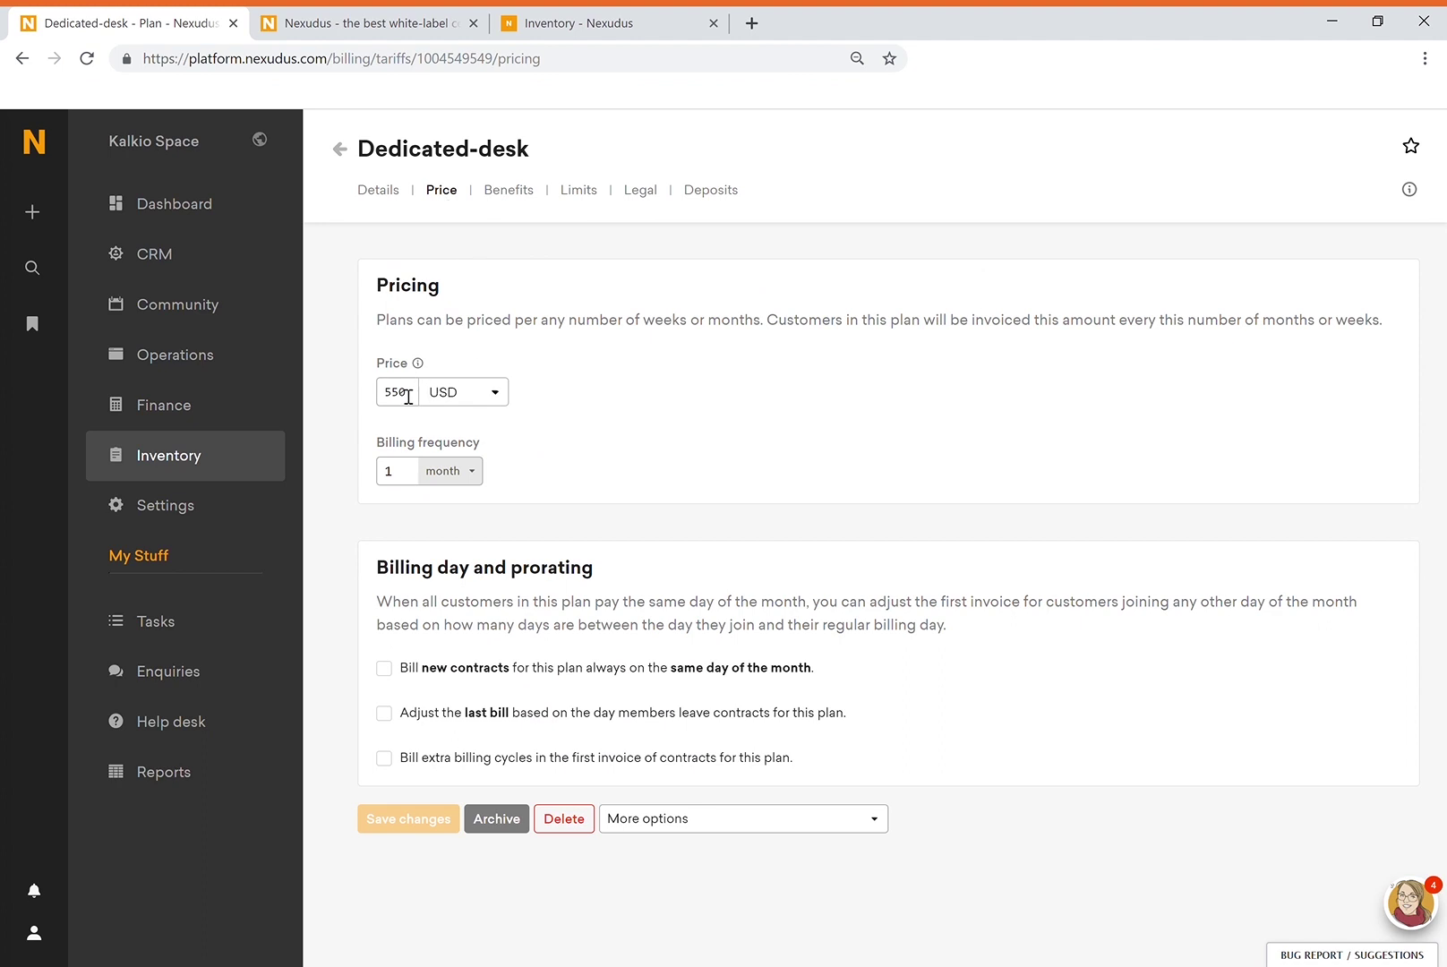
double_click(408, 397)
left_click(475, 471)
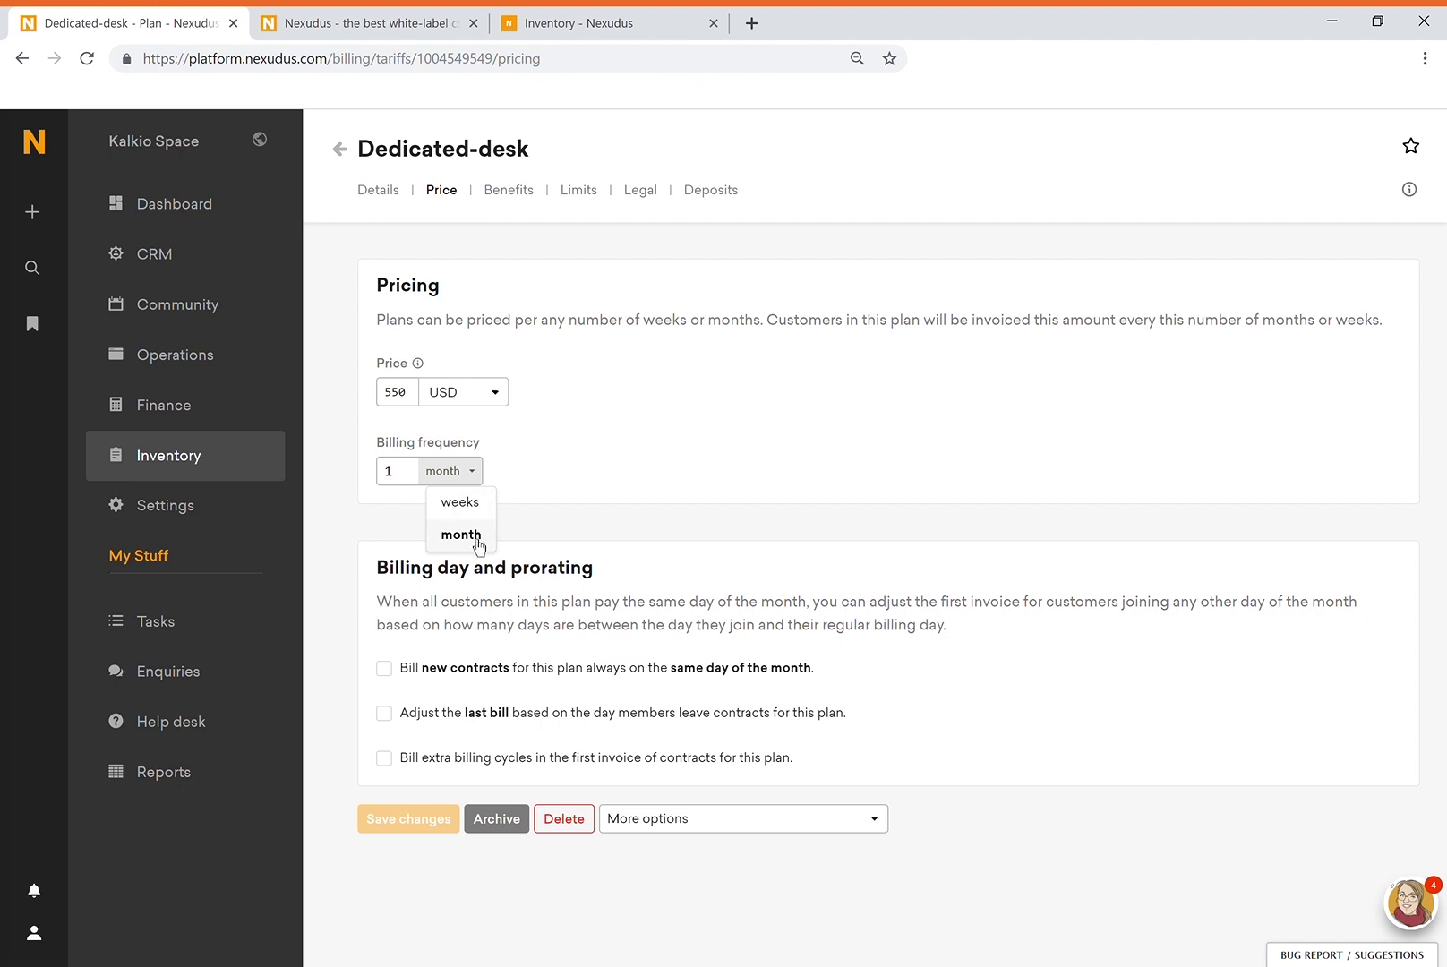
left_click(409, 482)
type("2")
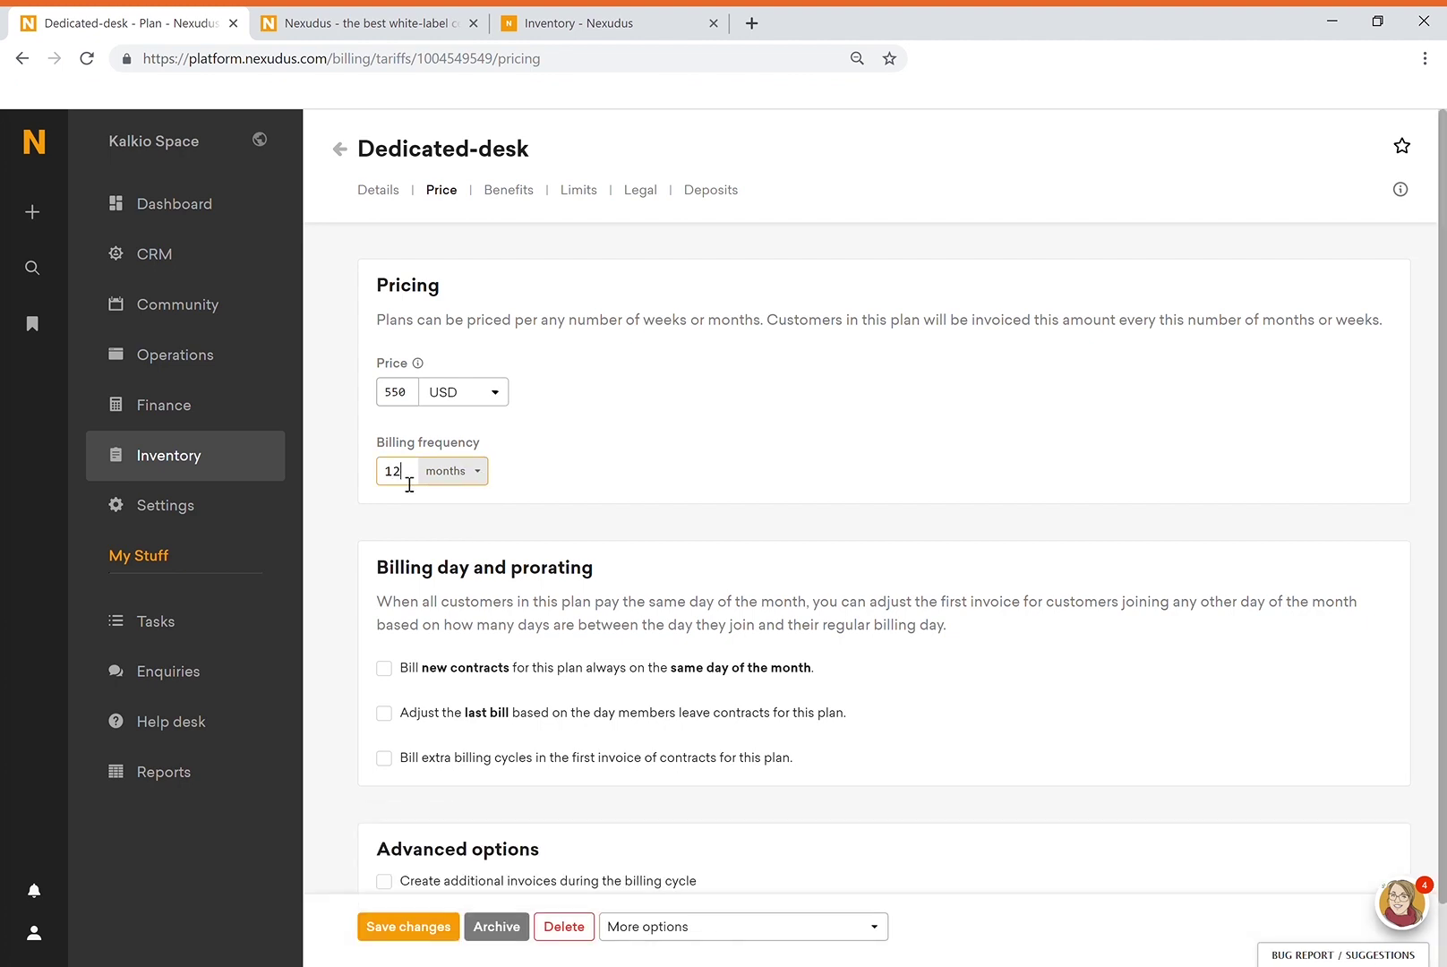
key("BackSpace")
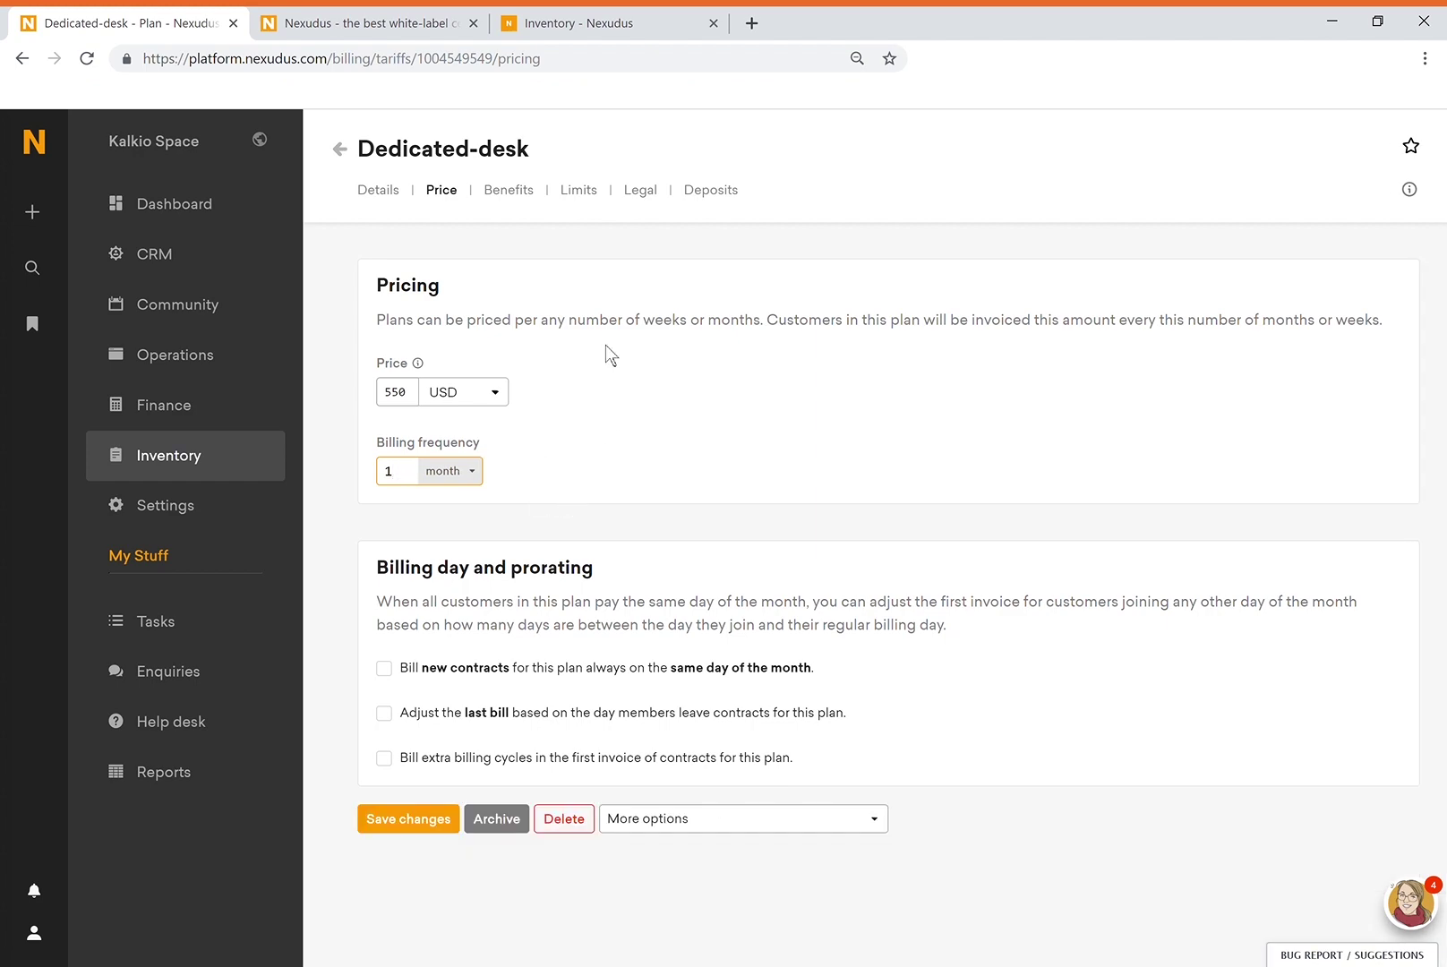
Discard the unsaved pricing edits and review the Dedicated-desk plan's benefits, legal terms and deposits.
left_click(497, 199)
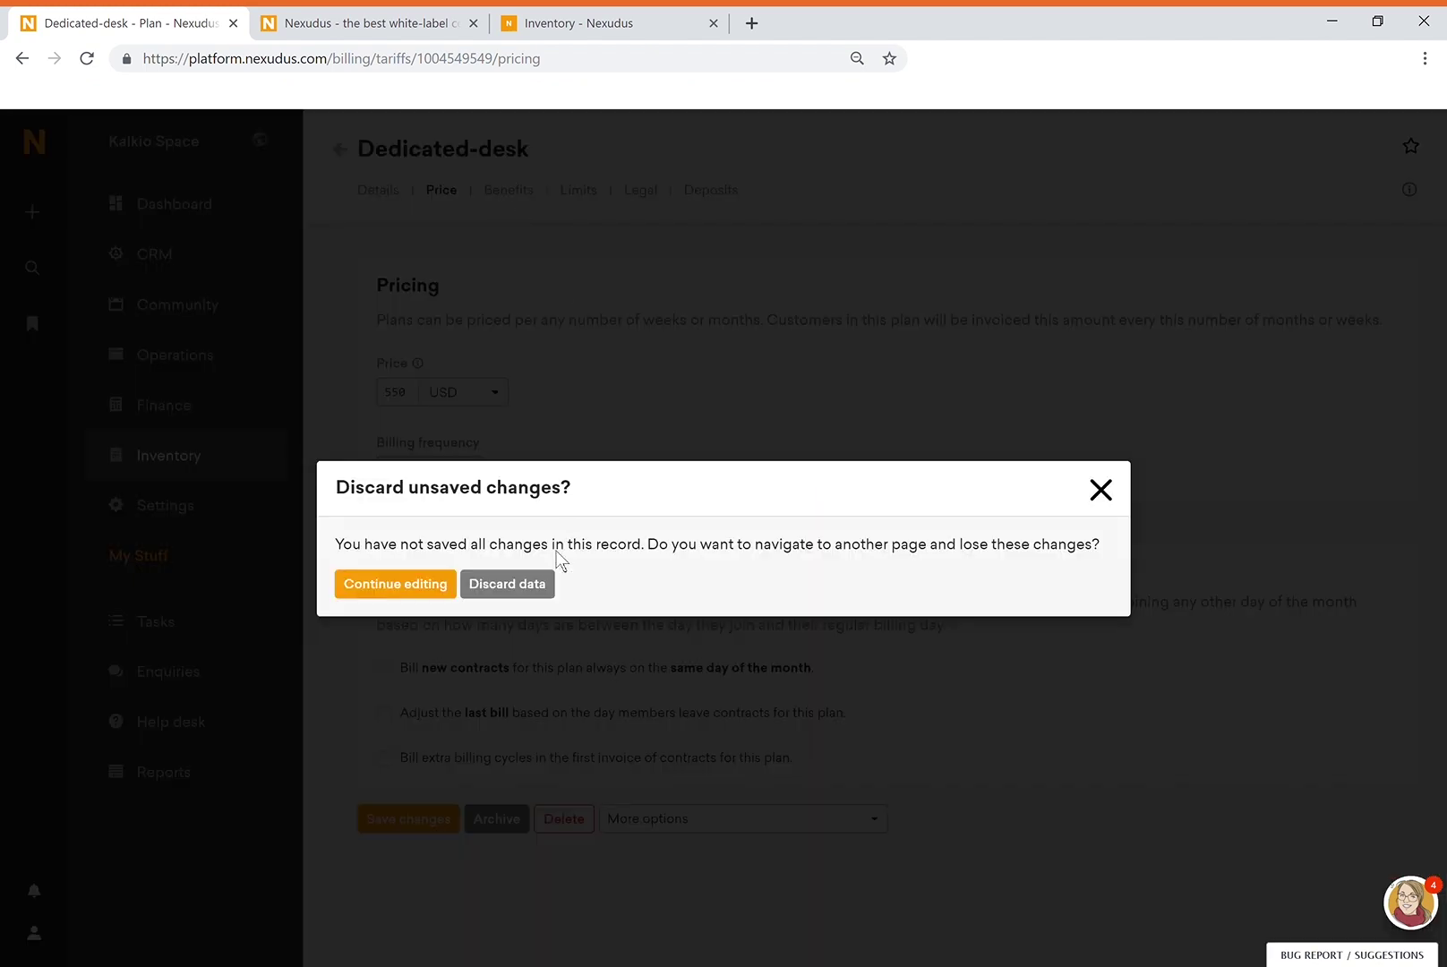
left_click(518, 588)
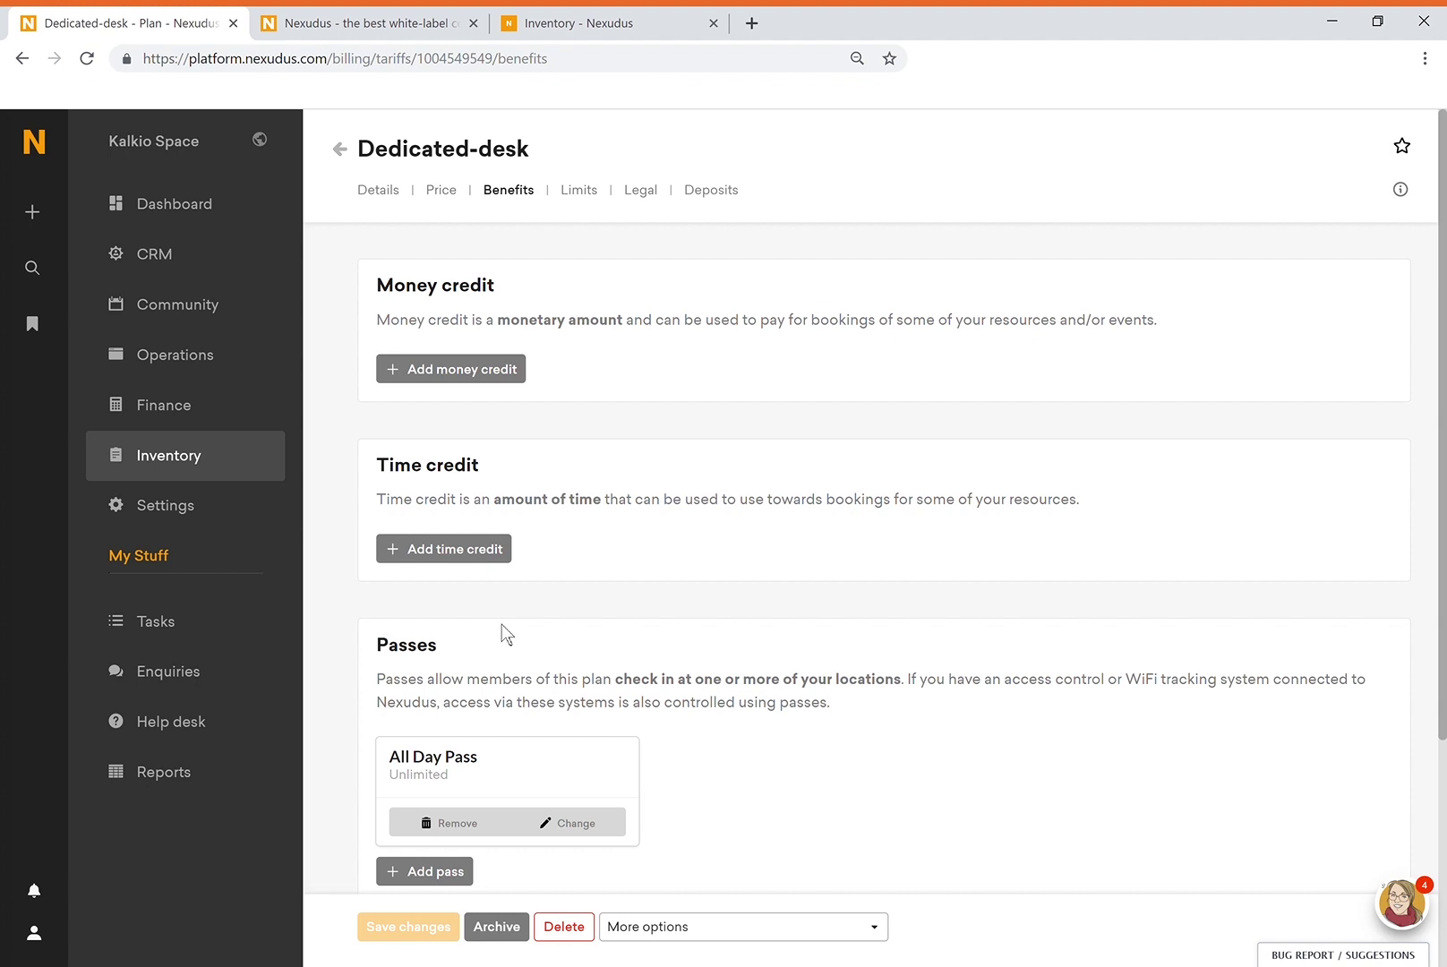
left_click(651, 209)
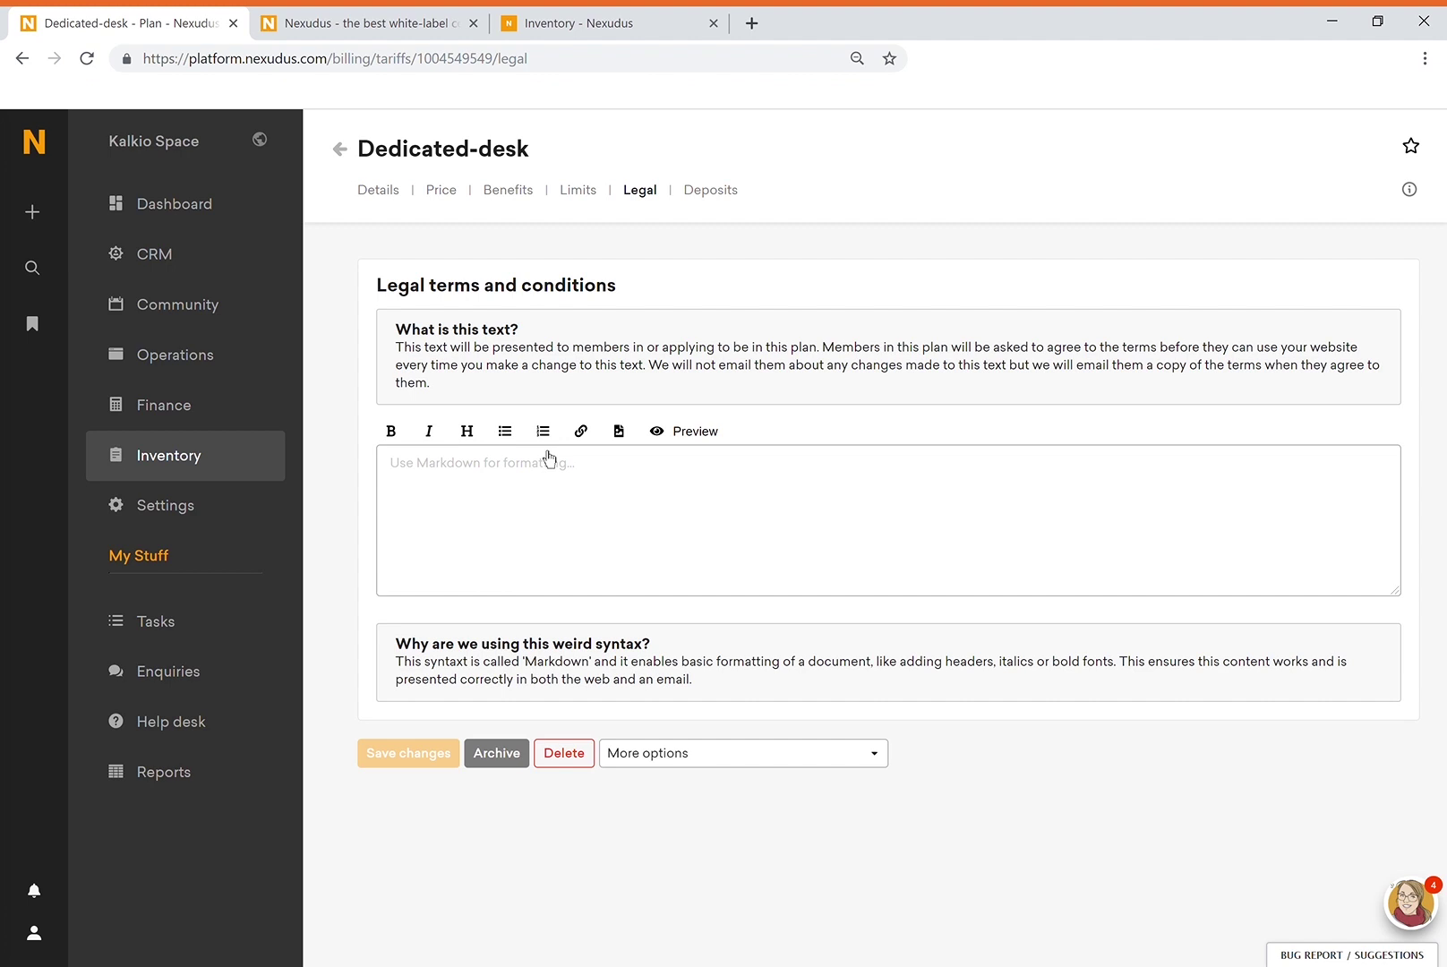
left_click(722, 212)
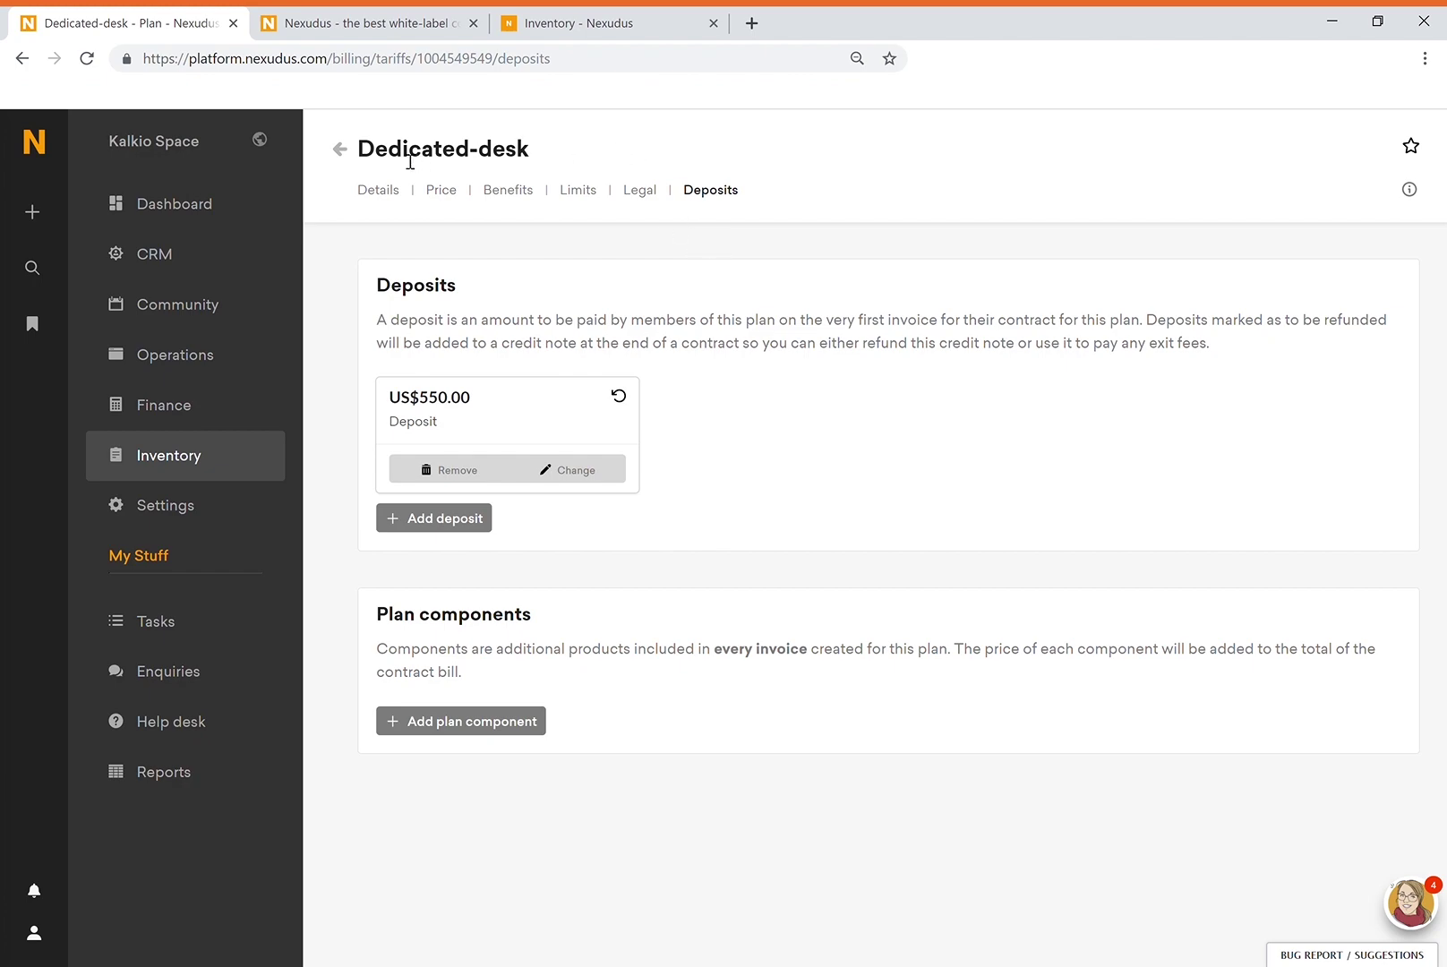
Return to the inventory overview and open the availability schedule of the Mornings Time Pass.
left_click(339, 149)
left_click(336, 165)
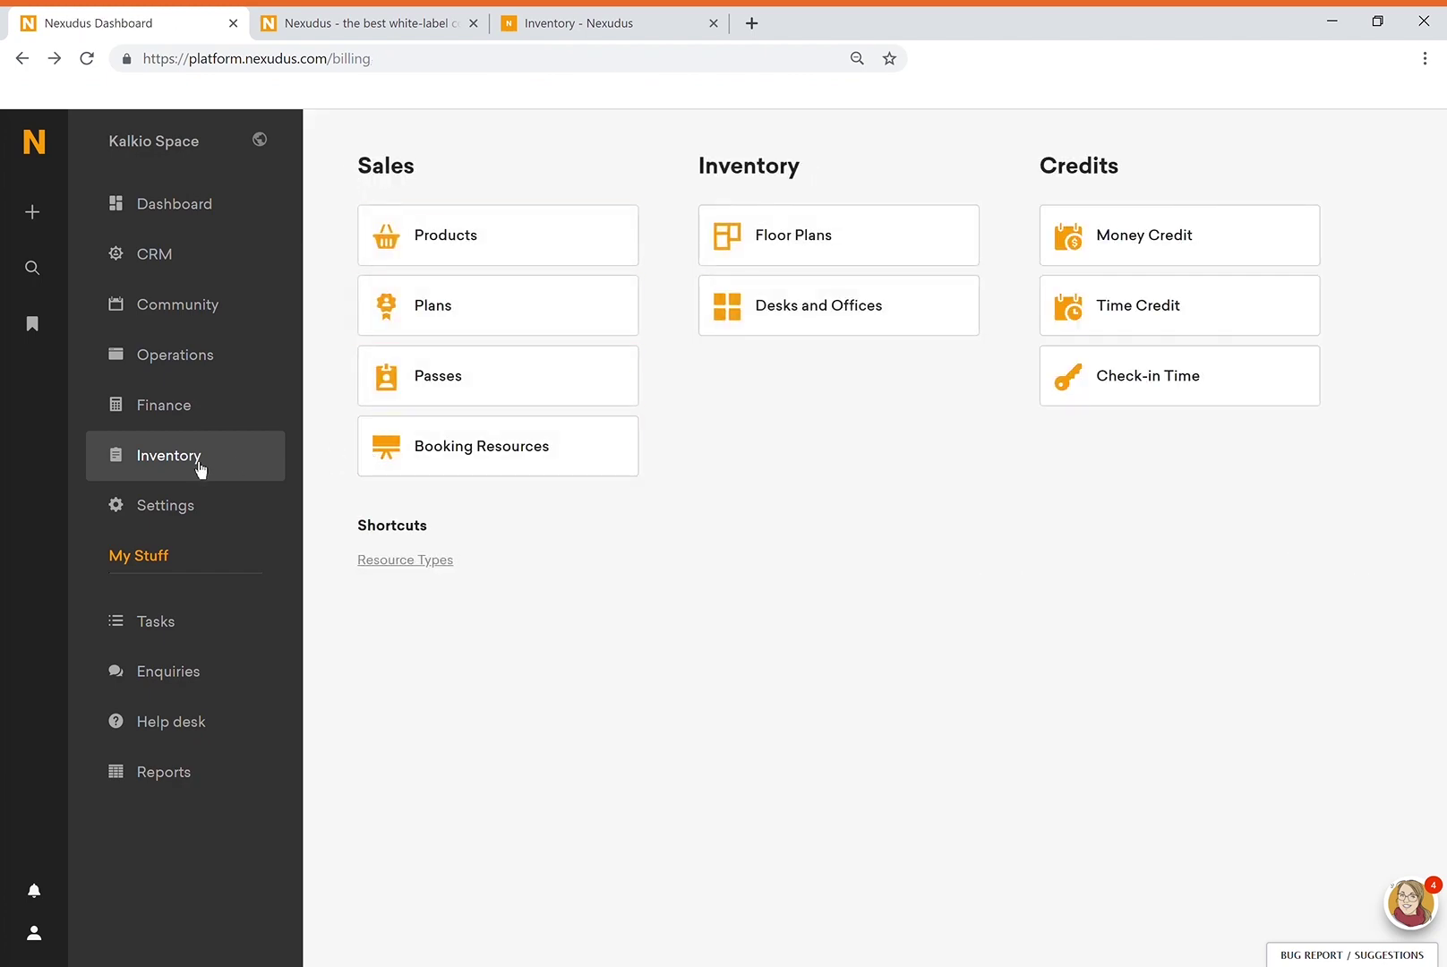
left_click(430, 404)
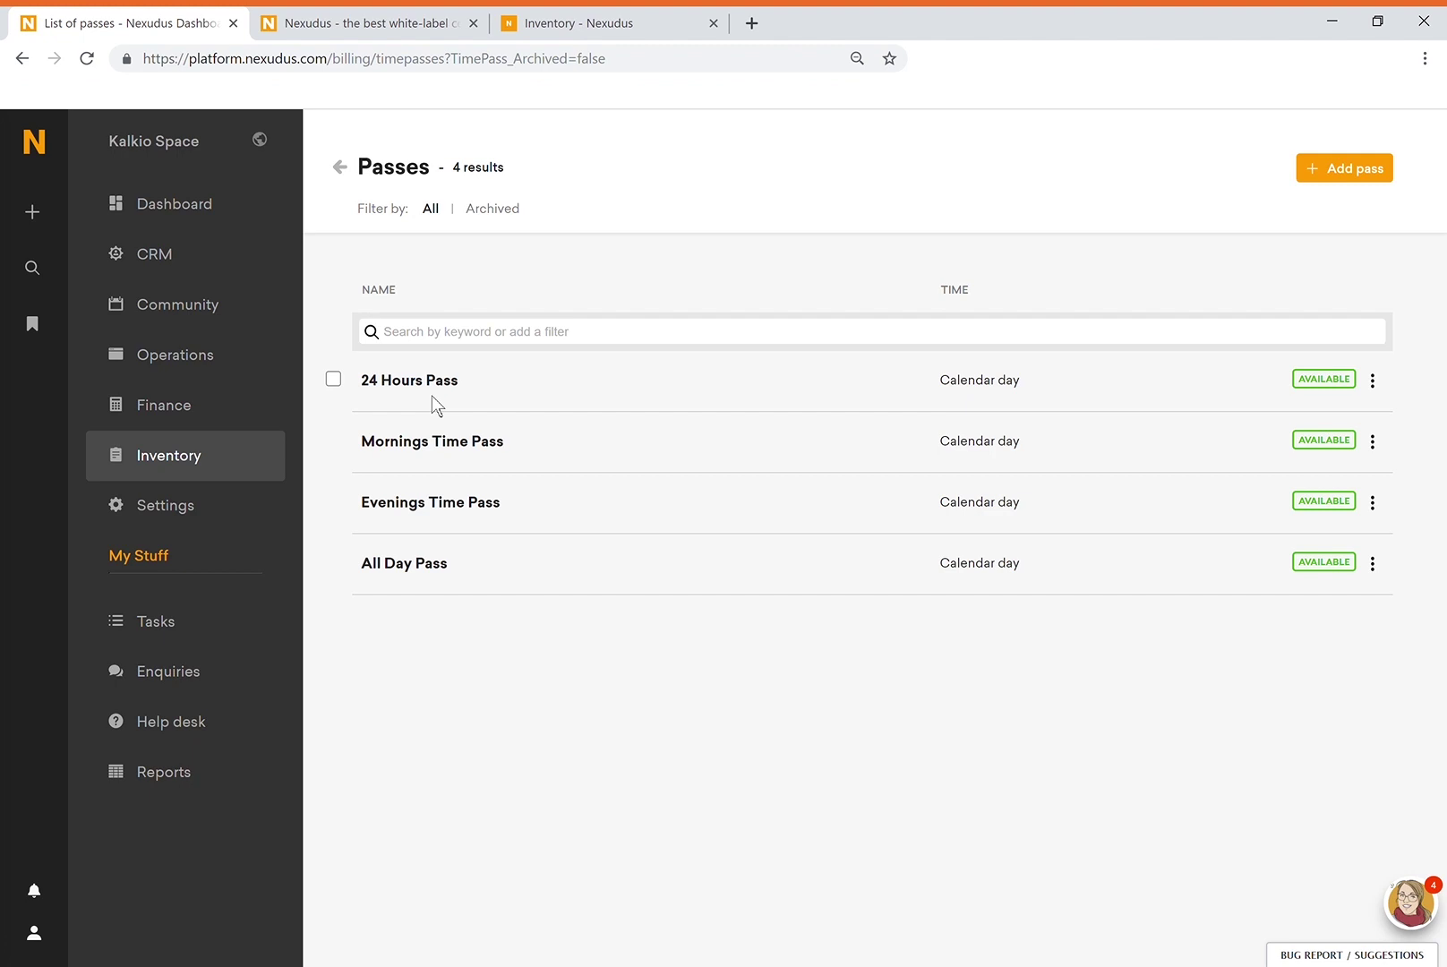
left_click(399, 463)
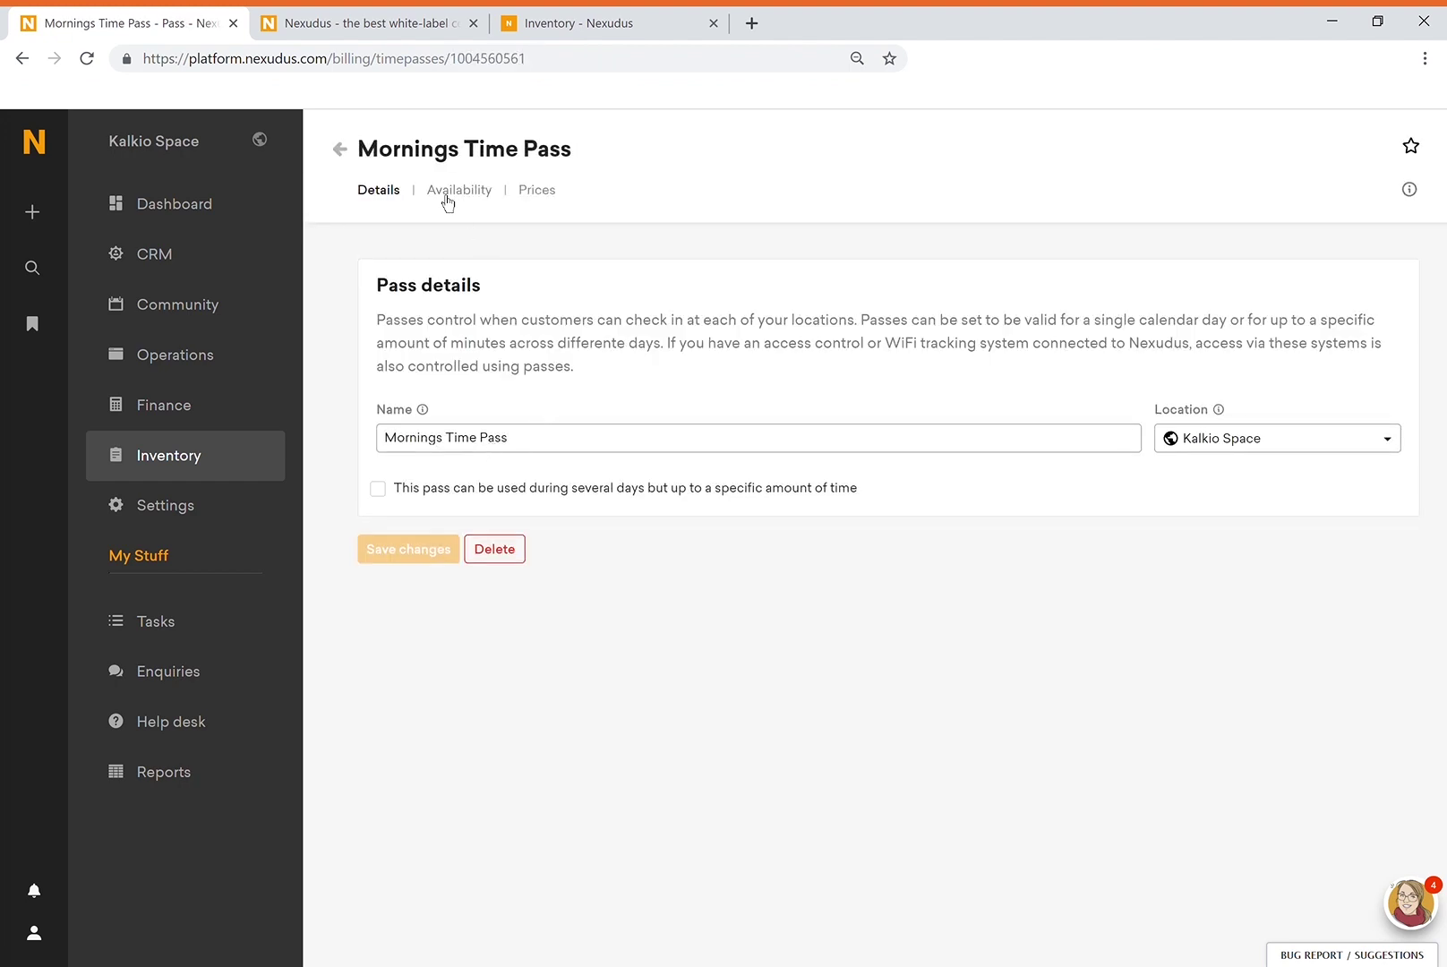
left_click(442, 195)
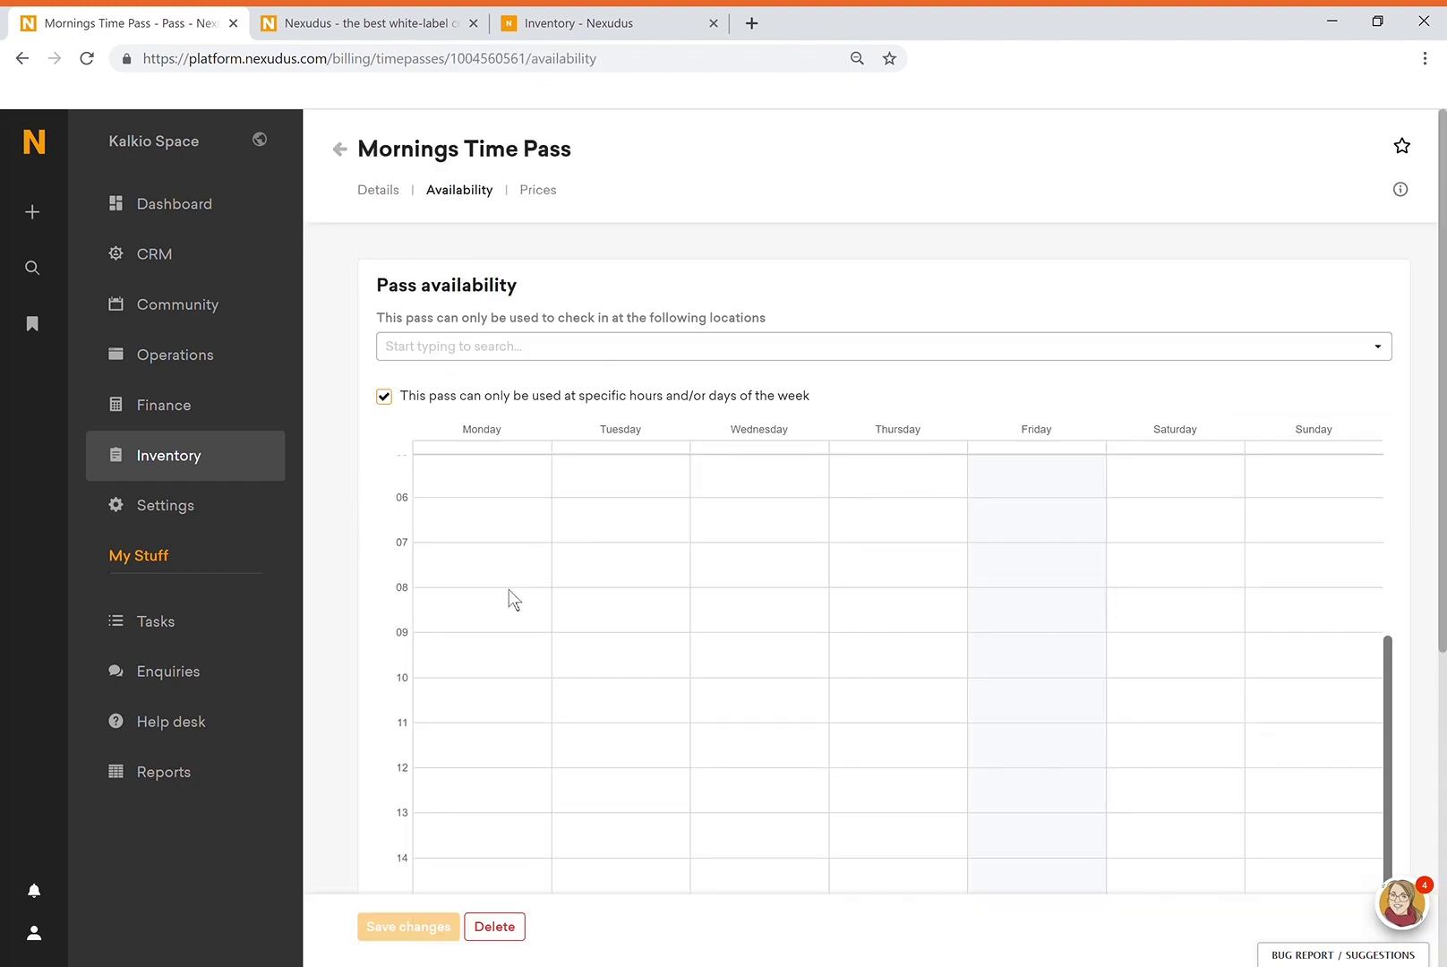
Try limiting the Mornings Time Pass to 8:00-13:00 on Monday and Tuesday, and leave without saving.
left_click_drag(491, 612, 500, 831)
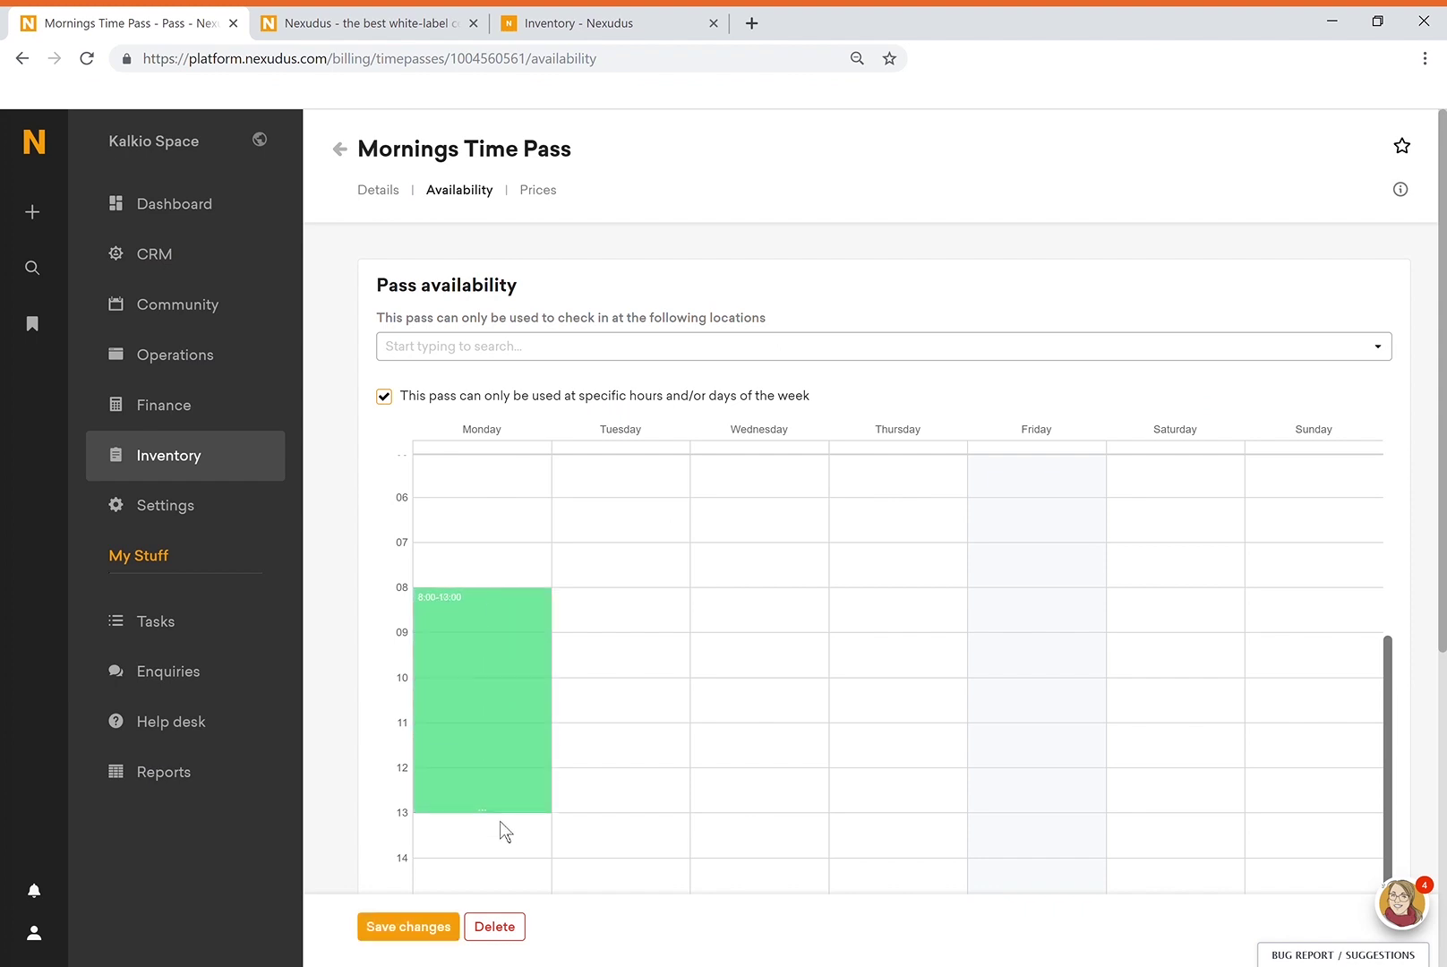
left_click_drag(584, 614, 606, 819)
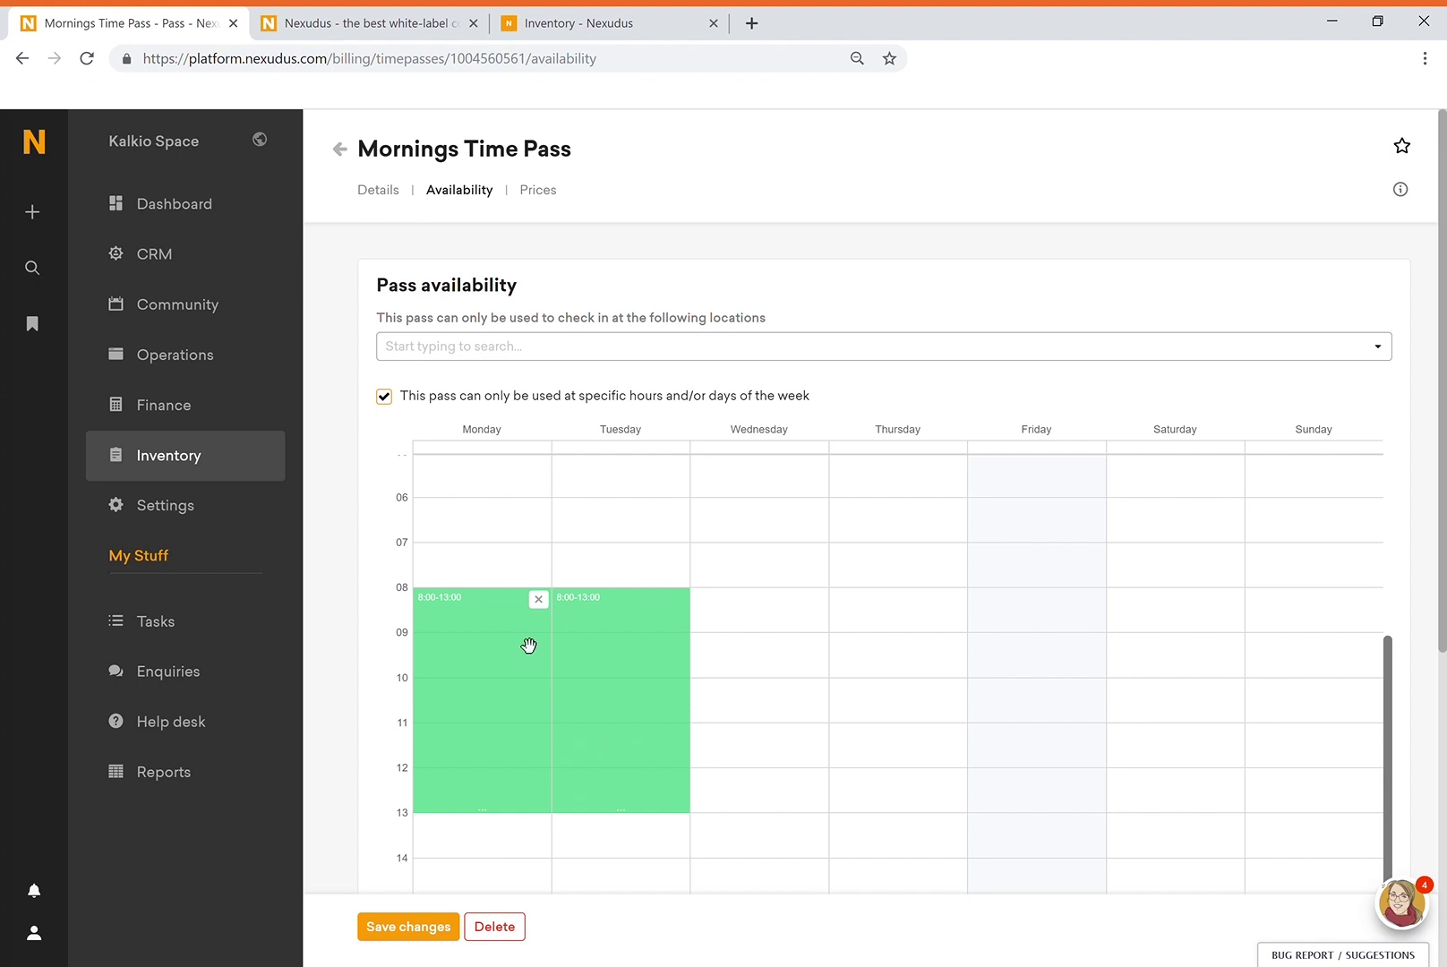
left_click(352, 161)
left_click(505, 593)
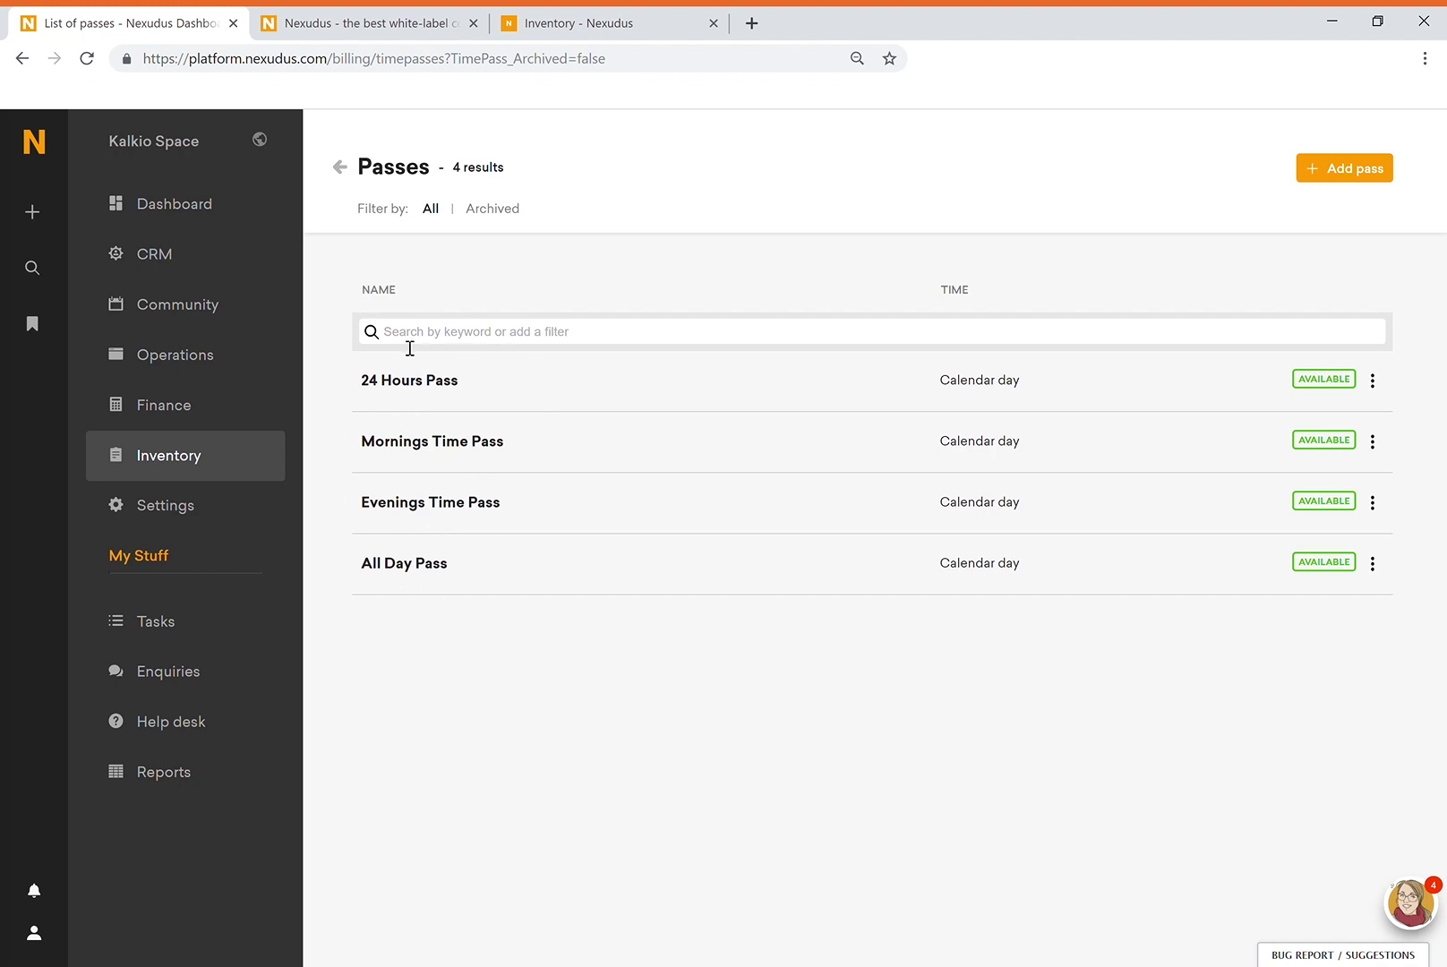
Open the HDMI Room from the booking resources and review its details, website image and description.
left_click(346, 161)
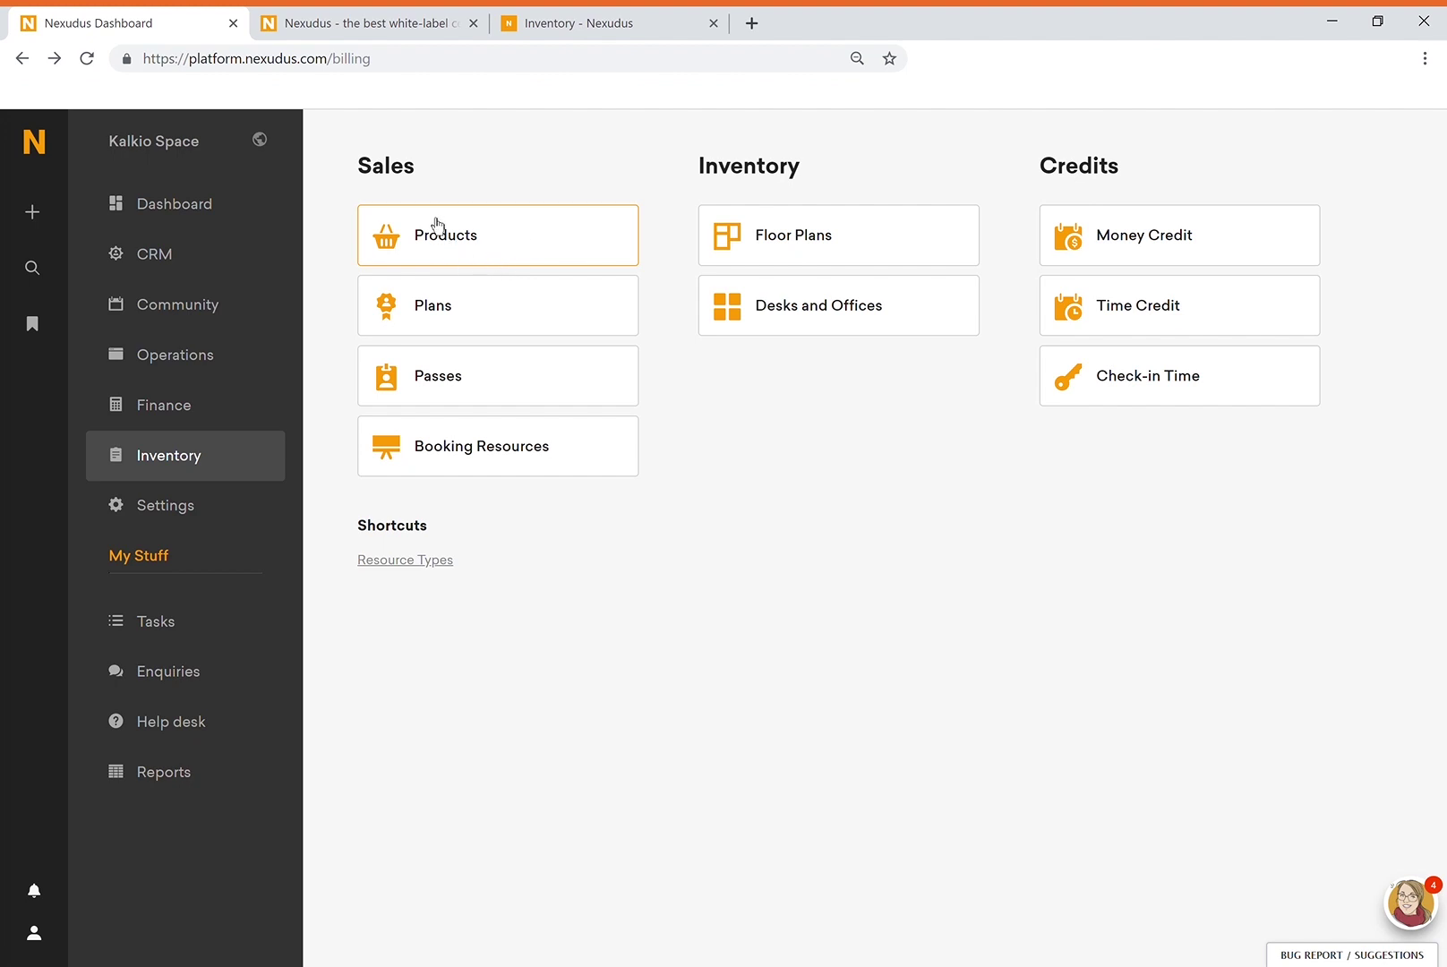
left_click(491, 467)
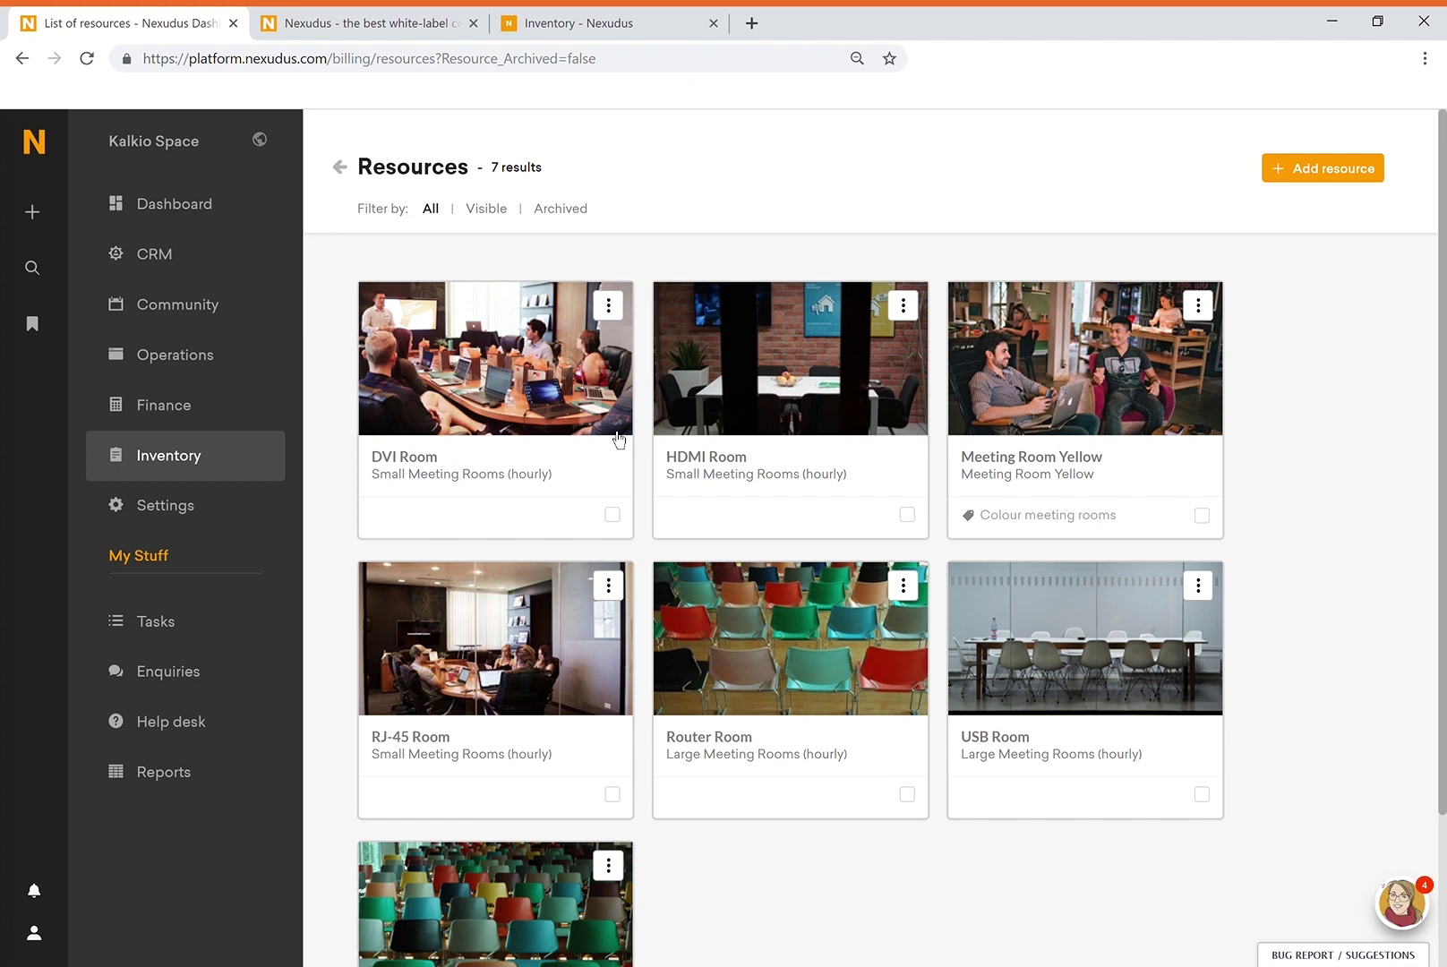
left_click(741, 354)
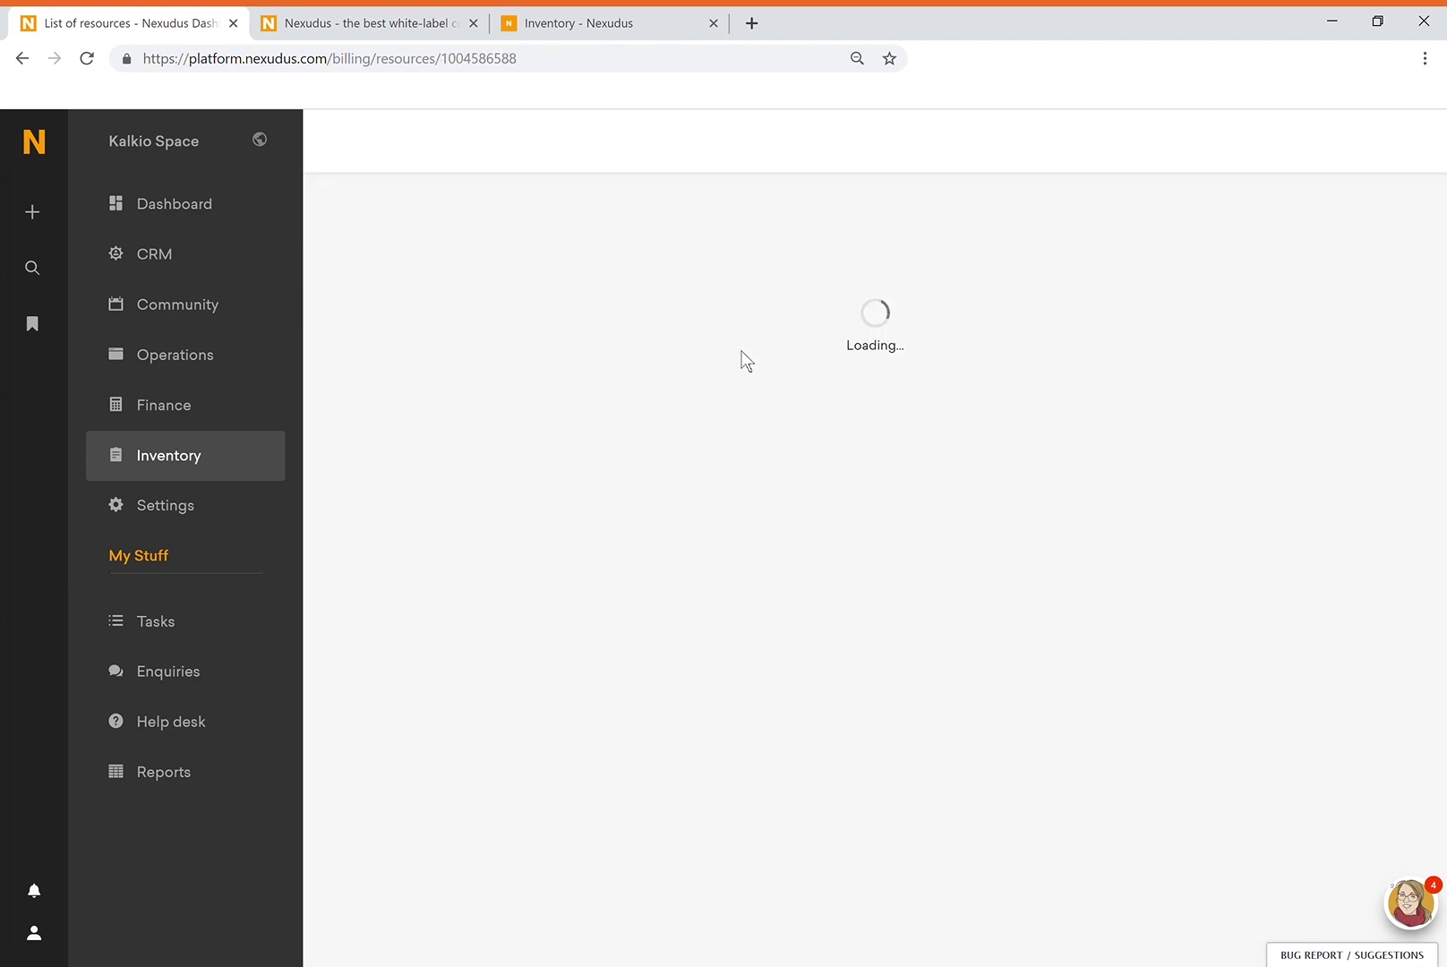
scroll(771, 564, "down", 3)
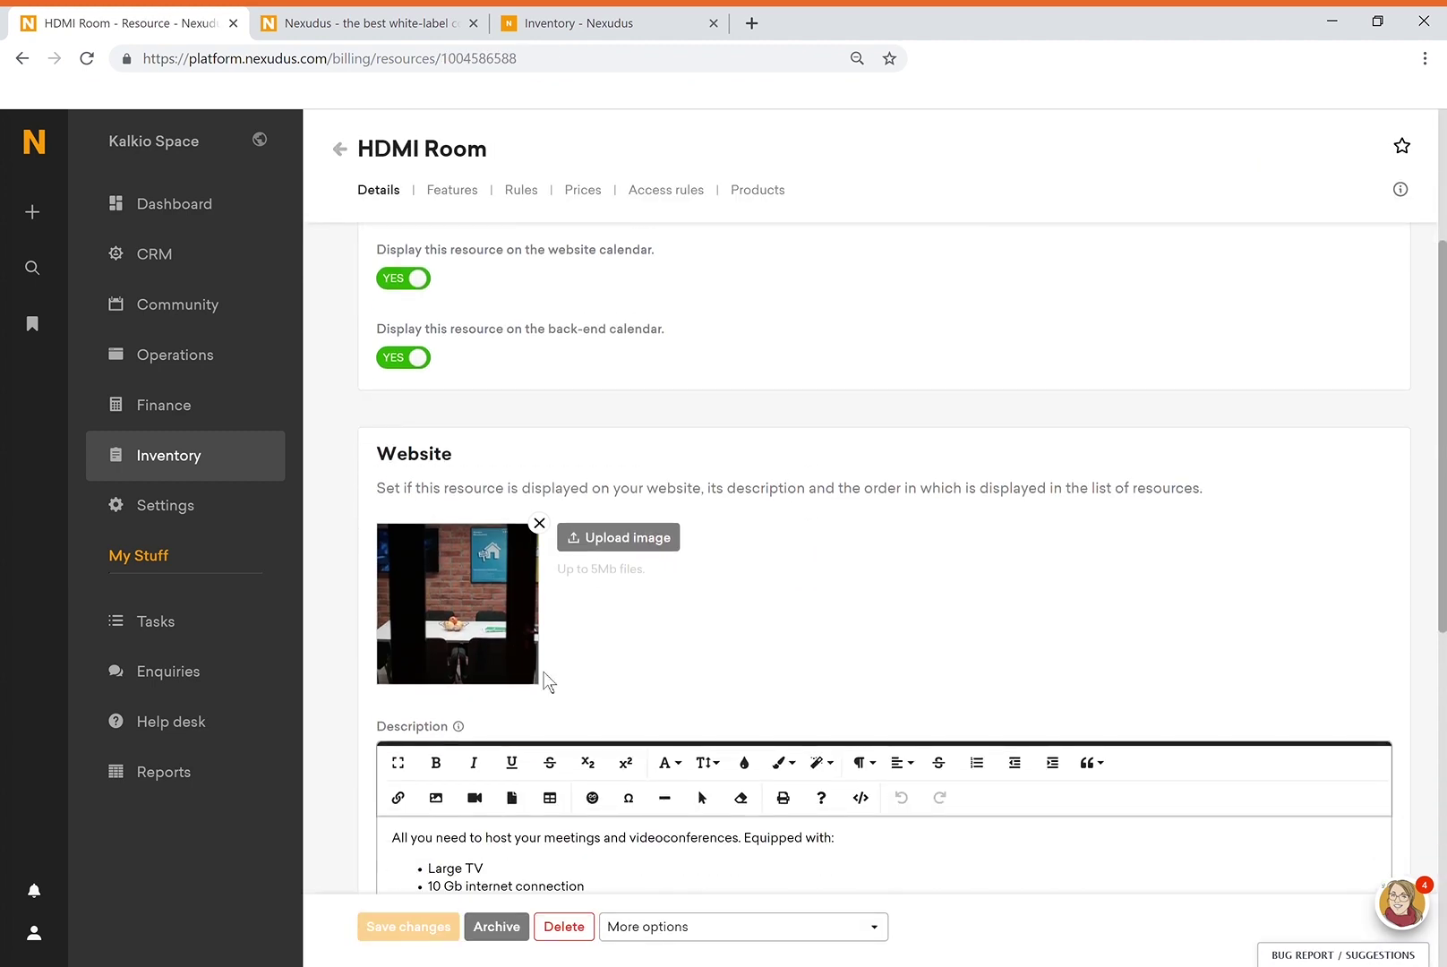
scroll(638, 672, "down", 5)
scroll(637, 669, "up", 8)
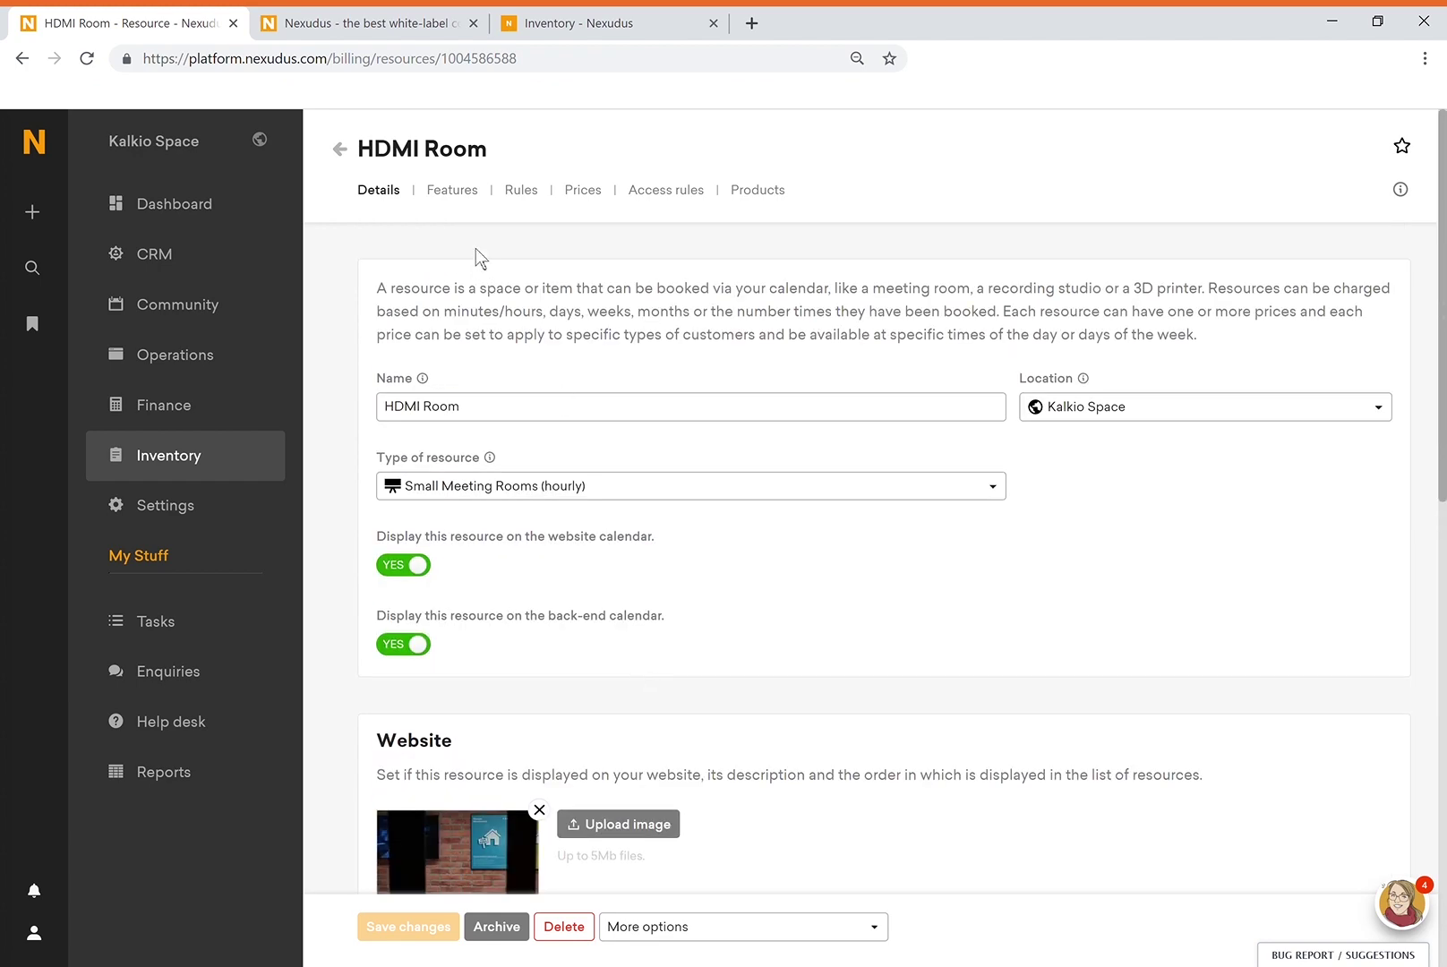
Review the HDMI Room's amenities and food and drinks features, and open its booking rules.
left_click(466, 190)
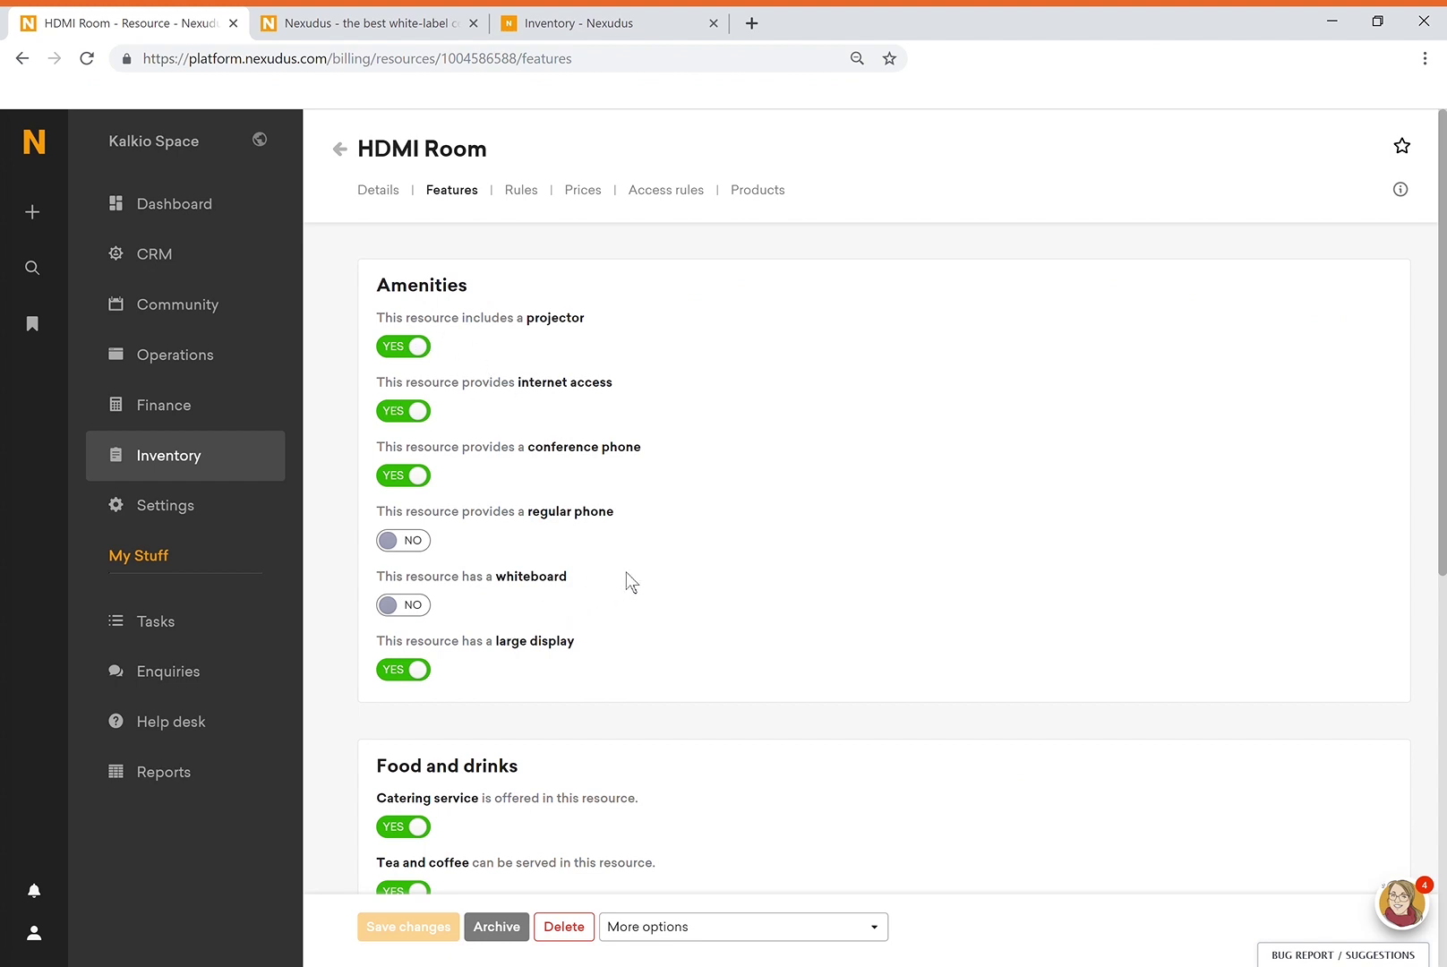
scroll(631, 582, "down", 2)
scroll(586, 502, "up", 2)
left_click(528, 195)
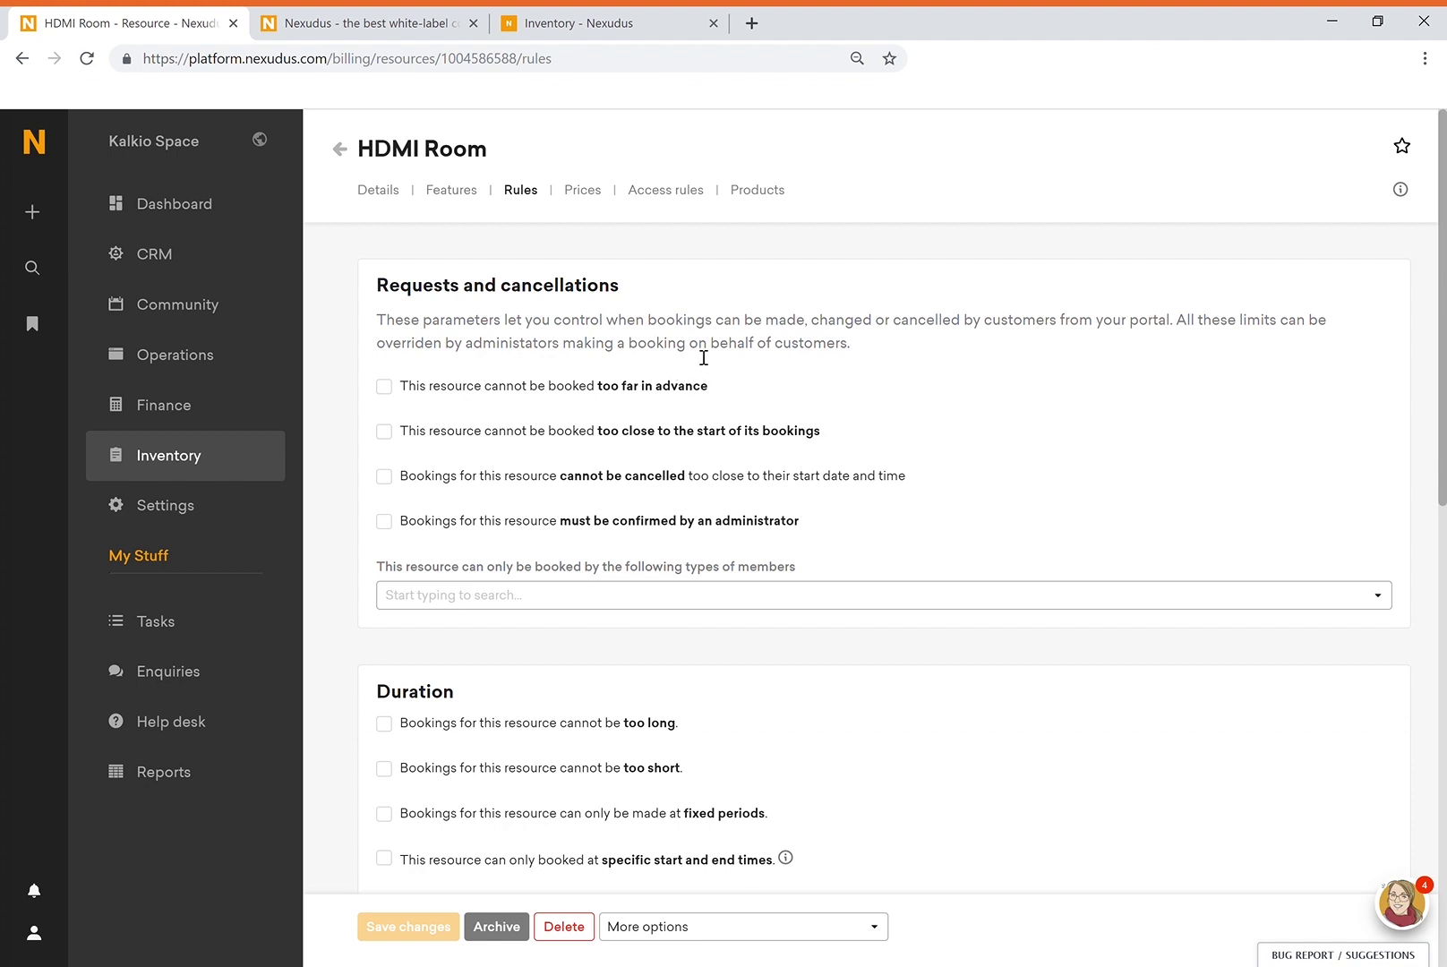
Try the HDMI Room's rules against booking too far in advance and cancelling too late, and switch both off again.
left_click(579, 397)
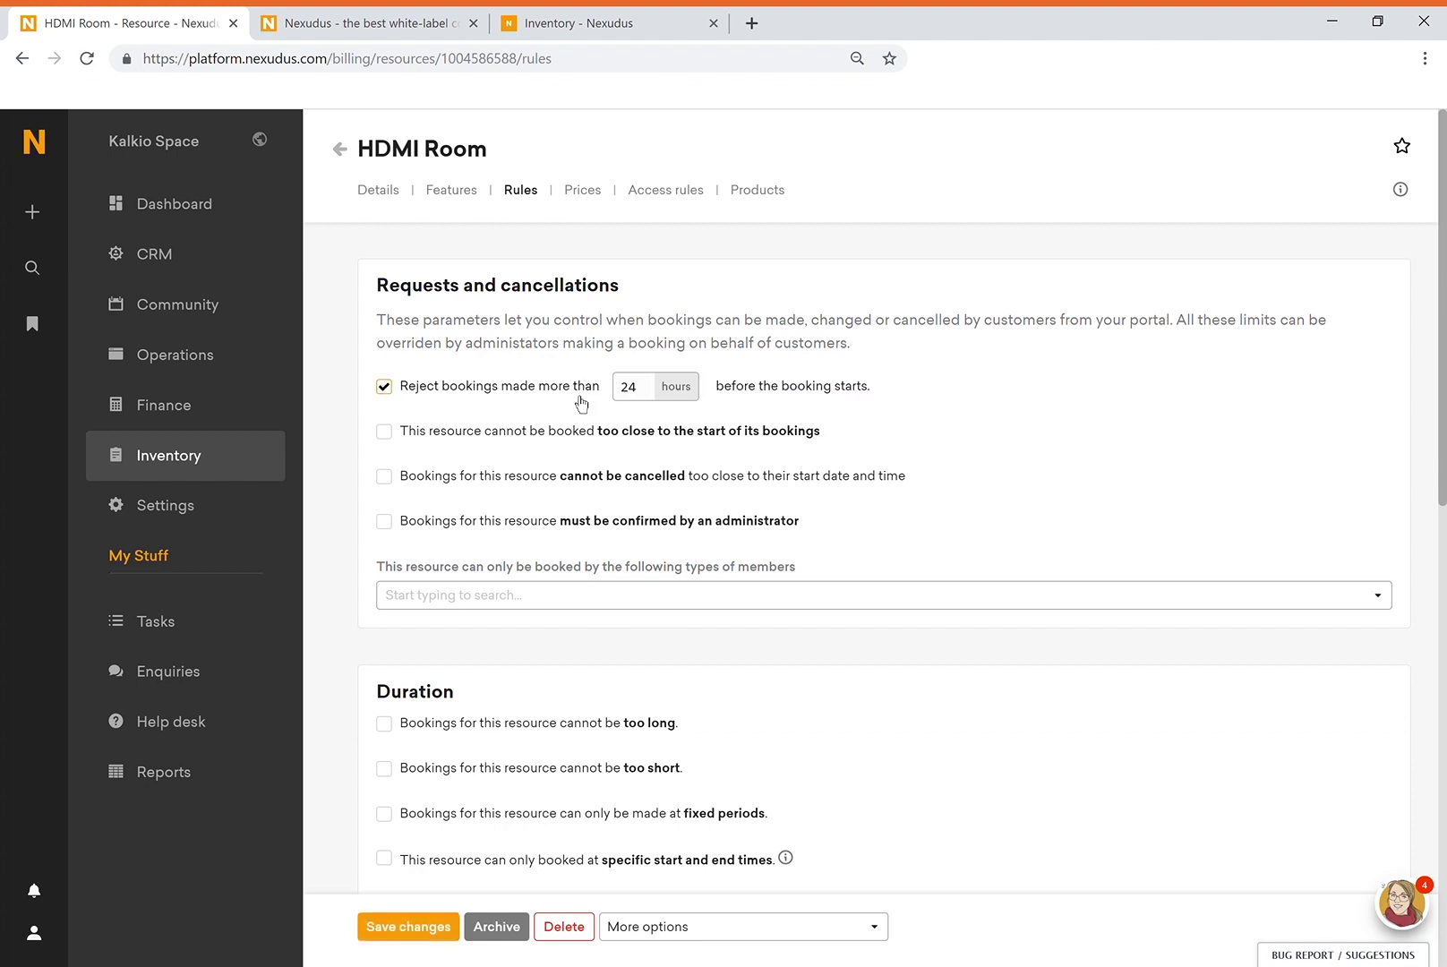
left_click(581, 404)
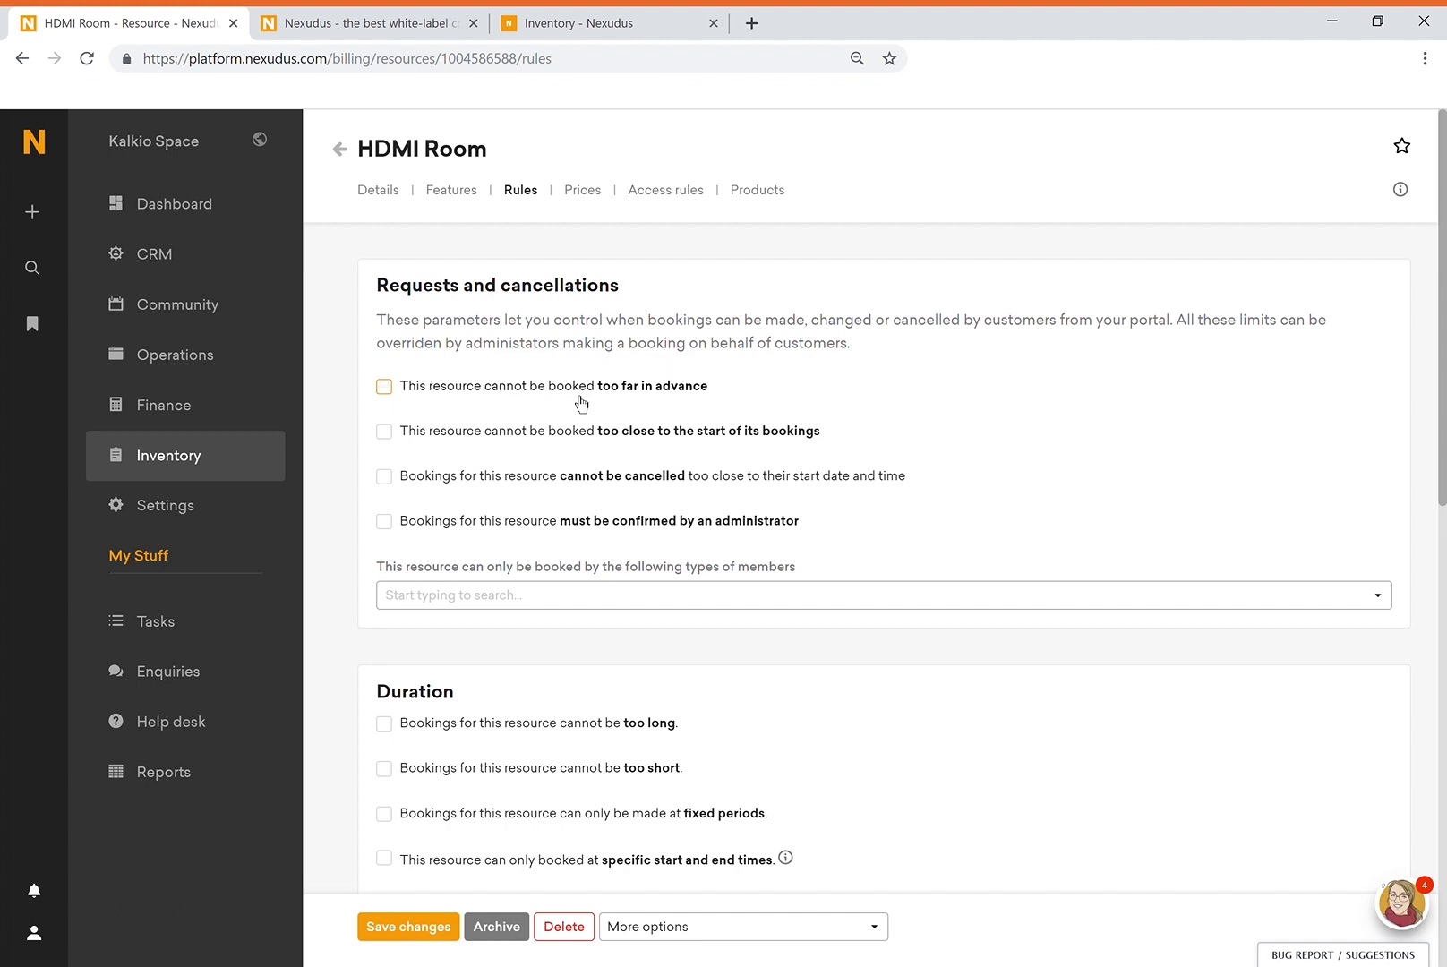
left_click(485, 491)
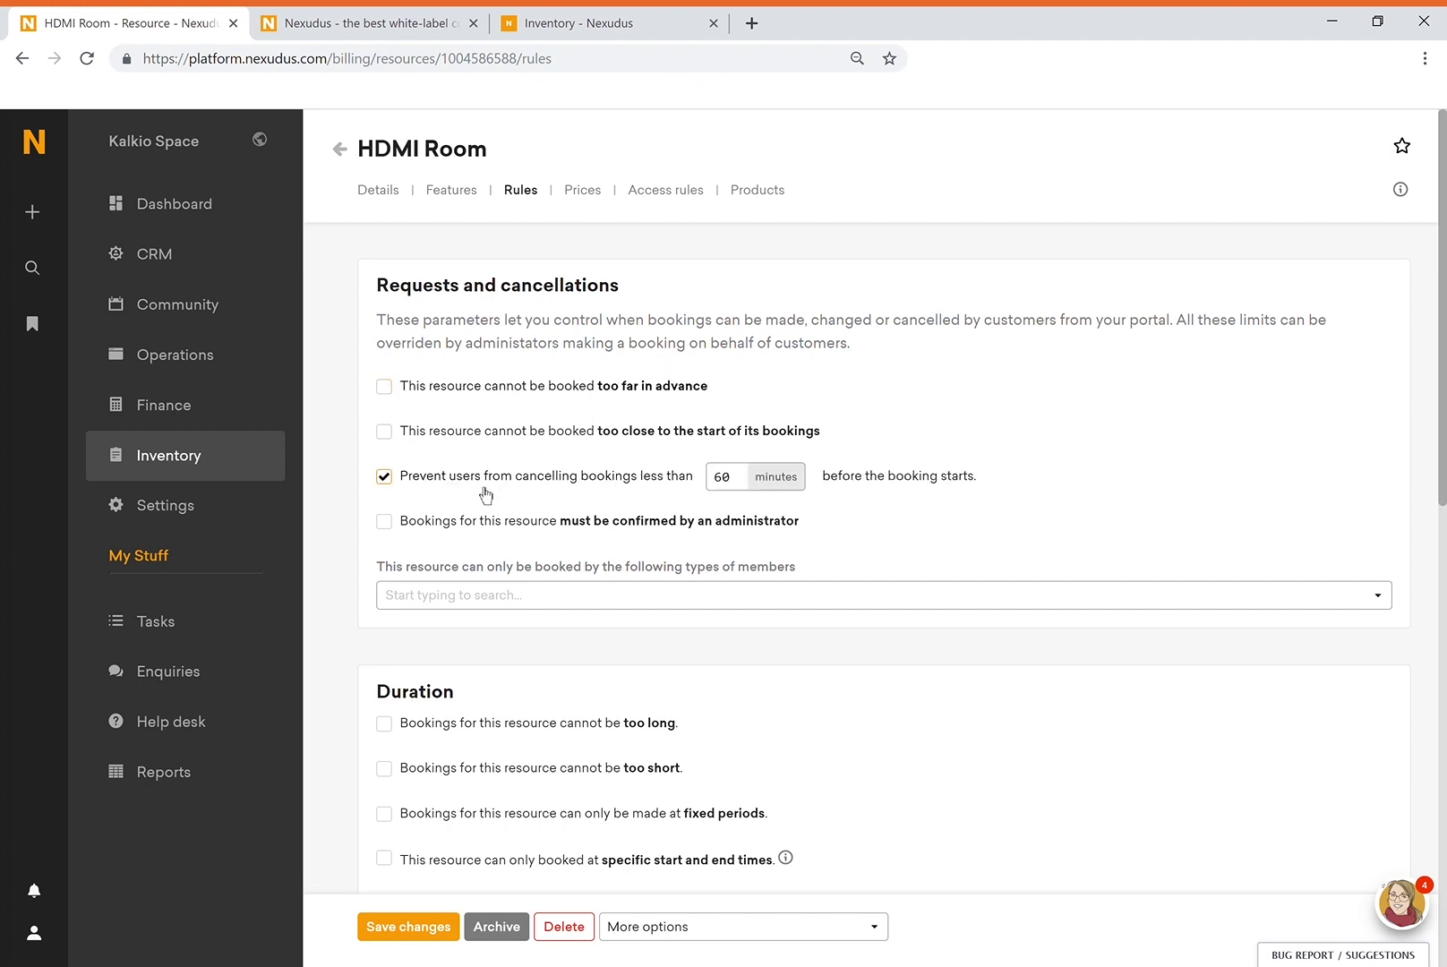
double_click(736, 491)
scroll(549, 624, "down", 3)
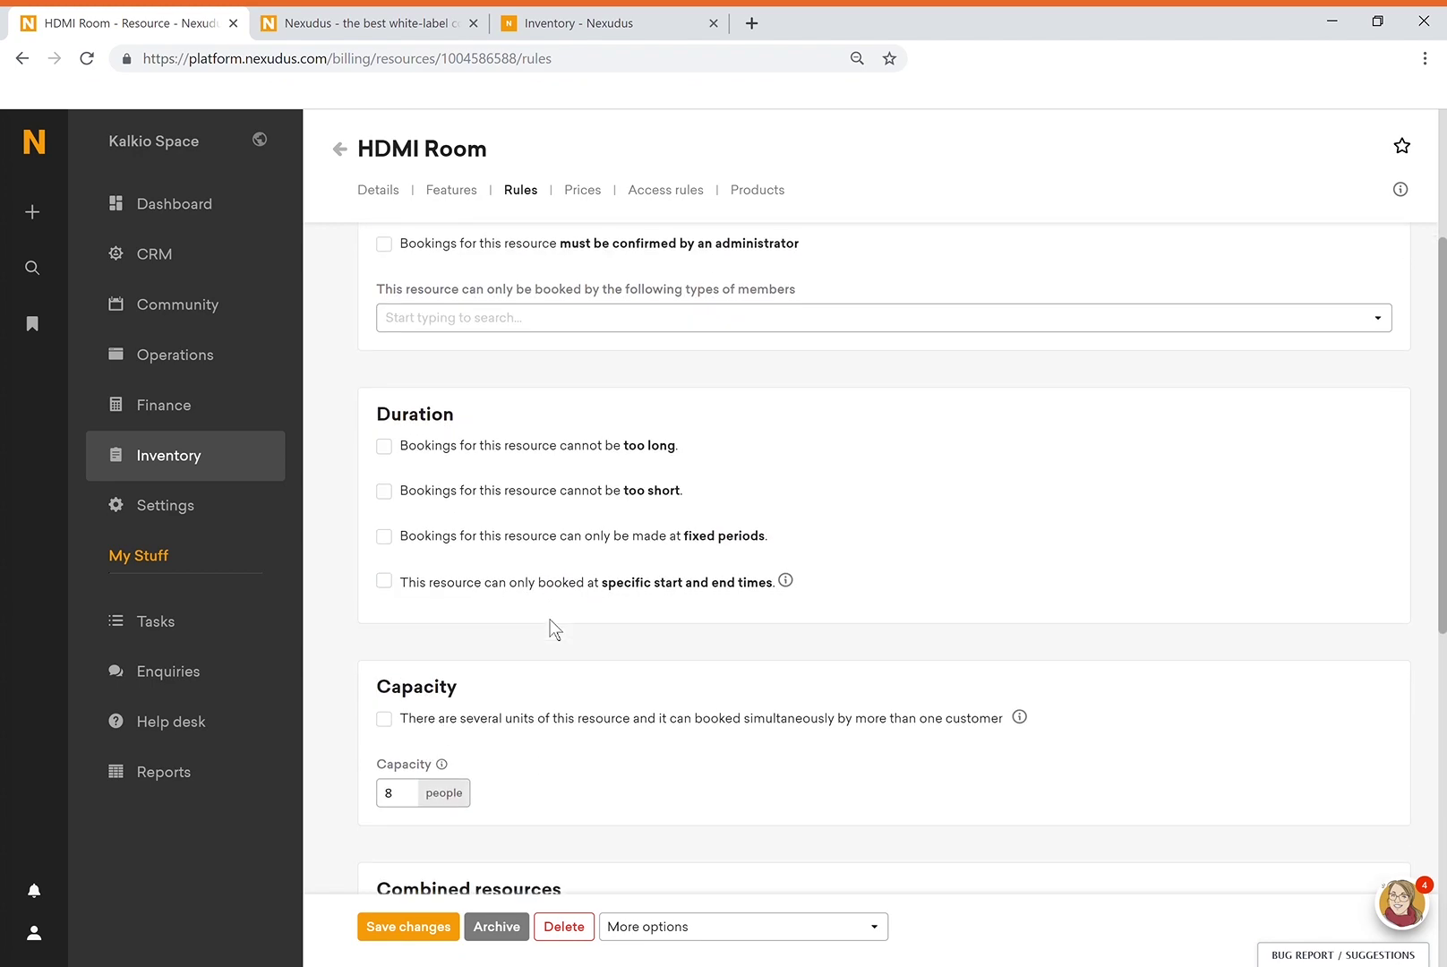
scroll(724, 506, "up", 3)
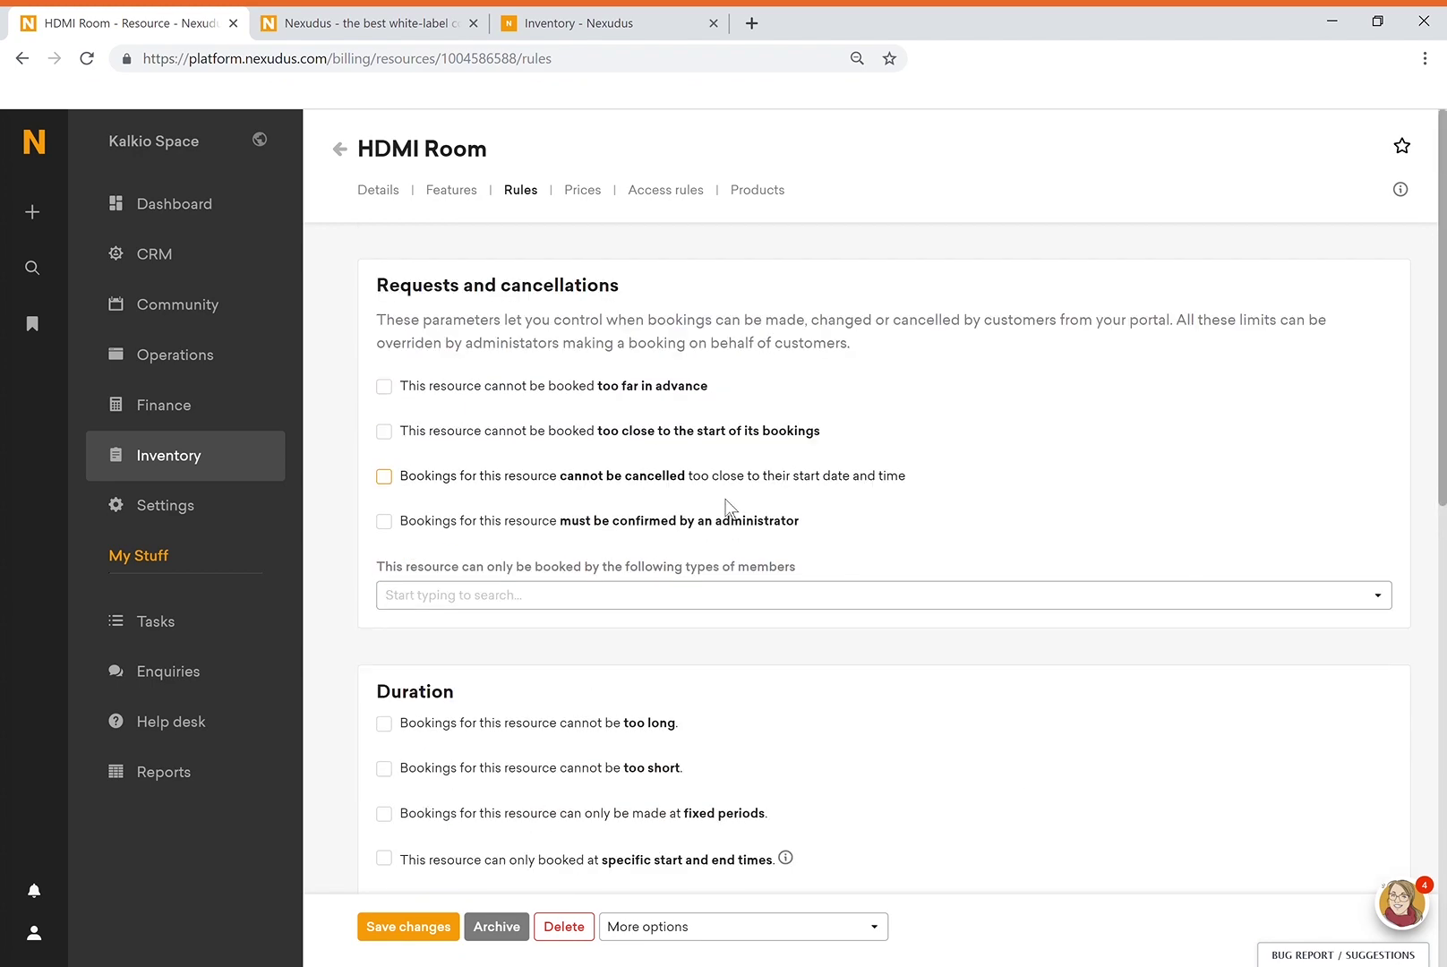
Try restricting the HDMI Room to specific hours and days of the week, and examine the weekly availability schedule.
scroll(725, 507, "down", 3)
scroll(734, 482, "down", 8)
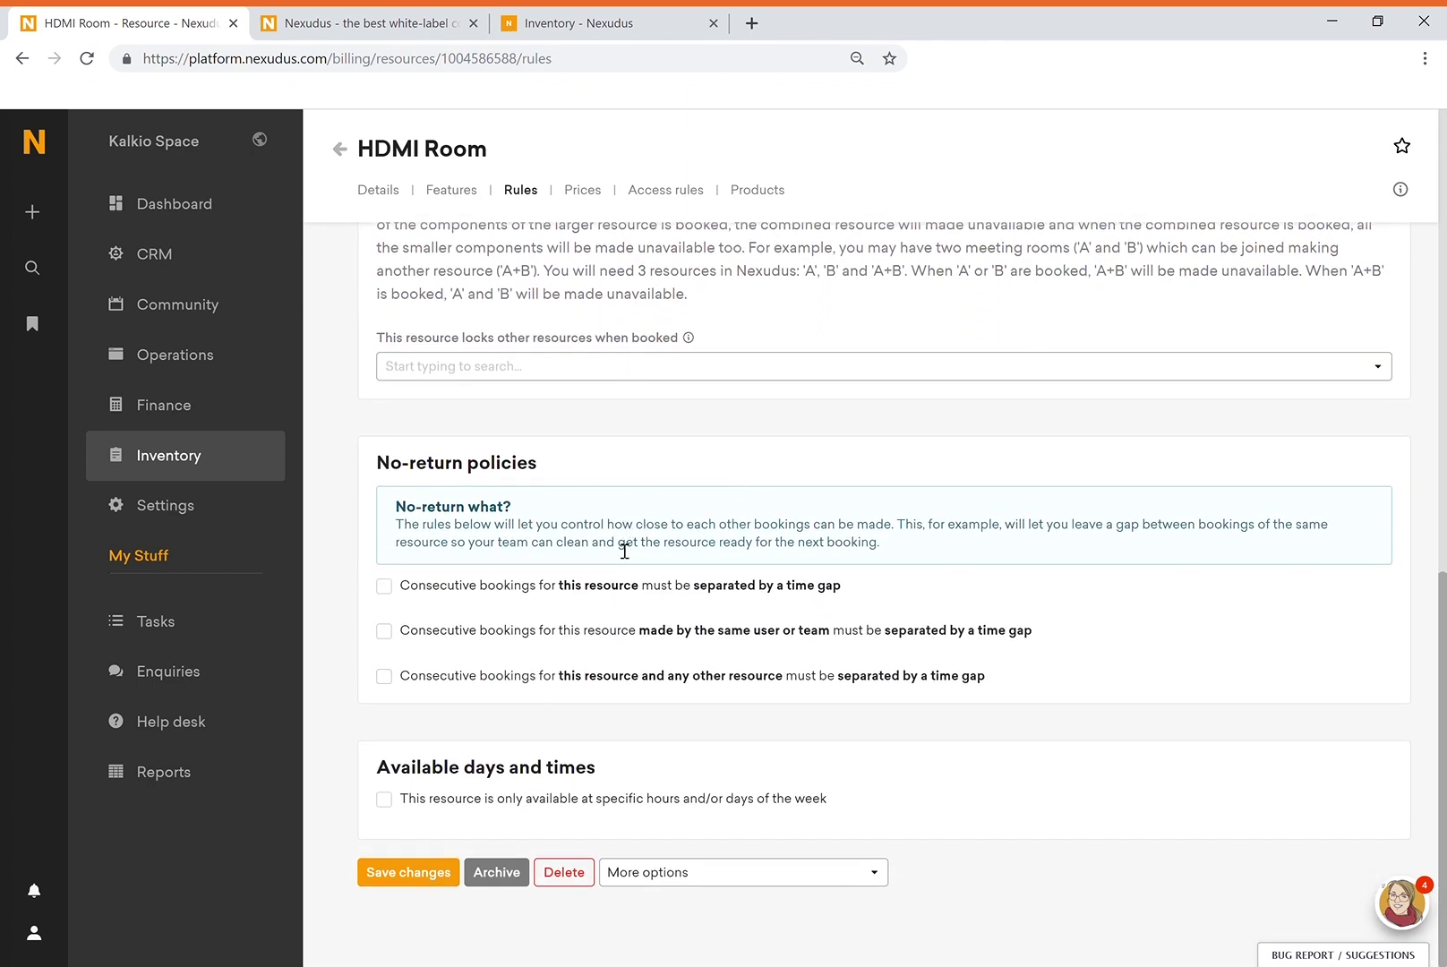
left_click(385, 800)
scroll(543, 740, "down", 5)
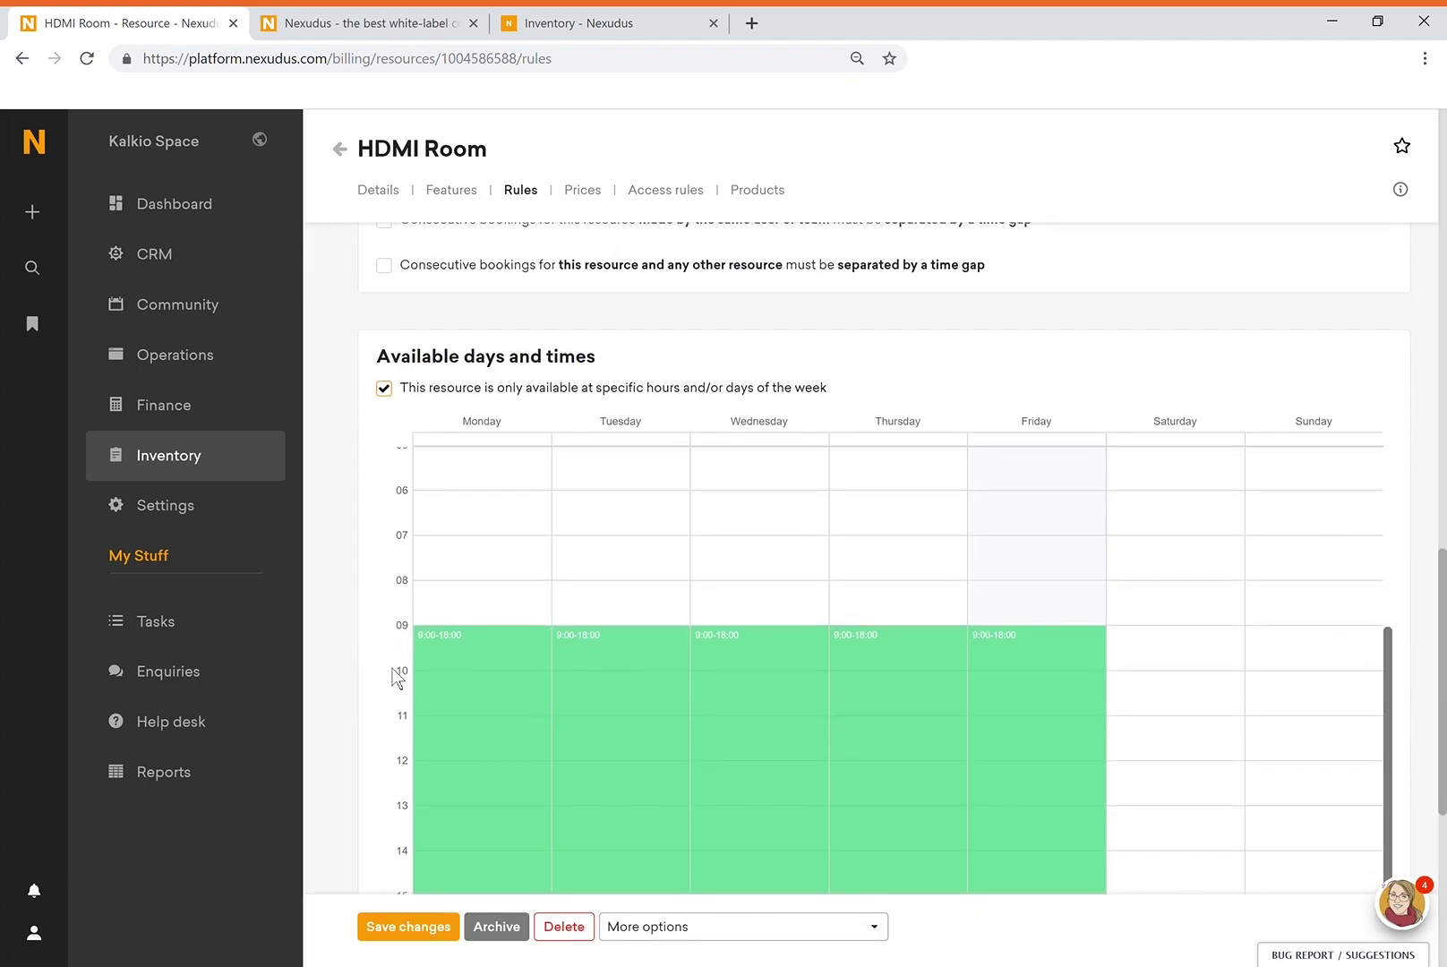
scroll(394, 682, "down", 3)
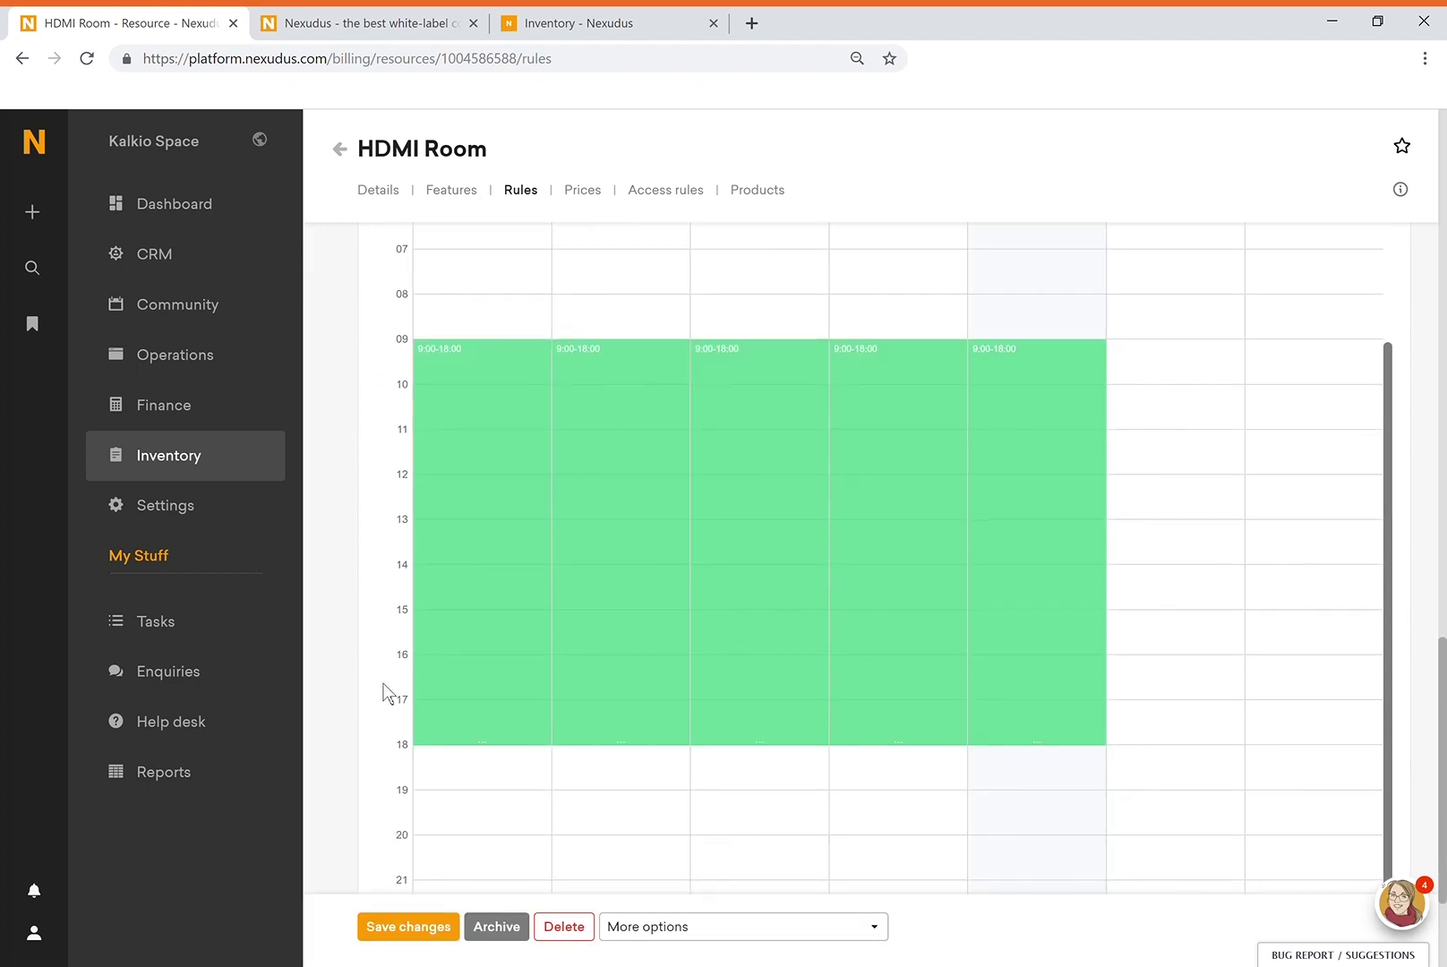
mouse_move(461, 462)
left_mouse_down()
mouse_move(460, 513)
mouse_move(486, 462)
left_mouse_up()
scroll(646, 383, "up", 1)
scroll(647, 385, "up", 1)
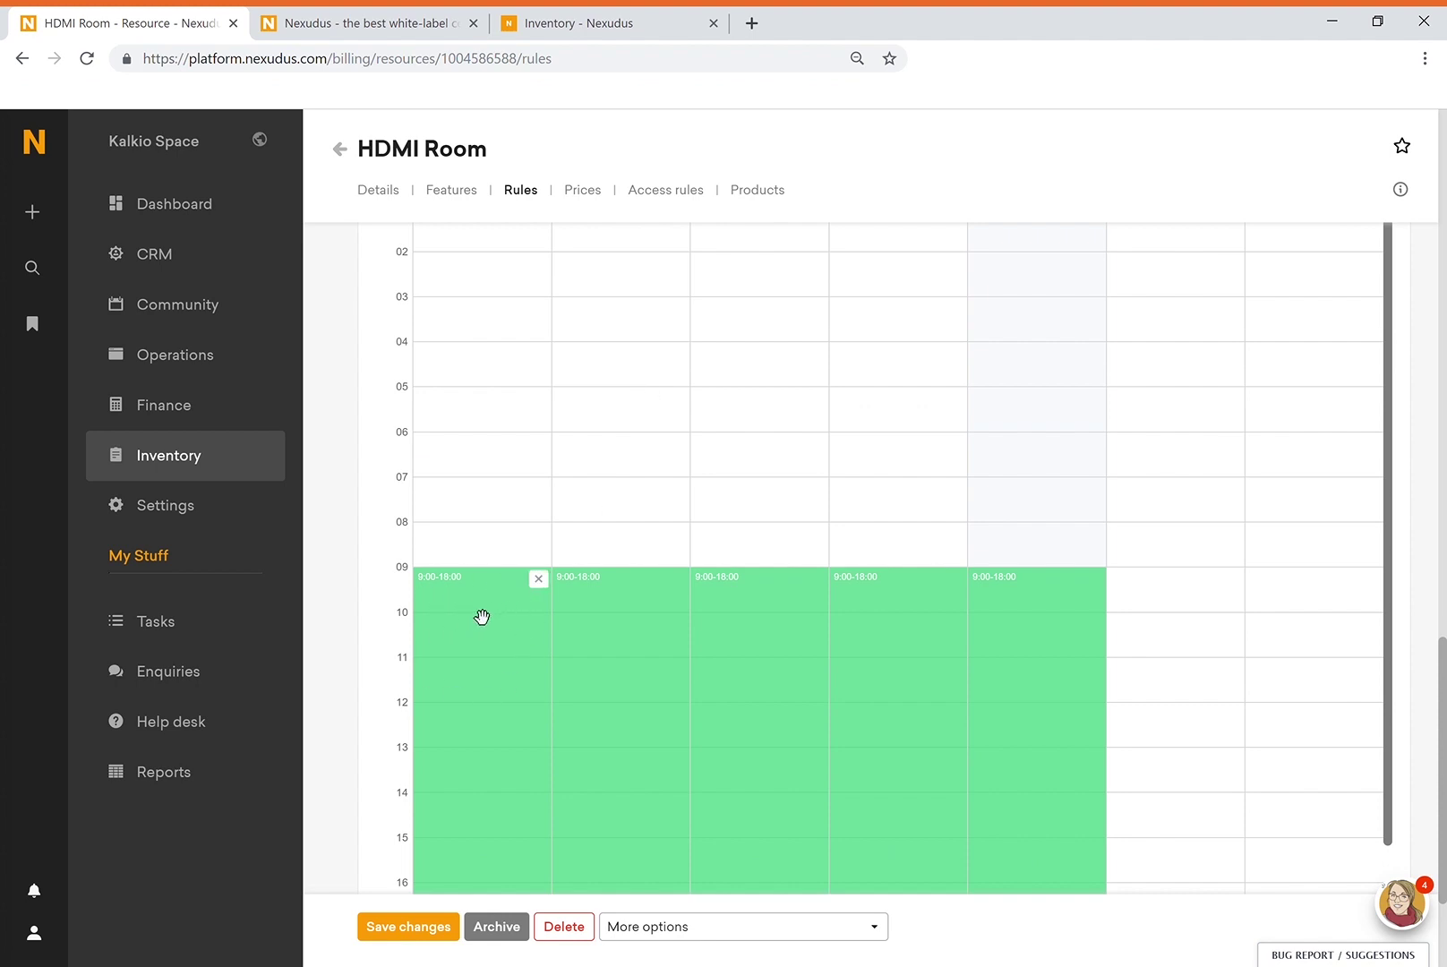
scroll(364, 372, "up", 2)
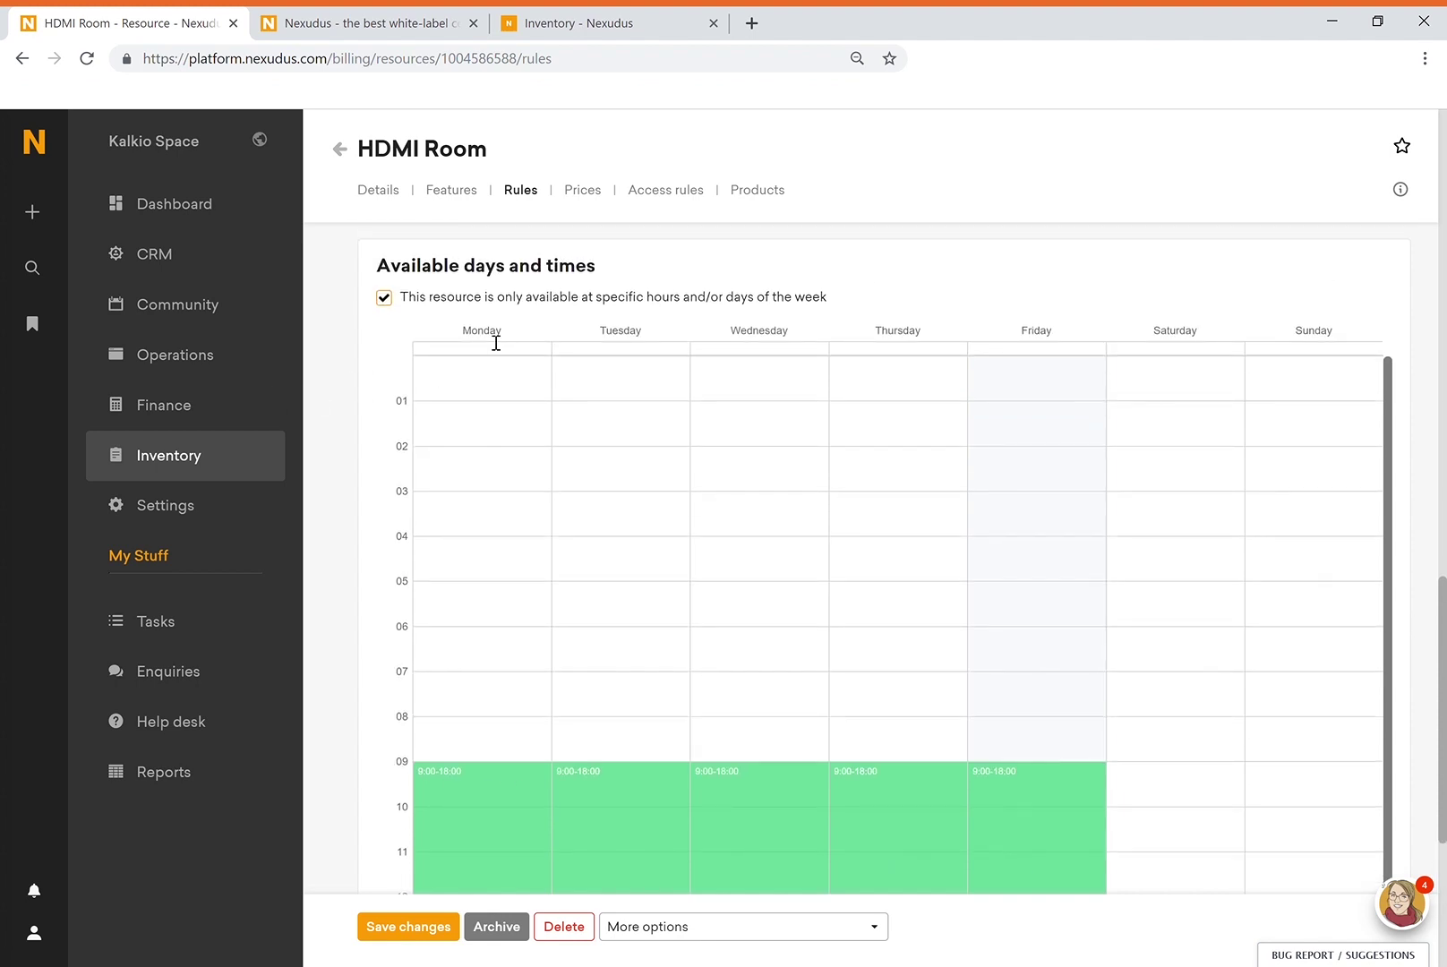
scroll(349, 776, "down", 3)
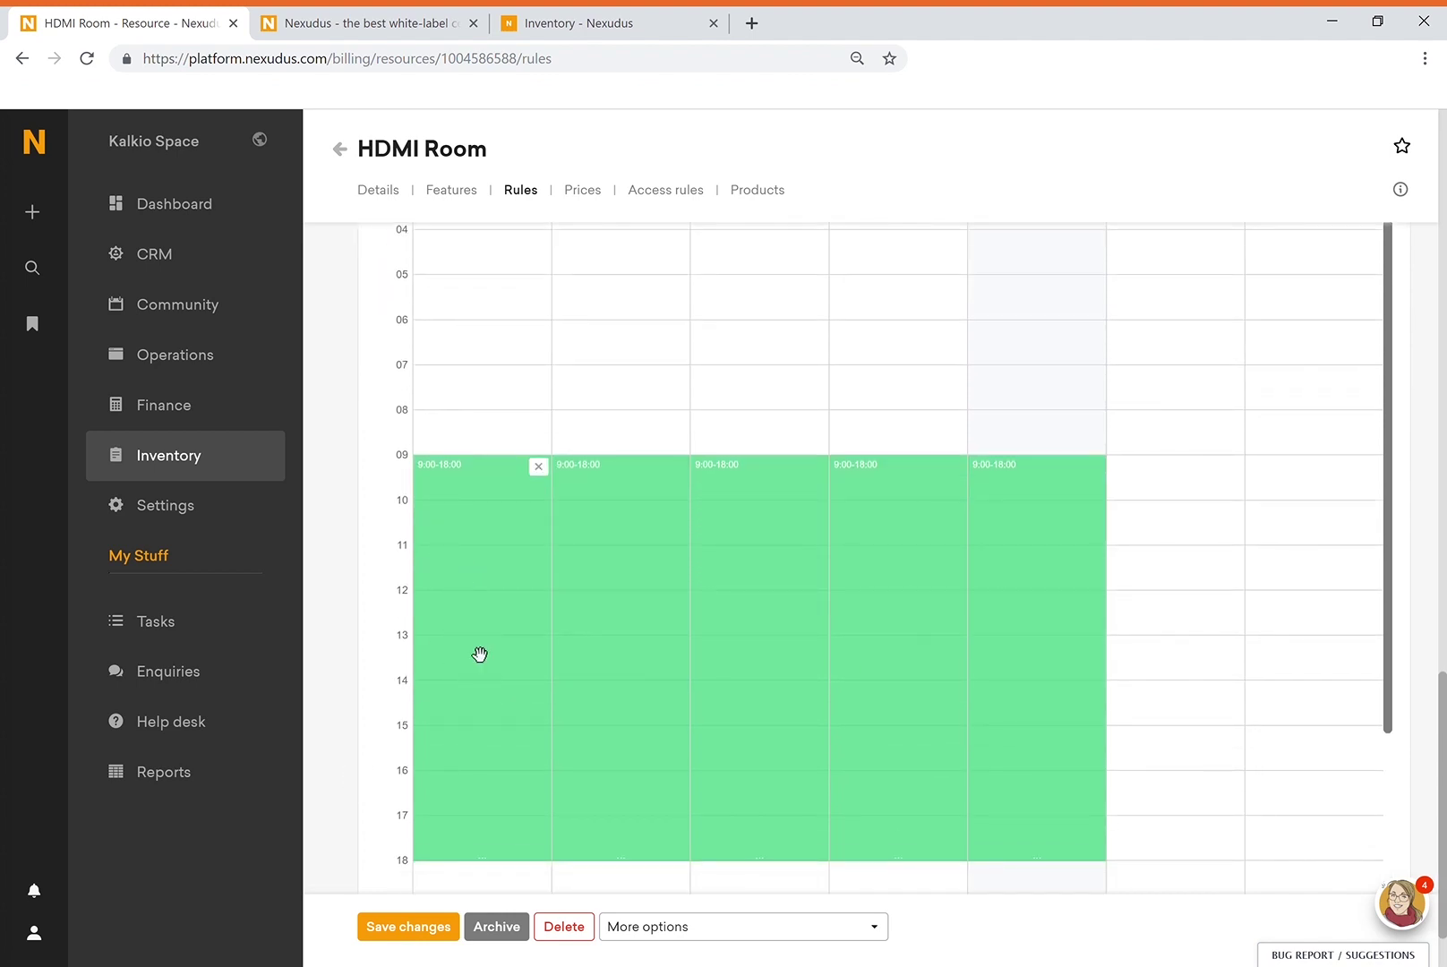
scroll(366, 581, "up", 5)
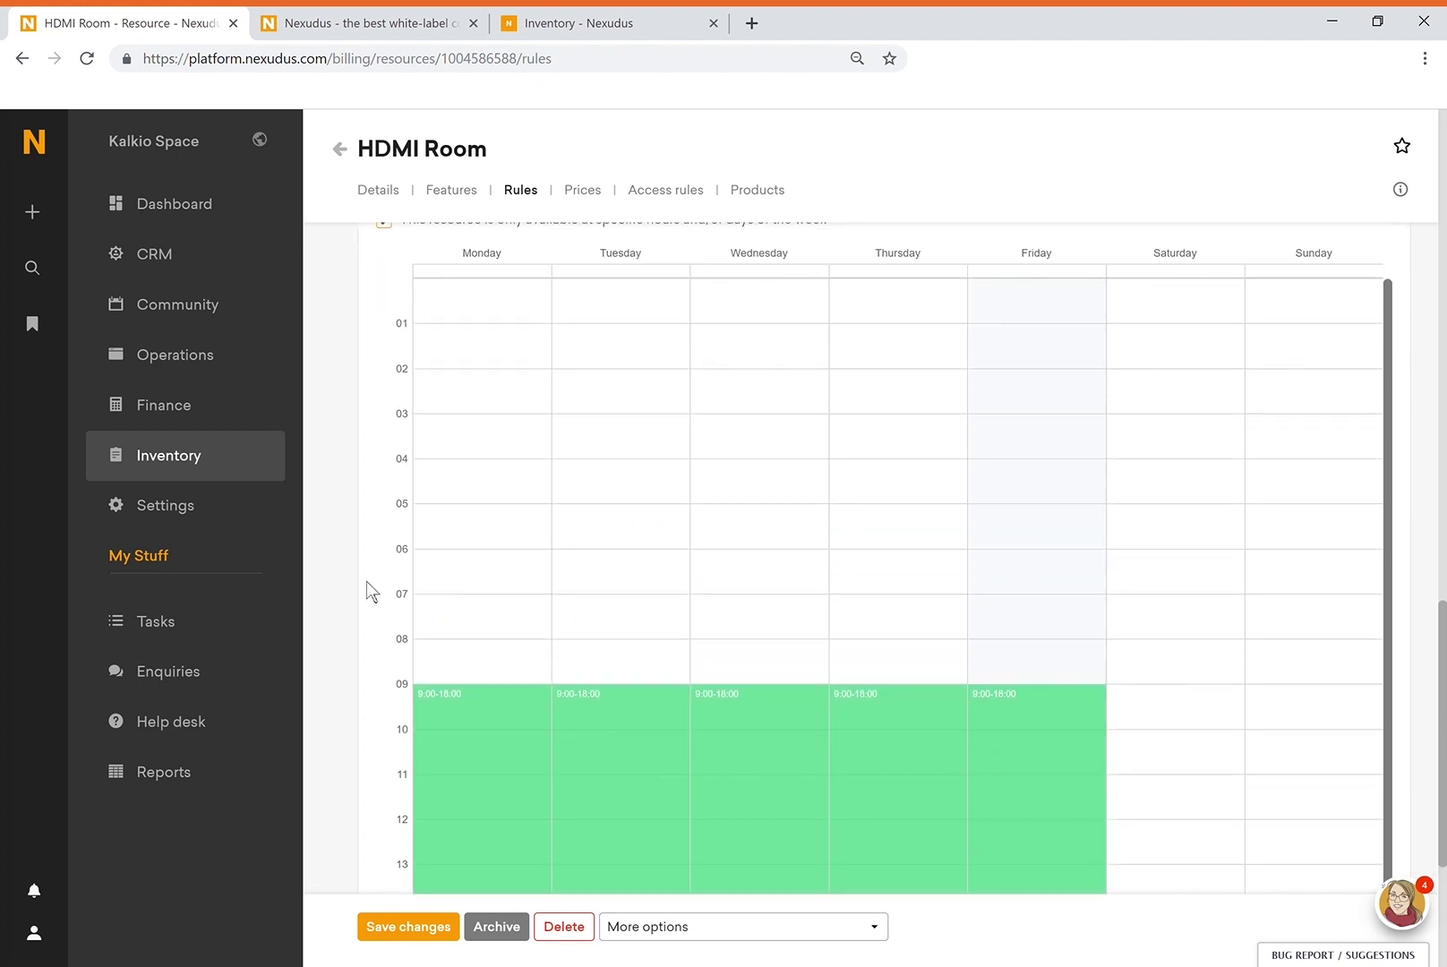
Discard the unsaved rule changes to view the HDMI Room's products, and return to the inventory overview.
left_click(768, 194)
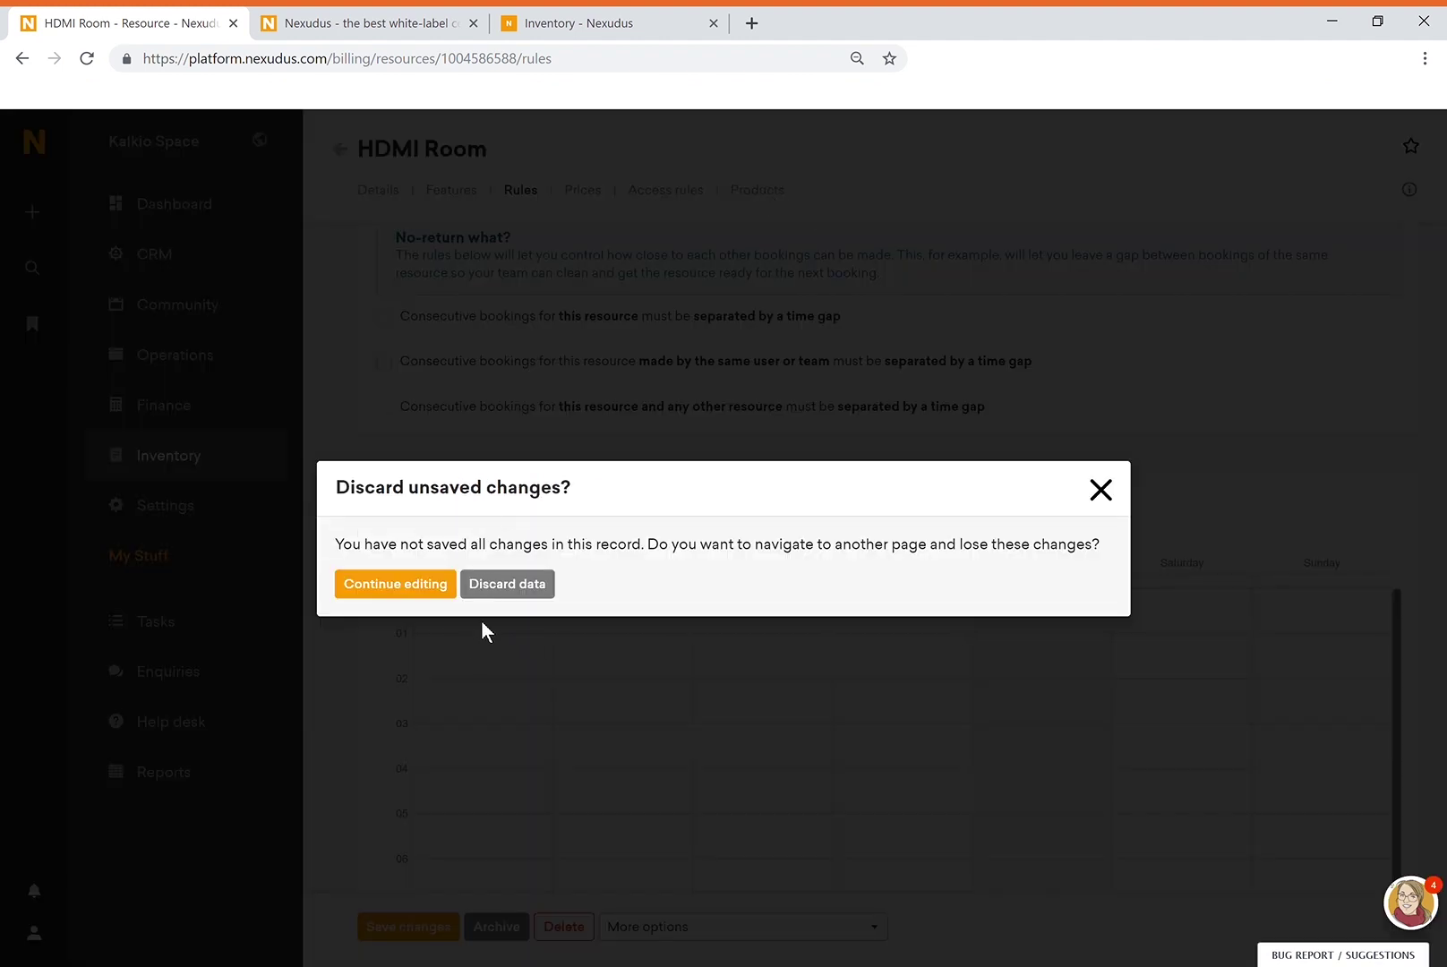
left_click(515, 590)
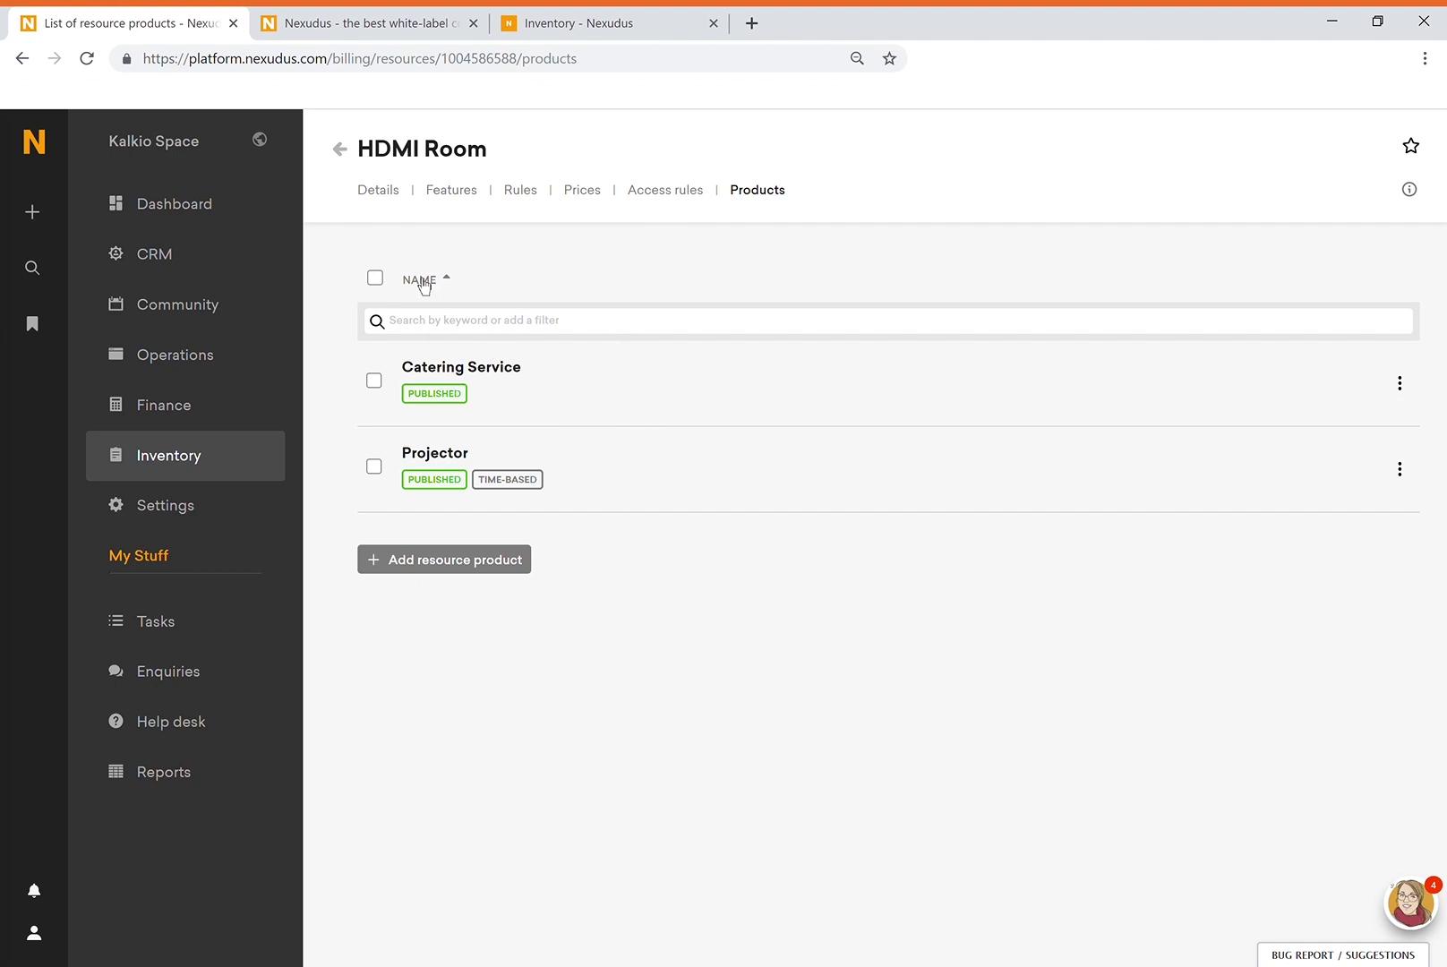
left_click(603, 23)
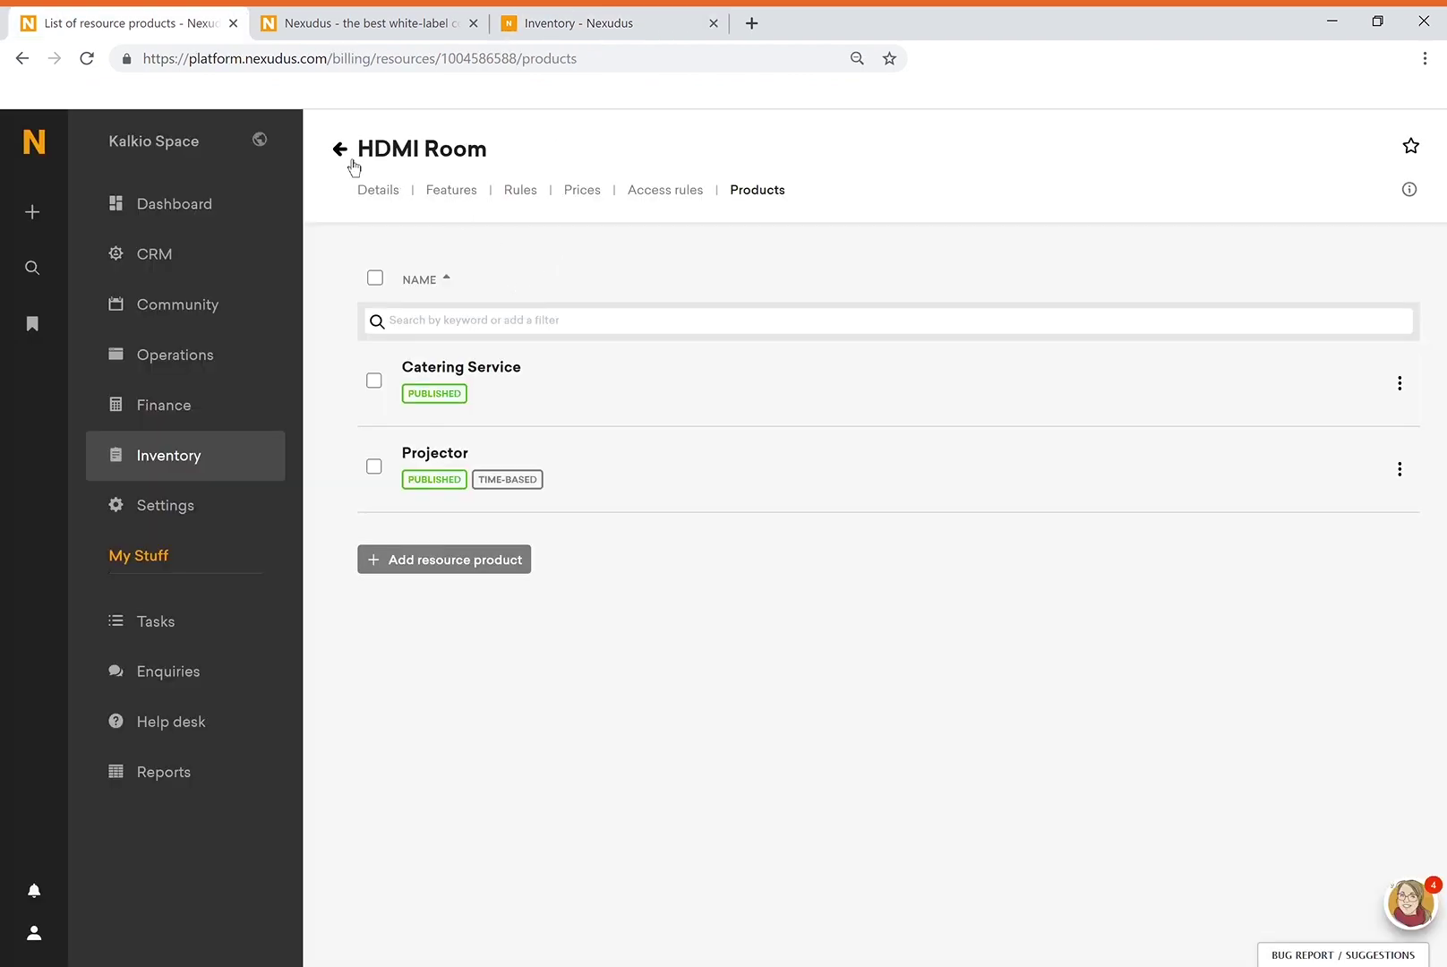
left_click(341, 149)
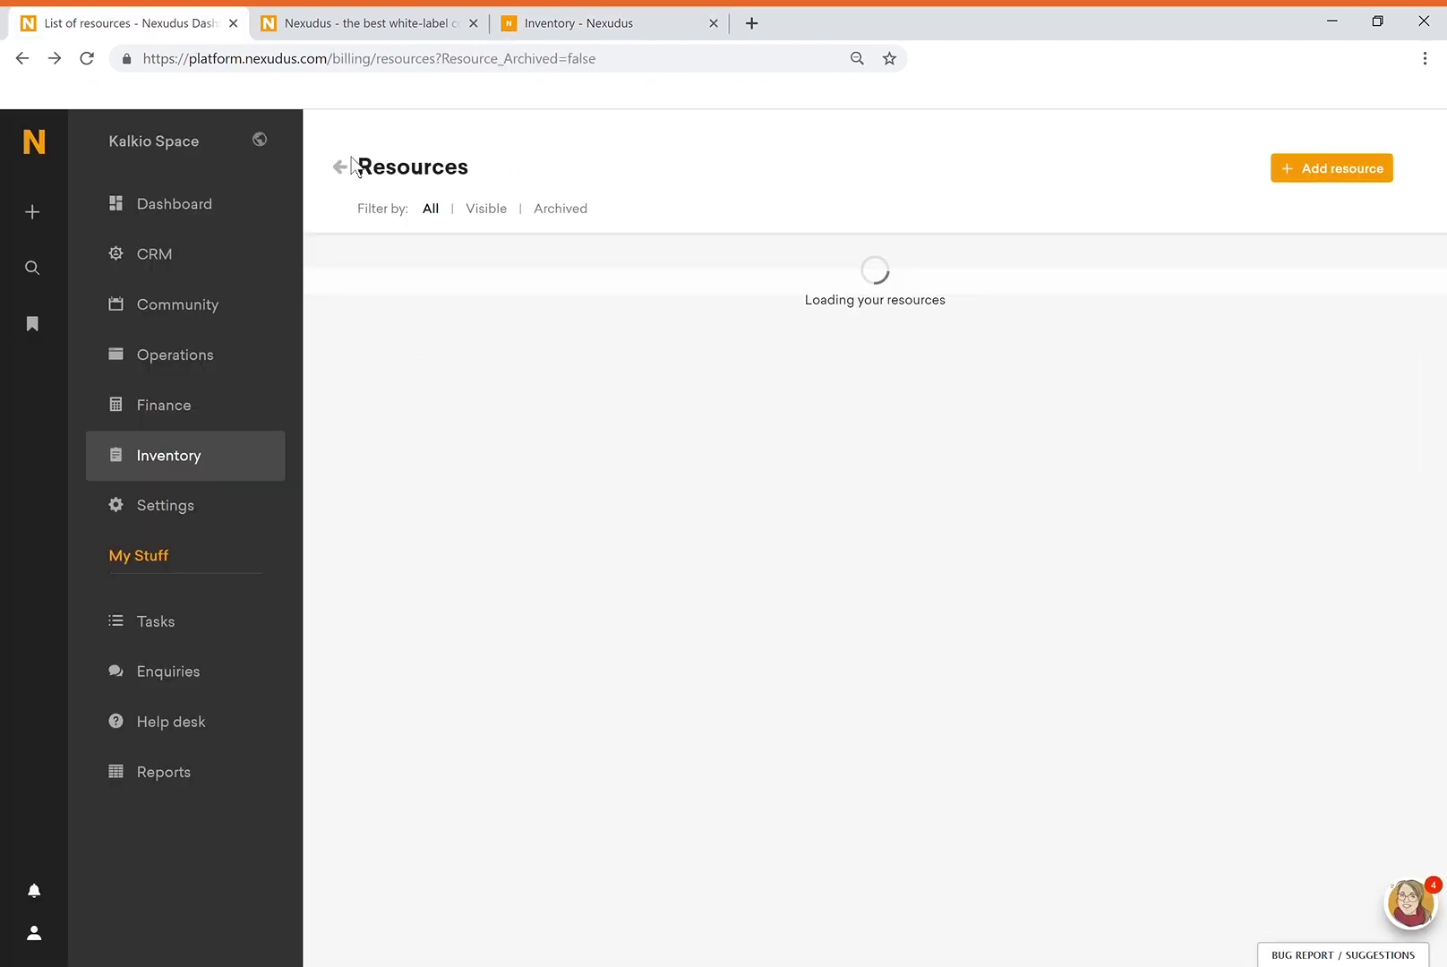
left_click(346, 172)
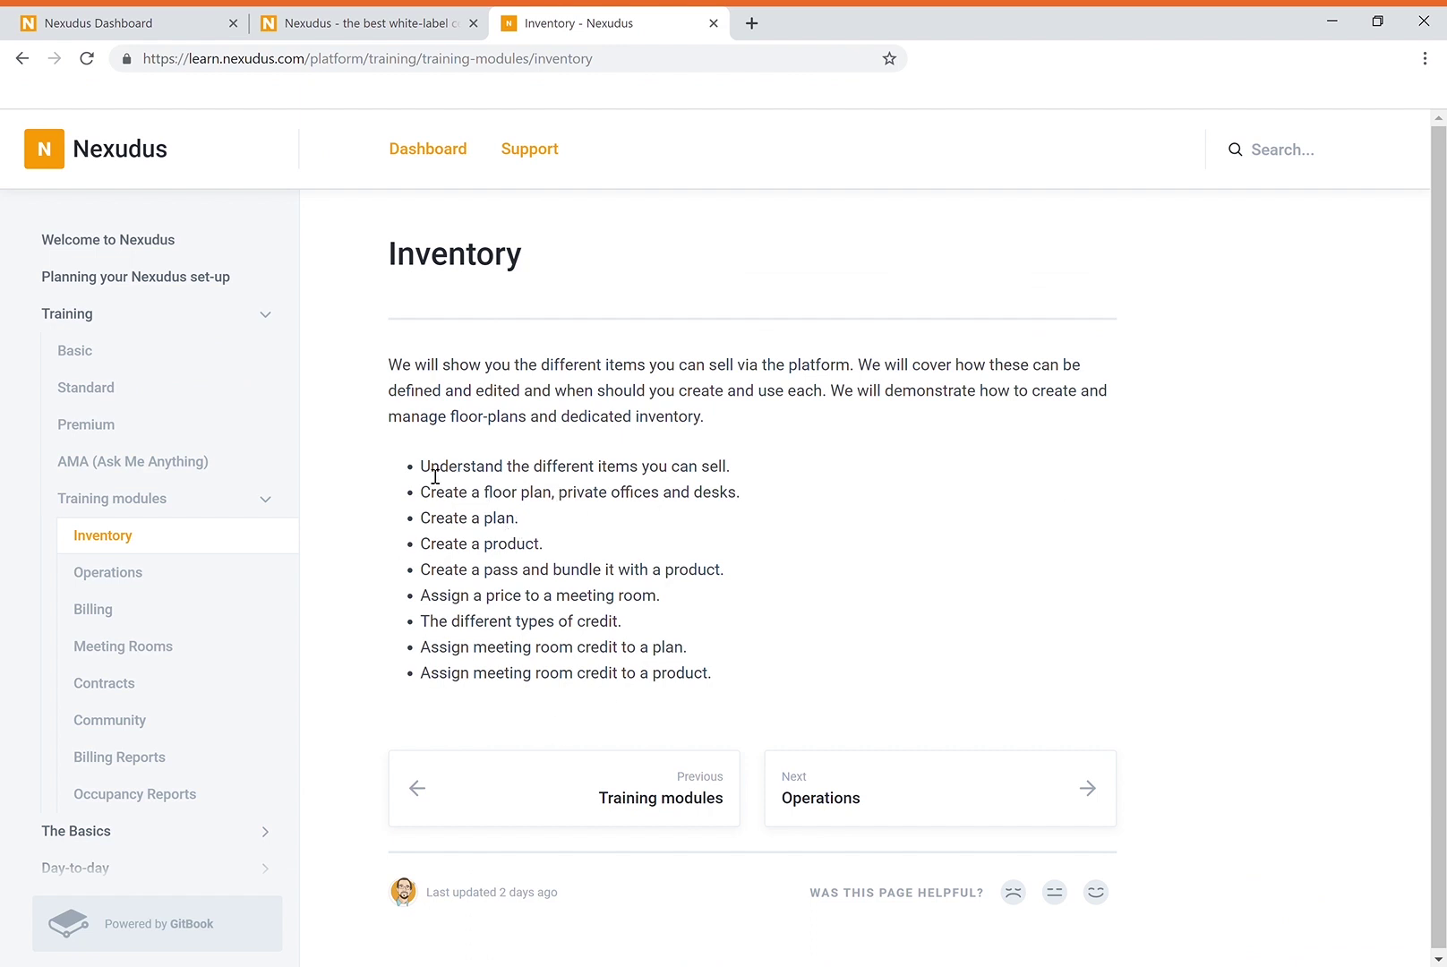
Highlight the training topic "Understand the different items you can sell", and return to the inventory overview to open the First Floor floor plan.
left_click_drag(422, 469, 718, 467)
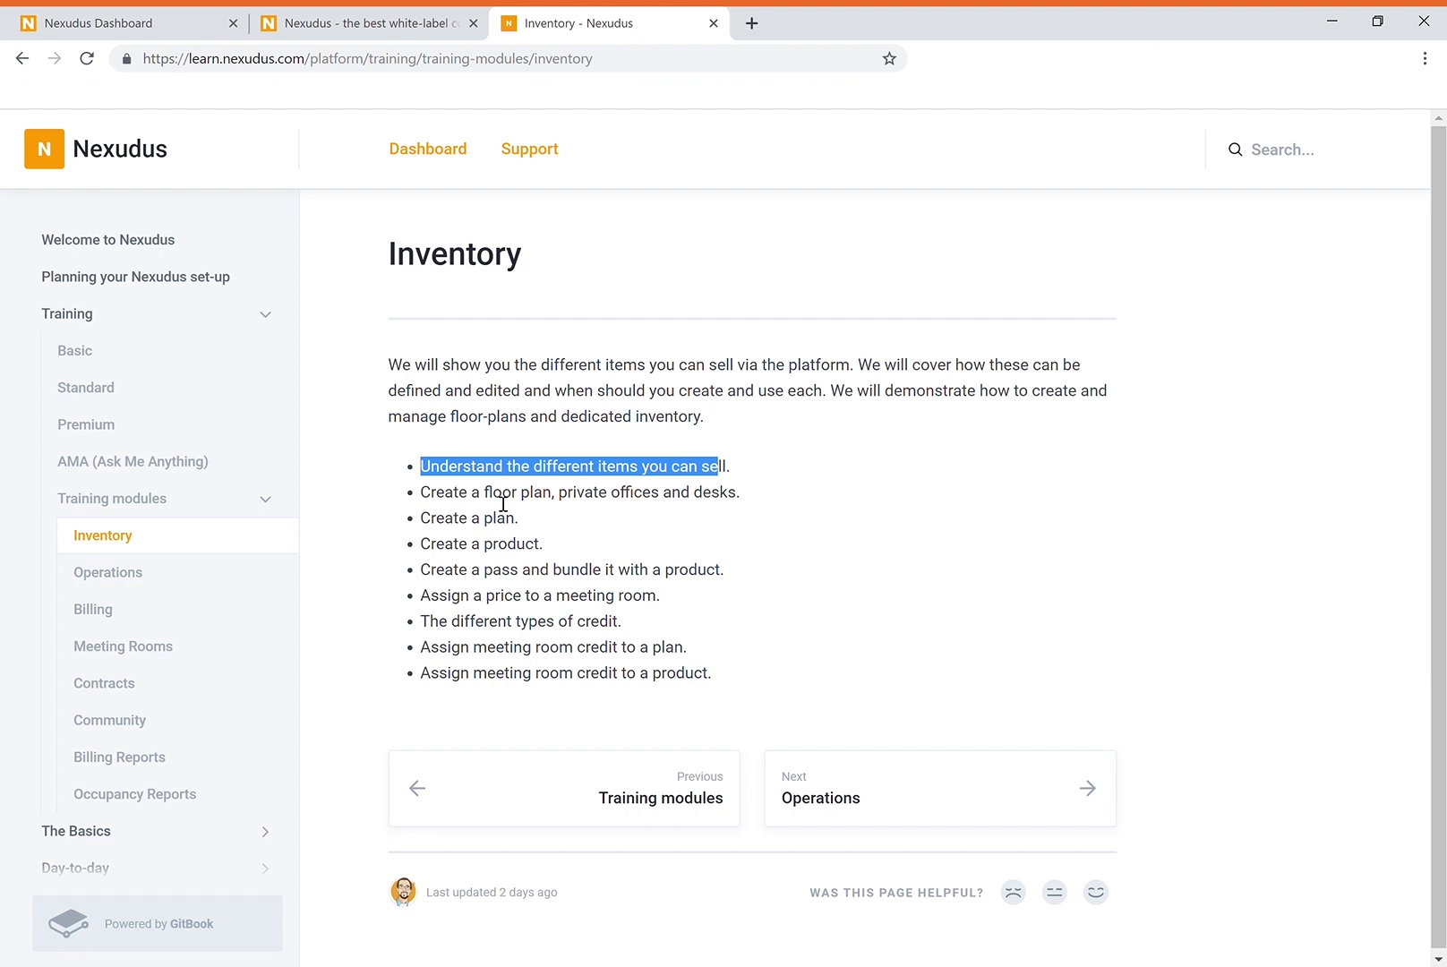
left_click(148, 17)
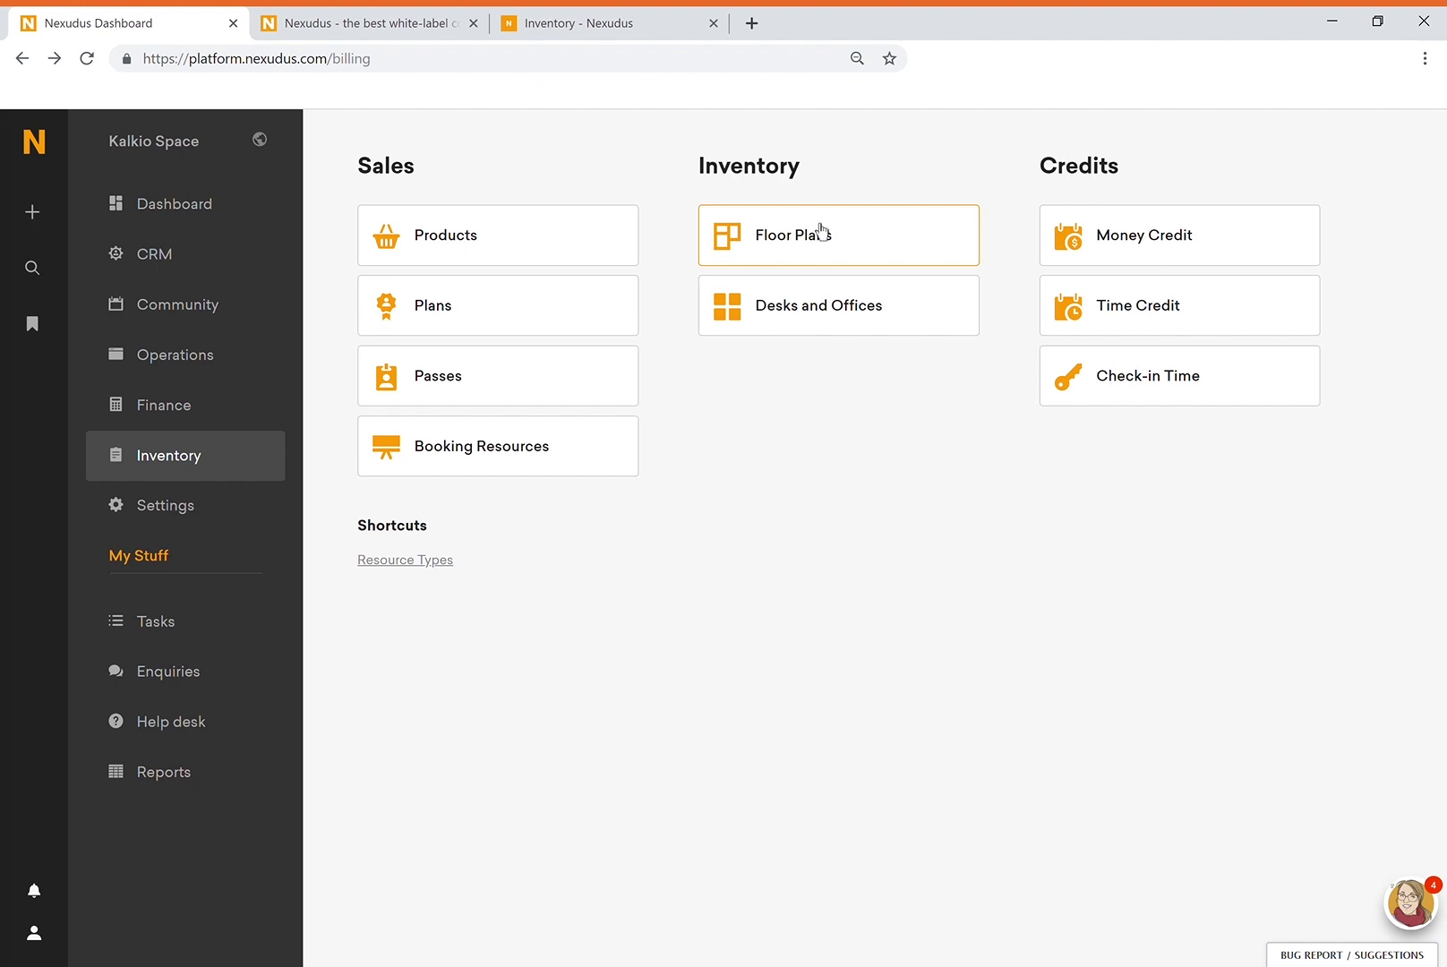
left_click(826, 262)
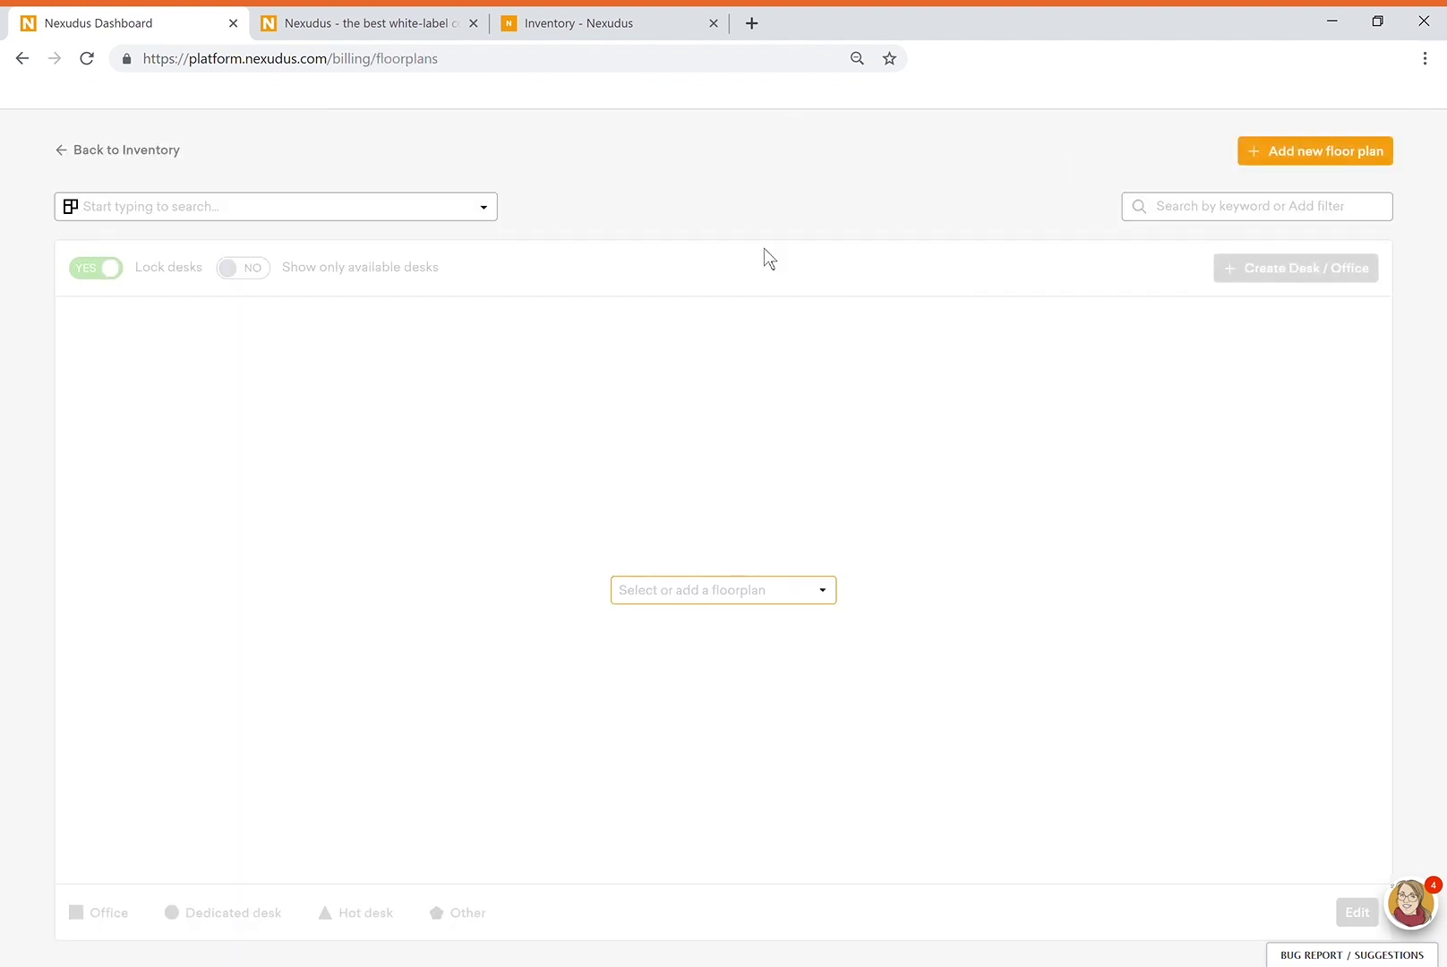
left_click(369, 215)
left_click(285, 249)
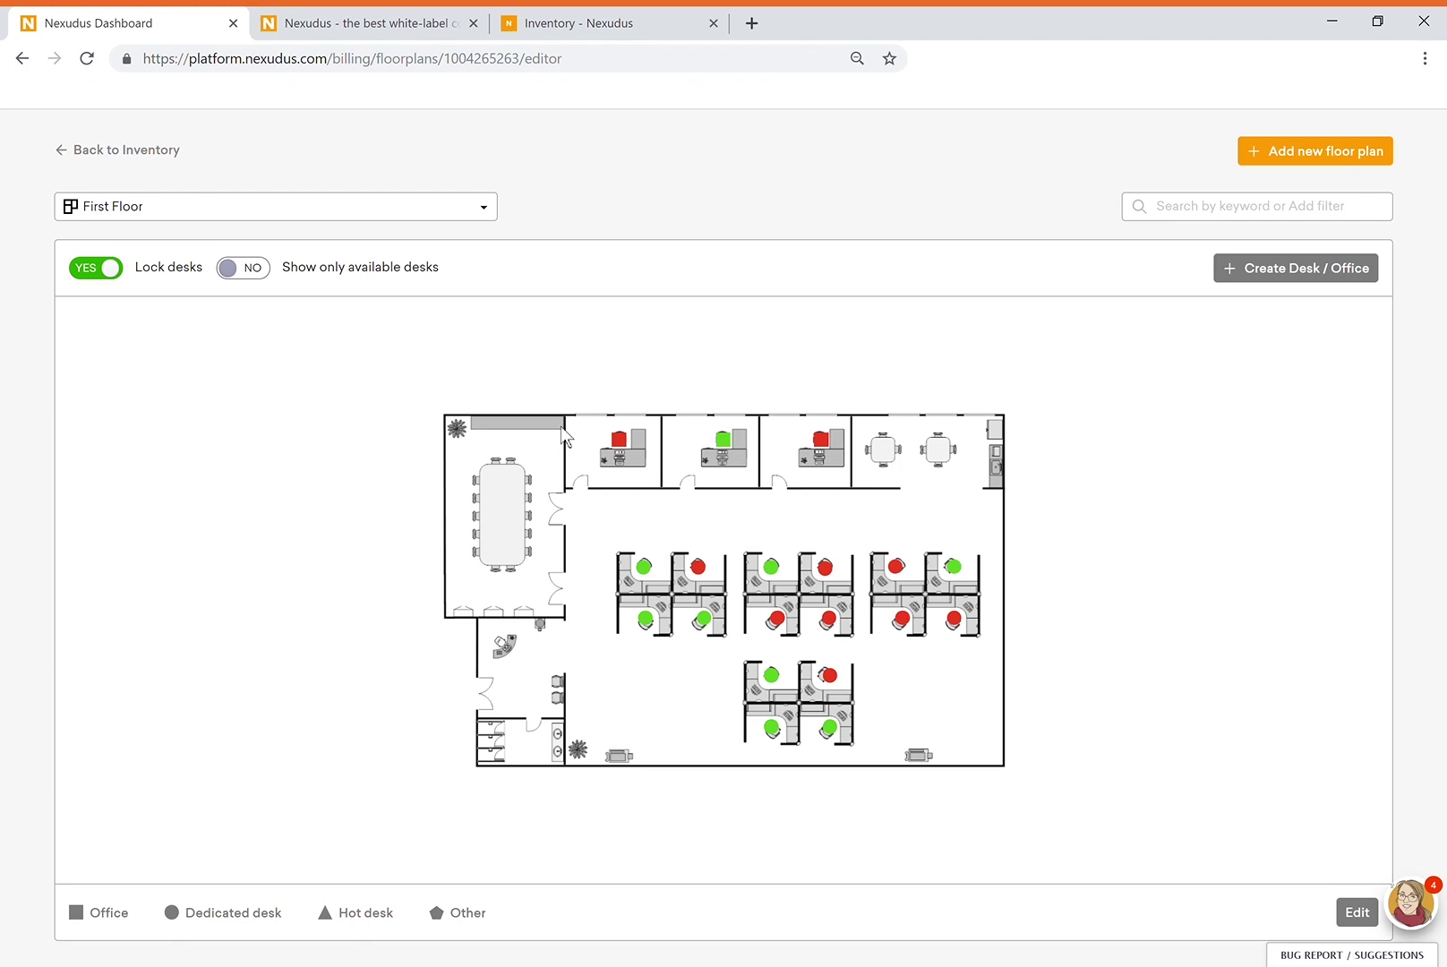
Inspect the First Floor plan up close and check the occupancy of its offices and Desk 1.
scroll(565, 467, "up", 5)
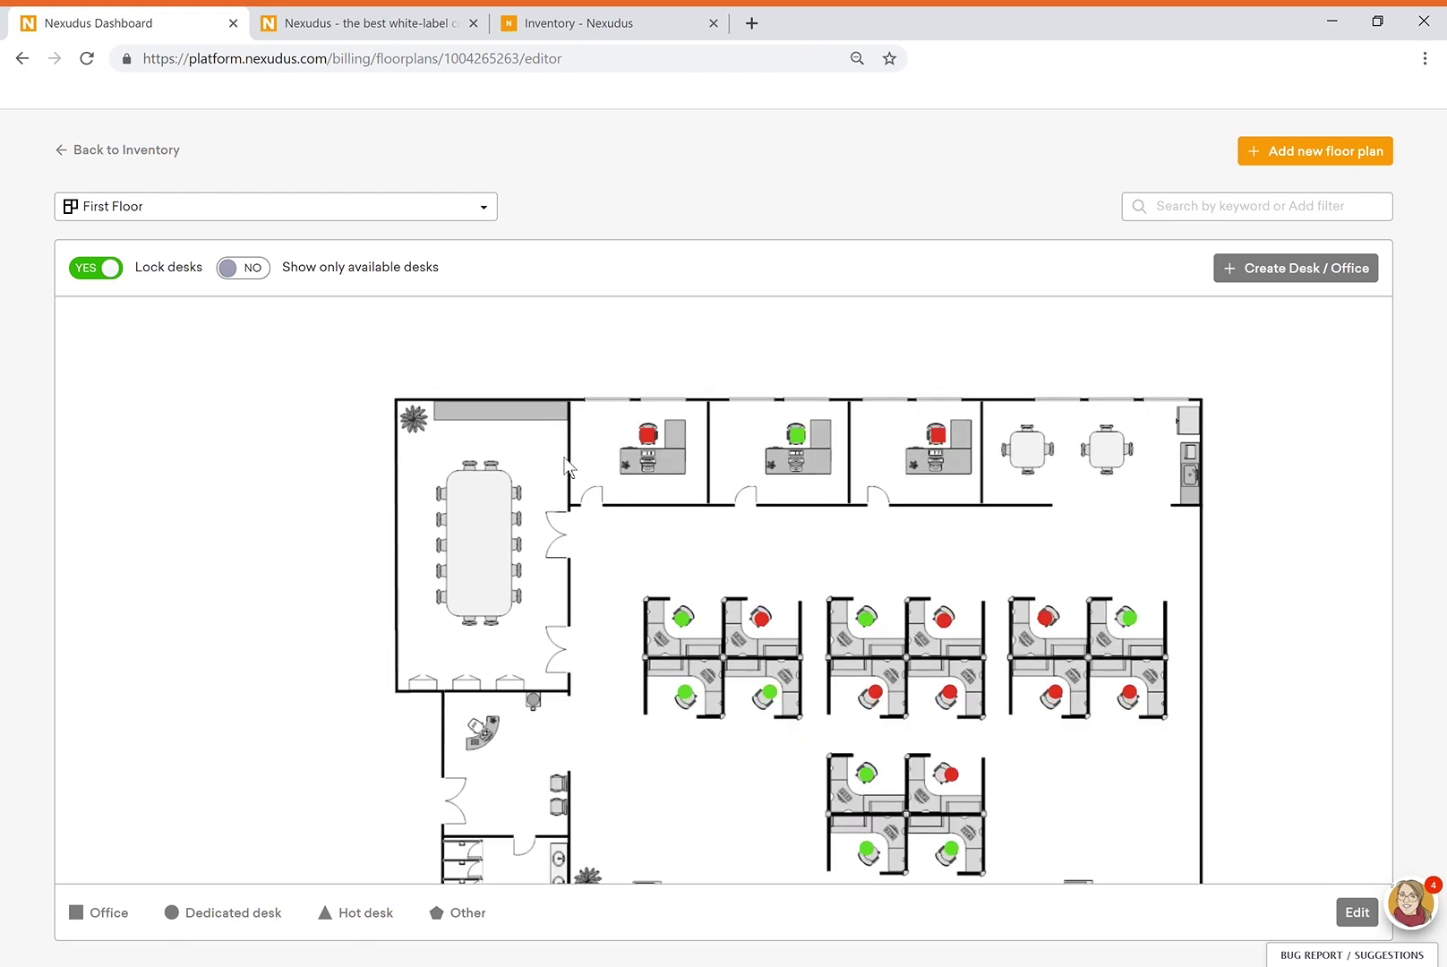
scroll(577, 459, "down", 5)
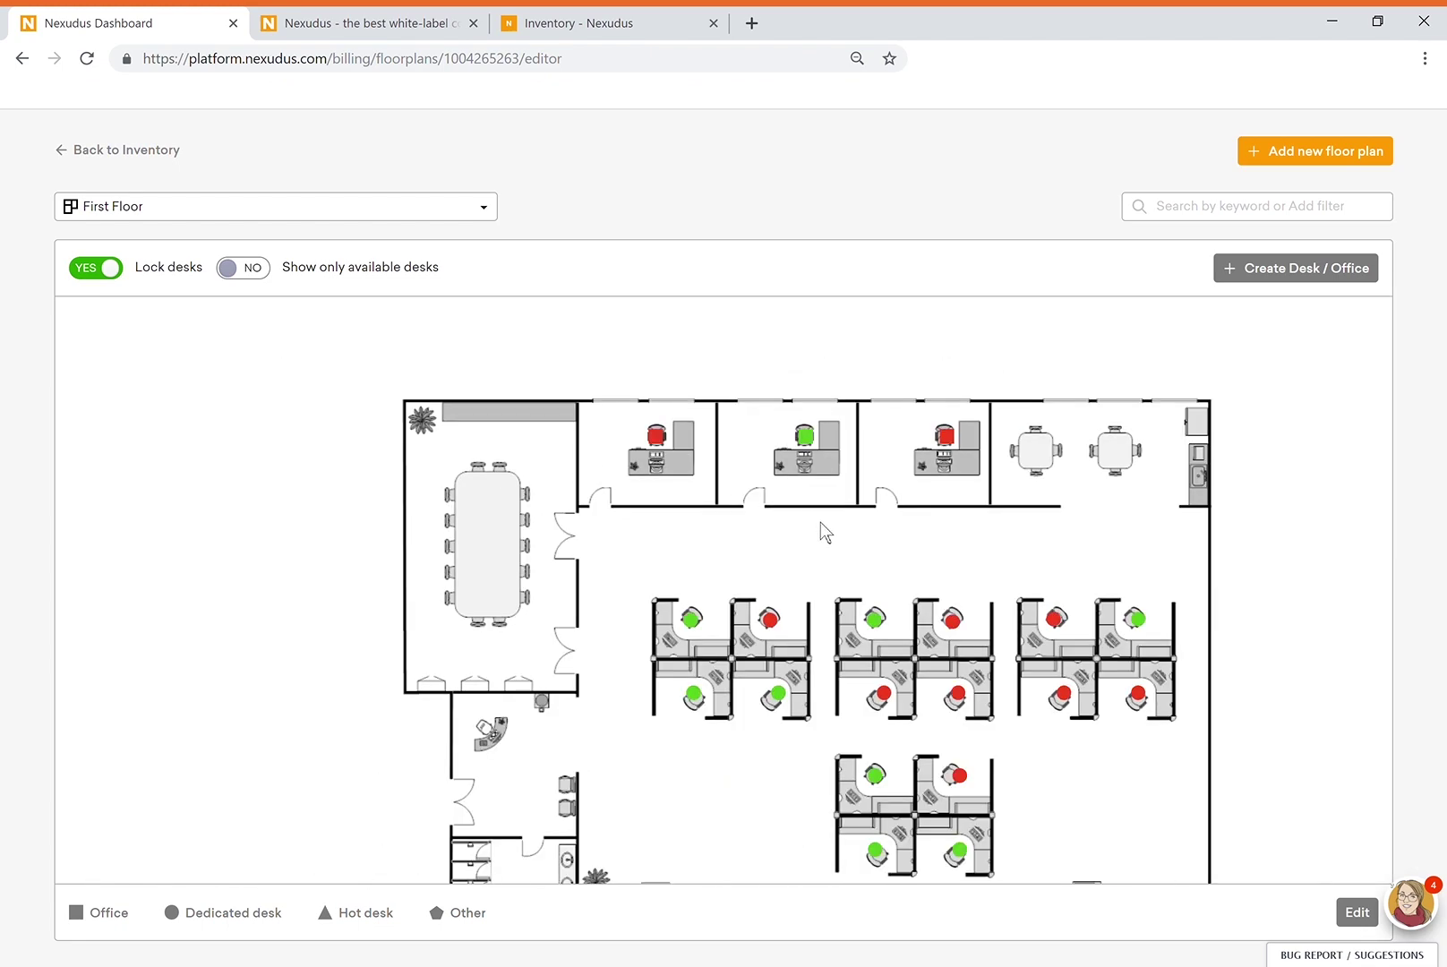
left_click_drag(821, 522, 744, 453)
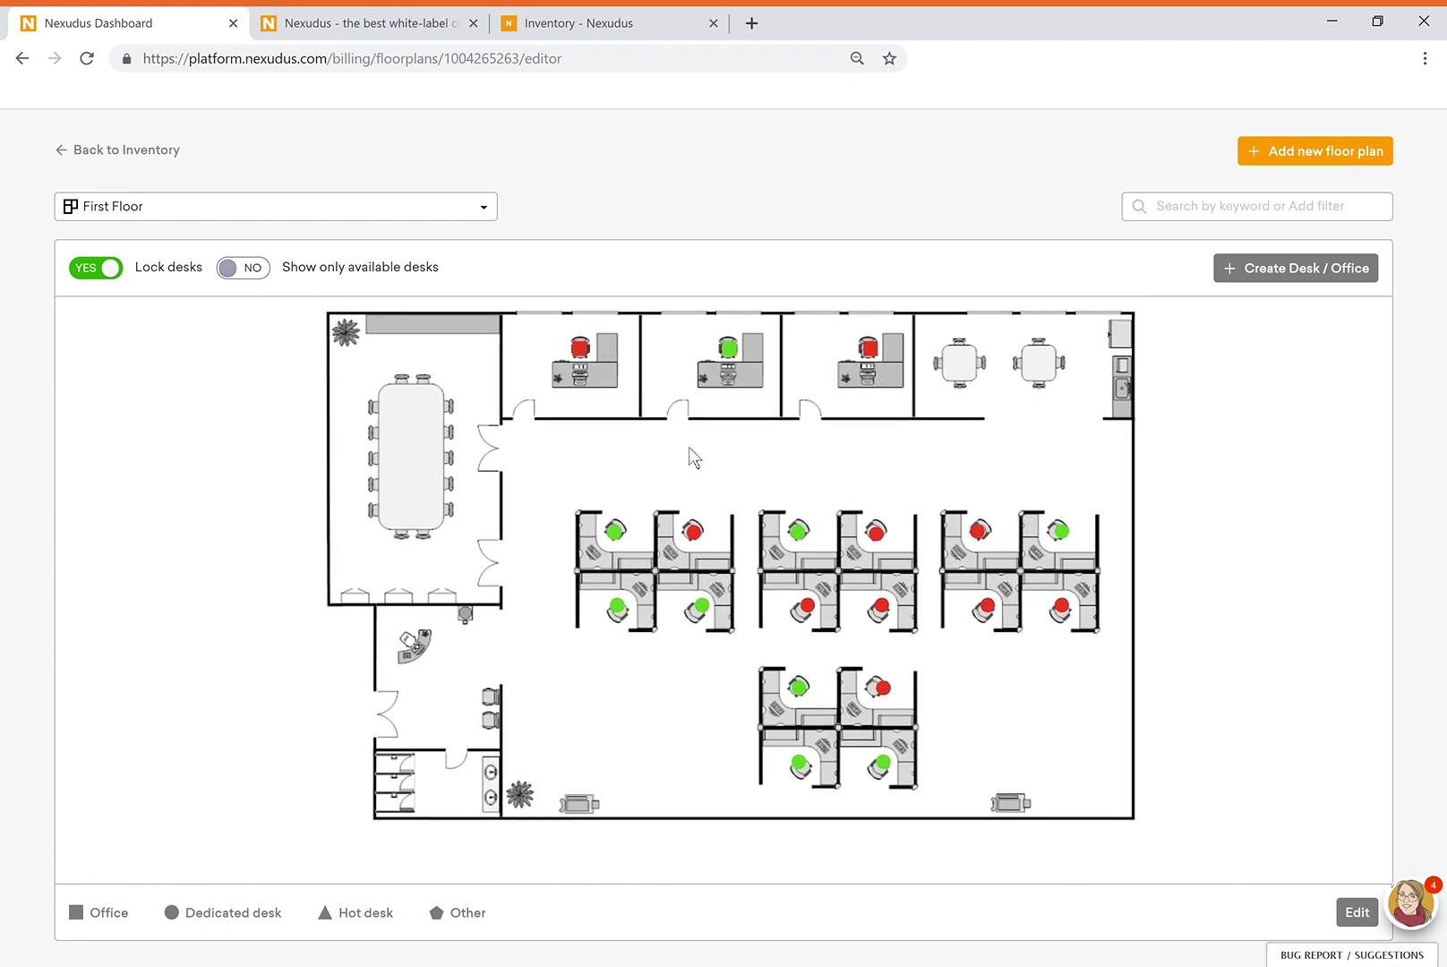
left_click(584, 352)
left_click(757, 345)
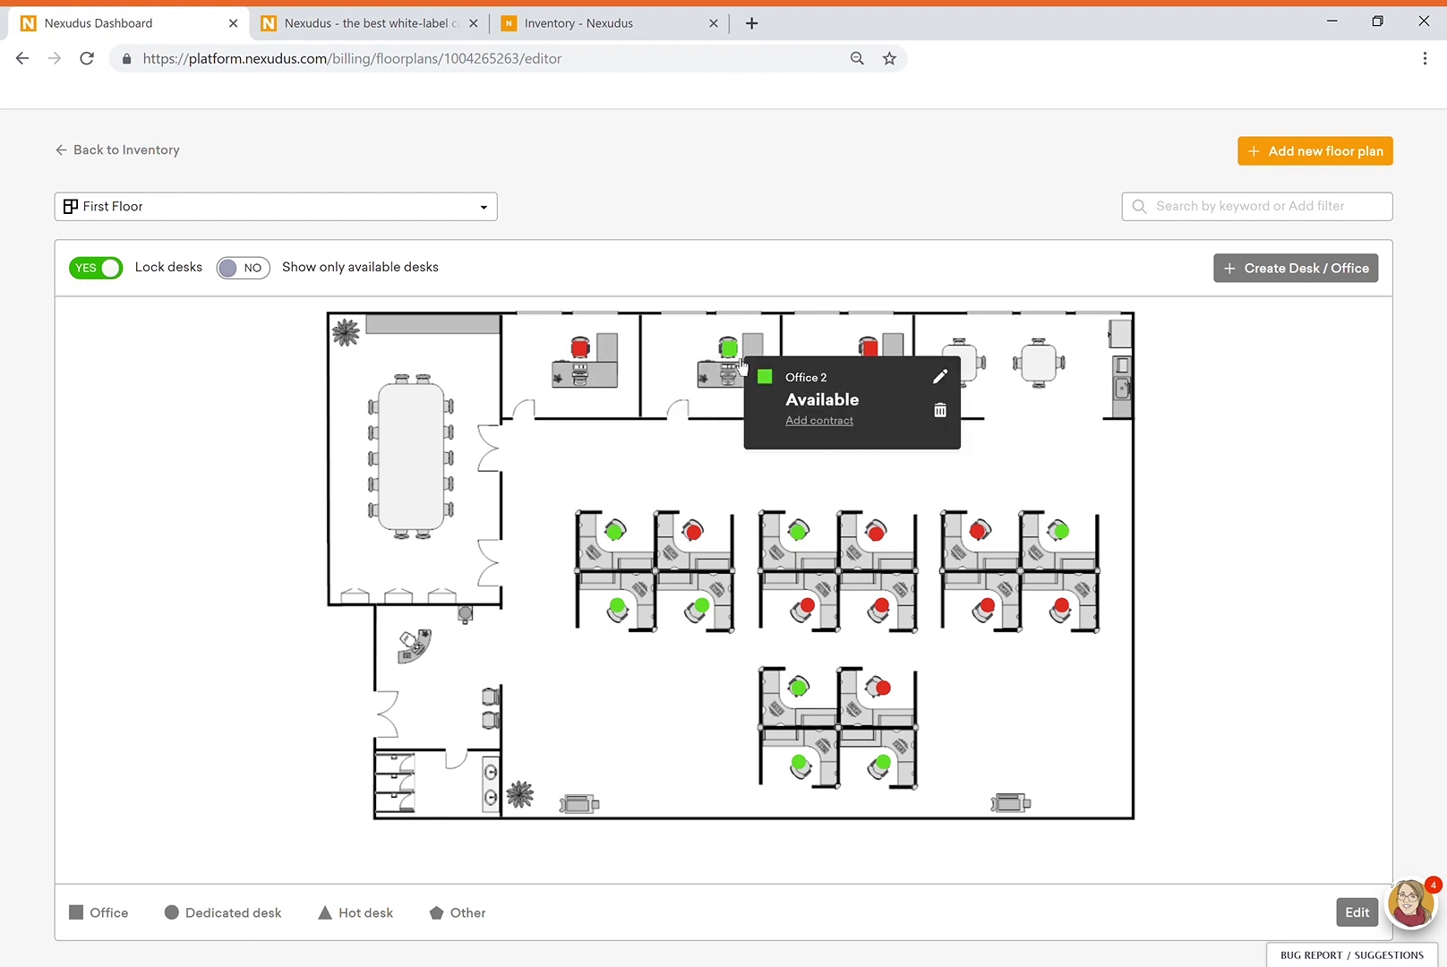
left_click(875, 367)
left_click(627, 546)
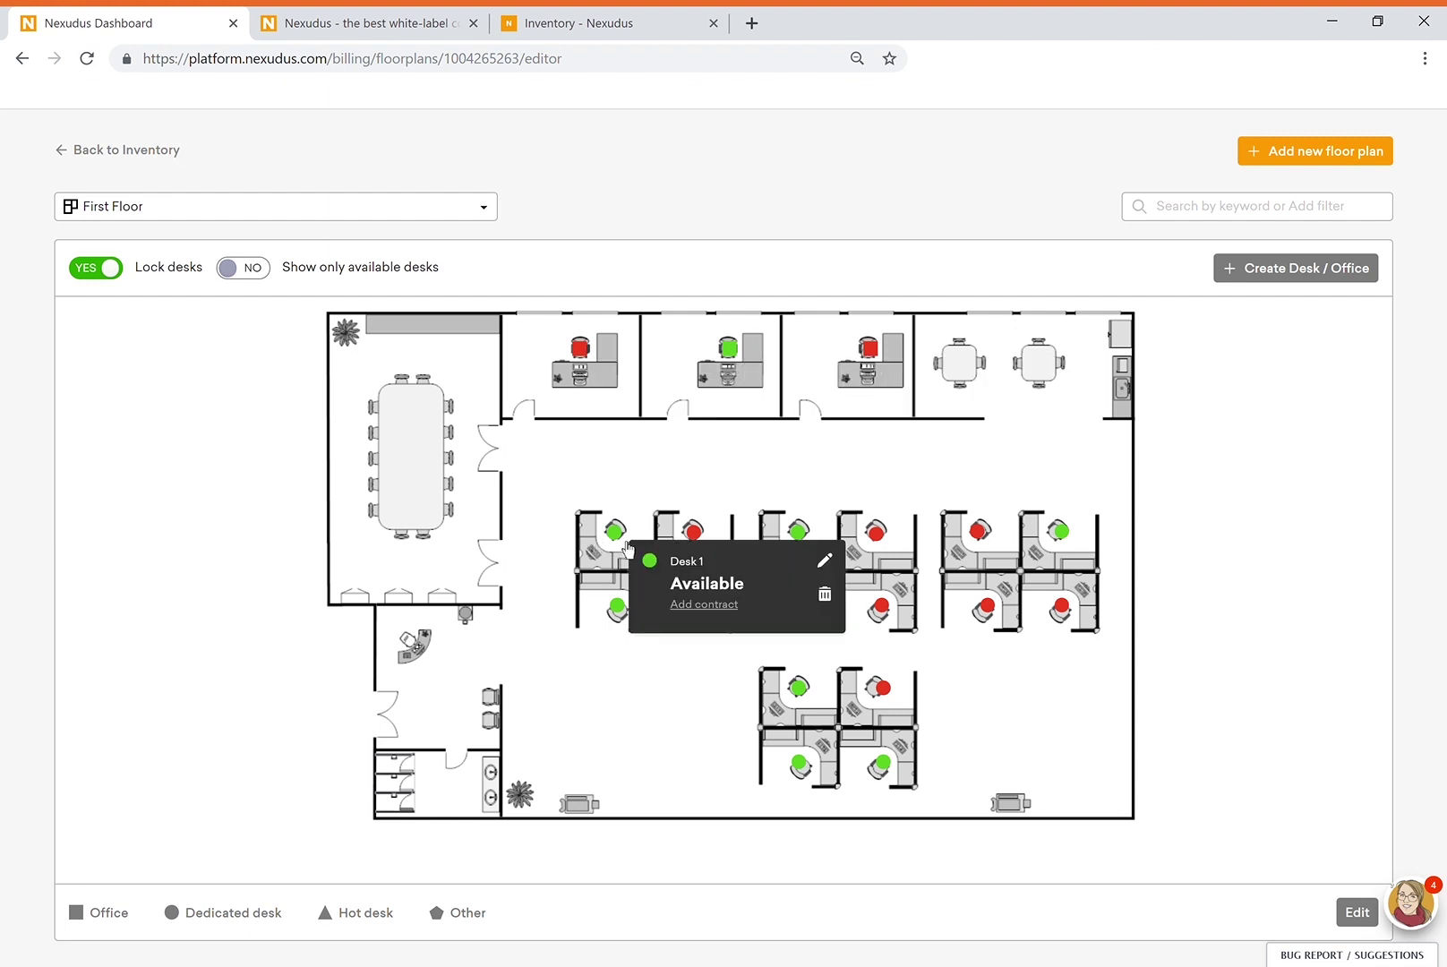
left_click(770, 470)
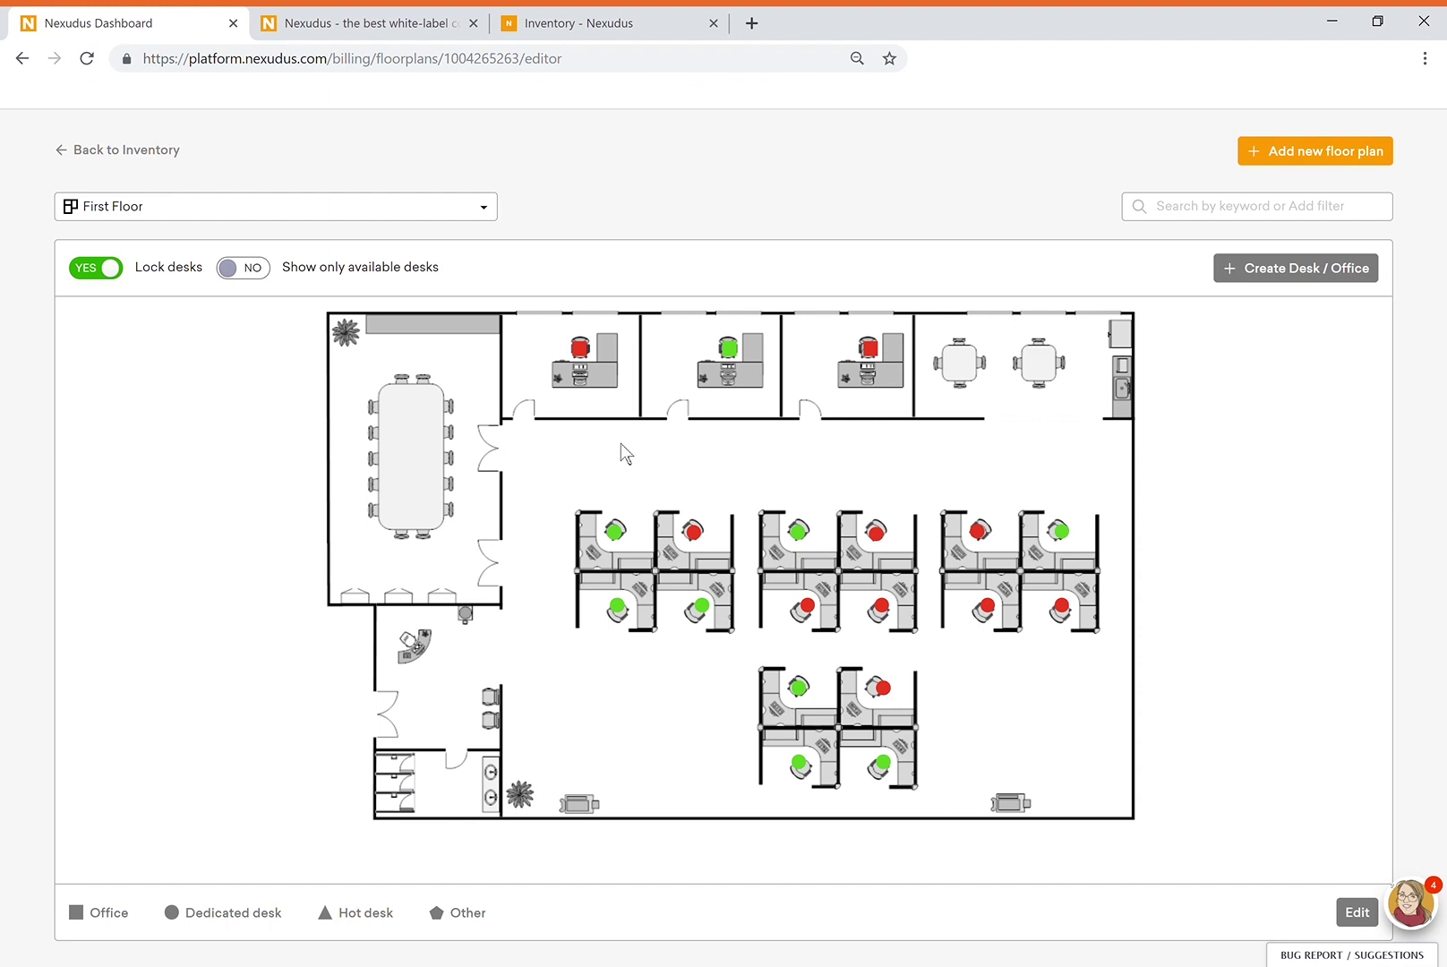
Open the details of Office 3, review its type, name and floor plan fields, and return to the First Floor plan without changes.
left_click(595, 363)
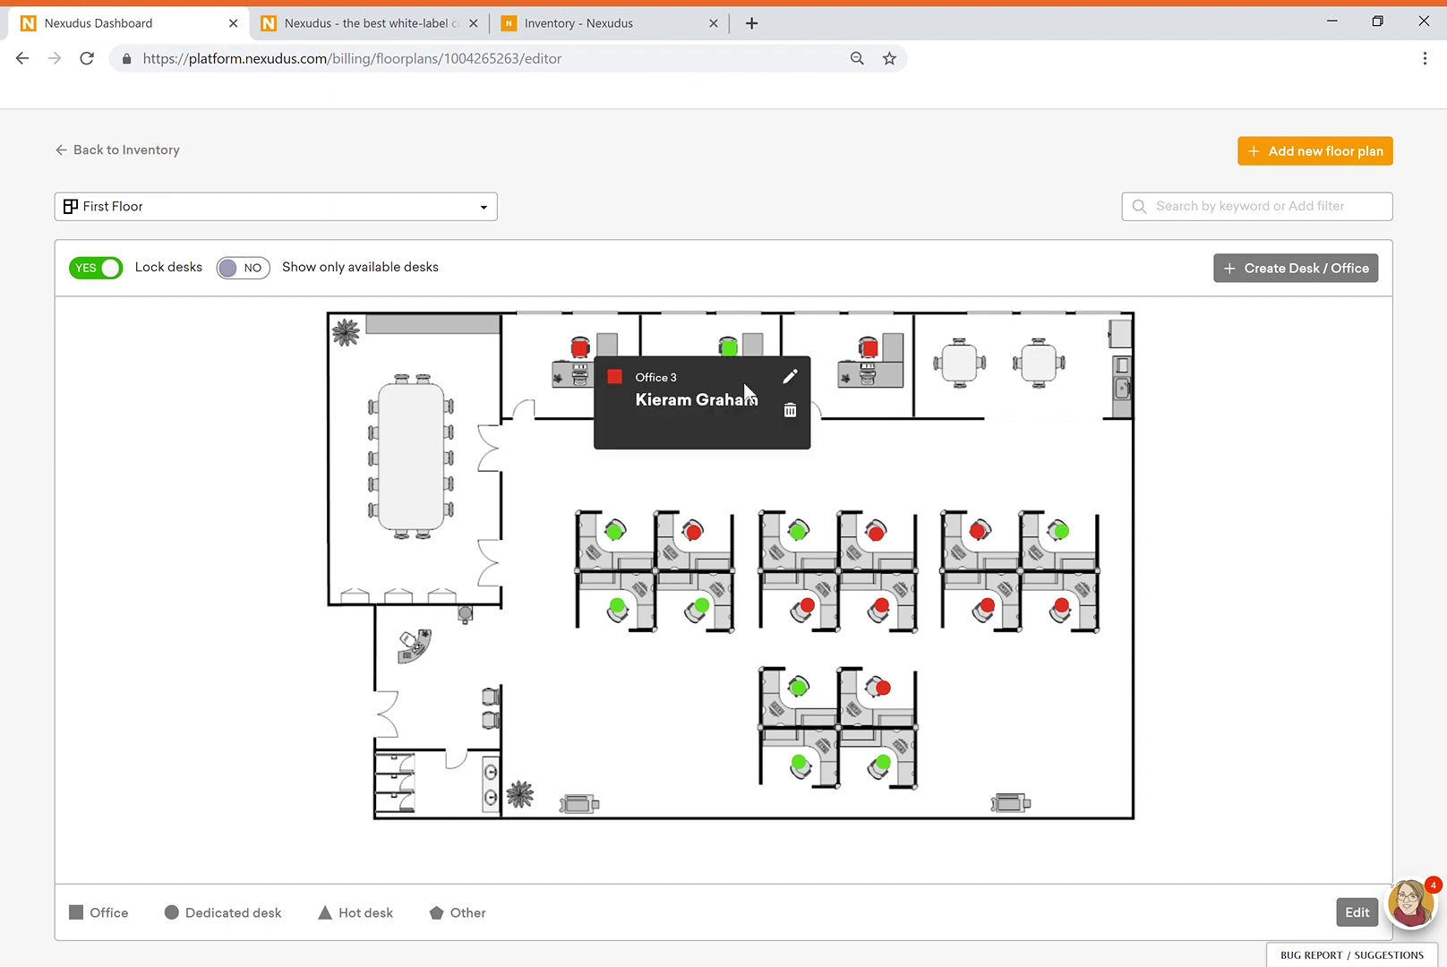
left_click(745, 394)
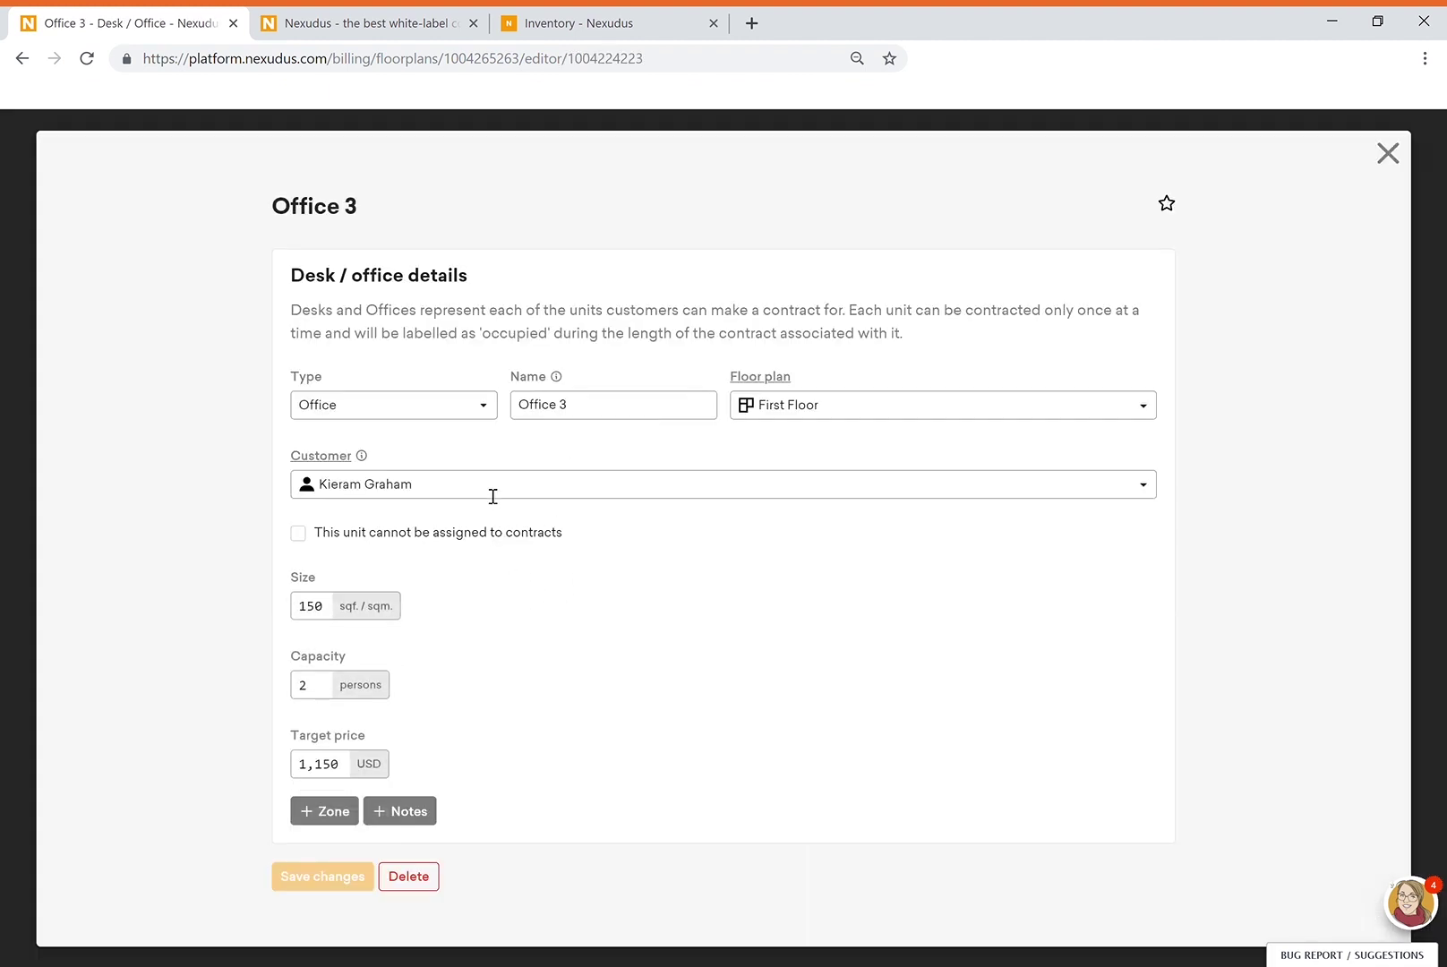
left_click(409, 408)
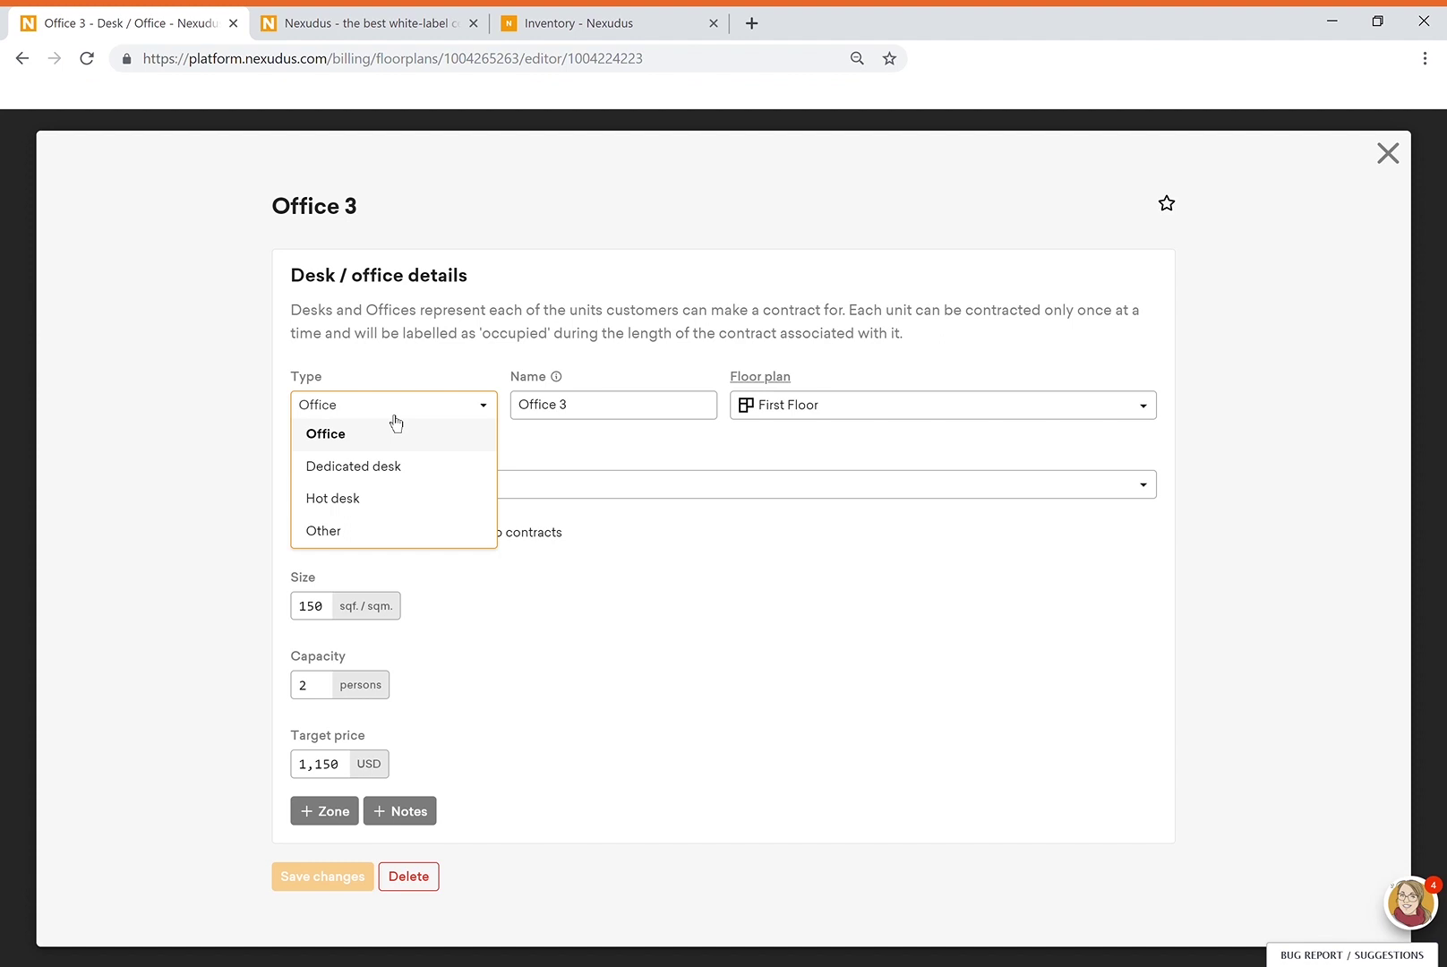
left_click(594, 438)
triple_click(580, 407)
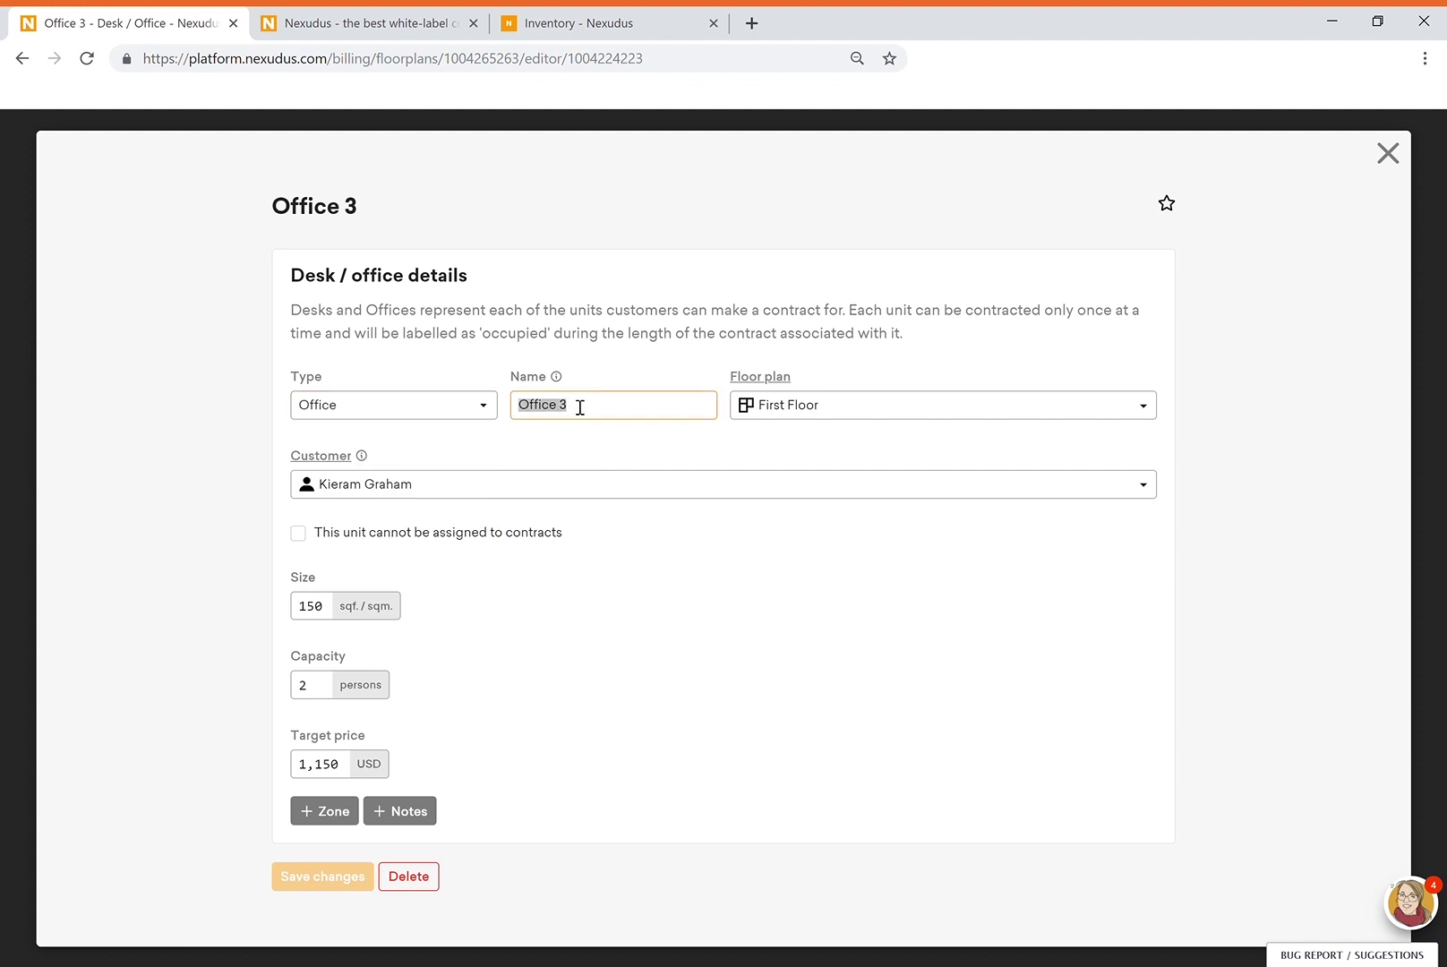
left_click(809, 414)
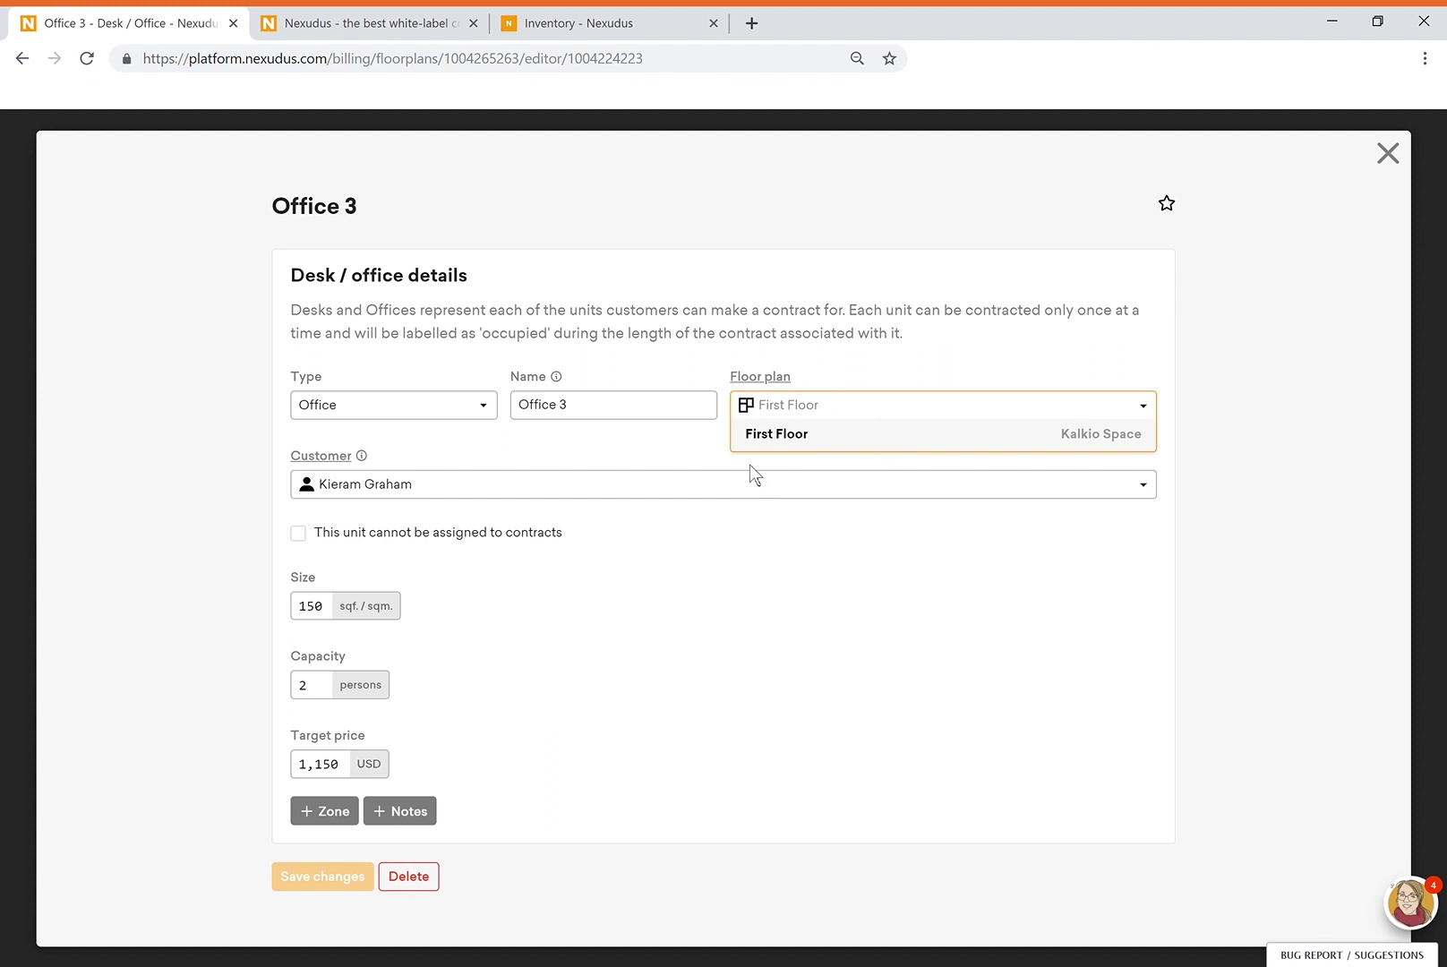
left_click(759, 616)
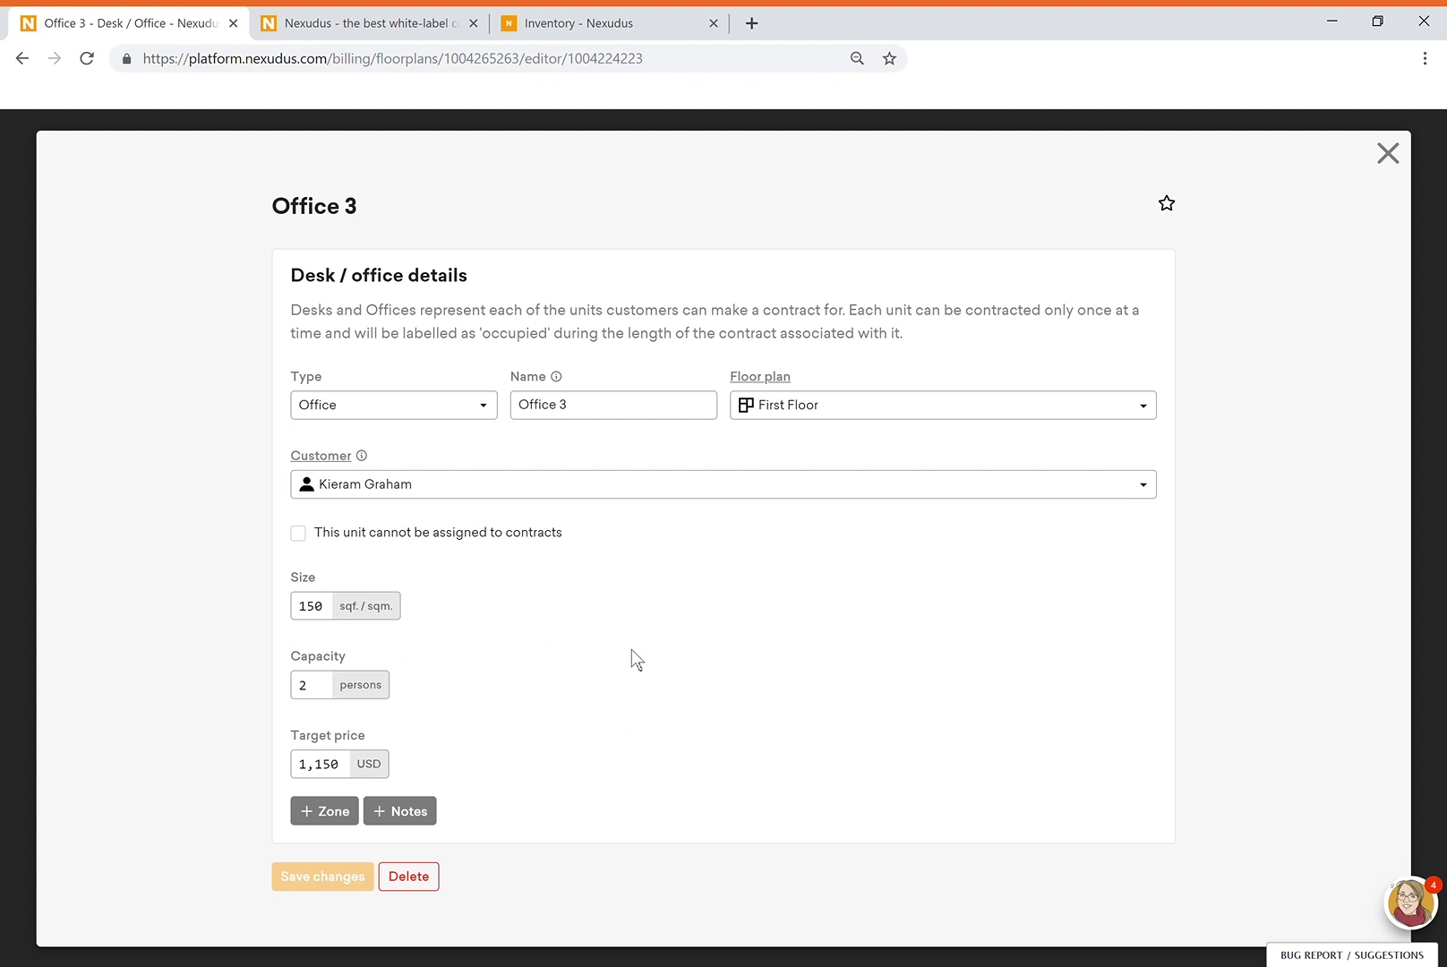
left_click(1388, 157)
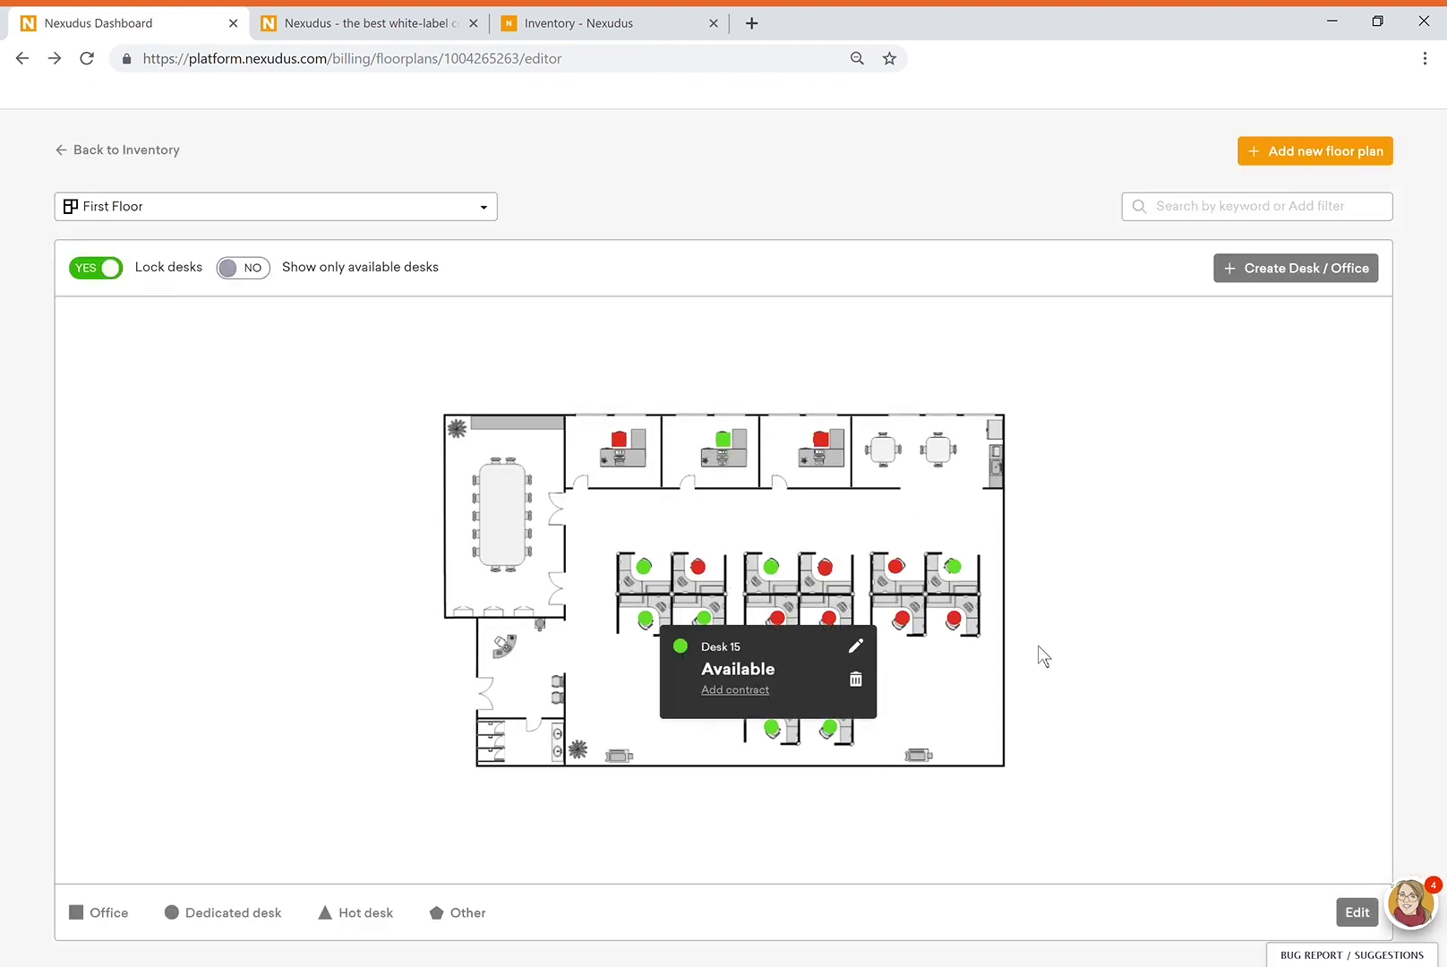
left_click(1015, 679)
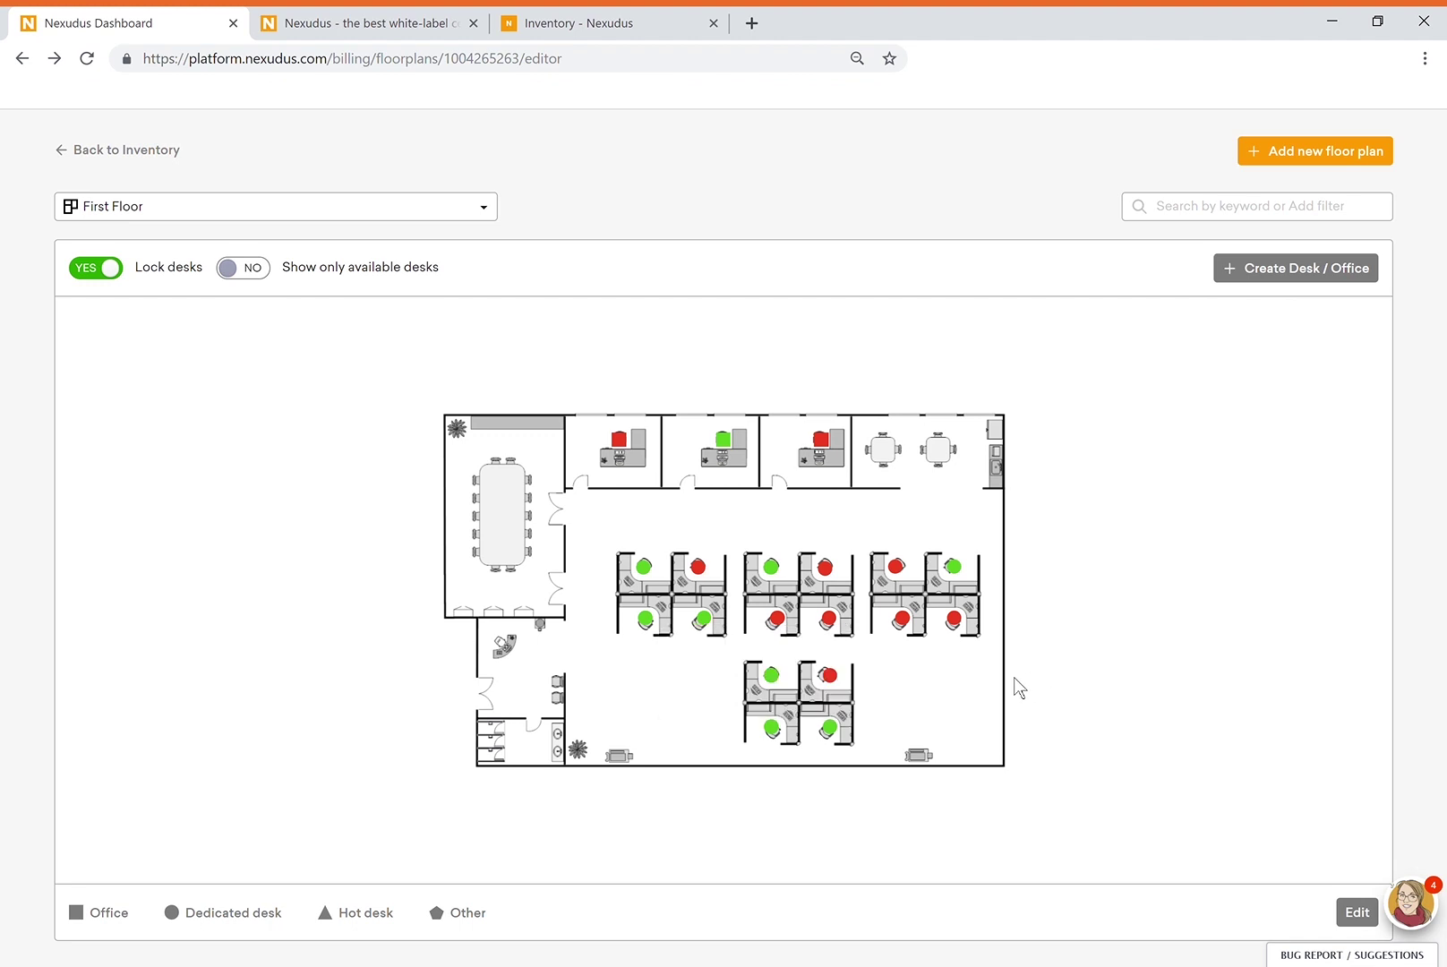
Add a new desk to the First Floor plan and, with desks unlocked, move it into the meeting room just below the conference table.
left_click(1290, 286)
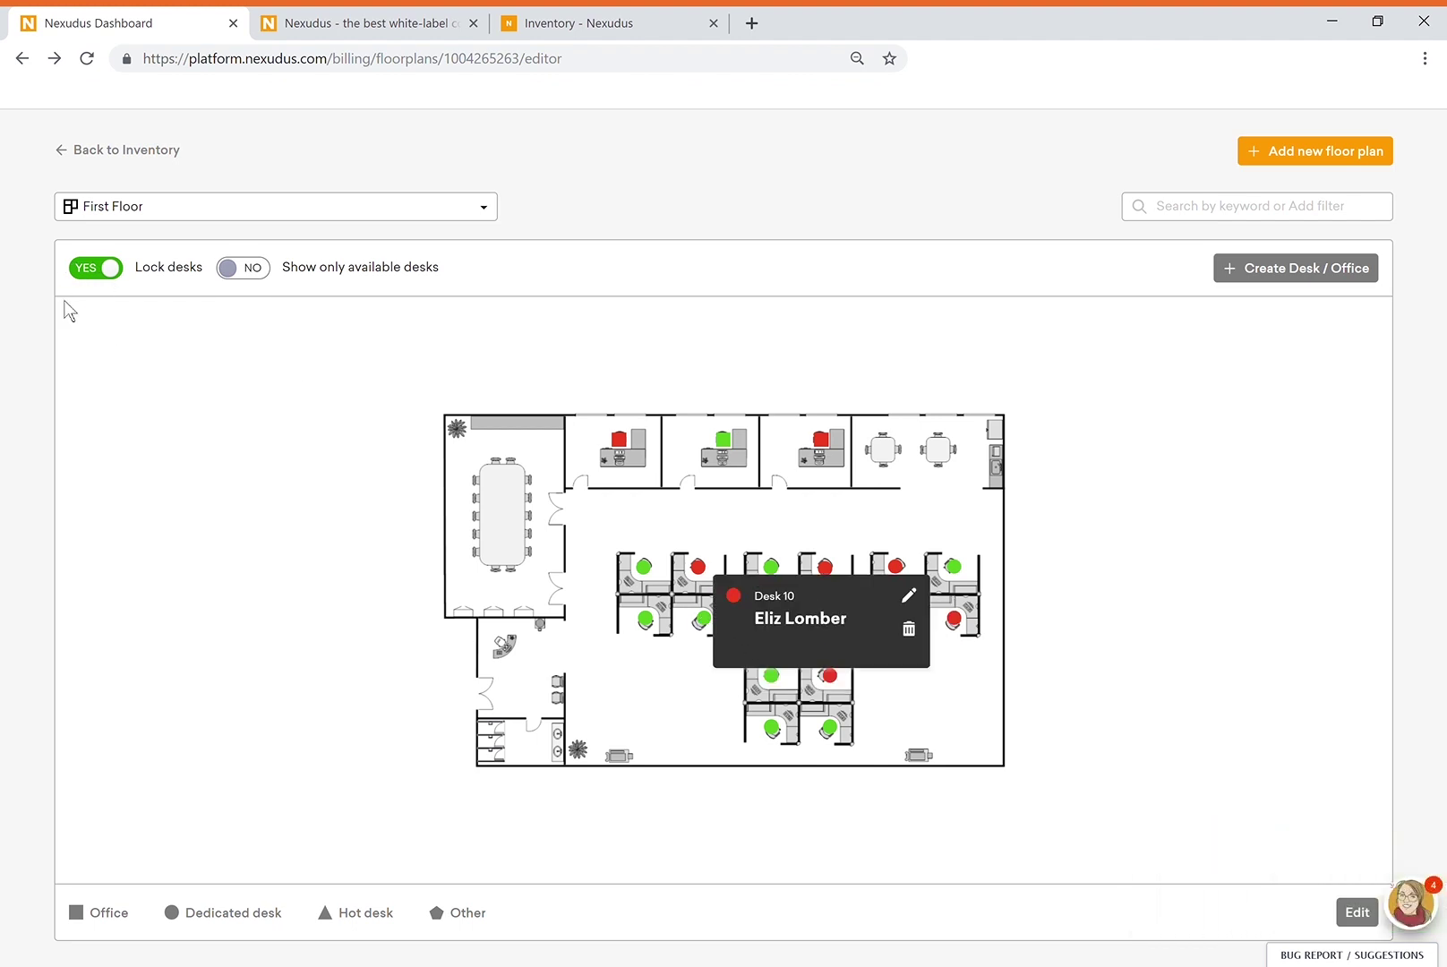
left_click(117, 278)
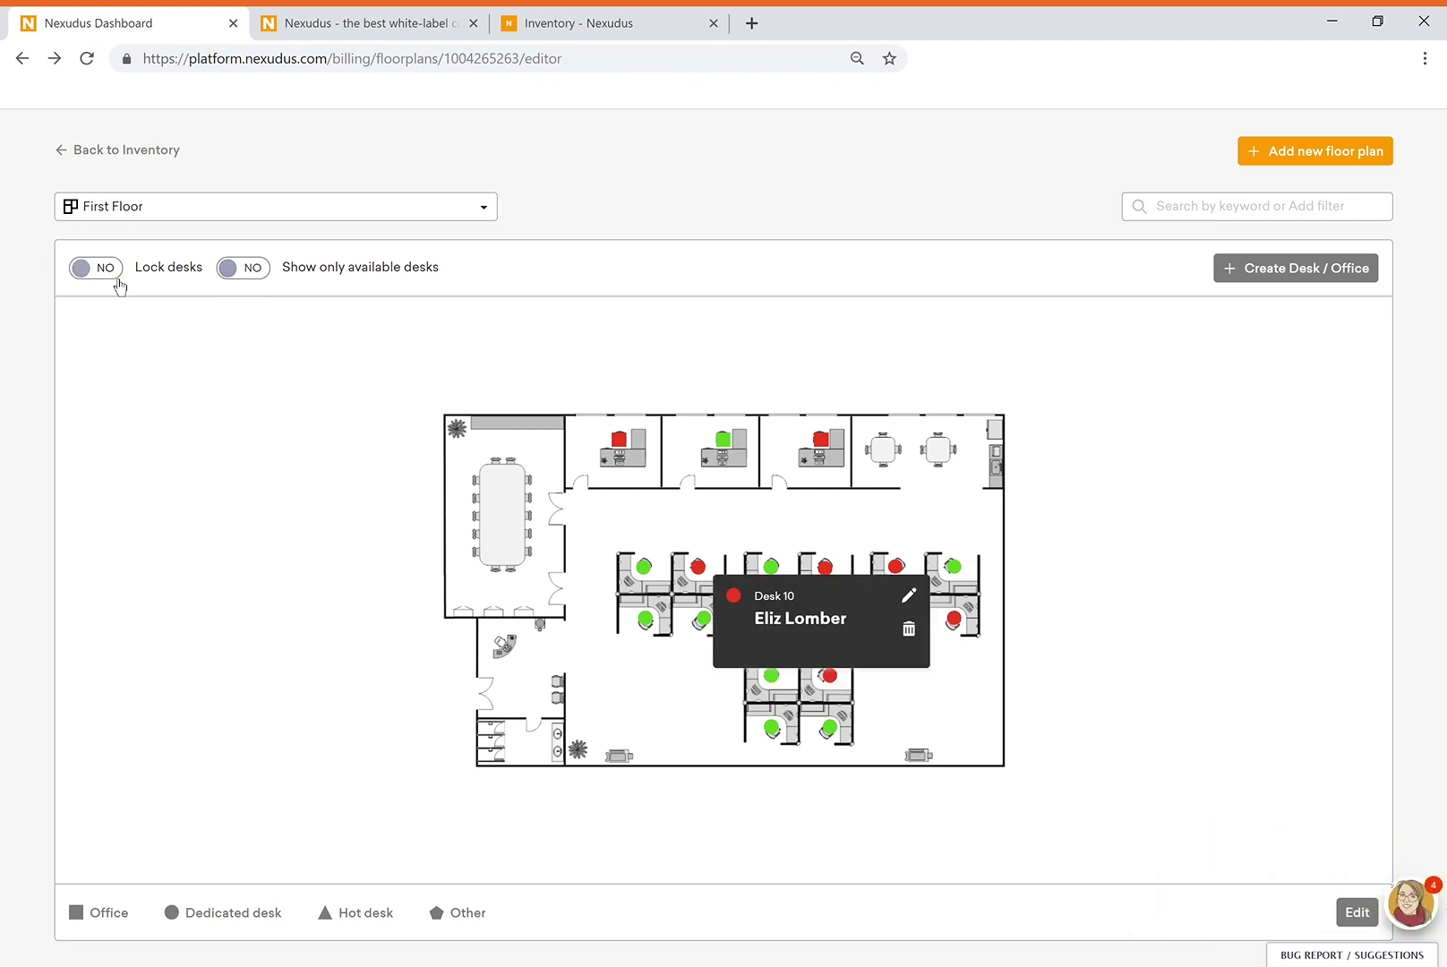
scroll(706, 546, "up", 1)
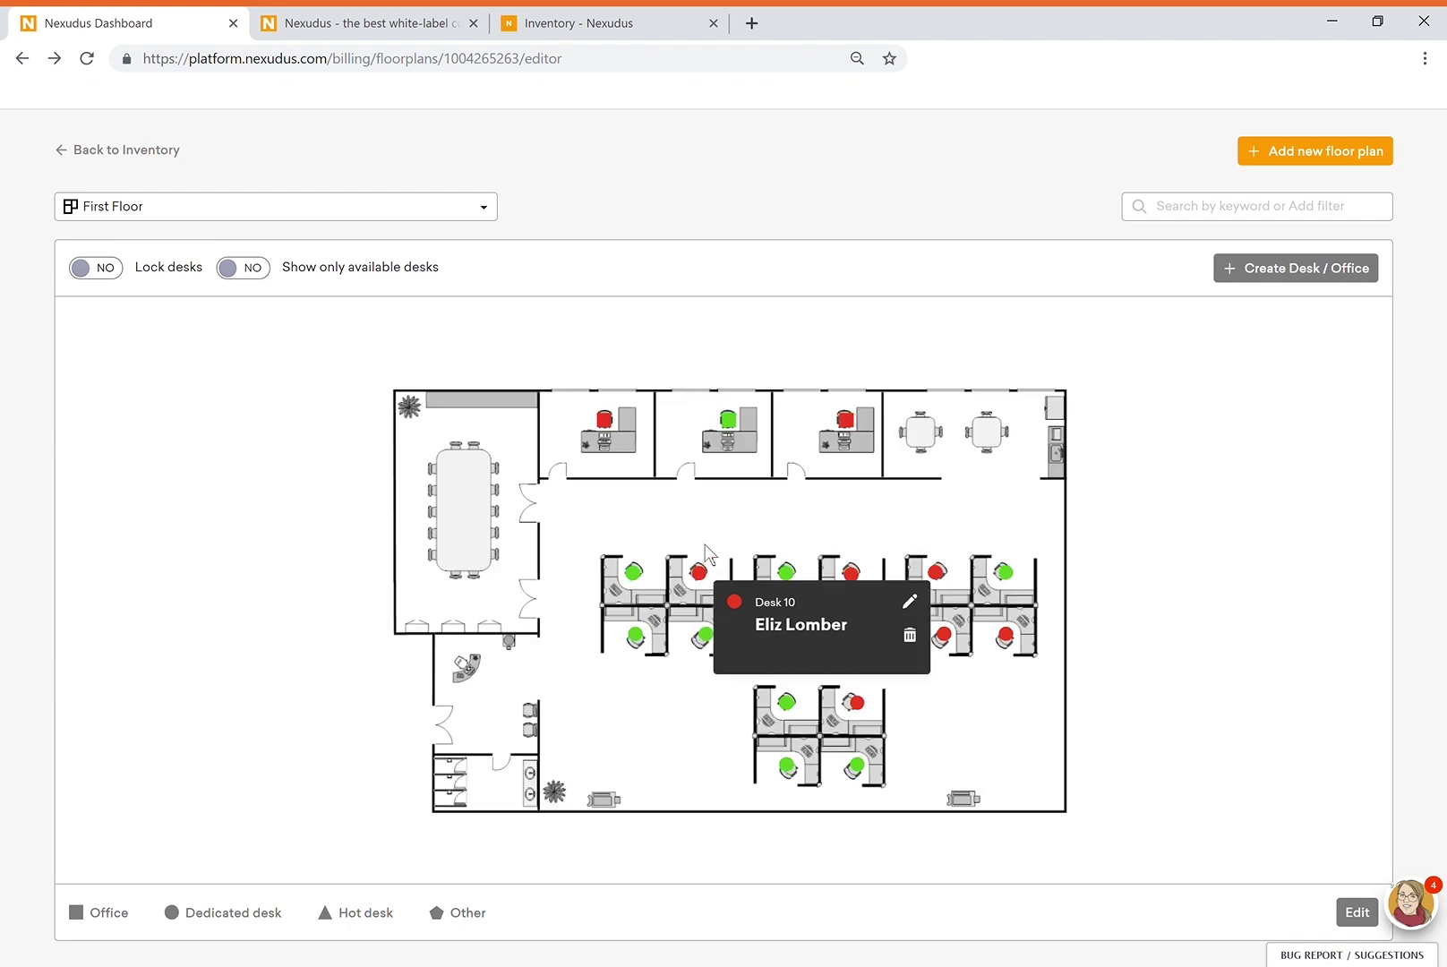
scroll(706, 548, "up", 2)
mouse_move(772, 674)
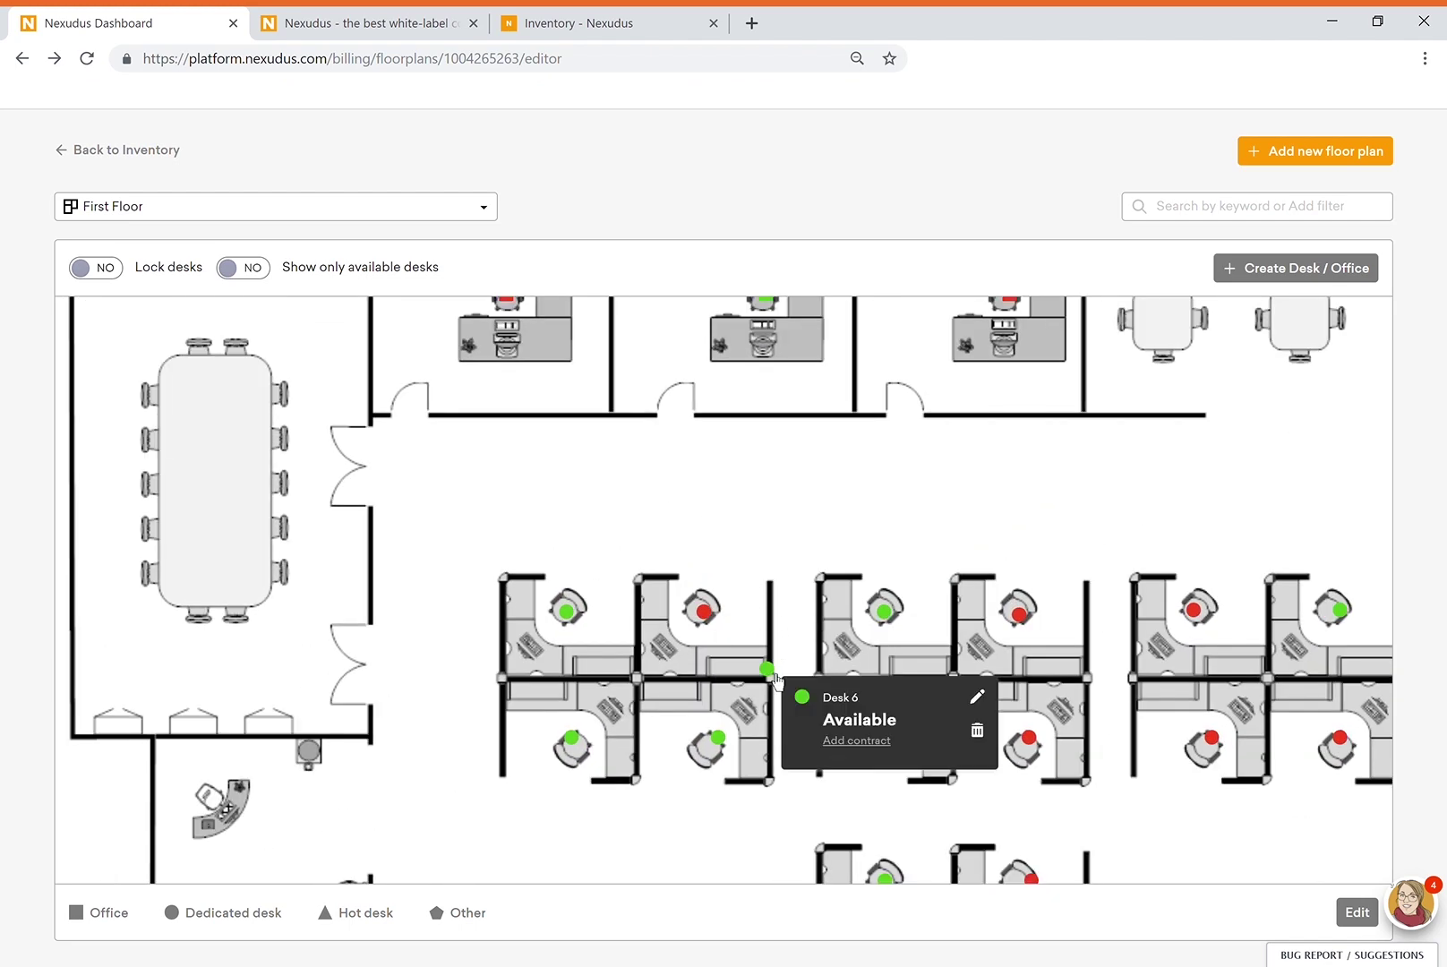
left_click_drag(774, 681, 208, 669)
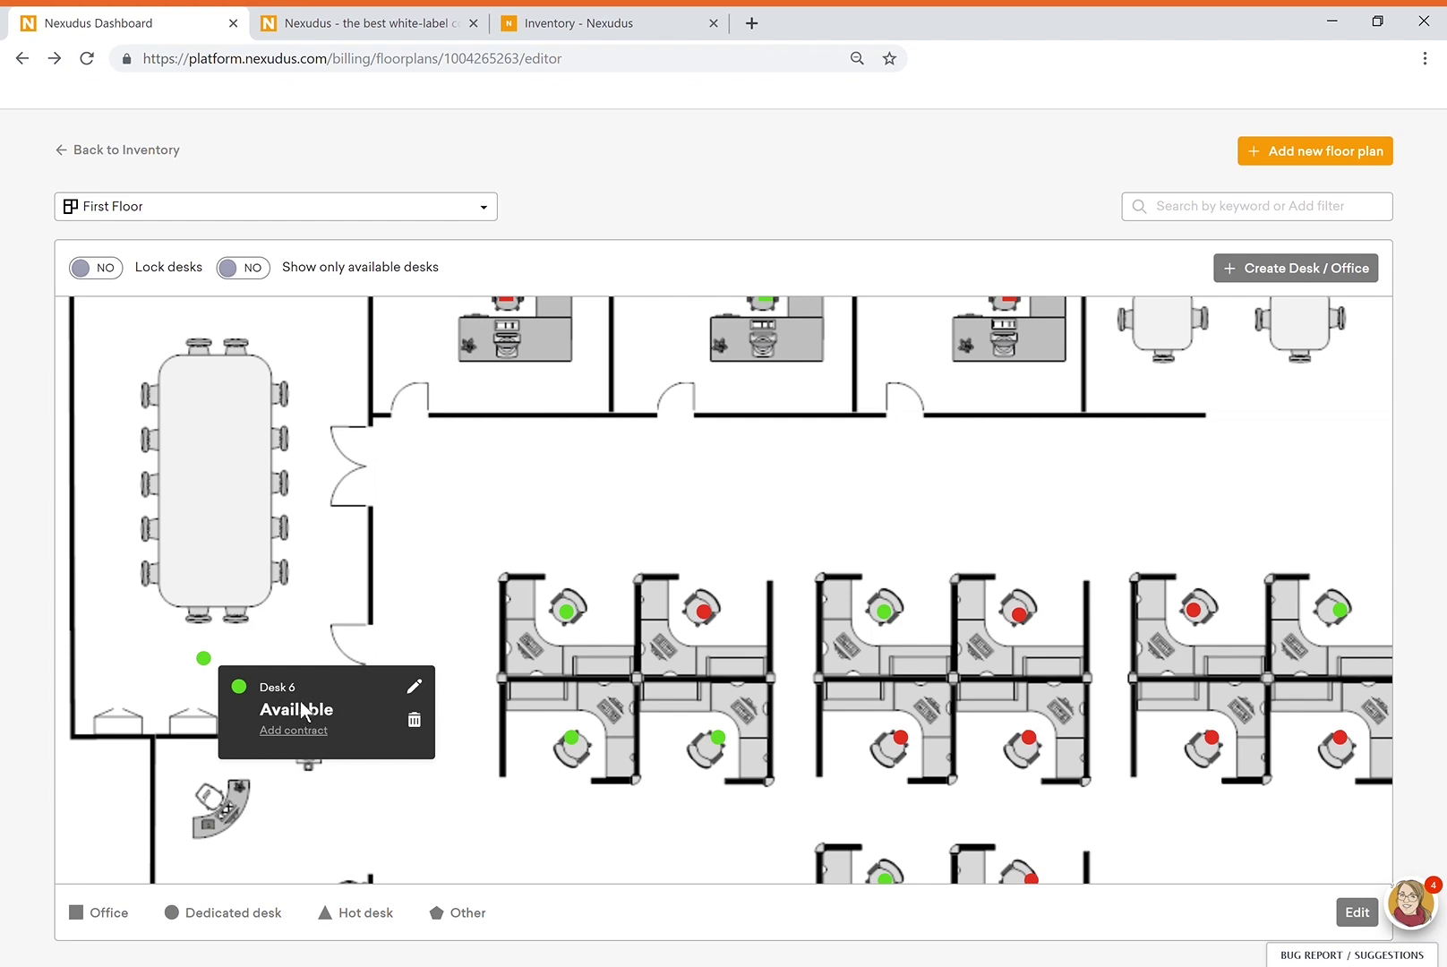
Delete the new desk placed in the First Floor meeting room.
left_click(420, 721)
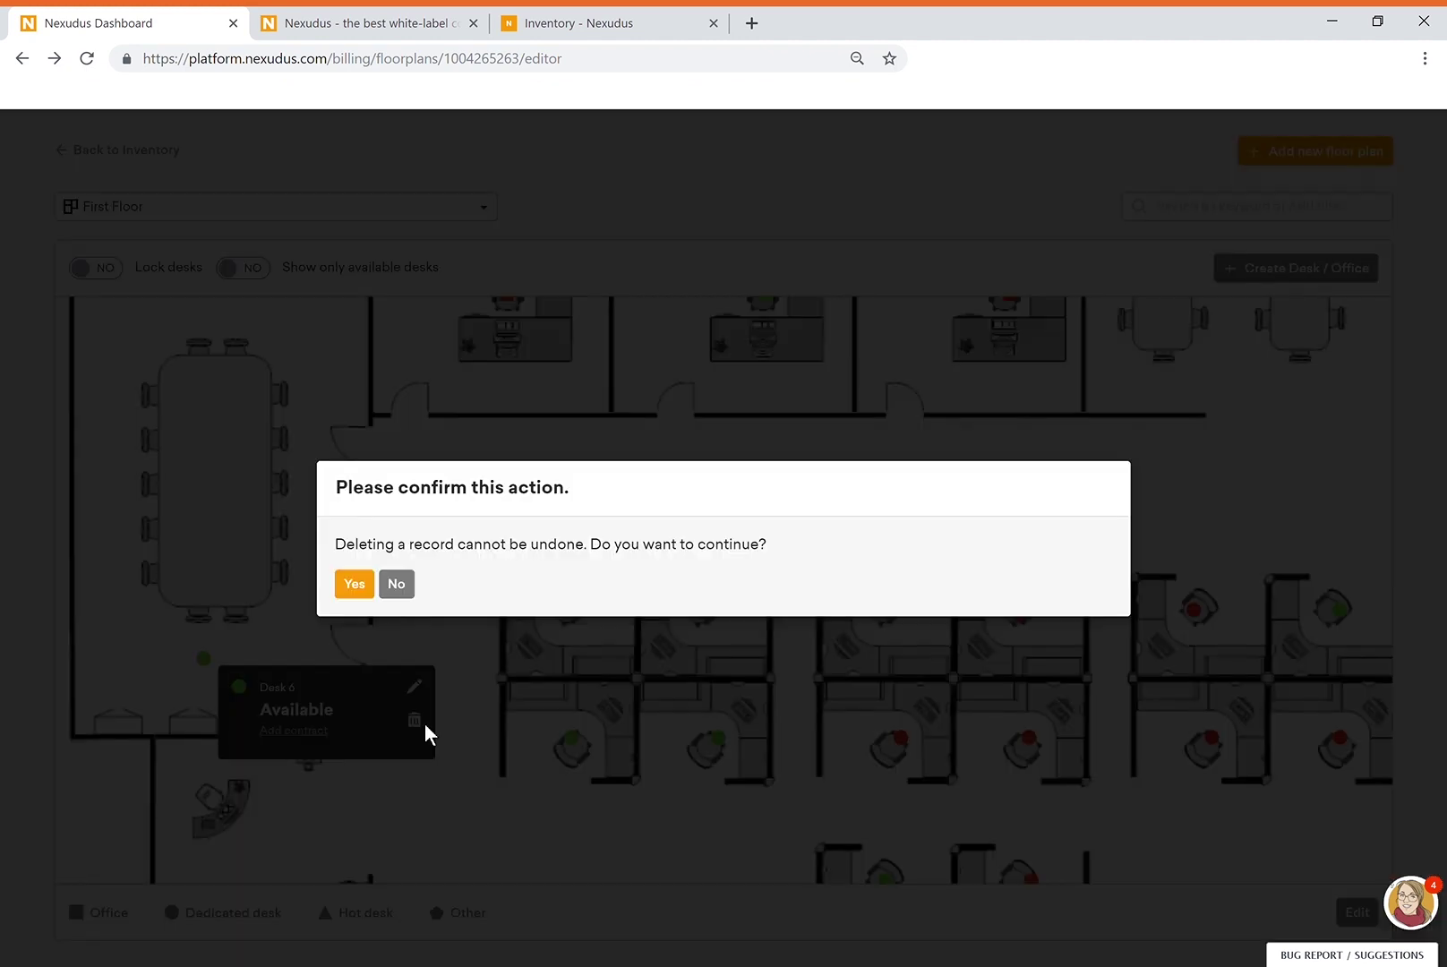
left_click(363, 592)
scroll(388, 595, "up", 5)
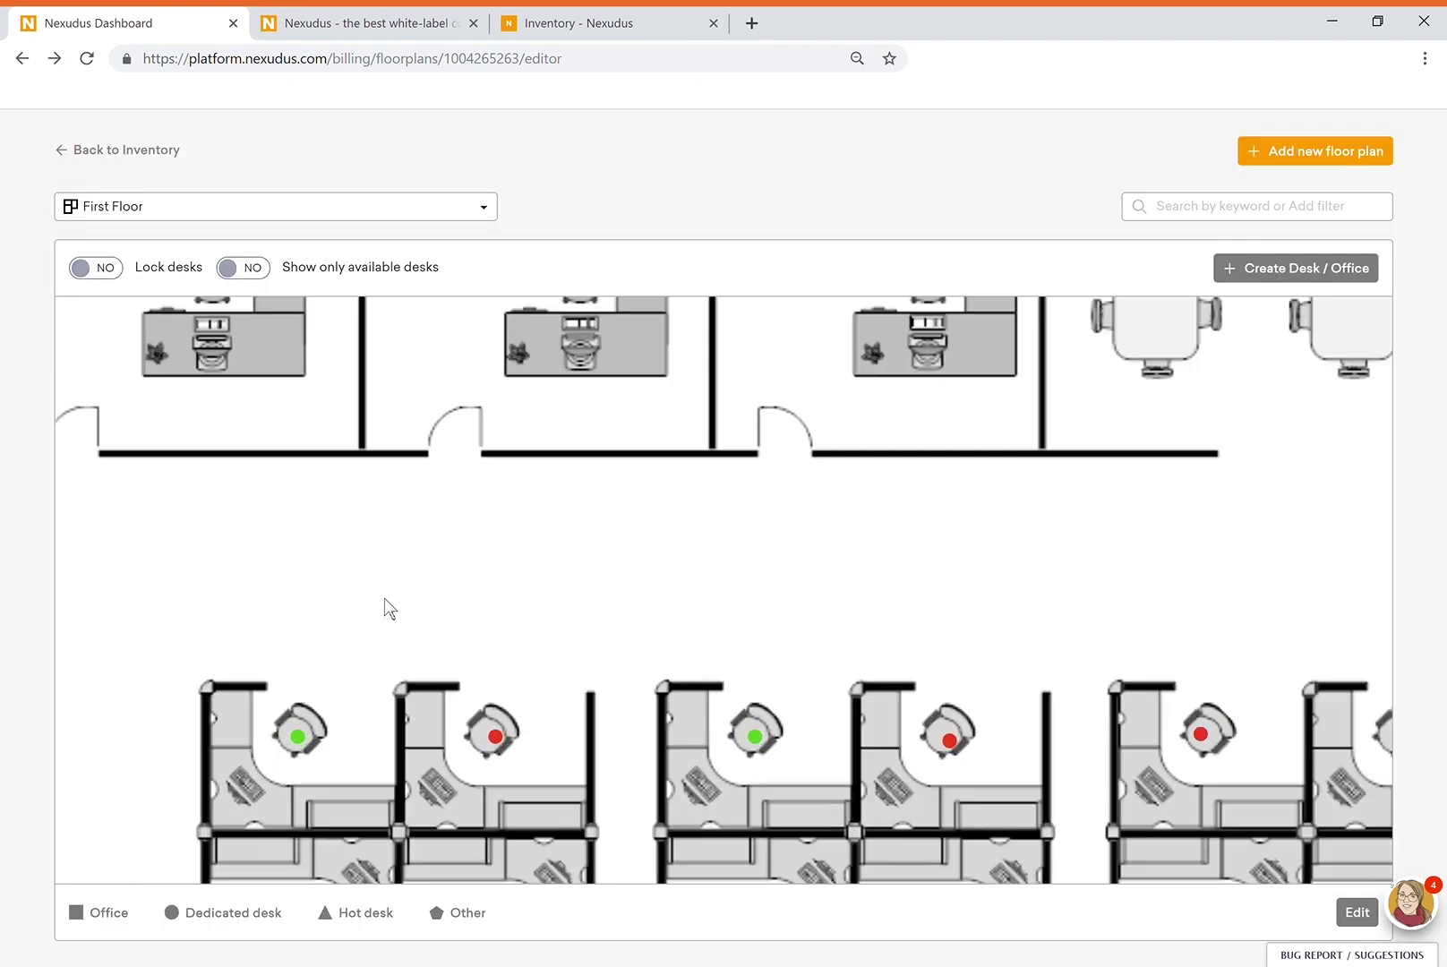
scroll(387, 609, "down", 6)
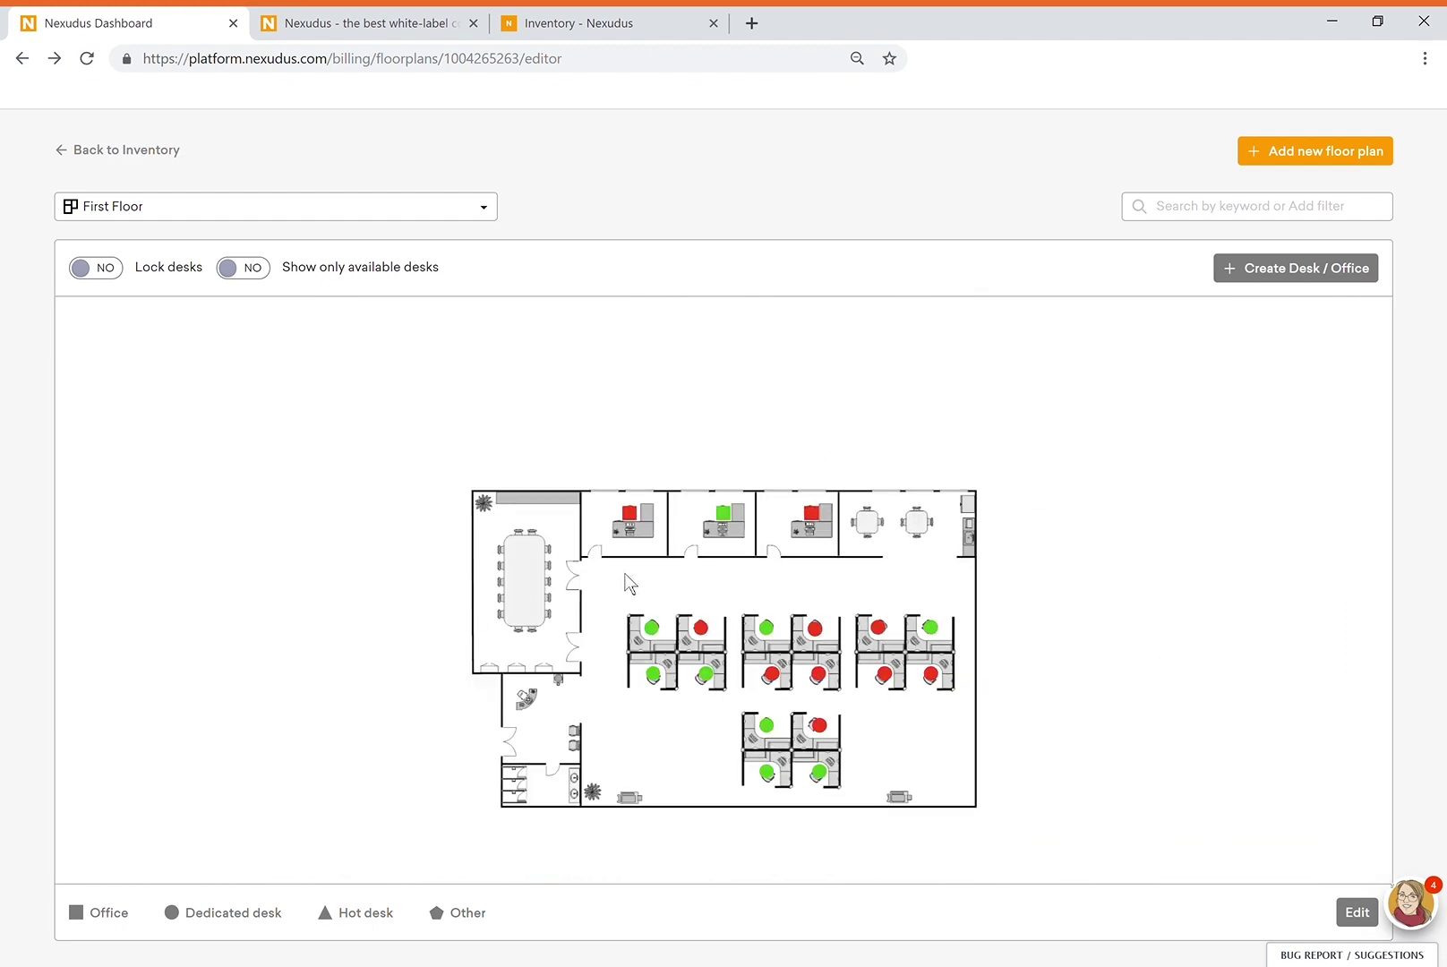
scroll(1130, 339, "up", 5)
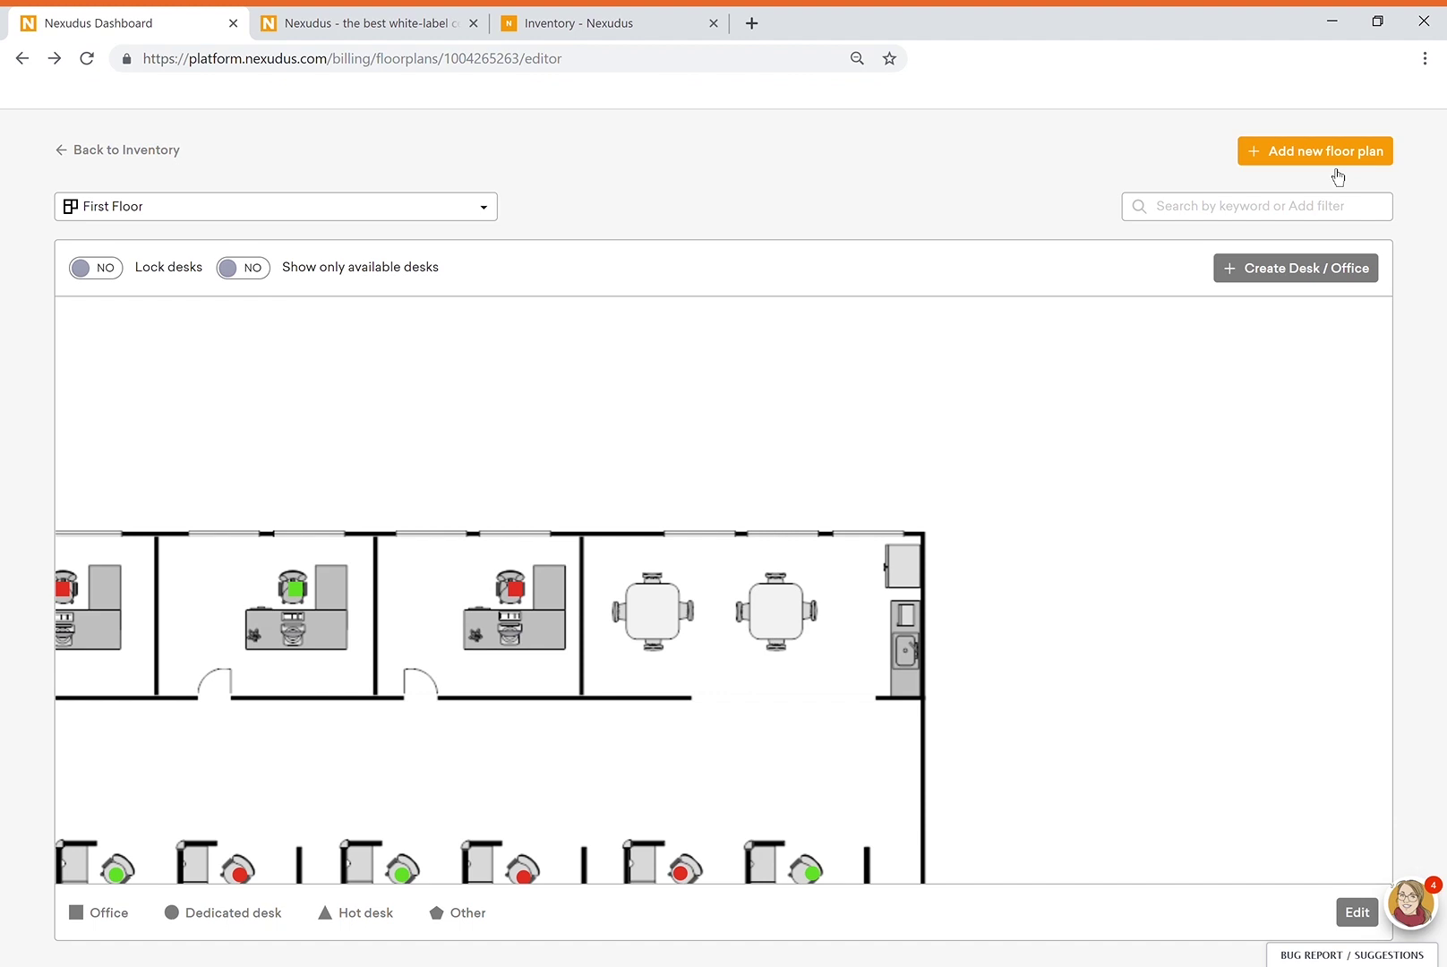
Open the form for adding a floor plan, review its background scale, and close it without saving.
left_click(1337, 170)
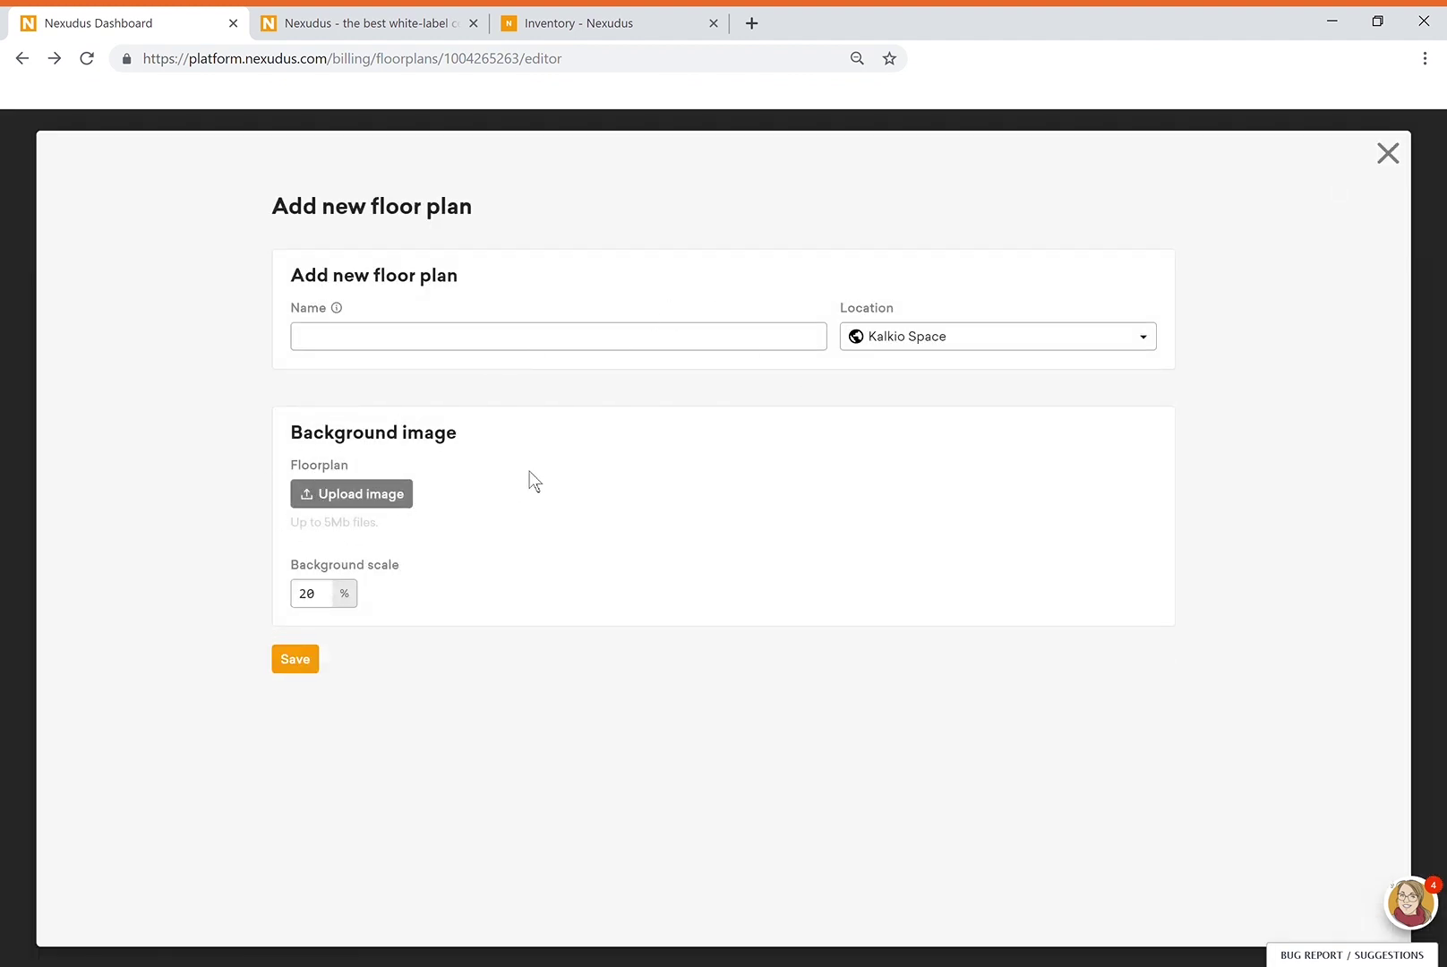
double_click(319, 611)
left_click(1389, 154)
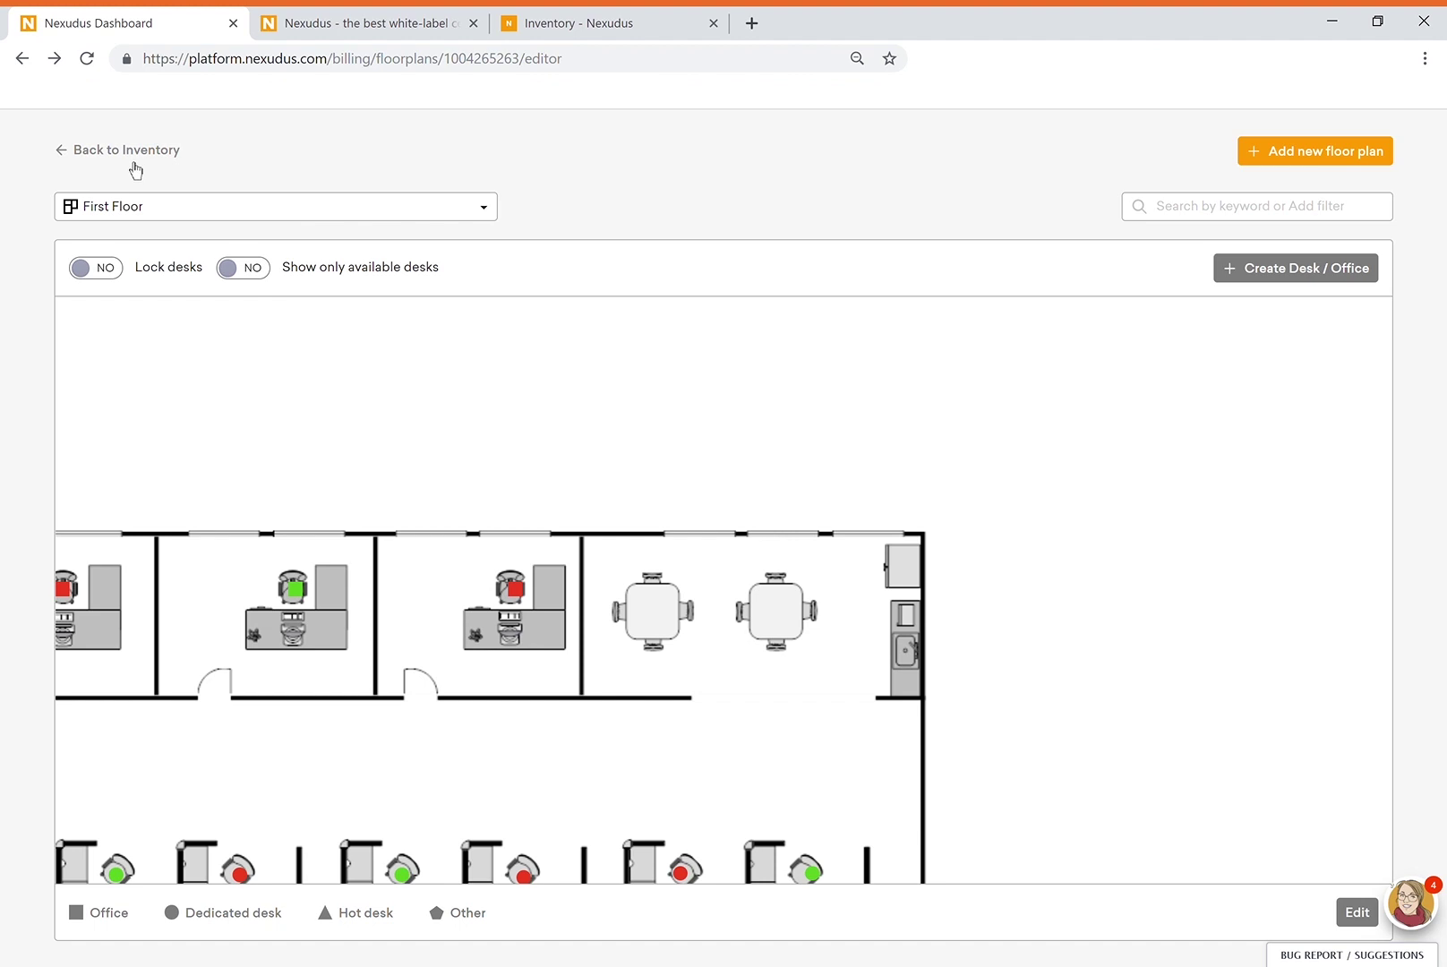
Return to the inventory overview and examine the Desks and Offices list, including item types, customers, prices and availability.
left_click(132, 165)
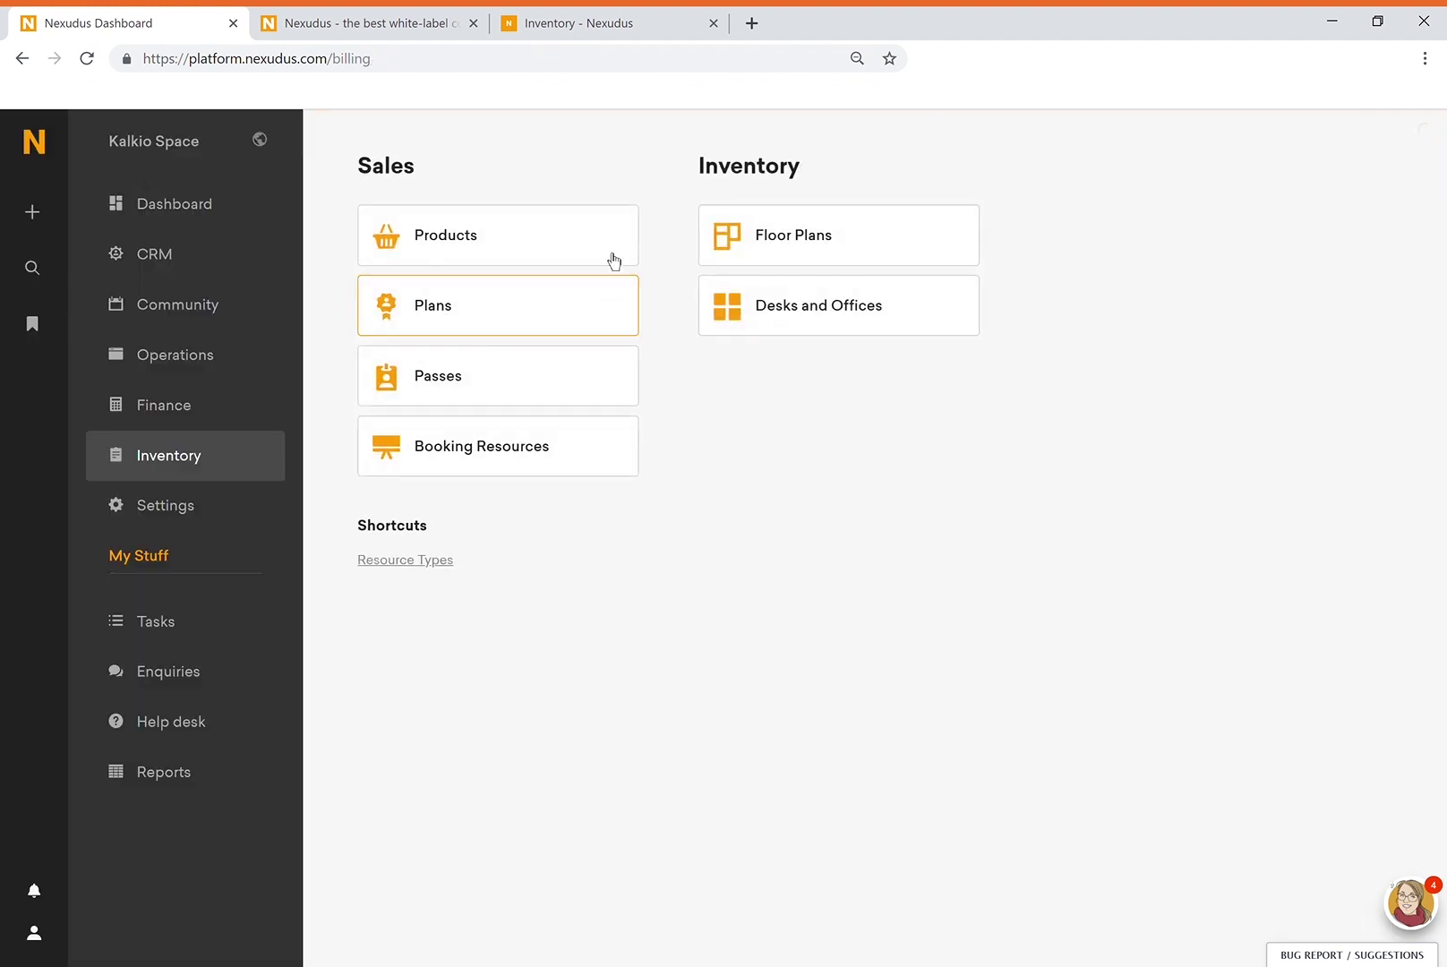
left_click(801, 309)
scroll(618, 493, "down", 2)
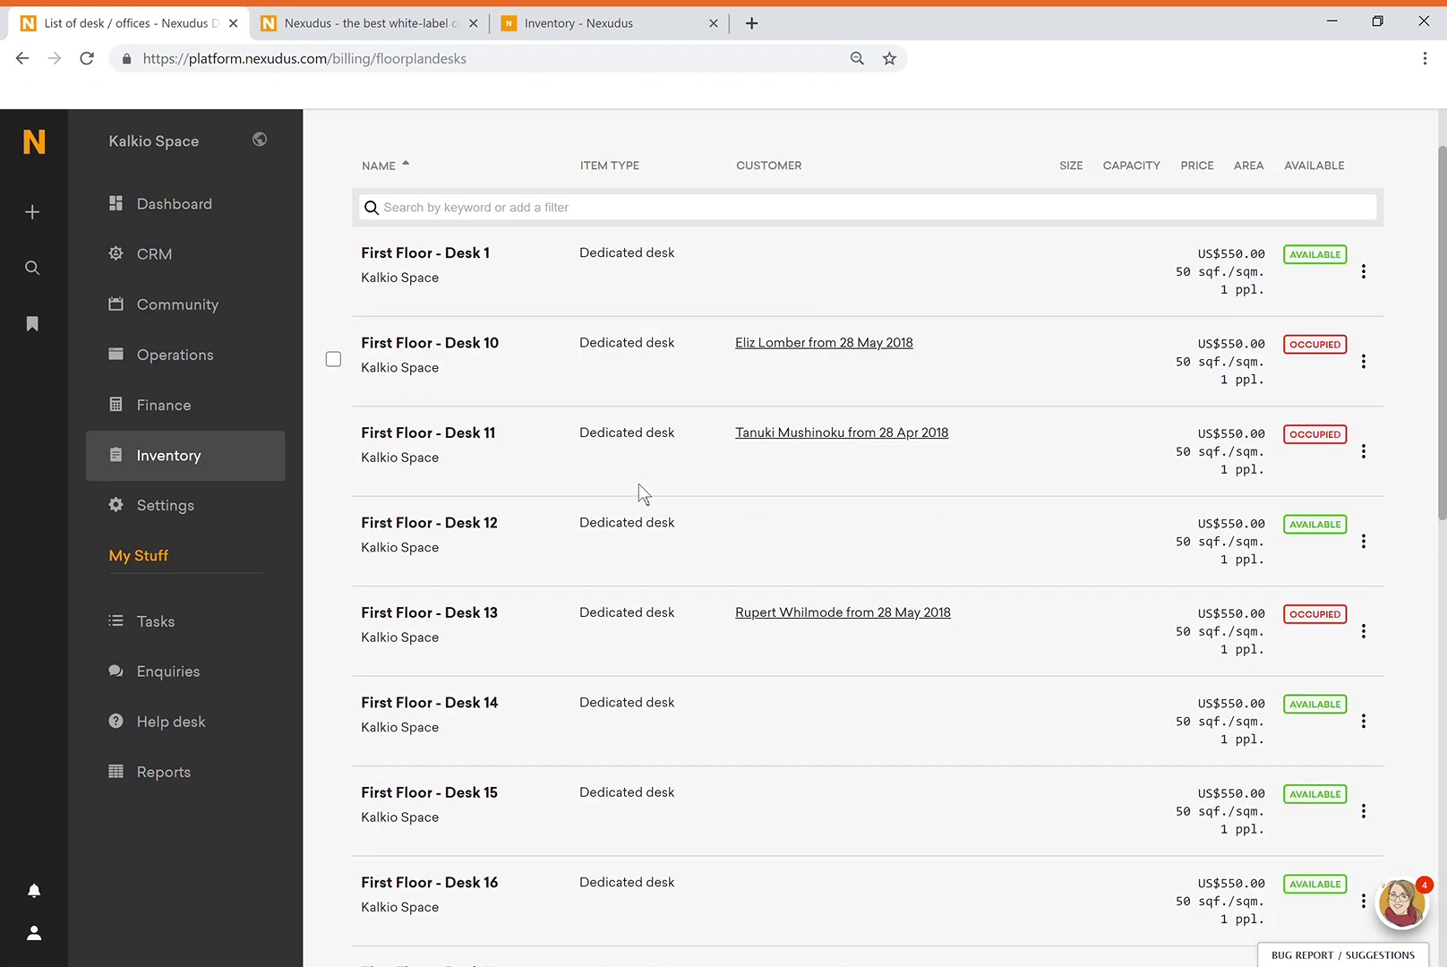
scroll(638, 483, "down", 6)
scroll(638, 484, "up", 5)
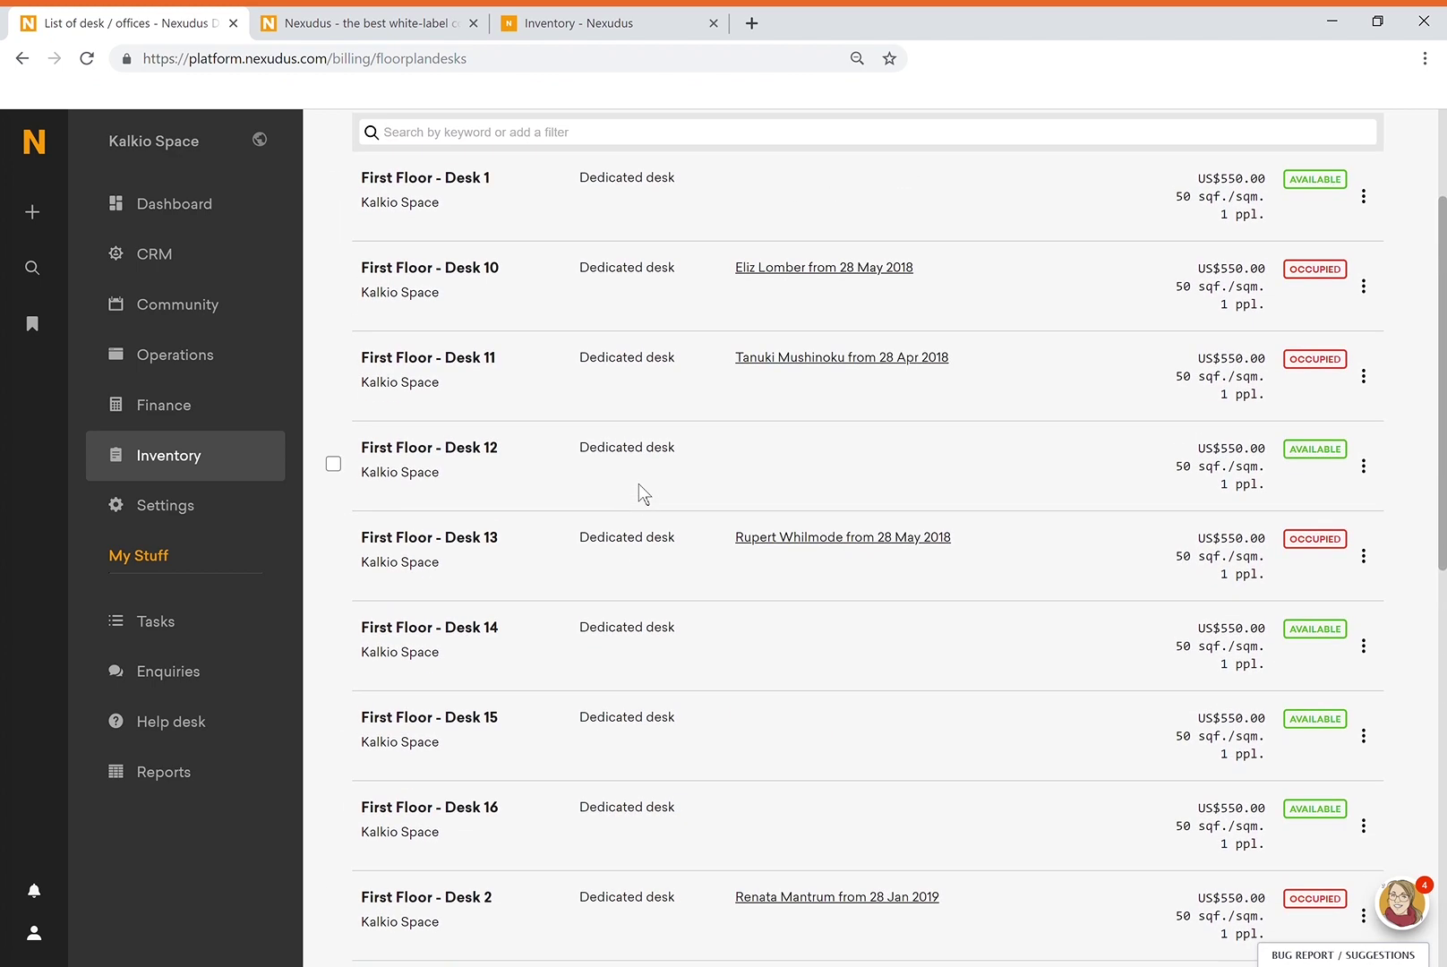
scroll(639, 484, "up", 2)
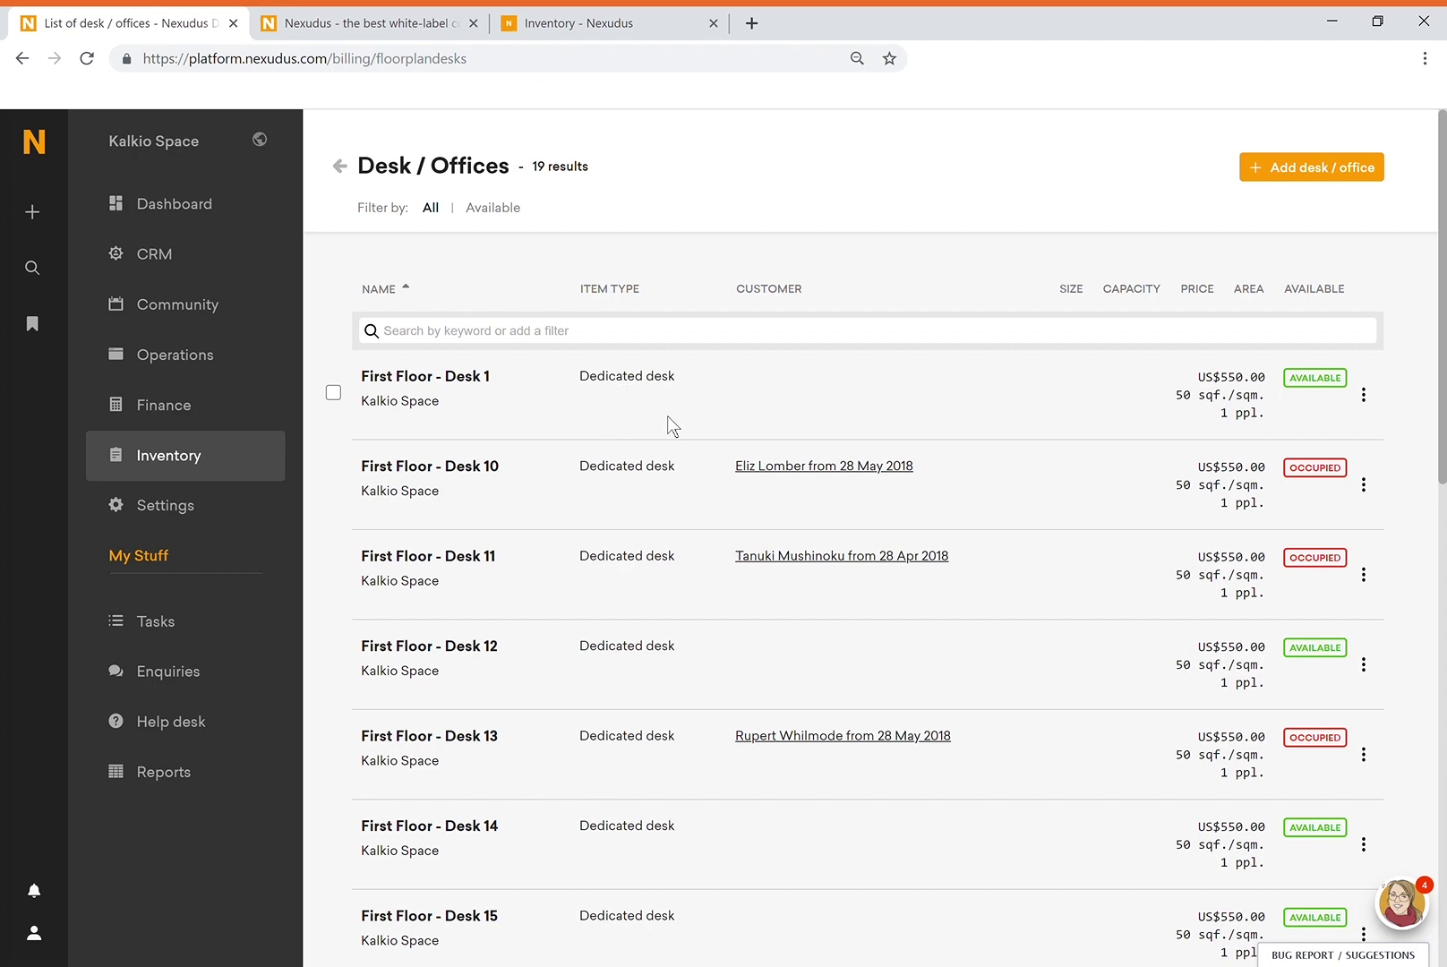
scroll(678, 436, "down", 8)
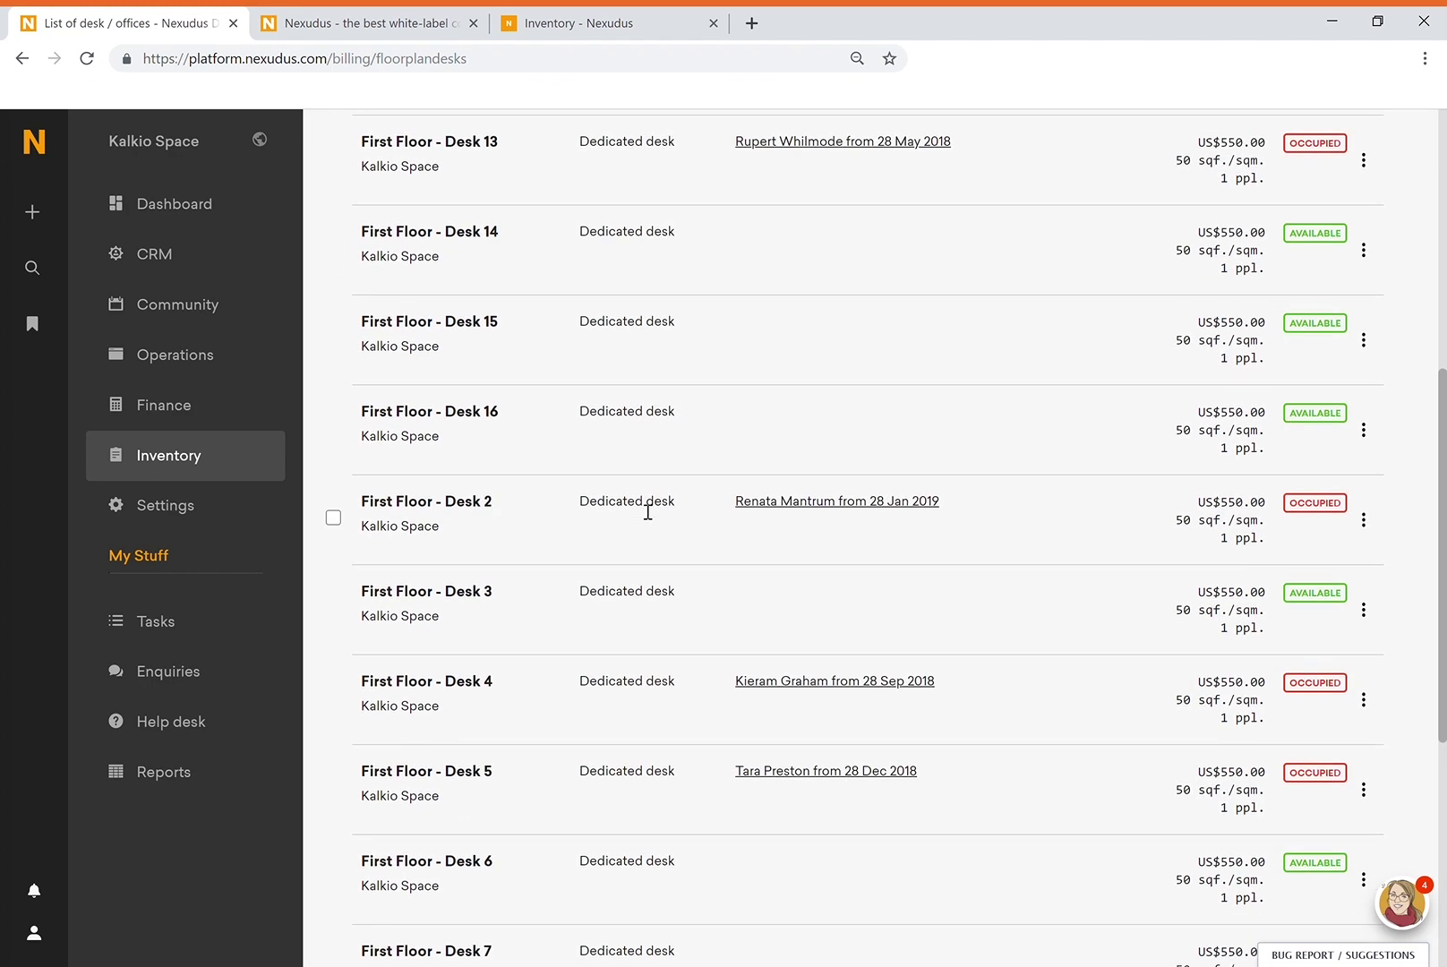
scroll(654, 518, "up", 6)
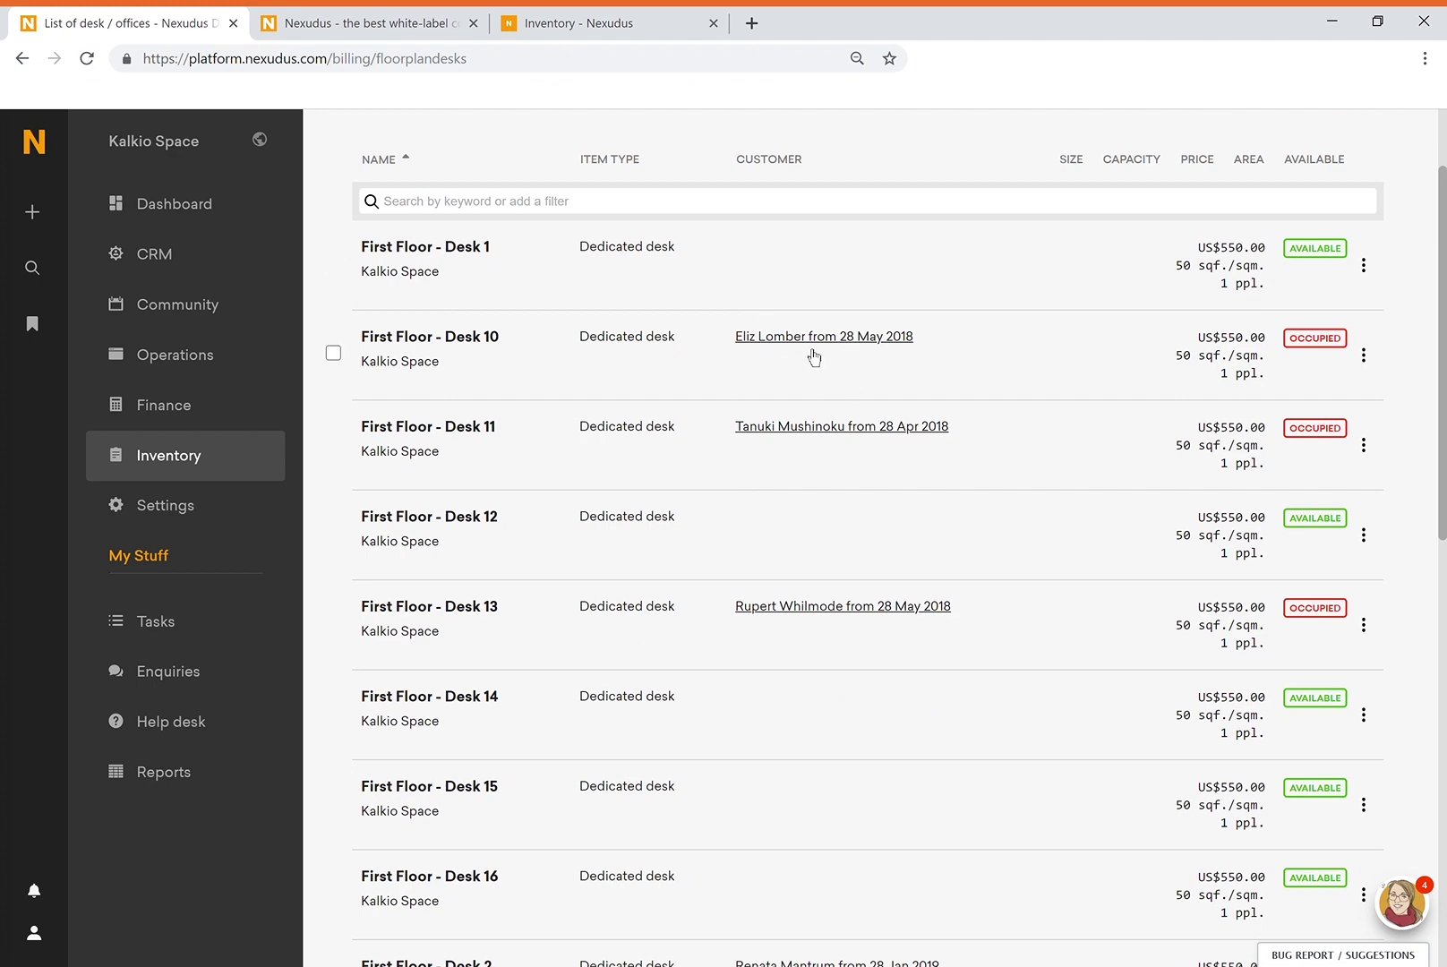
scroll(823, 395, "down", 1)
scroll(823, 394, "up", 1)
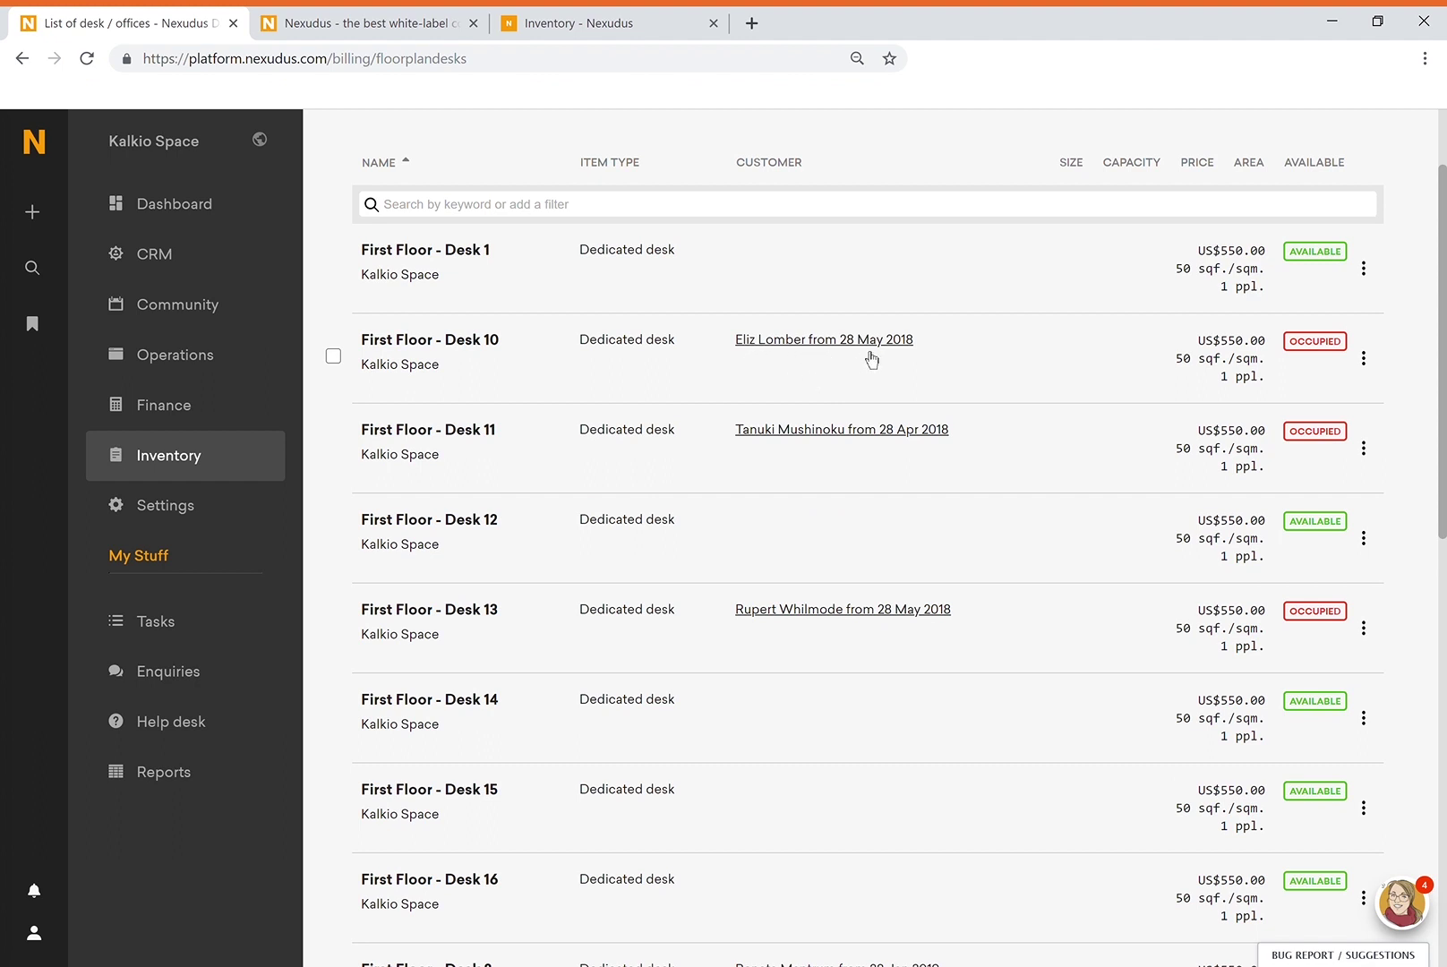
Inspect Desk 10's list entry for its type, customer and price, and review its detail record without making changes.
triple_click(645, 345)
left_click(747, 391)
double_click(1211, 359)
double_click(1240, 389)
left_click(405, 354)
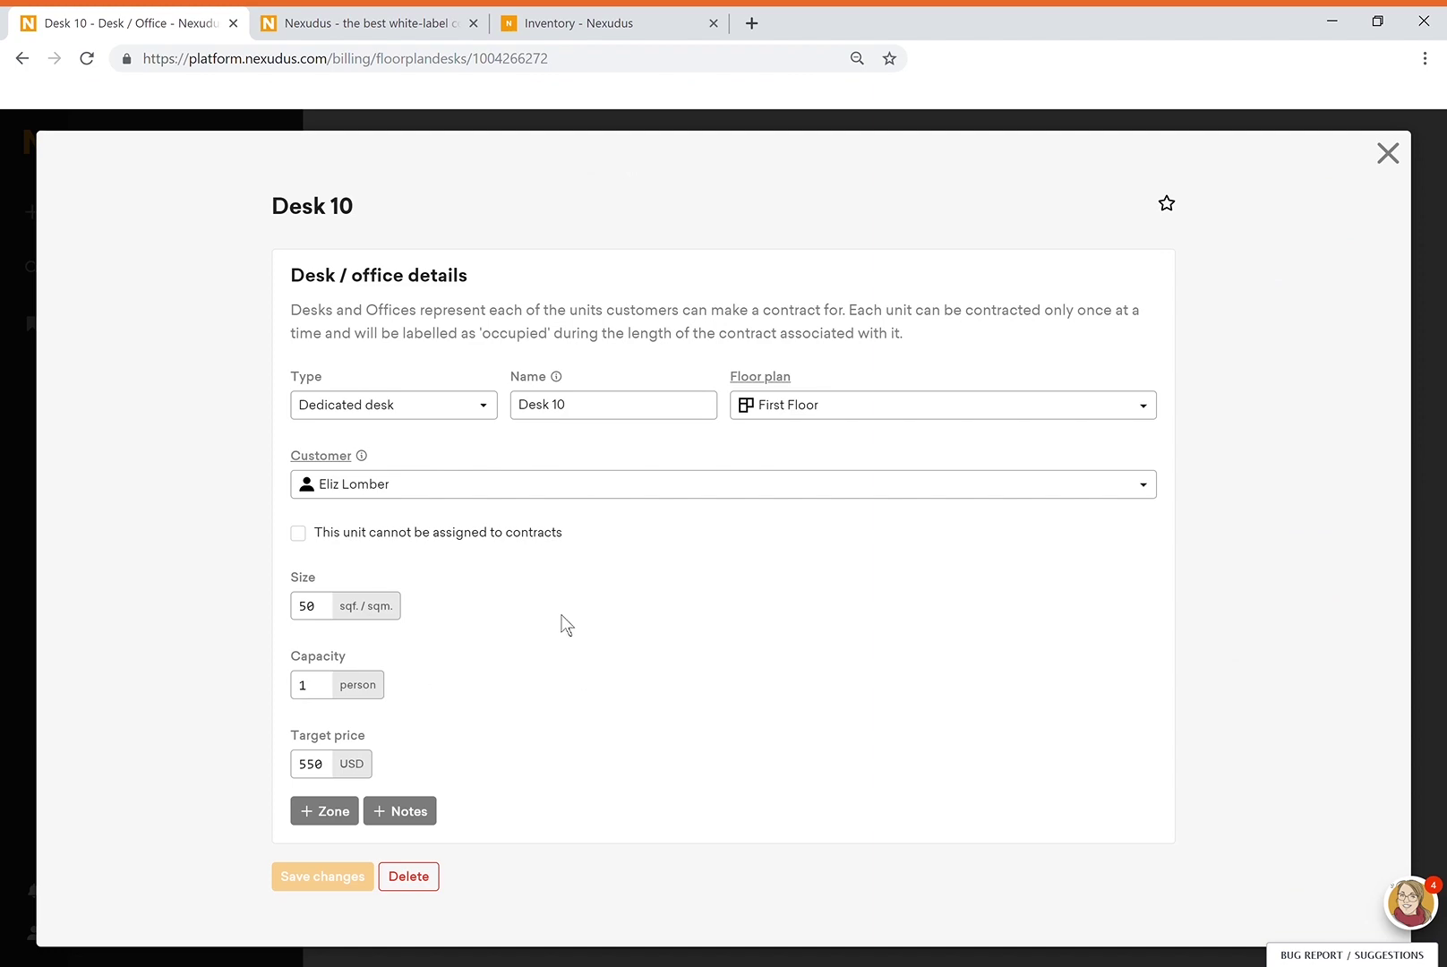
key("alt+Left")
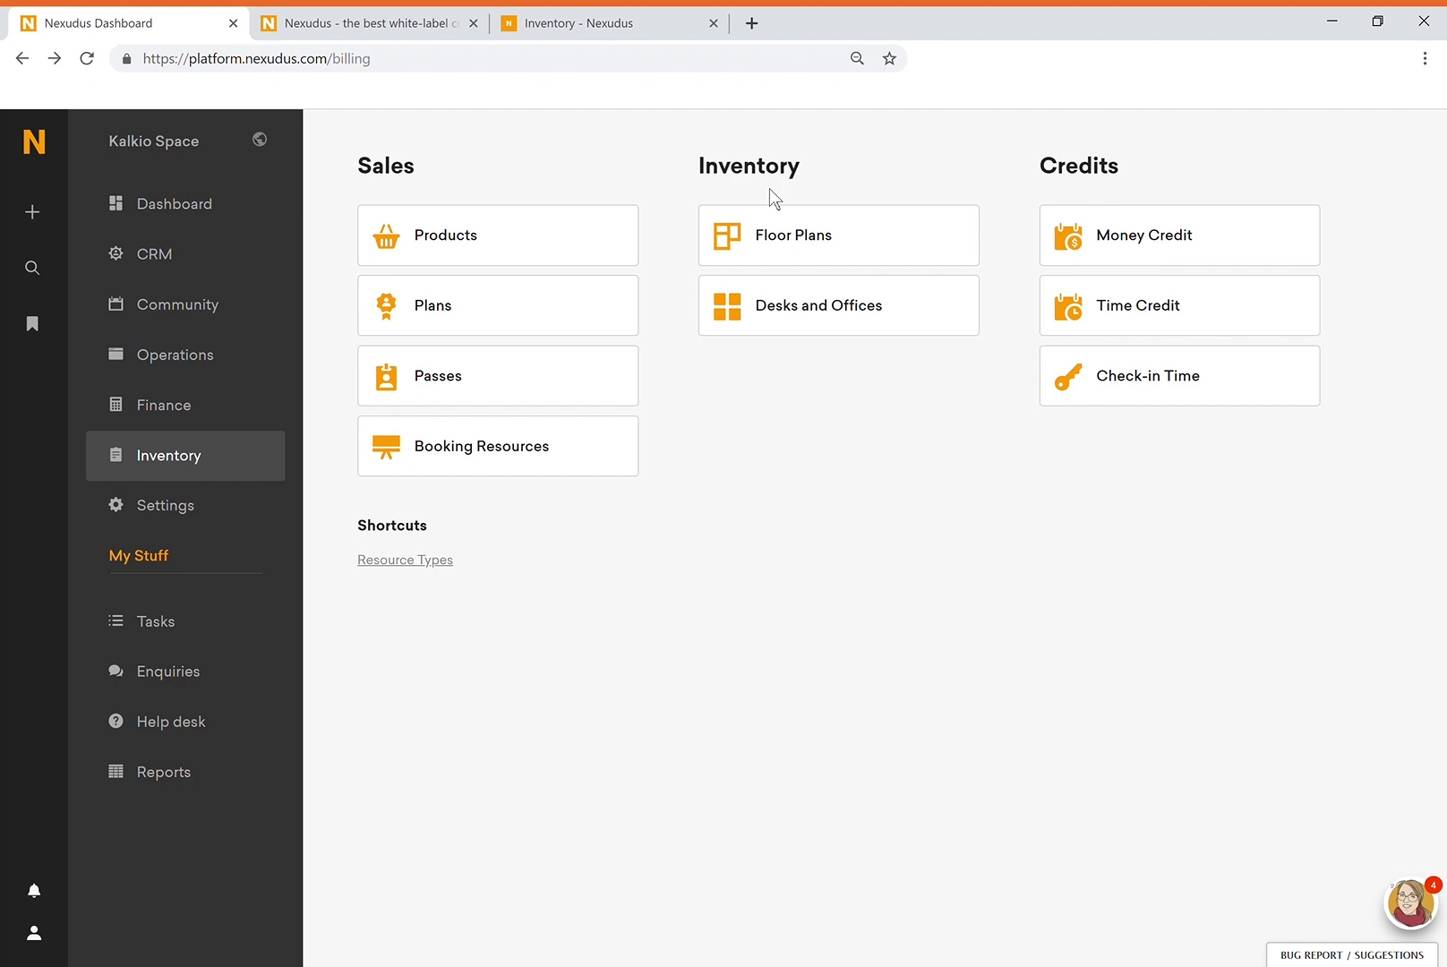
Revisit the Desks and Offices list, and highlight "Create a floor plan, private offices and desks" on the Inventory training page.
left_click(798, 312)
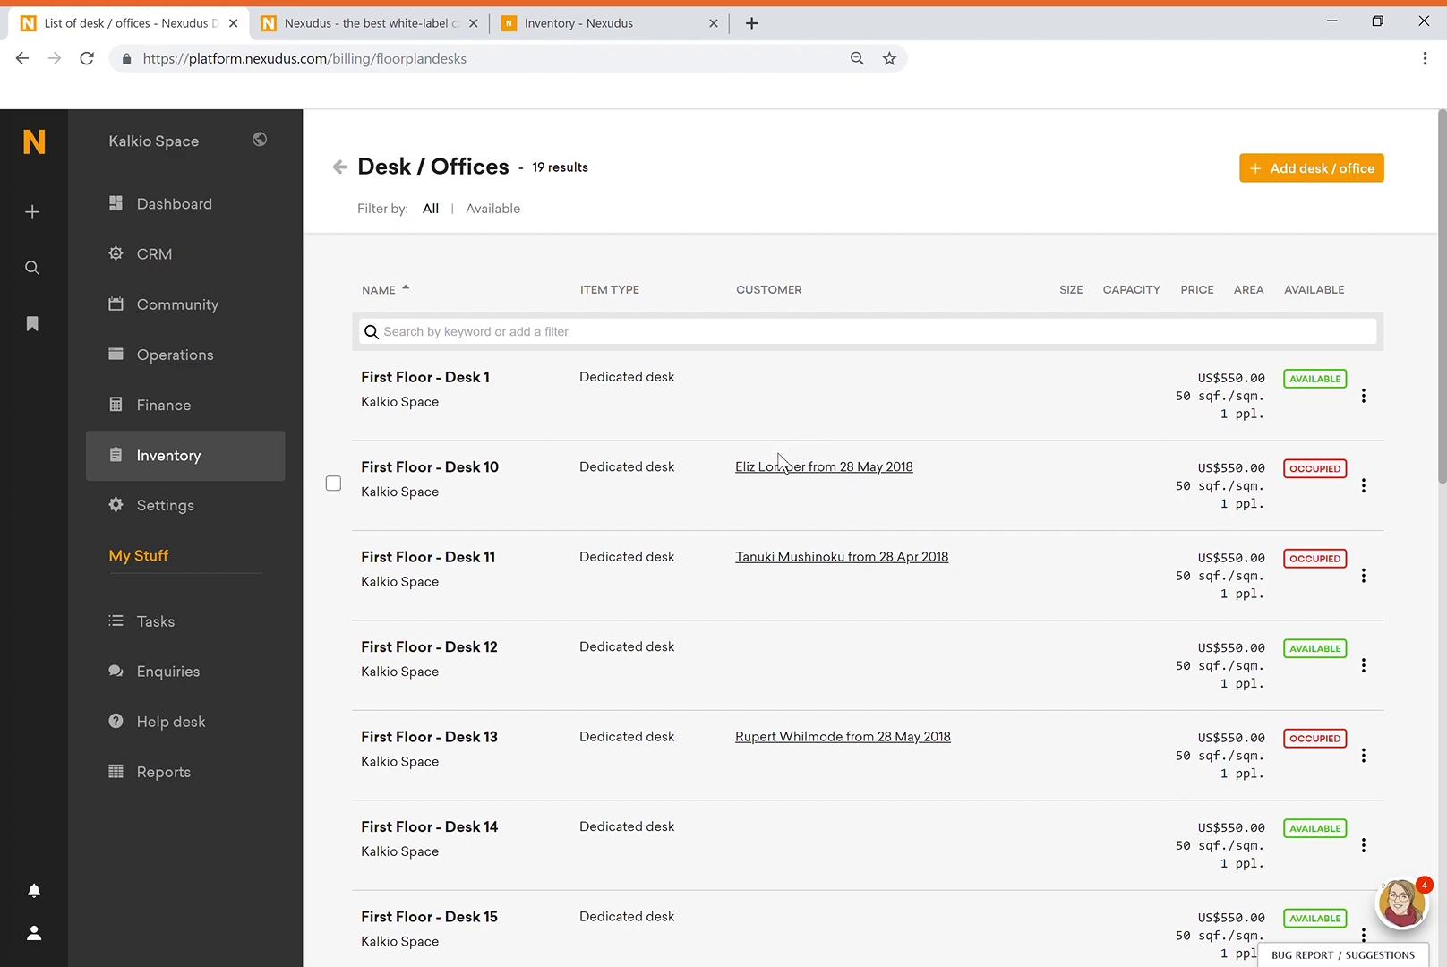
left_click(578, 23)
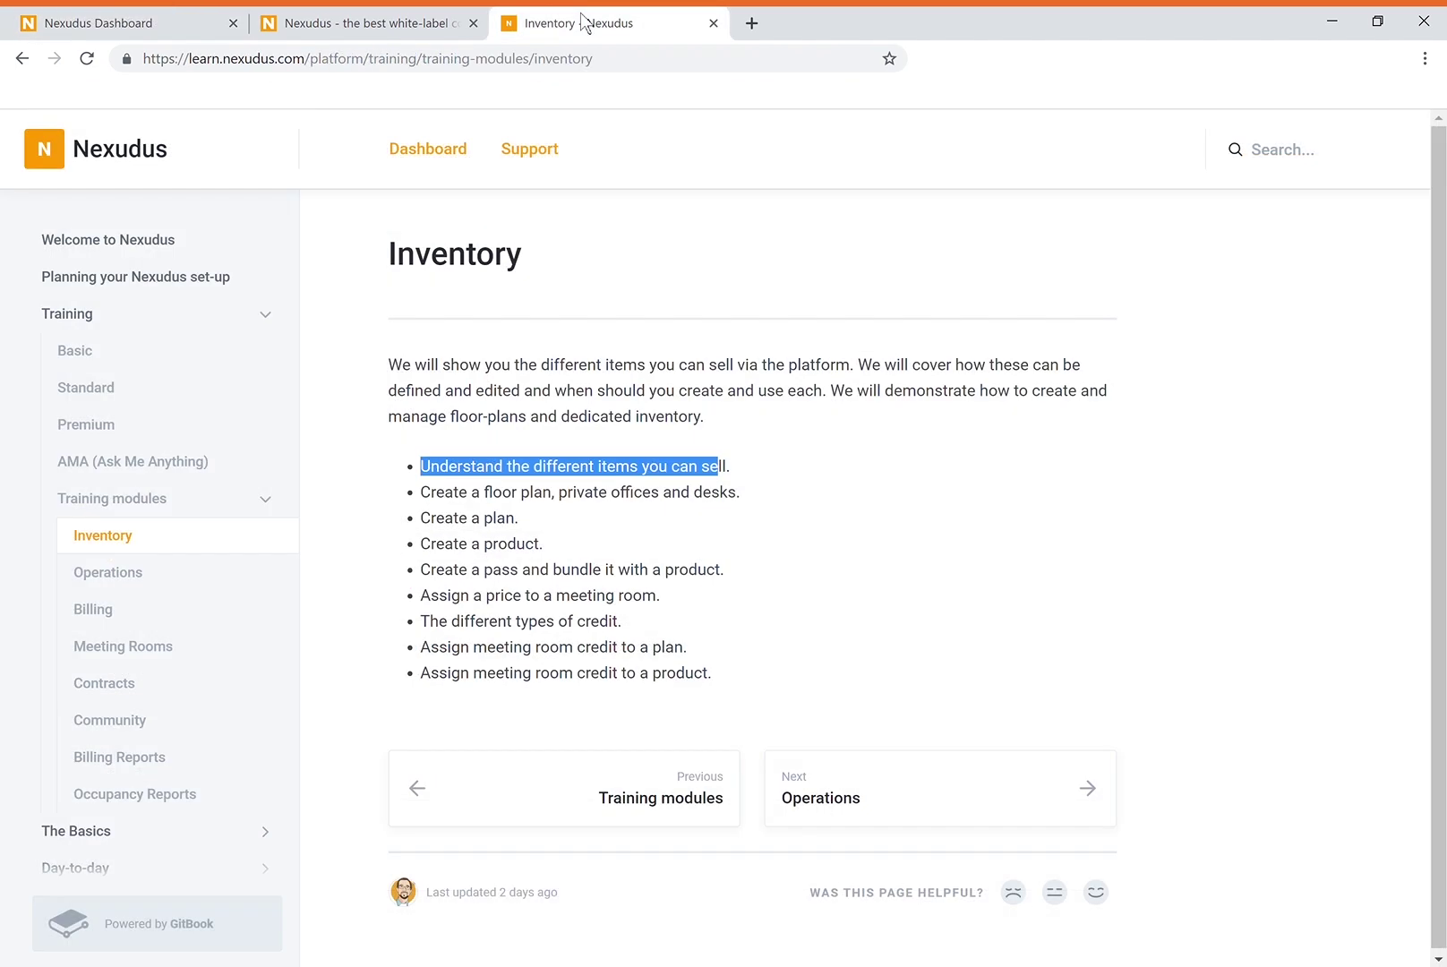
left_click_drag(739, 493, 422, 507)
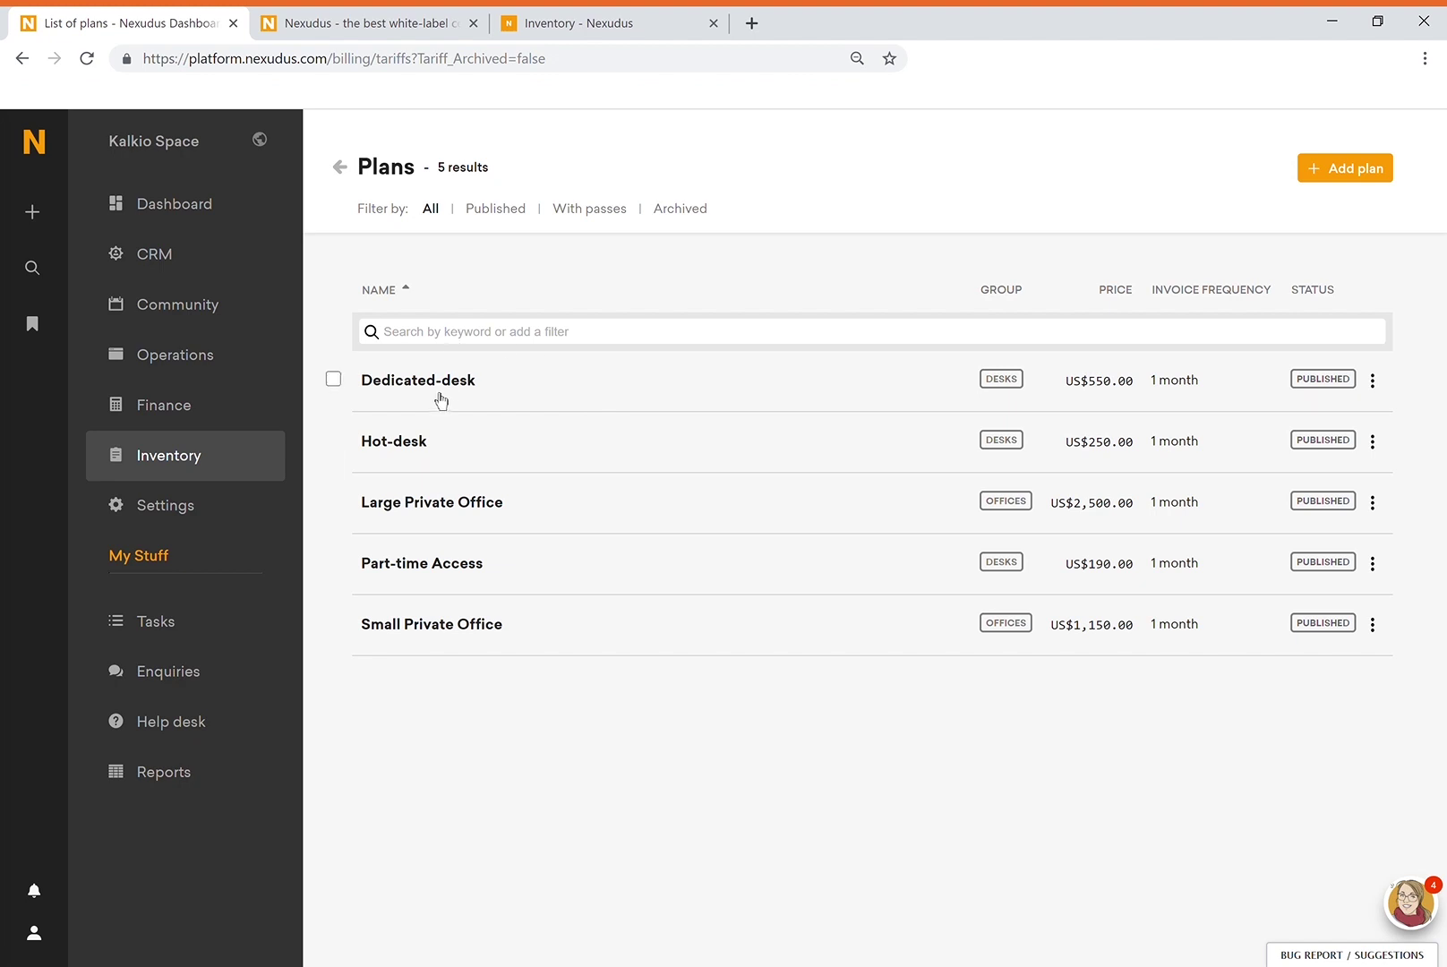
Check the bulk actions offered for the Dedicated-desk plan, and clear its selection.
left_click(344, 387)
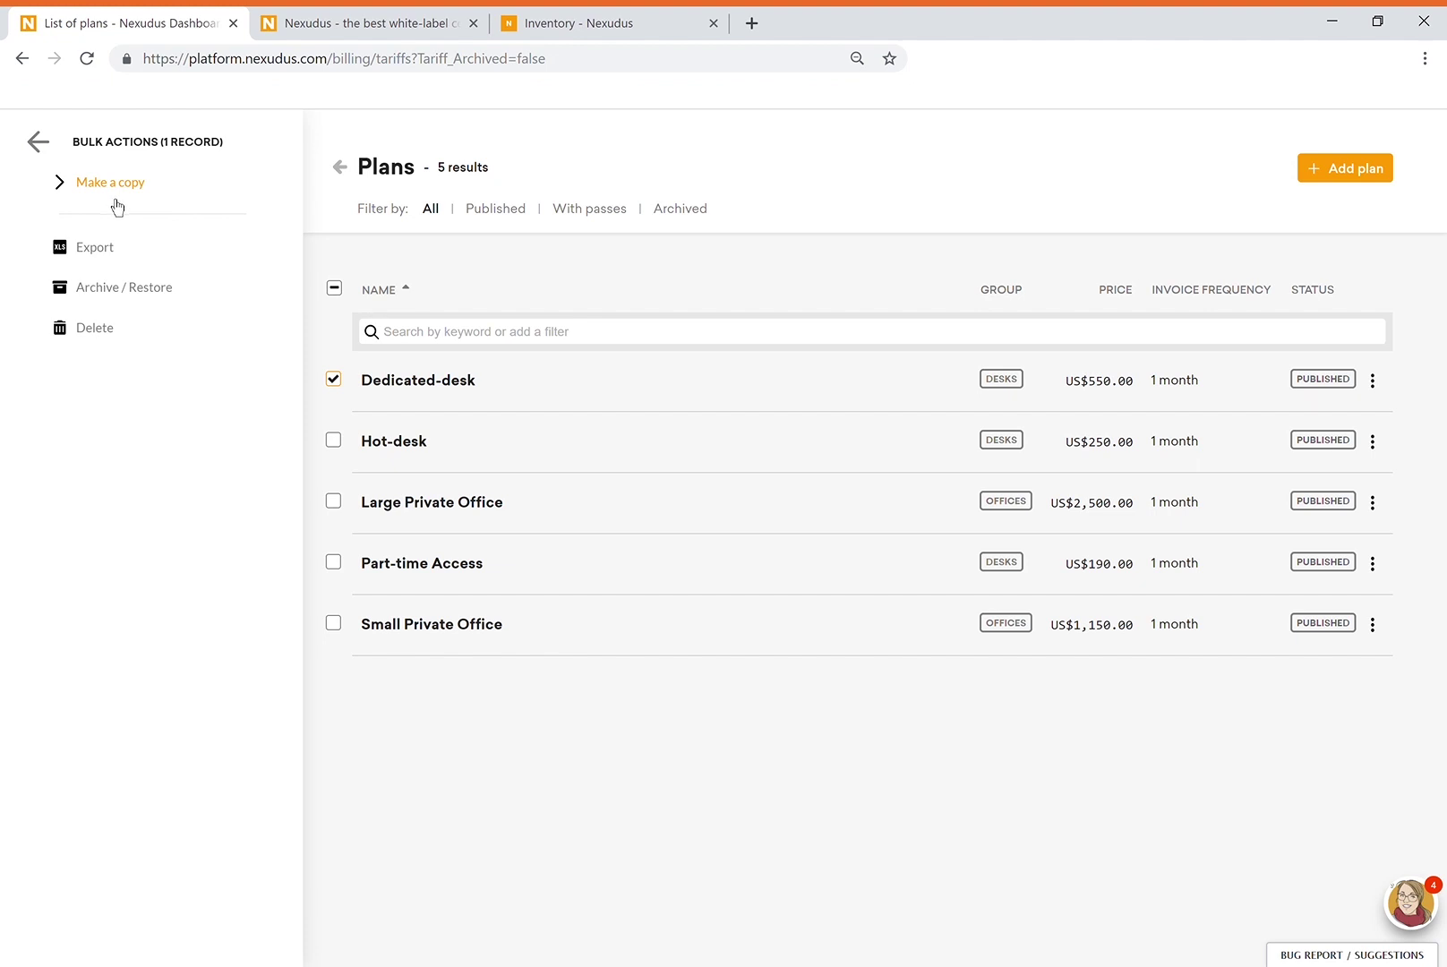
left_click(339, 388)
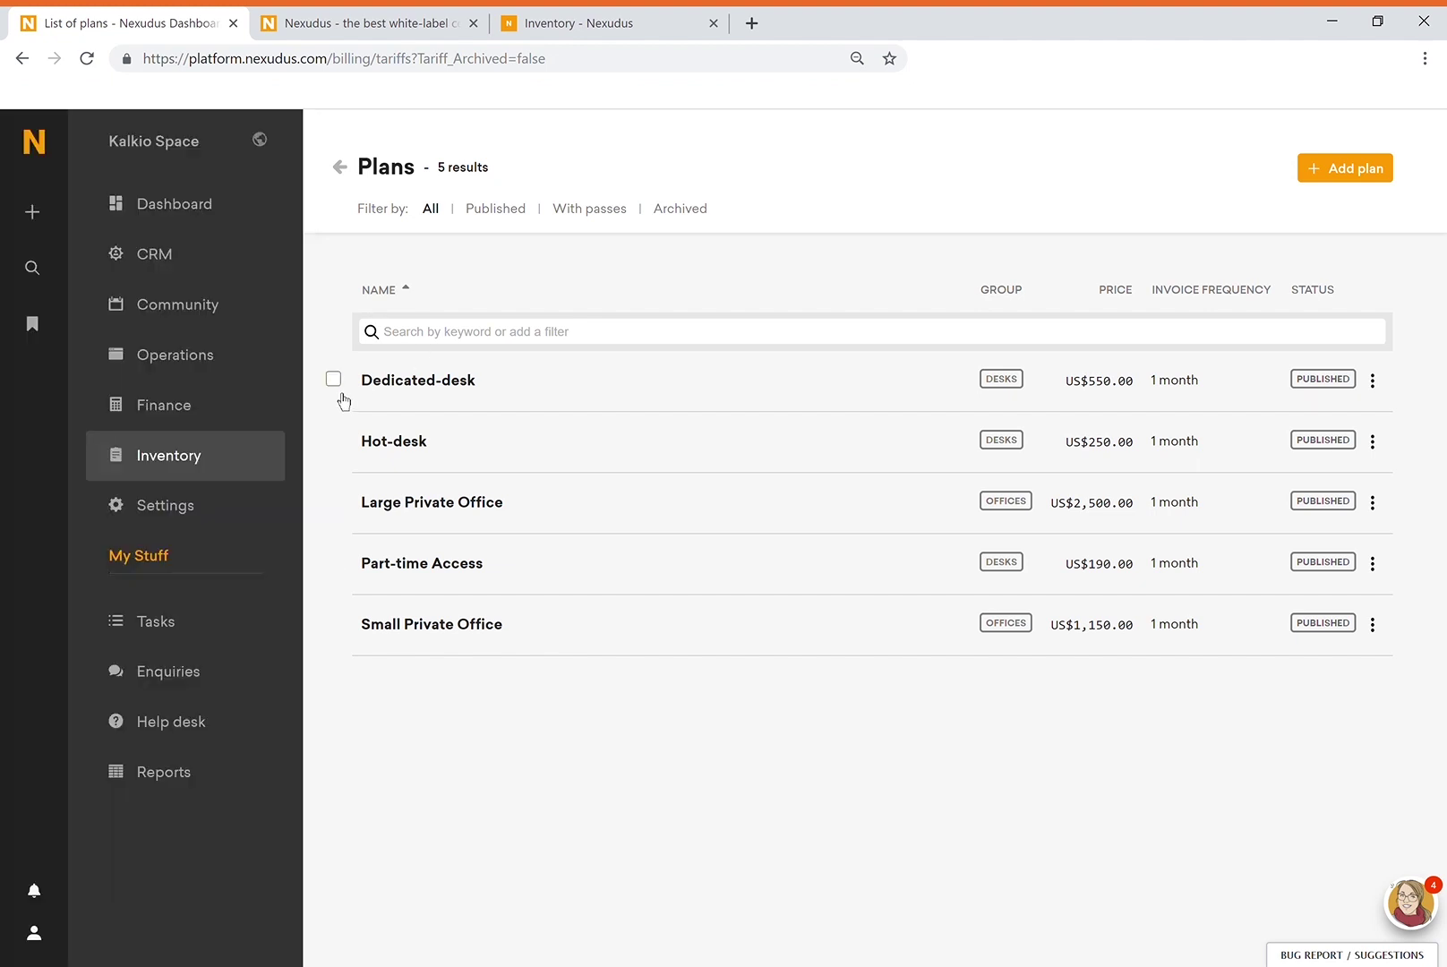
Start a new plan named "Virtual Office" and enable its display on the website.
left_click(1349, 178)
scroll(665, 384, "down", 1)
scroll(664, 379, "down", 2)
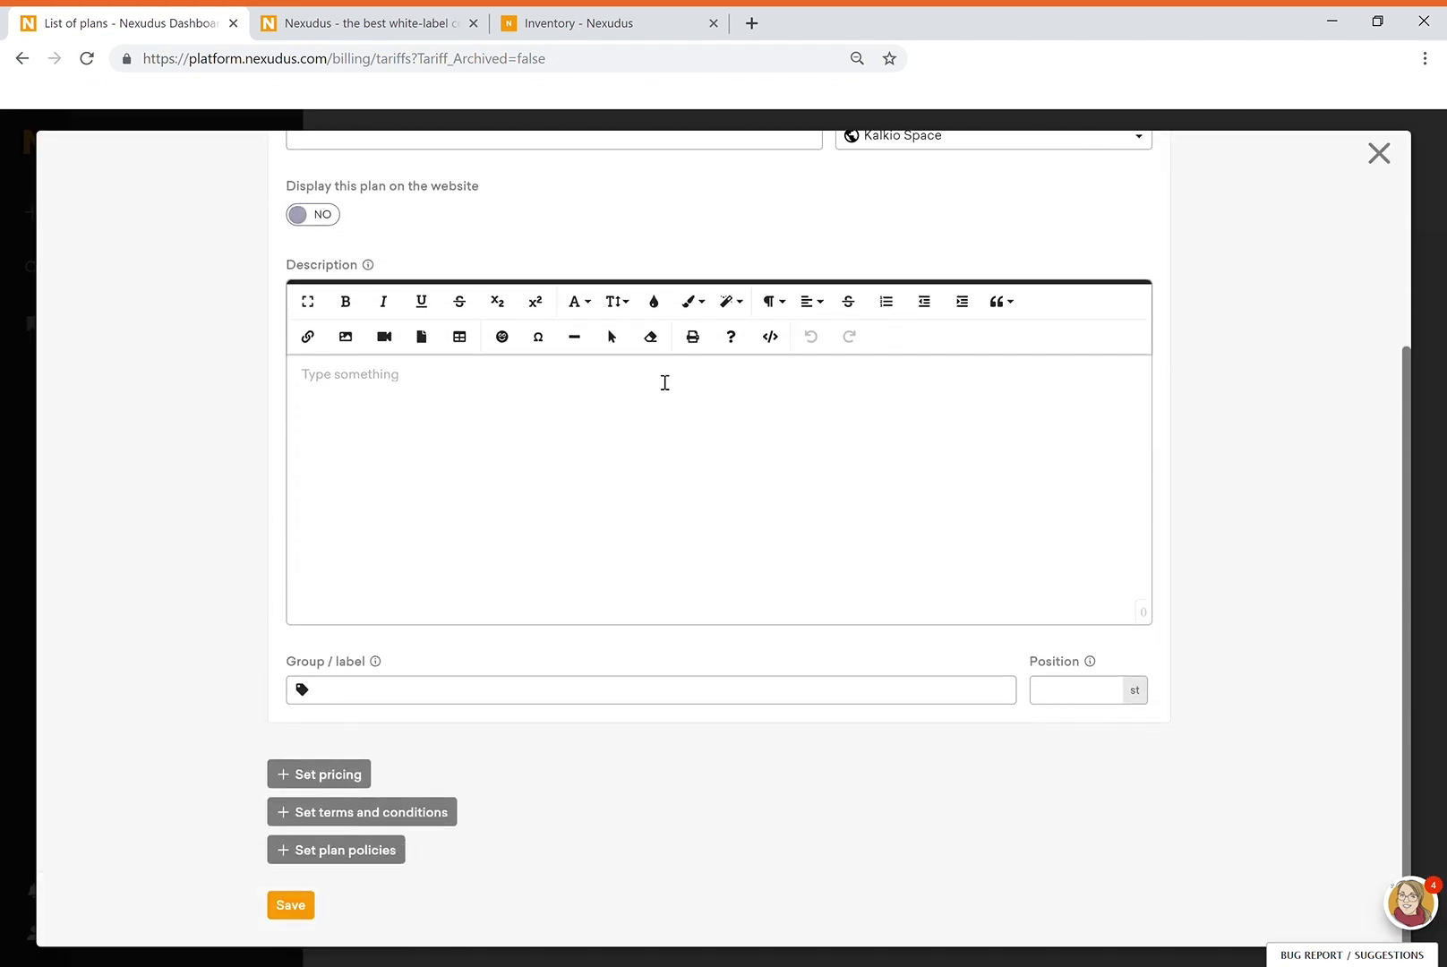
scroll(420, 445, "up", 4)
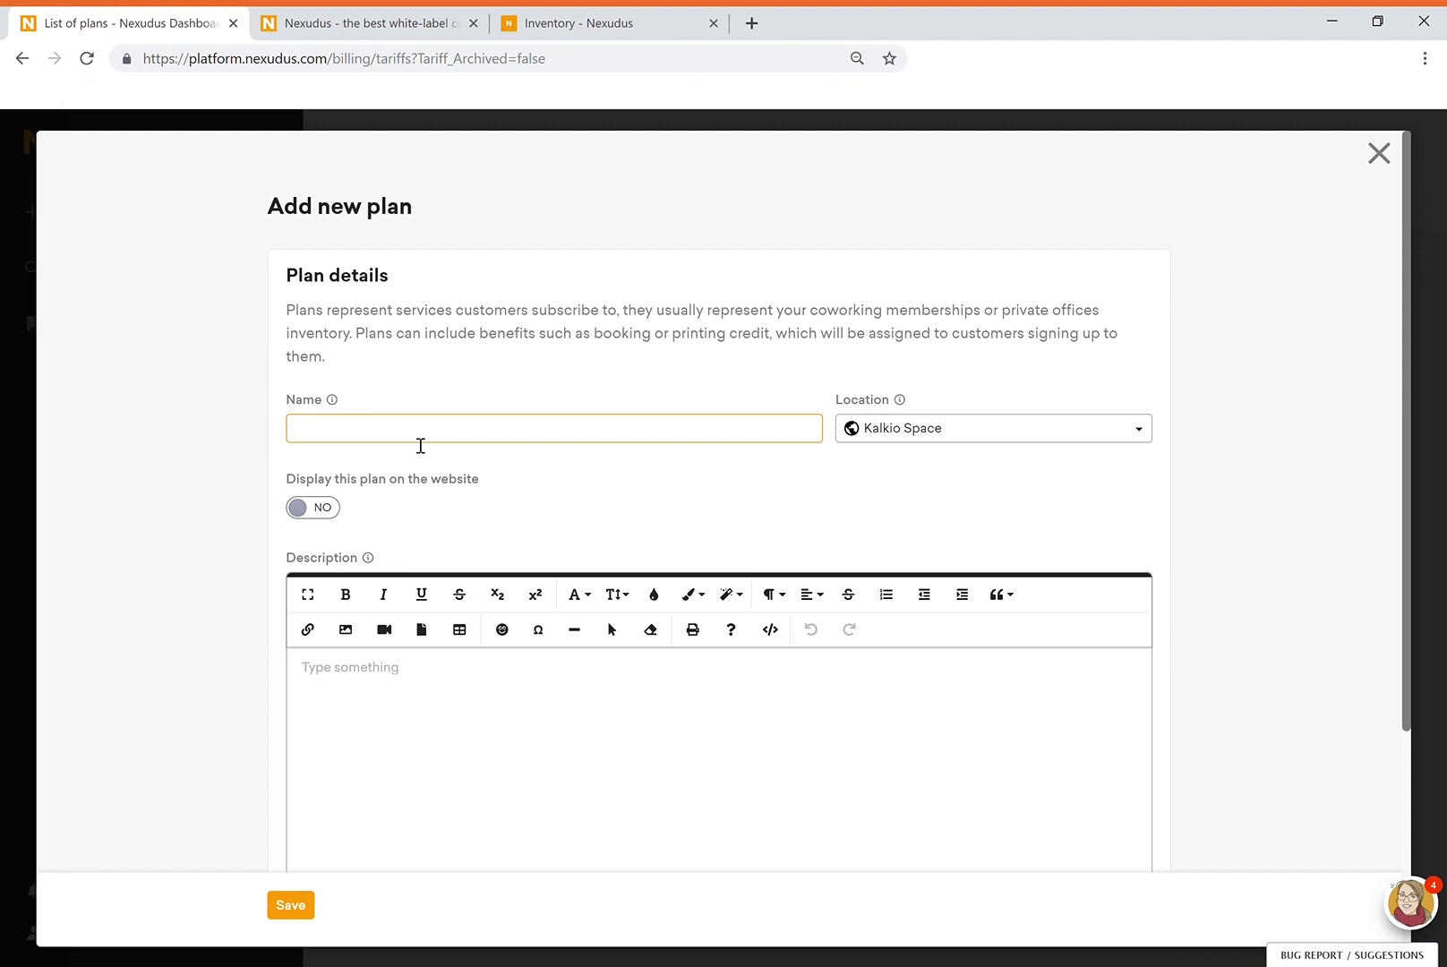
type("Virtual Office")
left_click(318, 508)
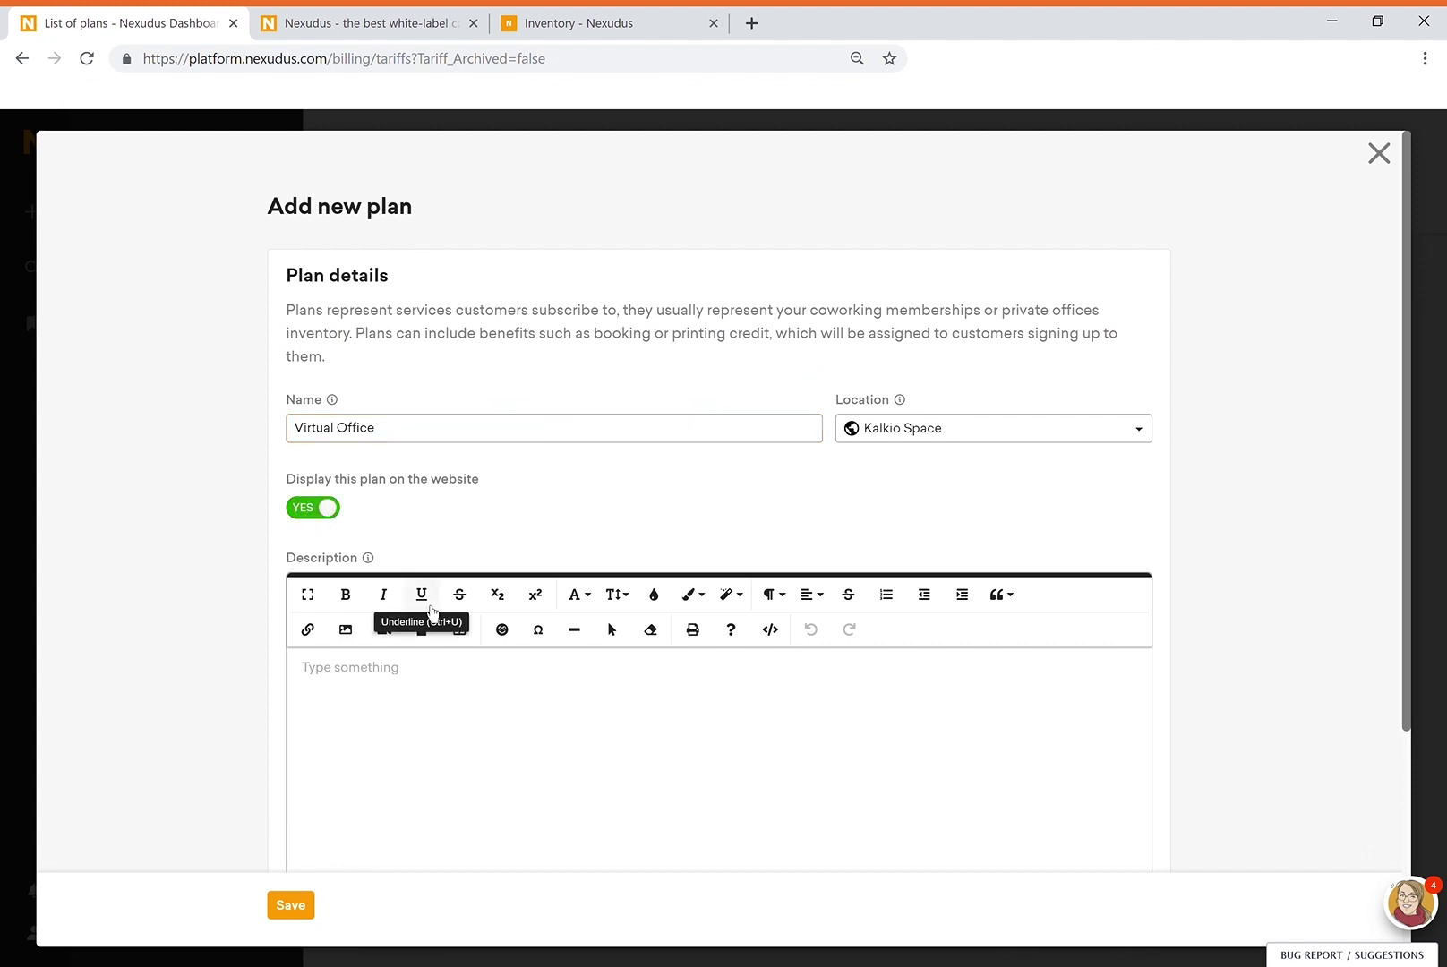
Copy the plan name "Virtual Office" into the plan's description.
triple_click(419, 430)
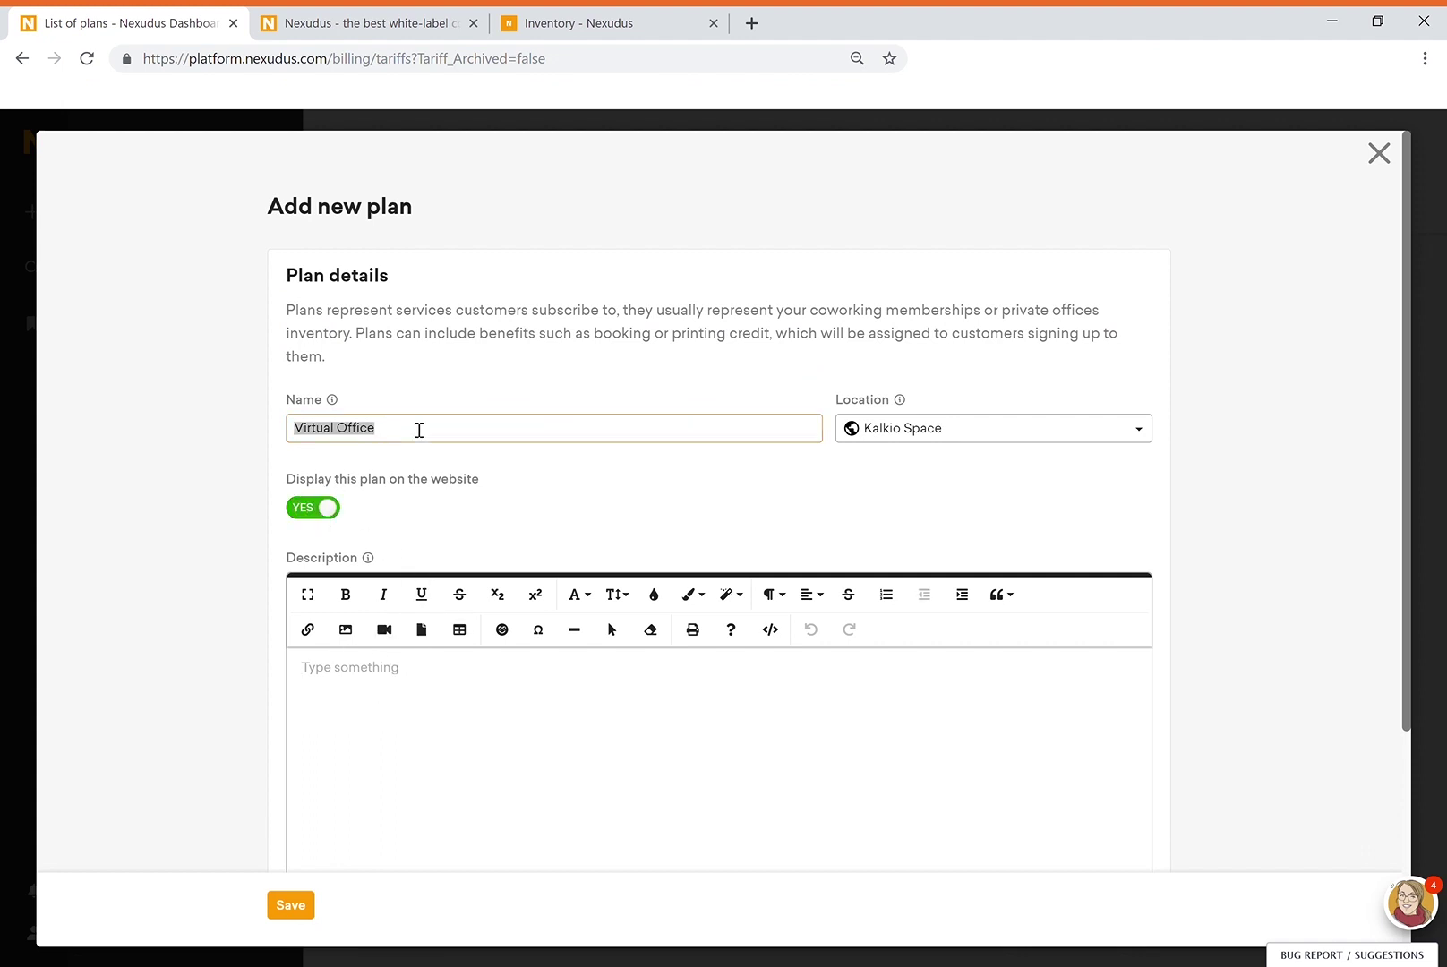
key("ctrl+c")
left_click(414, 730)
key("ctrl+v")
Assign the new group label "Virtual" to the Virtual Office plan.
scroll(350, 751, "down", 3)
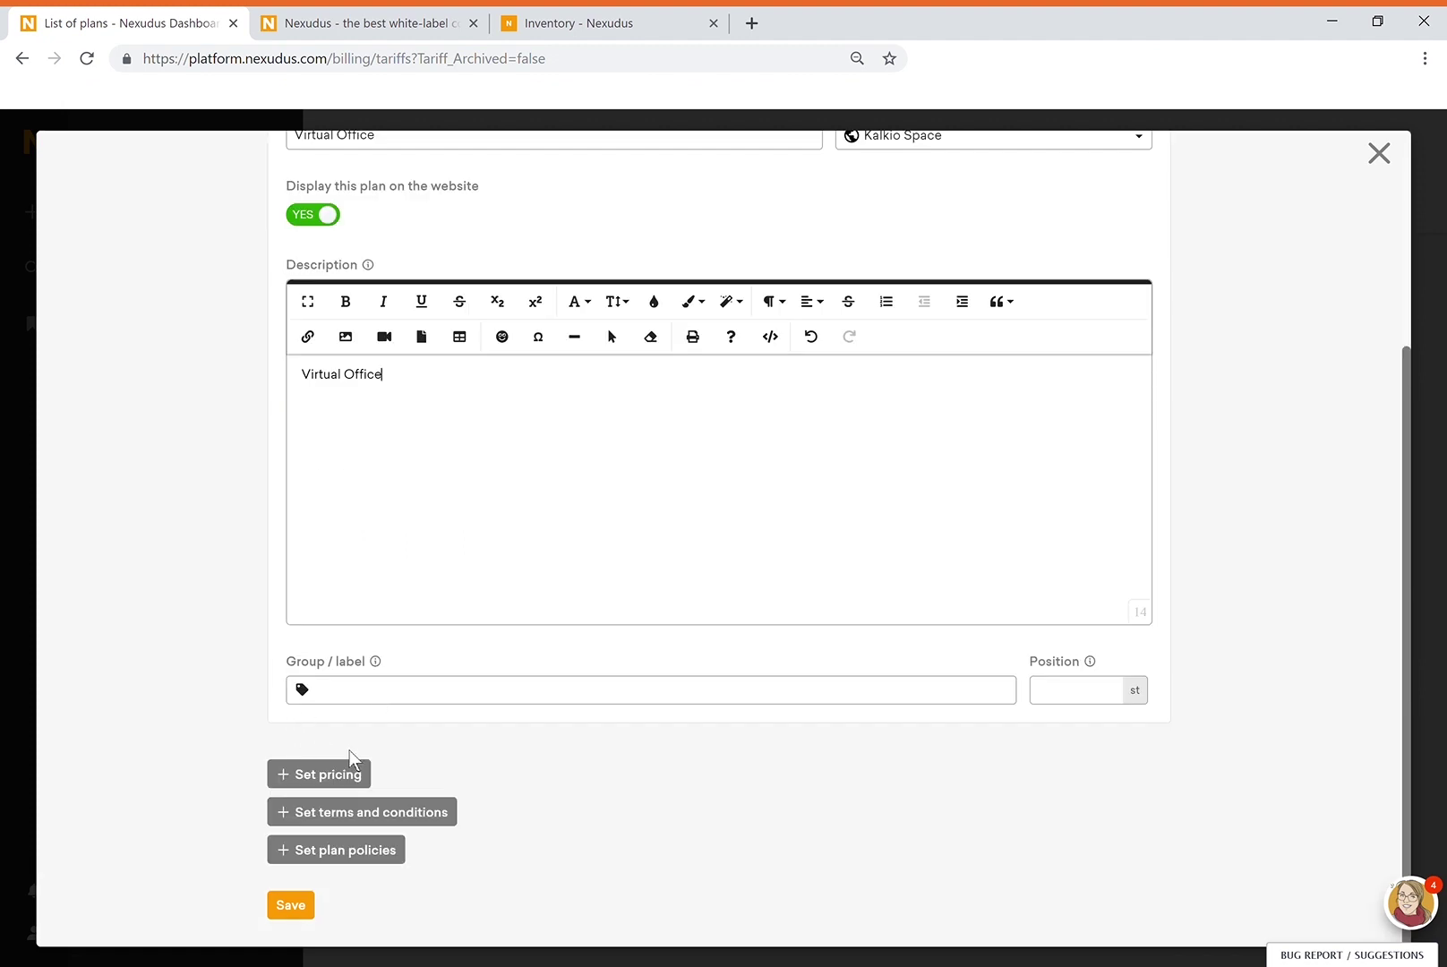
left_click(391, 697)
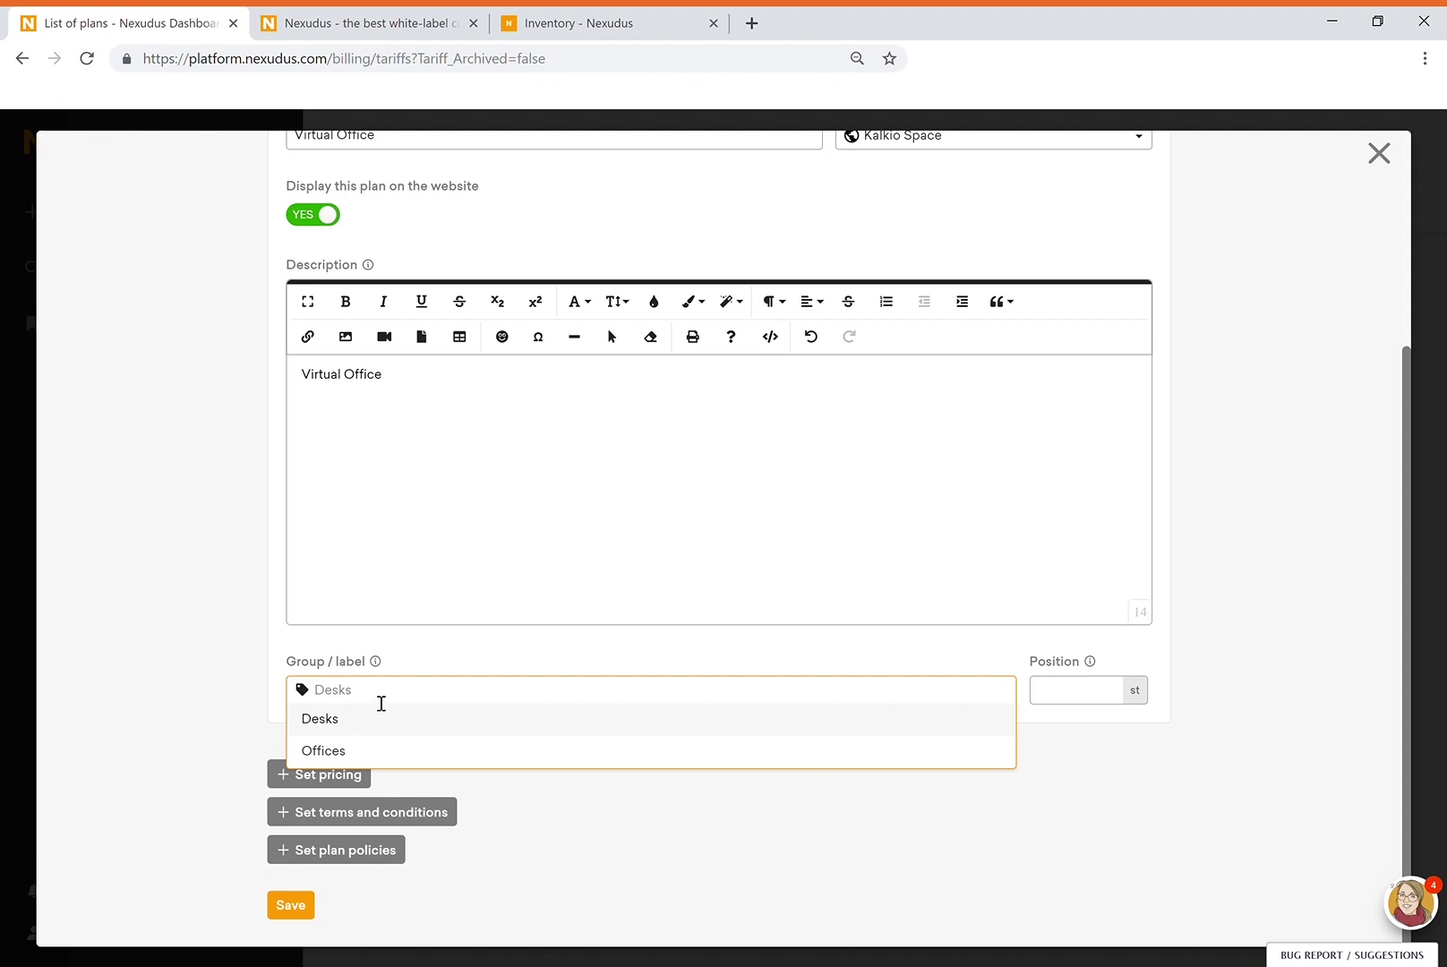
type("Vi")
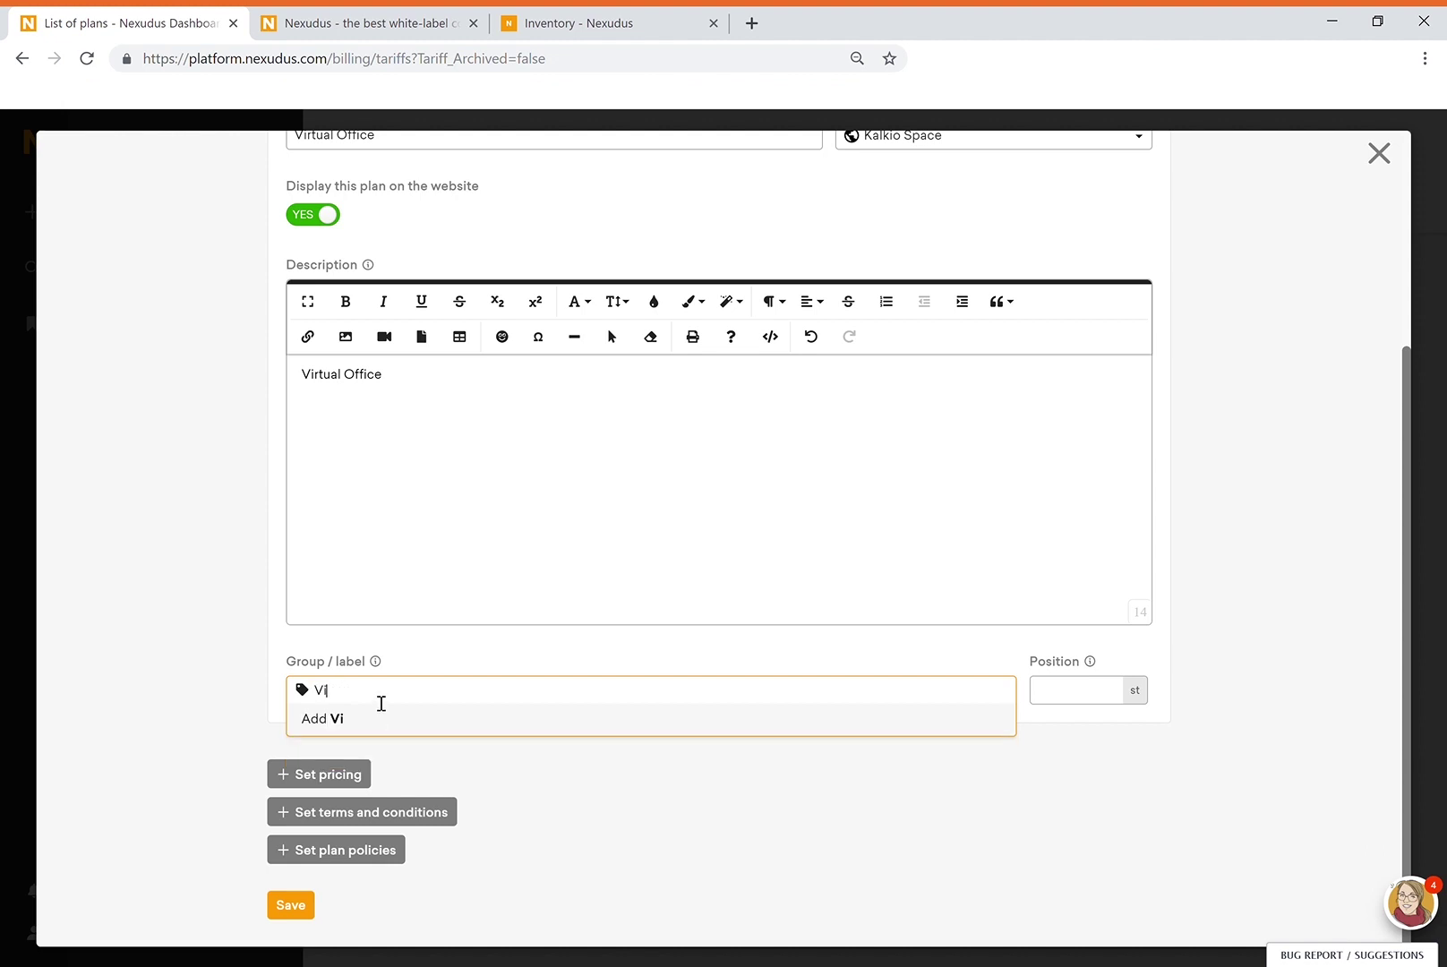
type("rtual")
Add pricing to the Virtual Office plan with a price of 100 USD.
left_click(328, 772)
scroll(329, 772, "down", 4)
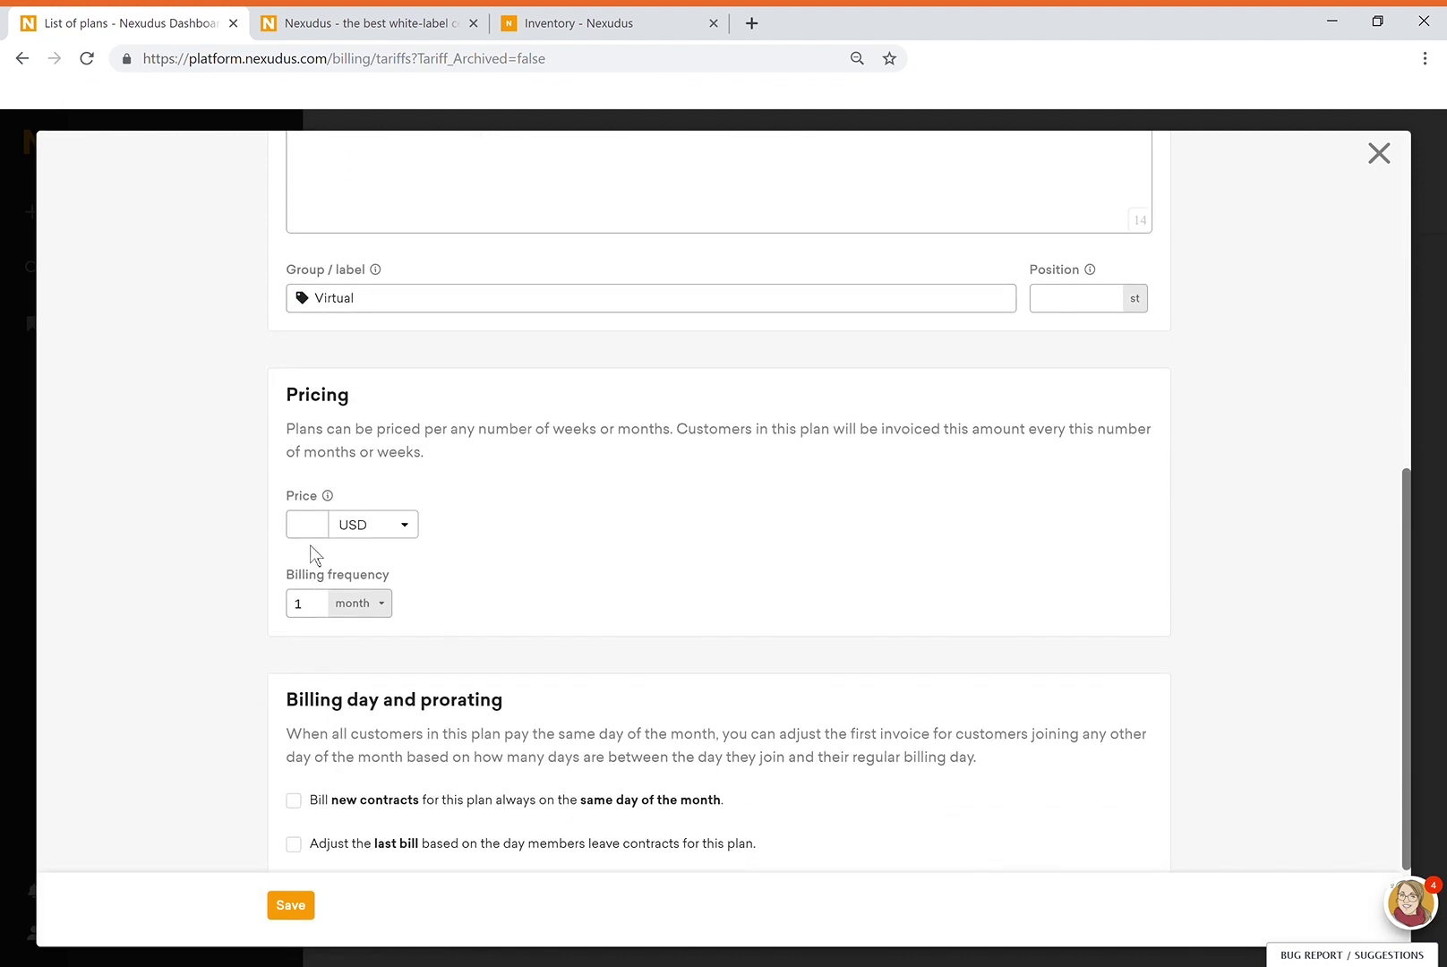
left_click(309, 523)
type("100")
Enable billing new contracts for the Virtual Office plan always on the same day of the month.
scroll(468, 636, "down", 2)
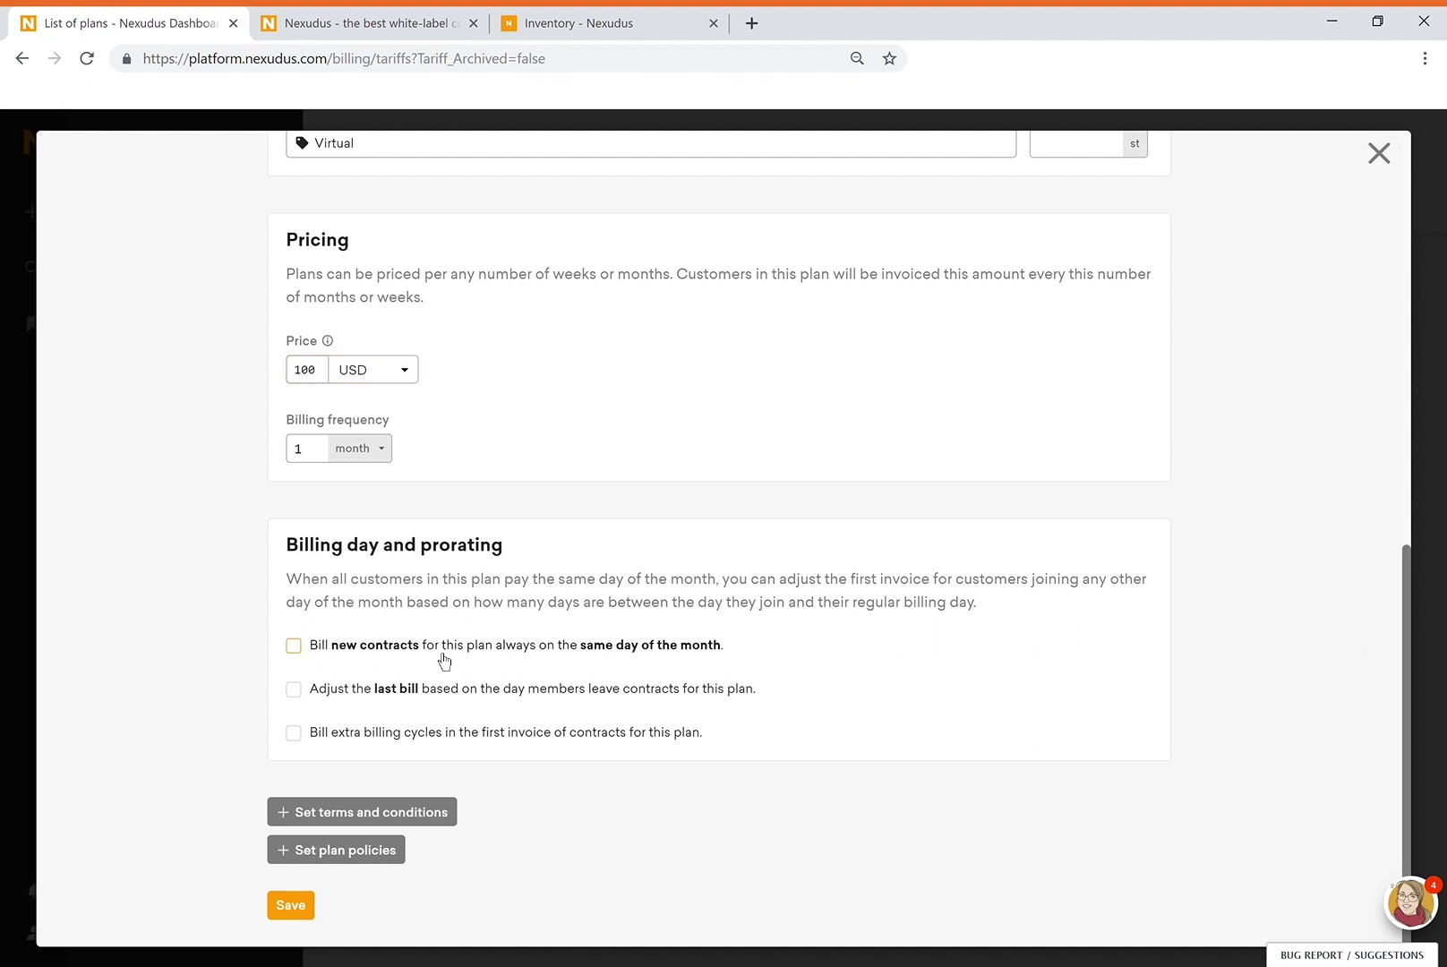
left_click(445, 661)
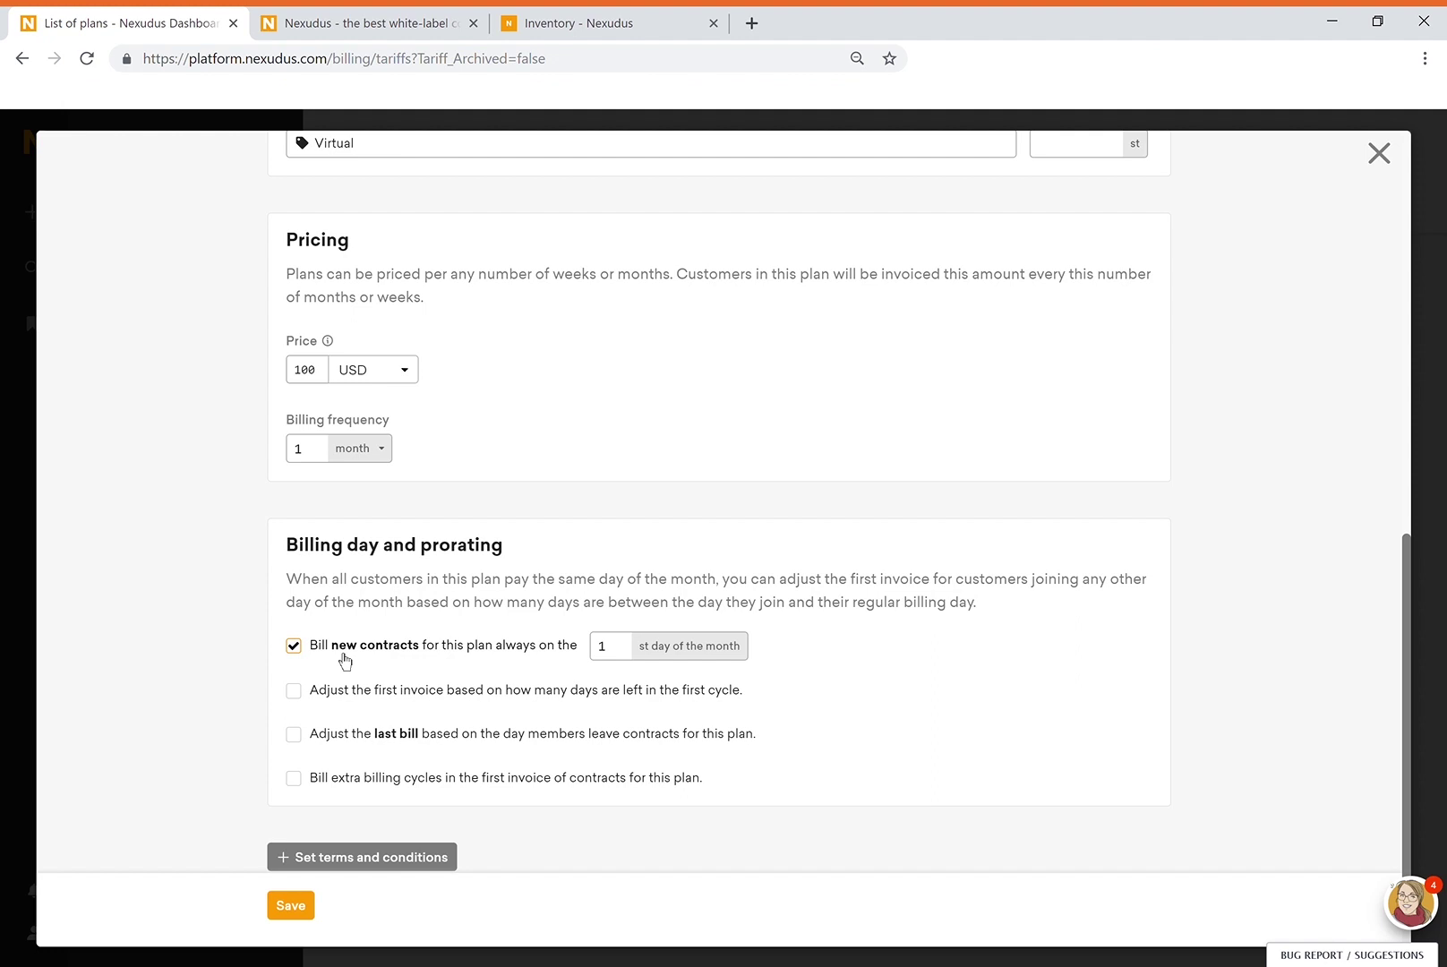
Try setting the billing day for new contracts to the 10th day of the month.
left_click(616, 651)
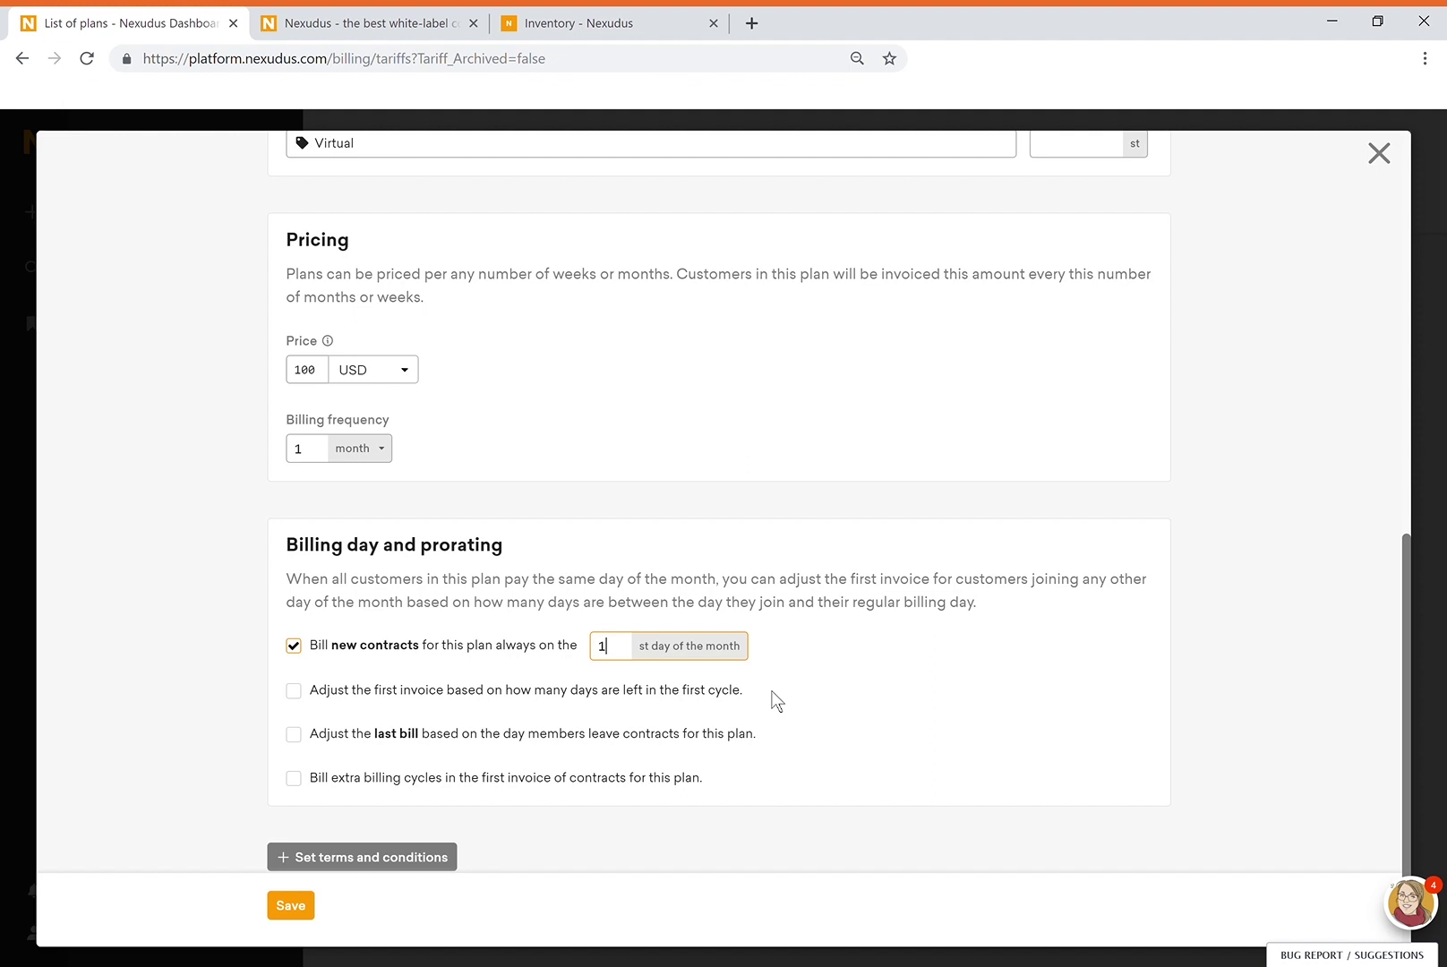
type("0")
key("BackSpace")
Enable adjusting the first invoice based on how many days are left in the first cycle.
left_click(327, 704)
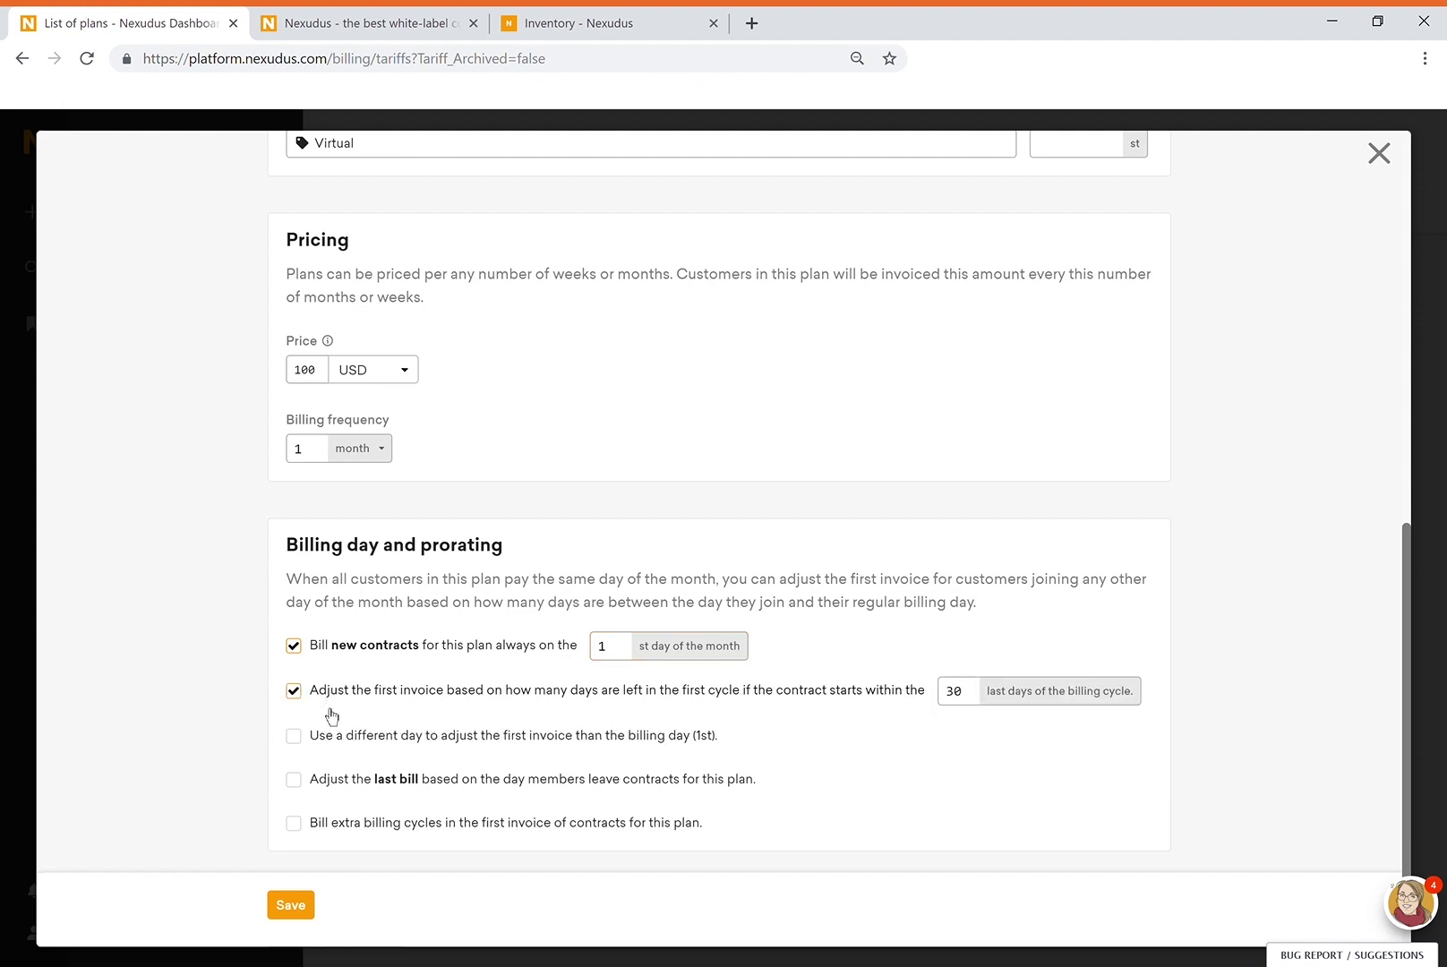
left_click(299, 710)
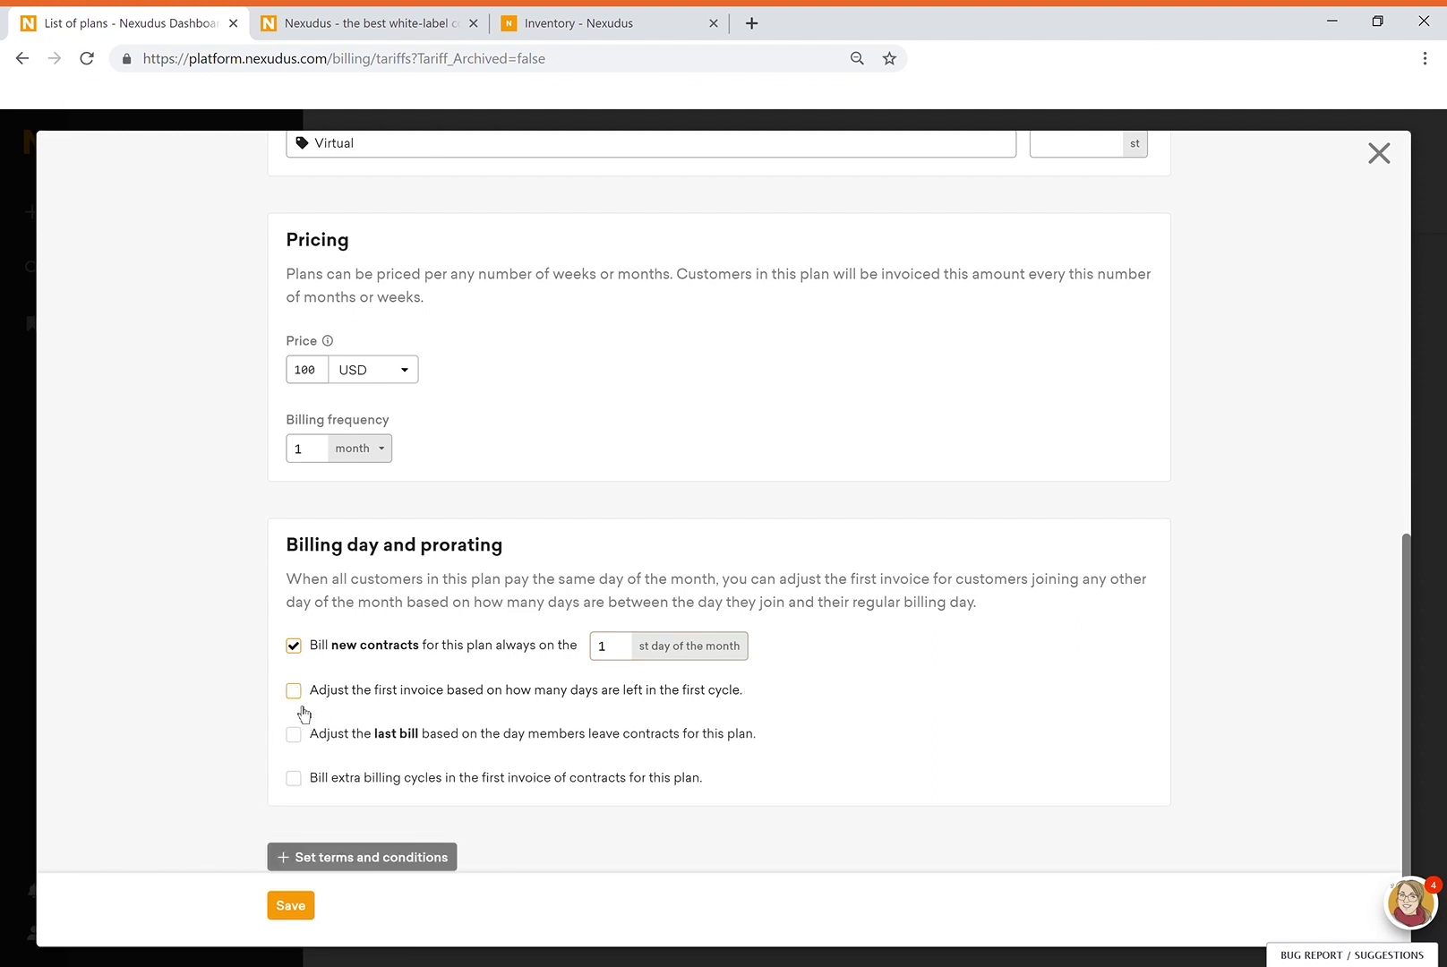
left_click(429, 704)
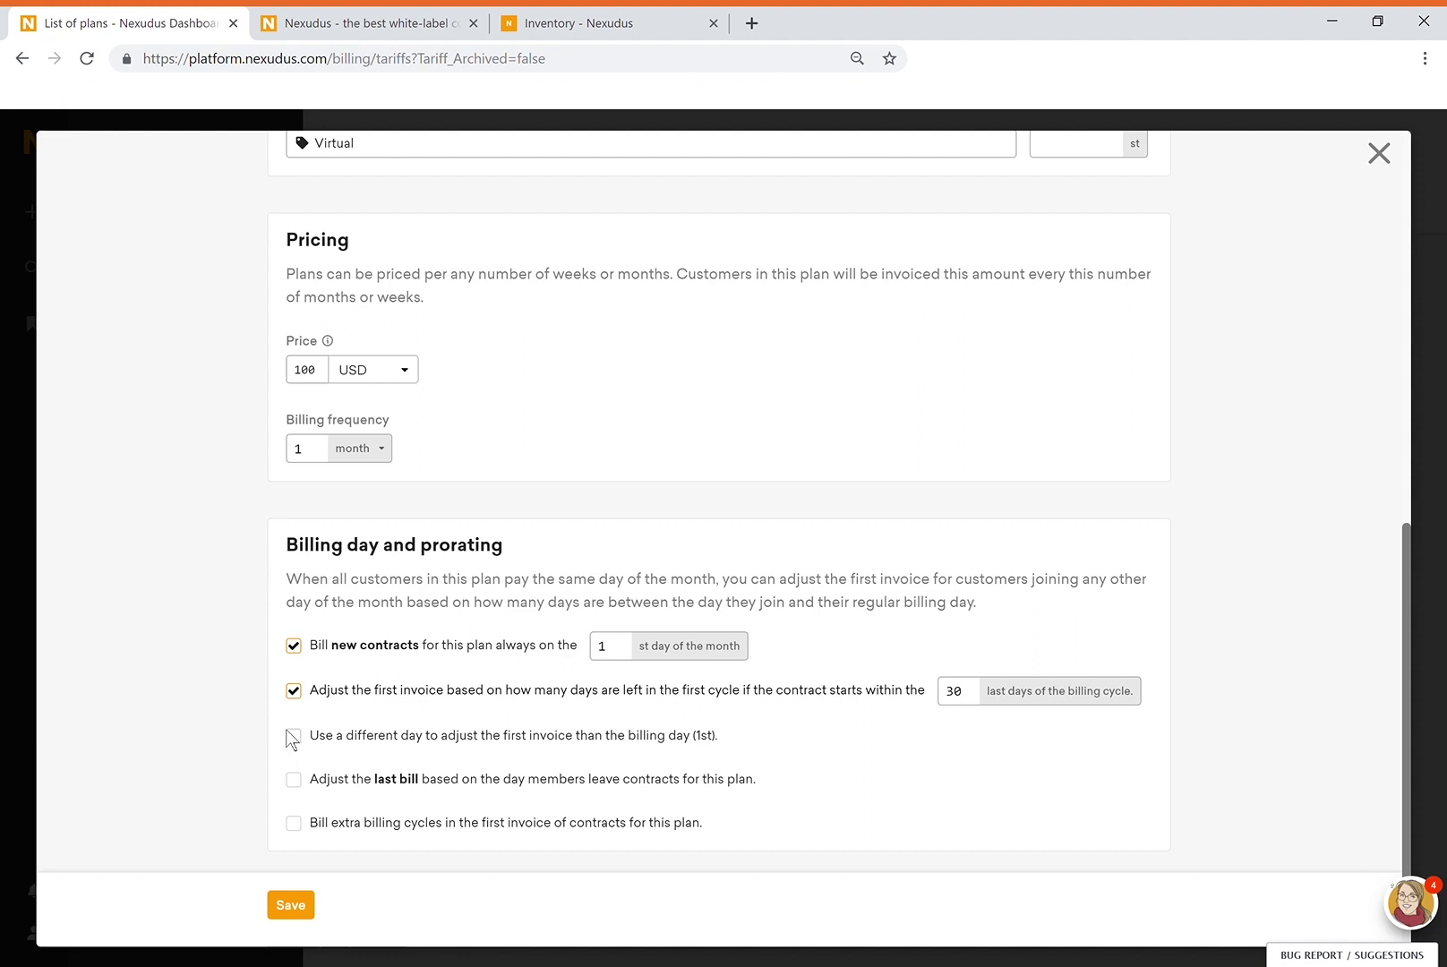
Try adjusting the first bill on a different day while billing new contracts on the 10th, and restore the billing day to 1.
left_click(325, 751)
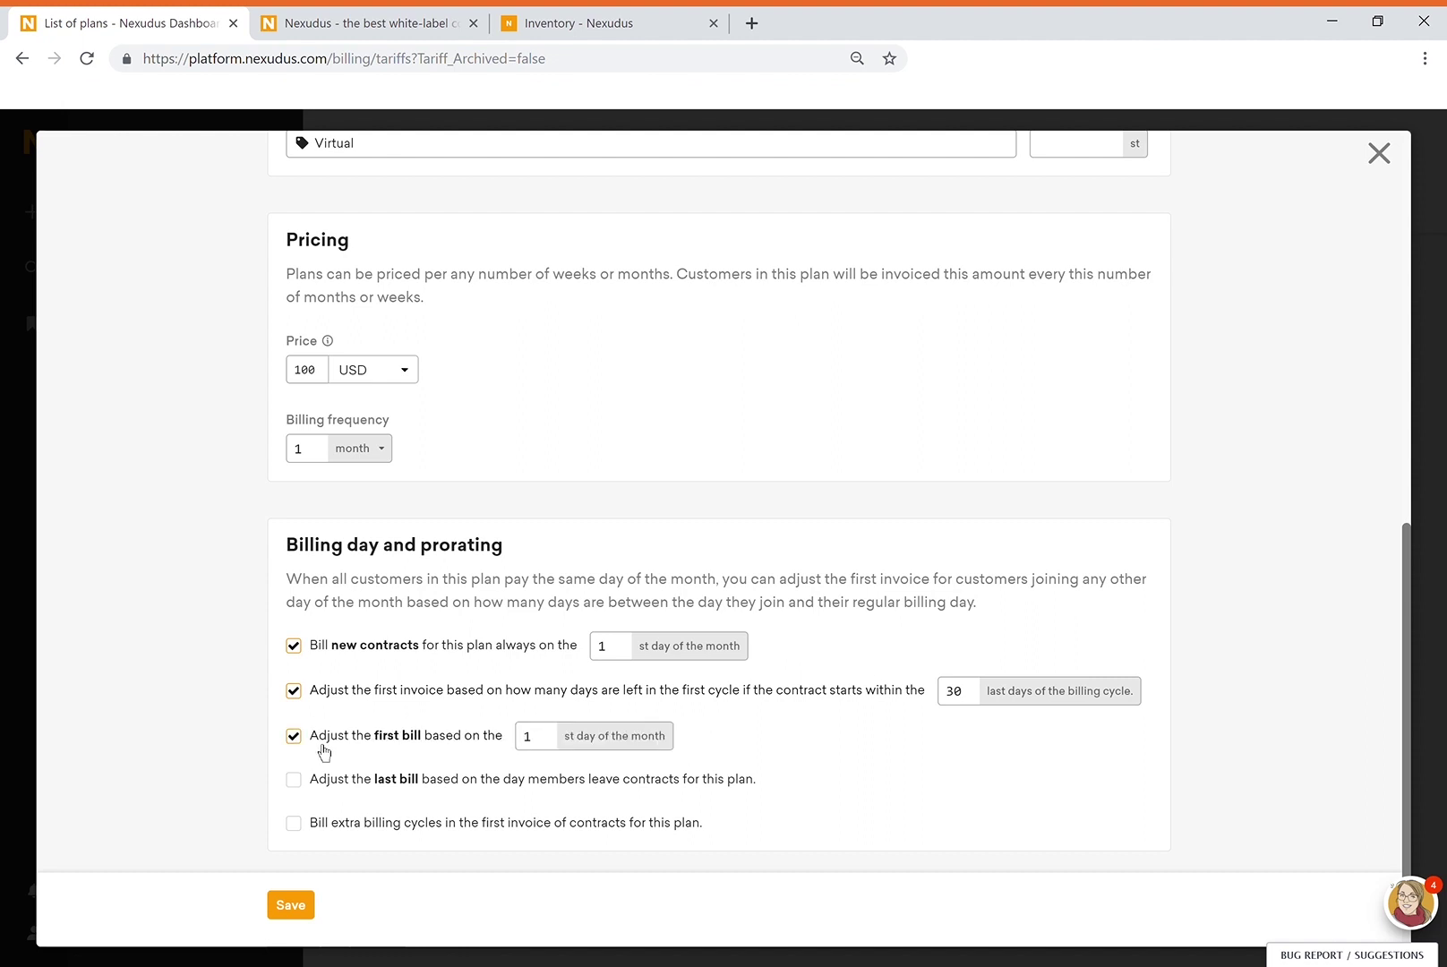
left_click(629, 656)
type("0")
left_click(547, 745)
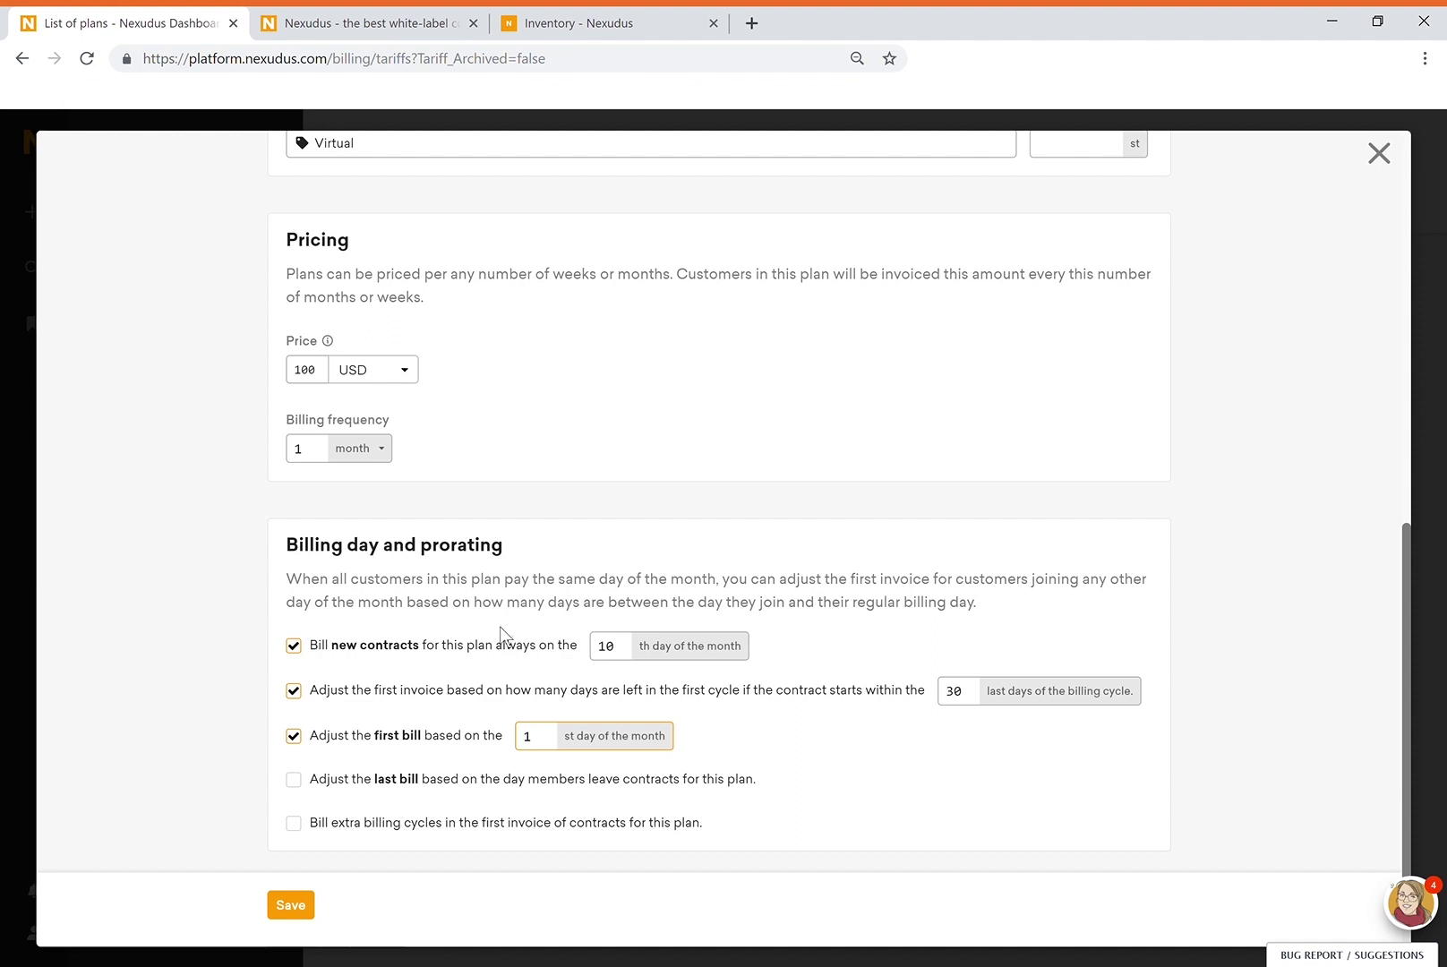
double_click(621, 651)
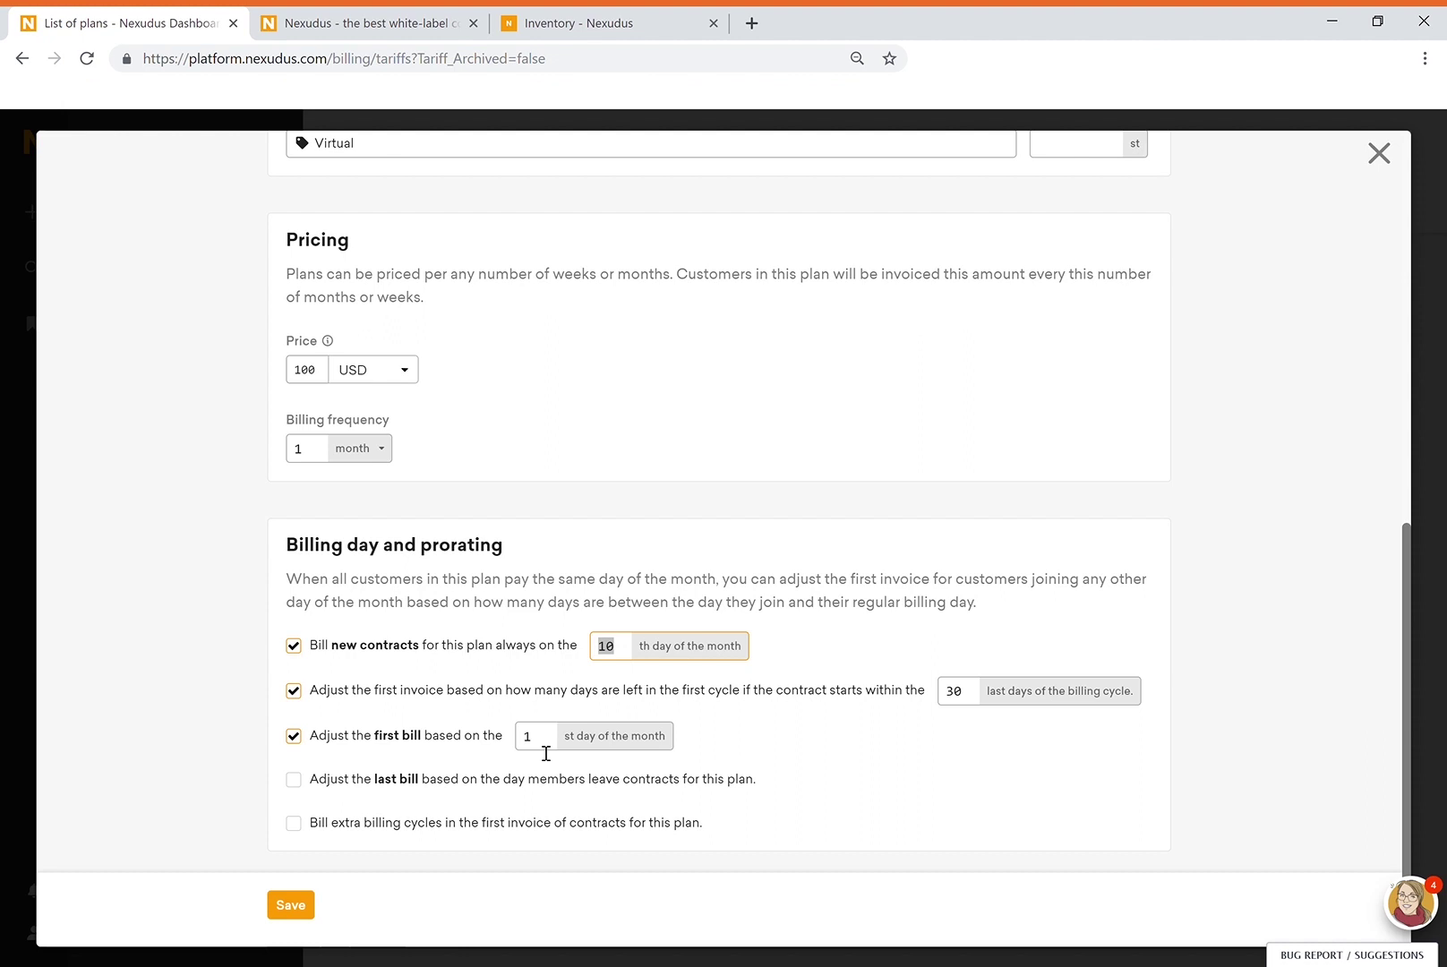
type("1")
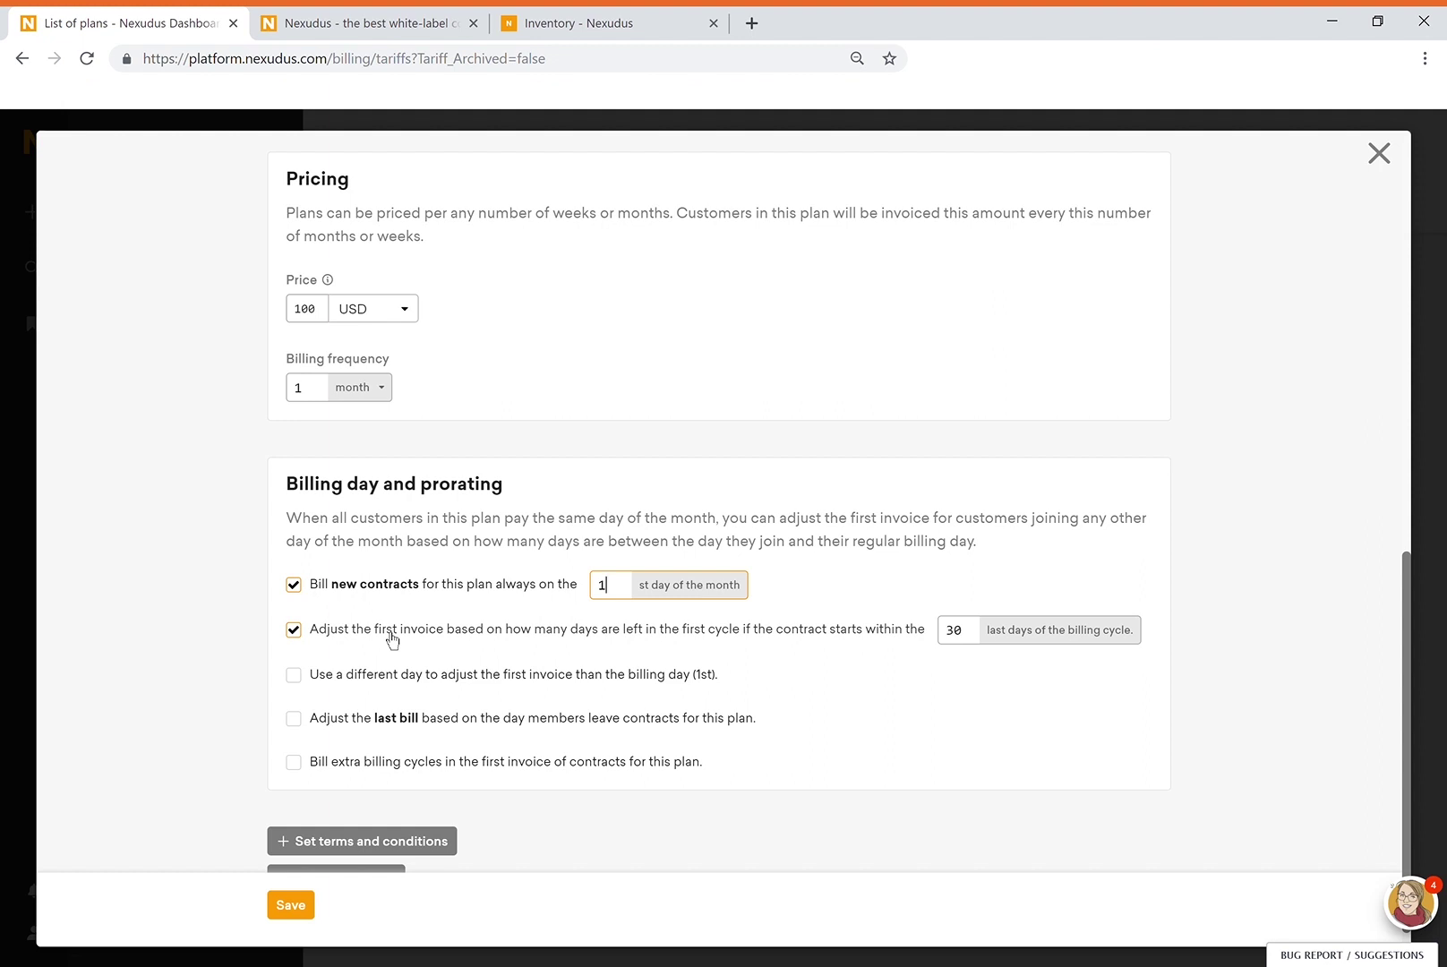
Enable adjusting the last bill based on the day members leave contracts for this plan.
left_click(302, 727)
left_click(371, 741)
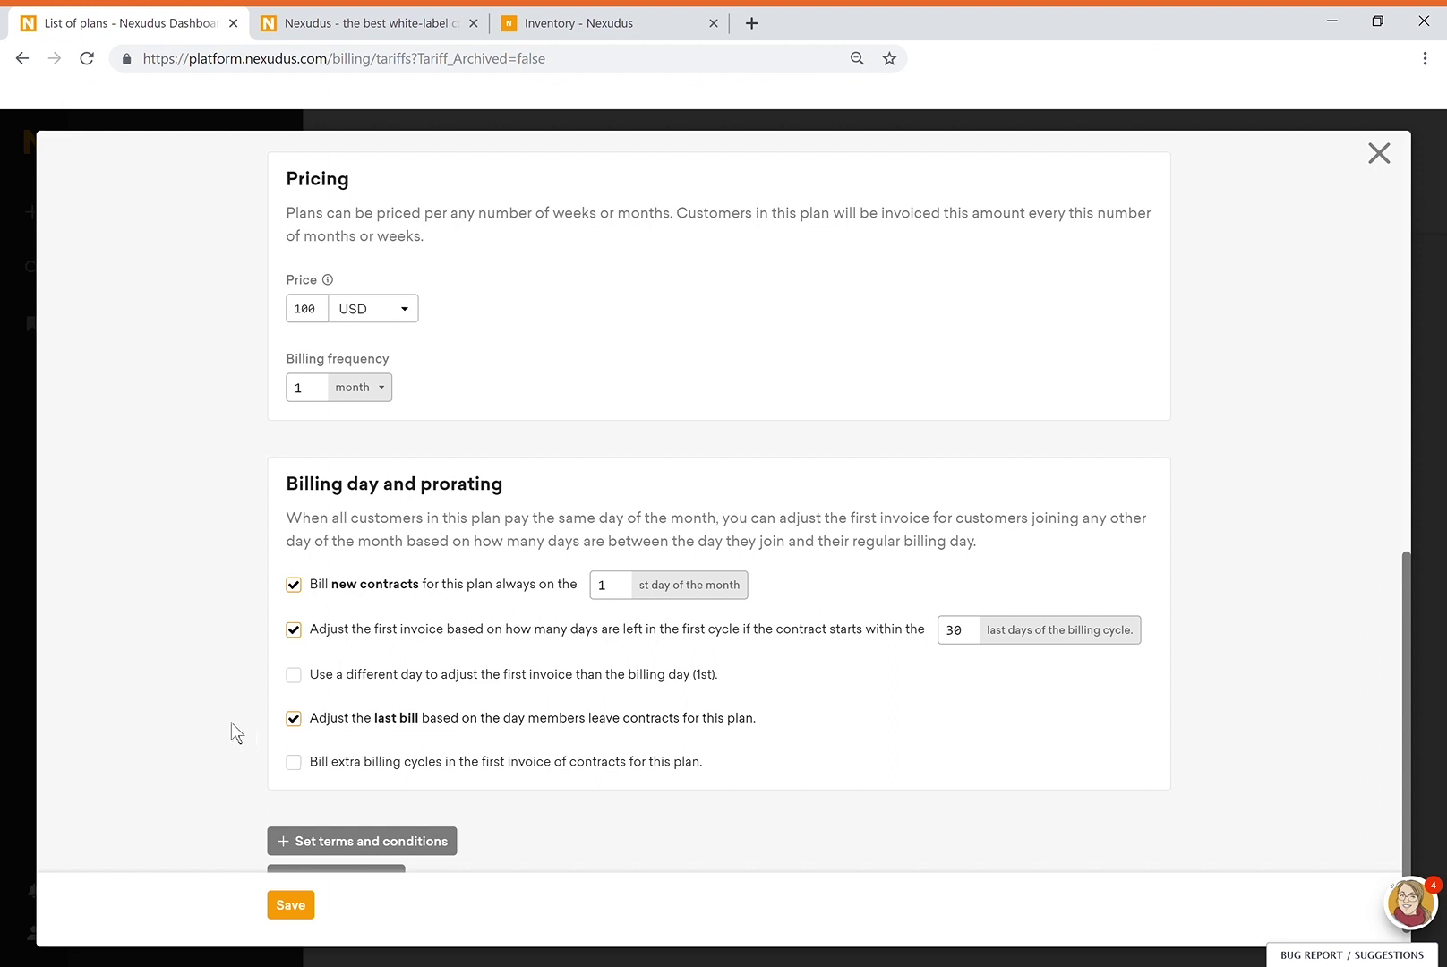
Try billing 1 month of extra billing cycles in the first invoice of the plan's contracts, and disable the option again.
scroll(268, 734, "down", 1)
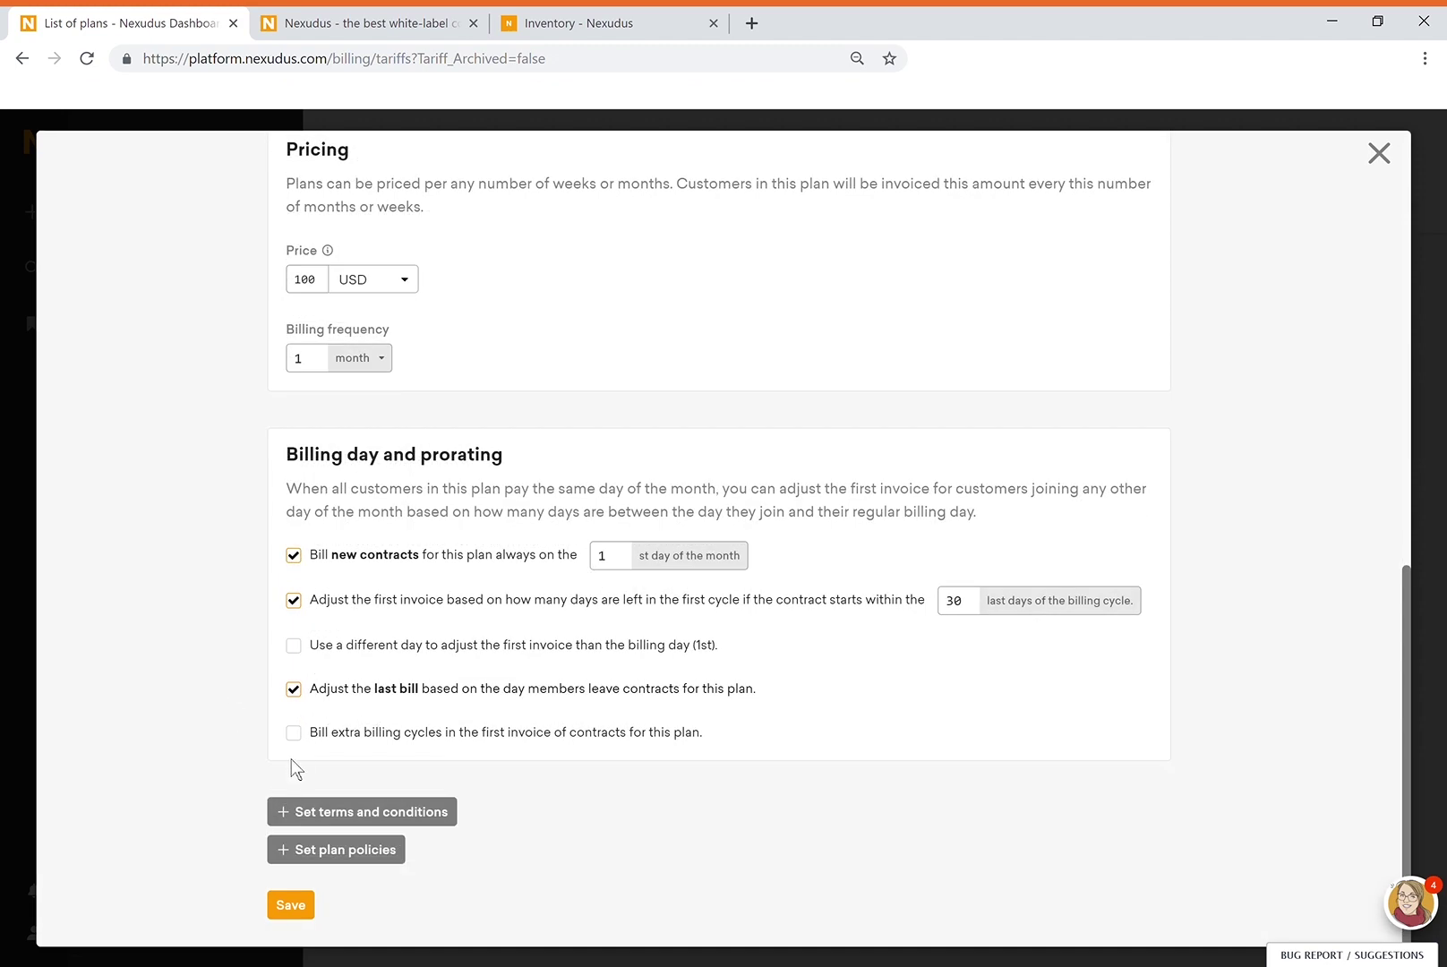
left_click(333, 738)
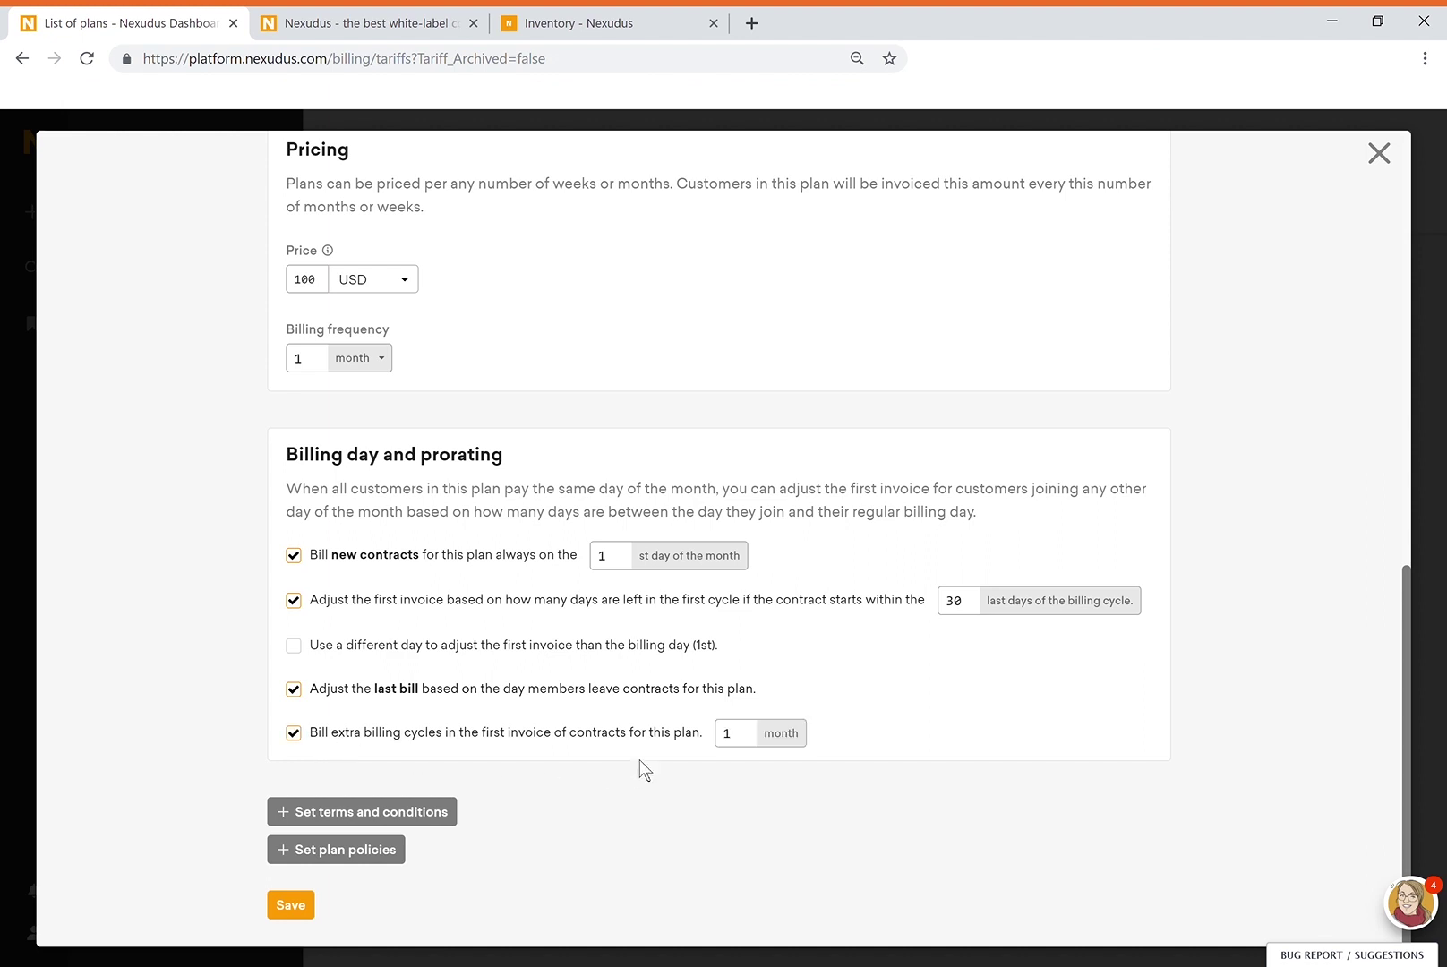
left_click(746, 743)
left_click(743, 738)
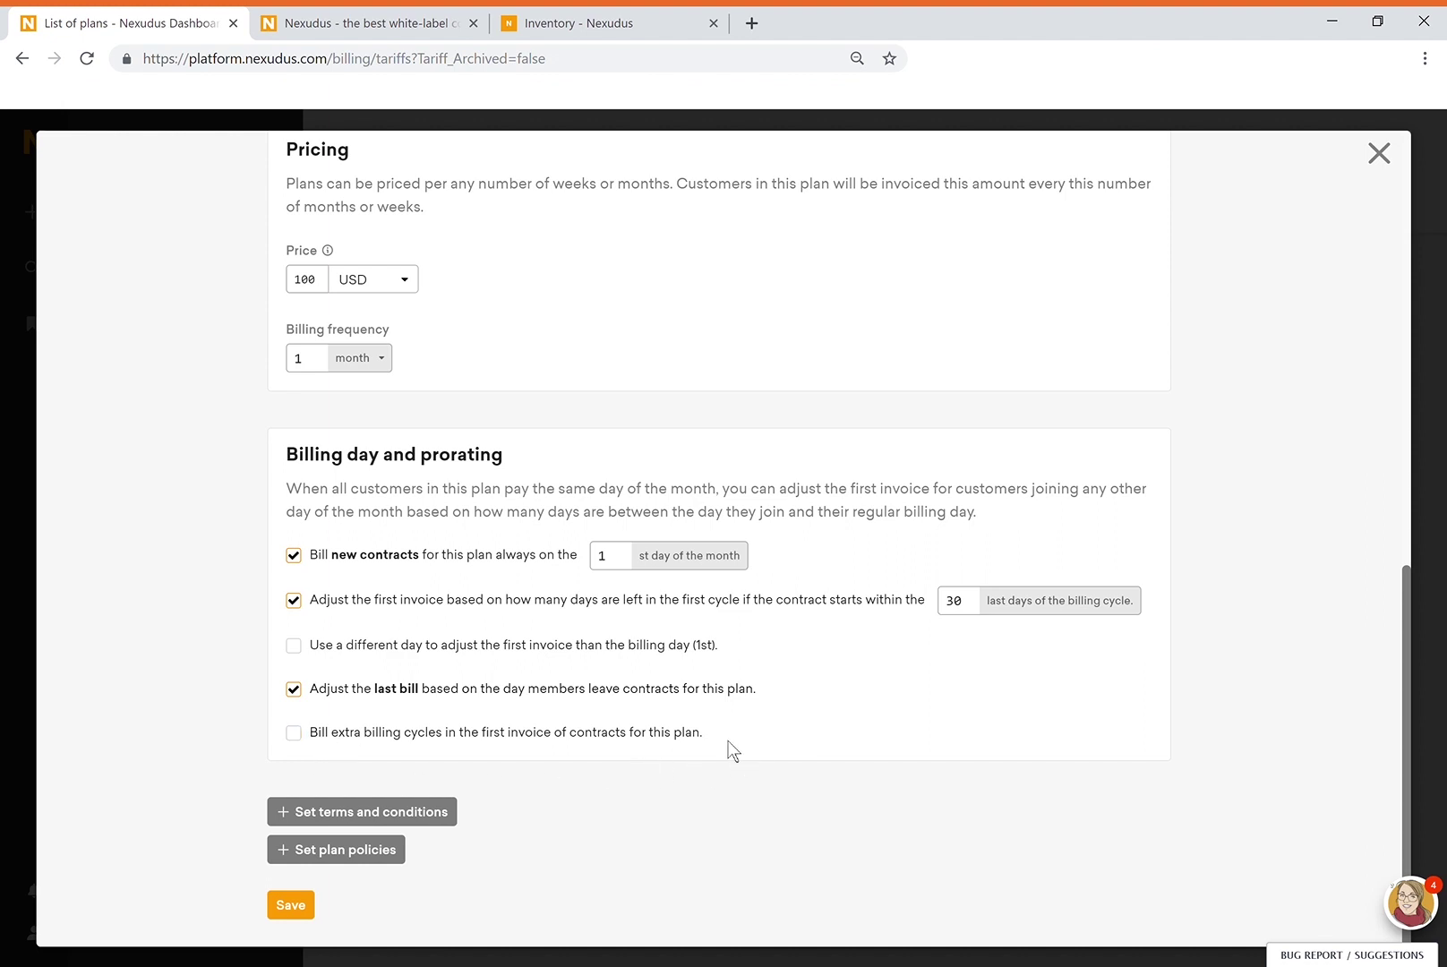
left_click(634, 744)
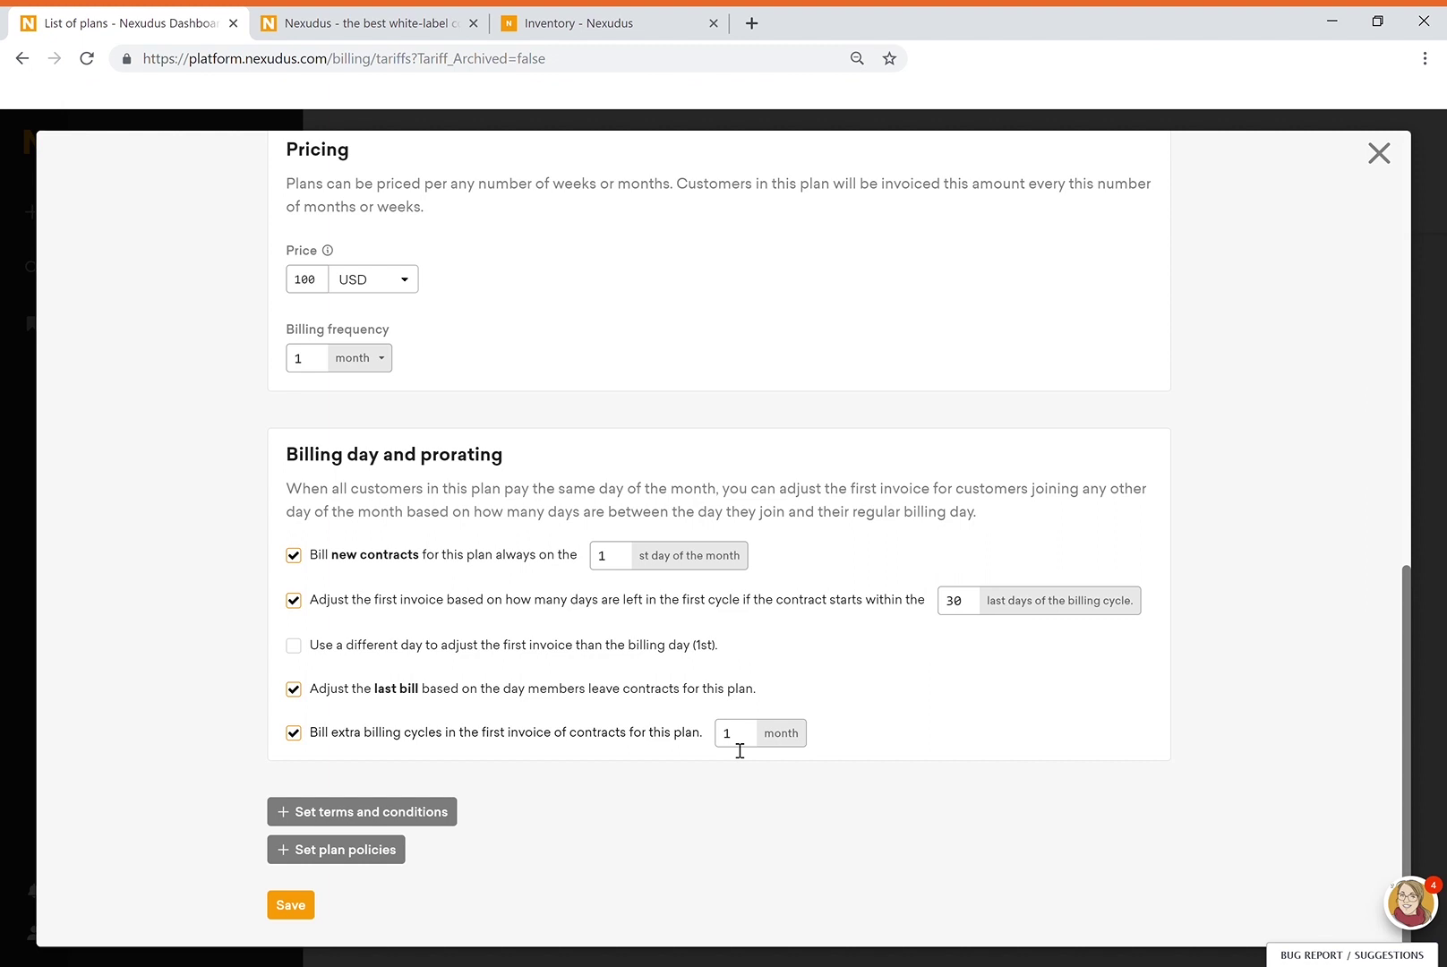
left_click(425, 737)
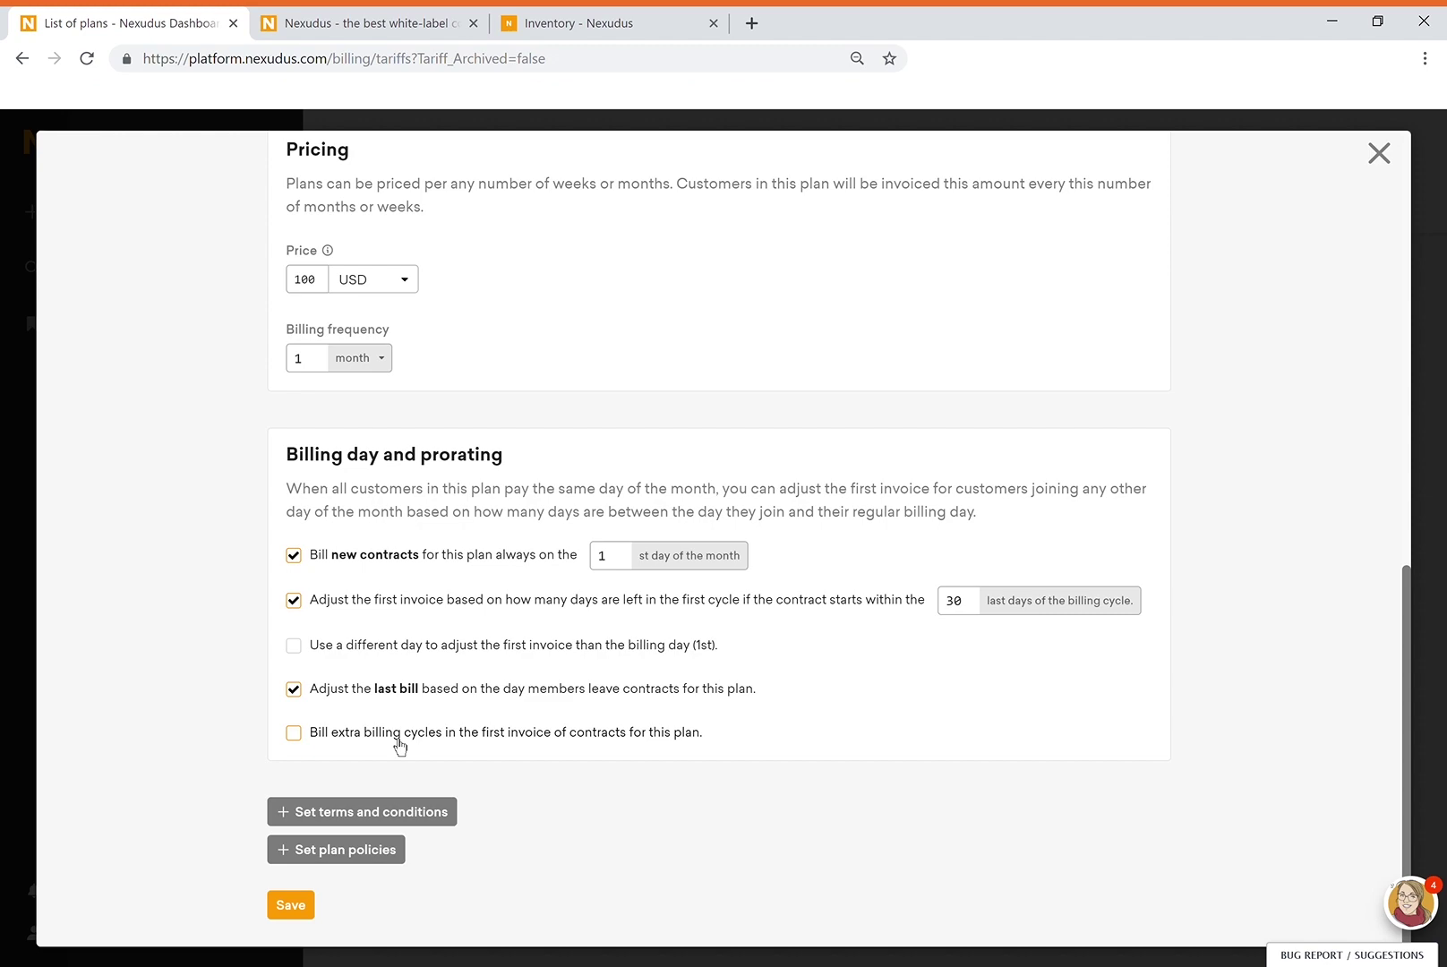
Add the legal terms and conditions and the plan policies sections to the Virtual Office plan.
left_click(411, 813)
scroll(436, 710, "down", 5)
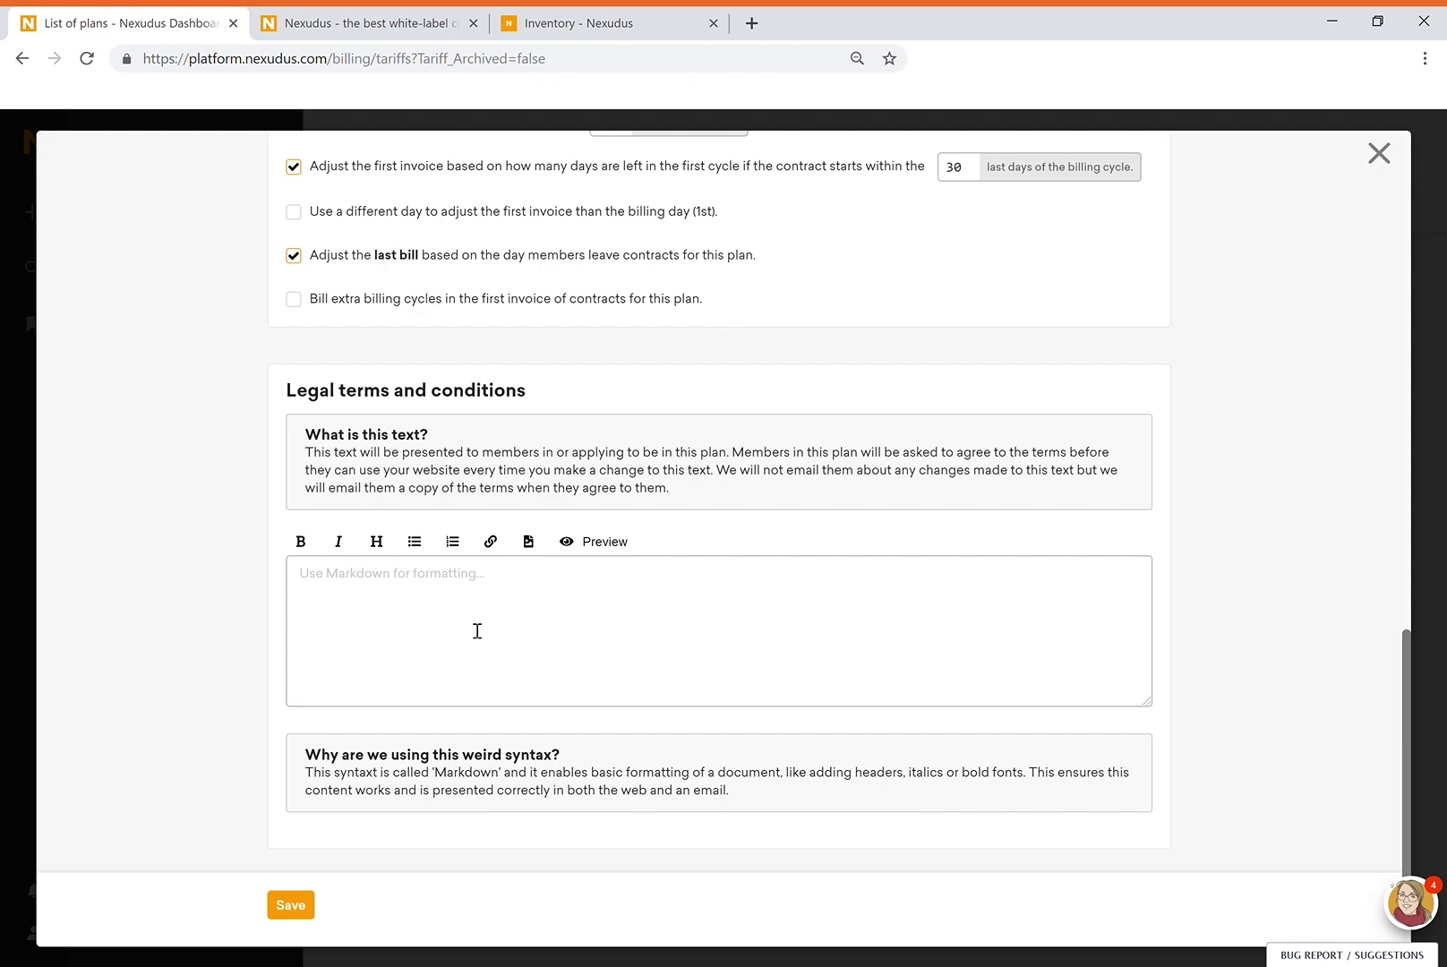
scroll(477, 632, "down", 7)
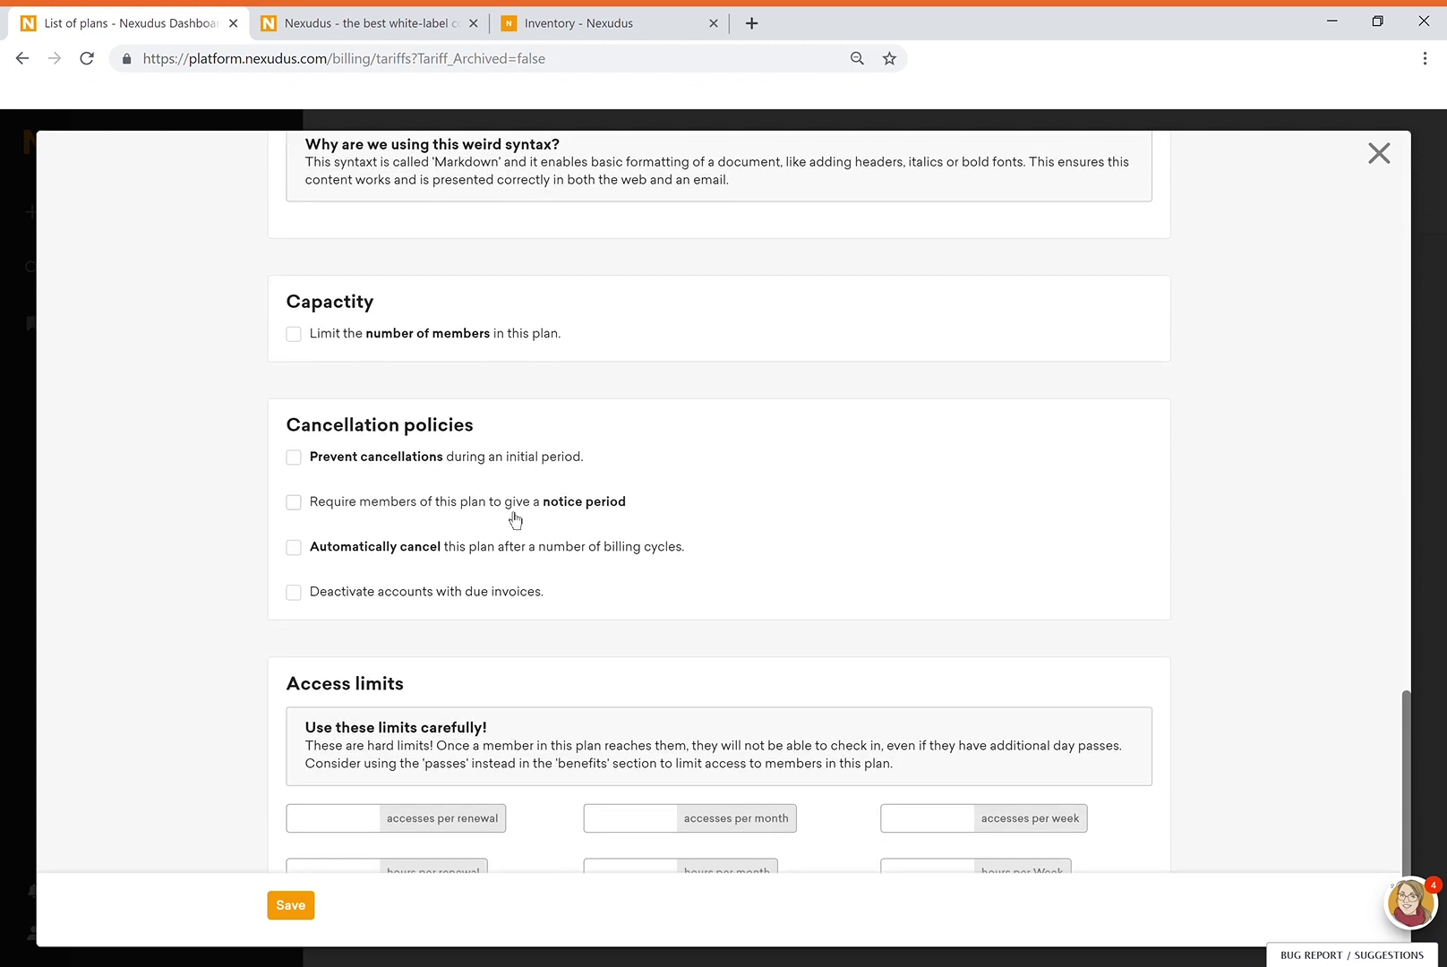
Try limiting the number of members in the plan and preventing cancellations during the first 1 month, leaving both options disabled.
left_click(358, 336)
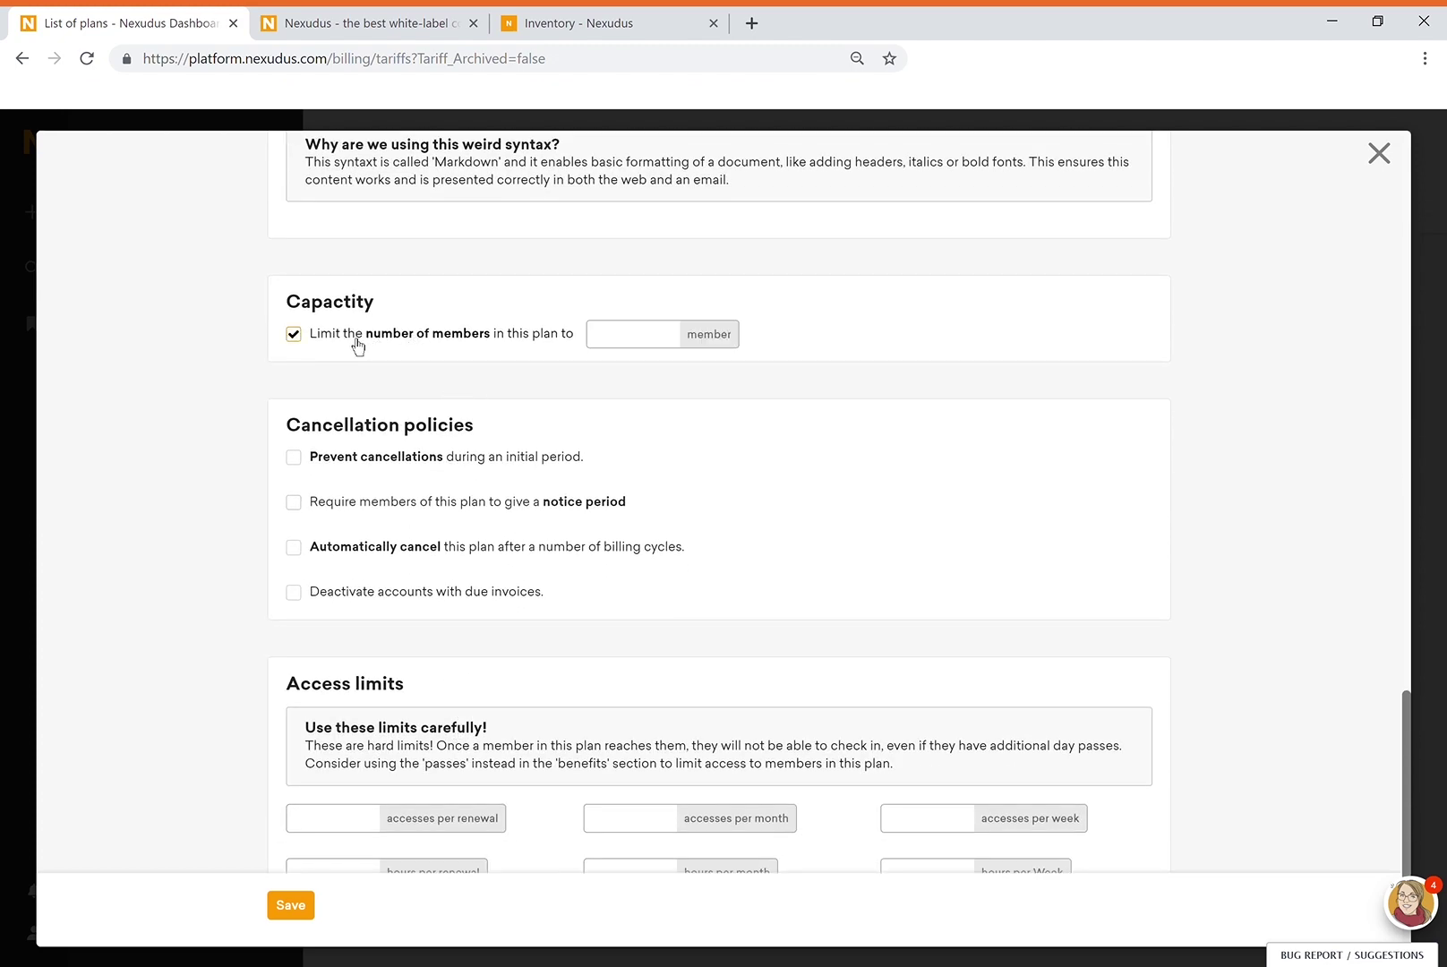
left_click(358, 343)
left_click(404, 469)
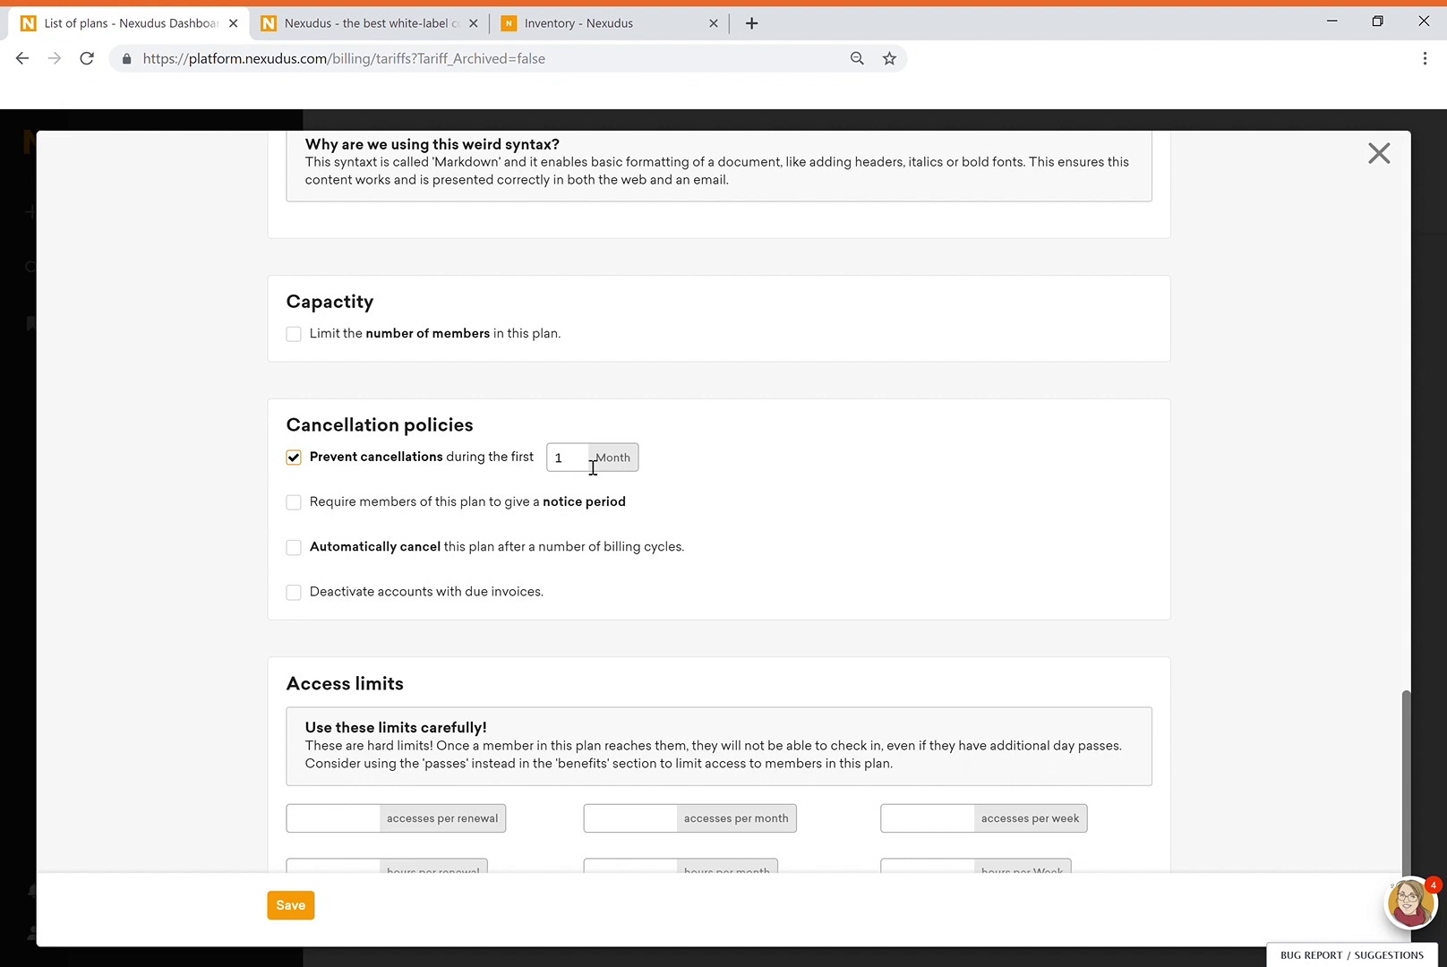
key("shift+Tab")
key("space")
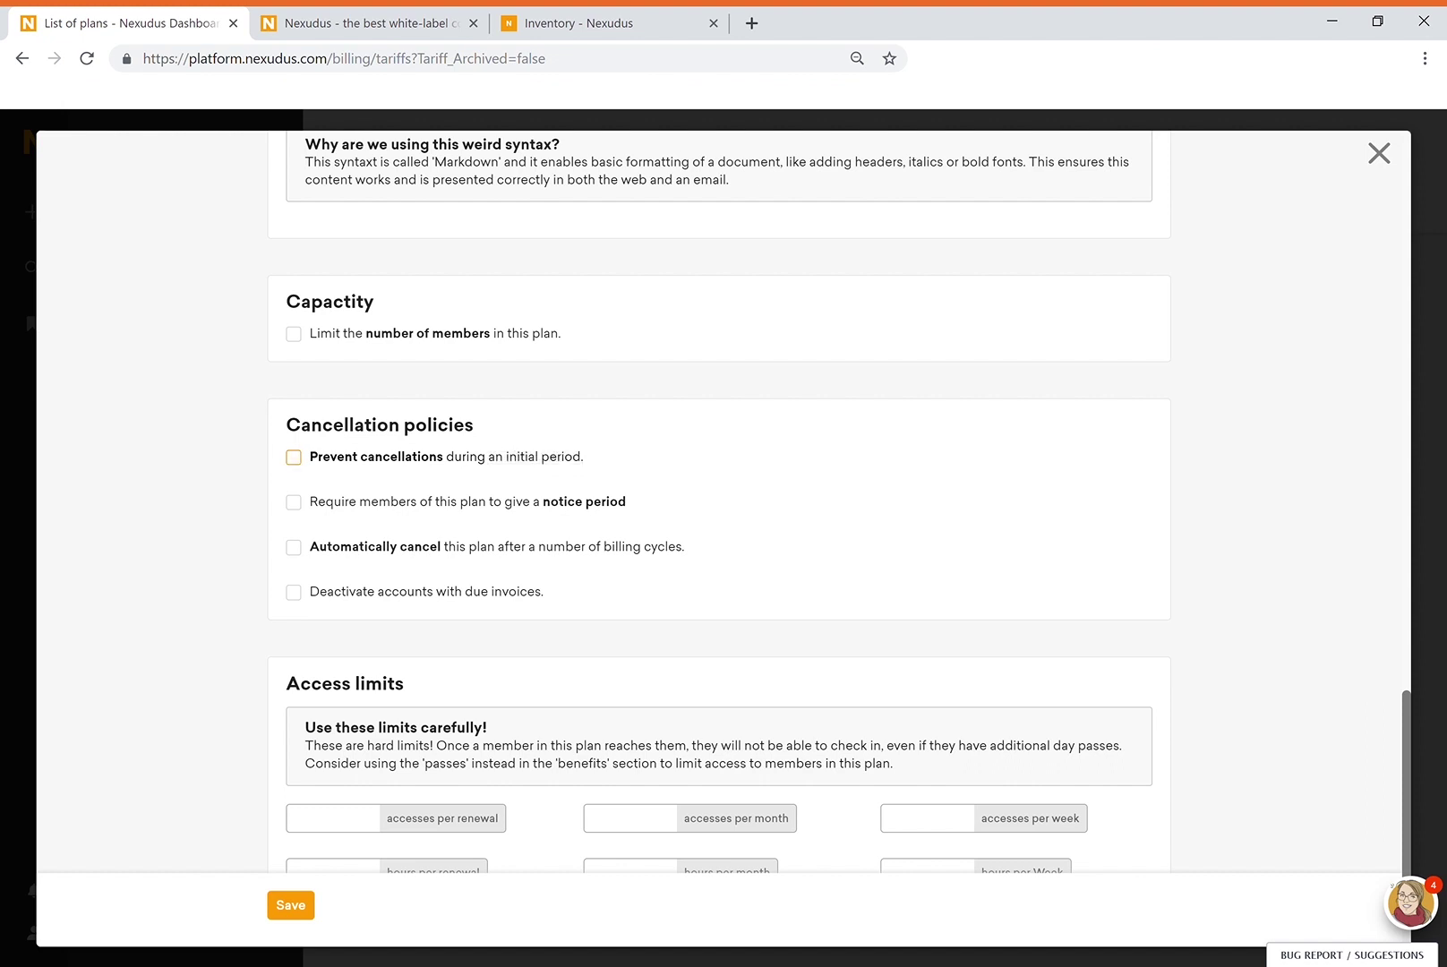
Try requiring members of the plan to give a notice period of 30 days, and disable the requirement again.
key("Tab")
key("space")
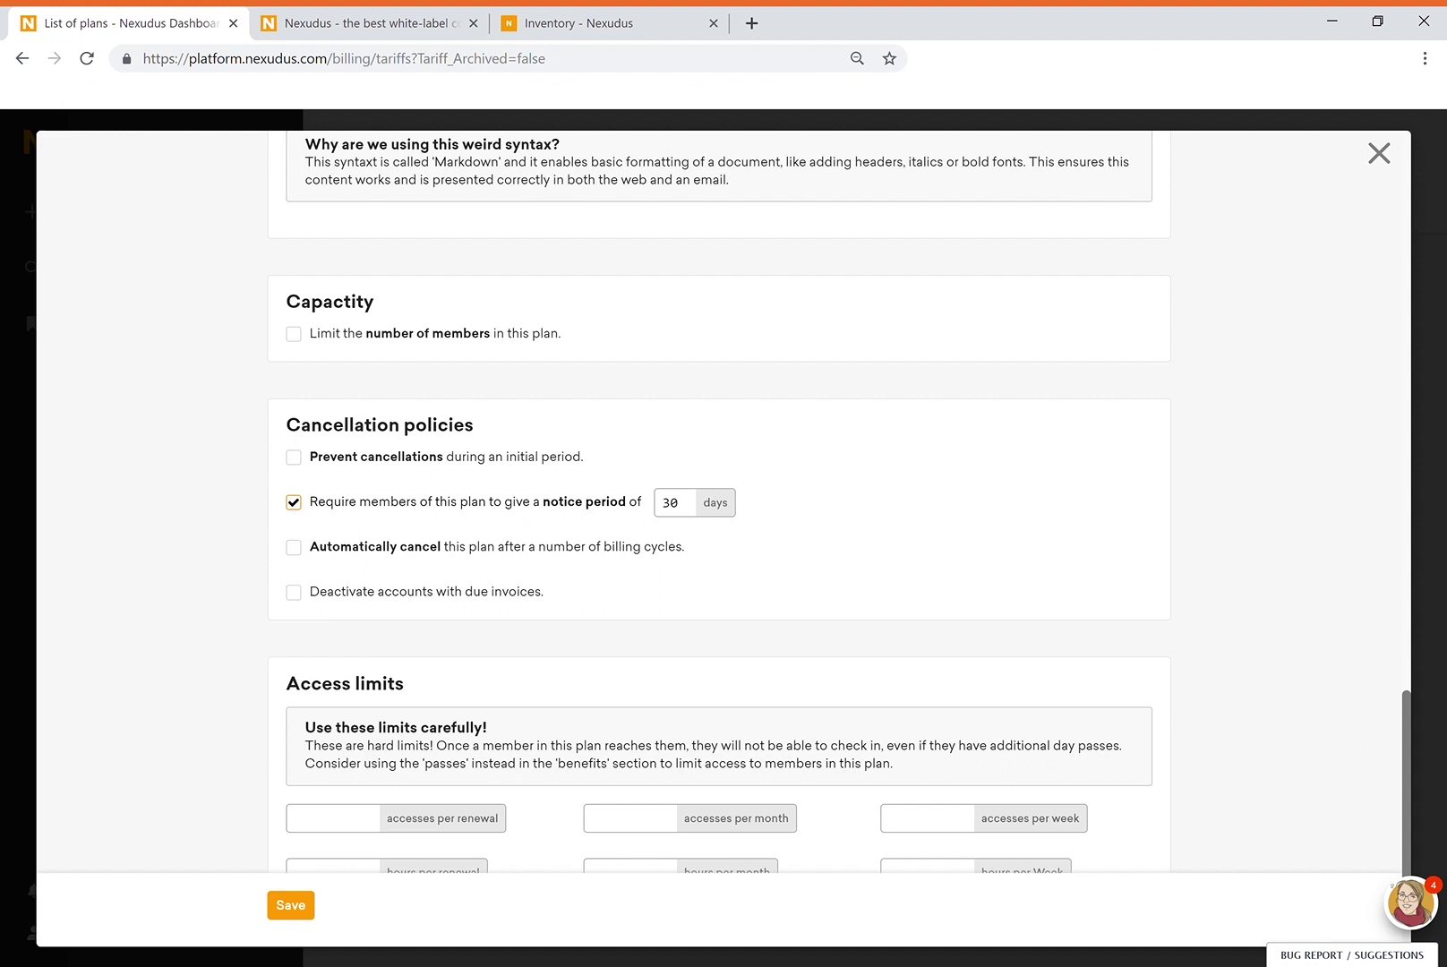
left_click(294, 503)
left_click(294, 503)
left_click(293, 504)
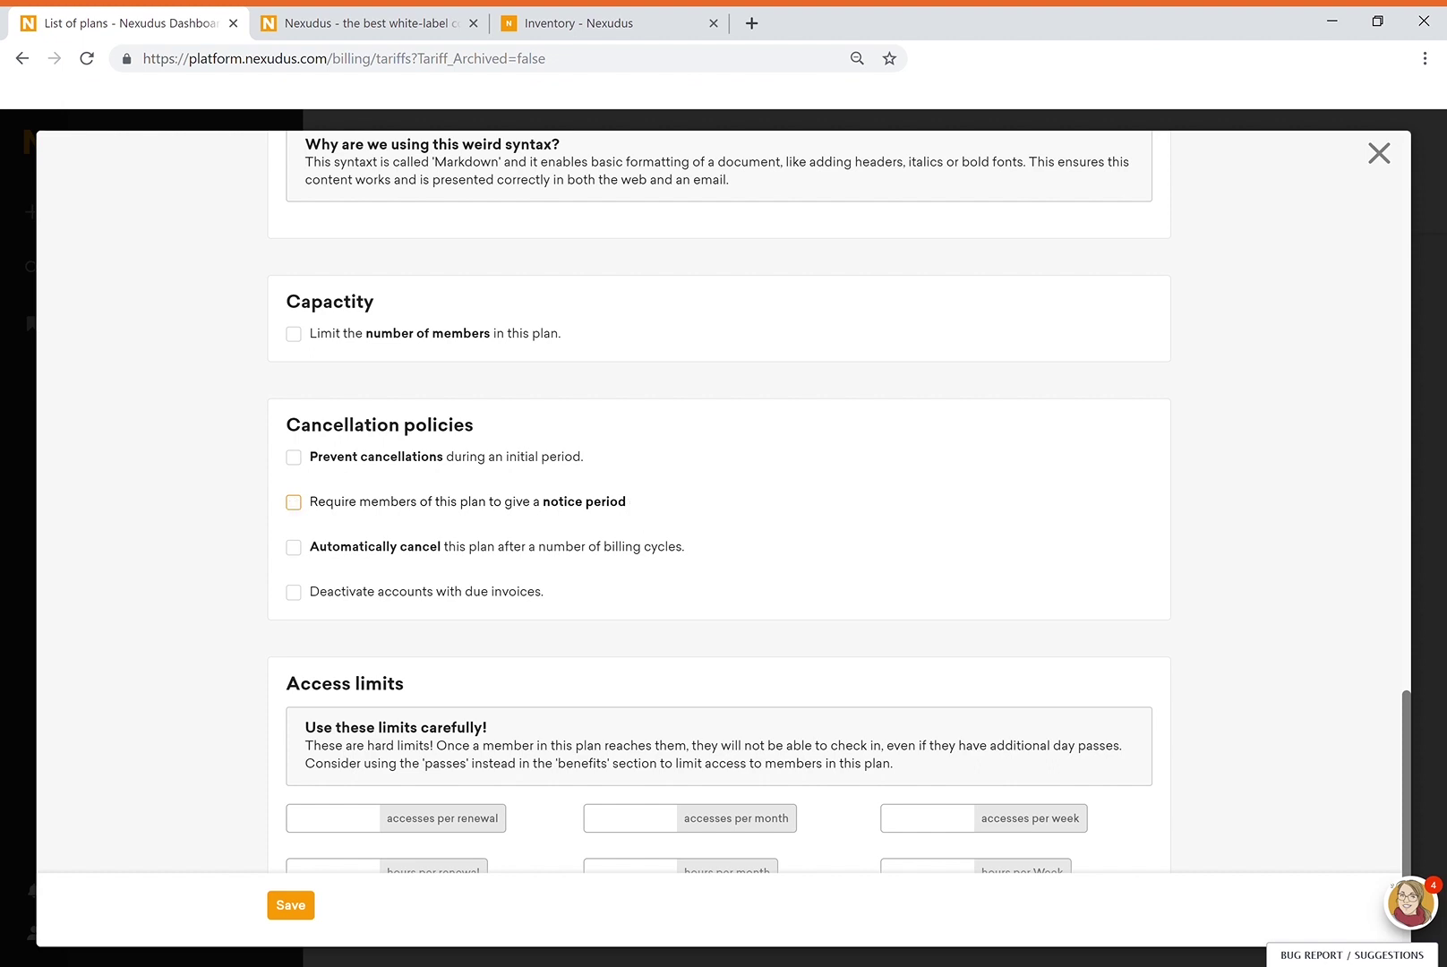
Try automatically cancelling the plan after 1 month and deactivating accounts with invoices due for more than 10 days, leaving both disabled.
left_click(294, 548)
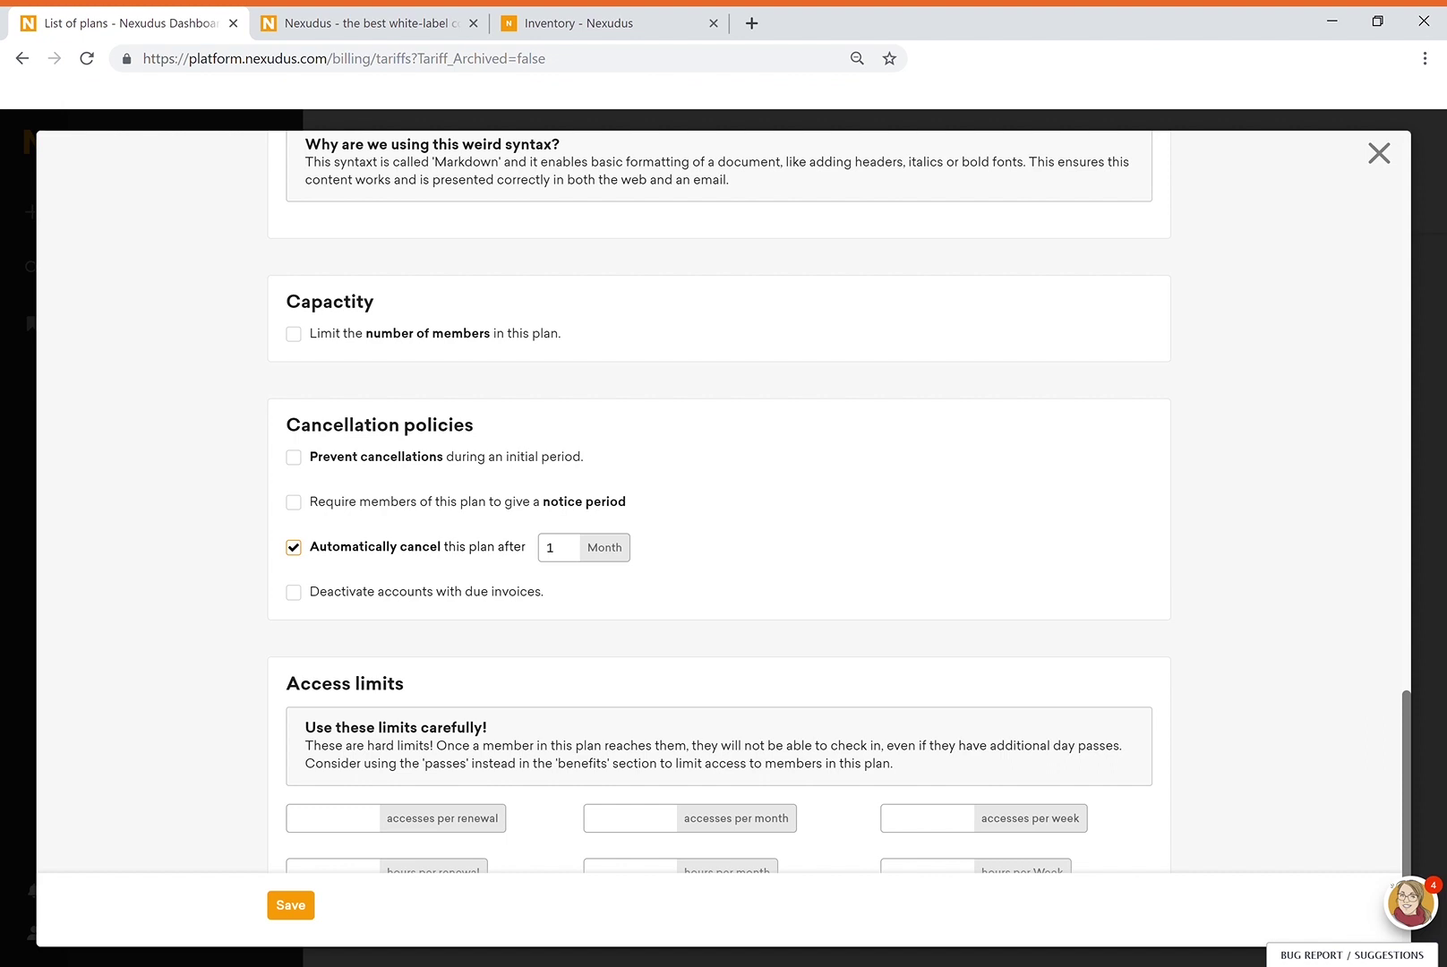
left_click(293, 548)
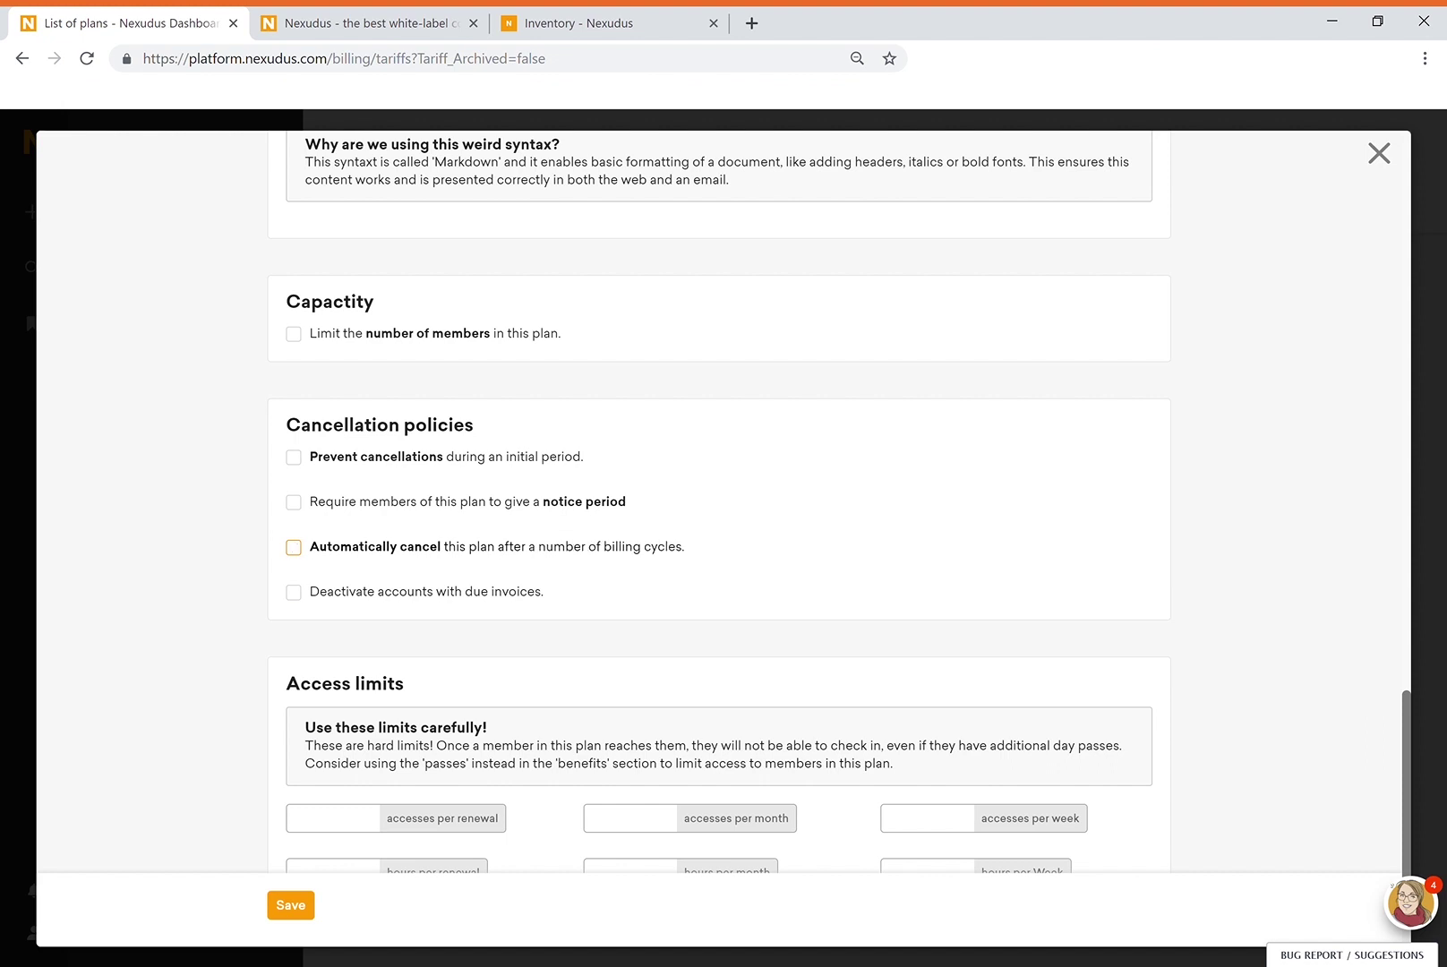
left_click(293, 593)
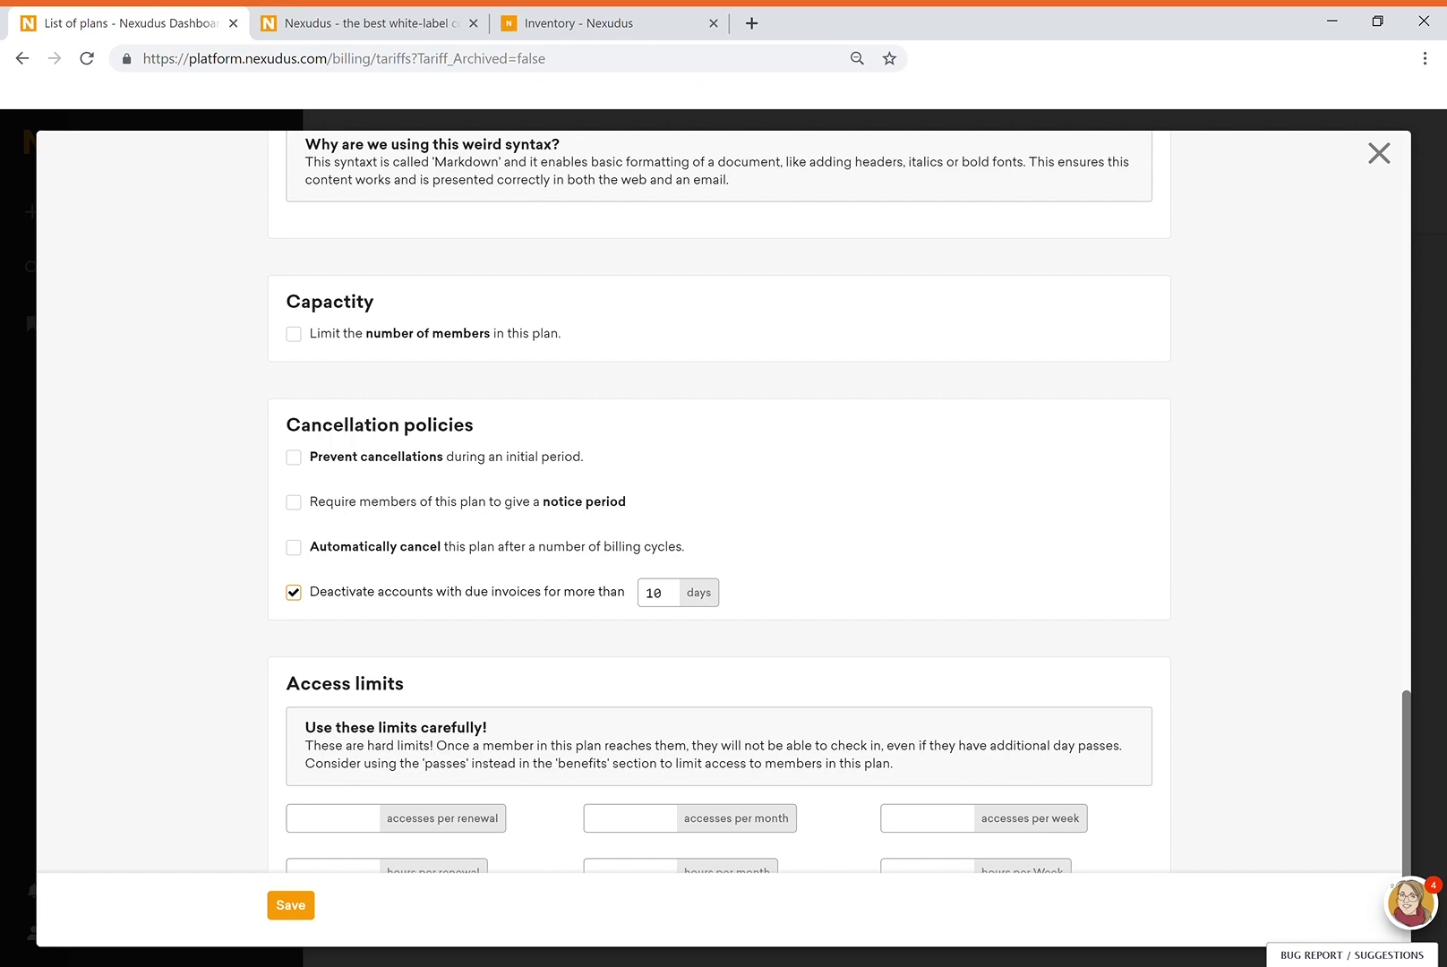
left_click(293, 593)
Try an access limit of 120 booking minutes per week, and clear the limit again.
scroll(294, 593, "down", 1)
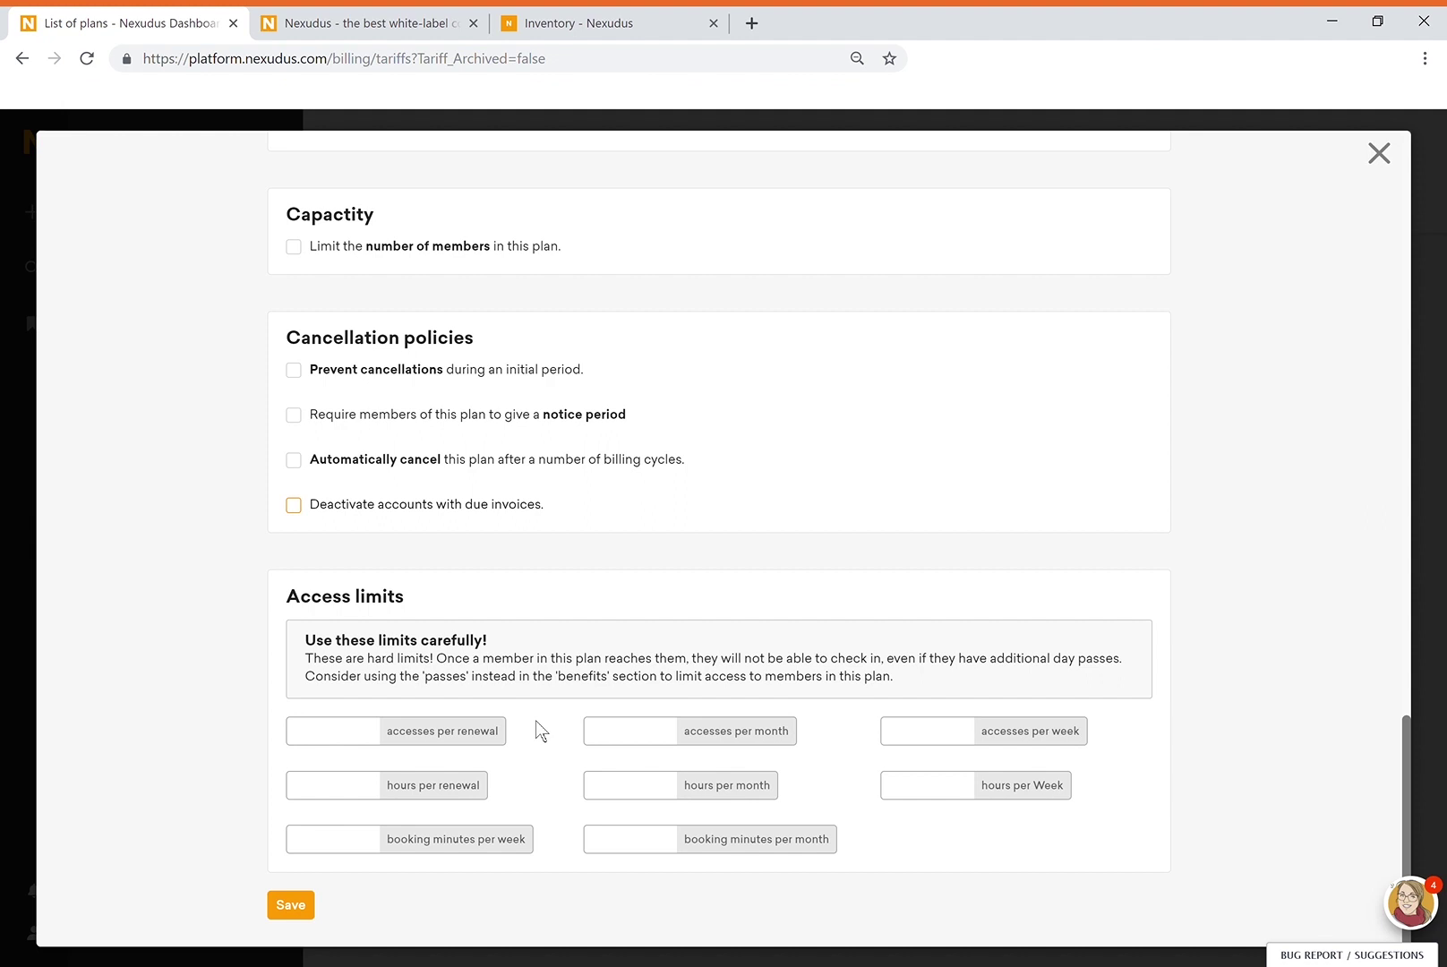
left_click(352, 845)
type("1")
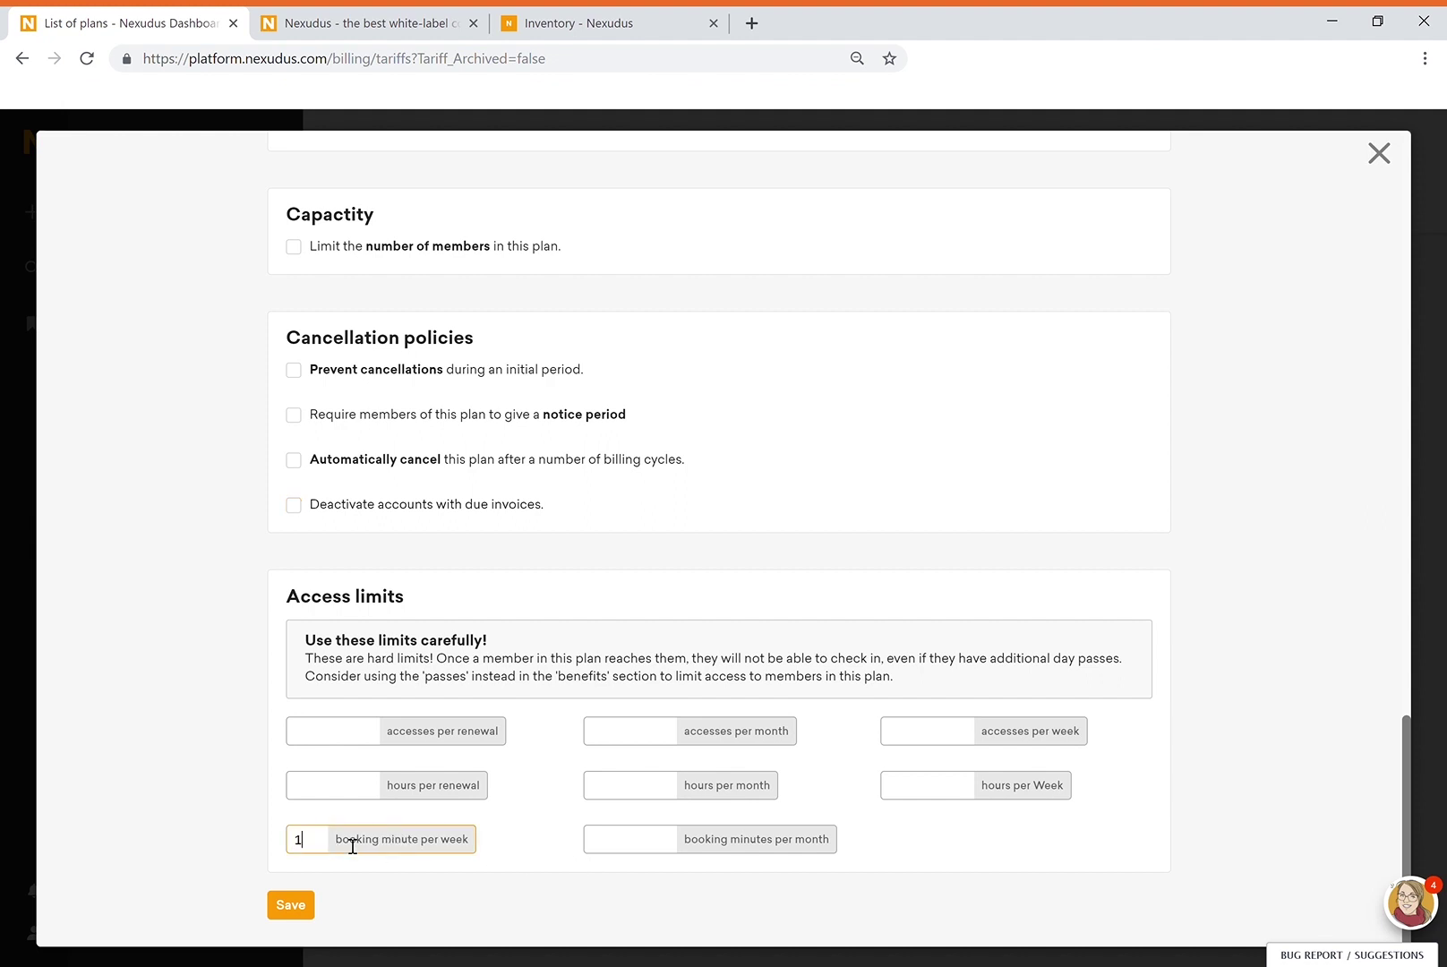
type("20")
double_click(297, 846)
key("BackSpace")
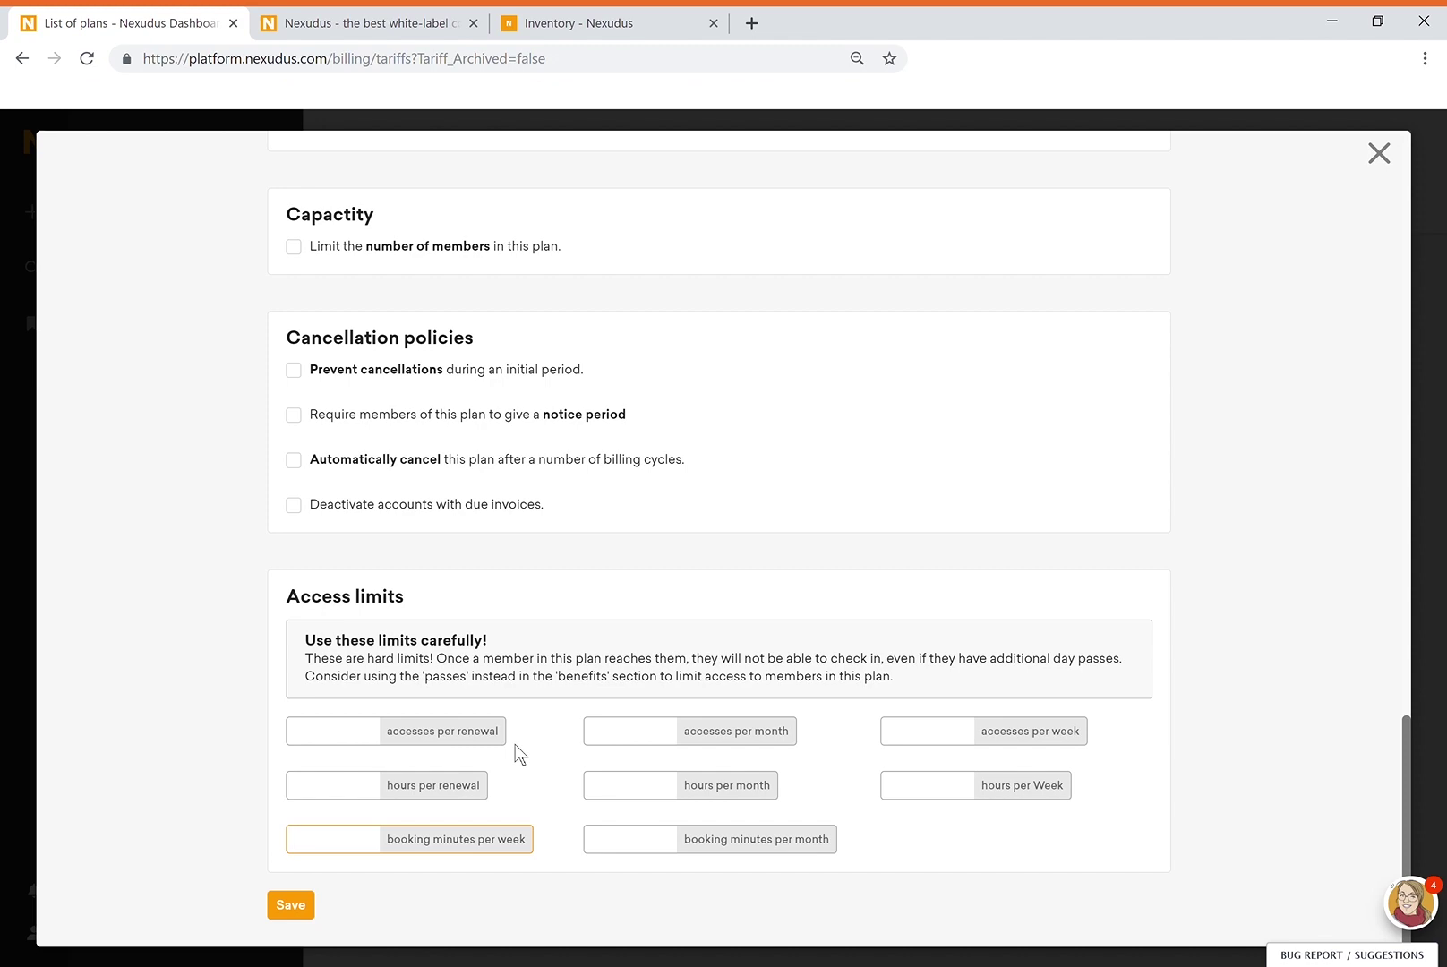
Review the plan's details, pricing, billing and policy sections, and save the new Virtual Office plan.
scroll(514, 745, "up", 3)
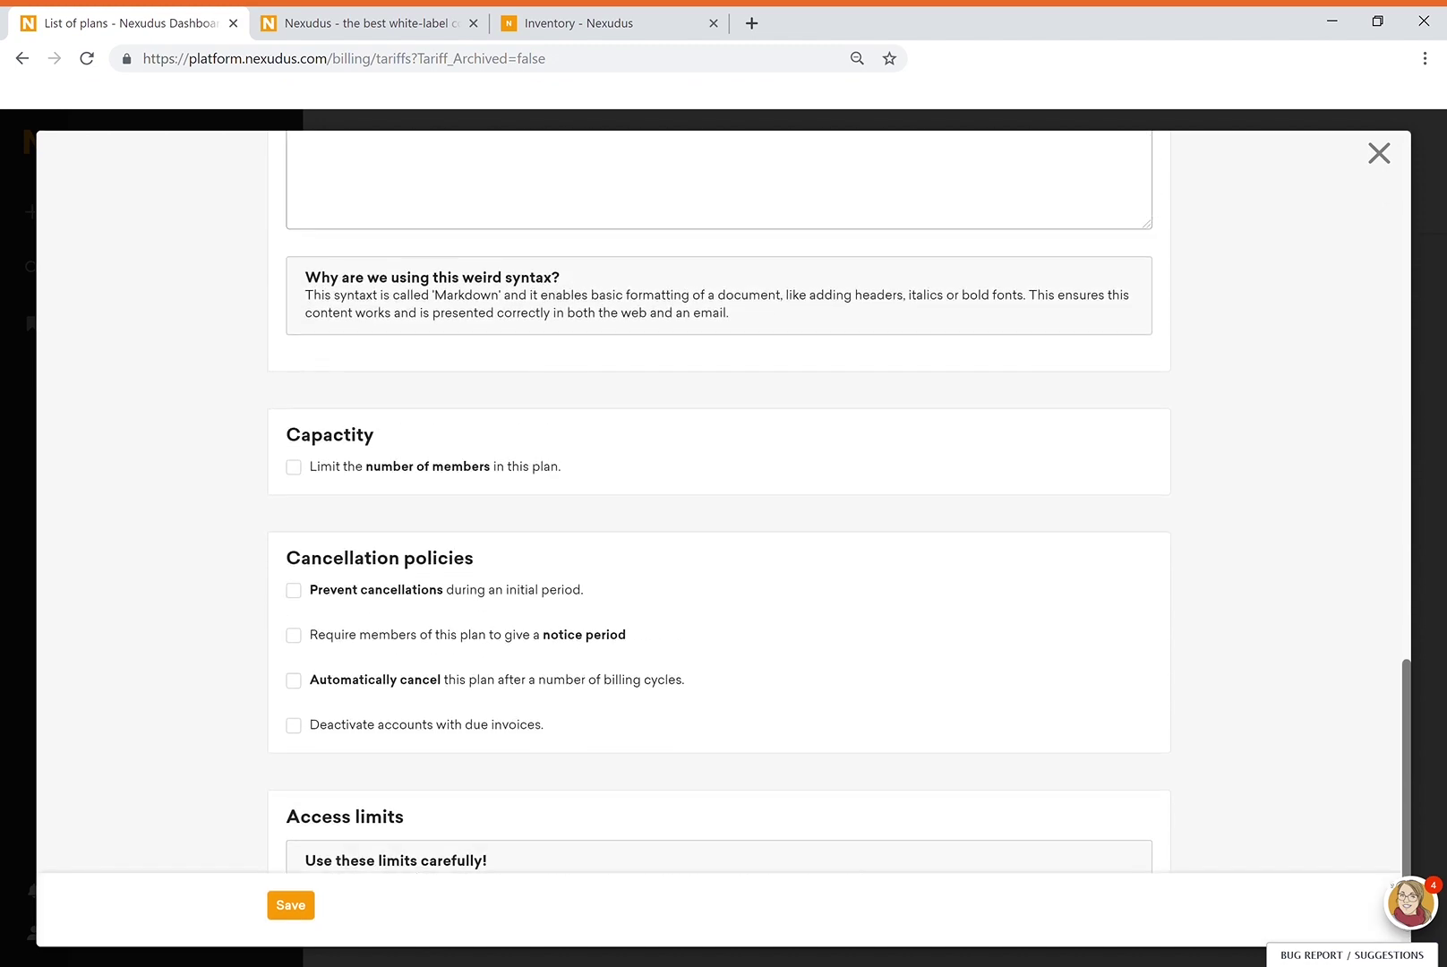
scroll(514, 744, "up", 10)
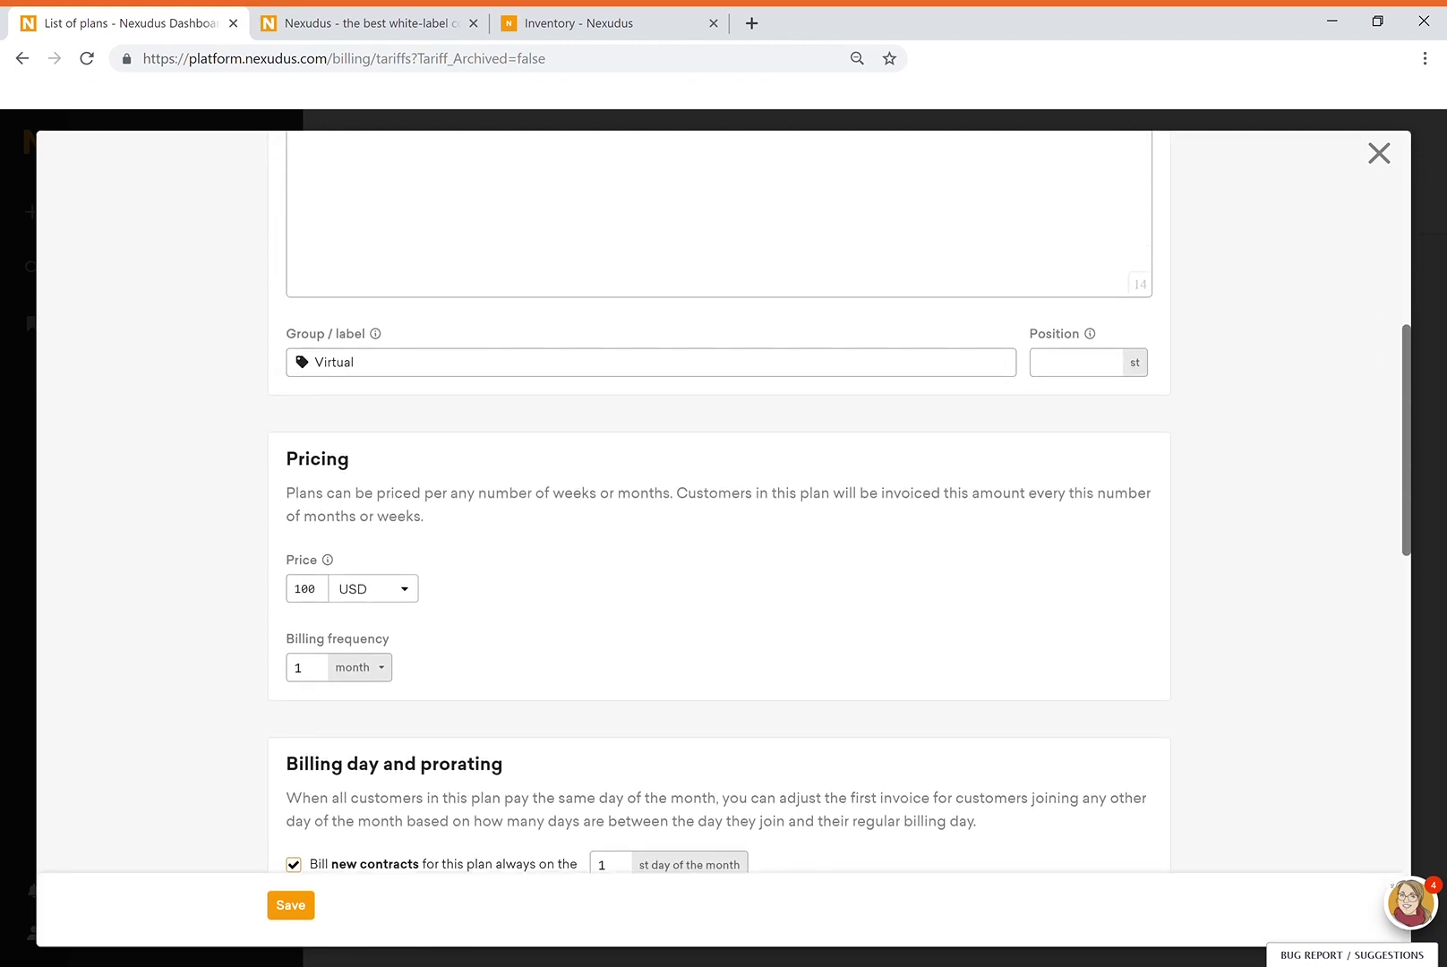
scroll(717, 501, "up", 8)
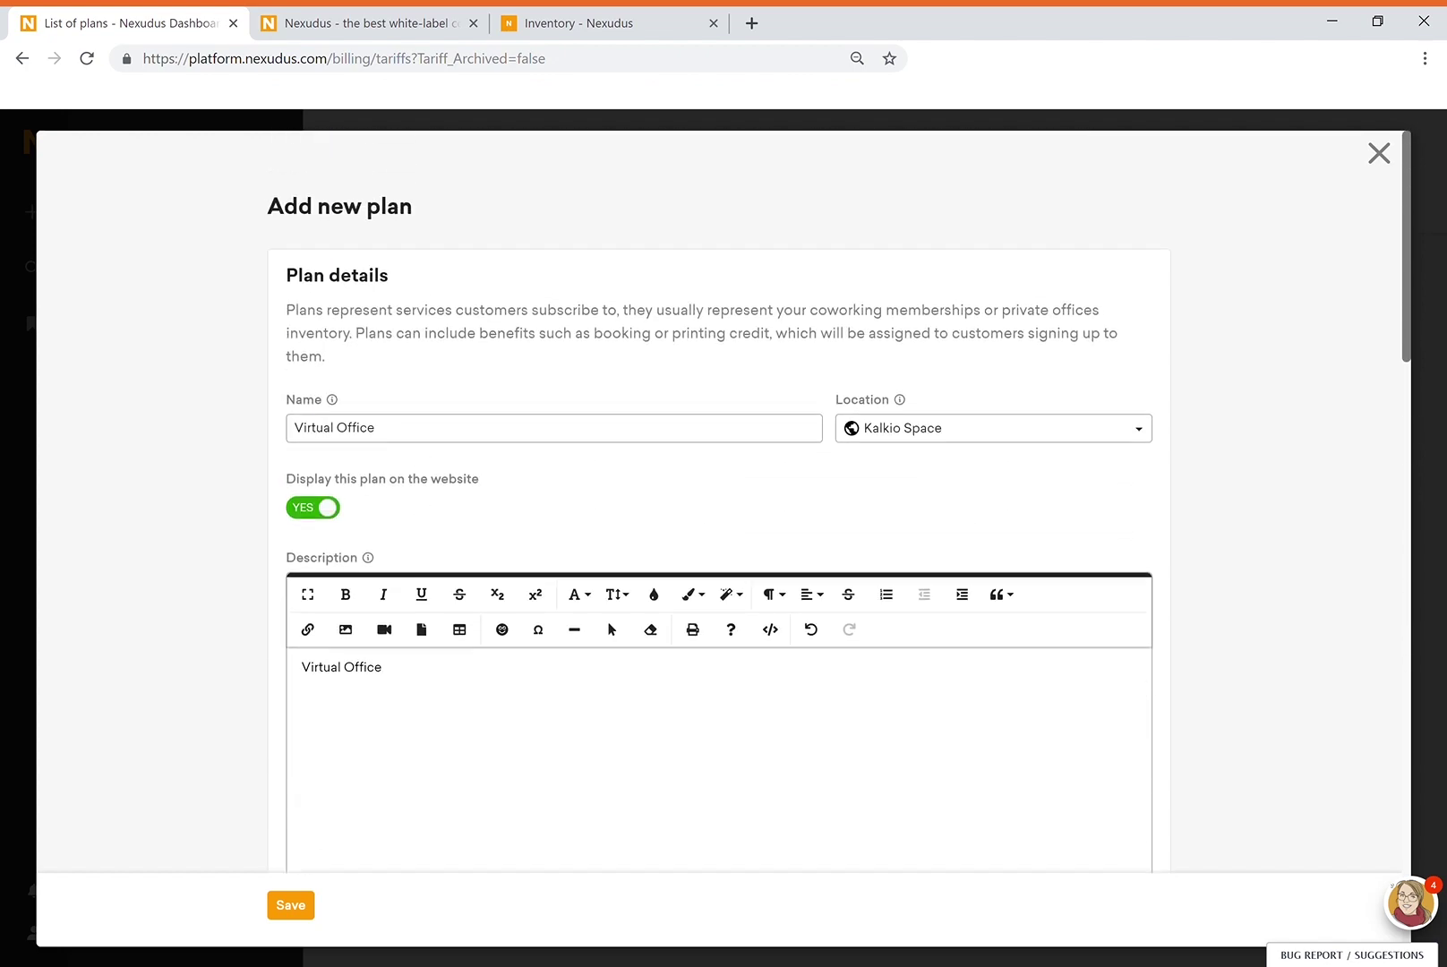
scroll(717, 501, "down", 10)
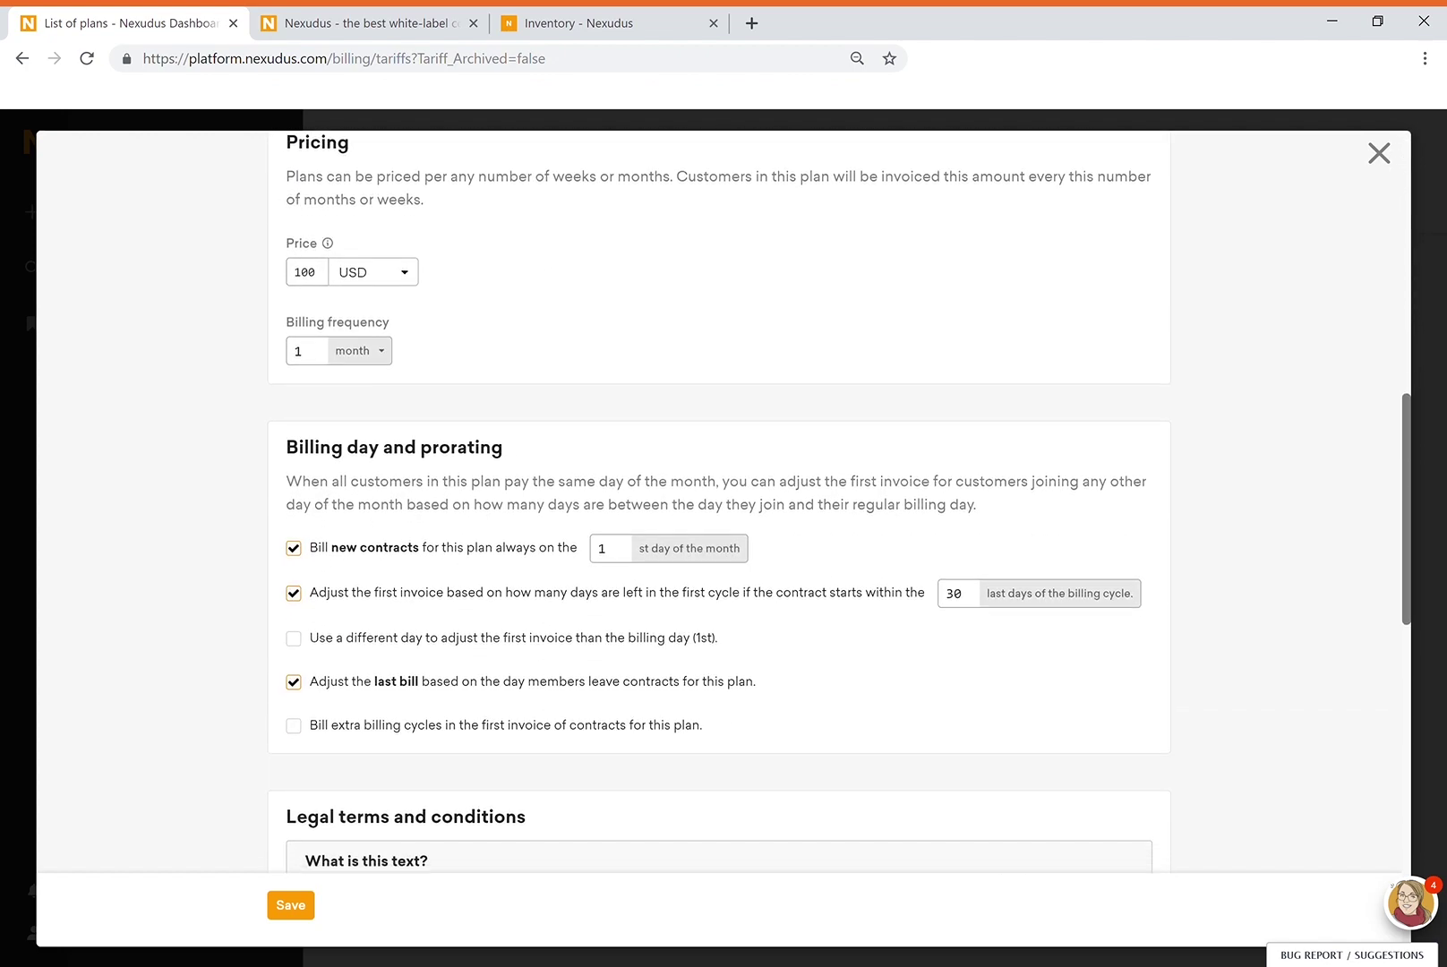
scroll(716, 501, "down", 12)
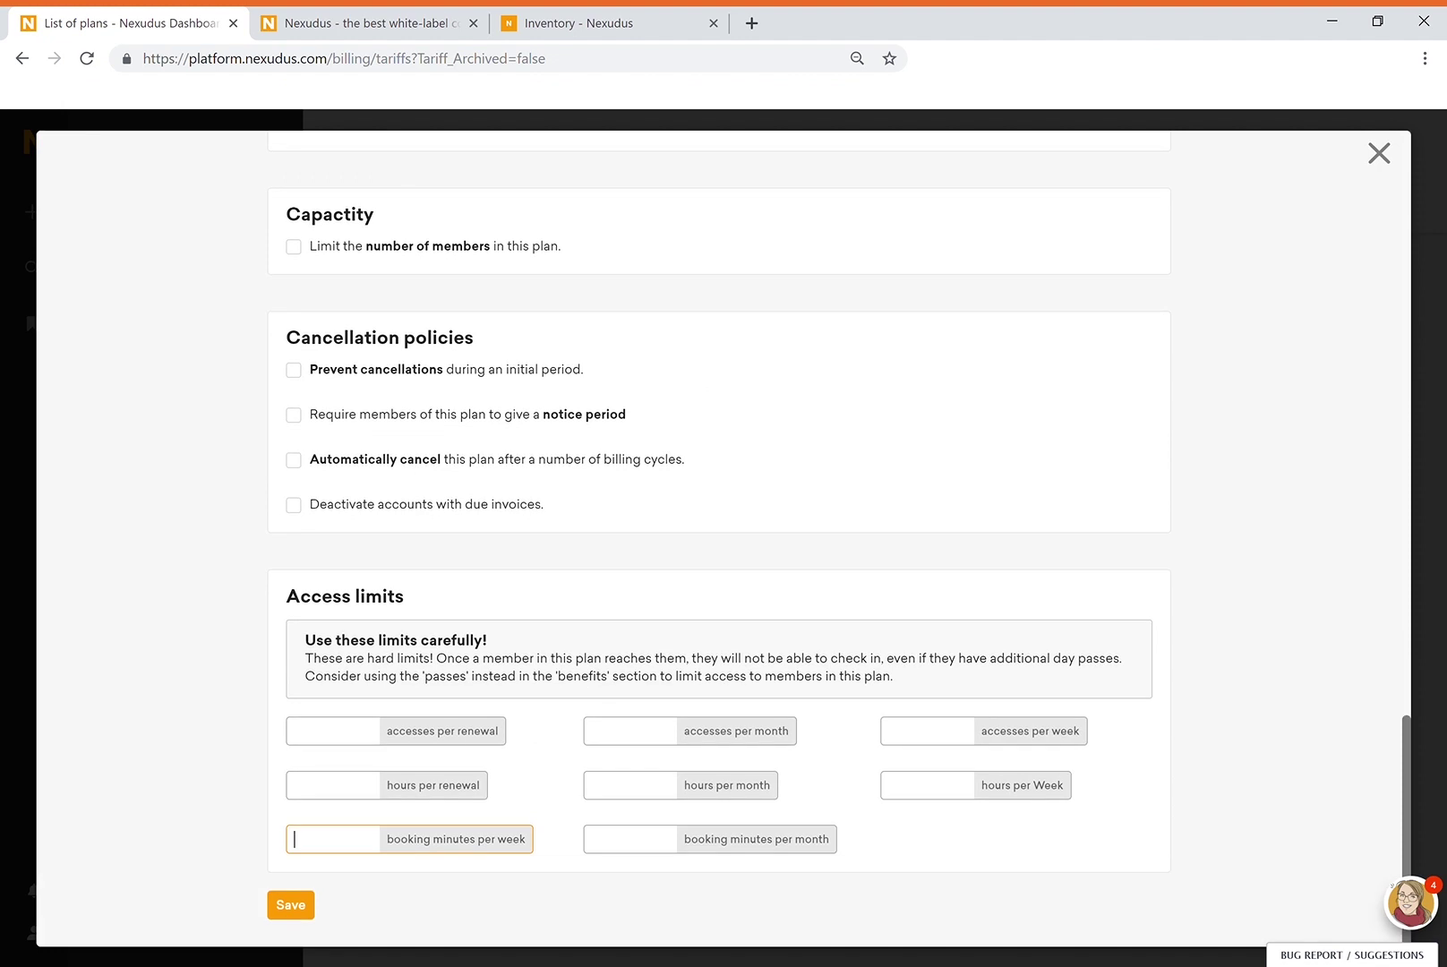
key("Return")
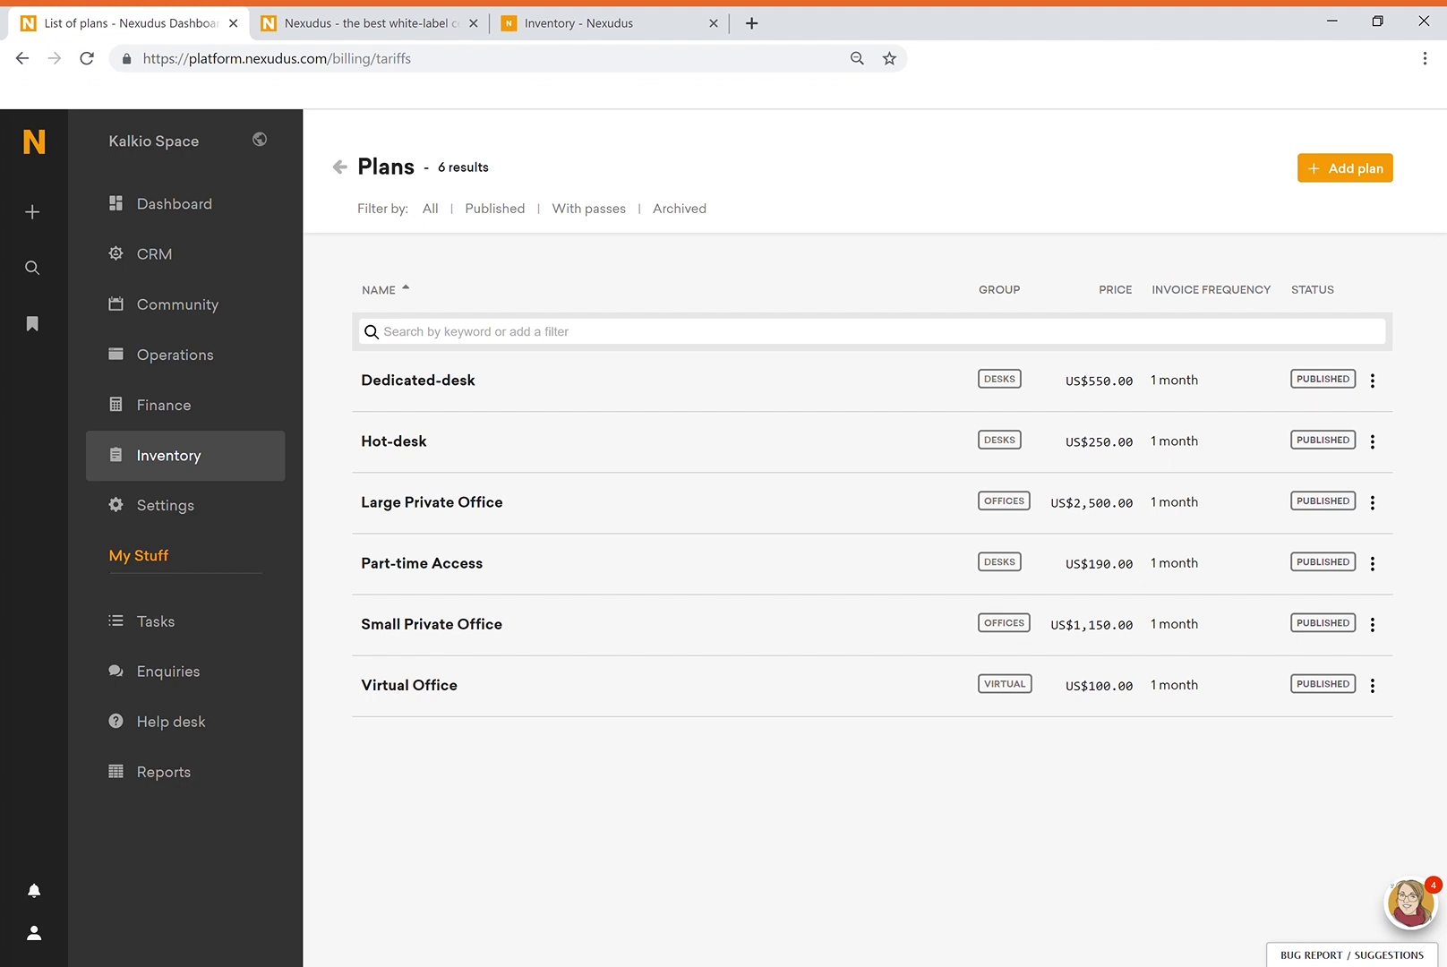
Switch to the Nexudus Inventory training page and highlight the "Create a plan." item in the topic list.
key("ctrl+Tab")
key("ctrl+Tab")
left_click(469, 530)
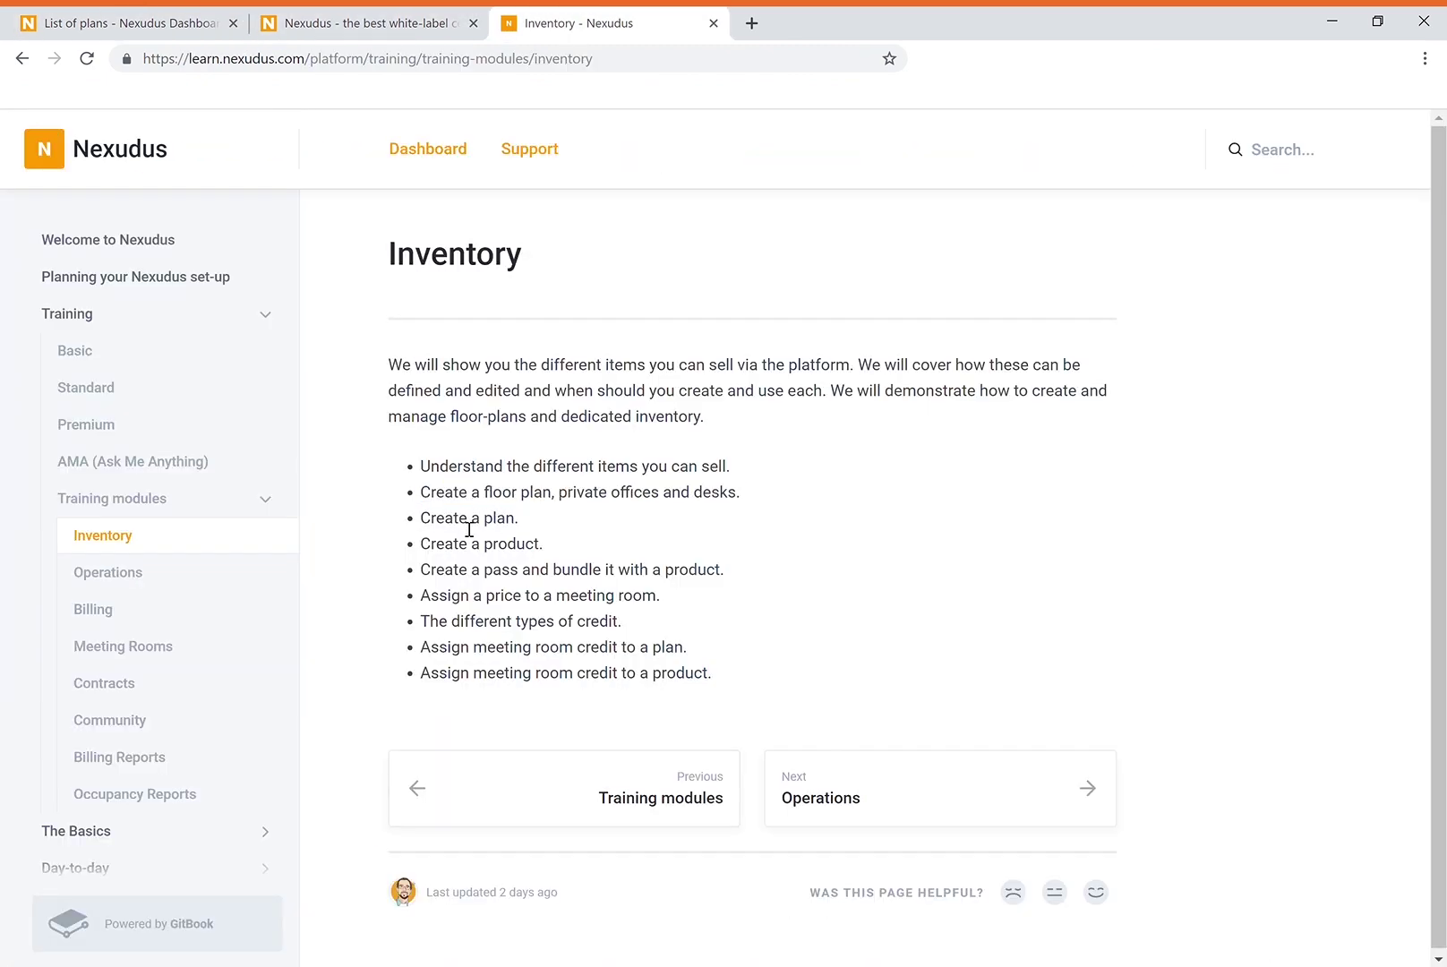
triple_click(469, 530)
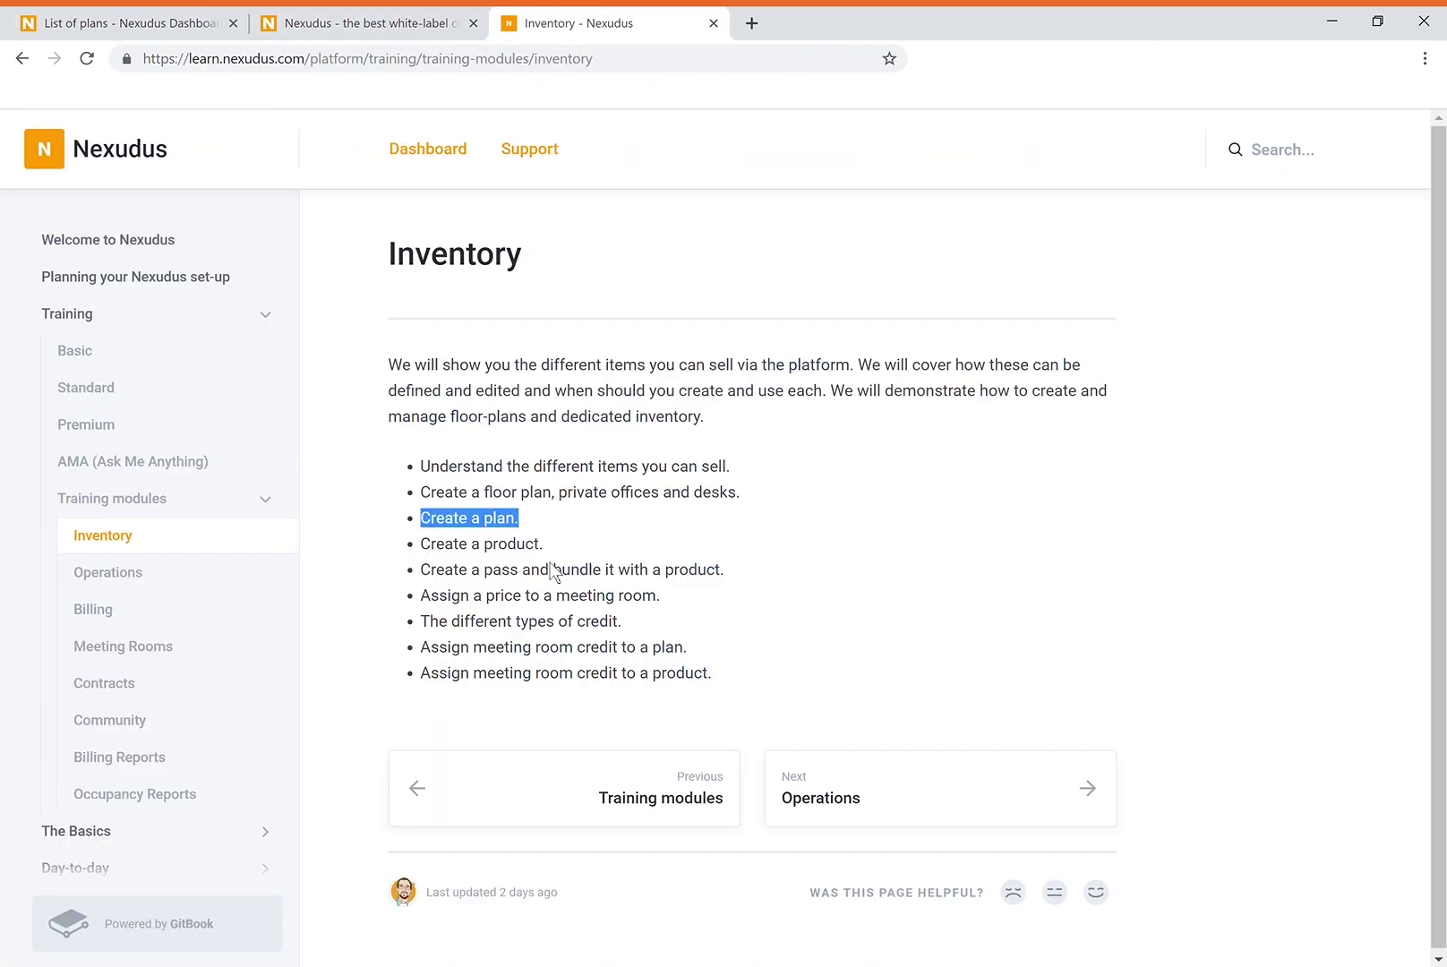
Switch to the Nexudus dashboard and start adding a new product in the inventory.
left_click(142, 26)
left_click(216, 472)
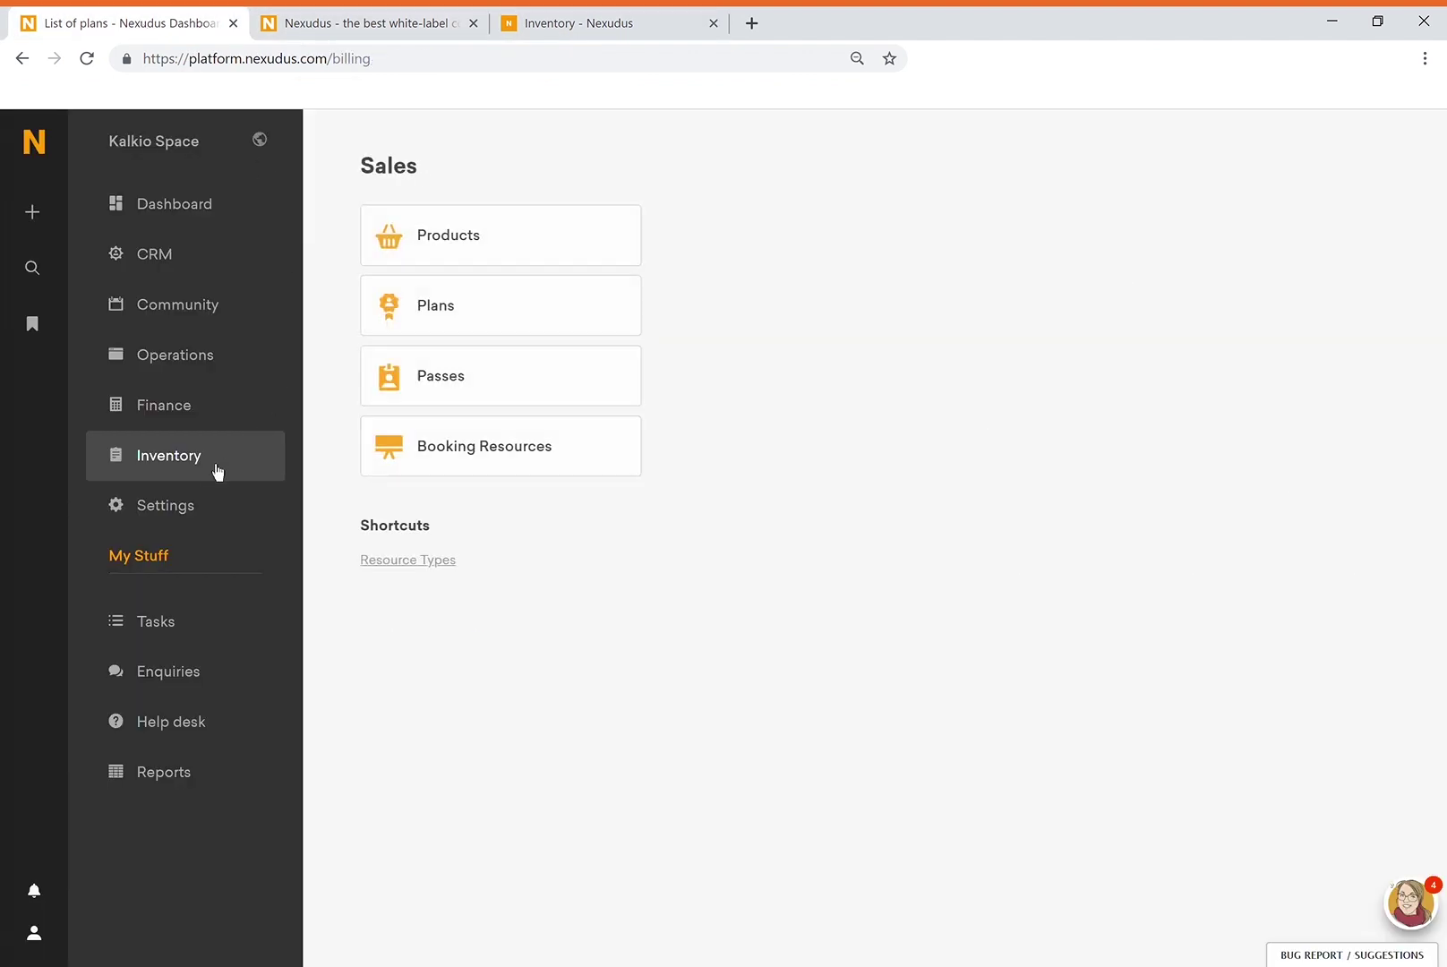
left_click(502, 260)
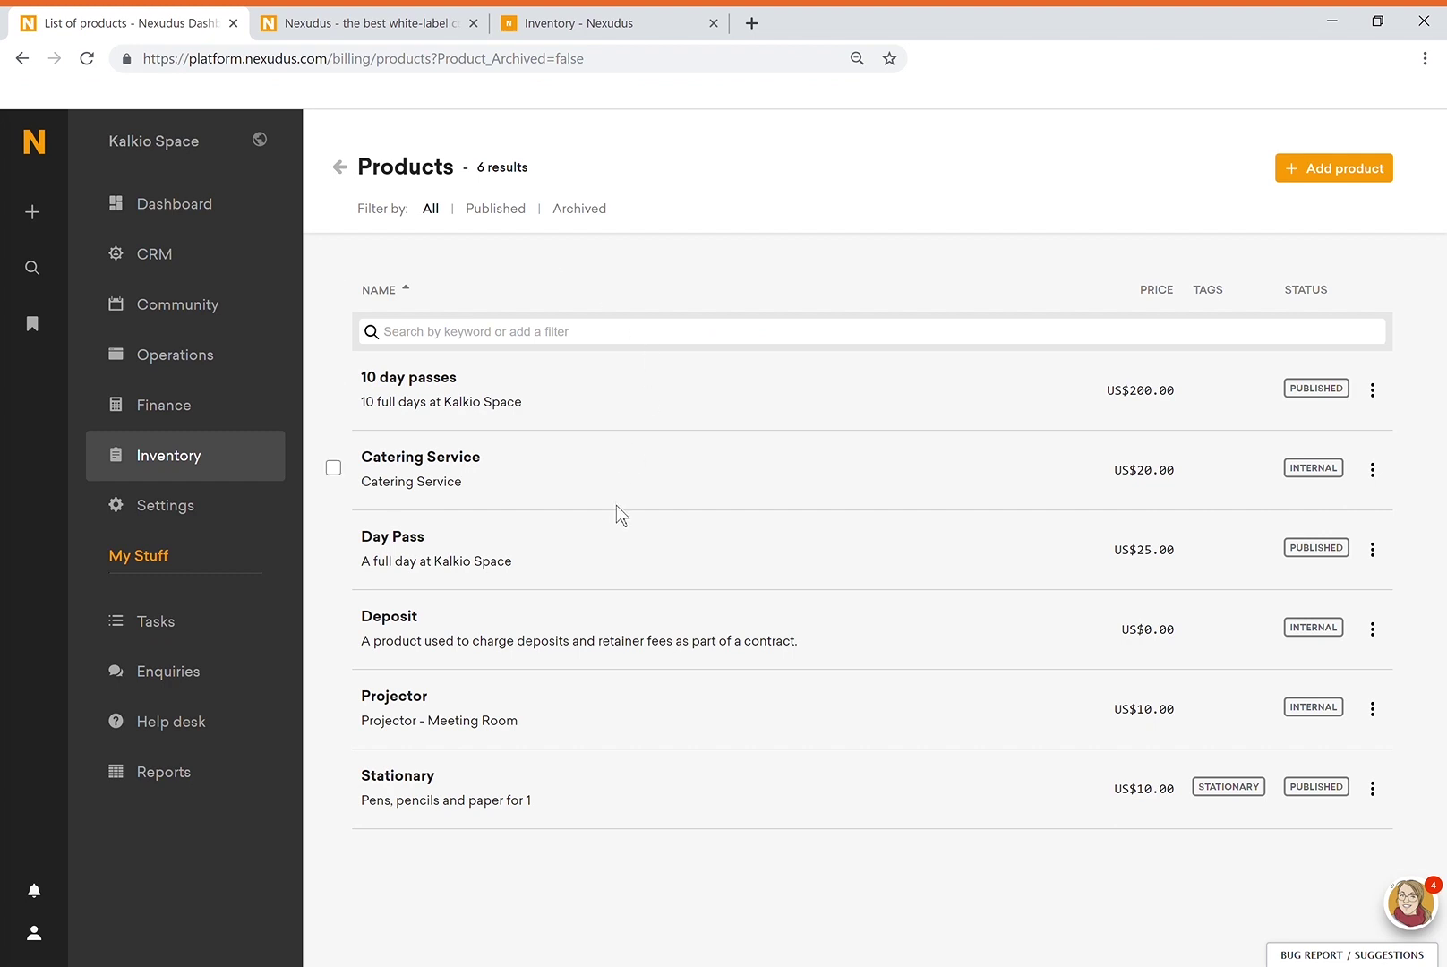
left_click(1342, 180)
Name and describe the product as "Parking Space", price it at 375 USD and display it on the website.
left_click(415, 380)
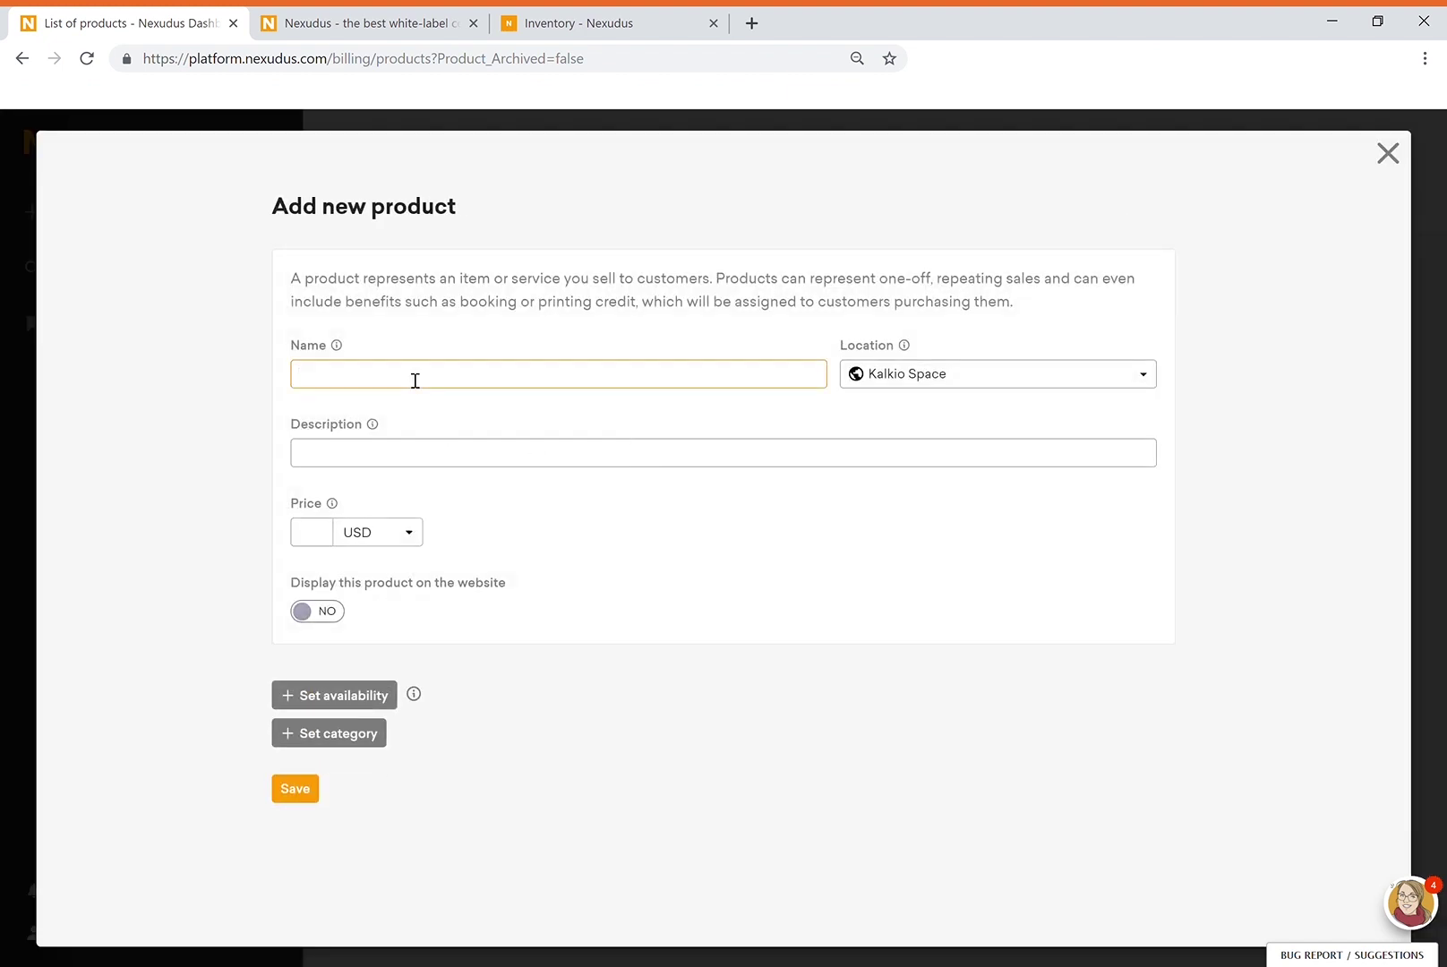
type("Parking Space")
key("Tab")
key("Tab")
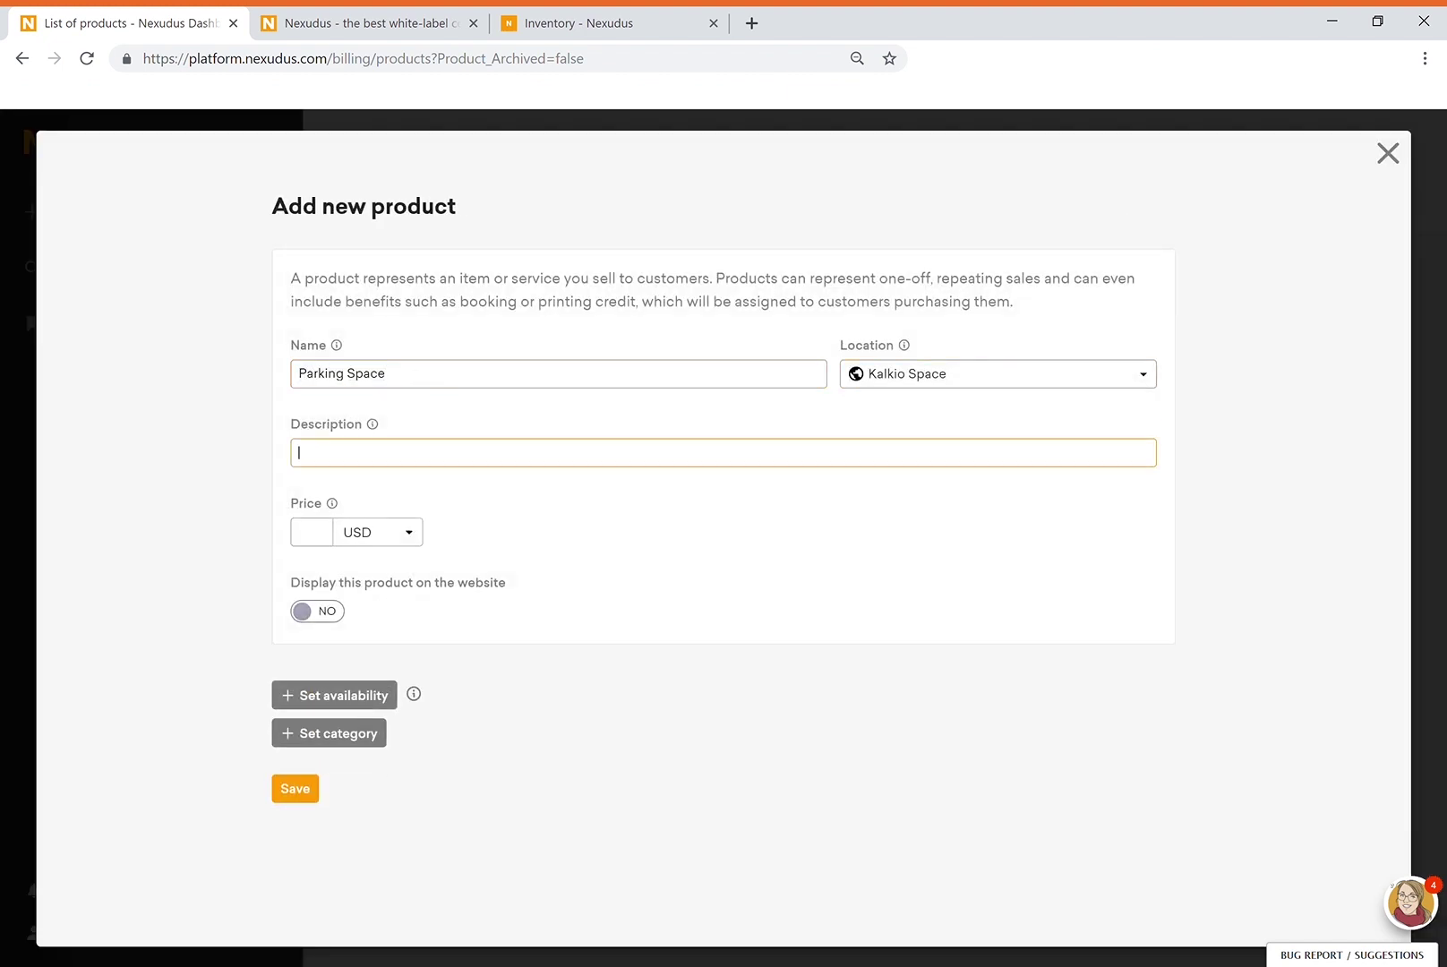
type("Parking Space")
key("Tab")
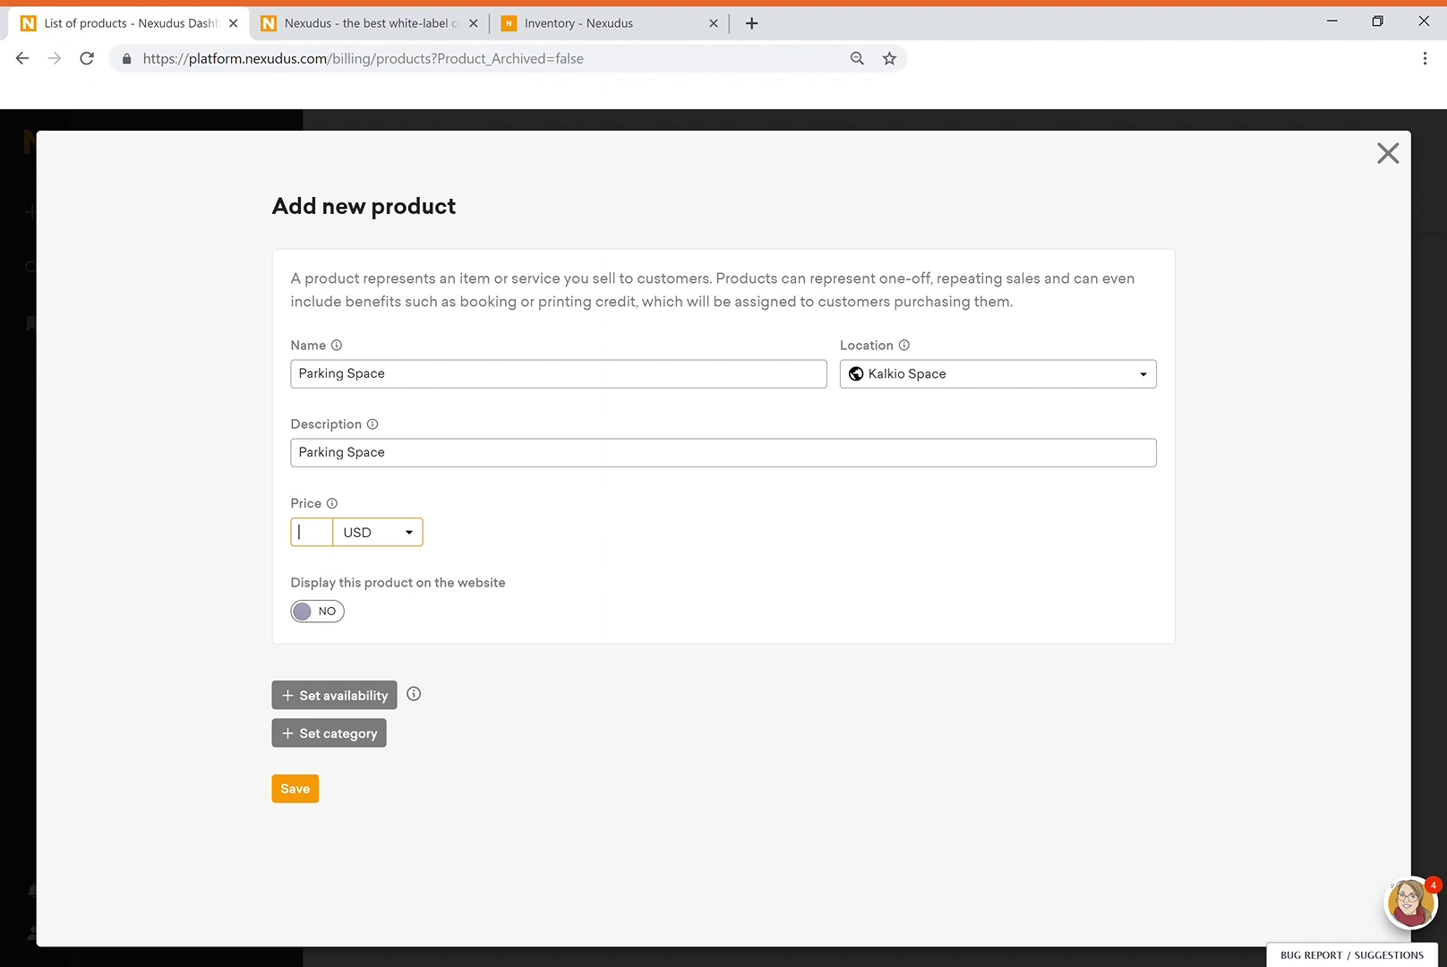
type("375")
left_click(317, 611)
Make the product available to all customers as both a recurrent and one-off purchase, and save it.
left_click(334, 695)
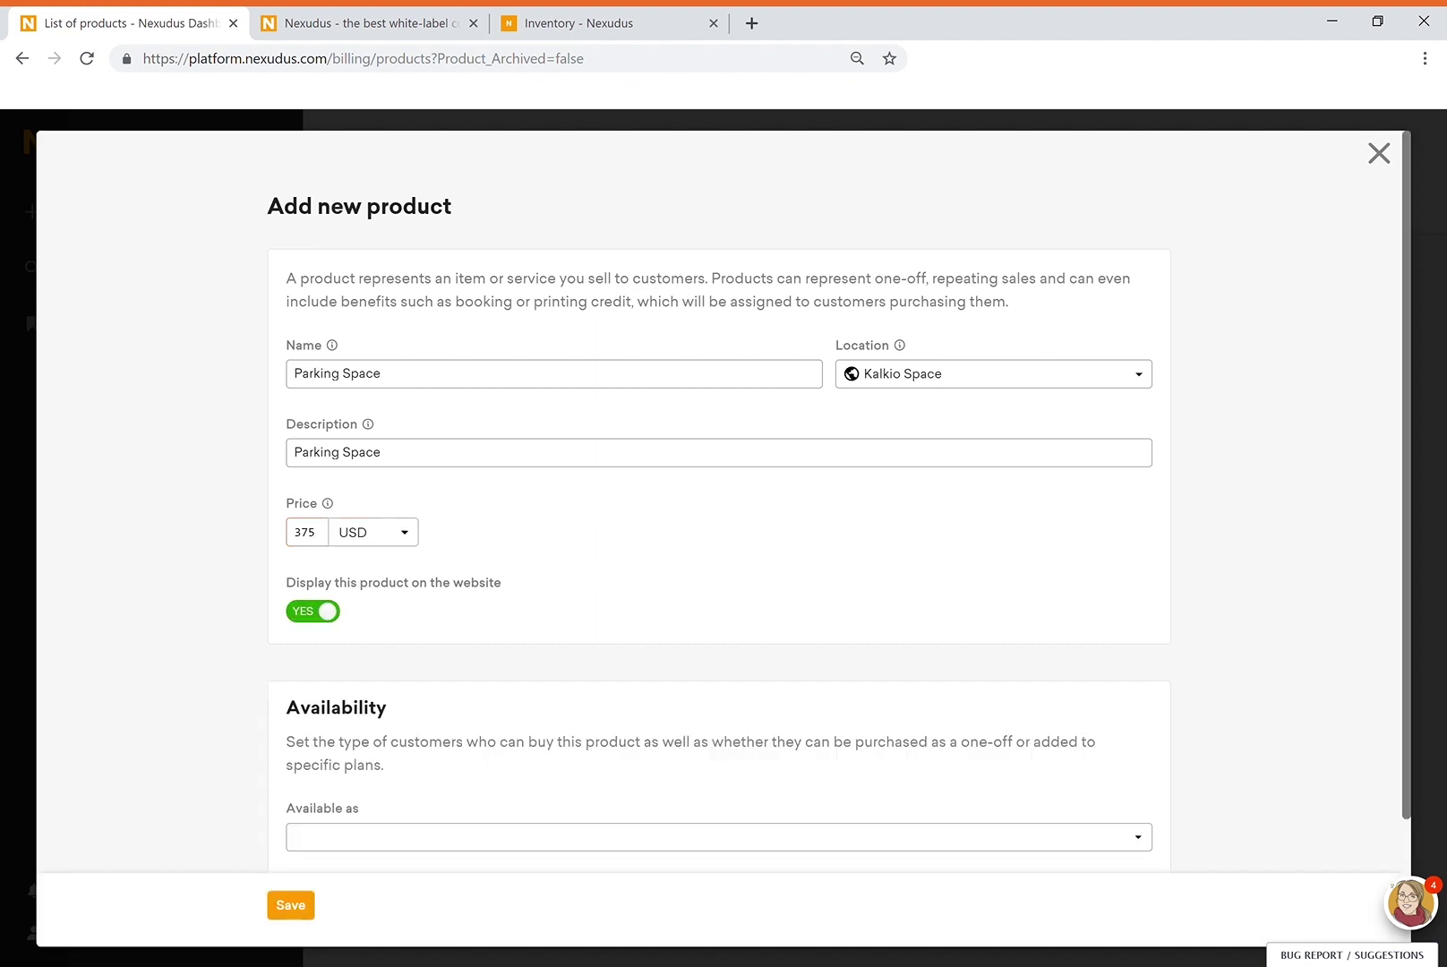
scroll(334, 695, "down", 2)
left_click(716, 686)
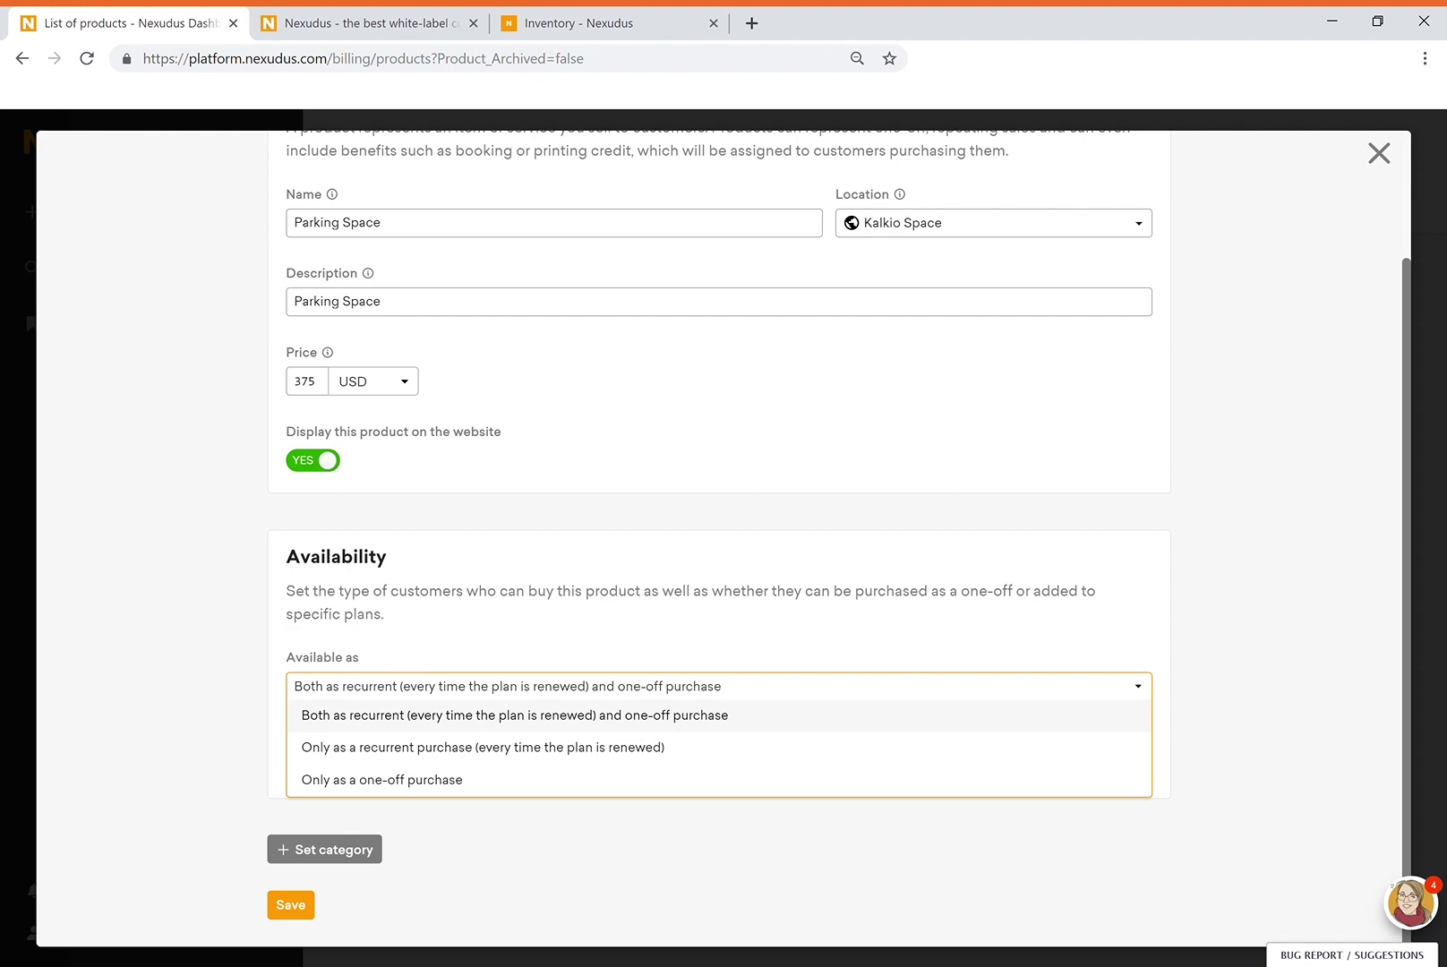
key("Return")
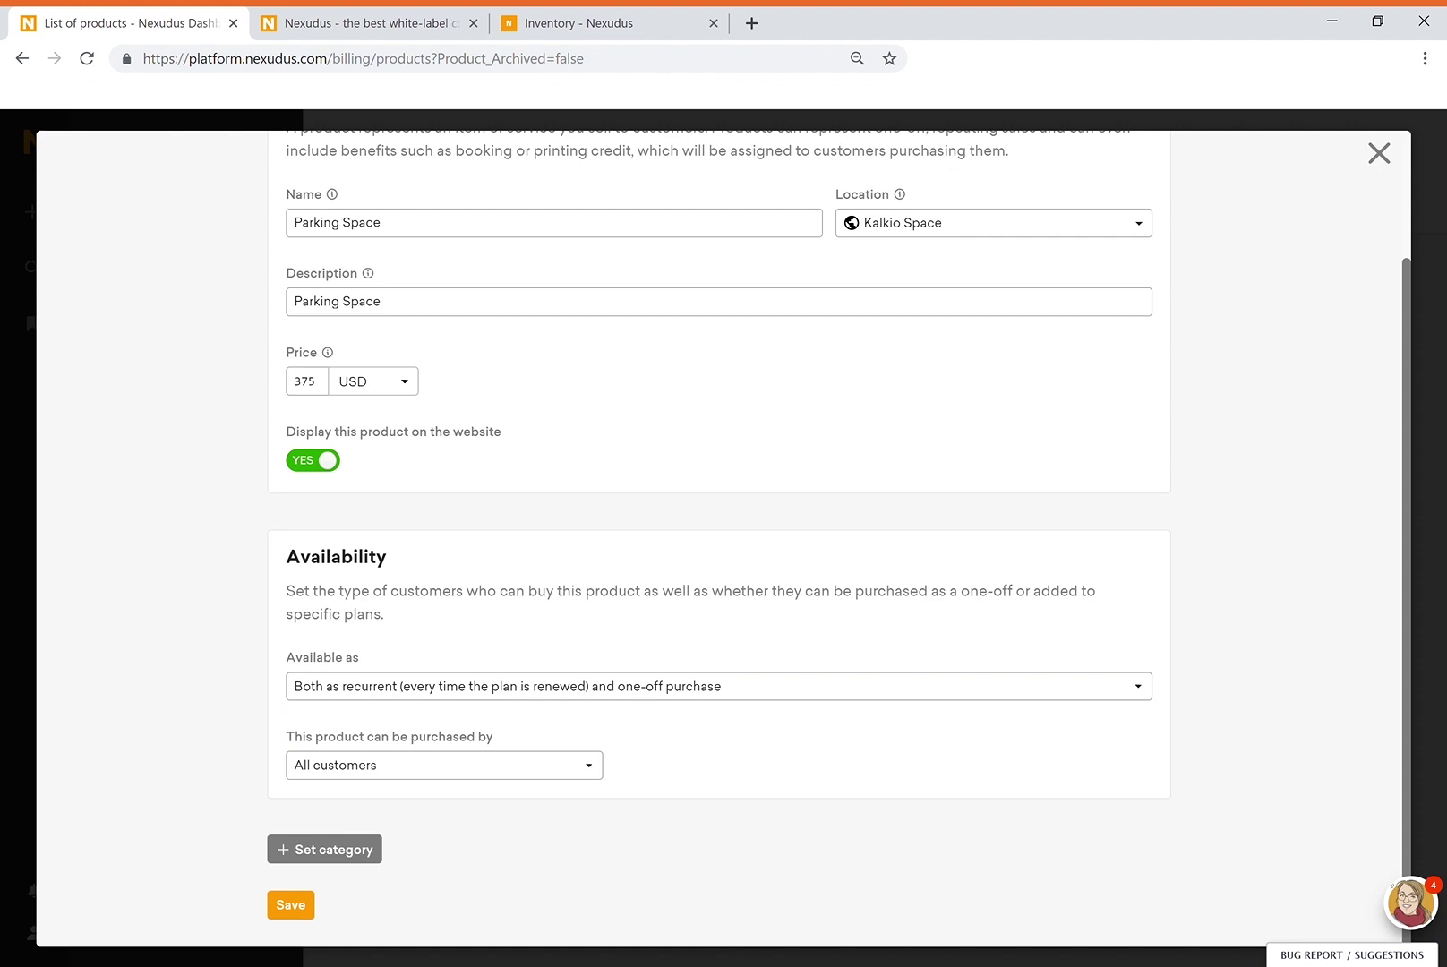
key("Tab")
key("Return")
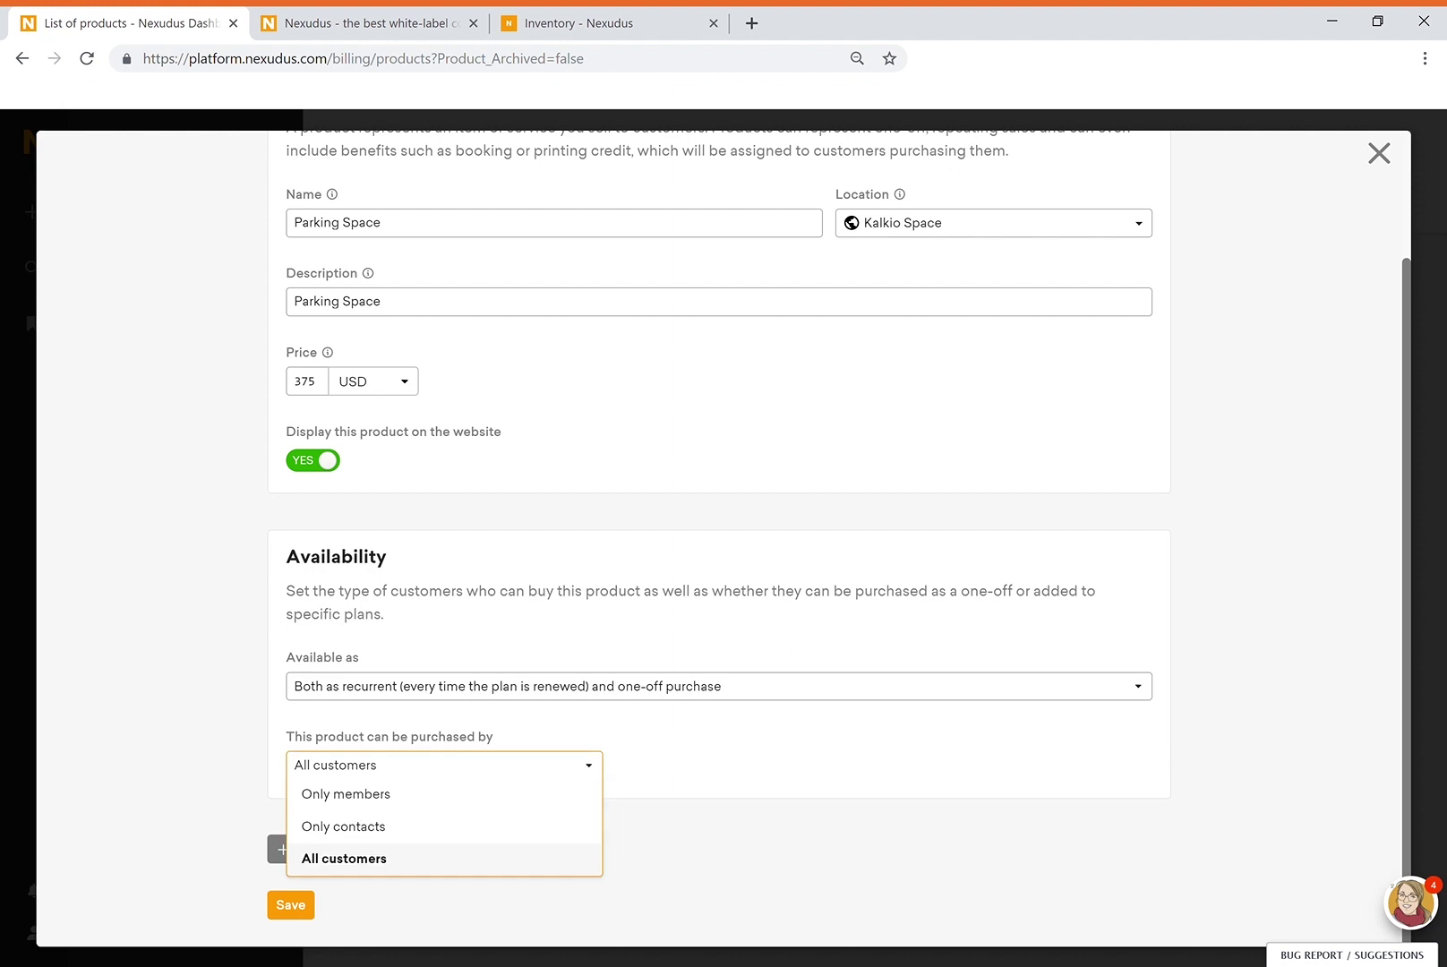
key("Down")
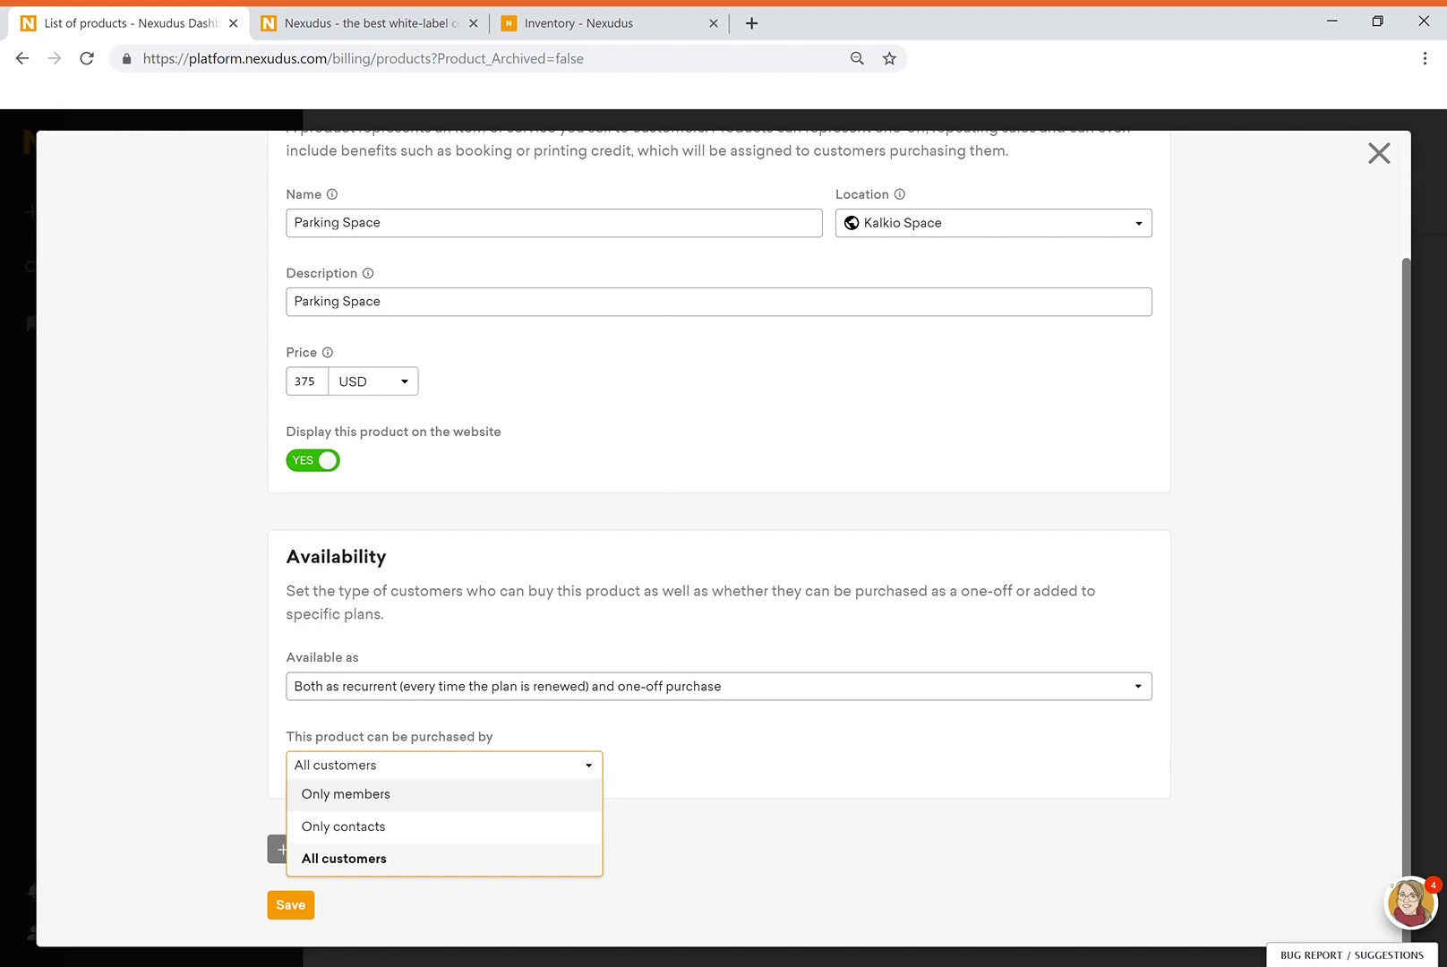
key("Escape")
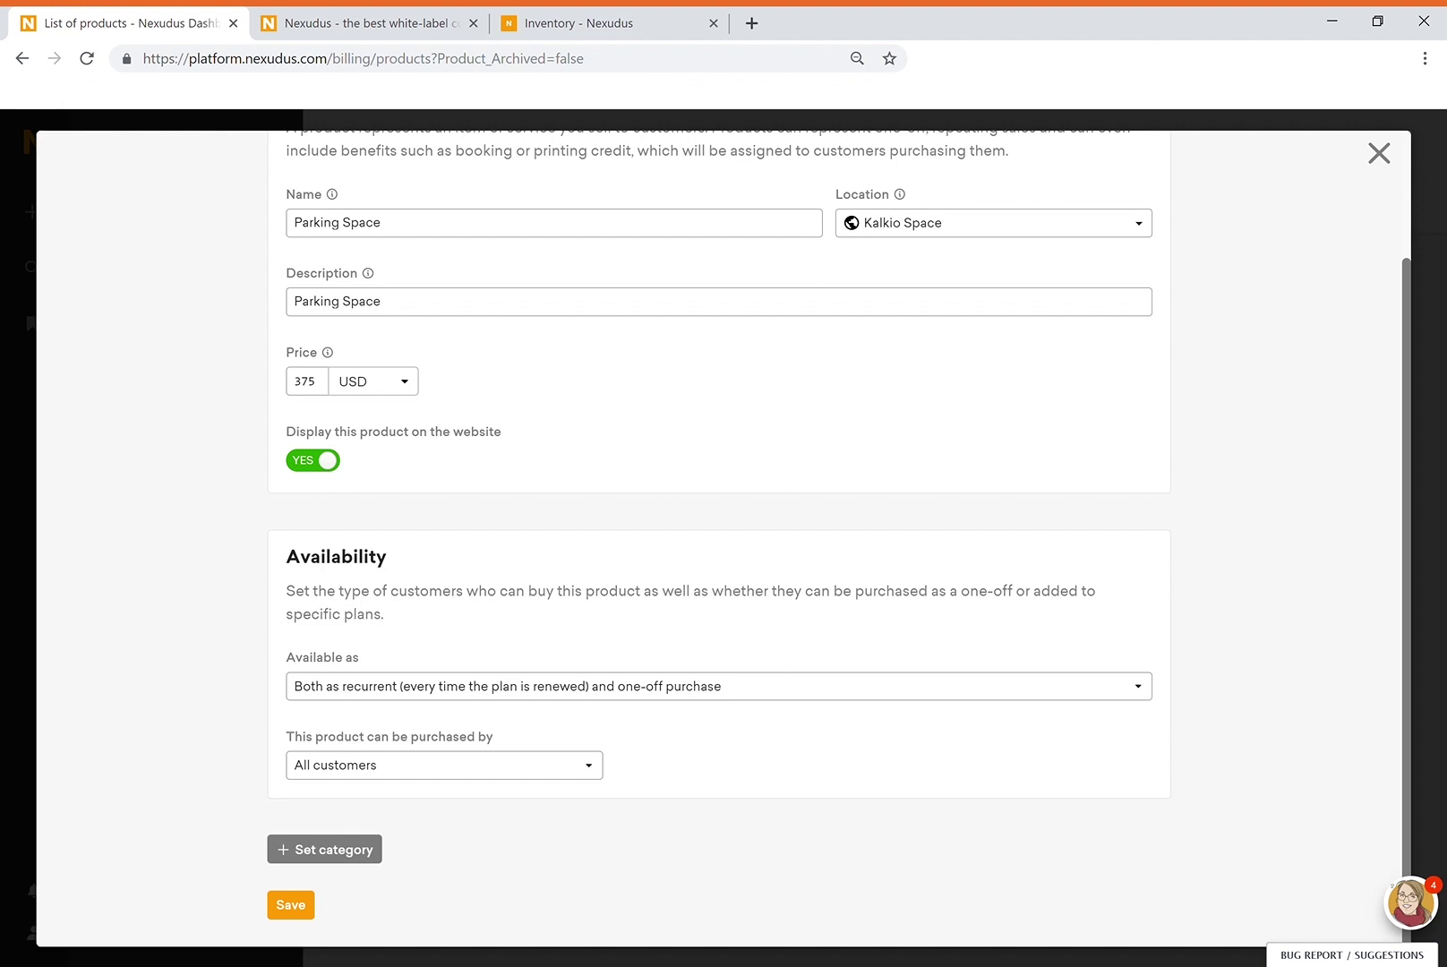
key("Return")
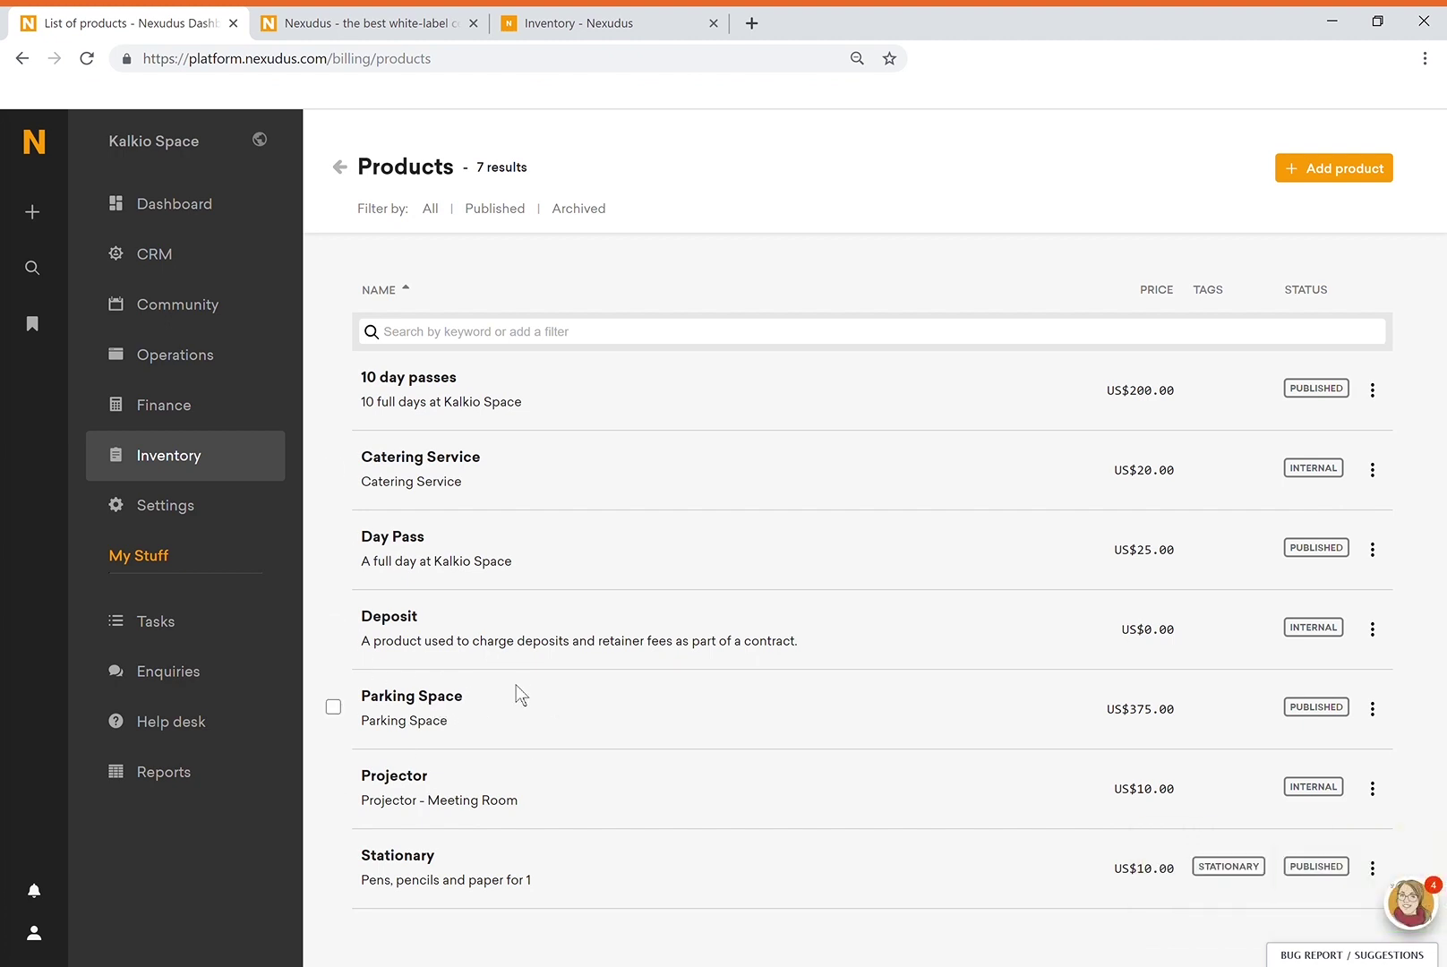
Highlight the Parking Space price, and highlight "Create a pass and bundle it with a product." on the Inventory training page.
triple_click(1152, 717)
key("ctrl+shift+Tab")
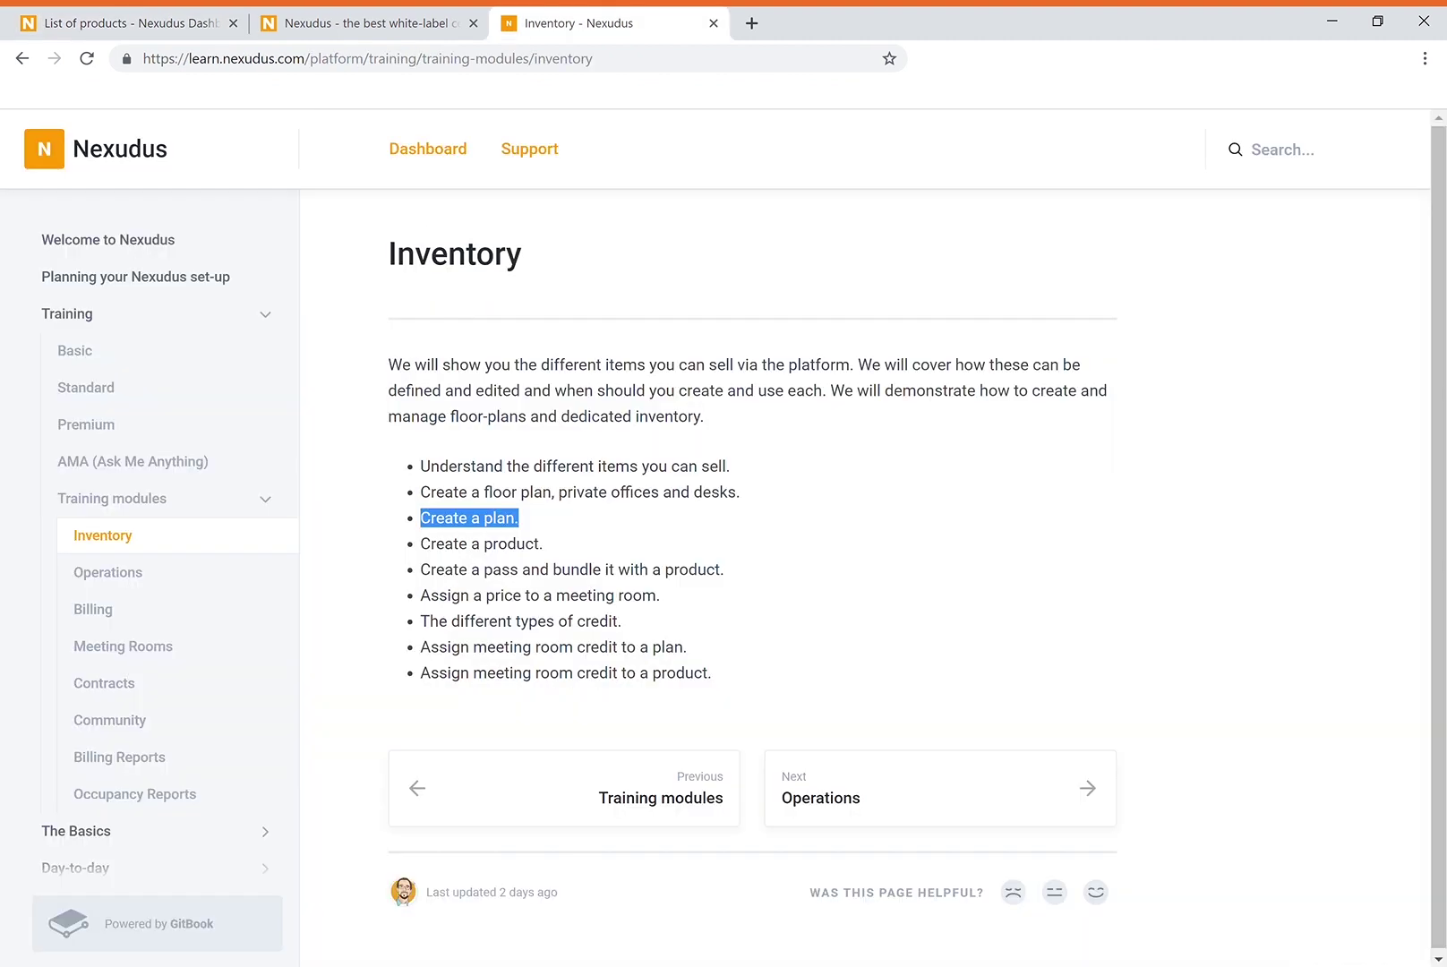
triple_click(475, 575)
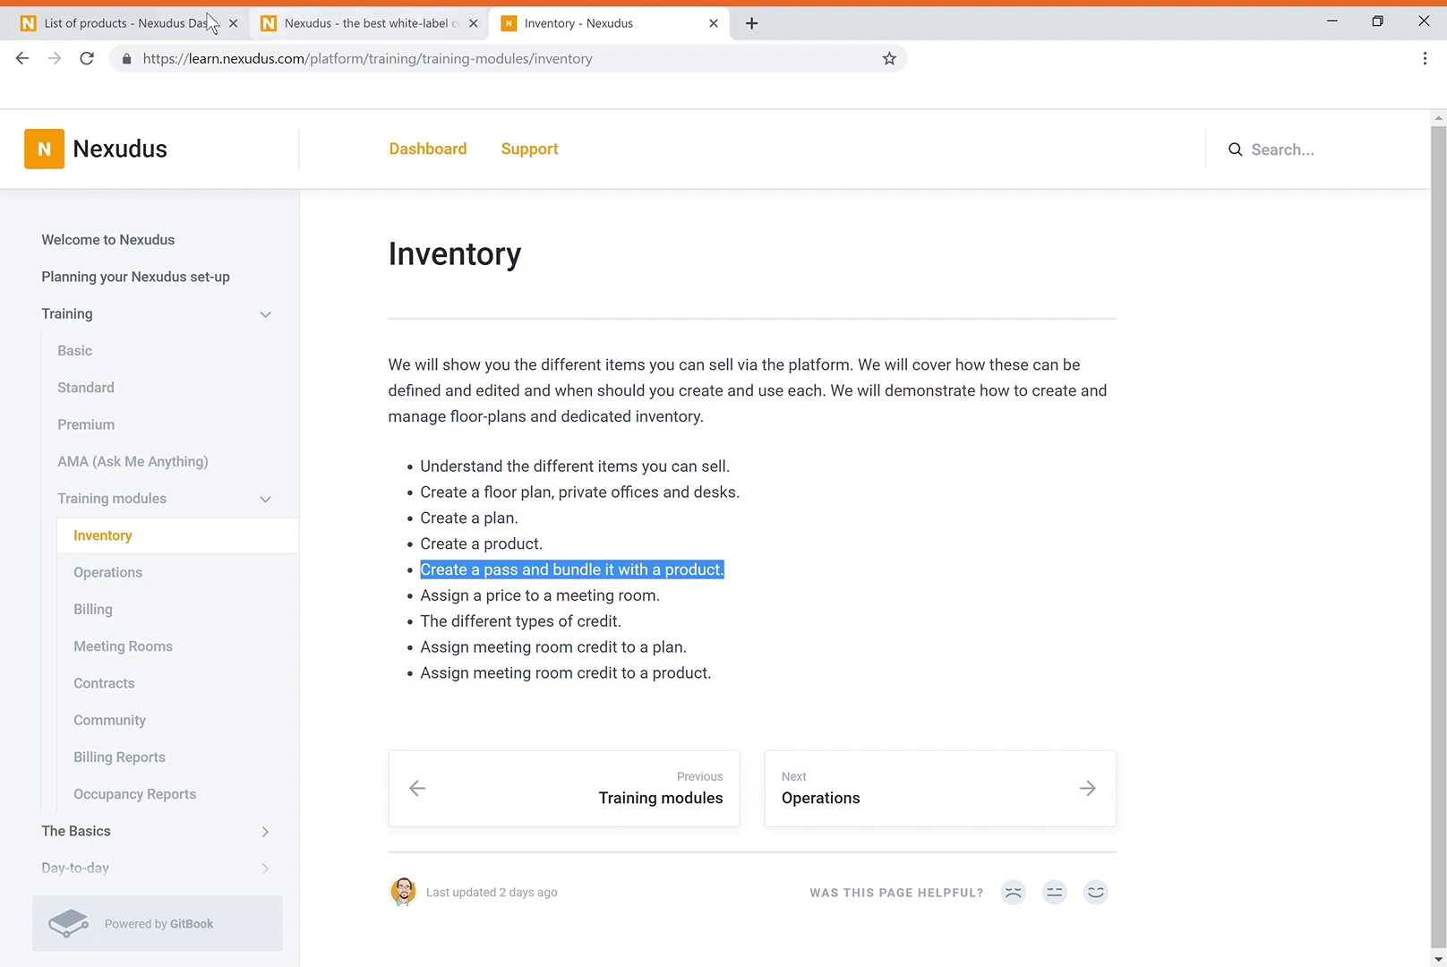
Switch to the Nexudus dashboard and start a new inventory pass named "Weekend Pass" with a unit price of 75 USD.
left_click(179, 23)
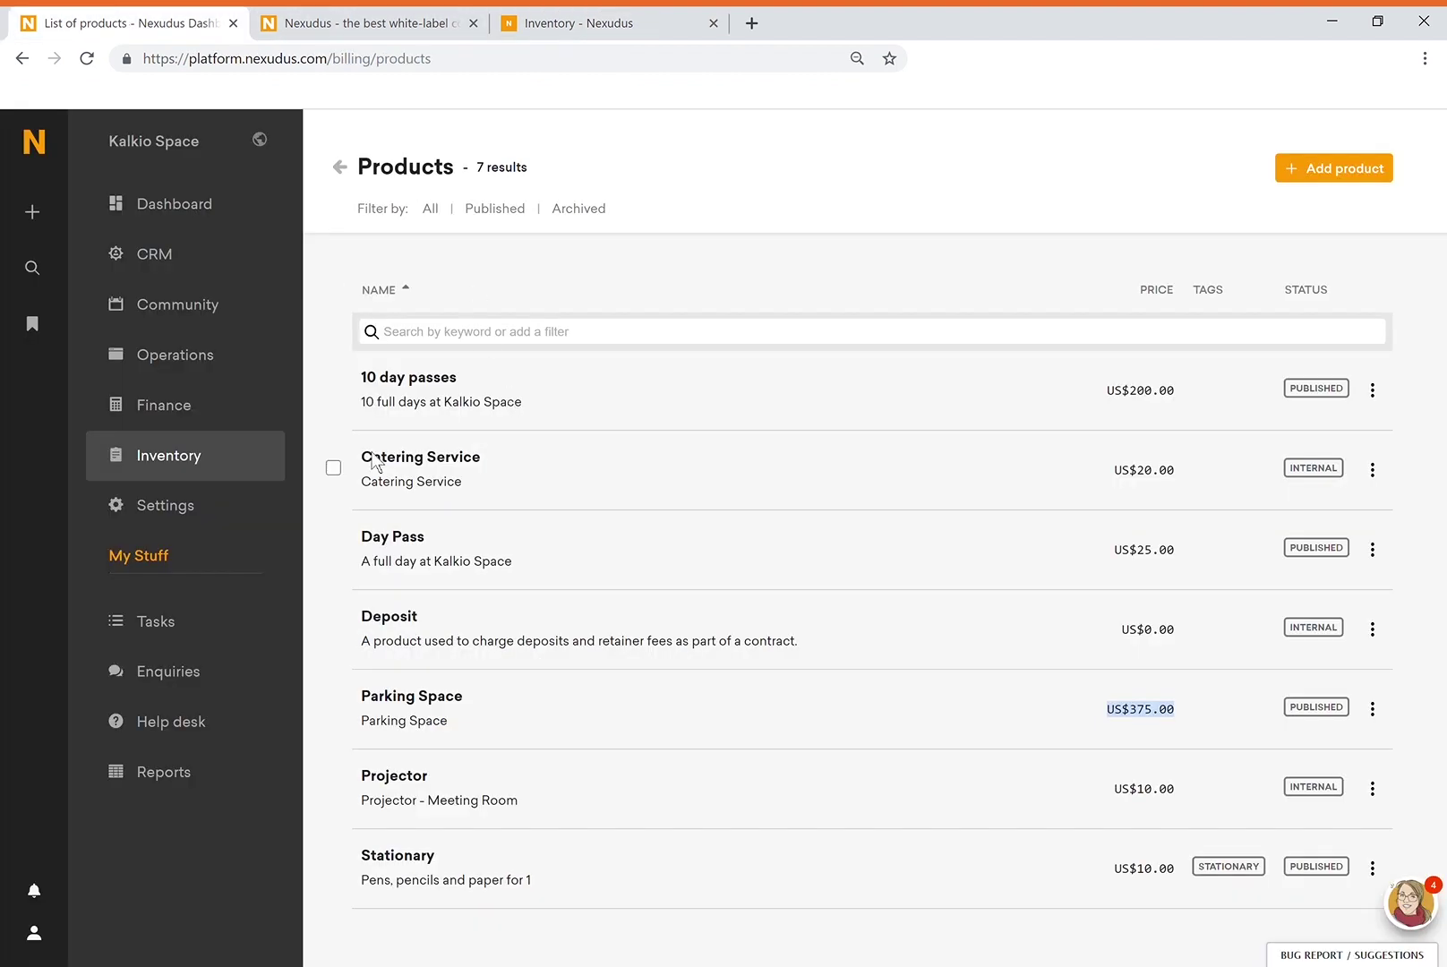
left_click(223, 479)
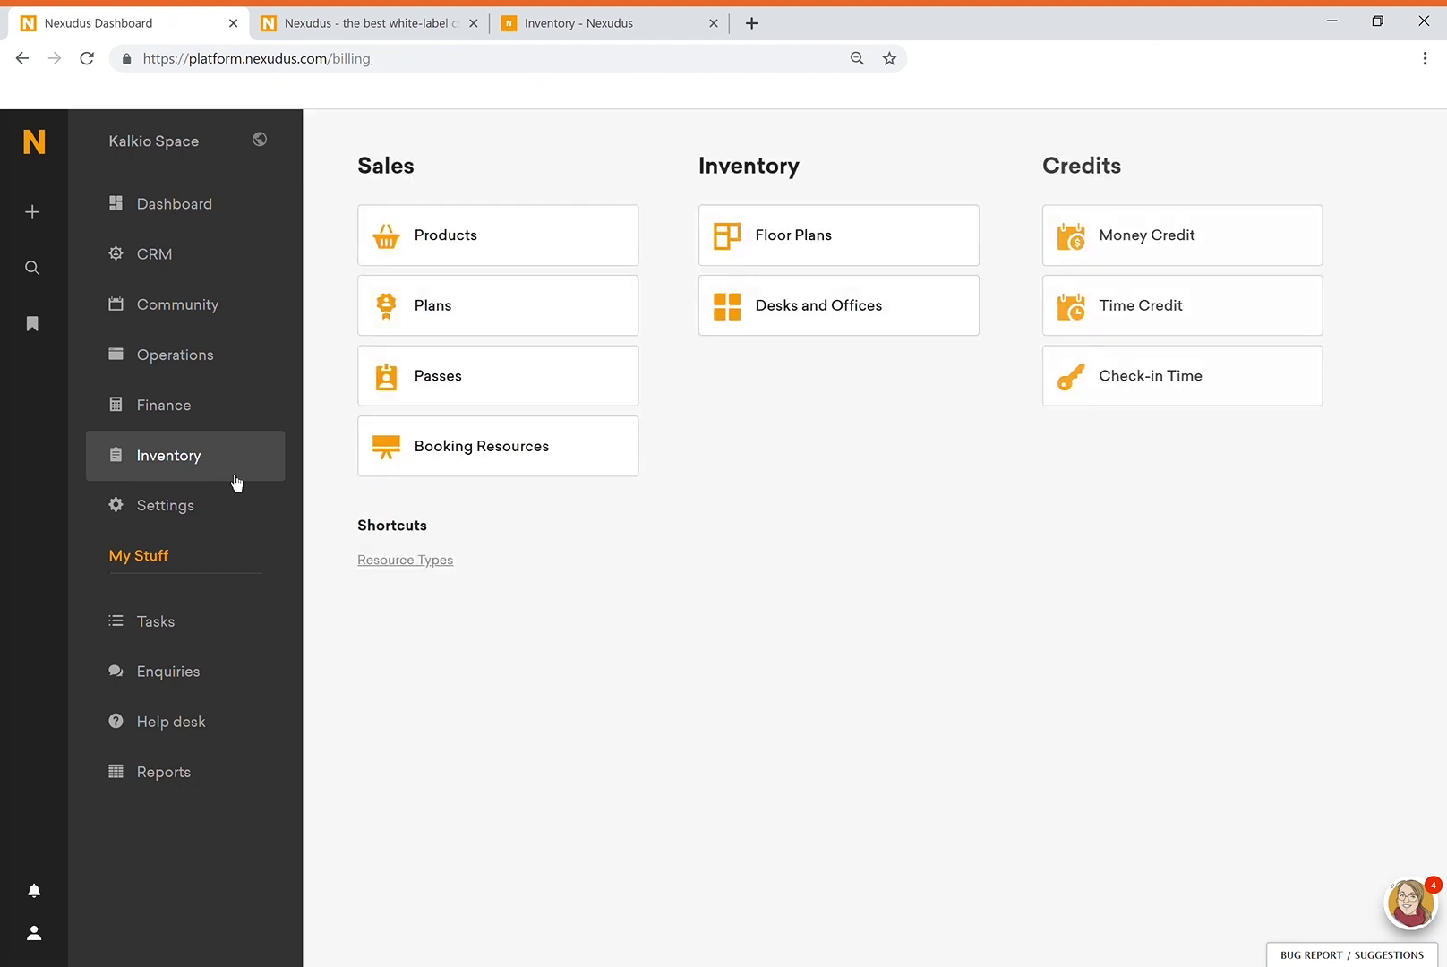
left_click(557, 396)
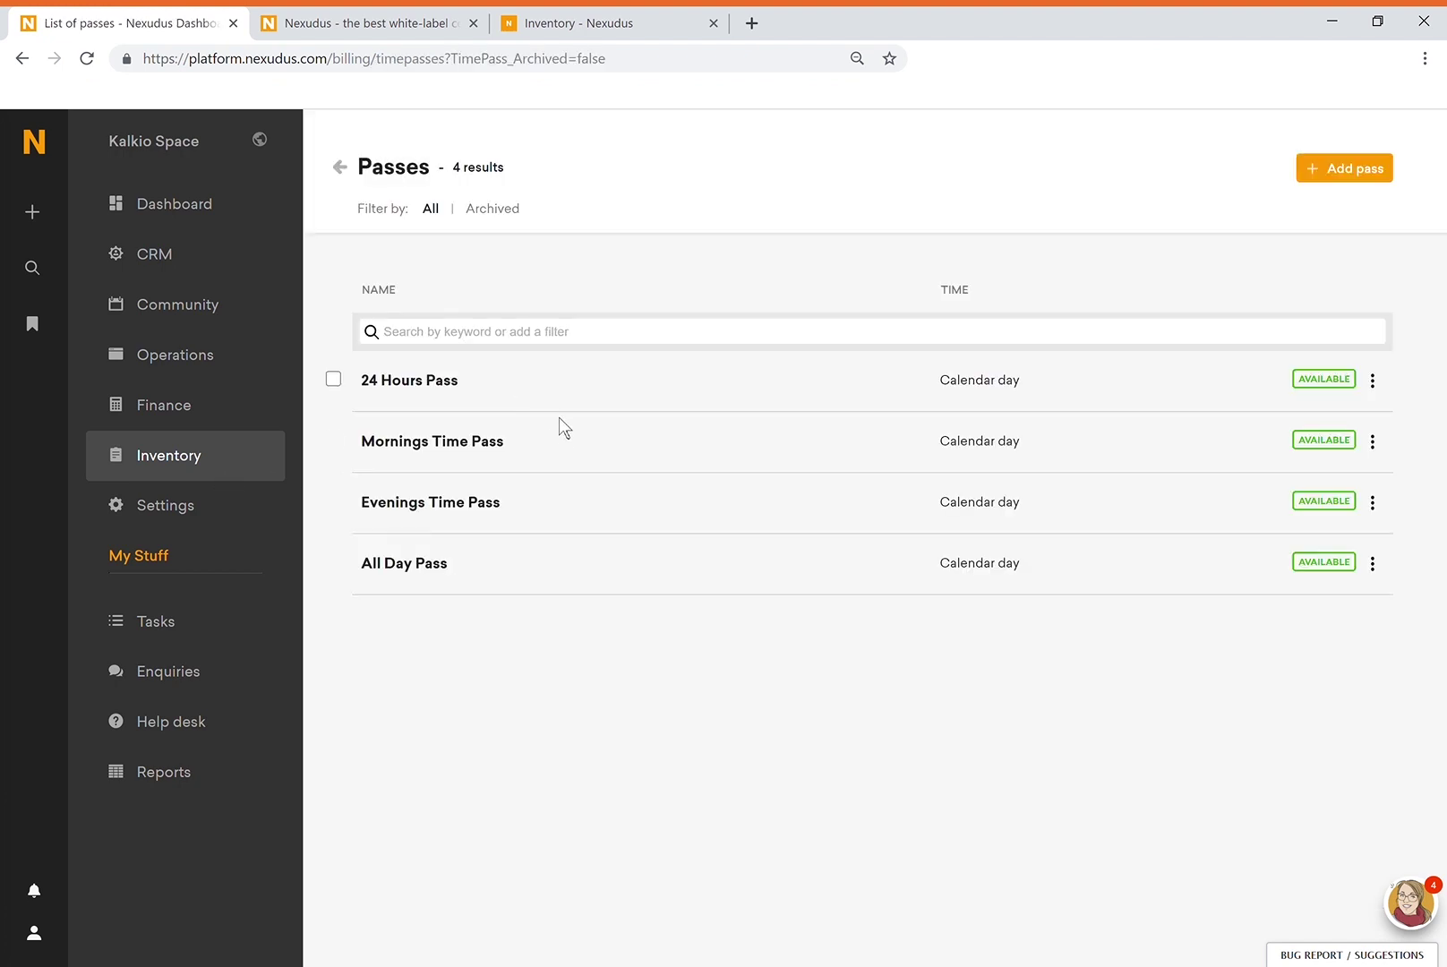
left_click(1377, 179)
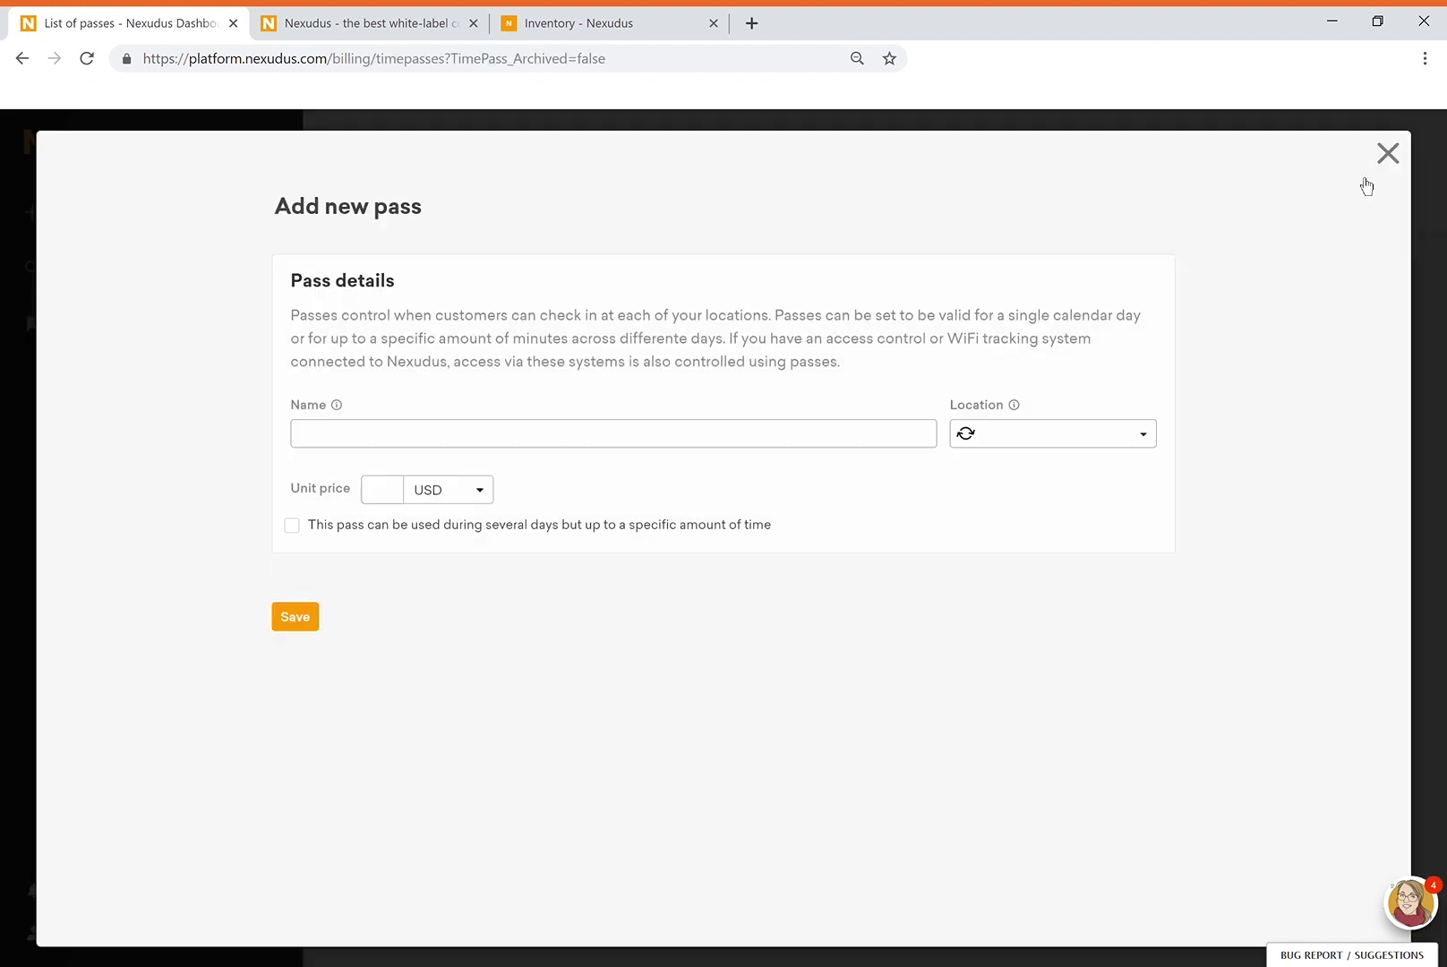
left_click(375, 451)
type("Weekend Pass")
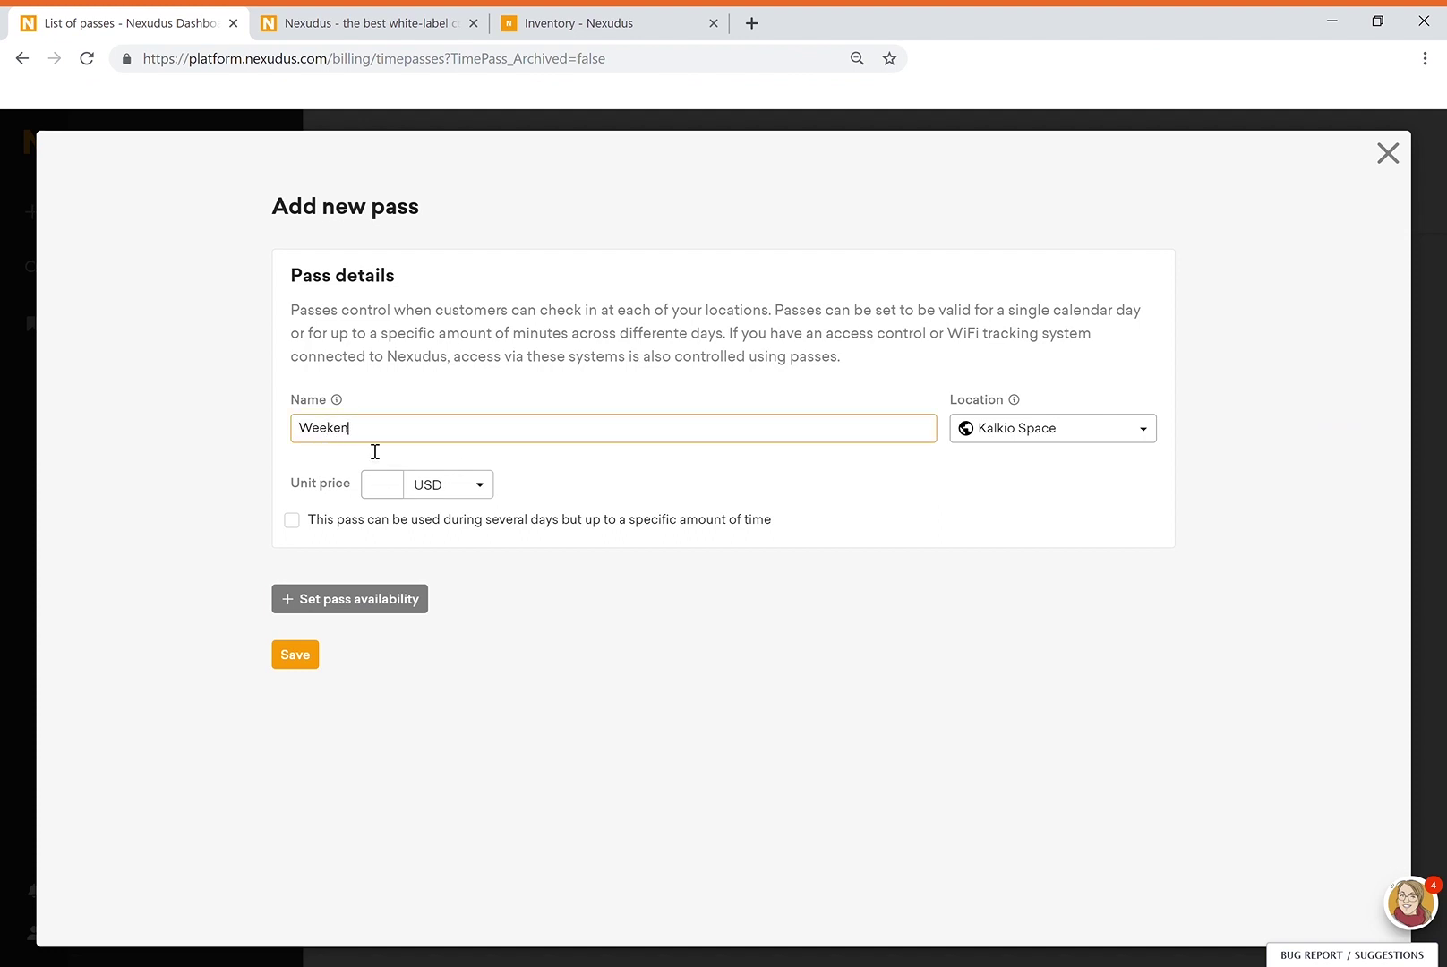
key("Tab")
type("75")
Restrict the pass to specific hours and days of the week, and remove the Monday to Friday time blocks.
left_click(349, 599)
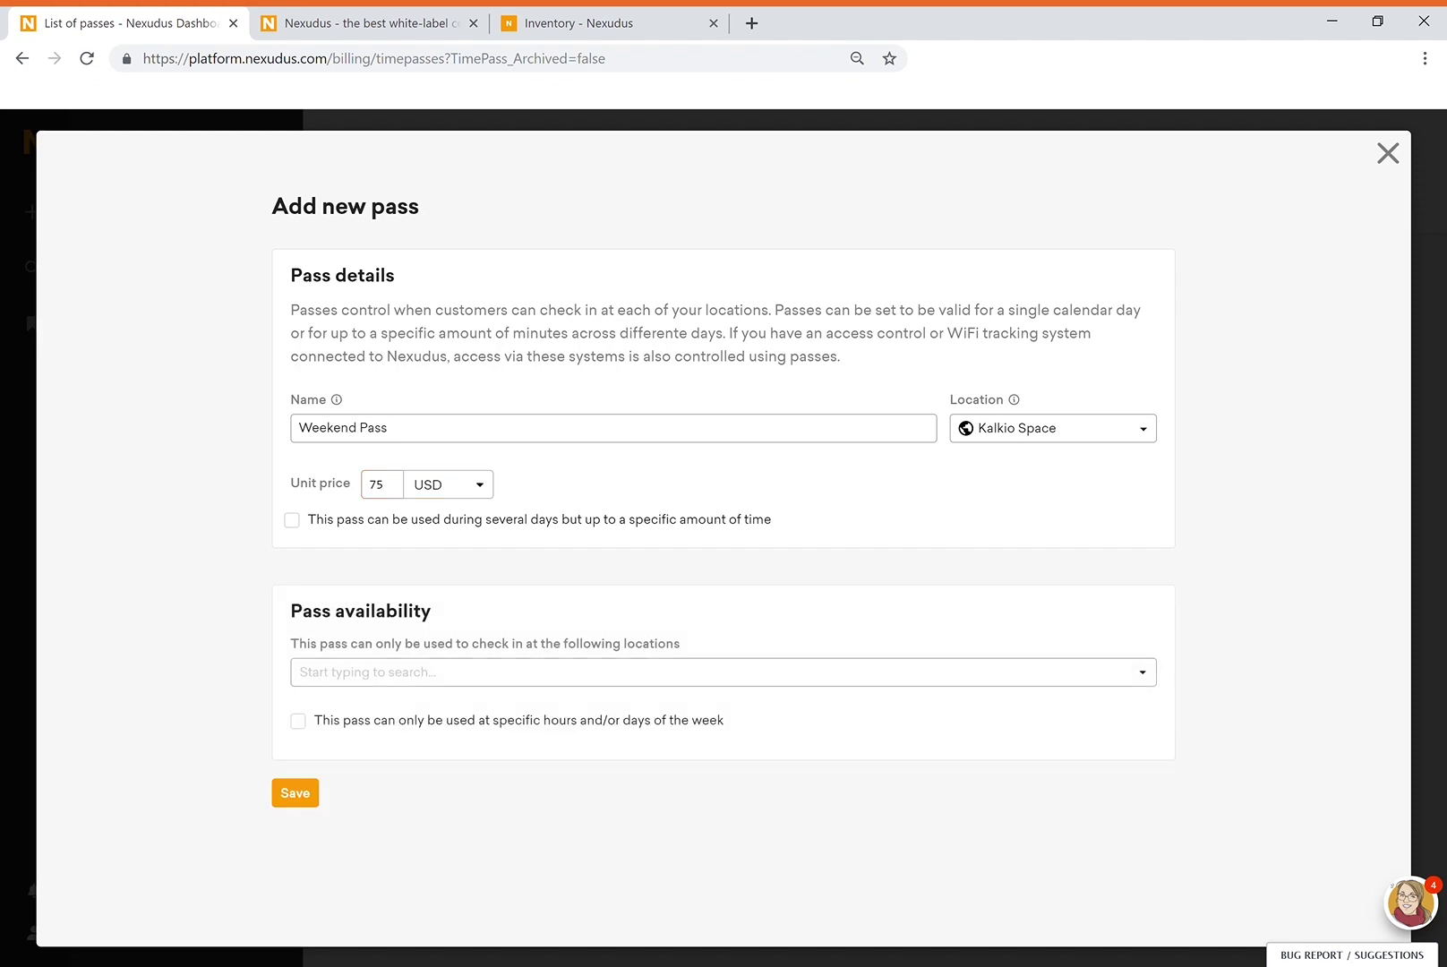
left_click(298, 721)
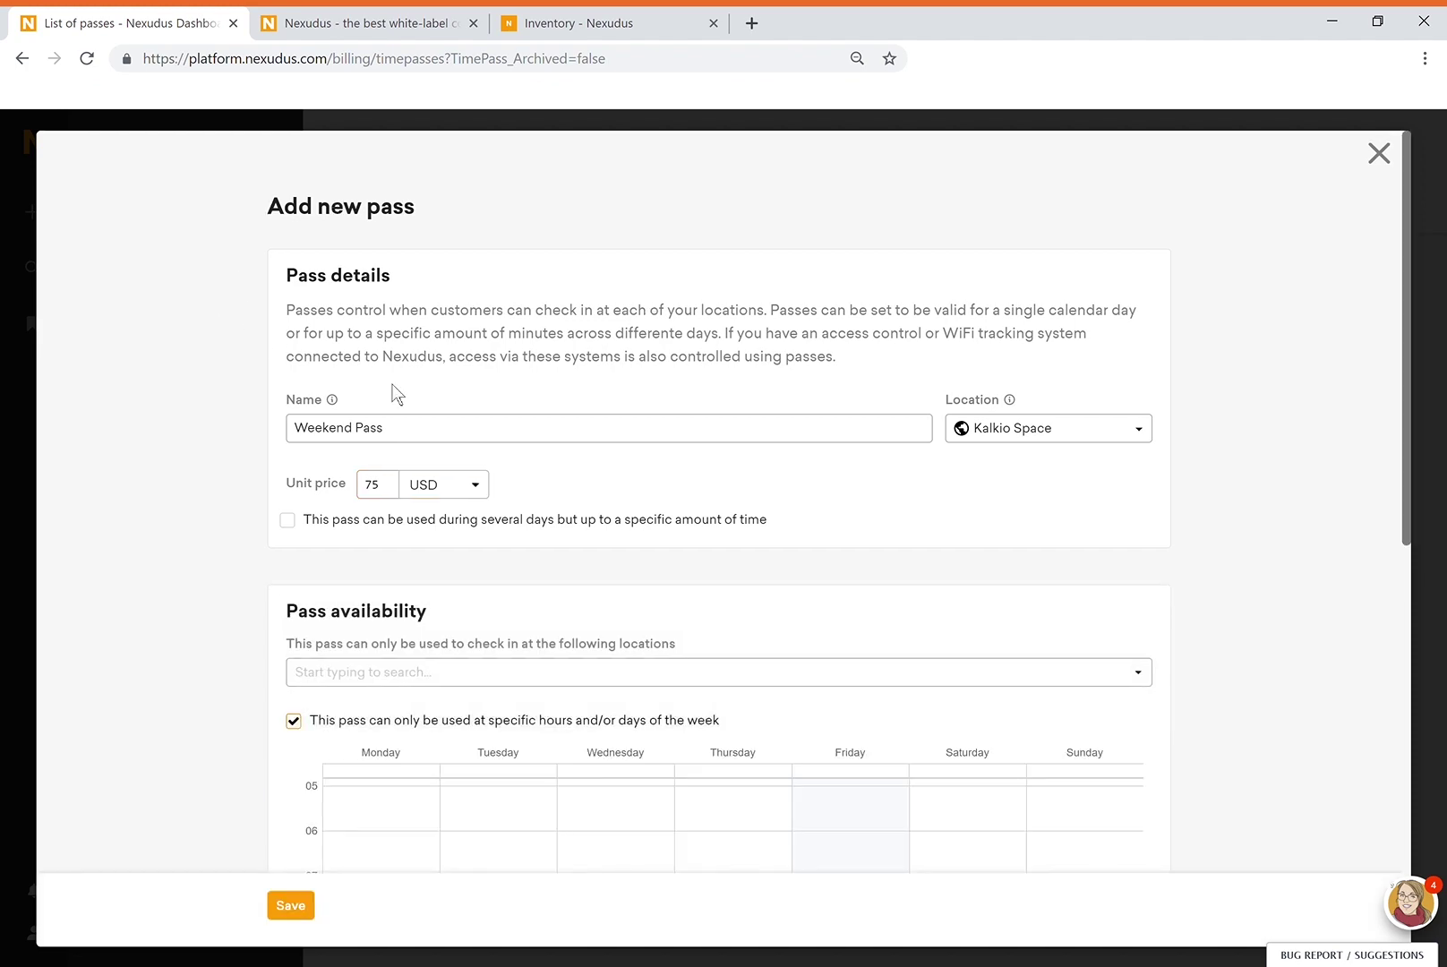
scroll(395, 391, "down", 5)
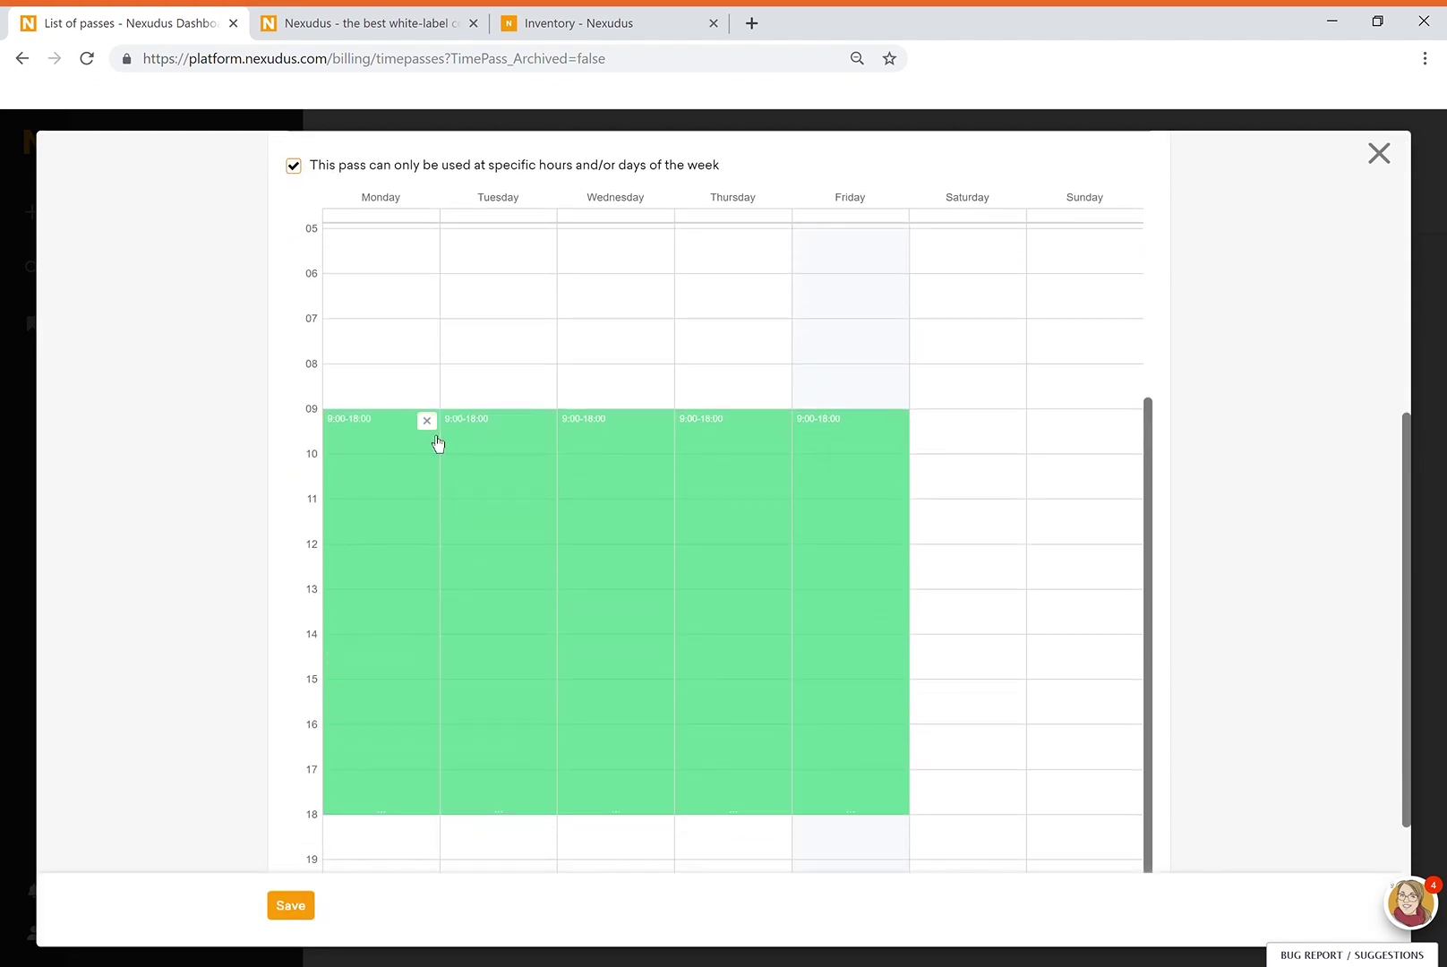
left_click(426, 420)
left_click(543, 420)
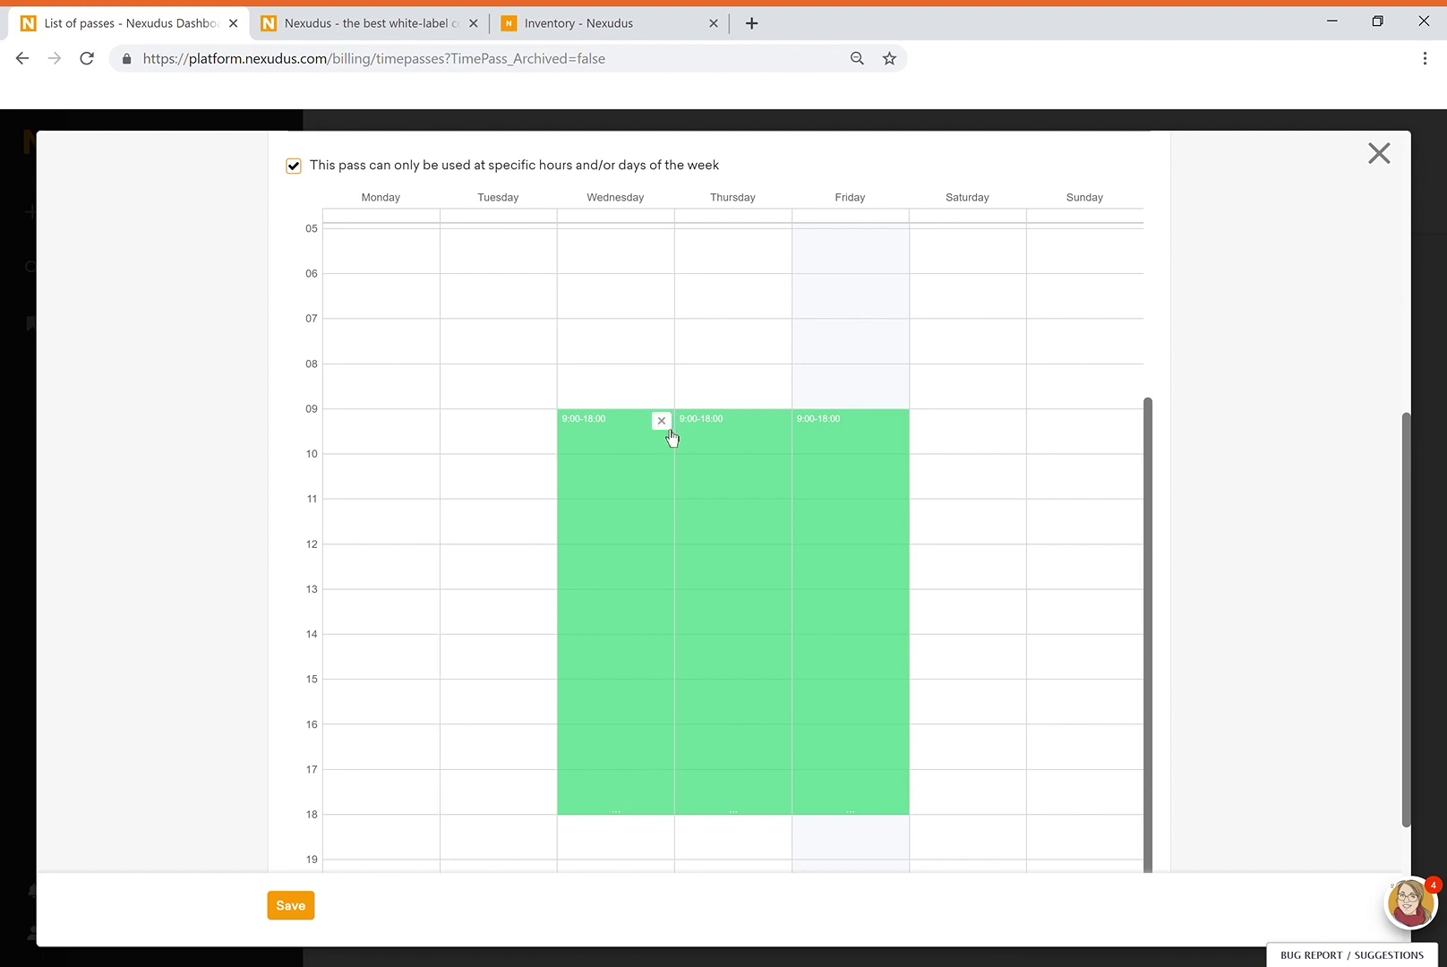
left_click(661, 420)
left_click(778, 421)
left_click(897, 420)
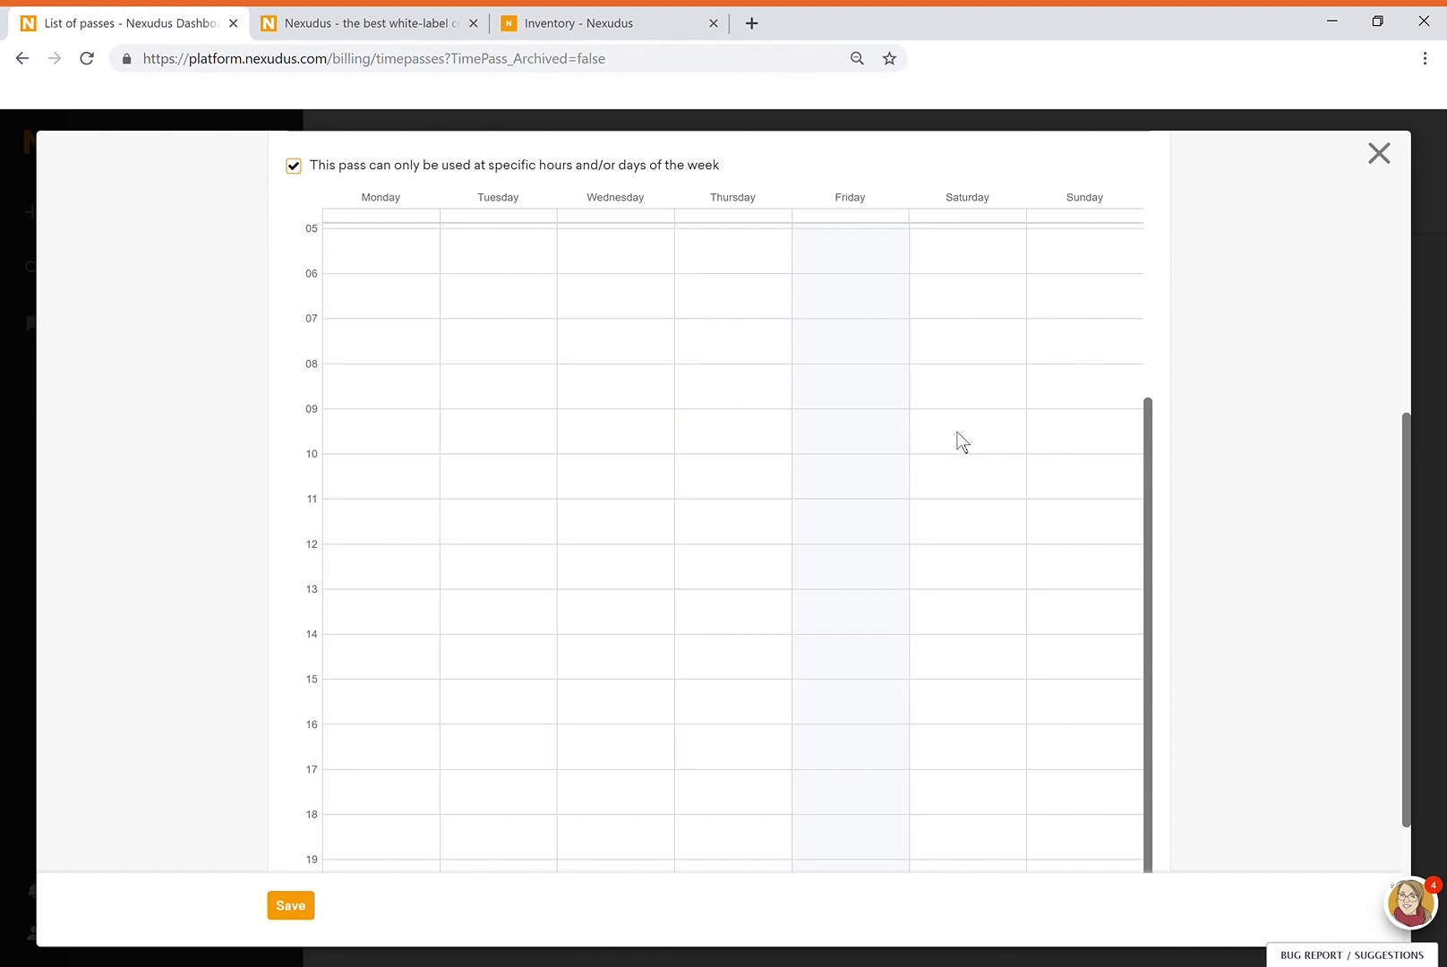
Allow use of the pass on Saturday and Sunday from 9:00 to 18:00, and save the pass.
left_click_drag(958, 421, 961, 833)
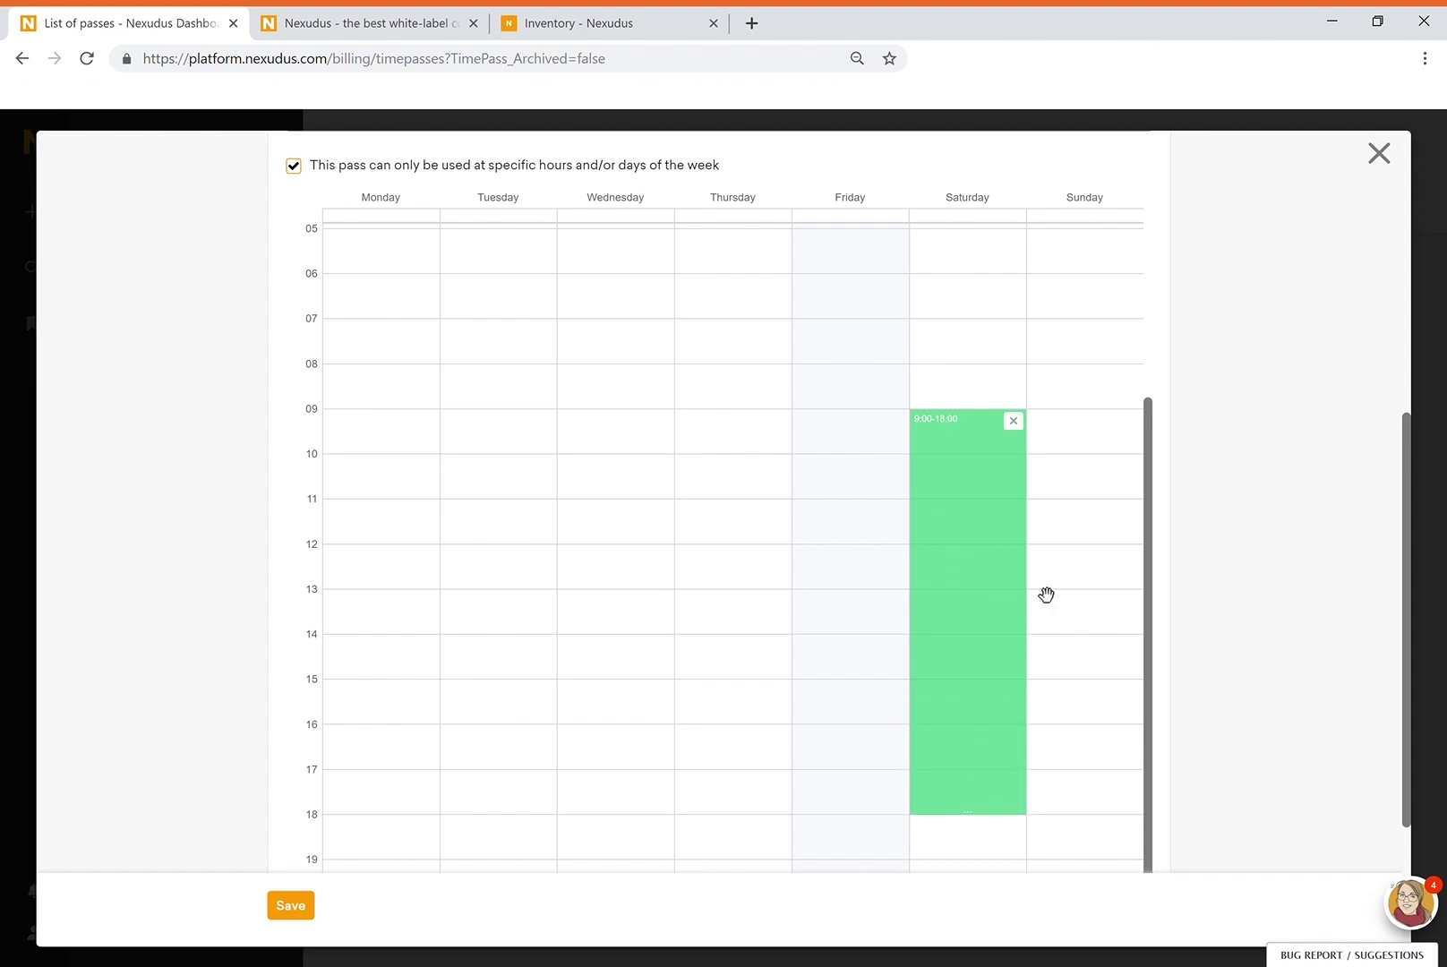
left_click_drag(1103, 423, 1053, 837)
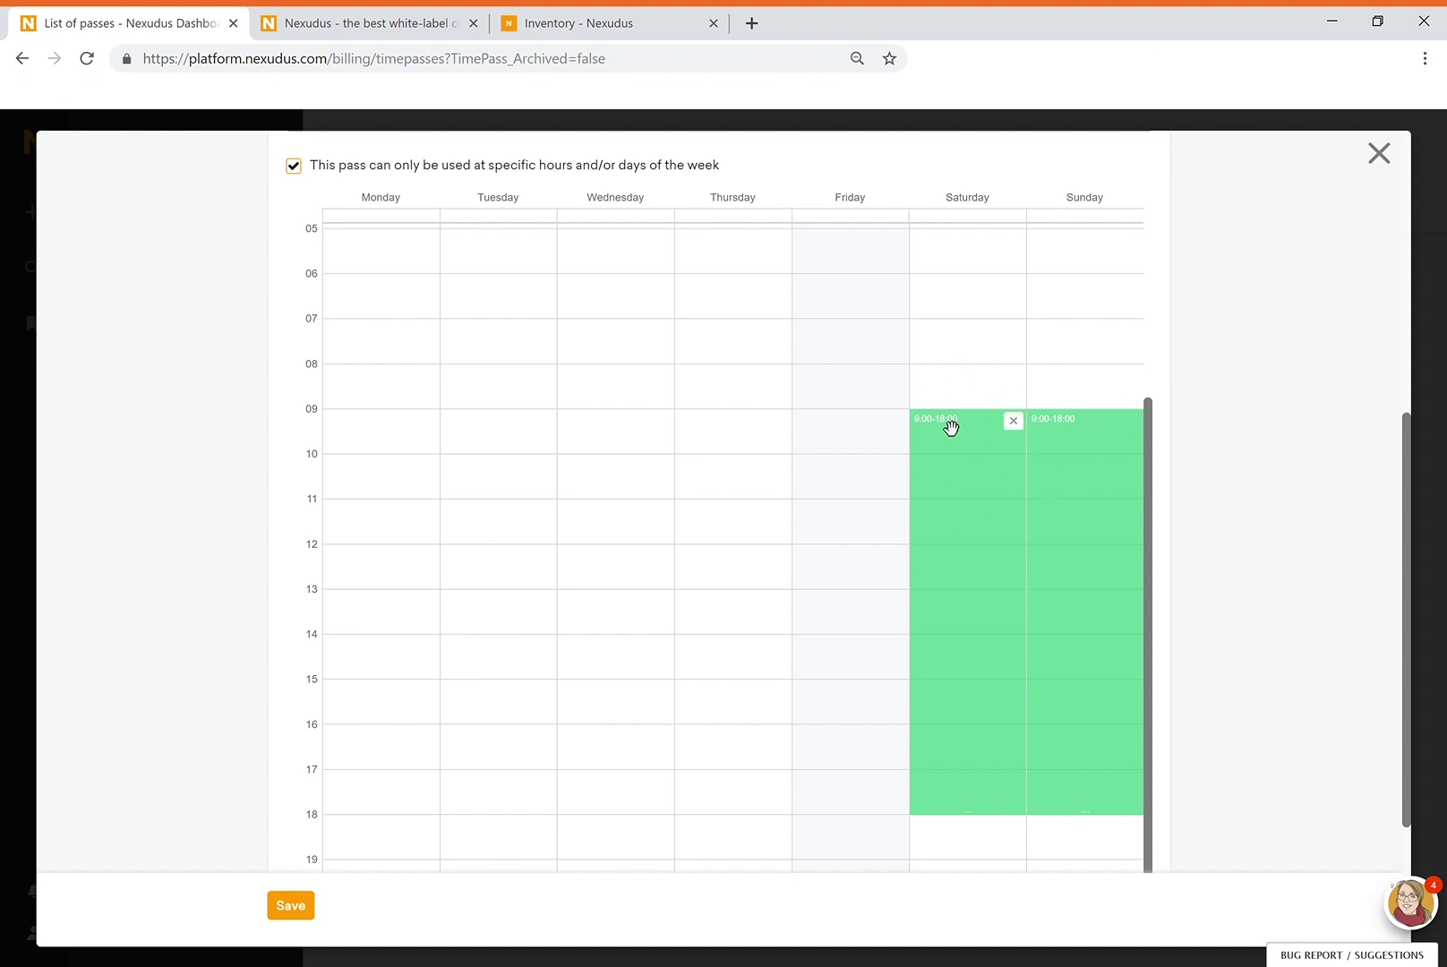
scroll(1236, 457, "up", 1)
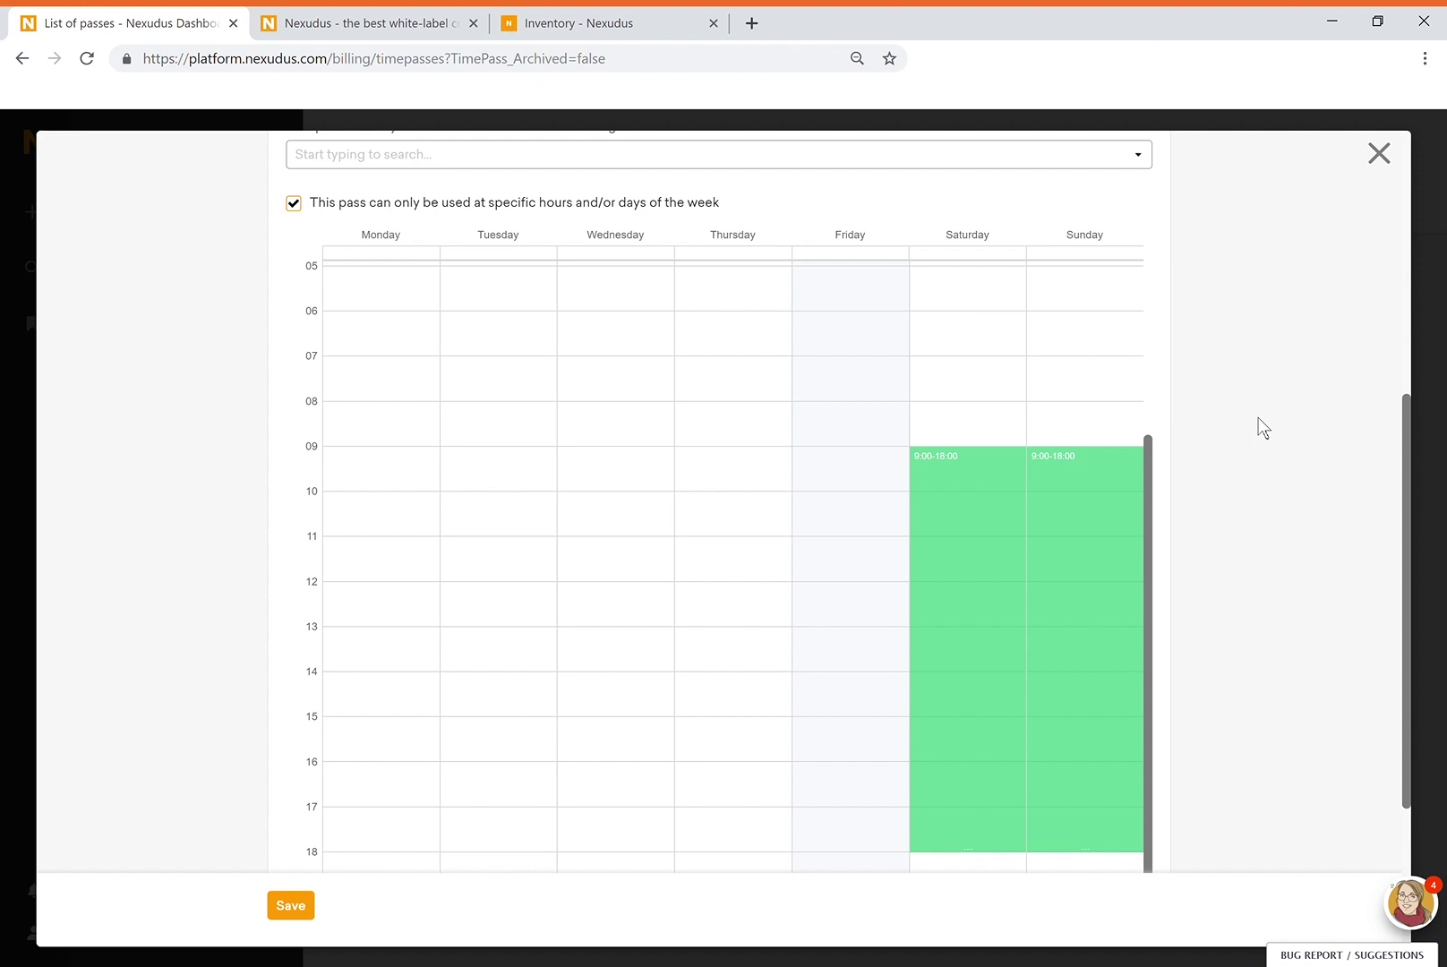
scroll(1258, 417, "up", 6)
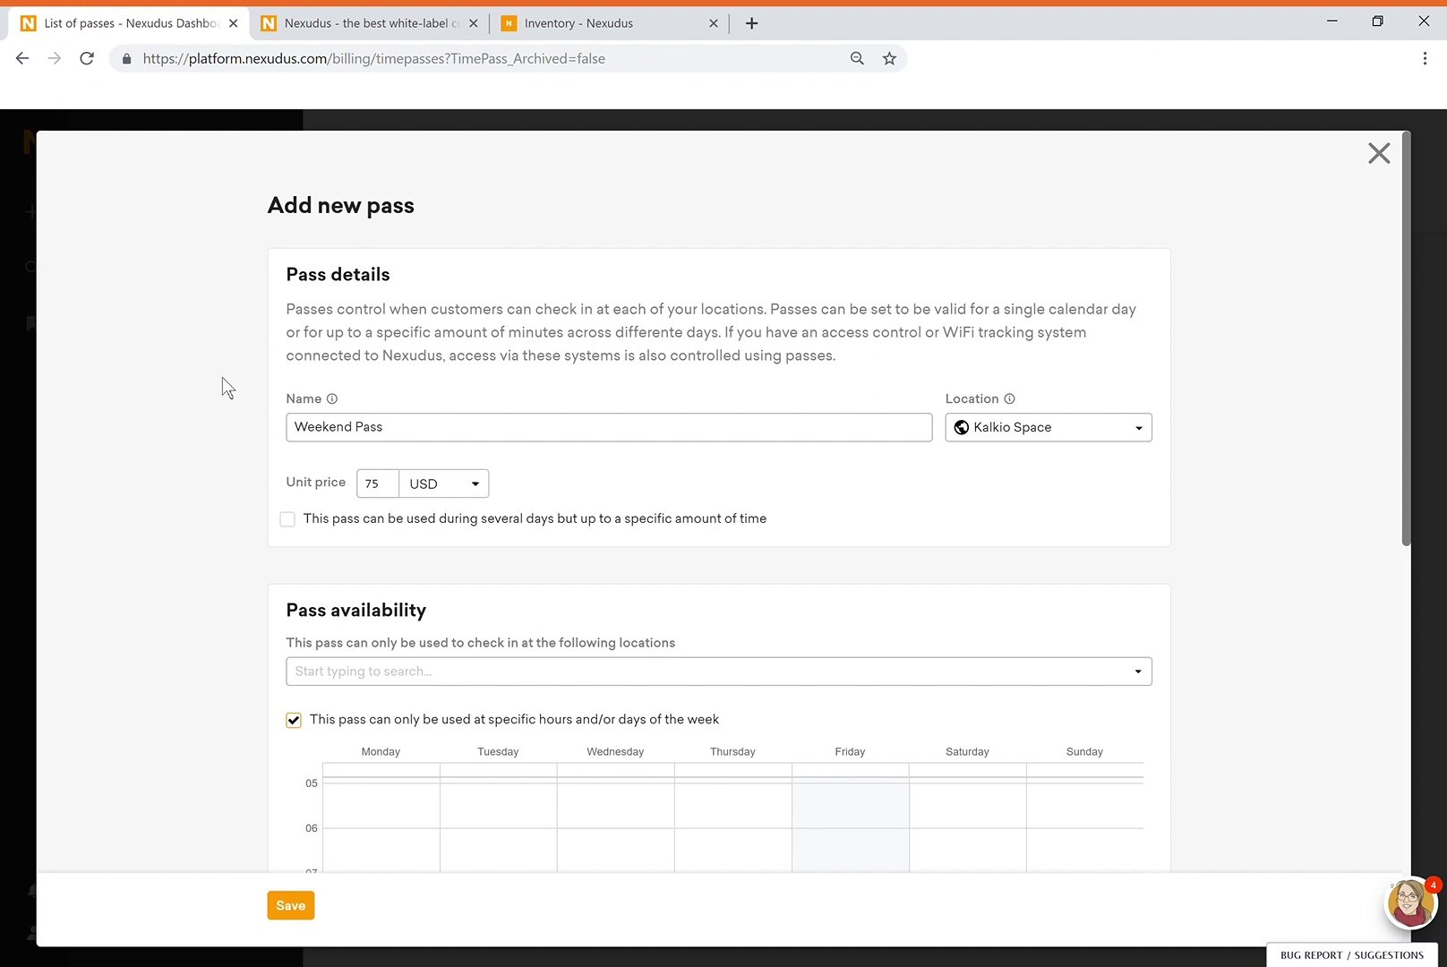
scroll(222, 376, "down", 3)
left_click(311, 920)
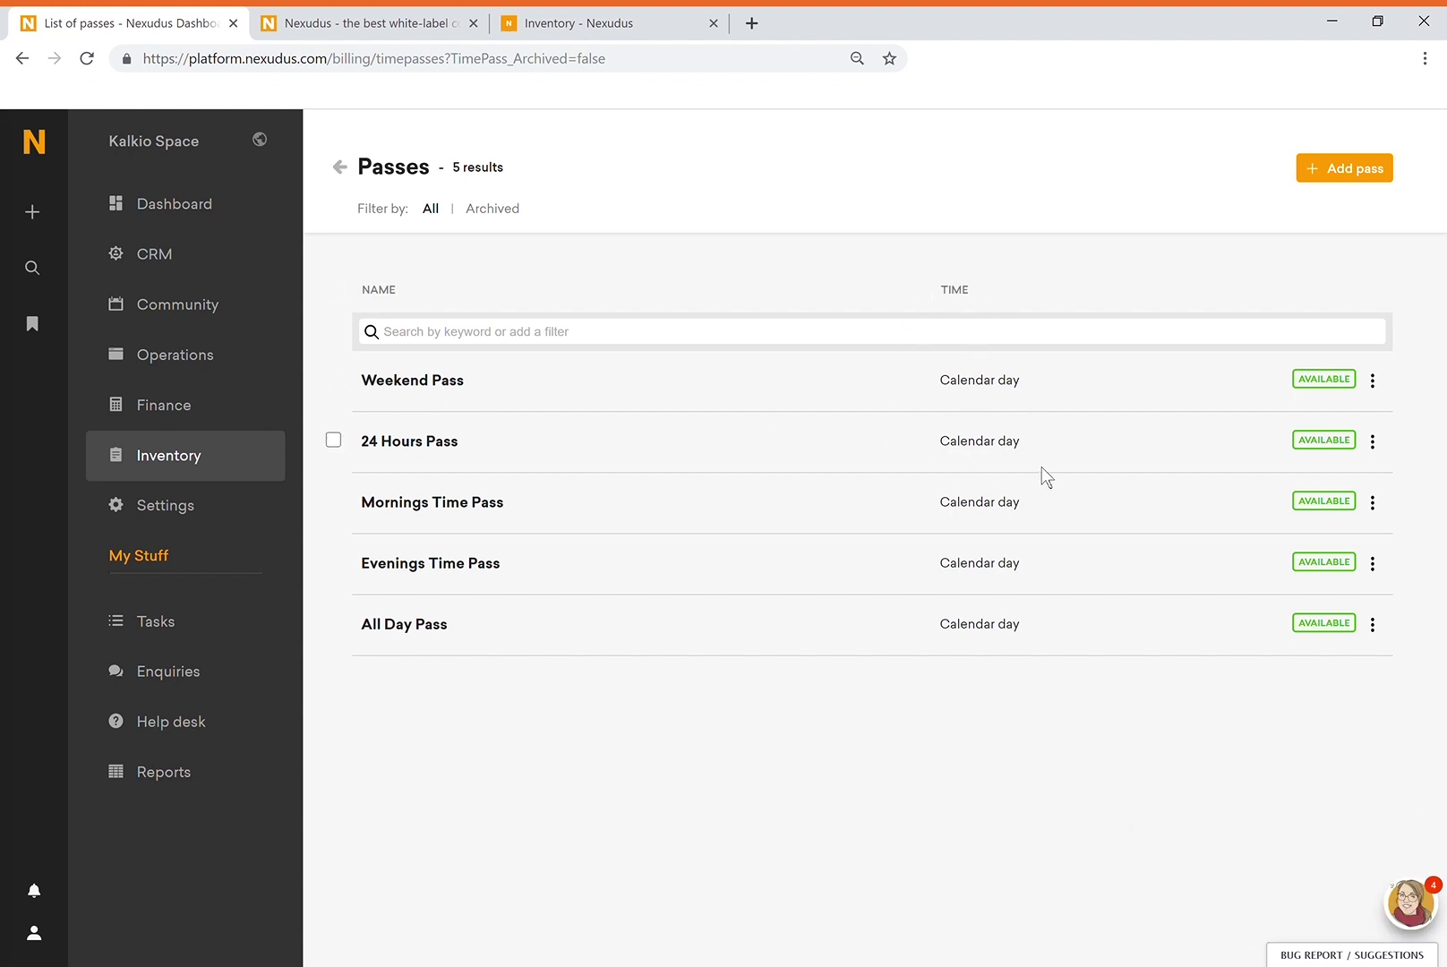
triple_click(978, 389)
left_click(966, 724)
Start another pass named "60 Minutes Pass" with a unit price of 15 USD.
left_click(1373, 175)
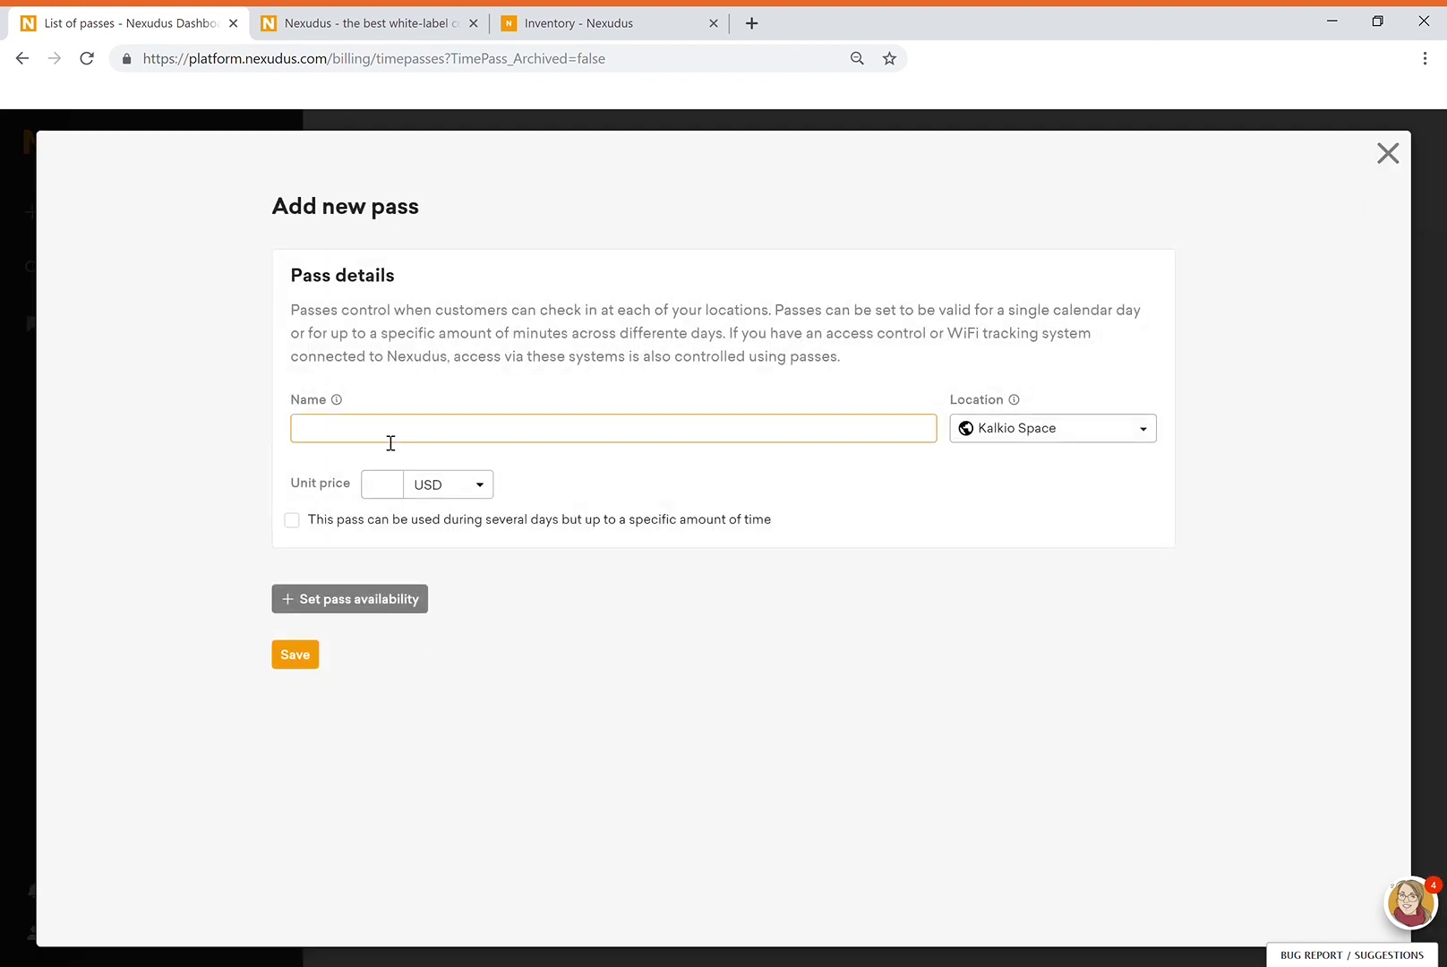
type("60 Minutes Pass")
key("Tab")
type("15")
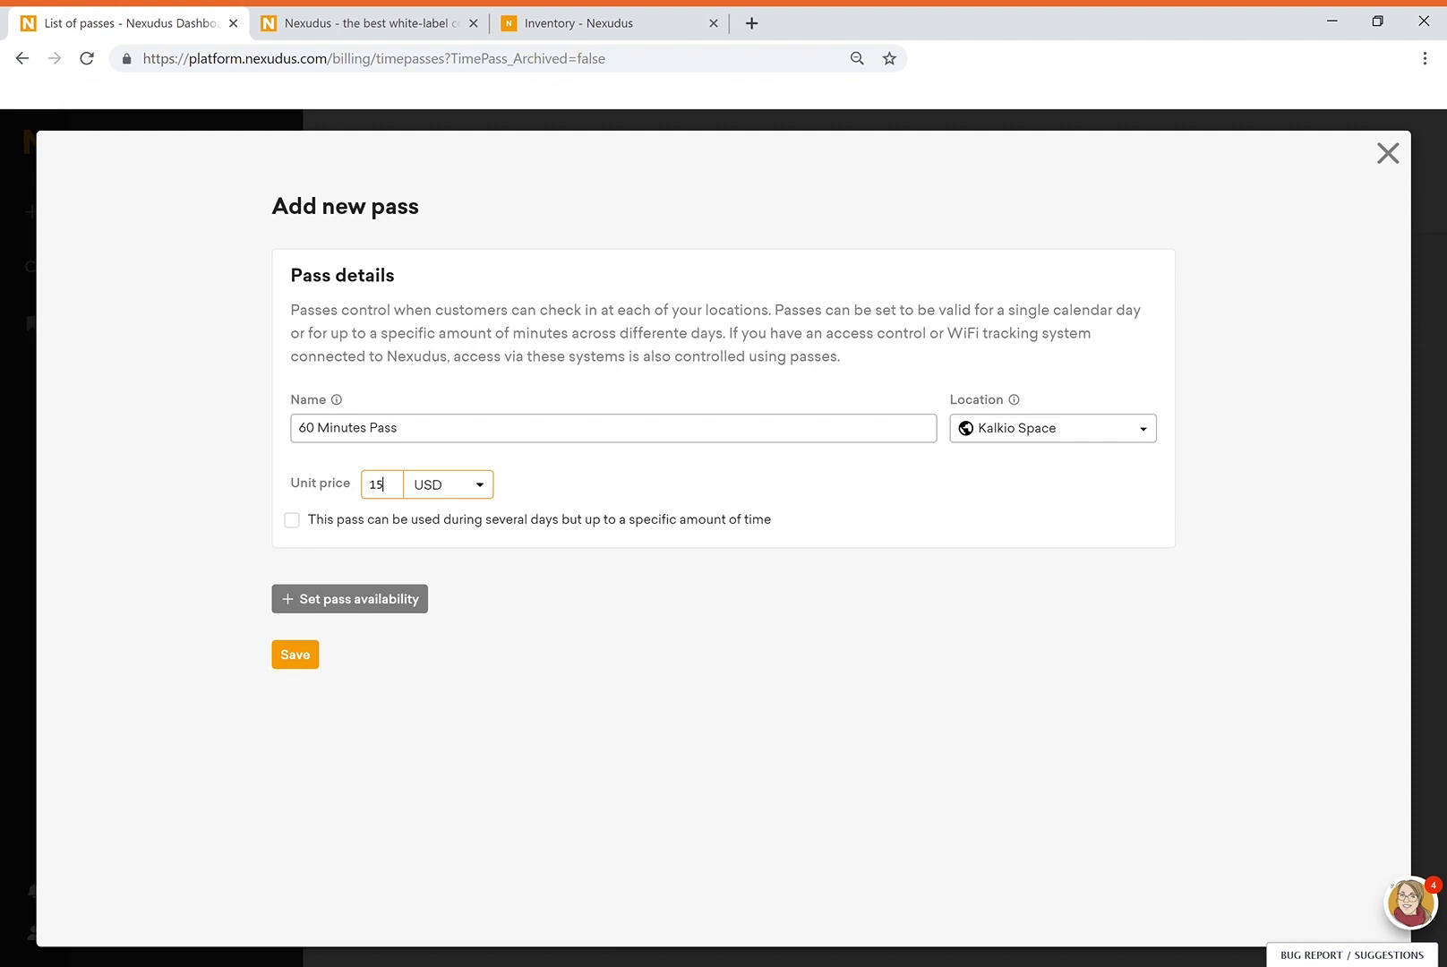
Let the pass be used during several days for up to 60 minutes, and save the pass.
left_click(347, 530)
left_click(665, 530)
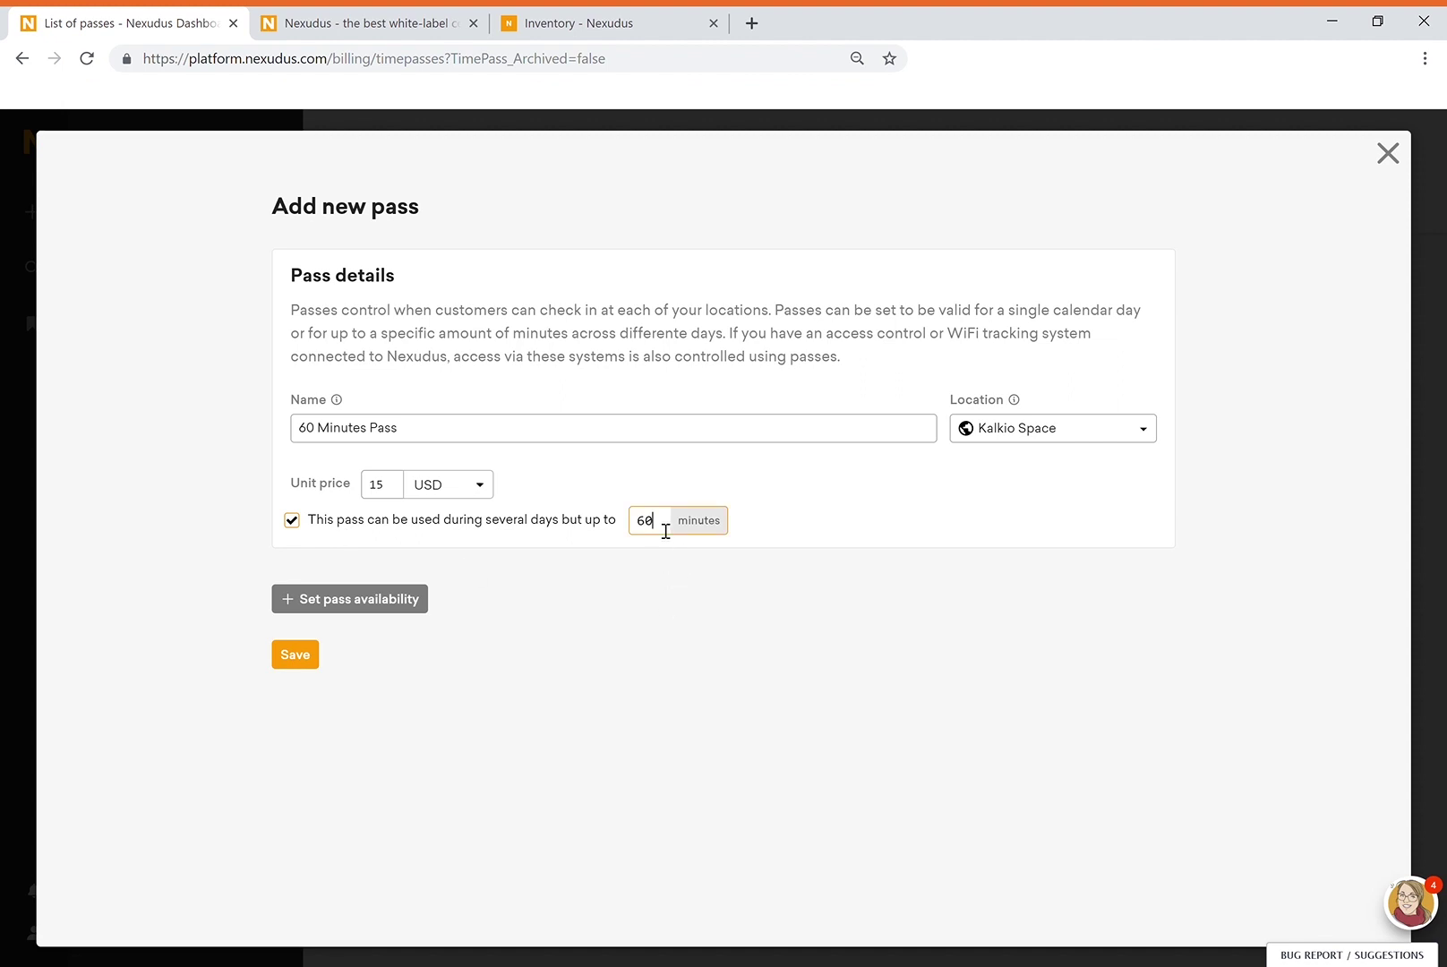
double_click(665, 529)
left_click(304, 659)
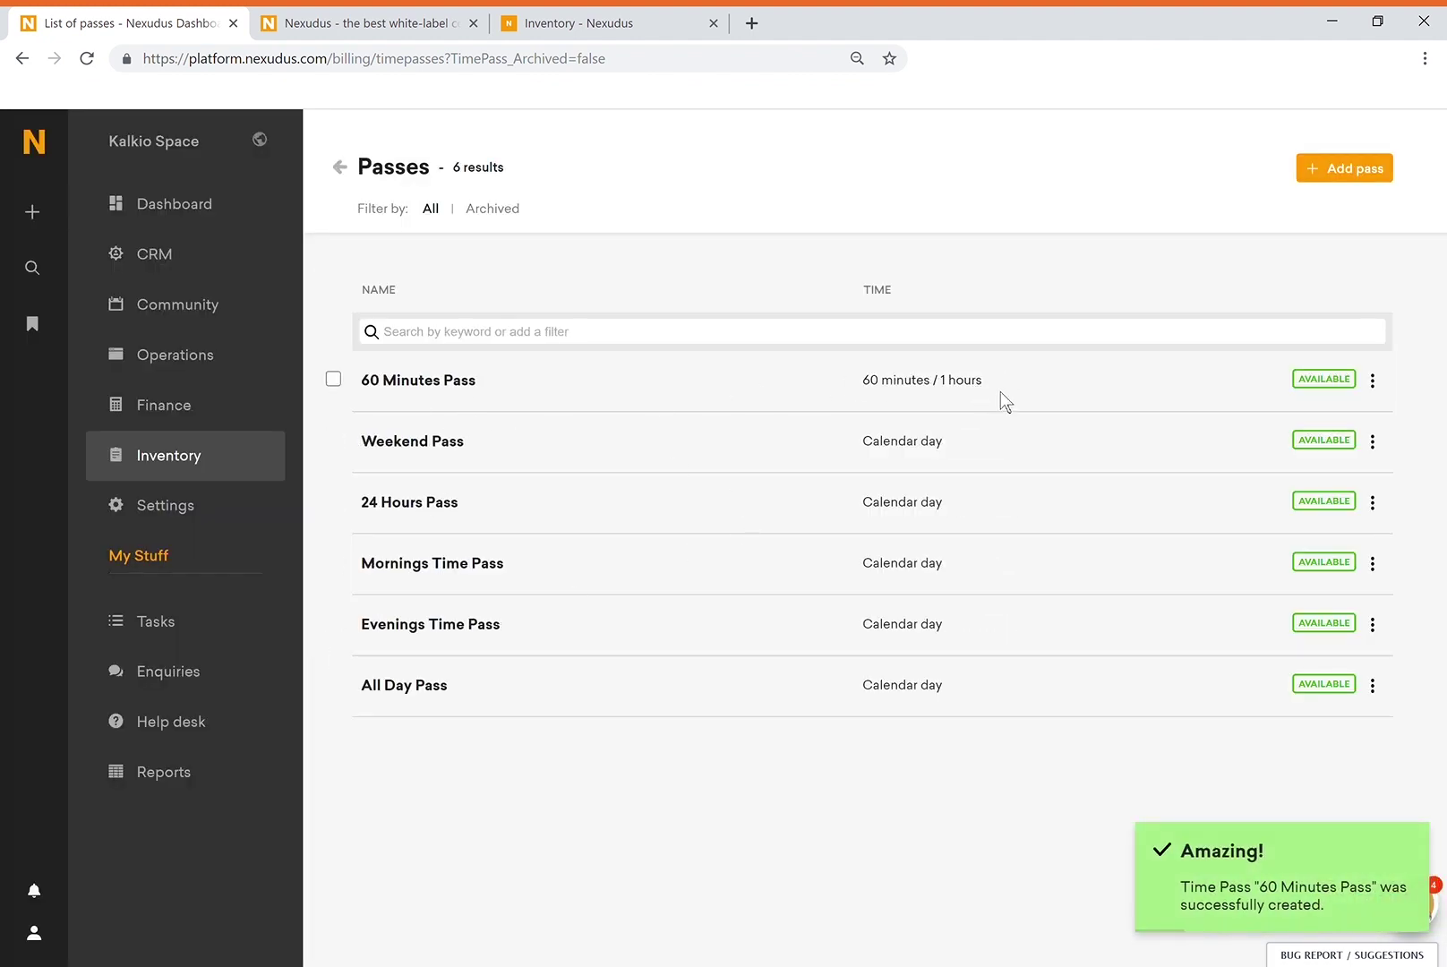
left_click_drag(1000, 392, 853, 412)
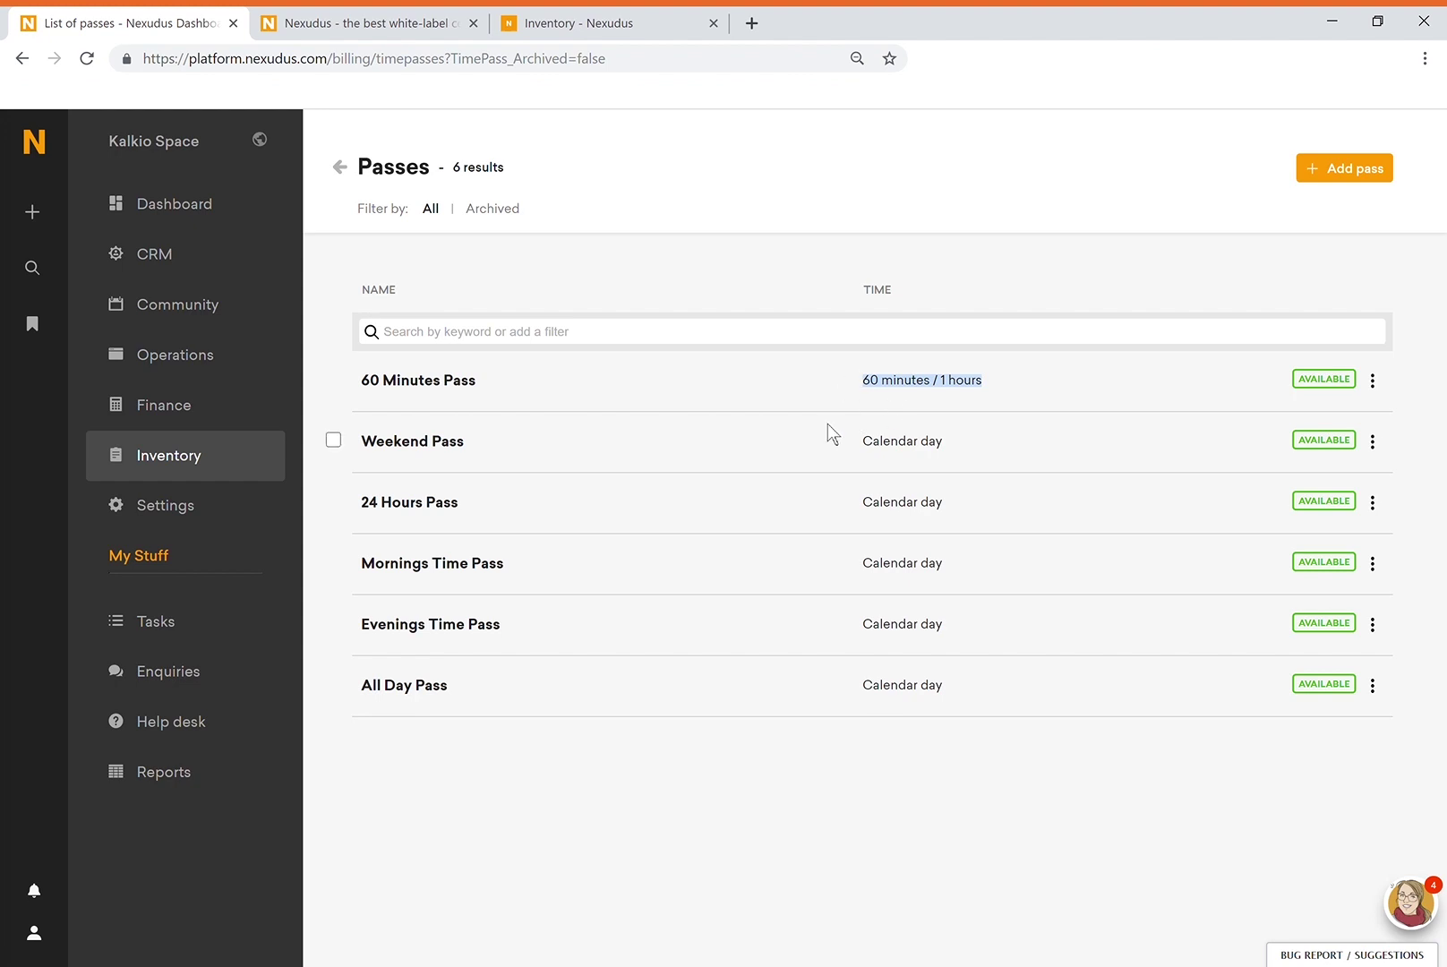
left_click(969, 412)
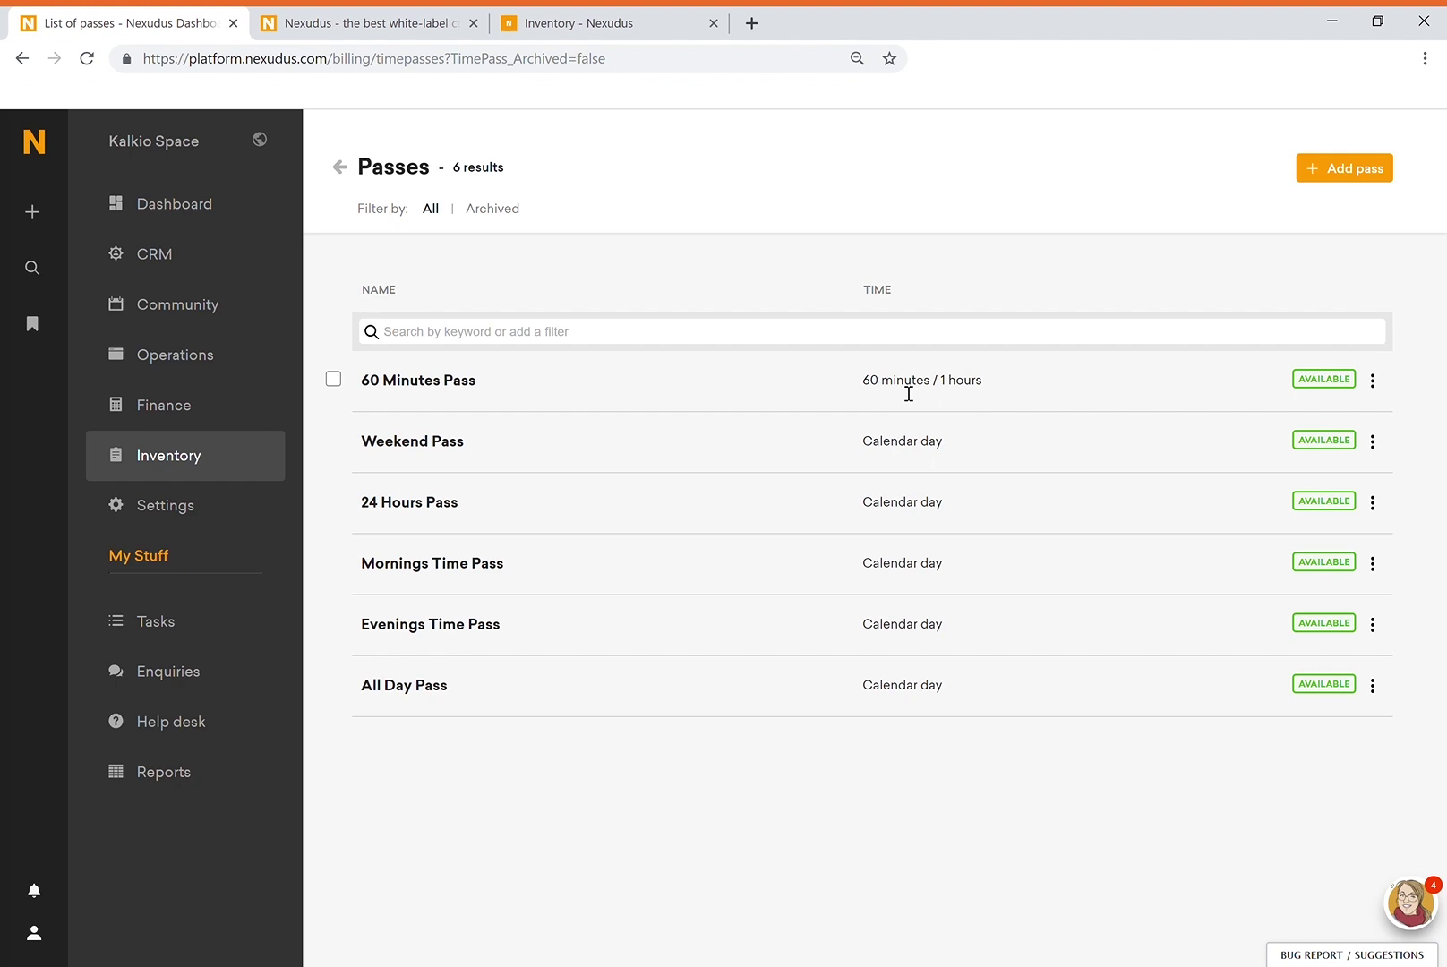
Compare the time allowances of the 60 Minutes Pass and Weekend Pass, and review the training topic on bundling a pass with a product.
triple_click(902, 448)
left_click(898, 452)
triple_click(894, 387)
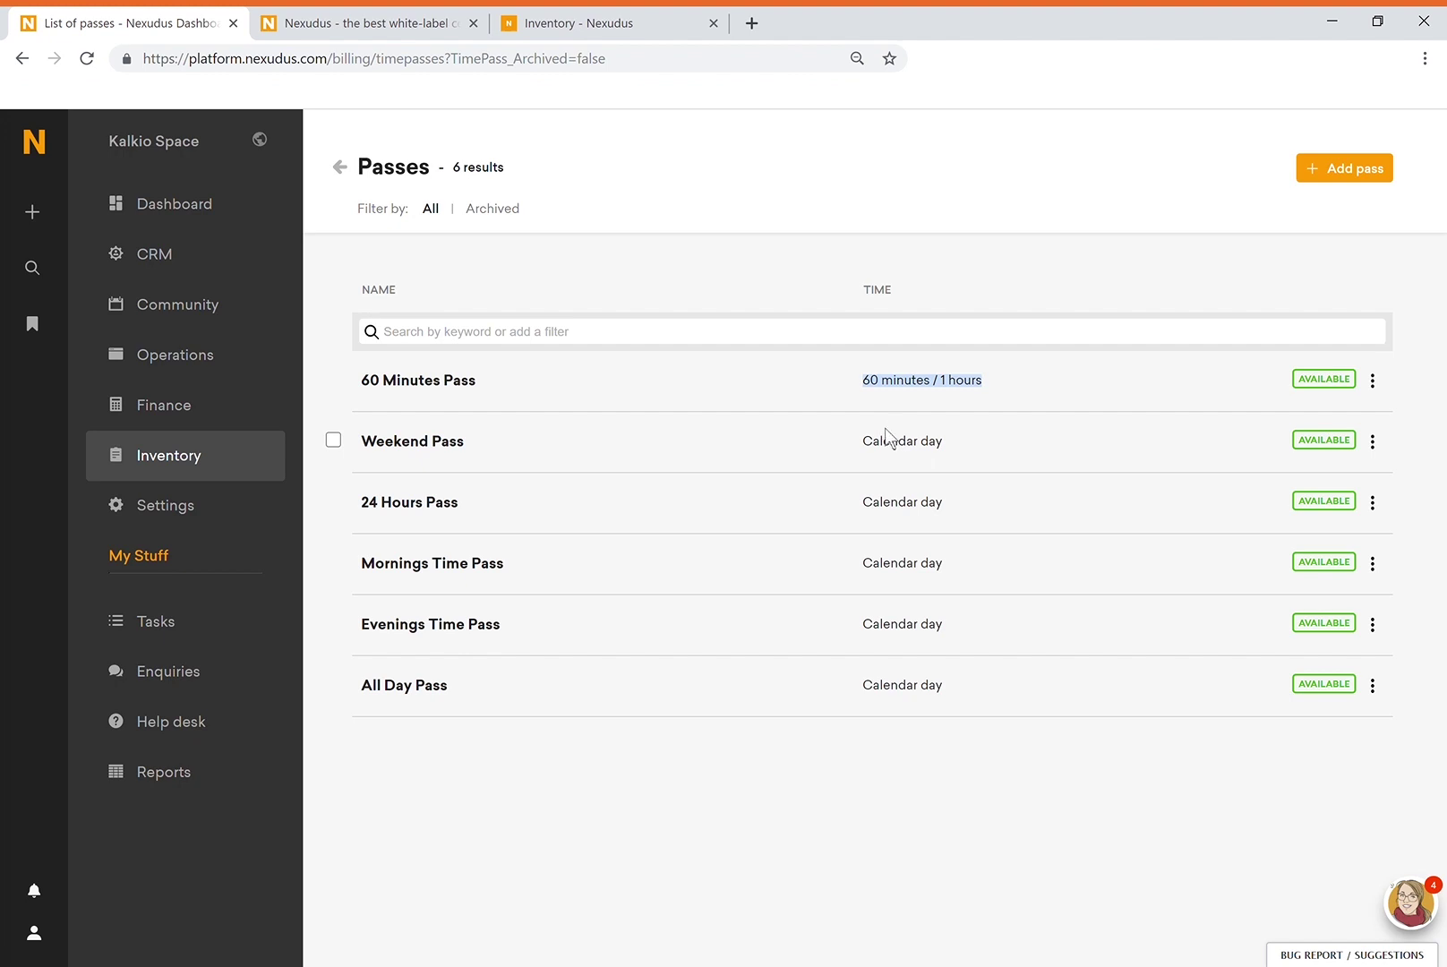
triple_click(903, 453)
double_click(903, 452)
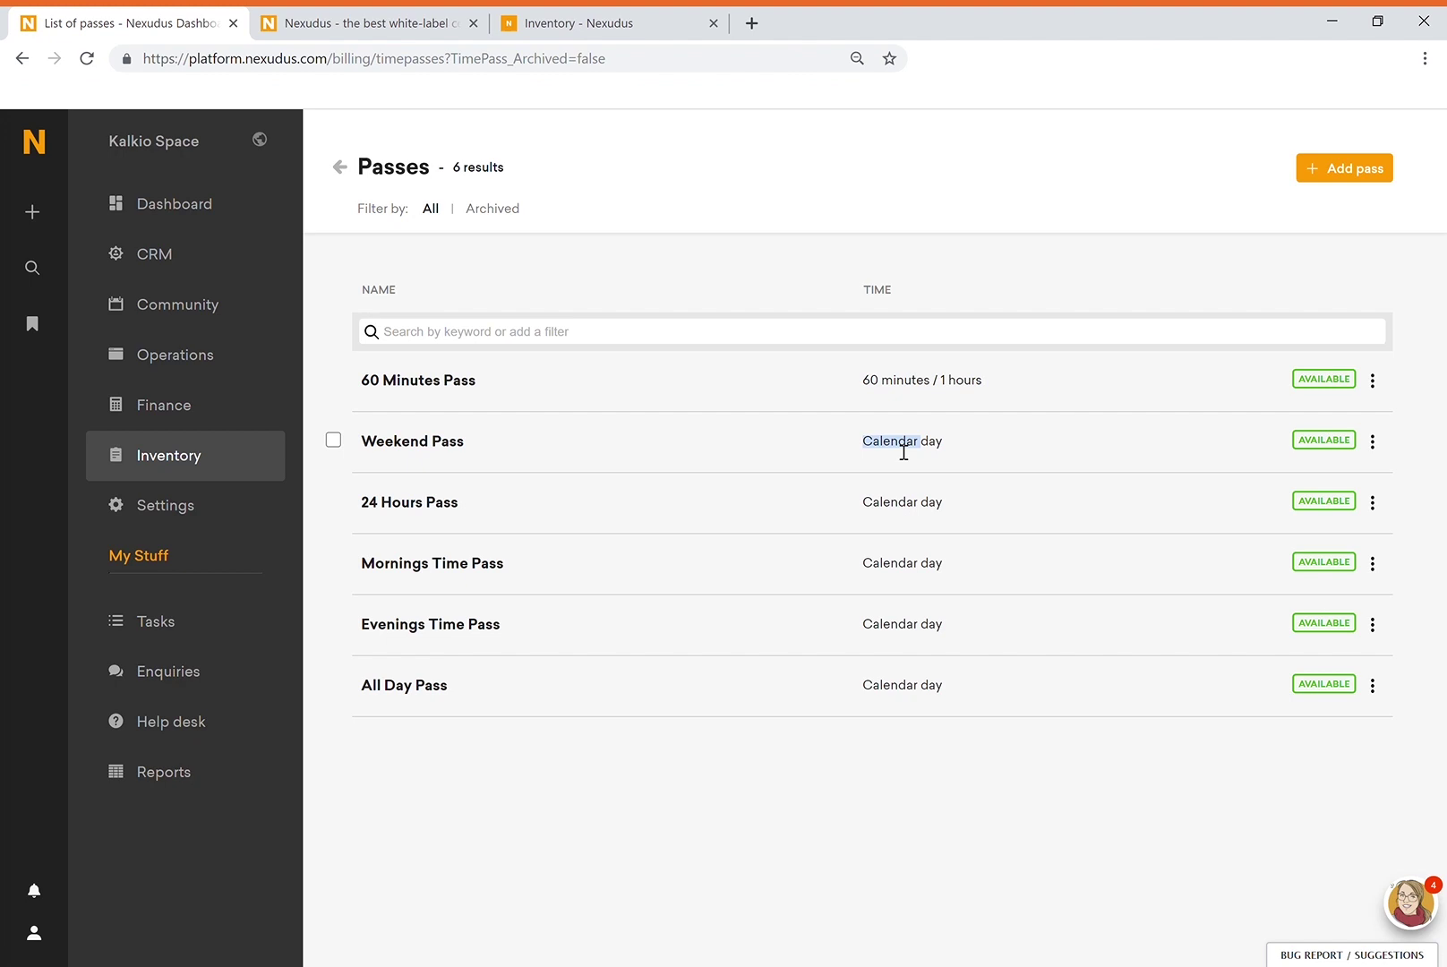
left_click_drag(904, 452, 848, 449)
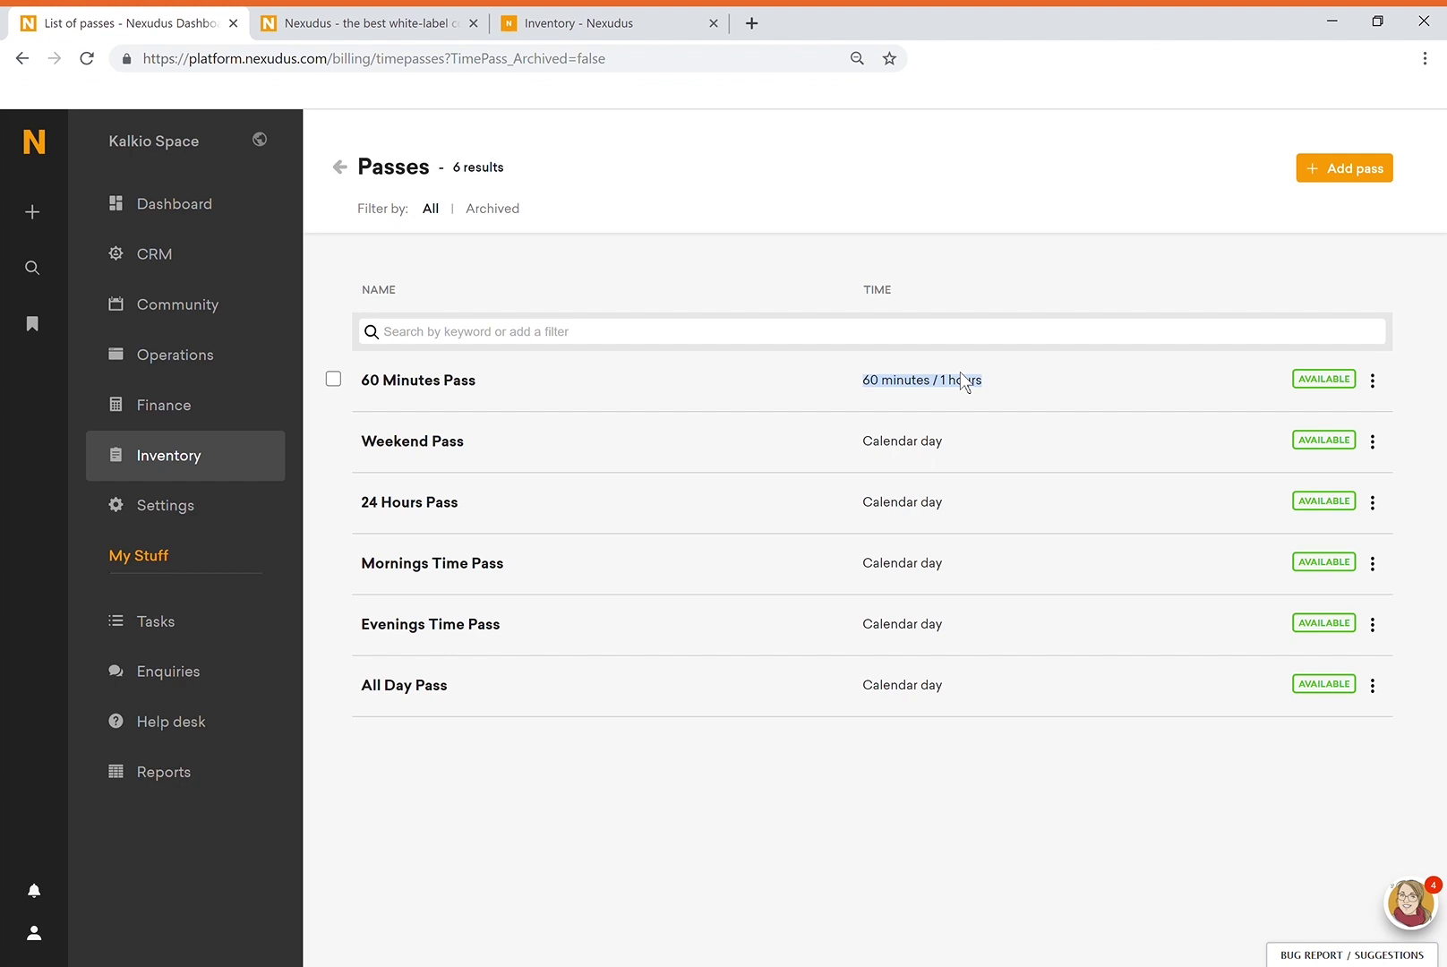
left_click(595, 23)
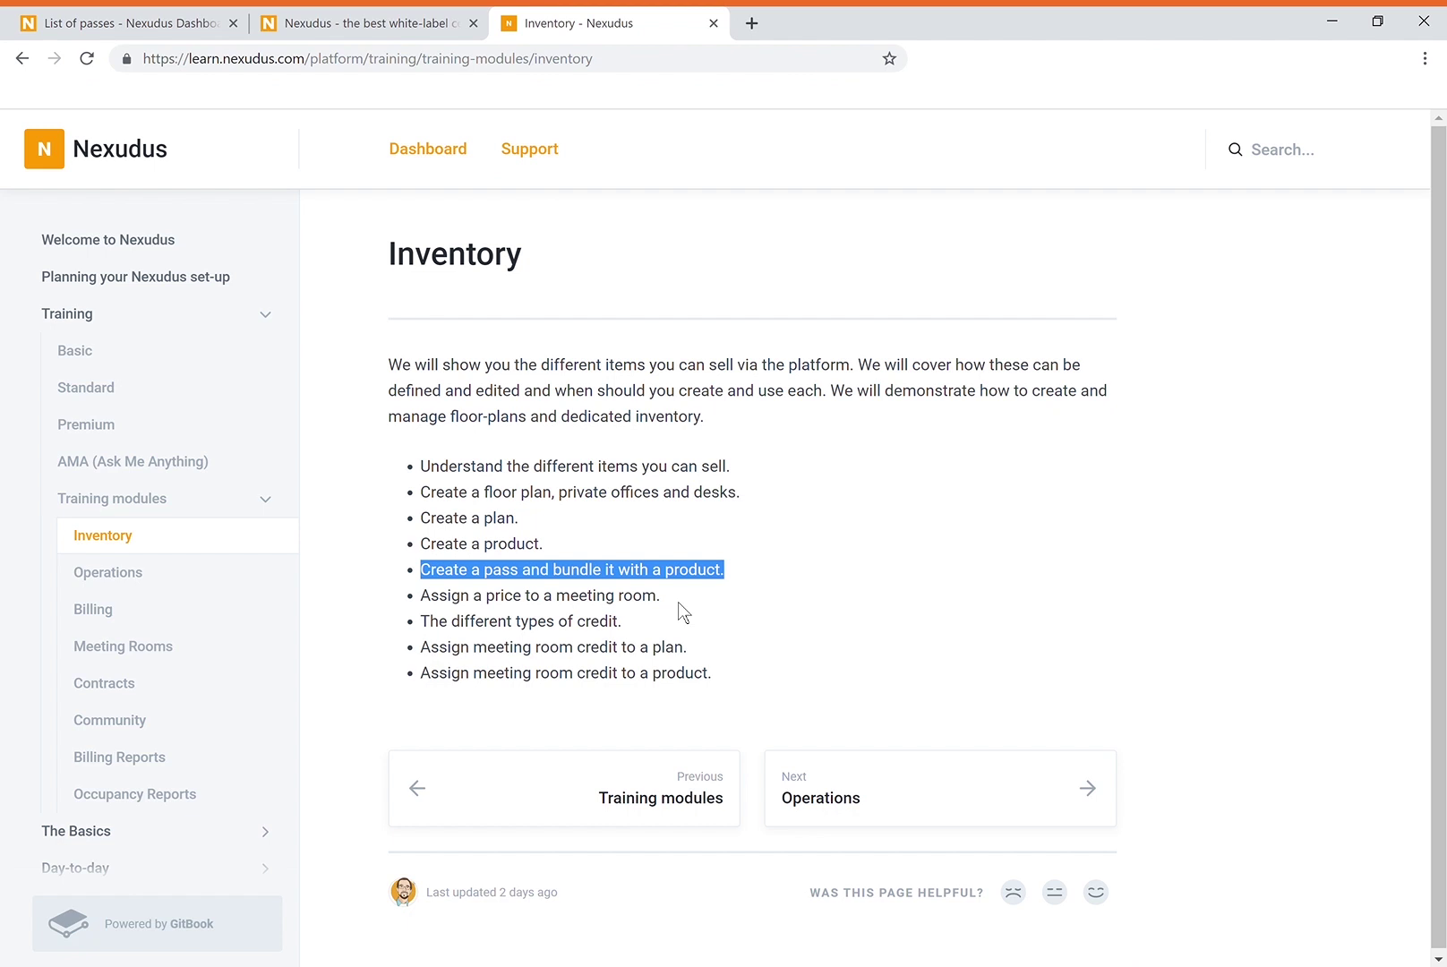
left_click(726, 572)
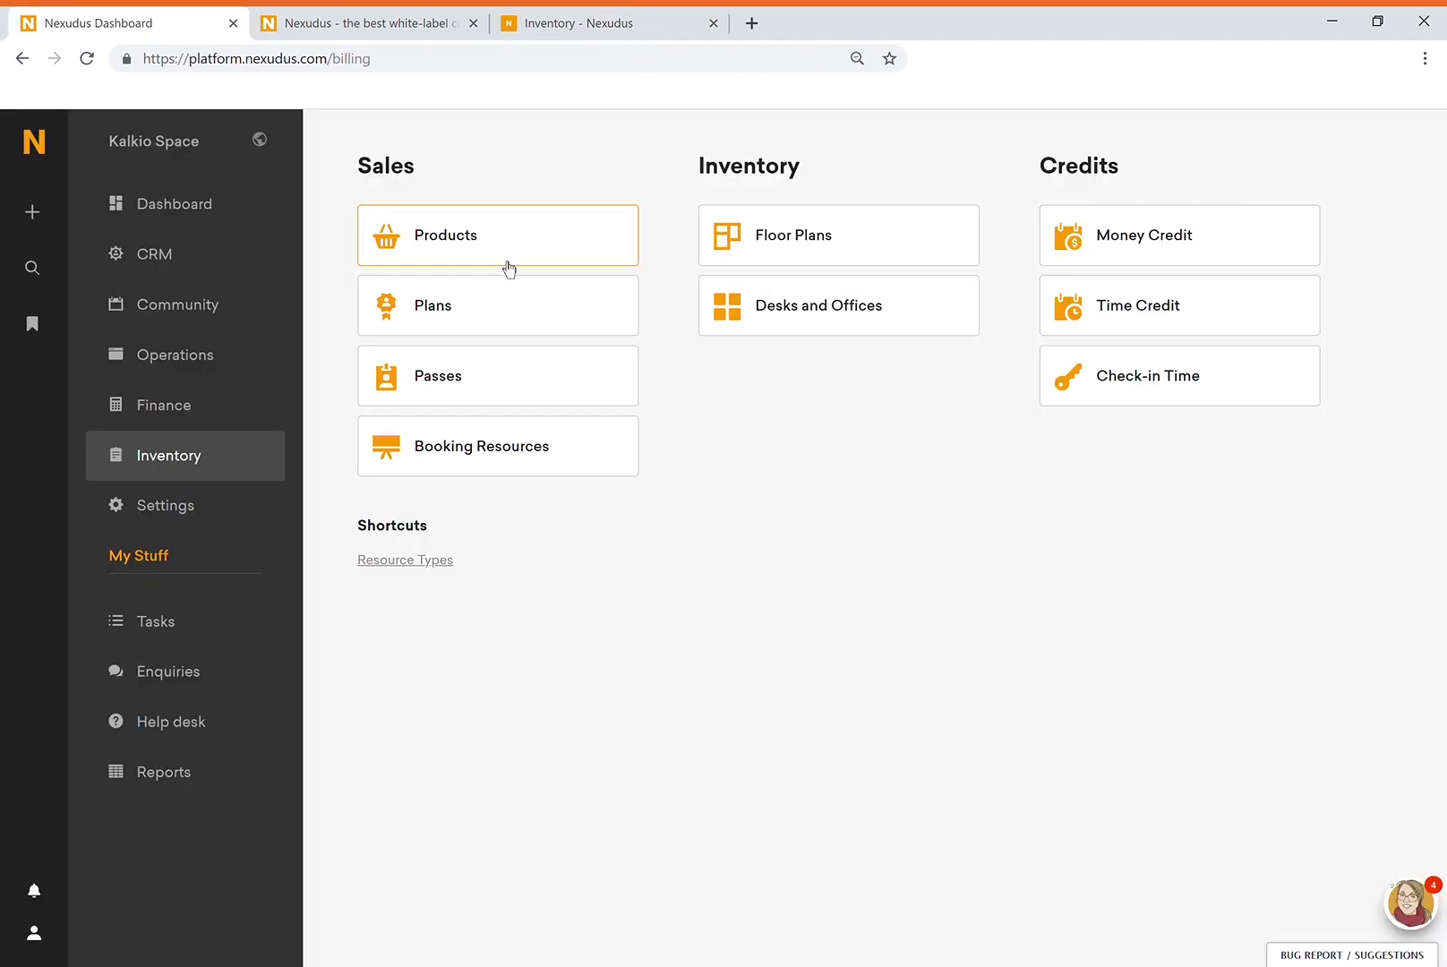
Create a product named "Weekend Pass" with the description "Weekend Pass" and a price of 15 USD, and save it.
left_click(500, 269)
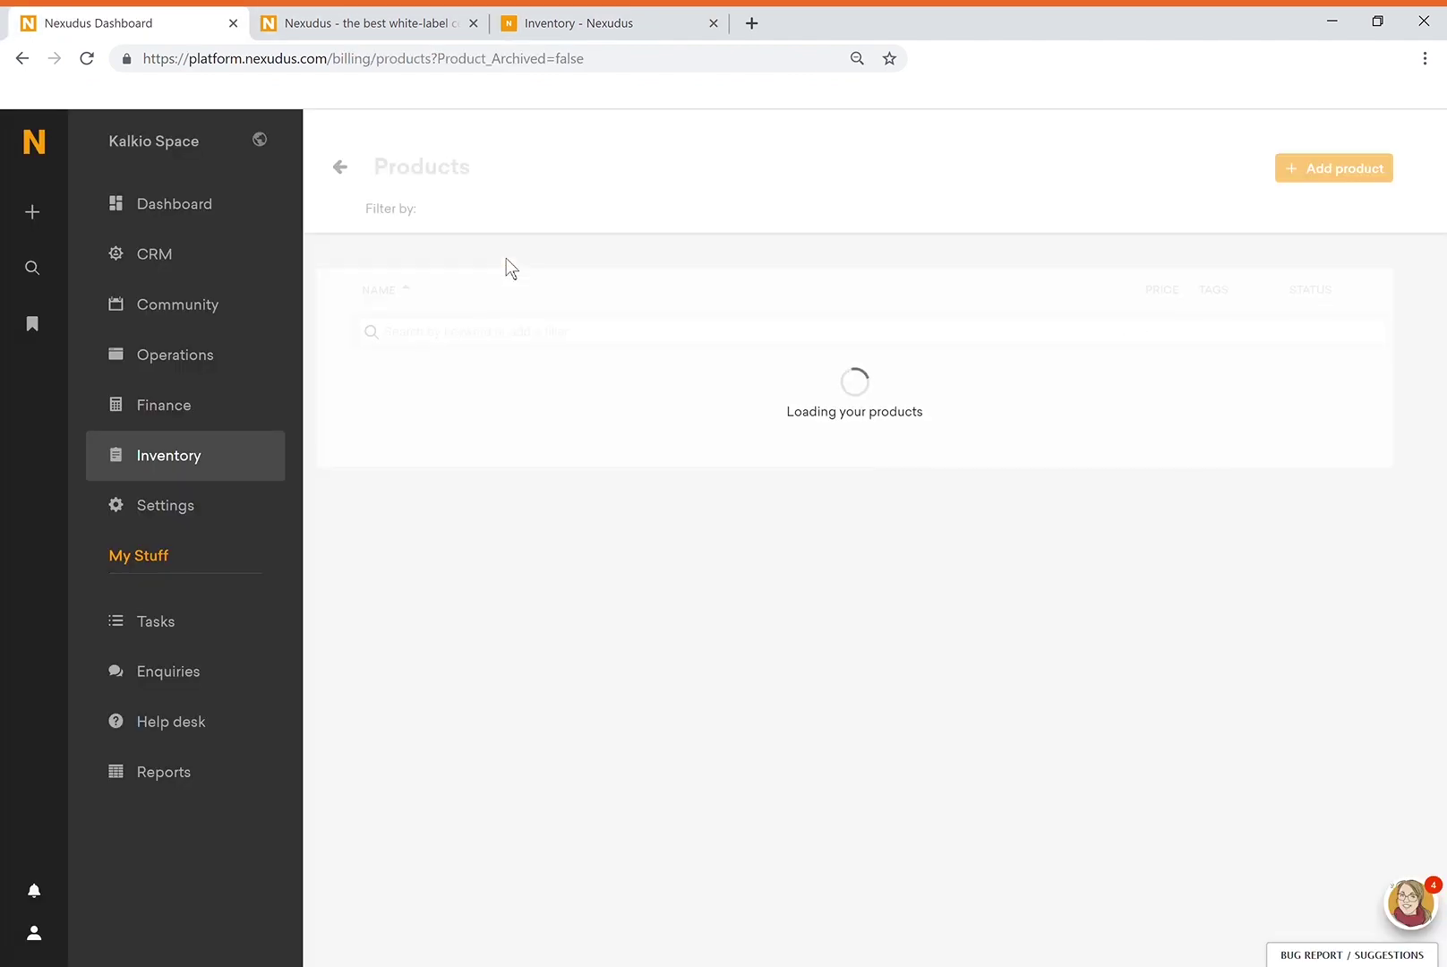
left_click(1354, 188)
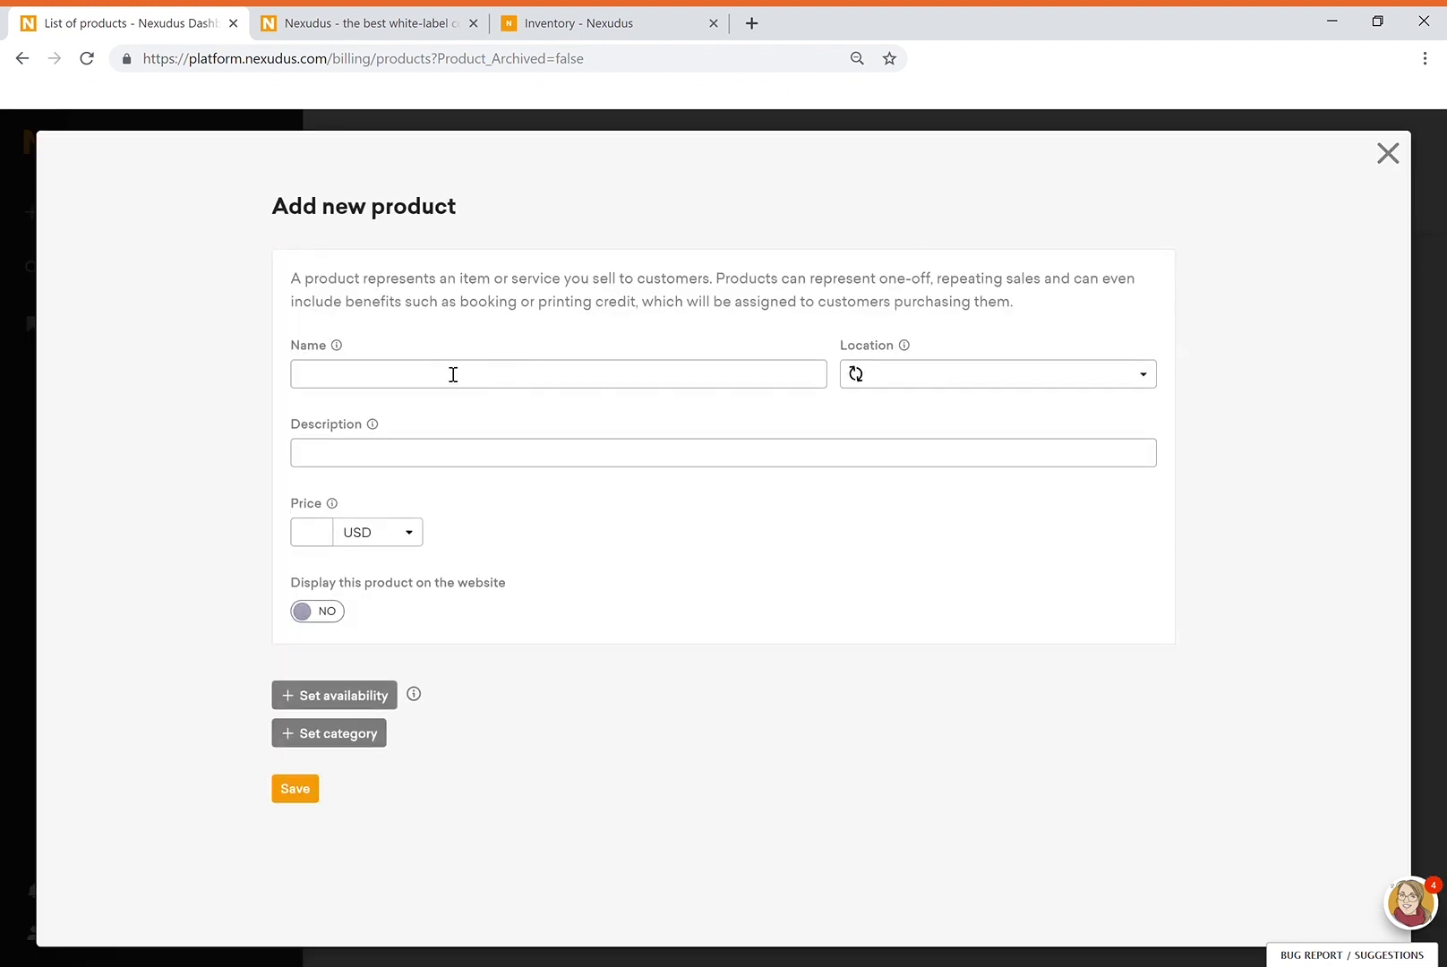
type("Weekend Pass")
left_click(366, 457)
type("Weekend Pass")
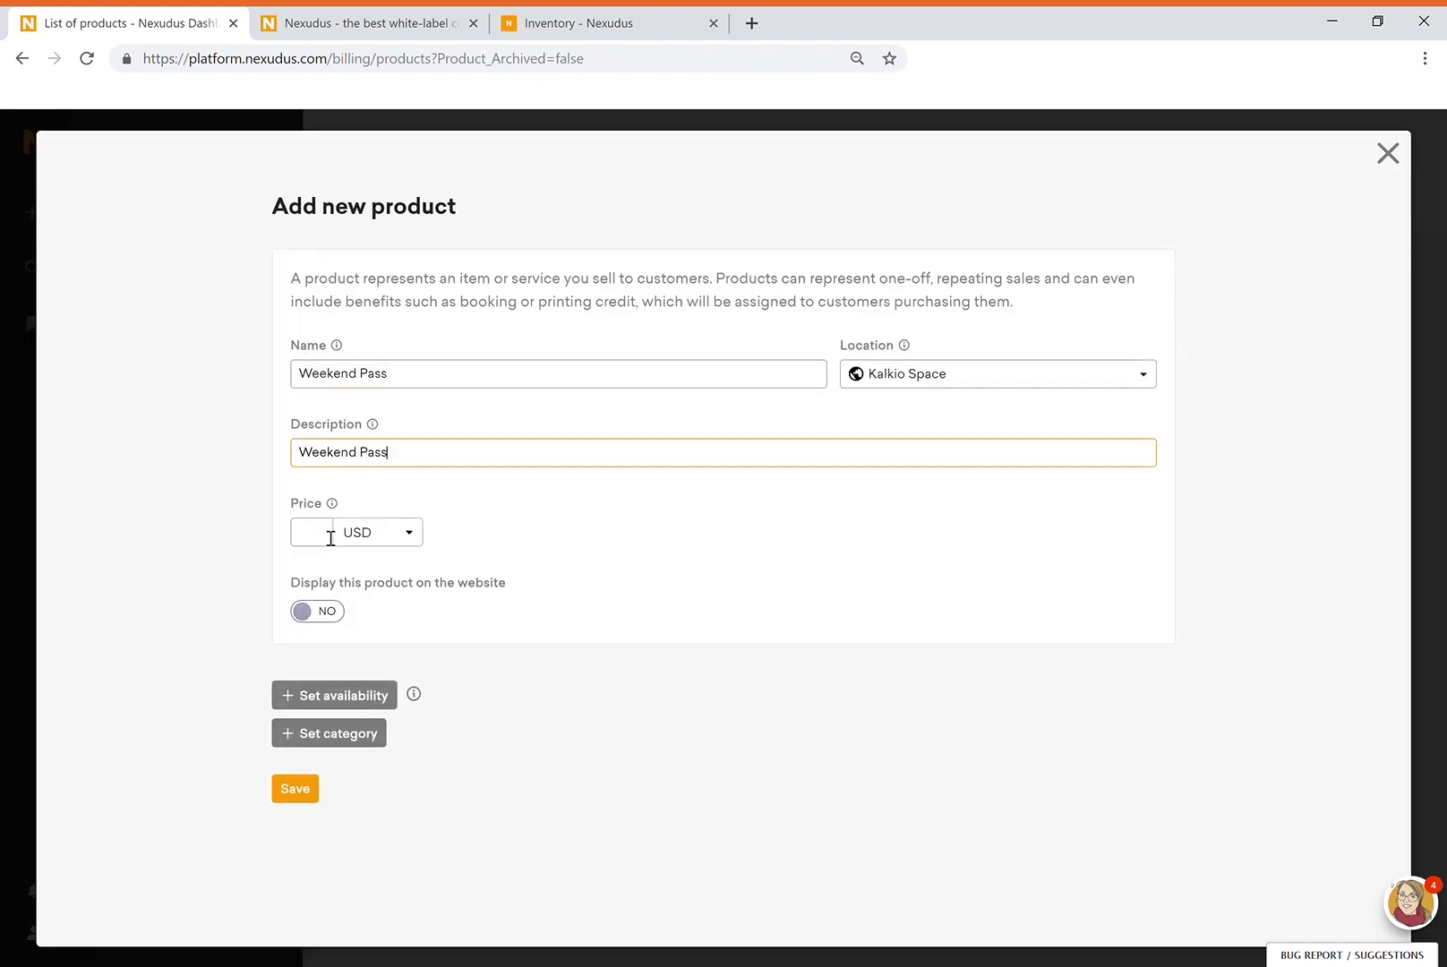
left_click(322, 537)
type("15")
left_click(307, 793)
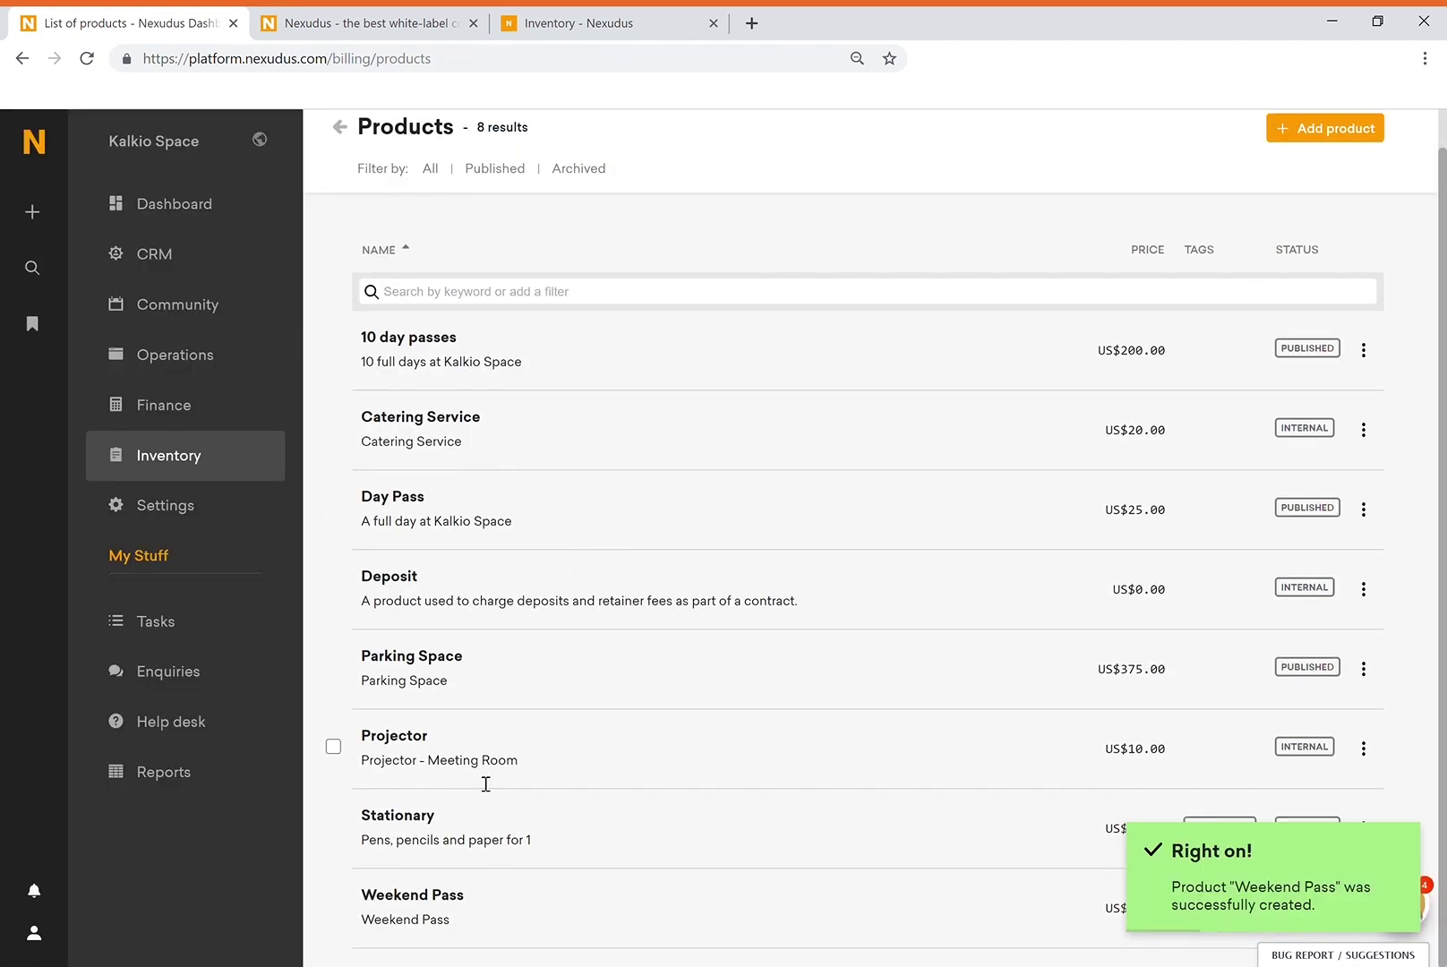
Include 2 passes of the Weekend Pass type in the Weekend Pass product's benefits, without an expiration, and save.
left_click(442, 908)
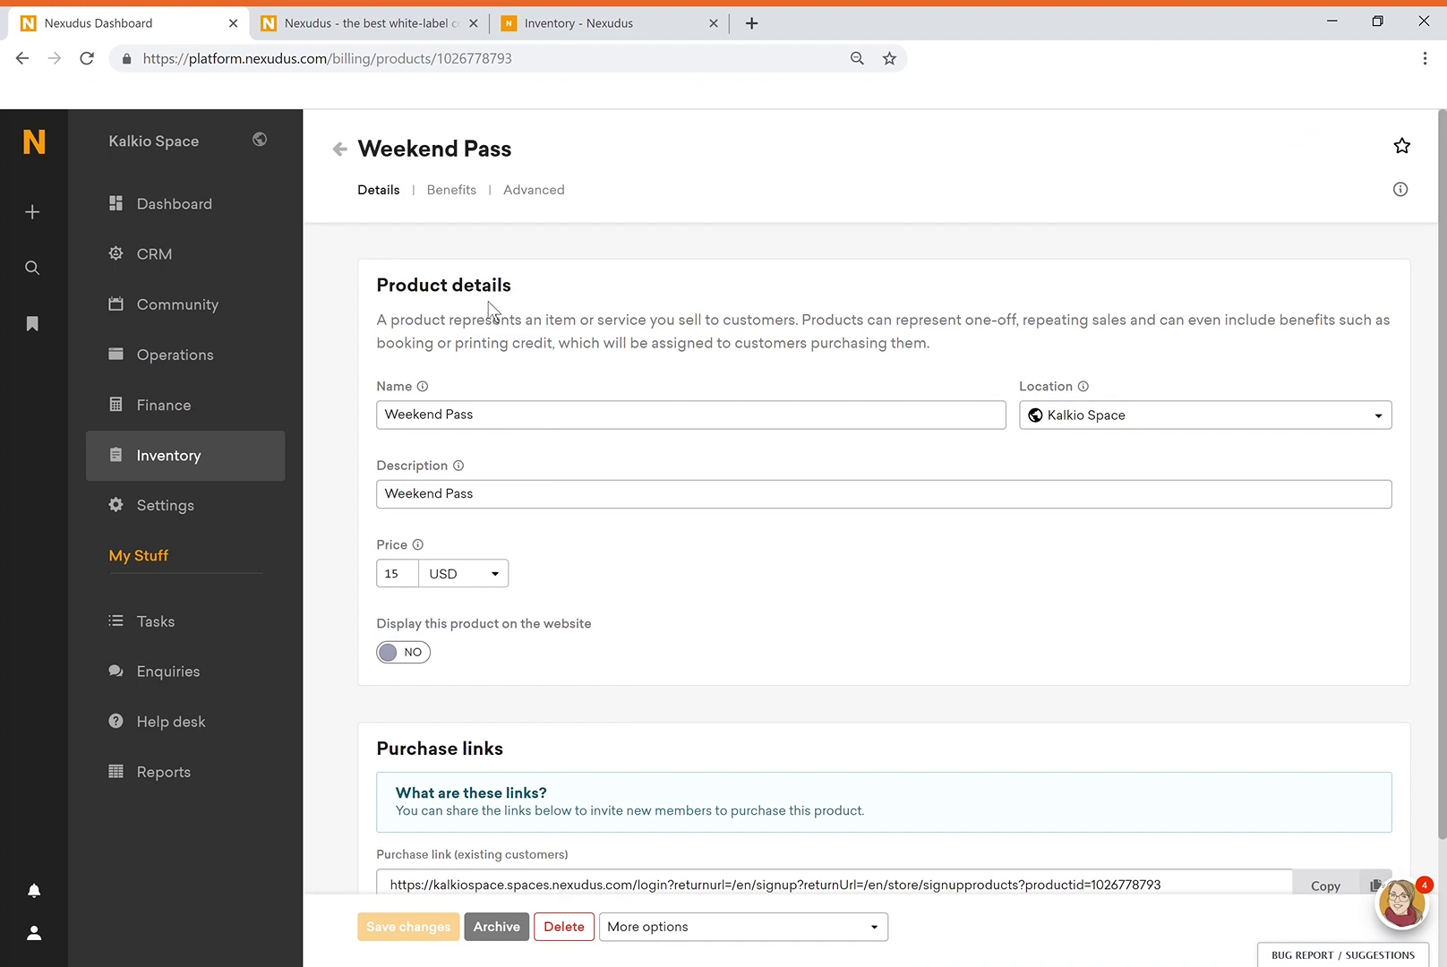
left_click(454, 198)
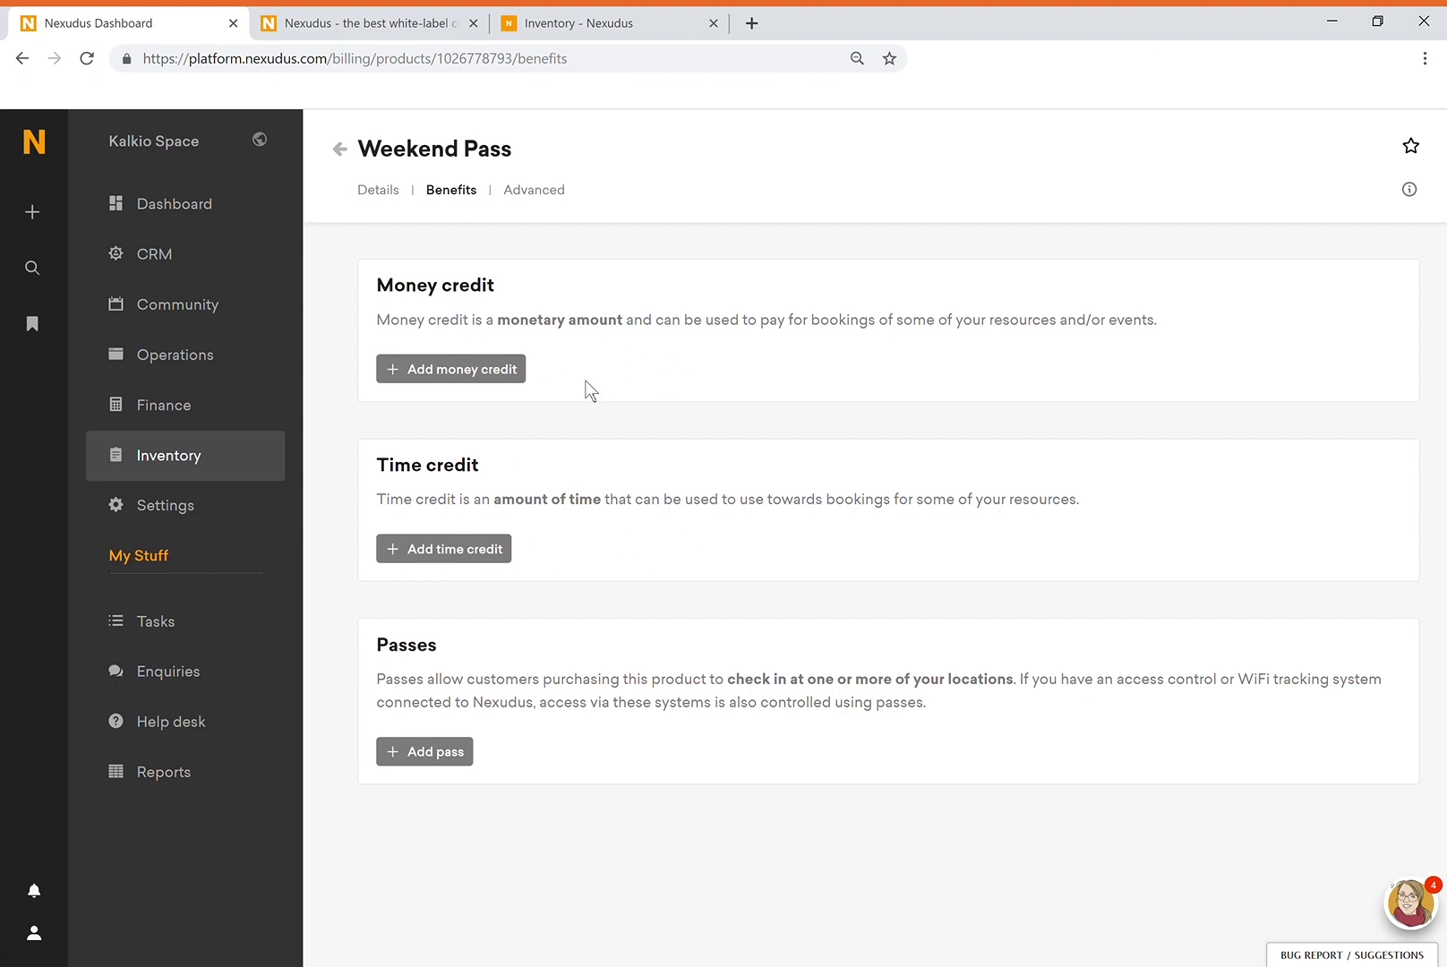
left_click(428, 754)
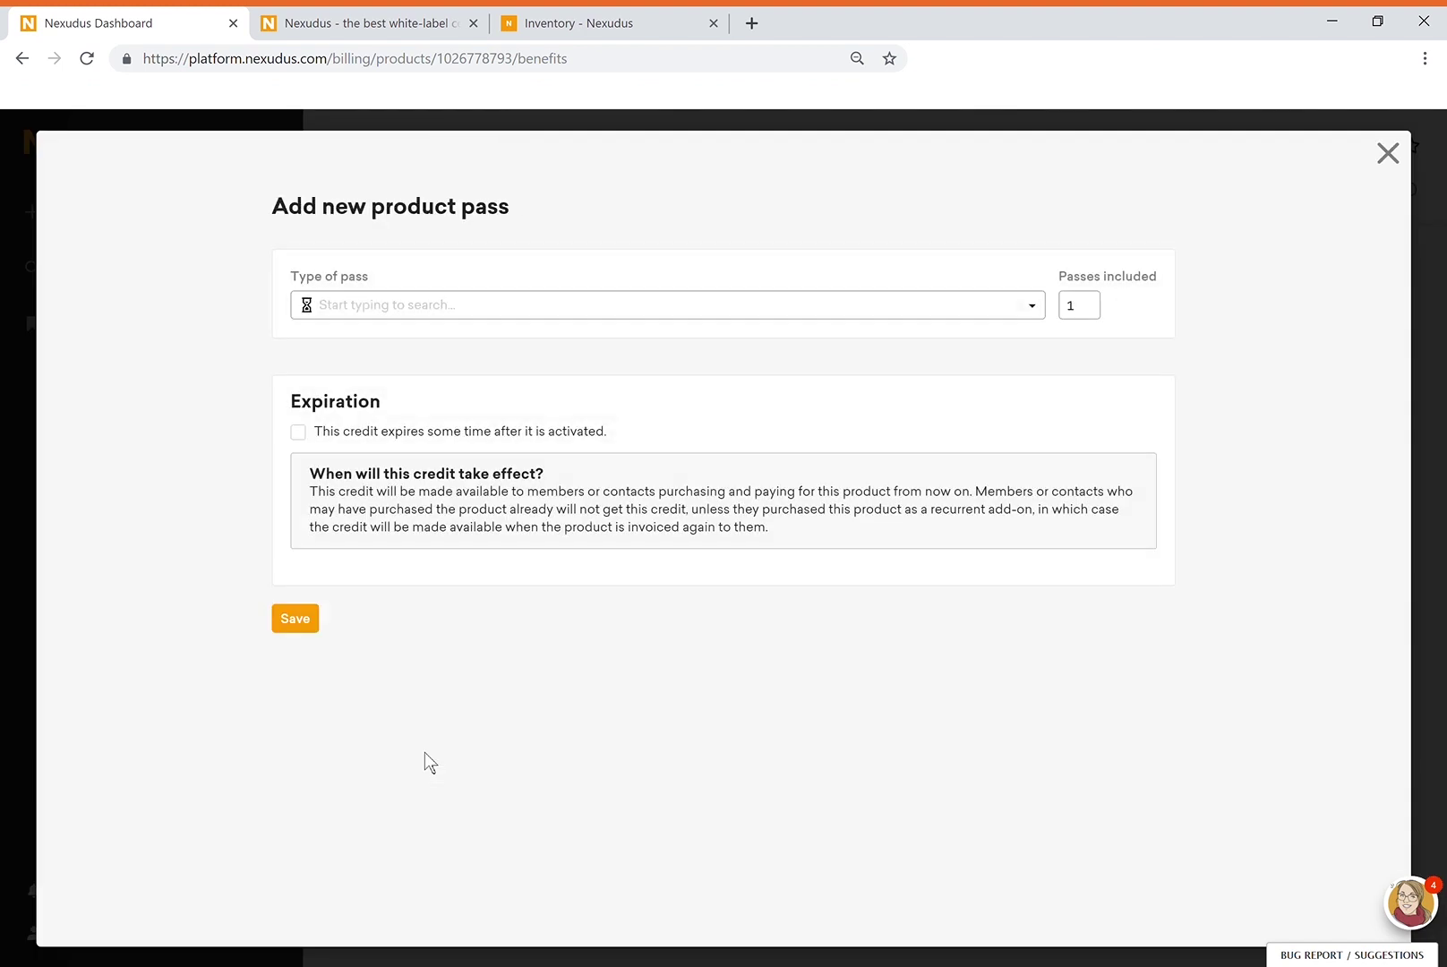
left_click(391, 311)
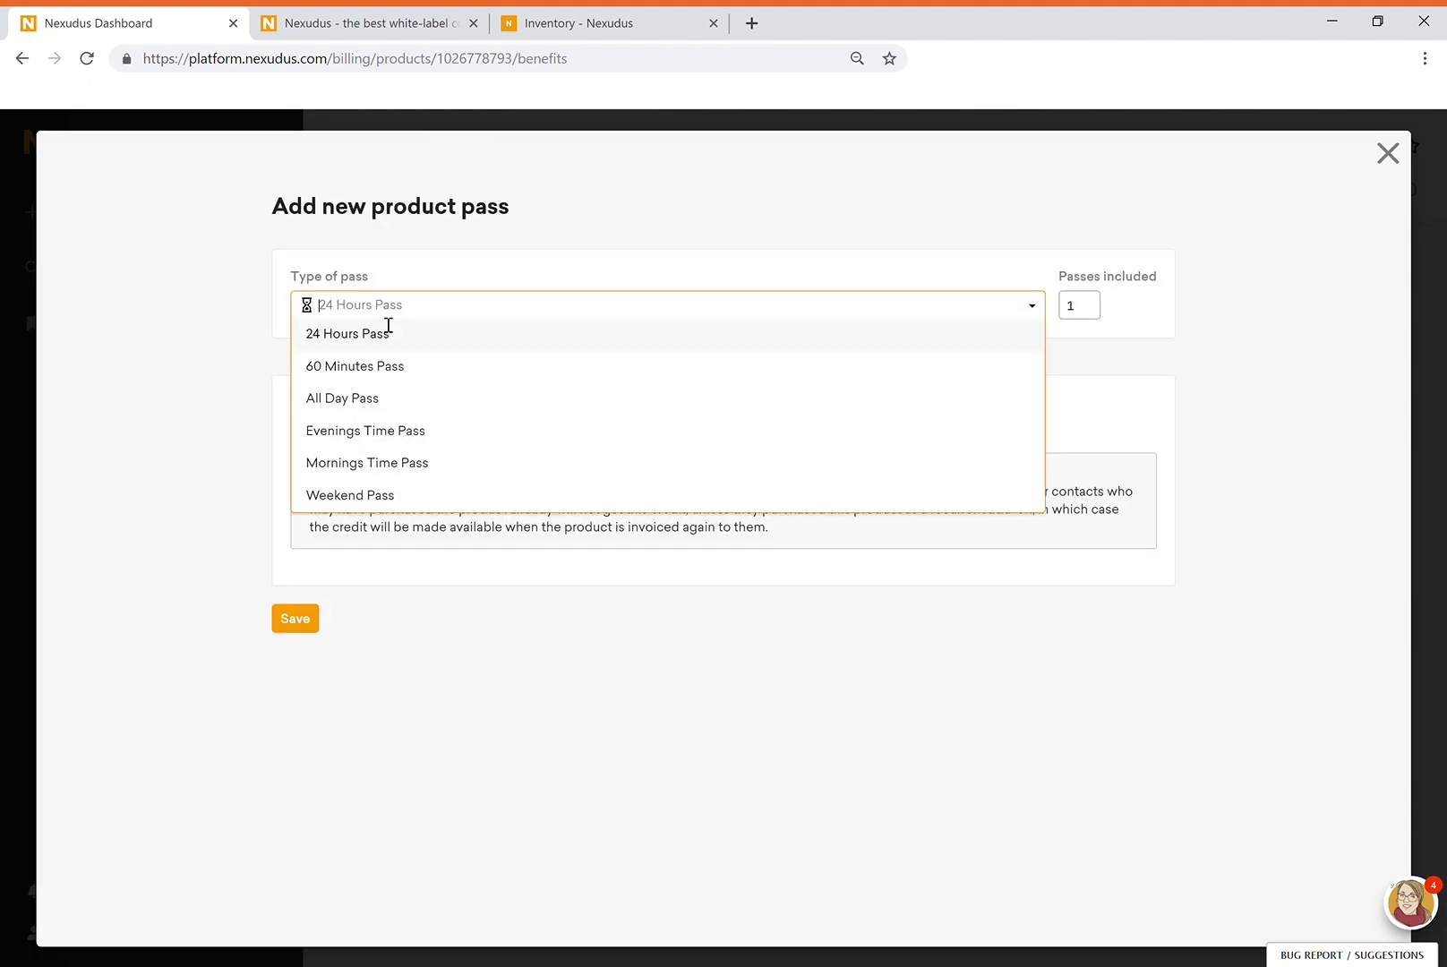
left_click(389, 495)
double_click(1096, 317)
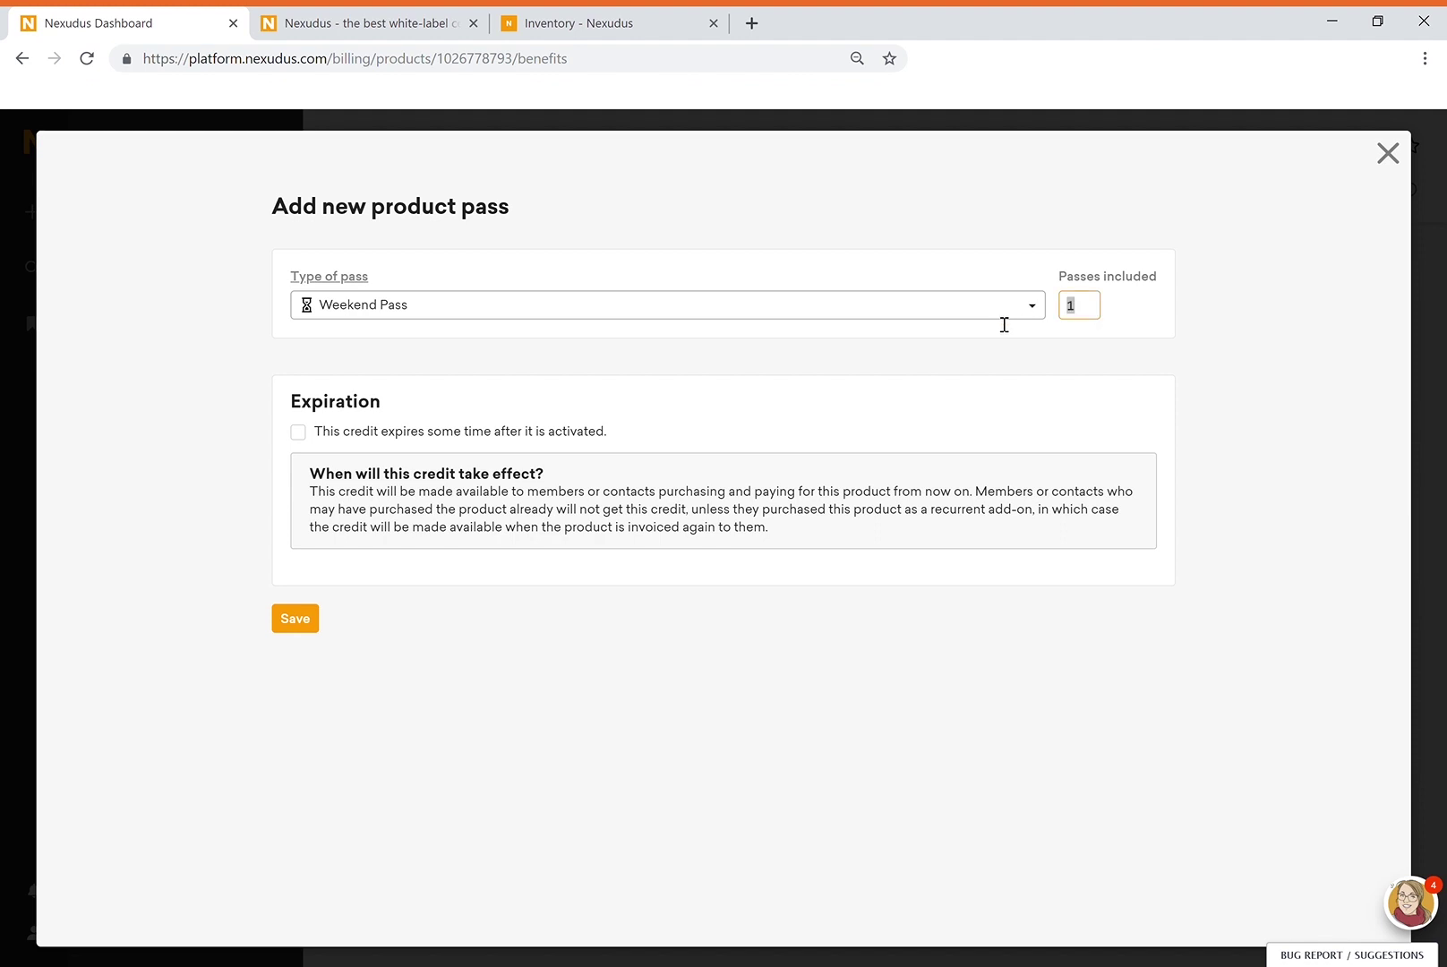
type("2")
left_click(360, 447)
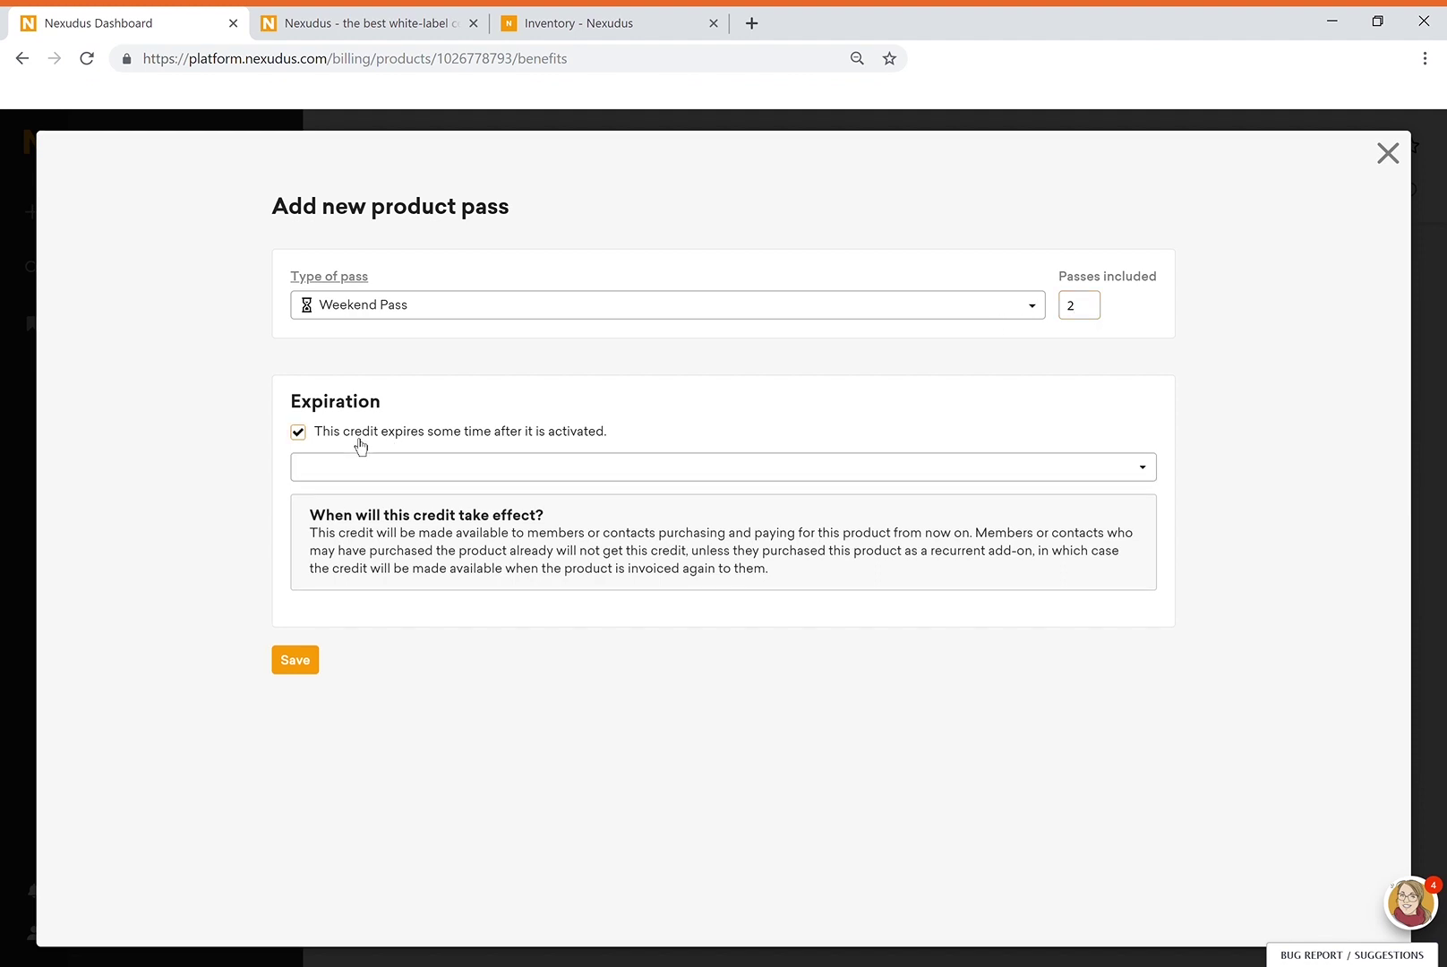
left_click(389, 488)
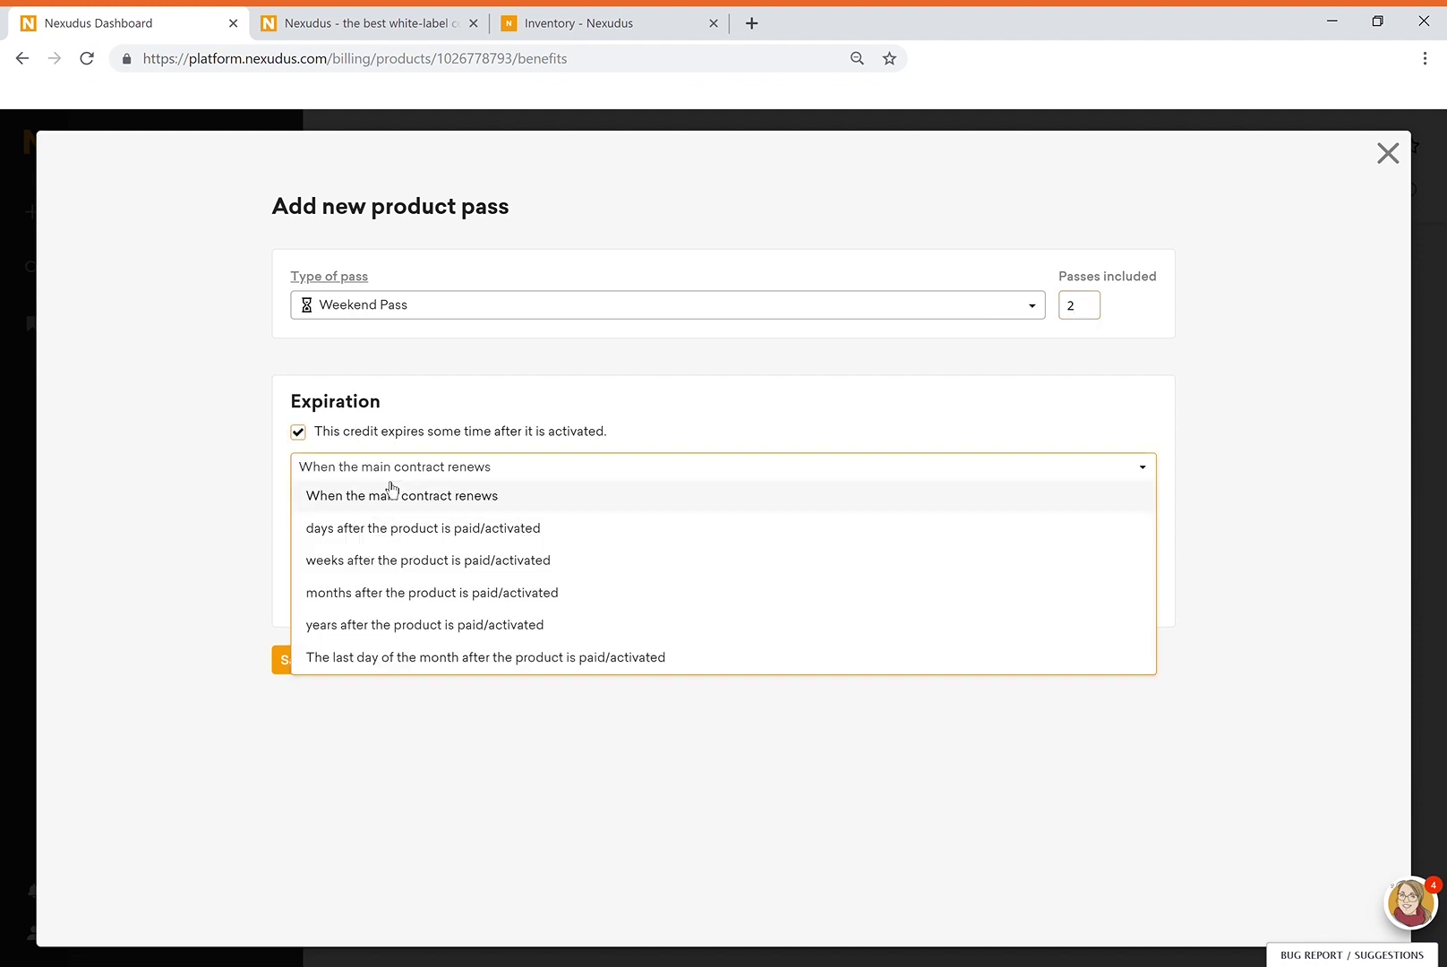
left_click(334, 435)
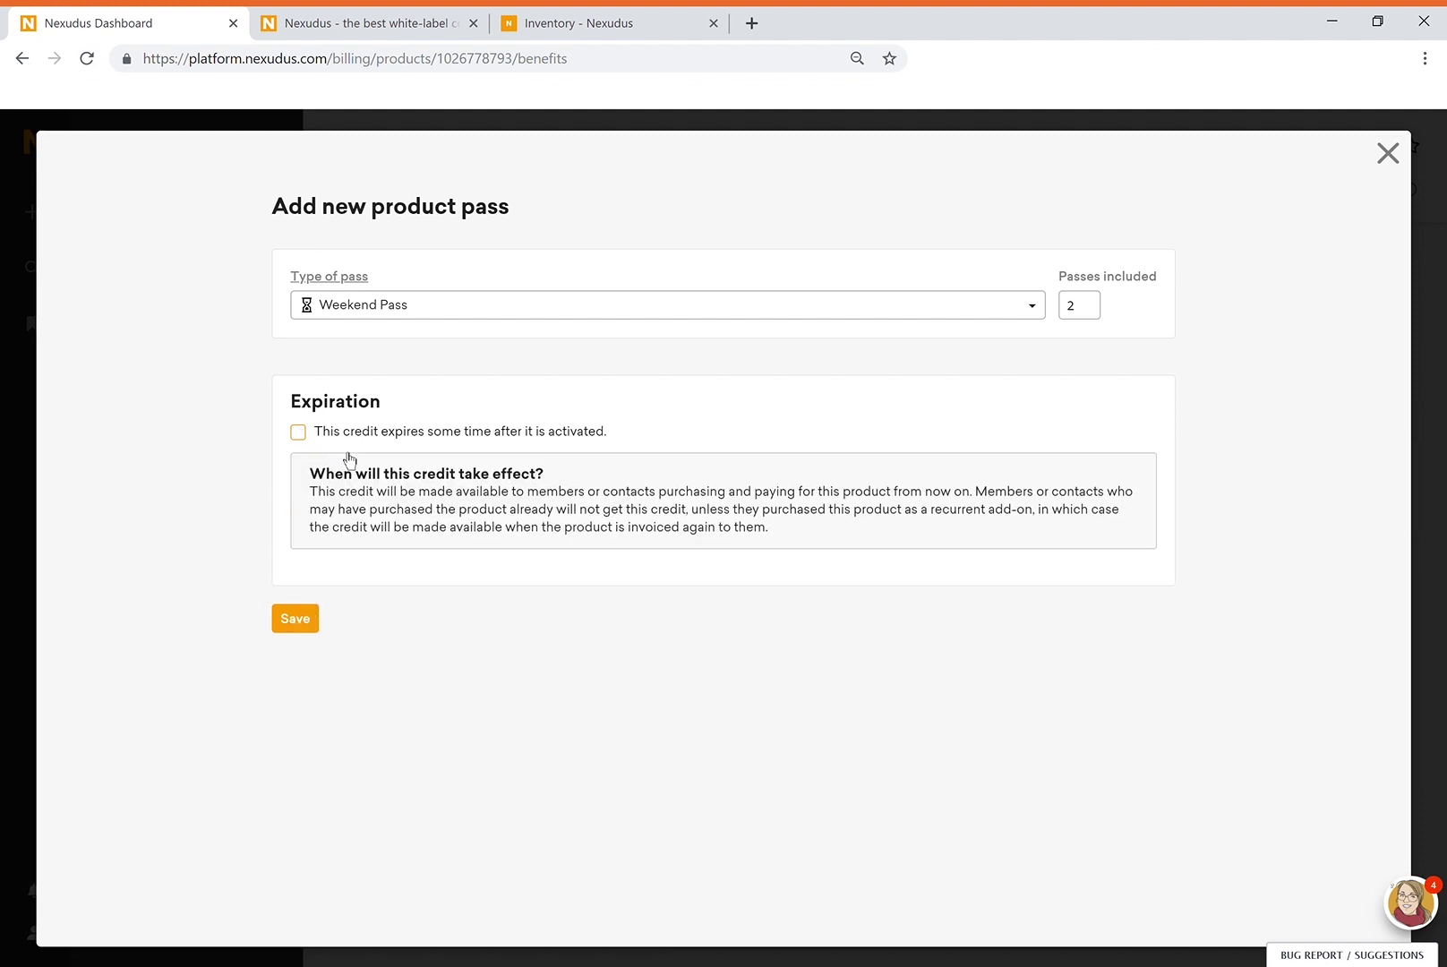
left_click(295, 619)
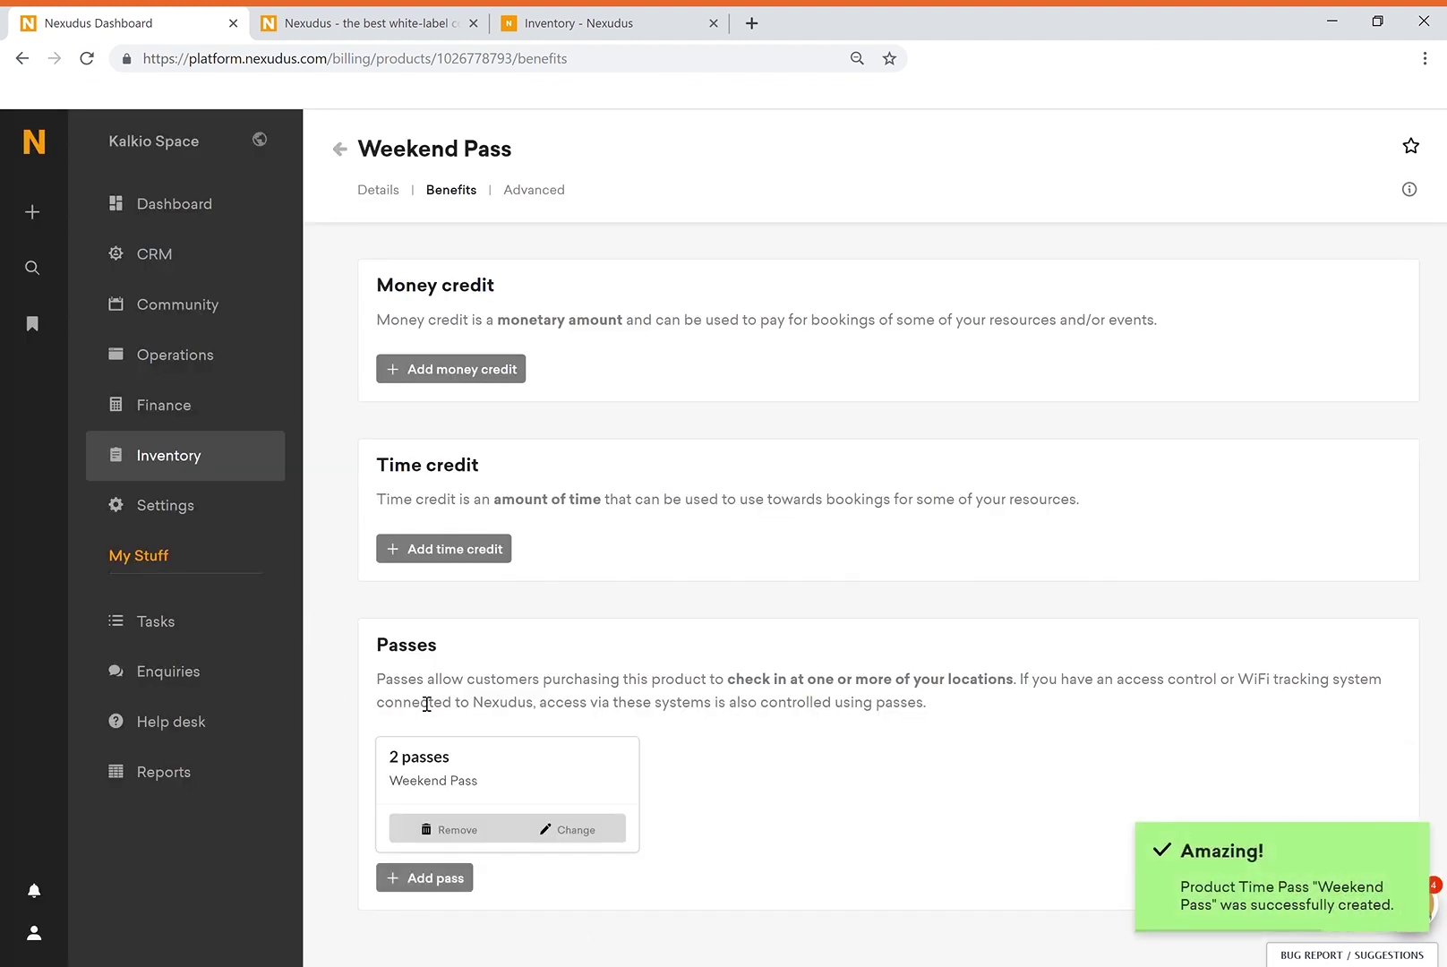
Set the Weekend Pass product's price to 30 USD and save the change.
left_click(383, 197)
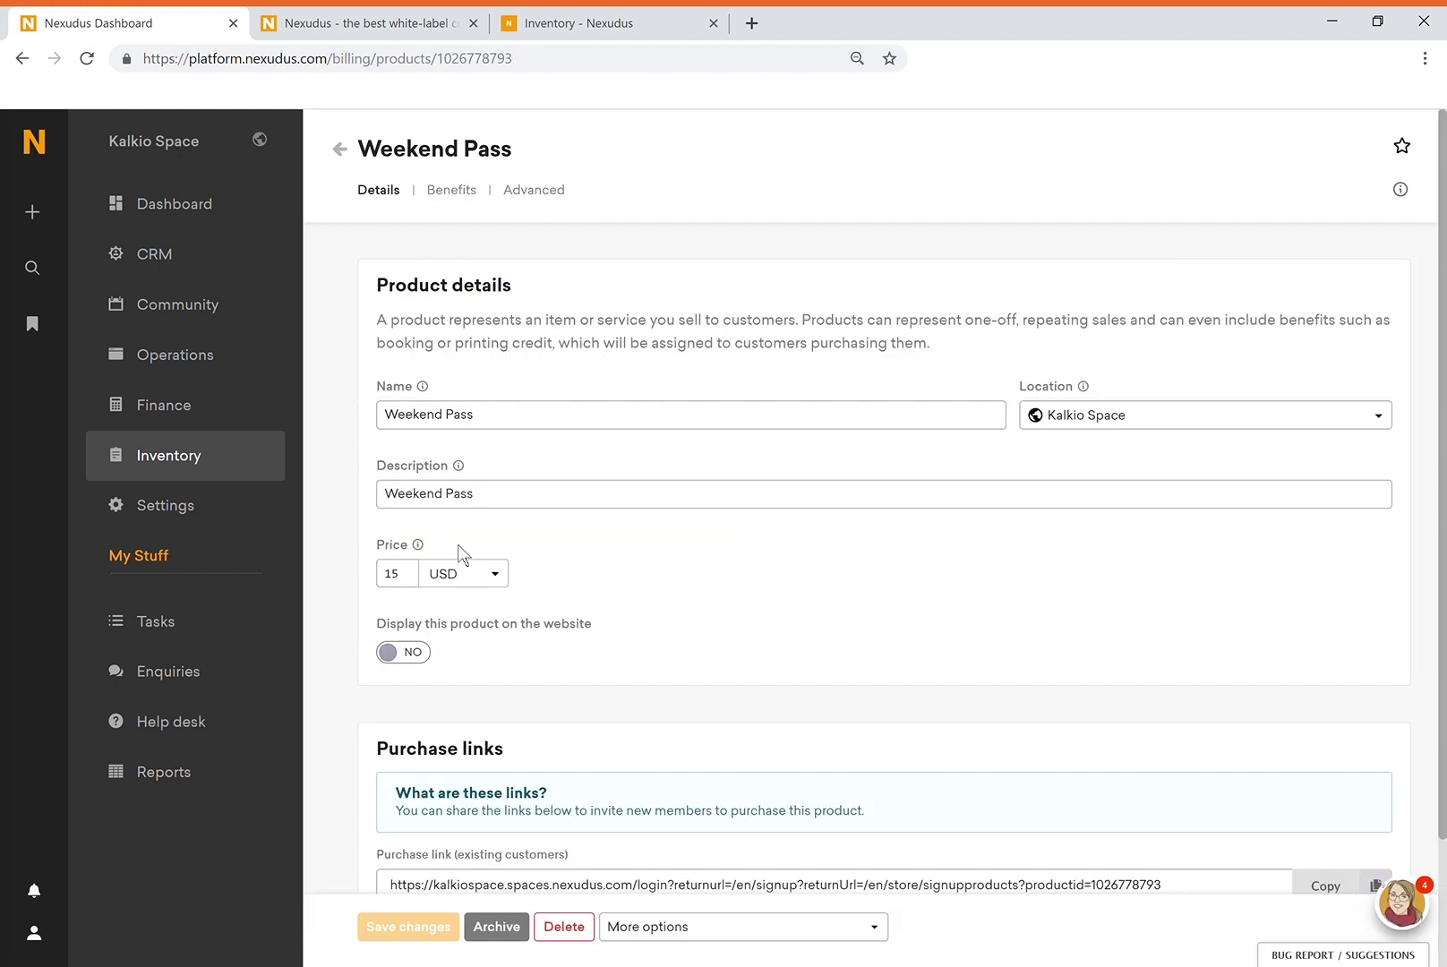
double_click(394, 582)
type("30")
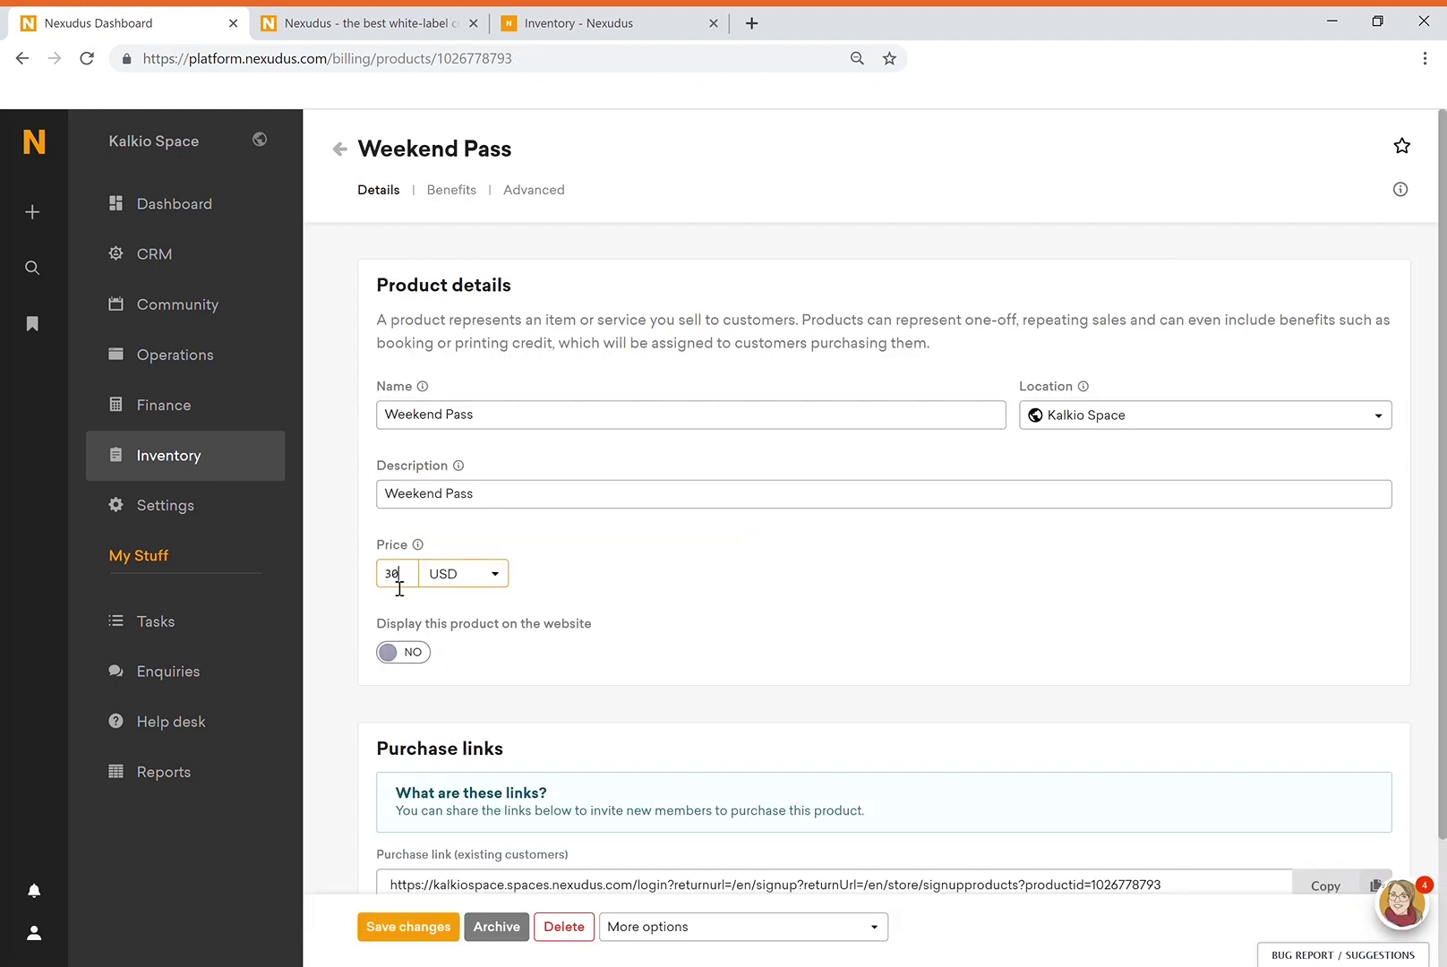
left_click(436, 939)
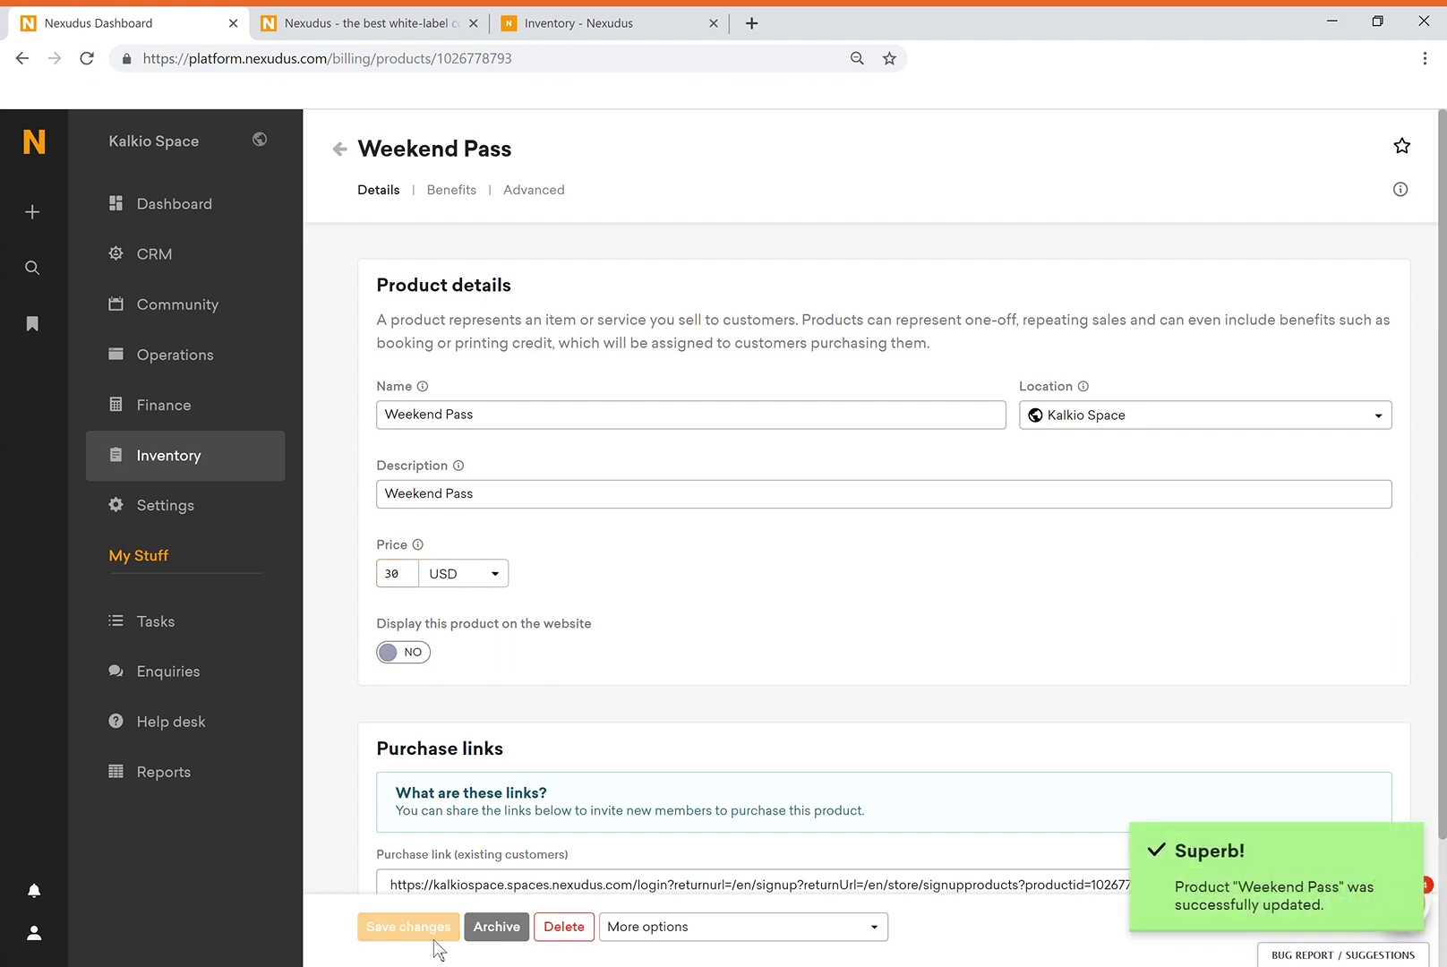
Display the Weekend Pass product on the website, set its price to 20 USD, and save the changes.
left_click(453, 192)
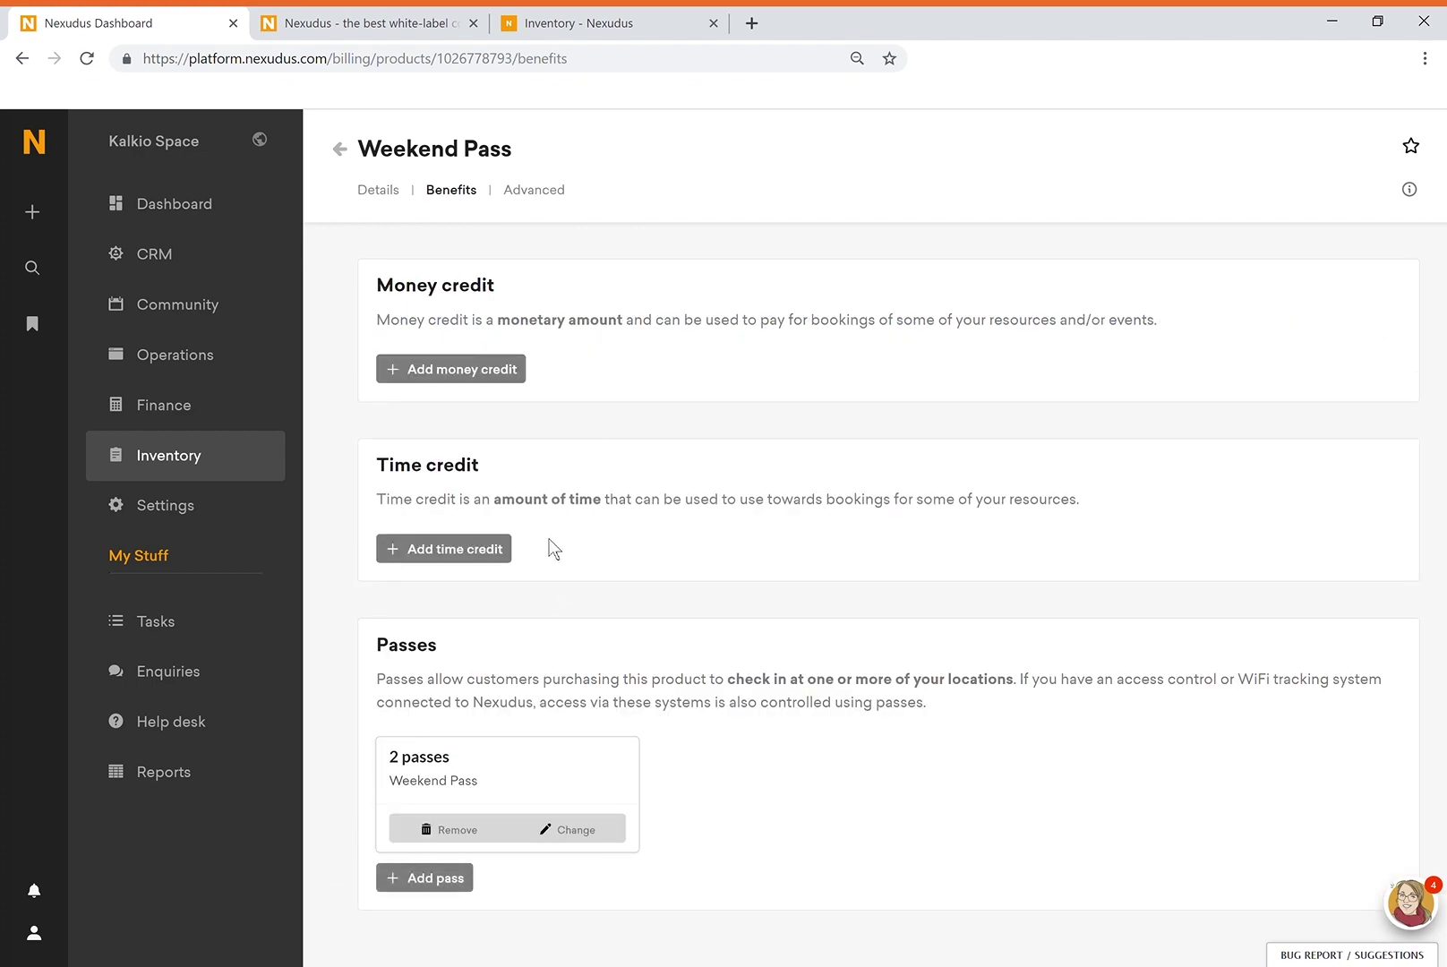
left_click(379, 191)
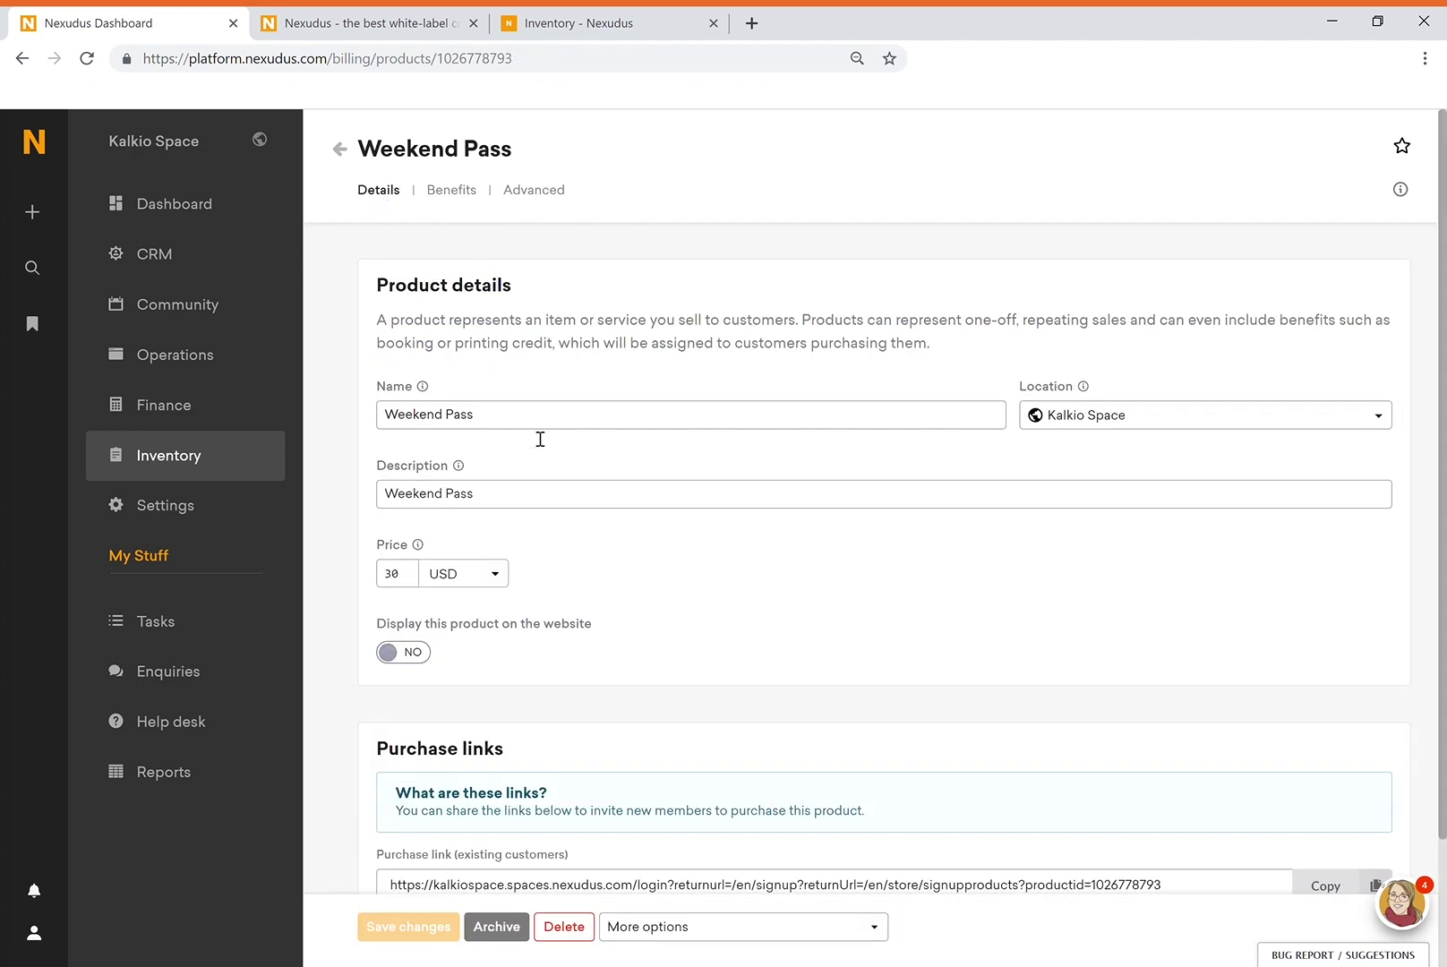
left_click(414, 654)
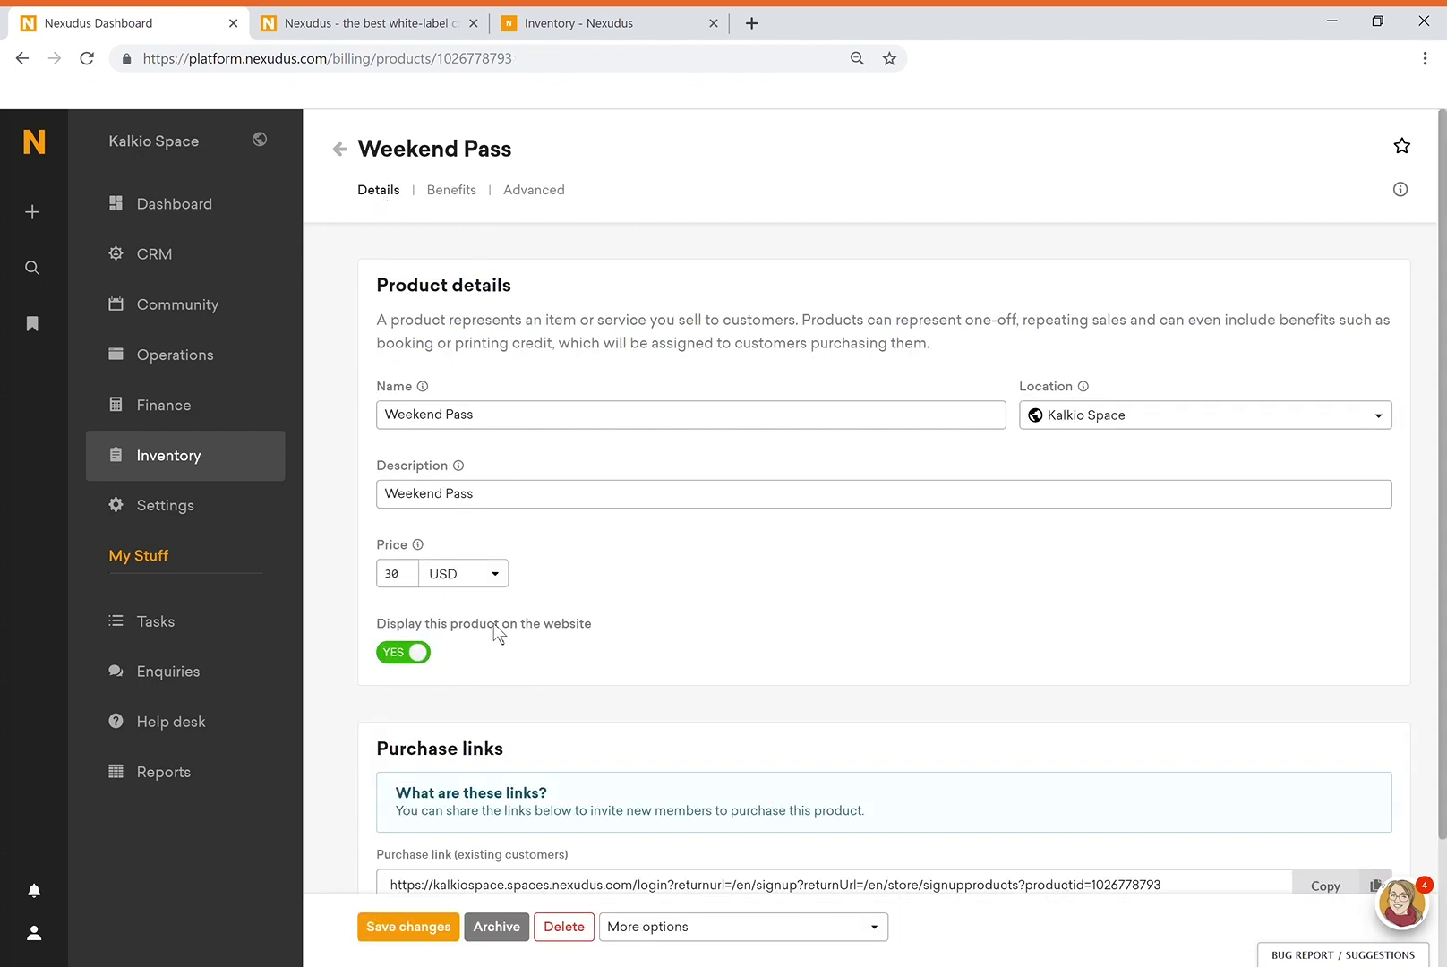
left_click(440, 931)
double_click(411, 577)
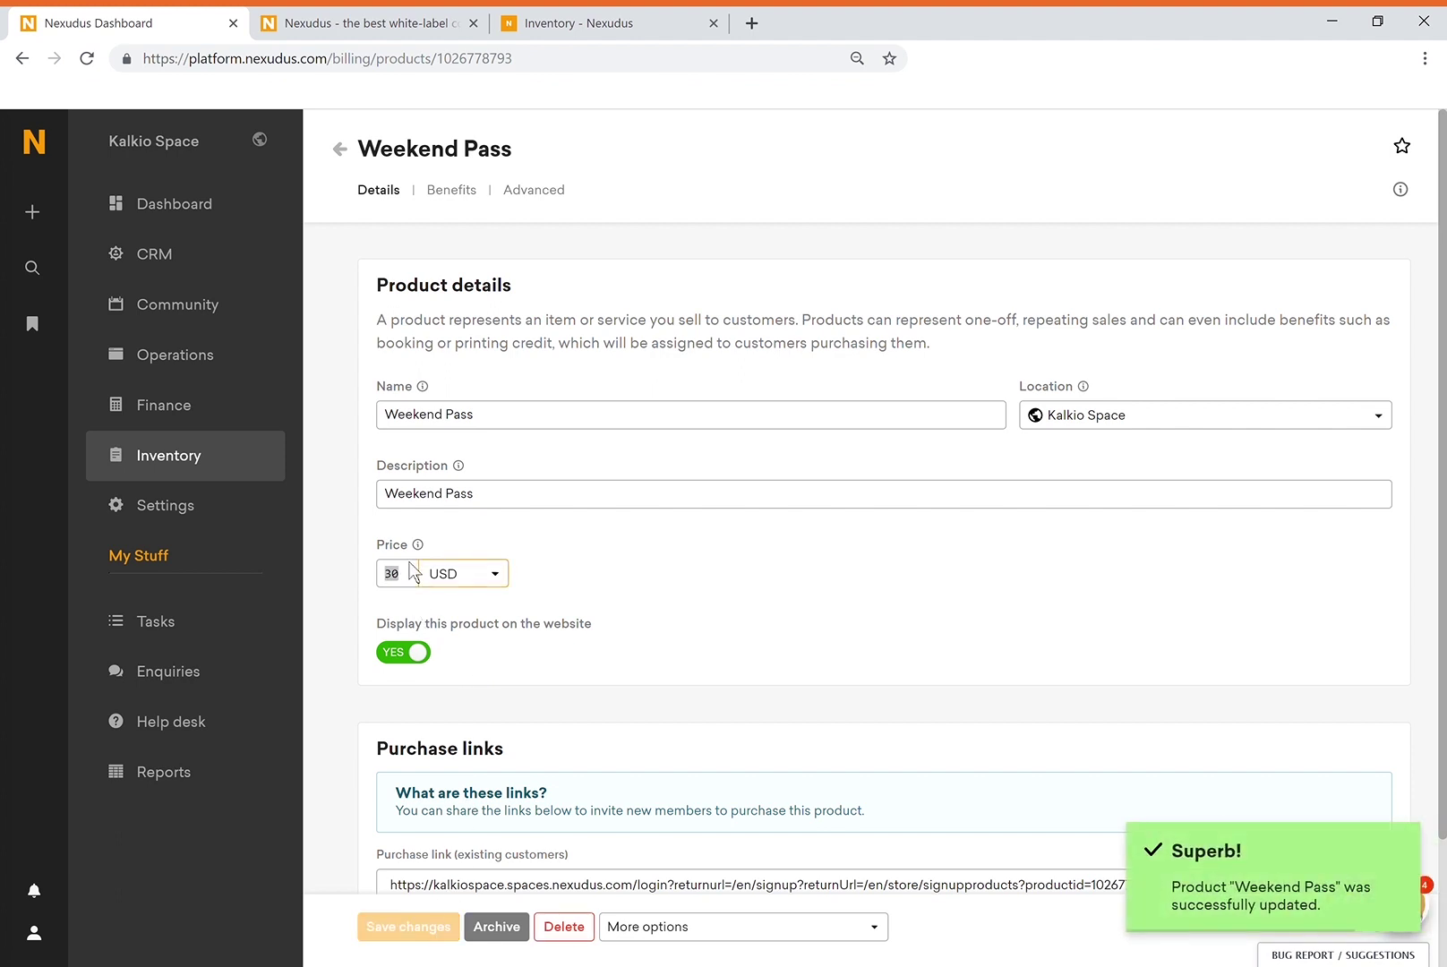
type("20")
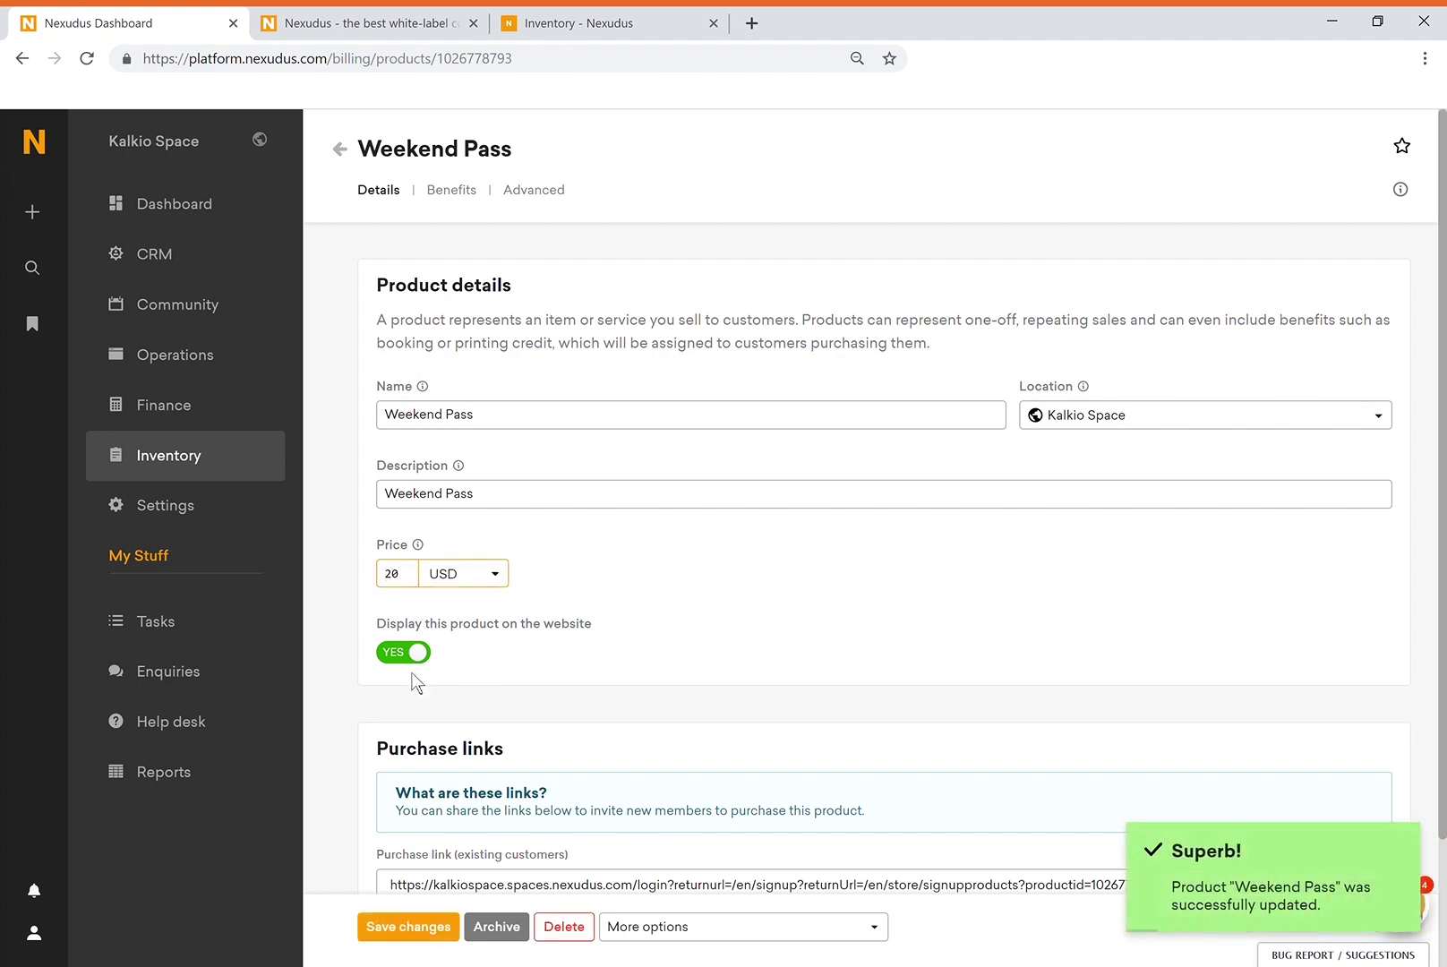
left_click(394, 931)
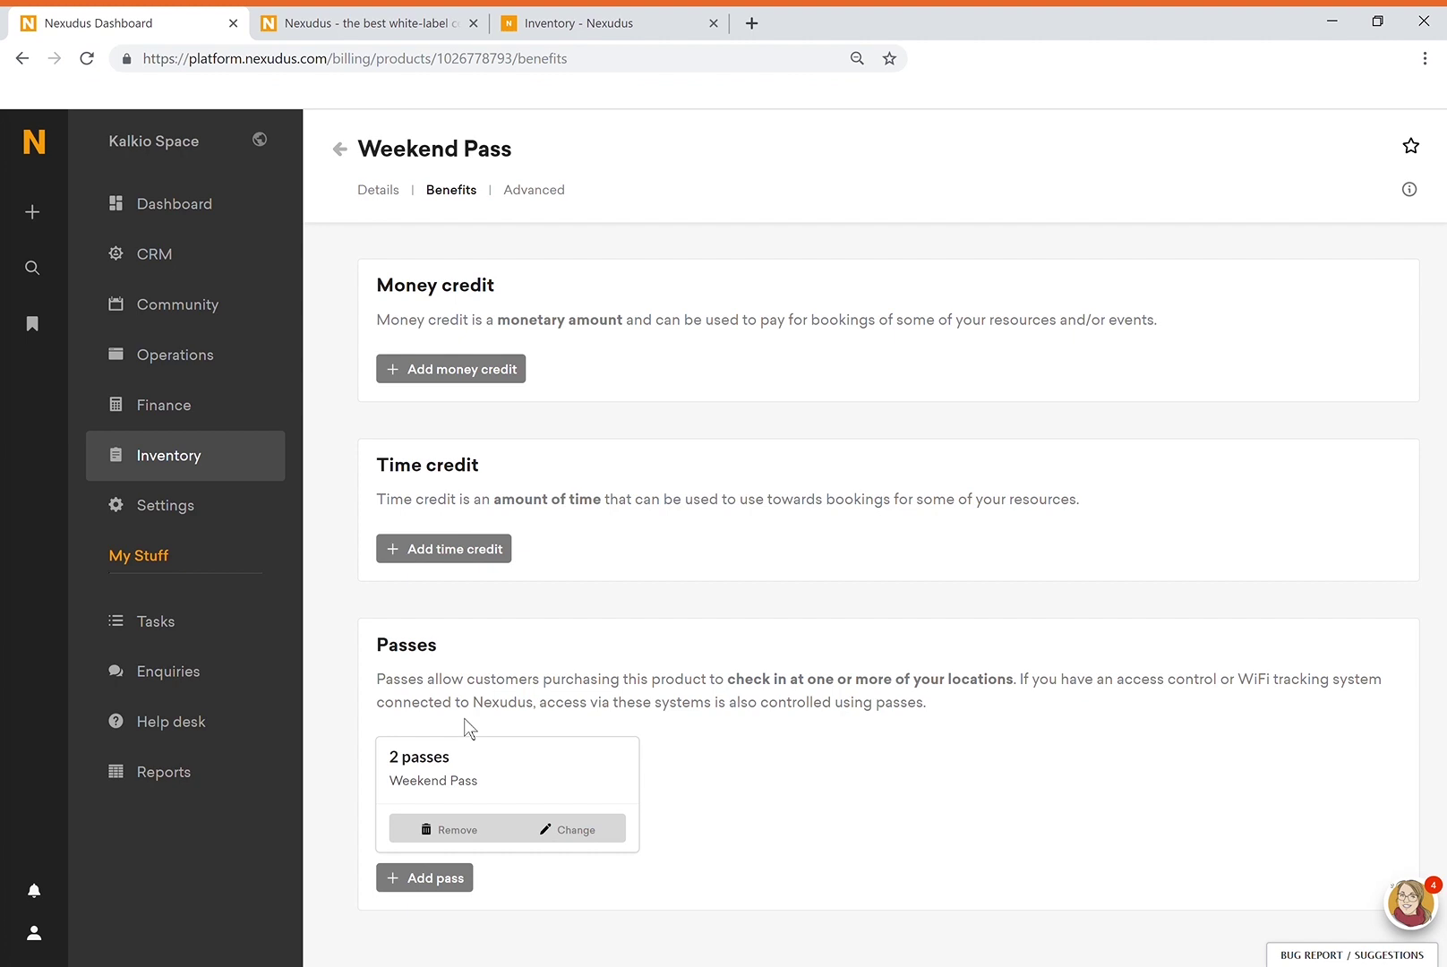
Try expiring the product's included passes 3 days after the product is paid/activated, clear the expiration, and save.
left_click(595, 834)
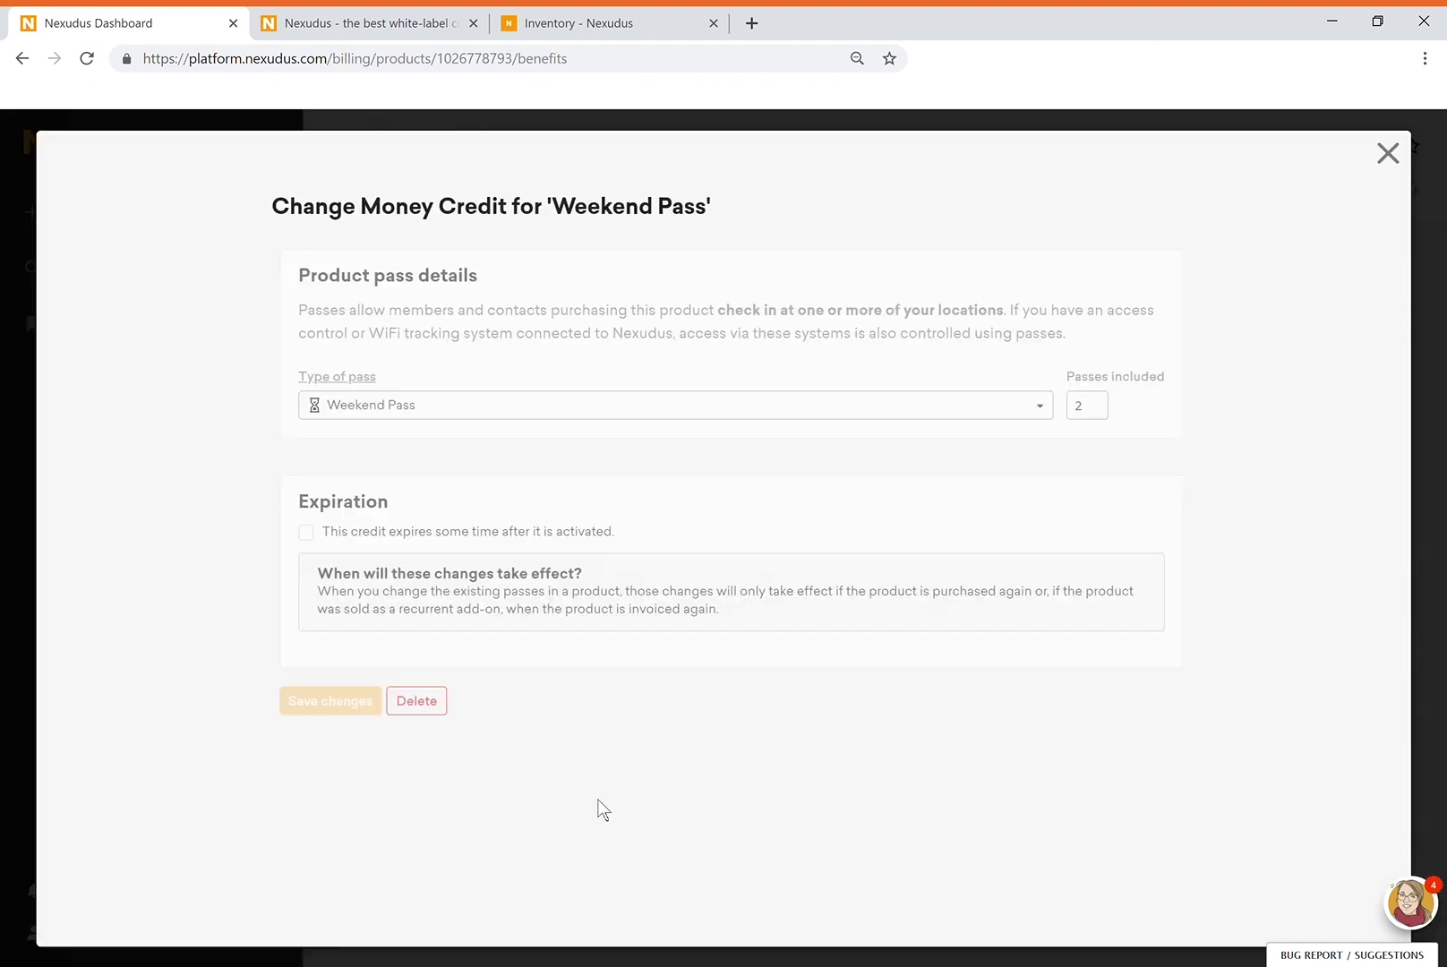
left_click(371, 532)
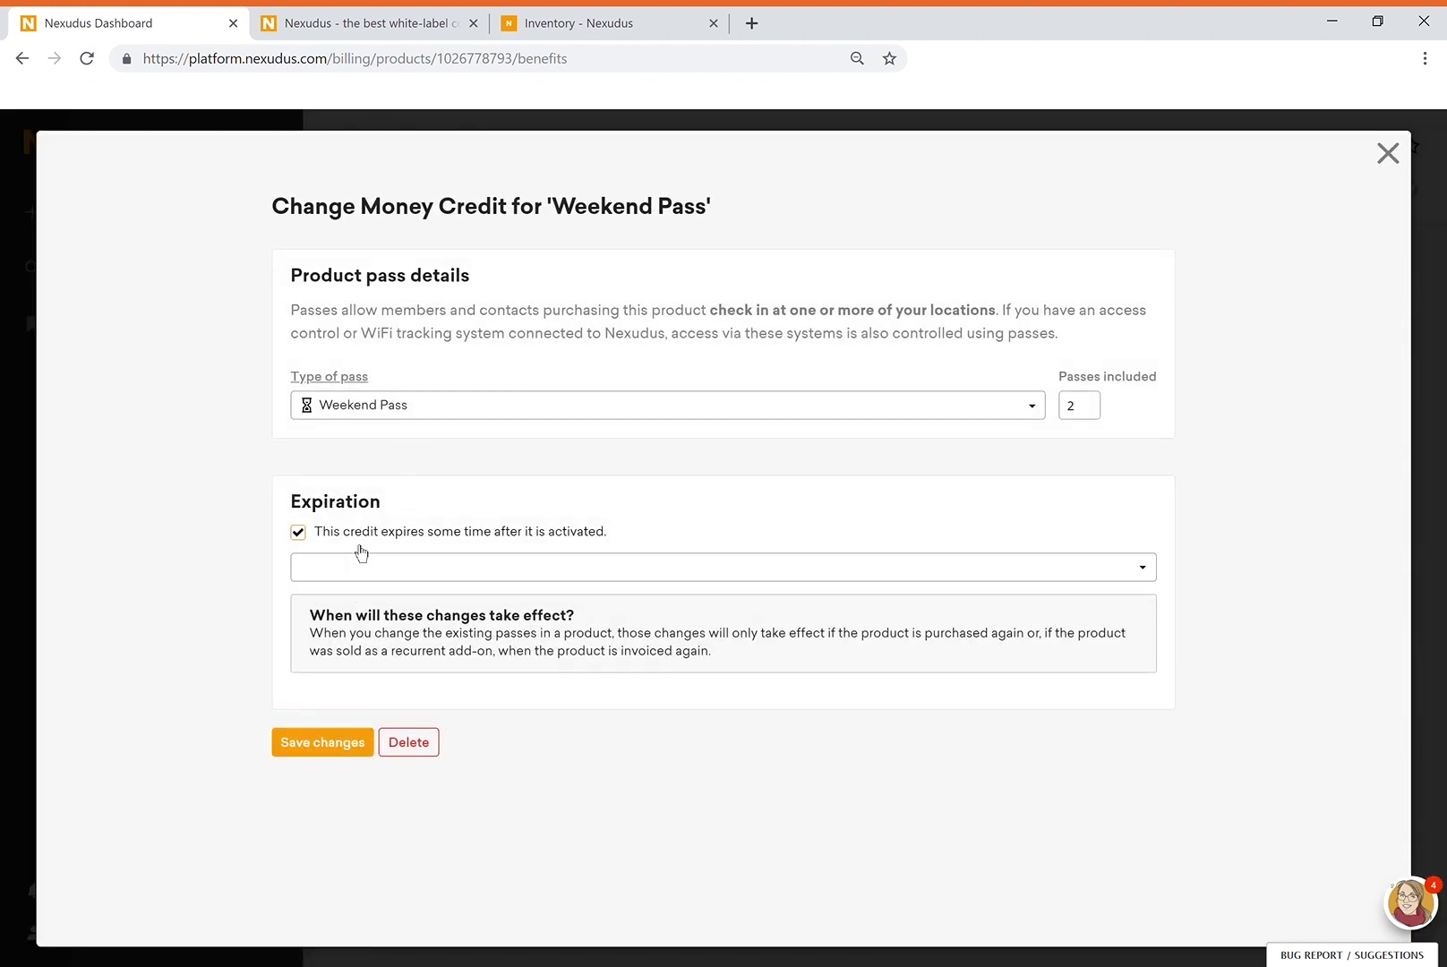
left_click(433, 578)
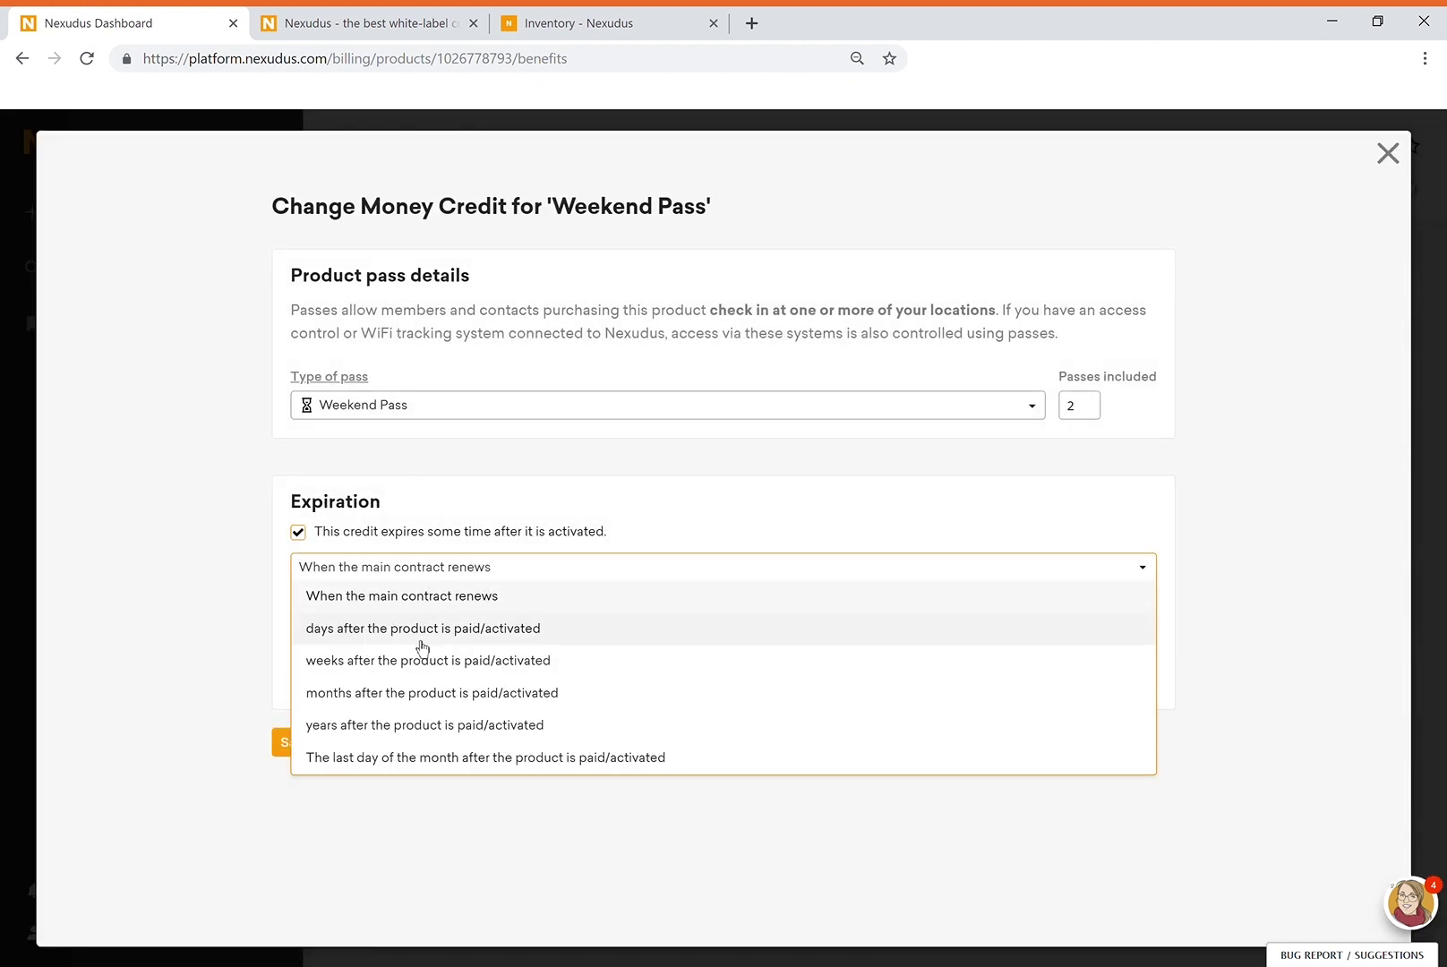
left_click(420, 636)
double_click(313, 568)
type("3")
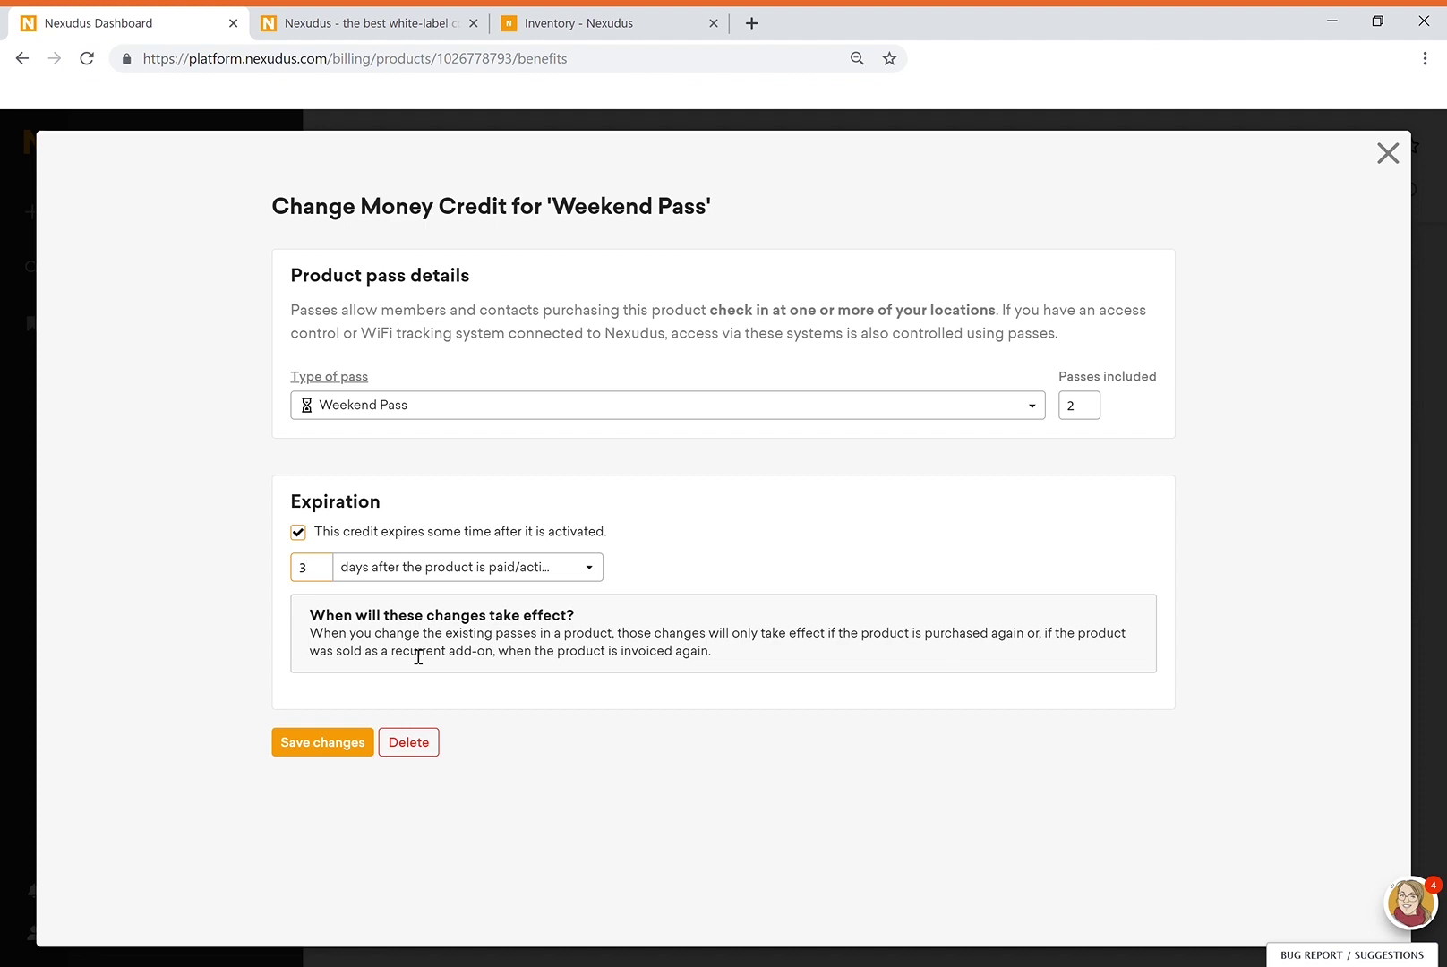
left_click(322, 543)
left_click(326, 703)
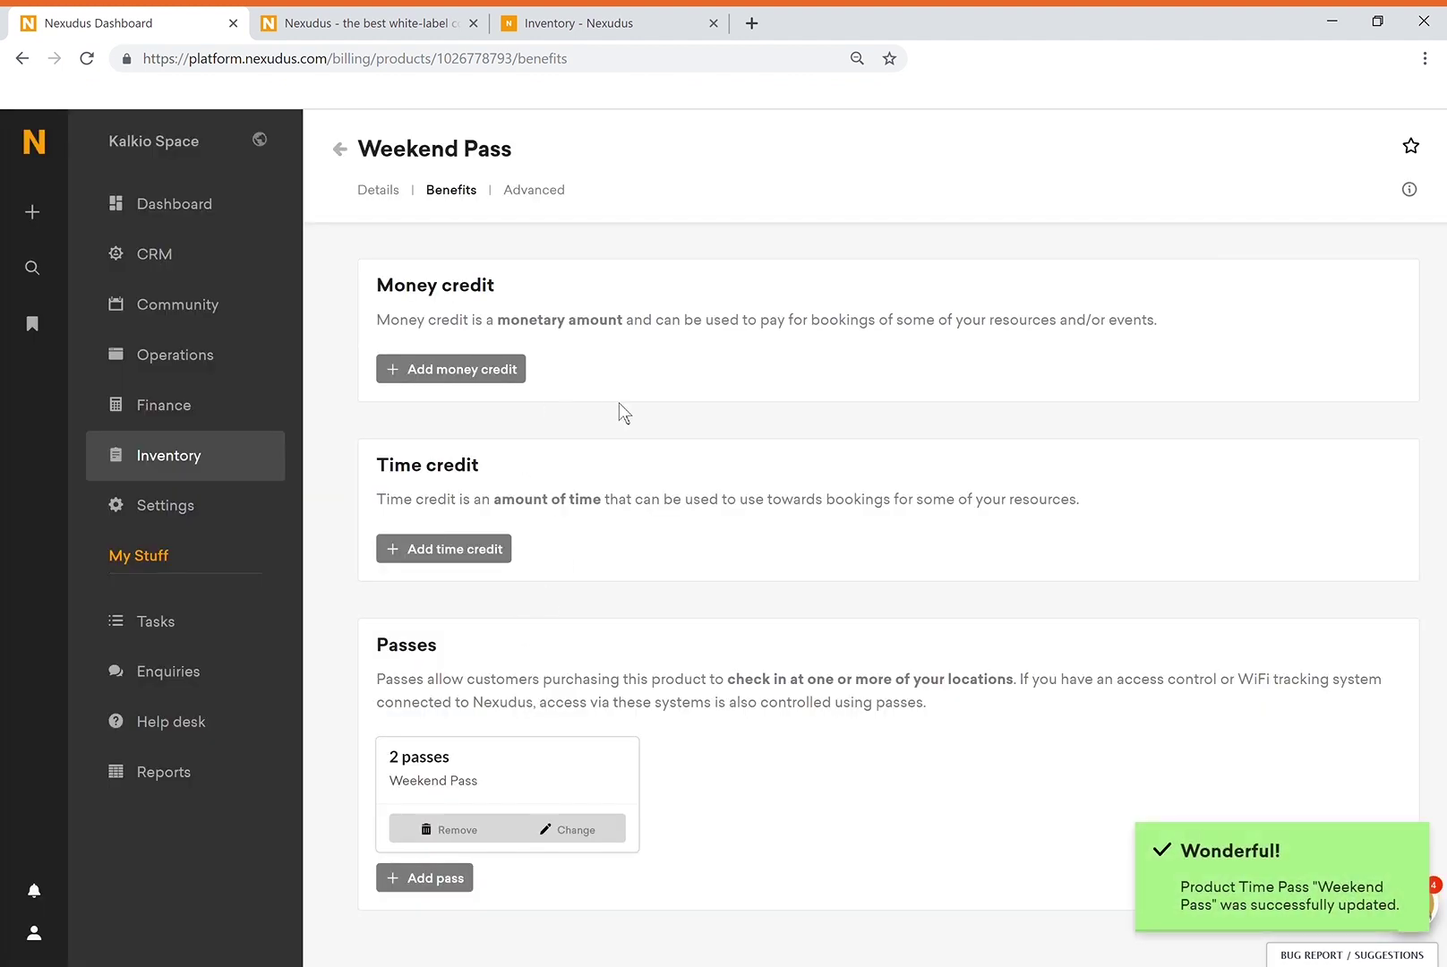
Return to the inventory overview and review the training topic on assigning a price to a meeting room.
left_click(226, 450)
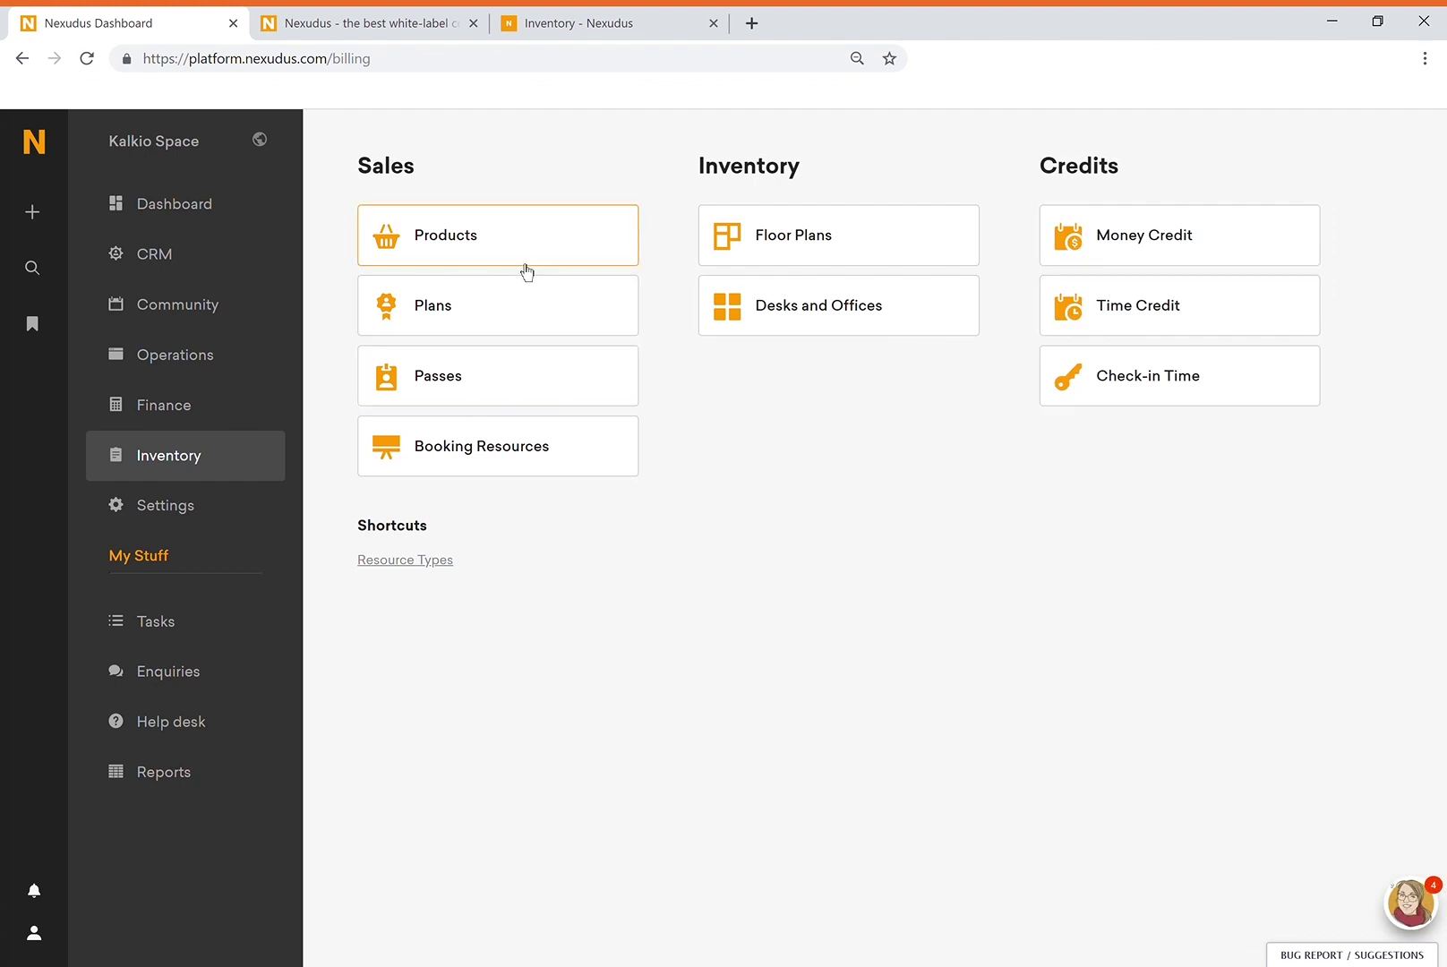
left_click(584, 24)
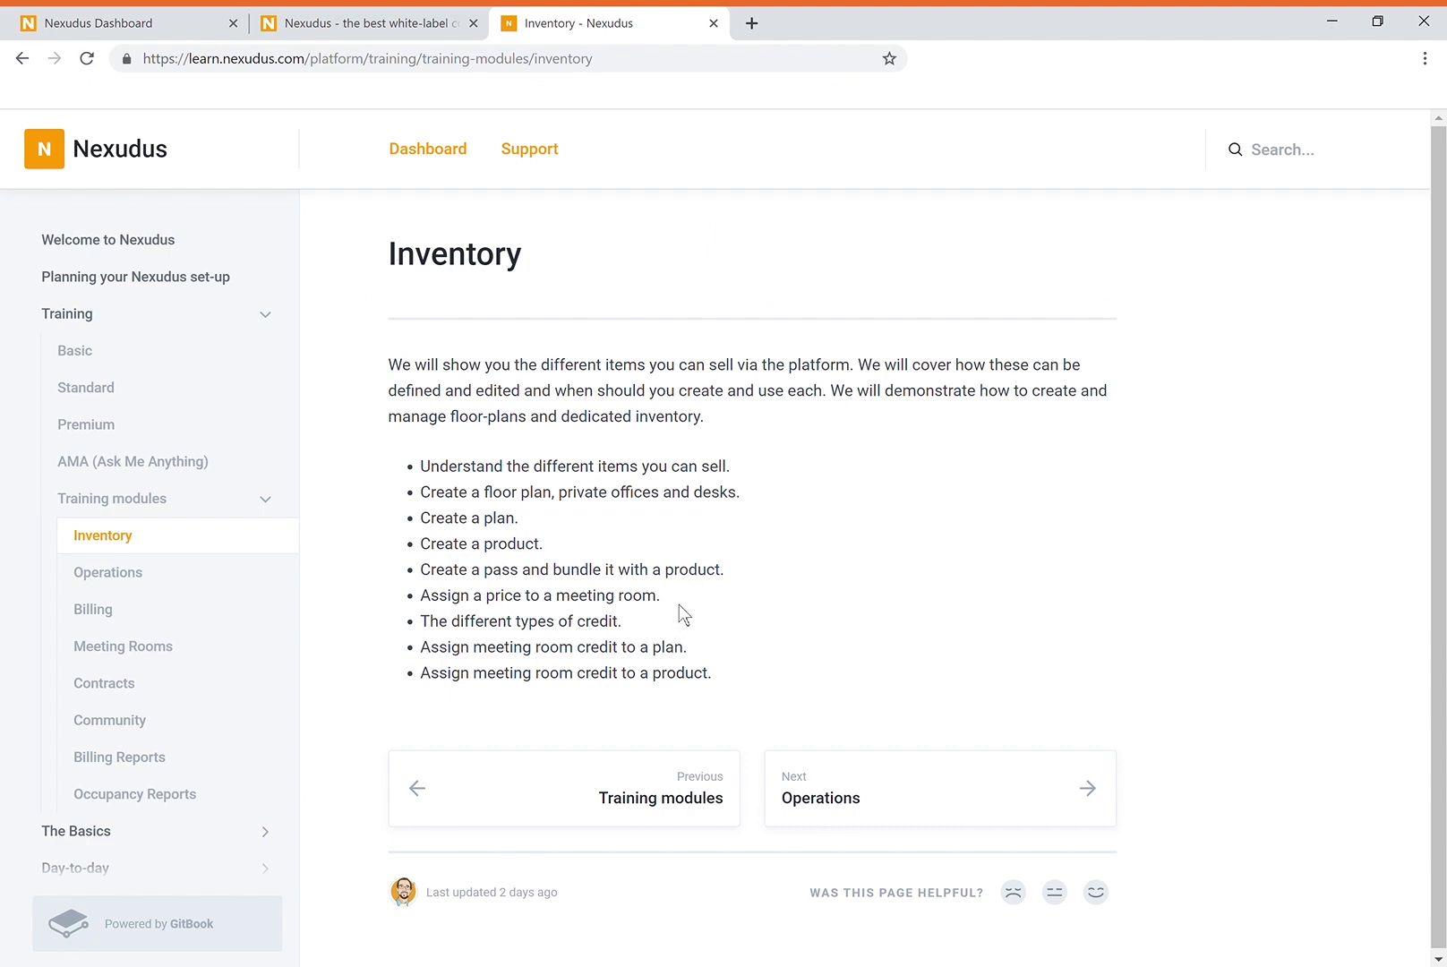
left_click_drag(679, 605, 423, 604)
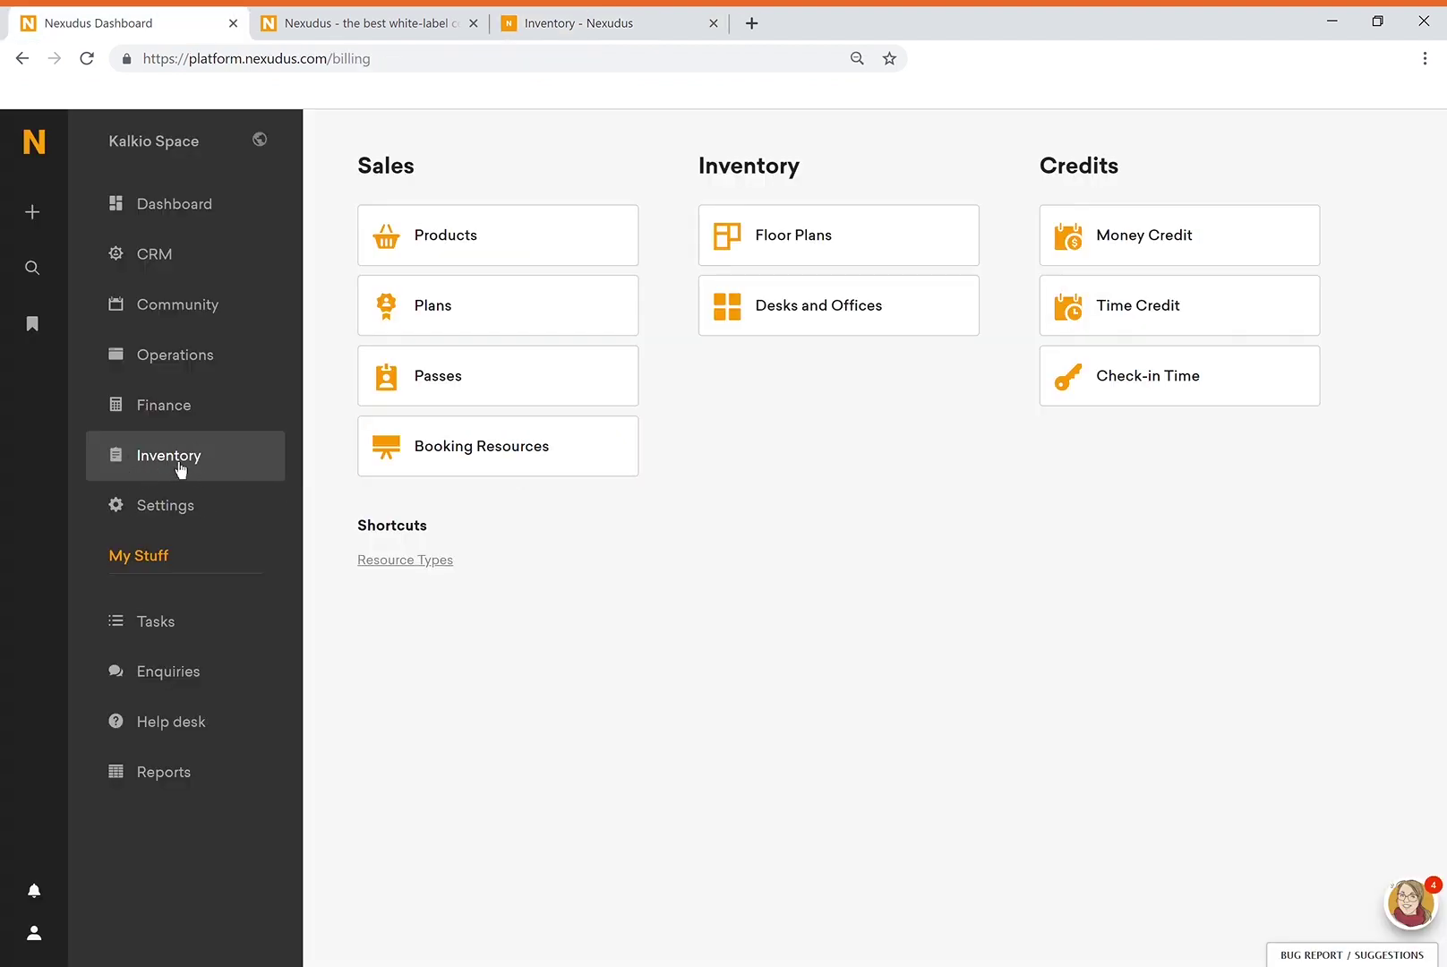
Set the DVI Room's Small Meeting Rooms (hourly) price to 40 USD every hour and save the change.
left_click(485, 464)
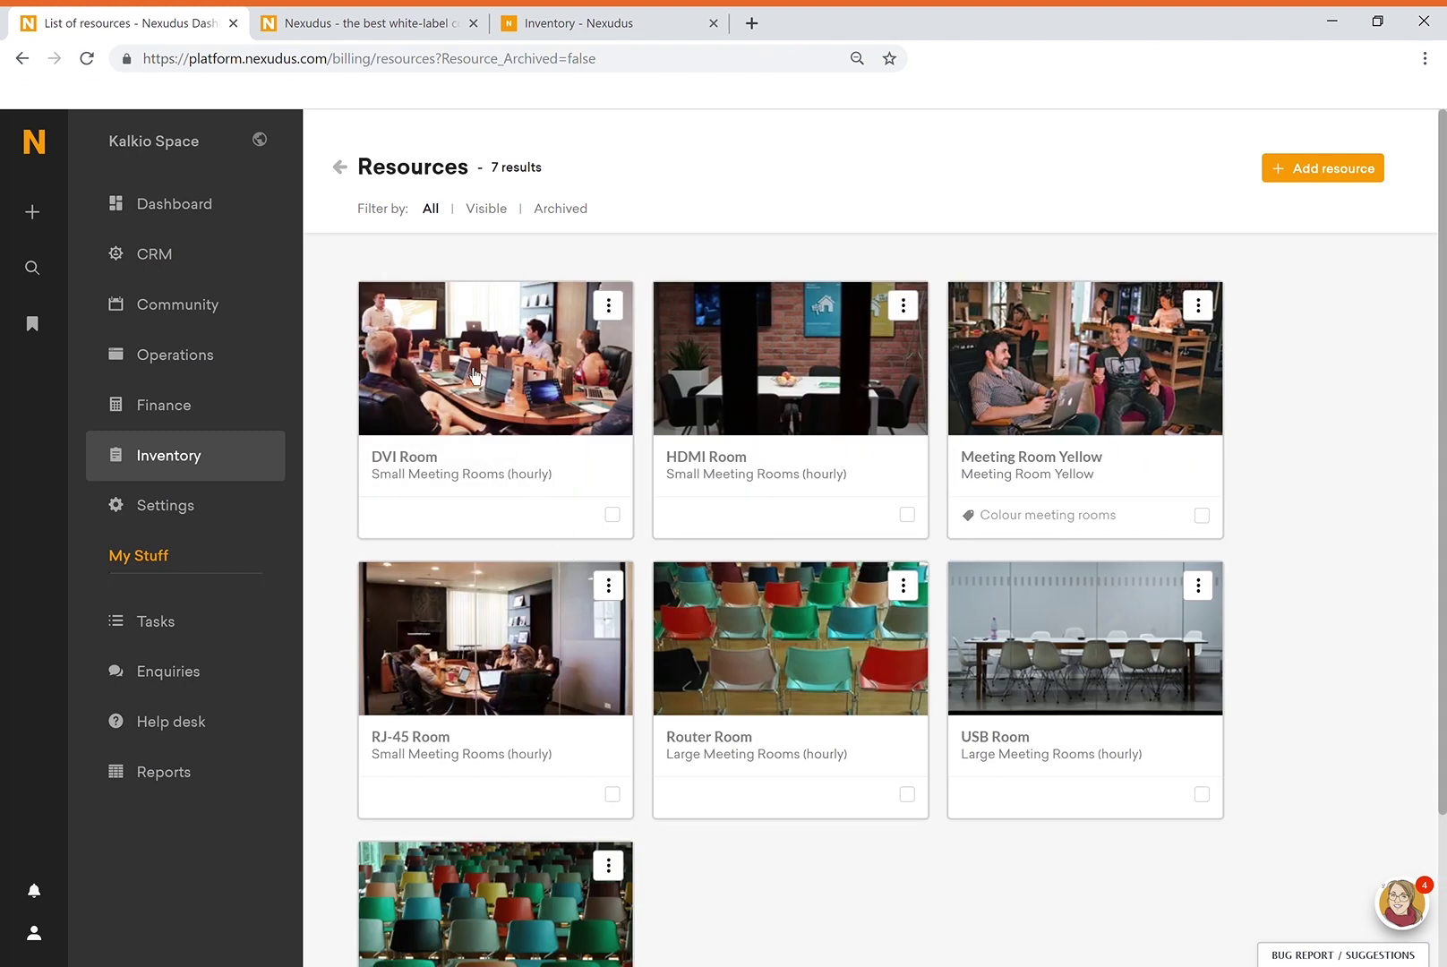
left_click(549, 391)
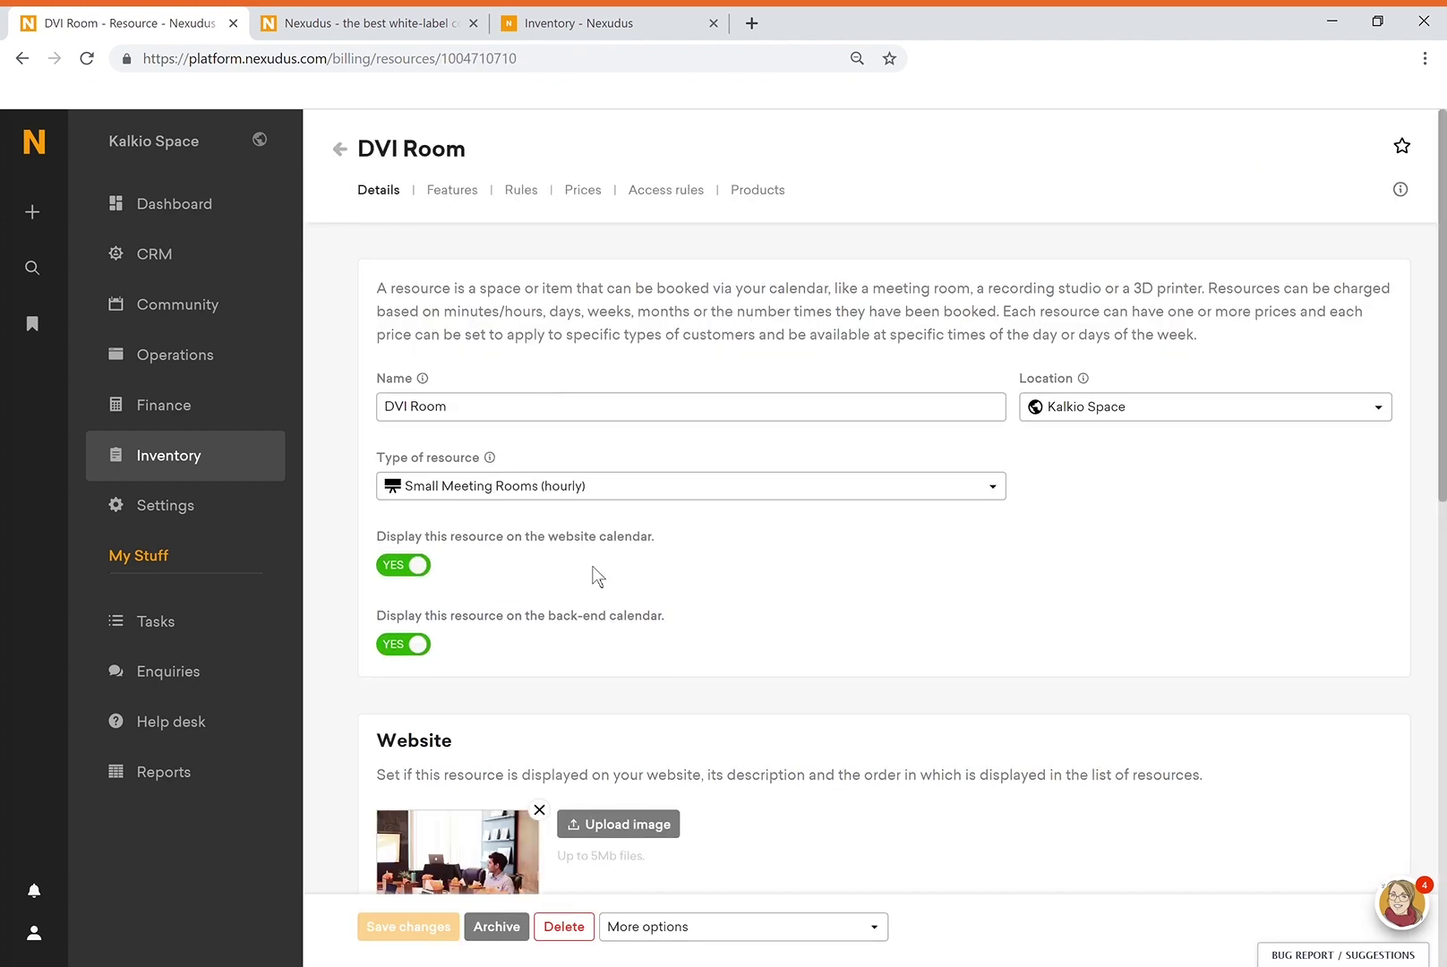
mouse_move(493, 461)
left_click(596, 191)
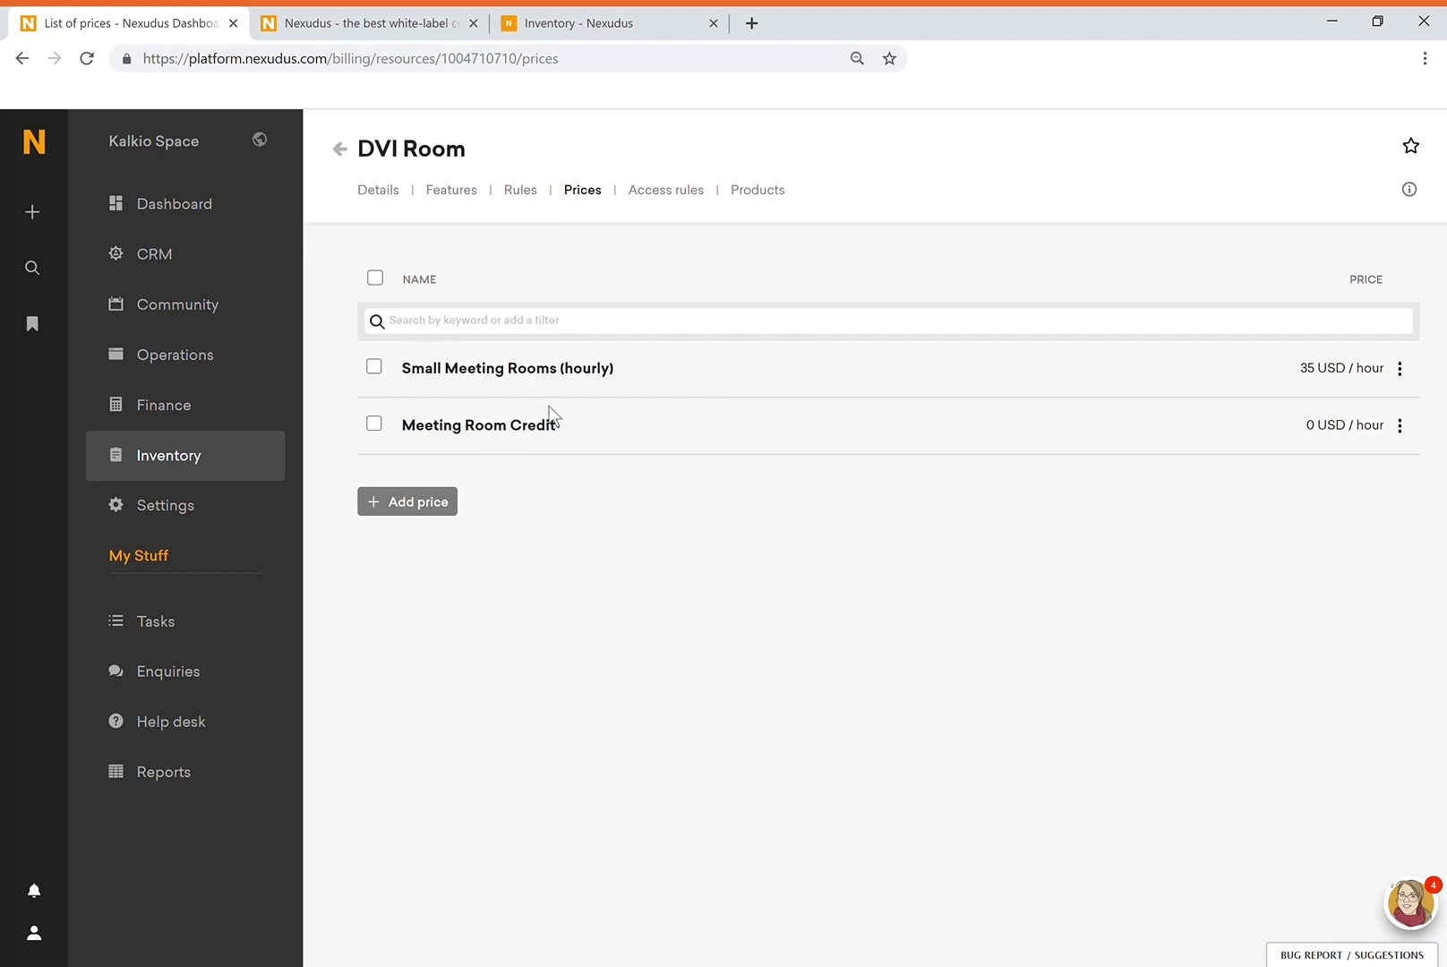
left_click(443, 376)
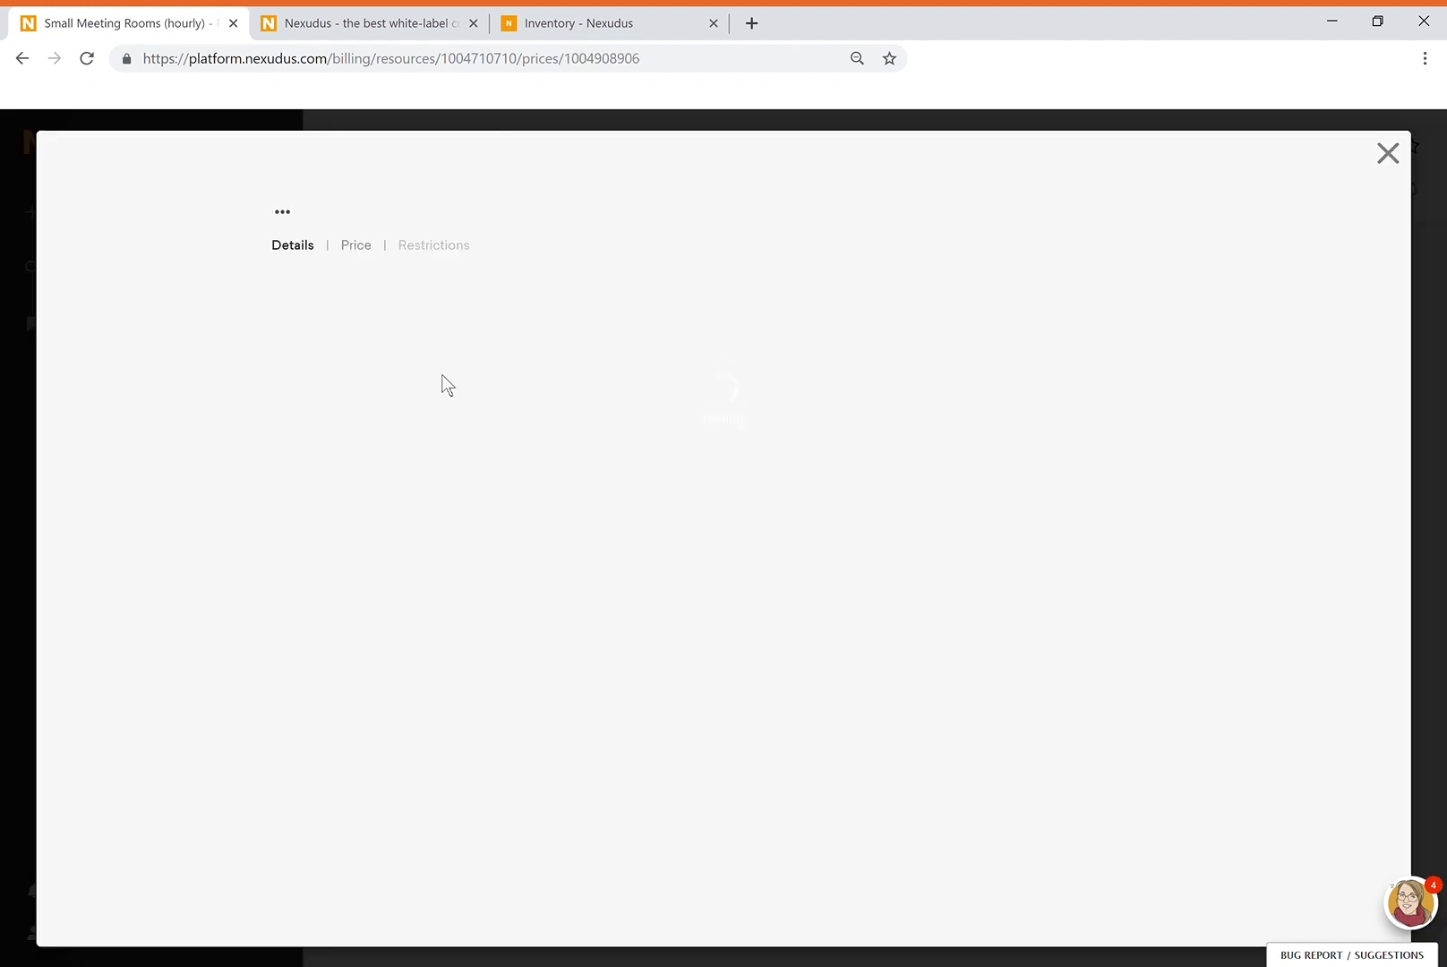
left_click(355, 255)
double_click(324, 381)
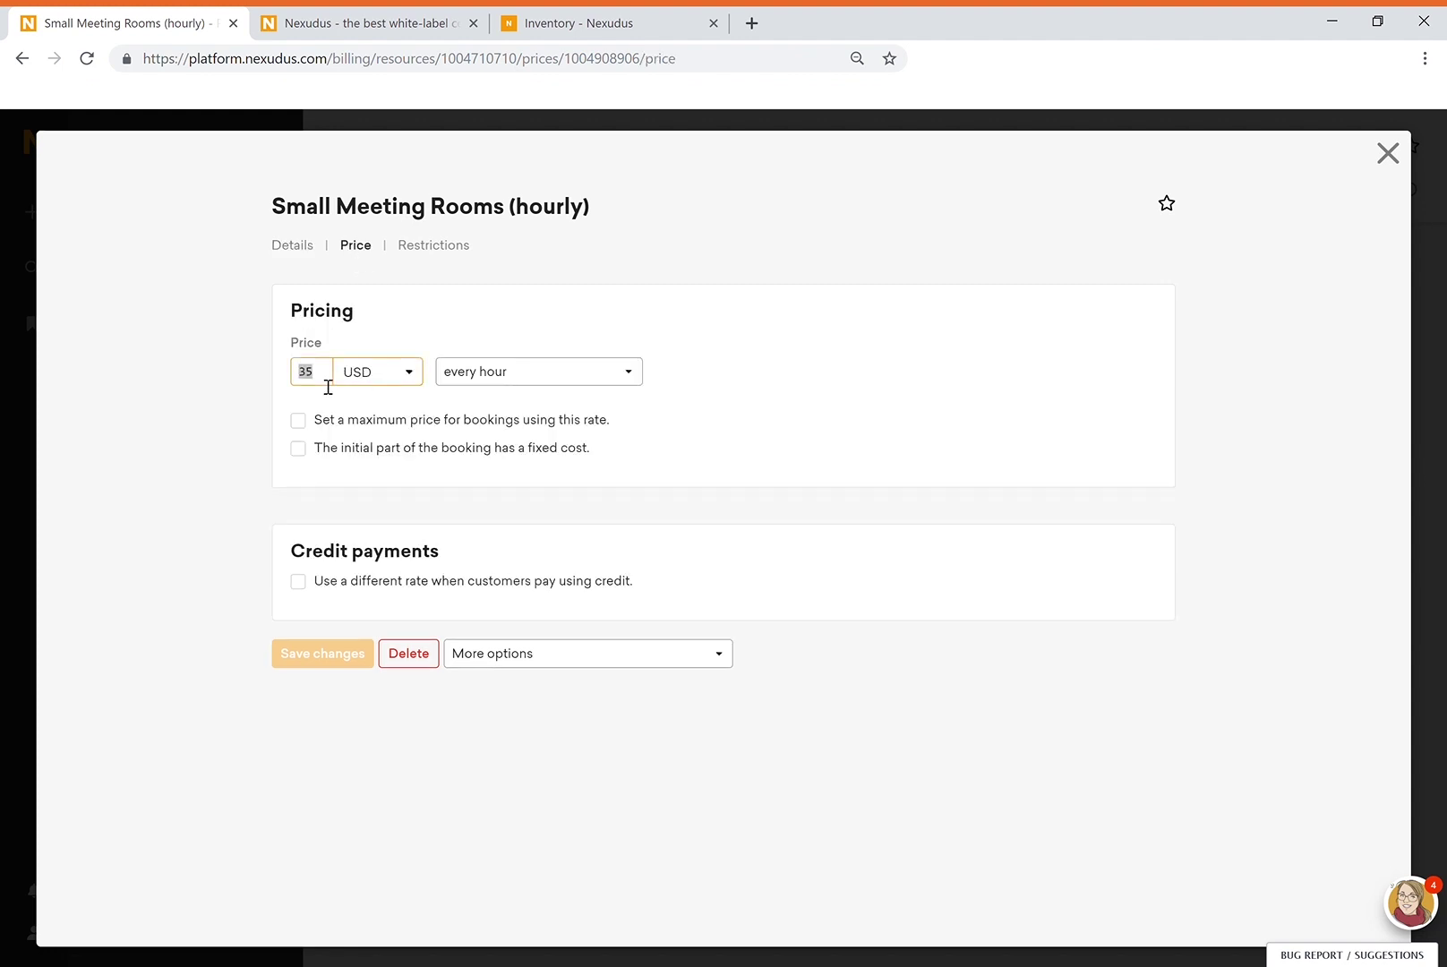
type("40")
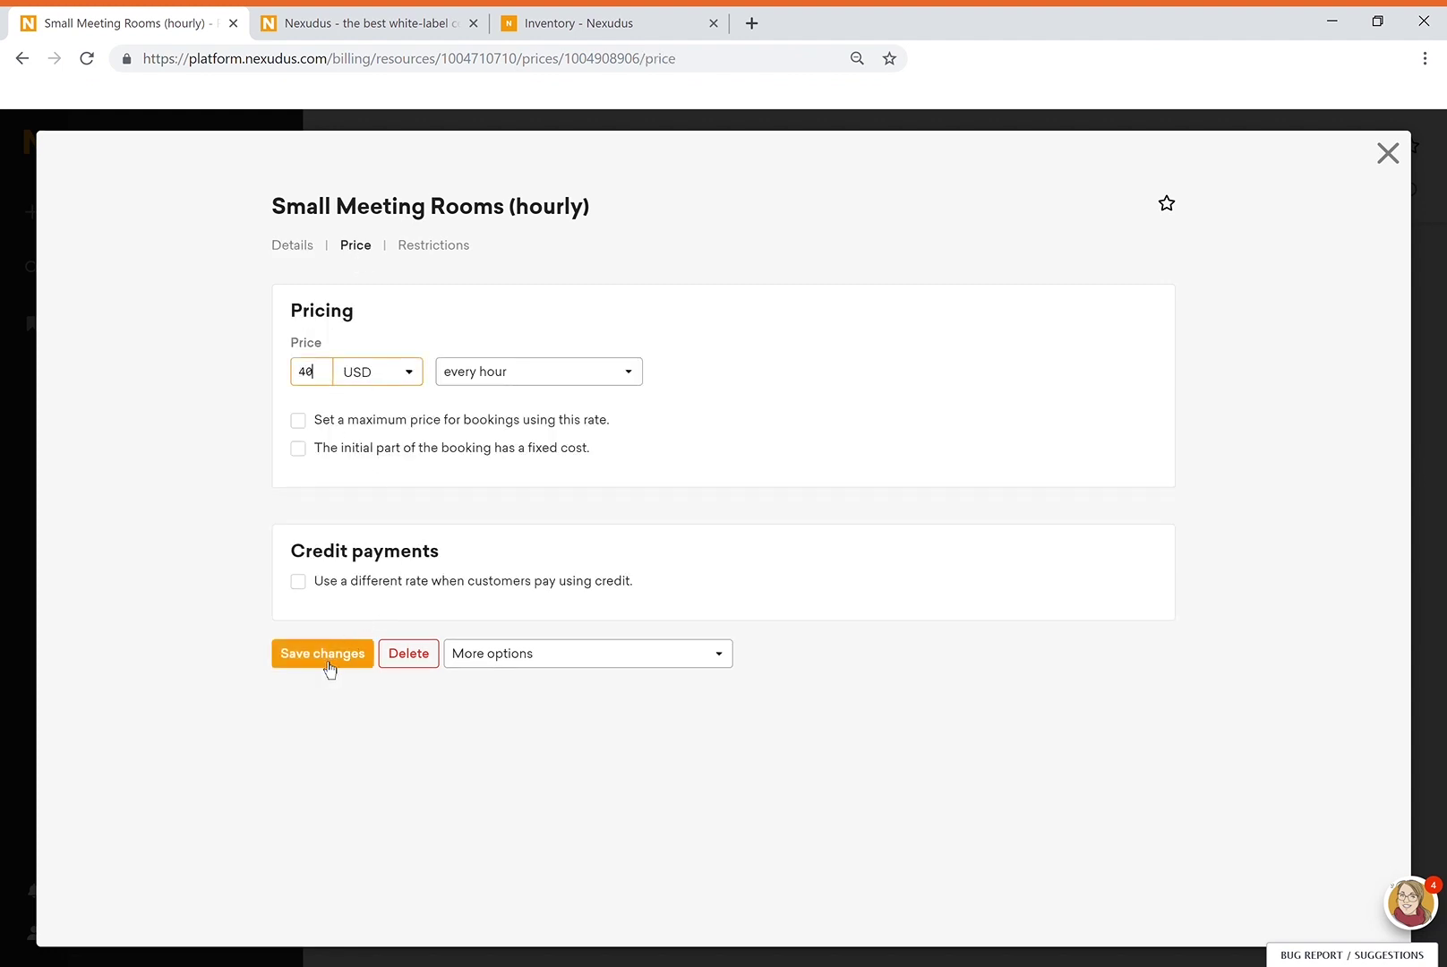
left_click(324, 653)
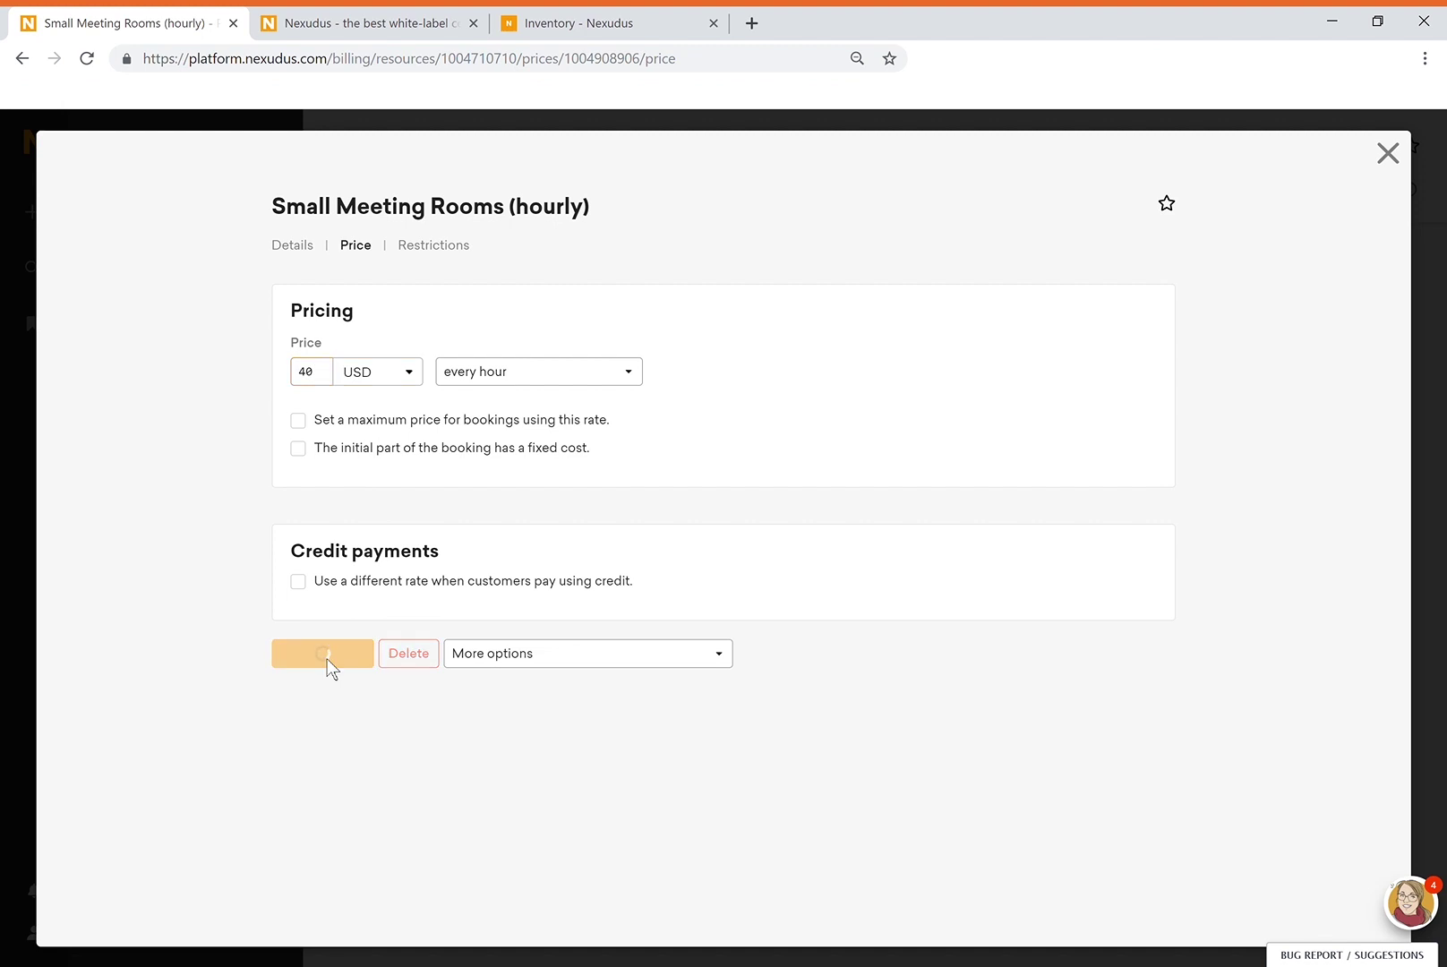
left_click(1388, 154)
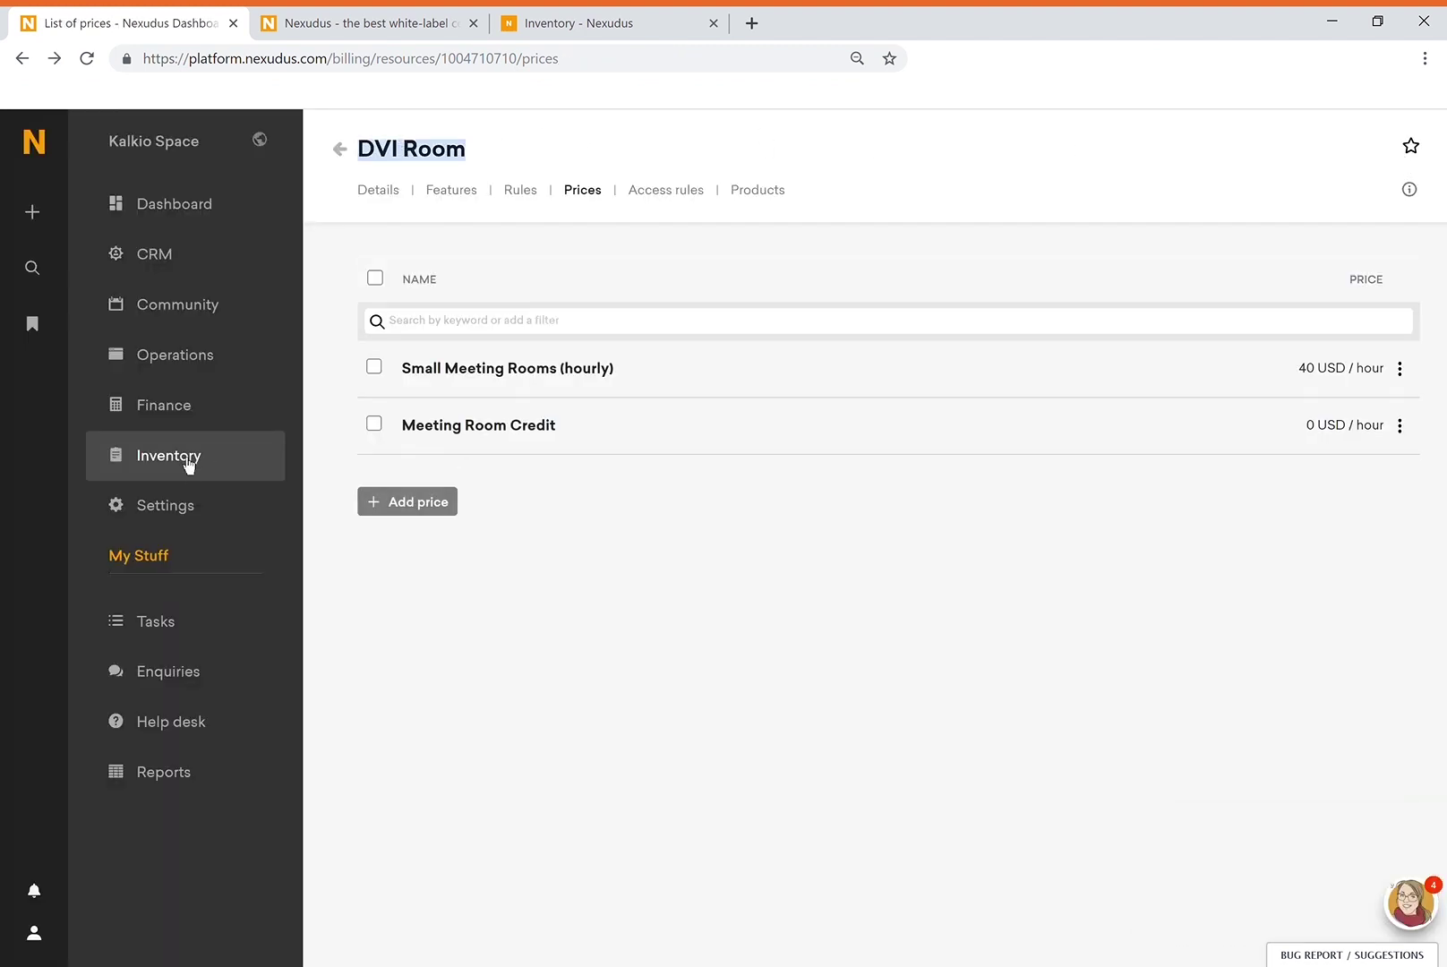
Check the Small Meeting Rooms (hourly) price and the resource type of the HDMI Room.
left_click(188, 462)
left_click(457, 474)
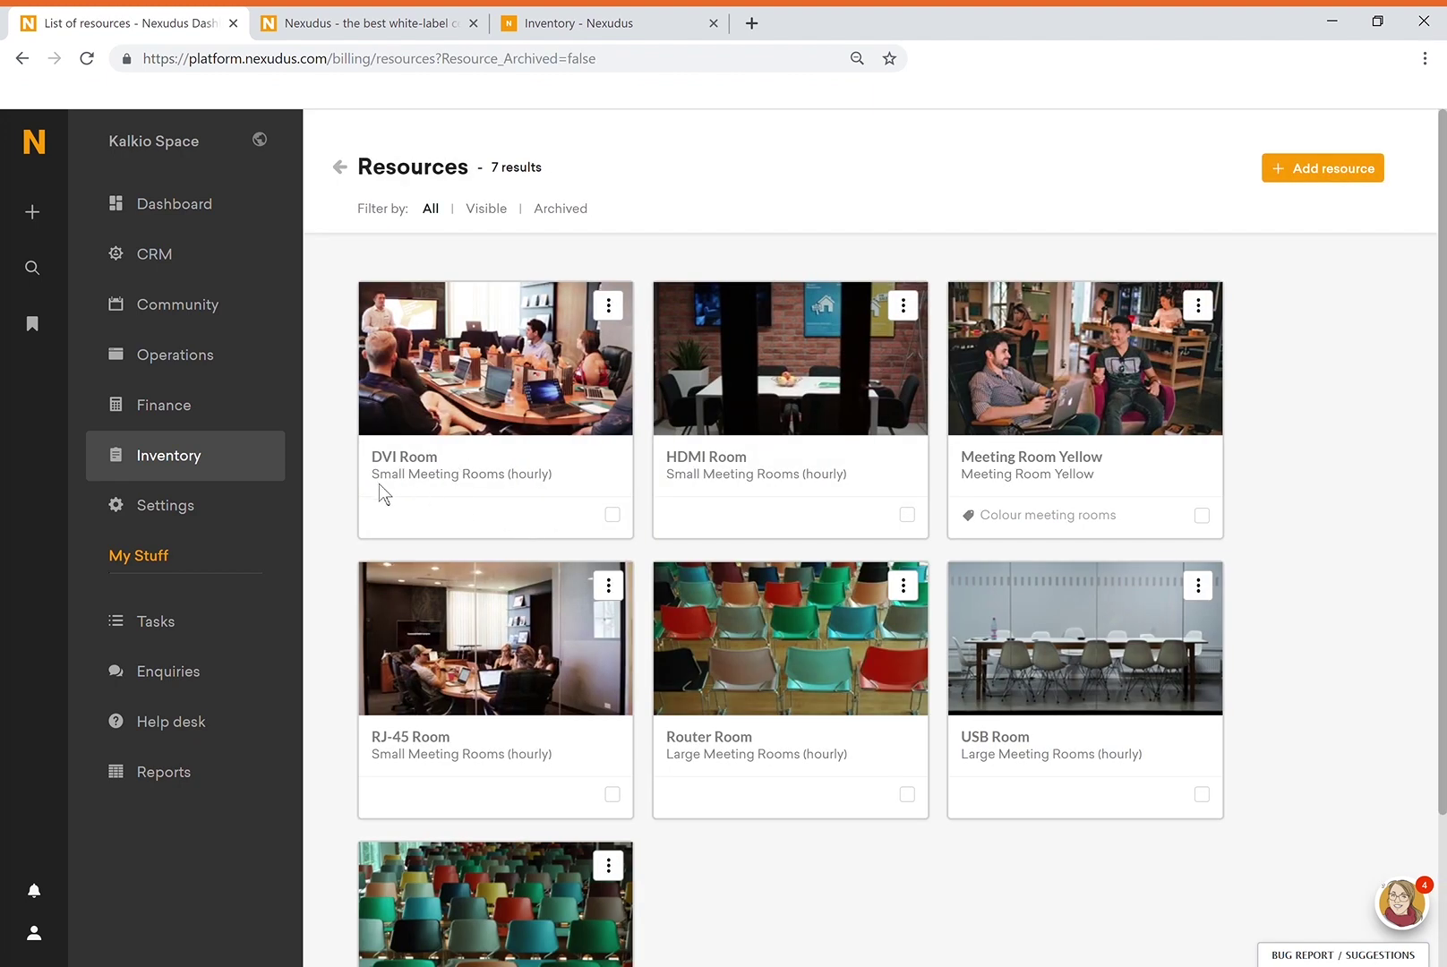
left_click_drag(379, 483, 464, 491)
left_click(760, 409)
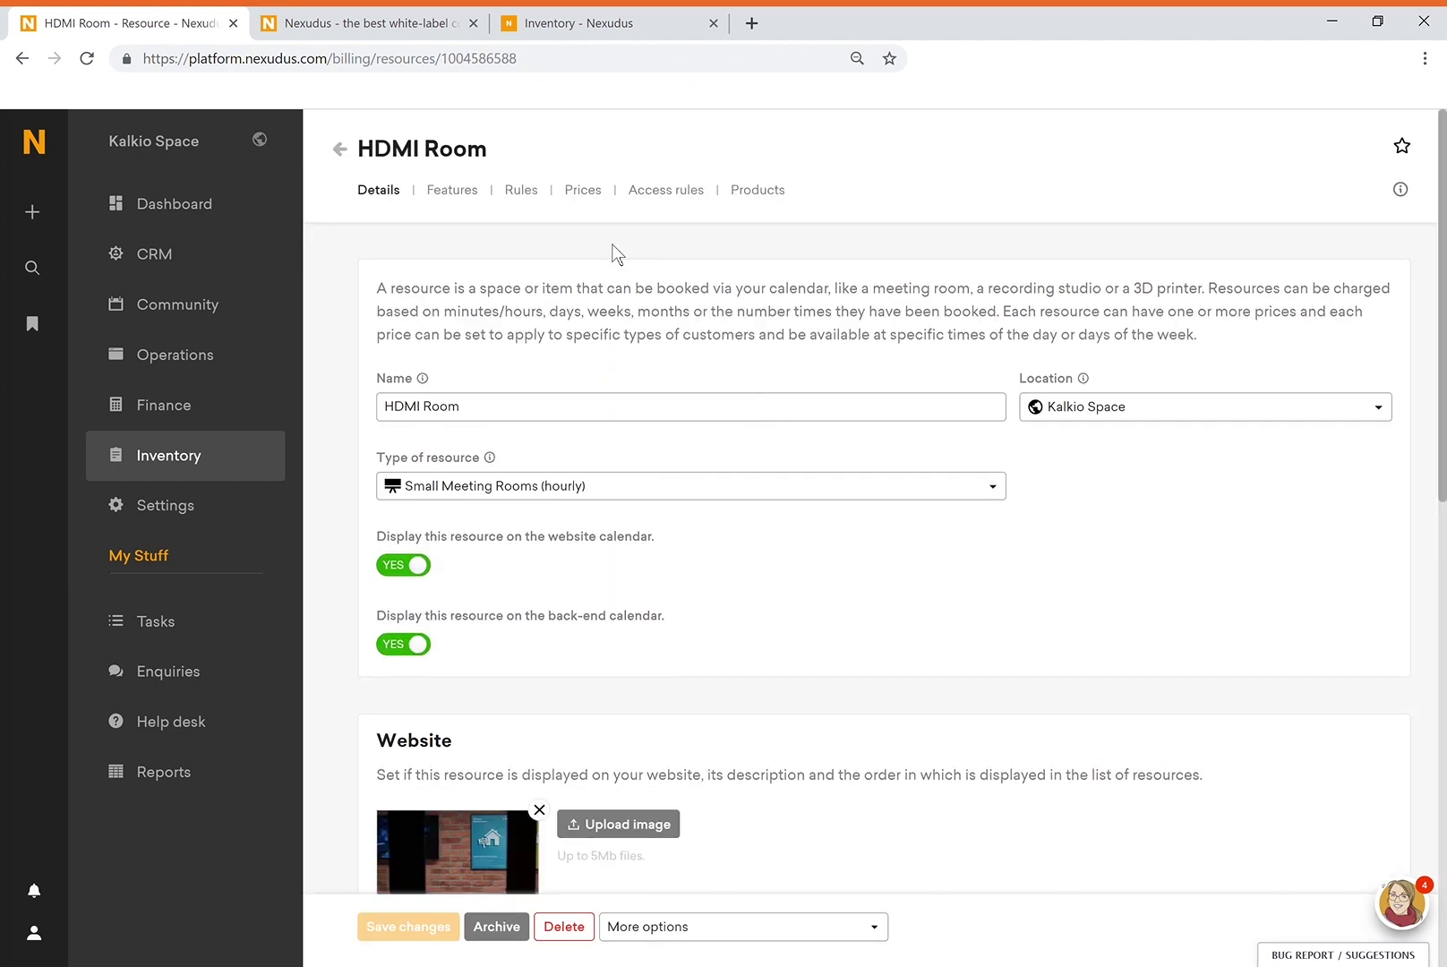
left_click(585, 199)
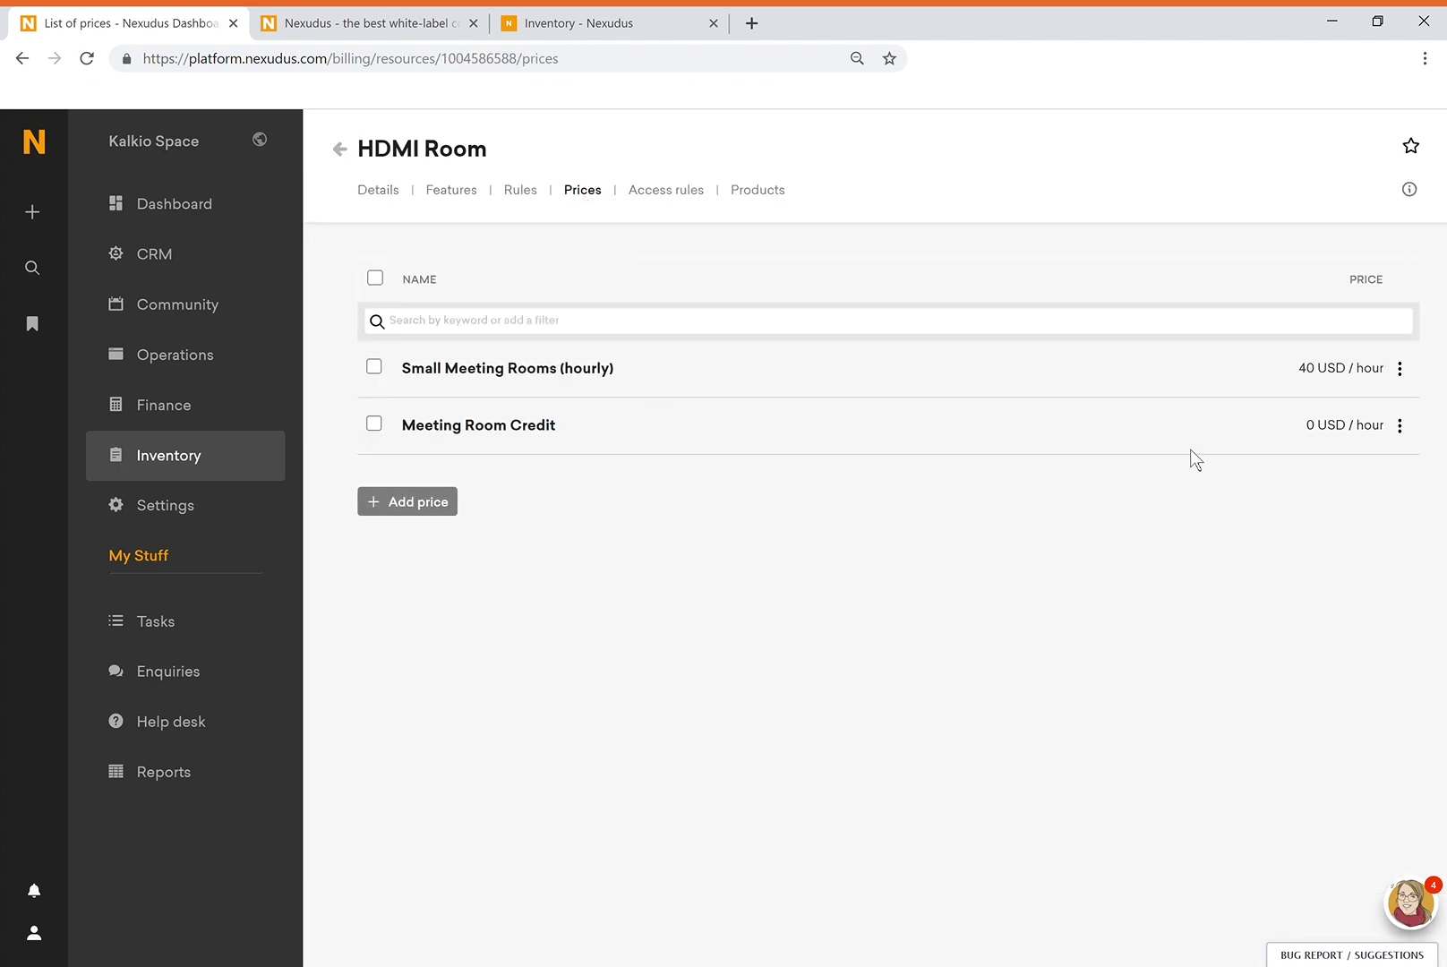
triple_click(1332, 368)
left_click(379, 191)
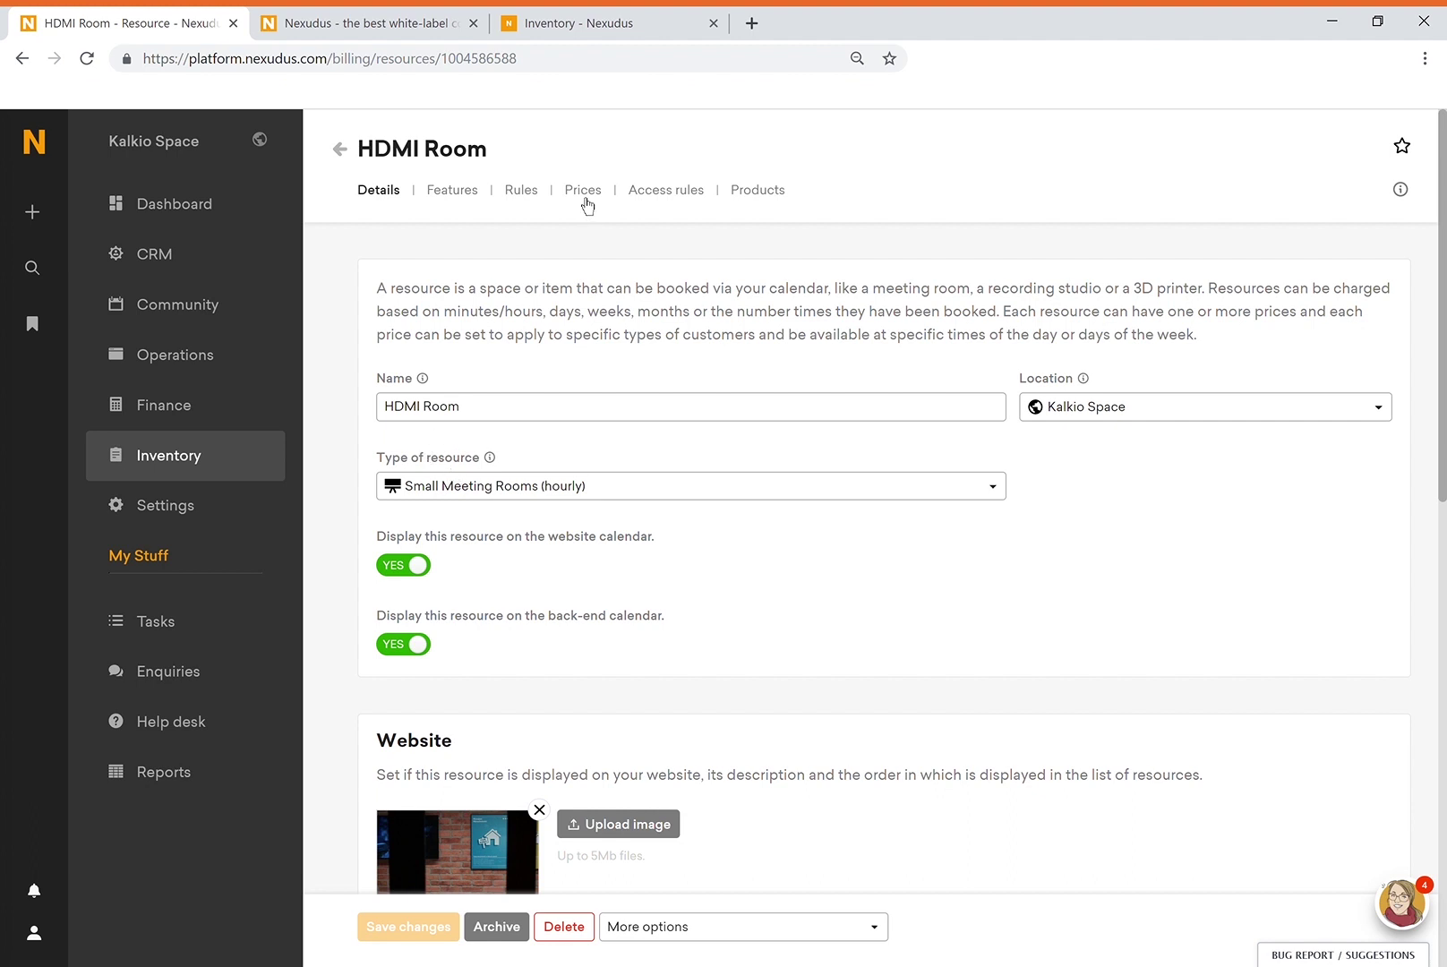
Review the Router Room's resource type and its prices.
left_click(346, 152)
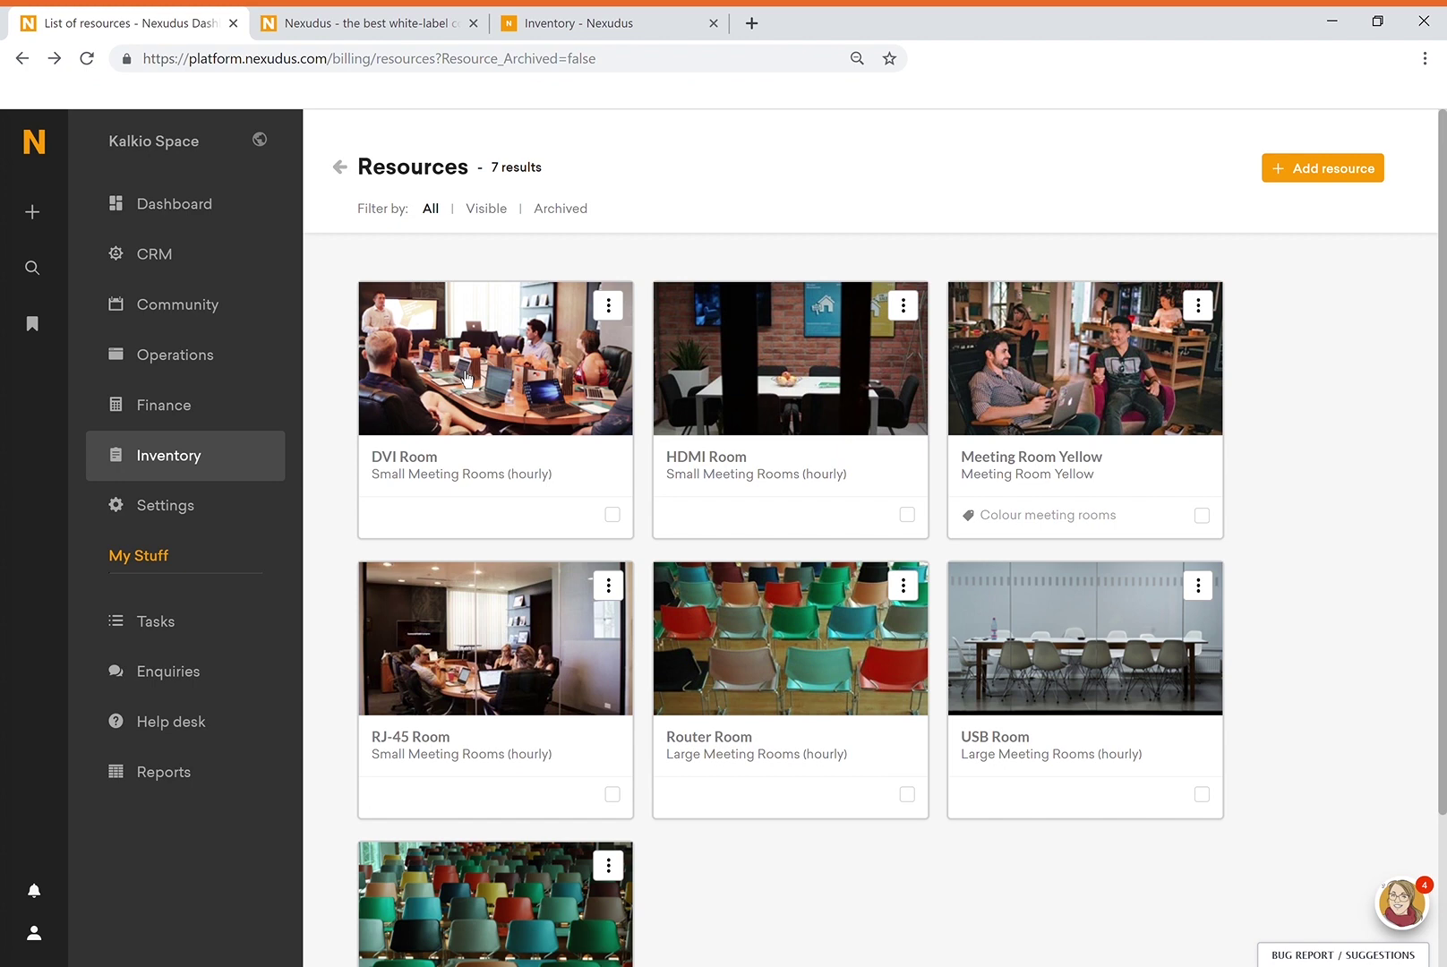
left_click(779, 676)
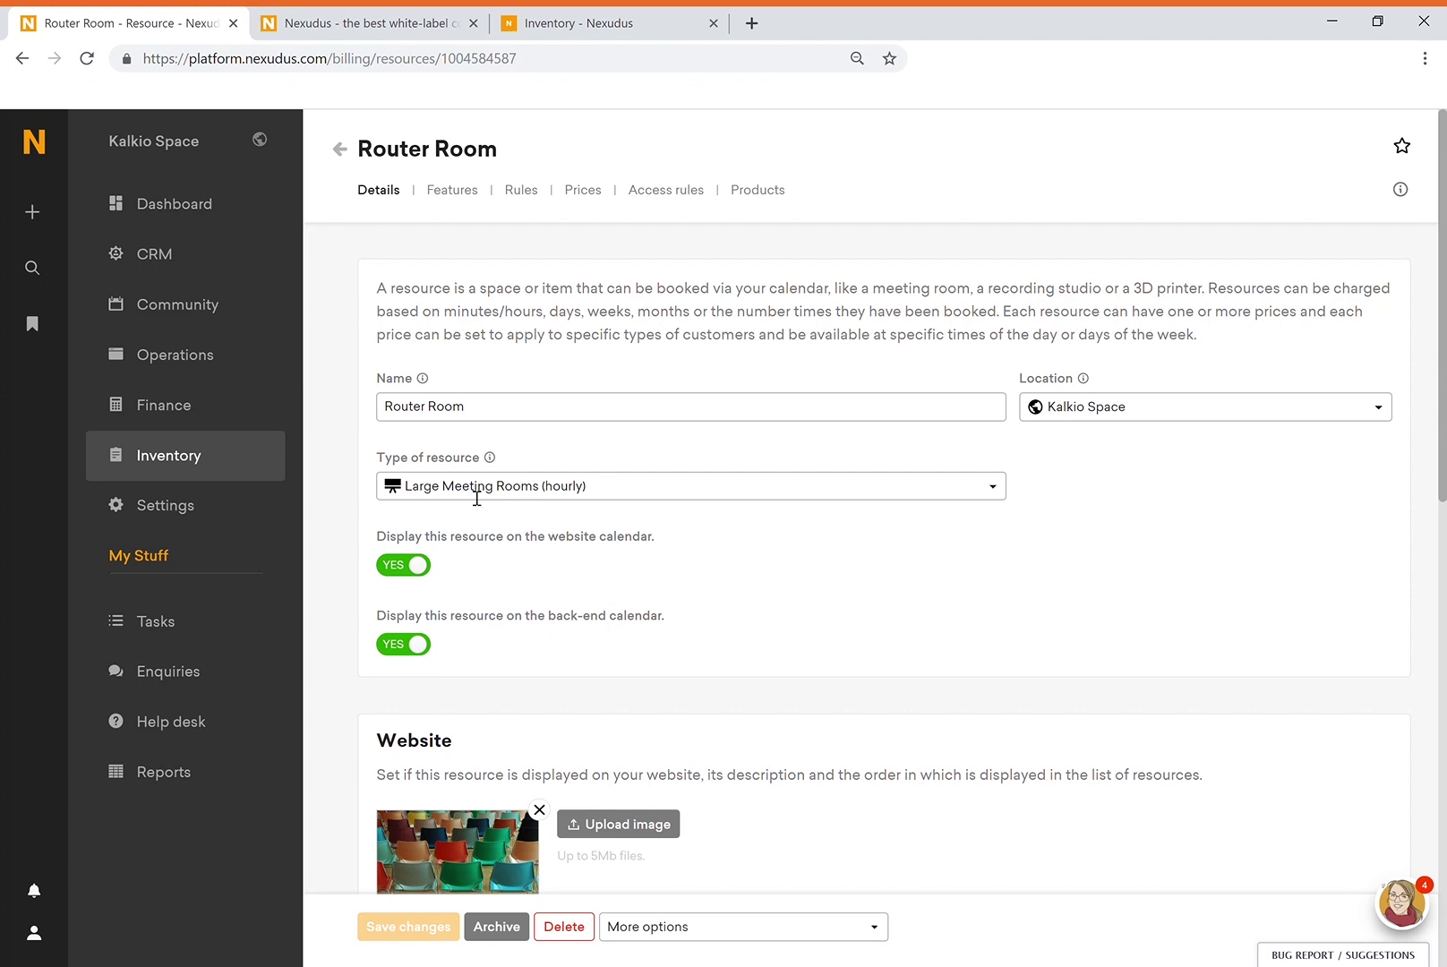
left_click(583, 189)
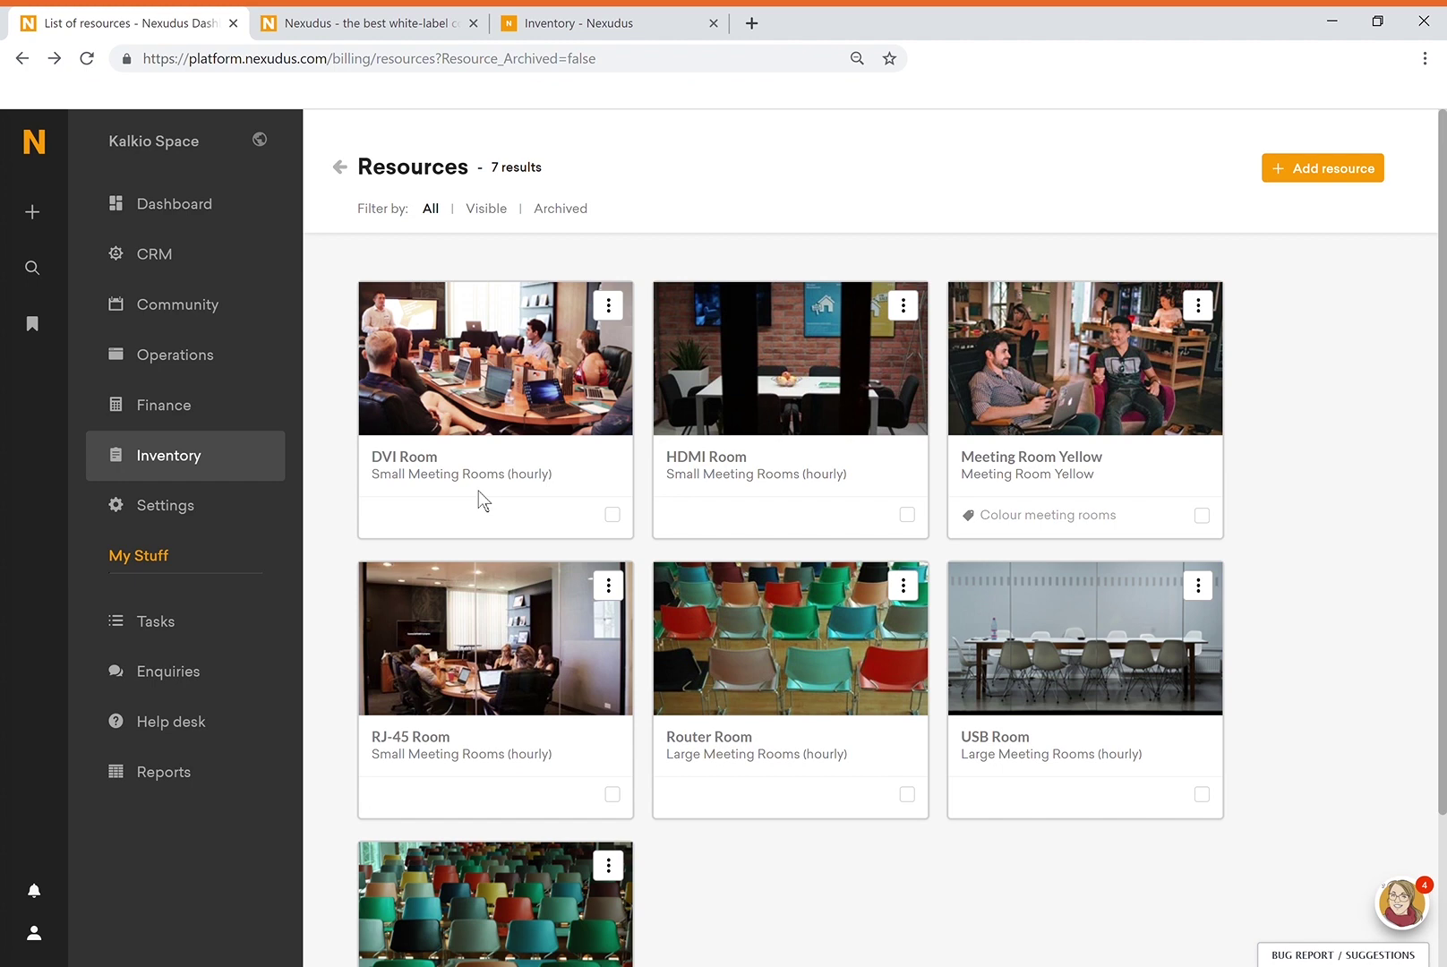
Rename the DVI Room's Small Meeting Rooms (hourly) price to "Small Meeting Rooms (Non-Members)".
left_click(439, 373)
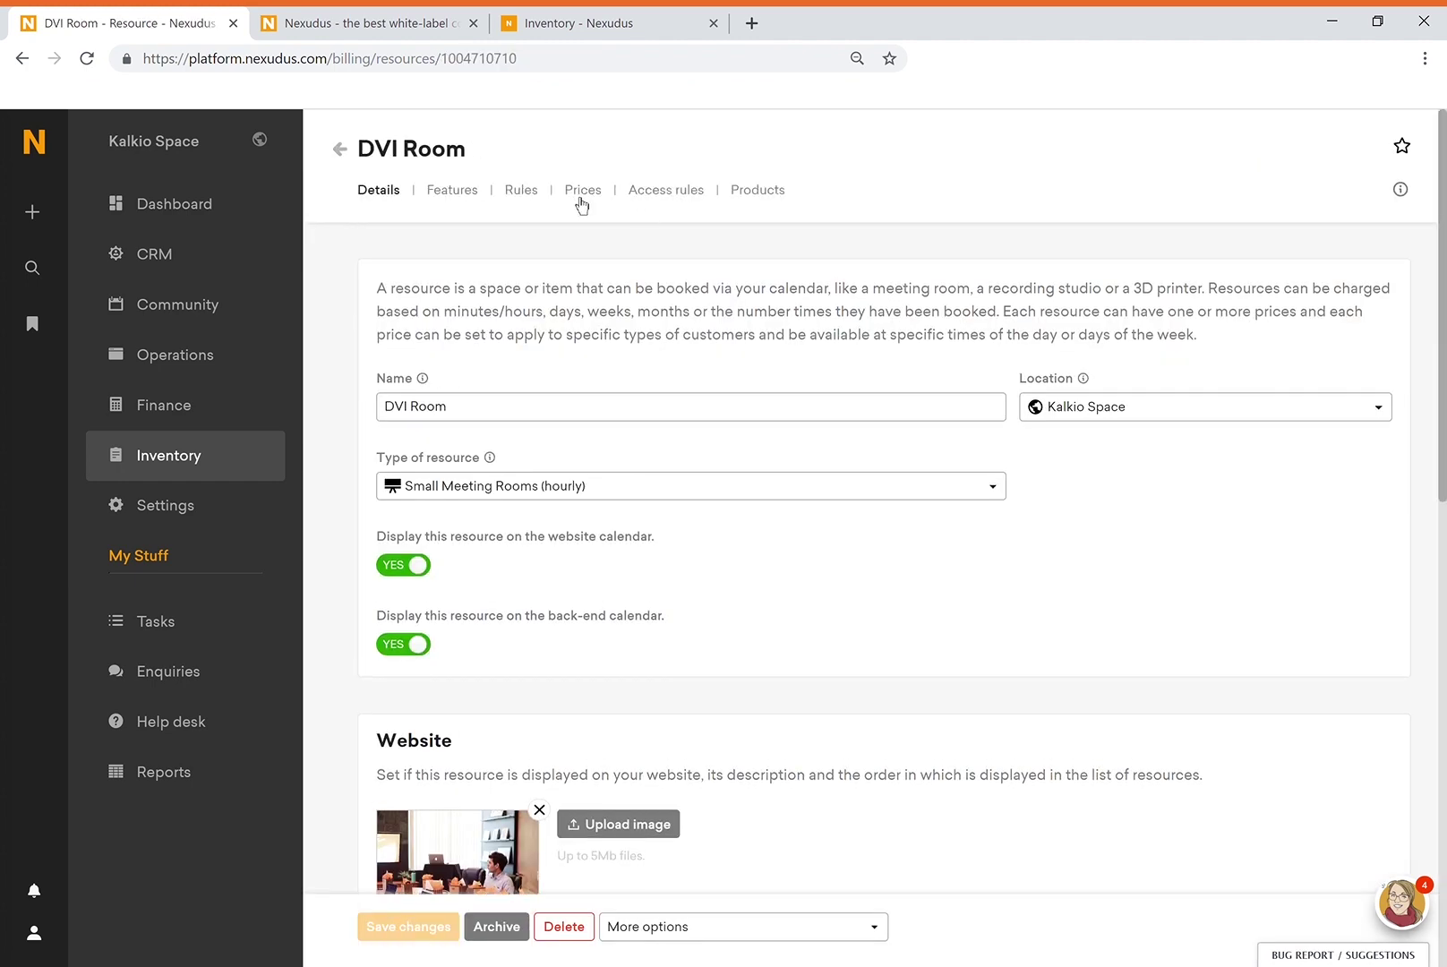
left_click(582, 190)
left_click(423, 369)
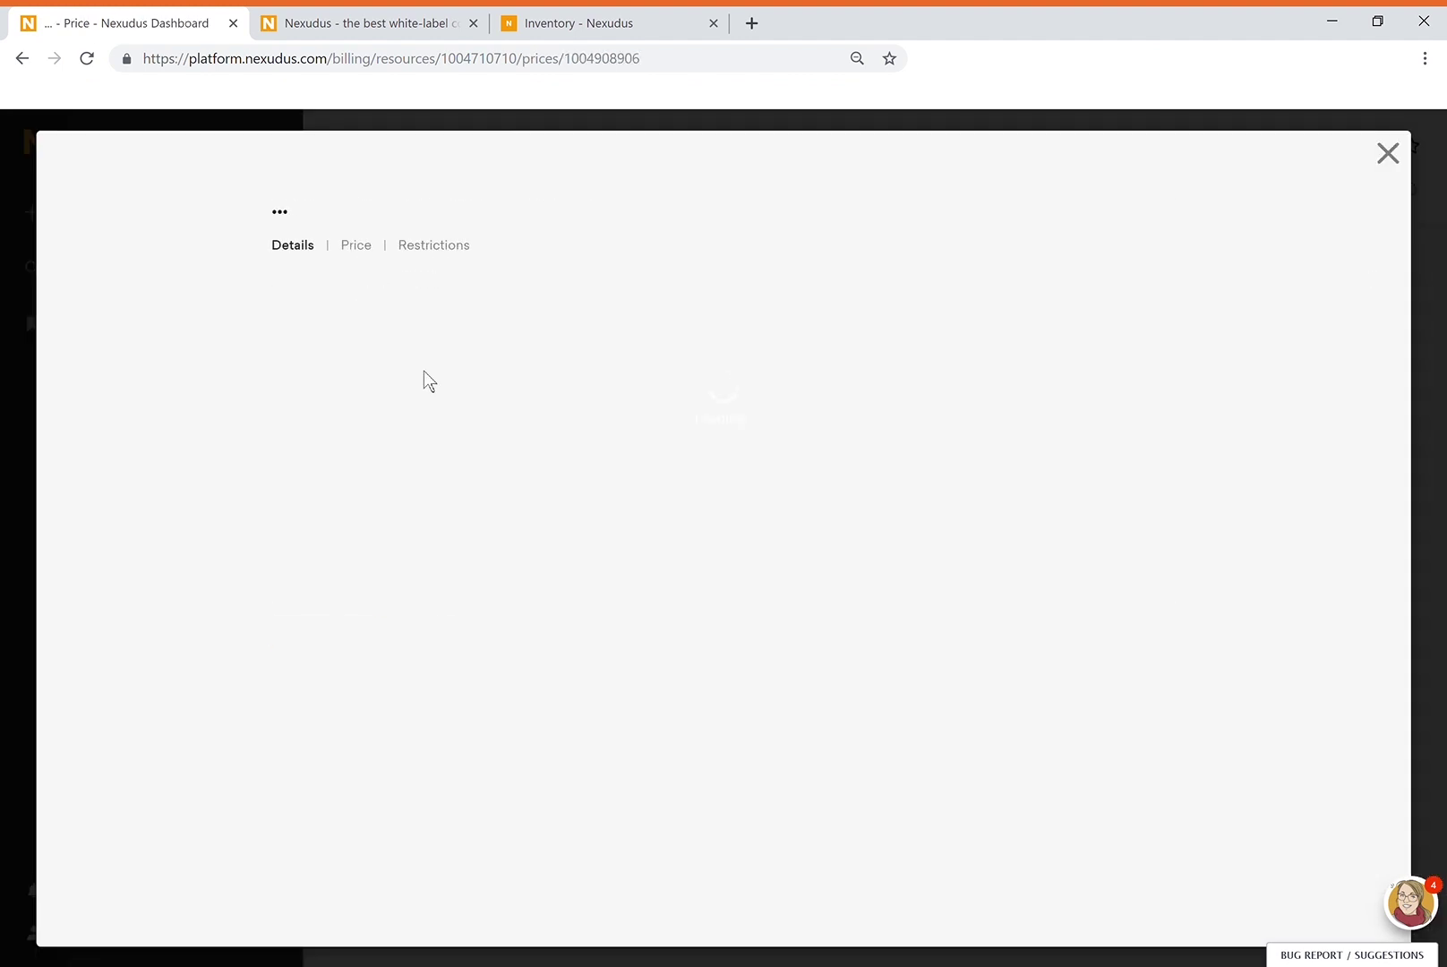
left_click(493, 409)
left_click(499, 413)
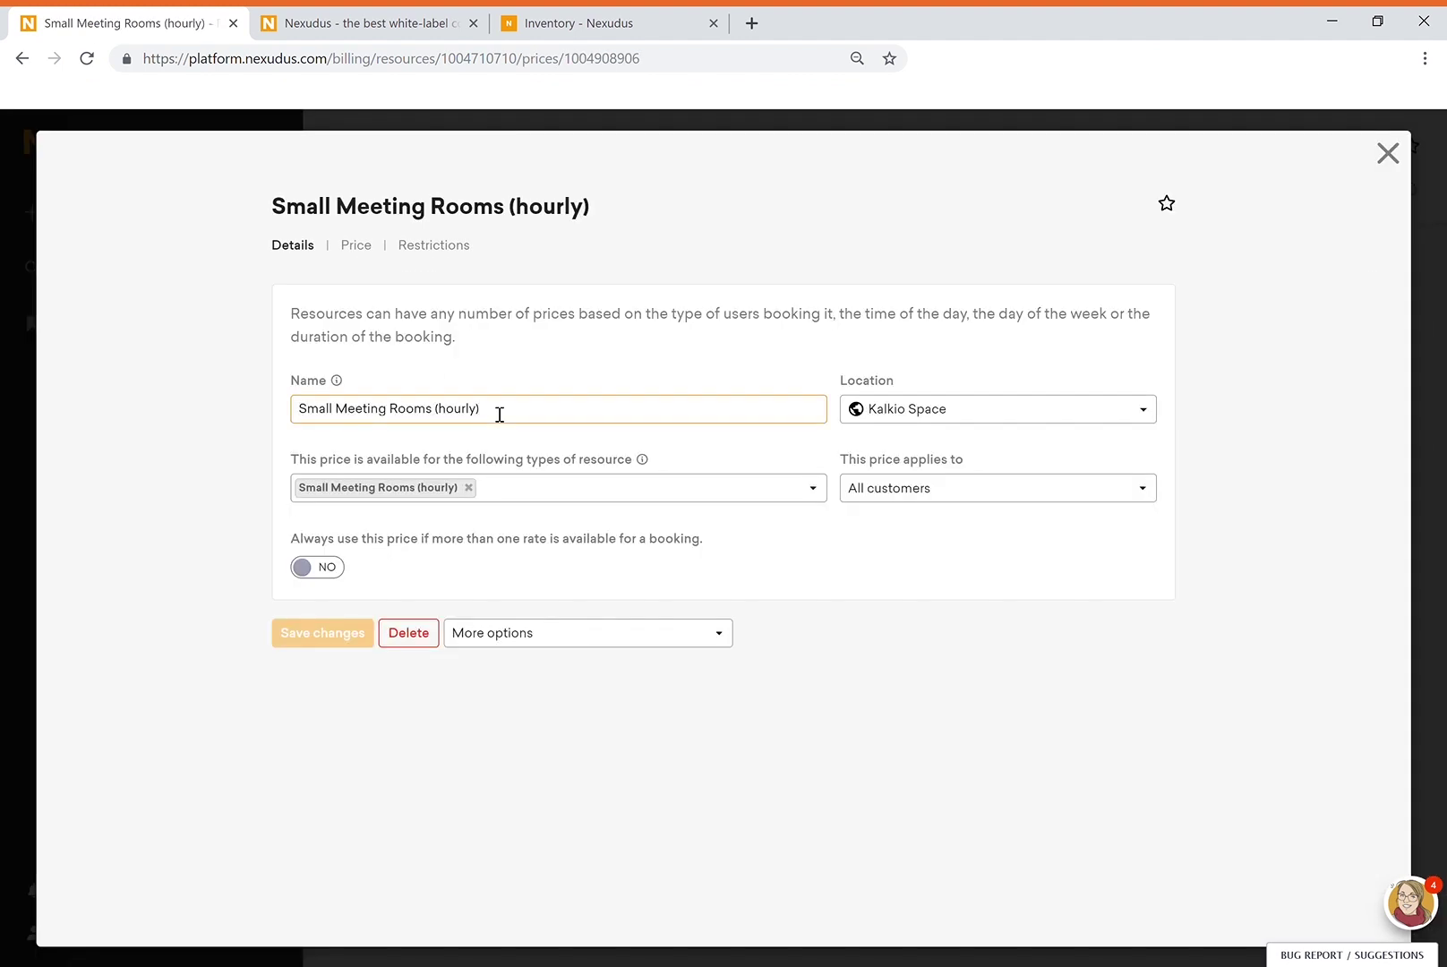
key("BackSpace")
key("BackSpace")
key("BackSpace")
key("BackSpace")
key("BackSpace")
key("BackSpace")
key("BackSpace")
type("Non-Members)")
Make the non-member price apply to Only contacts and save the changes.
left_click(911, 500)
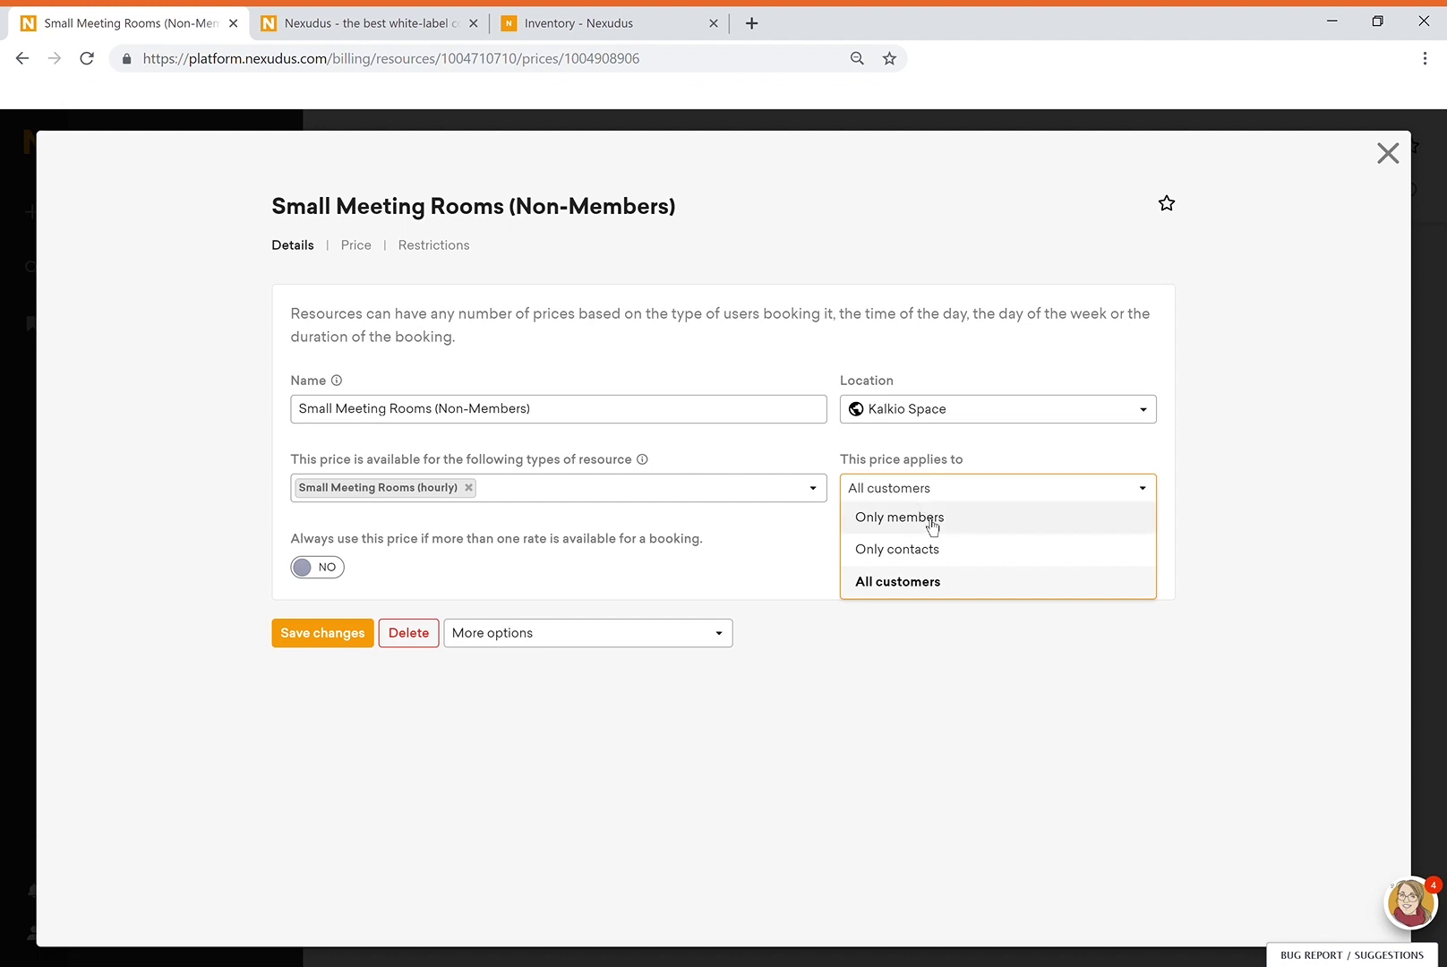
left_click(933, 525)
left_click(923, 498)
left_click(949, 552)
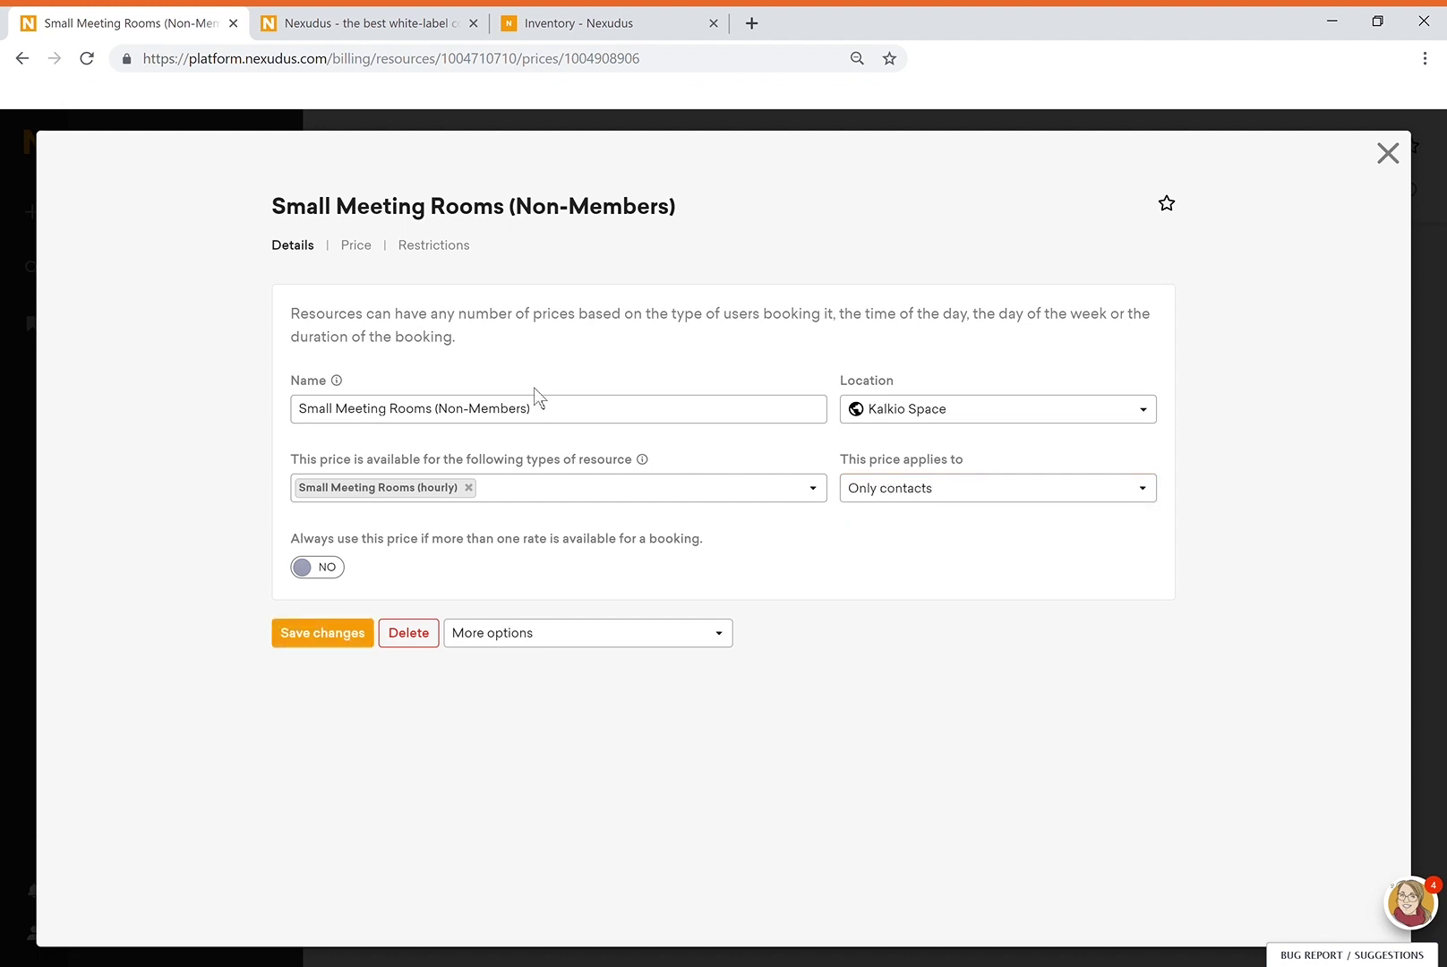
triple_click(527, 412)
key("Return")
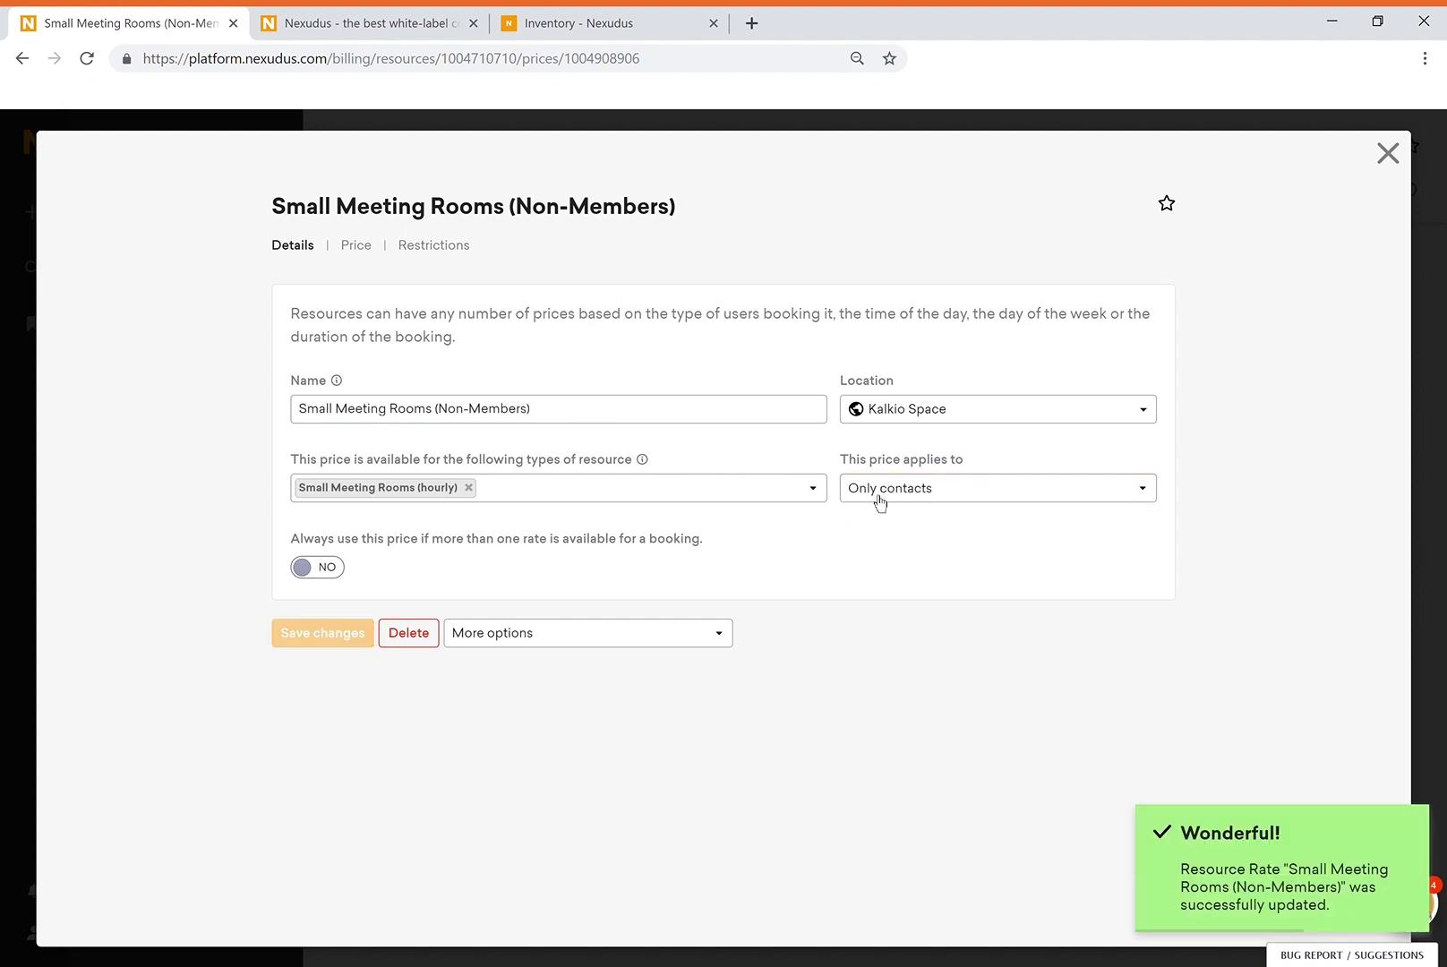
Check the hourly rate of the Small Meeting Rooms (Non-Members) price and close it.
left_click(373, 258)
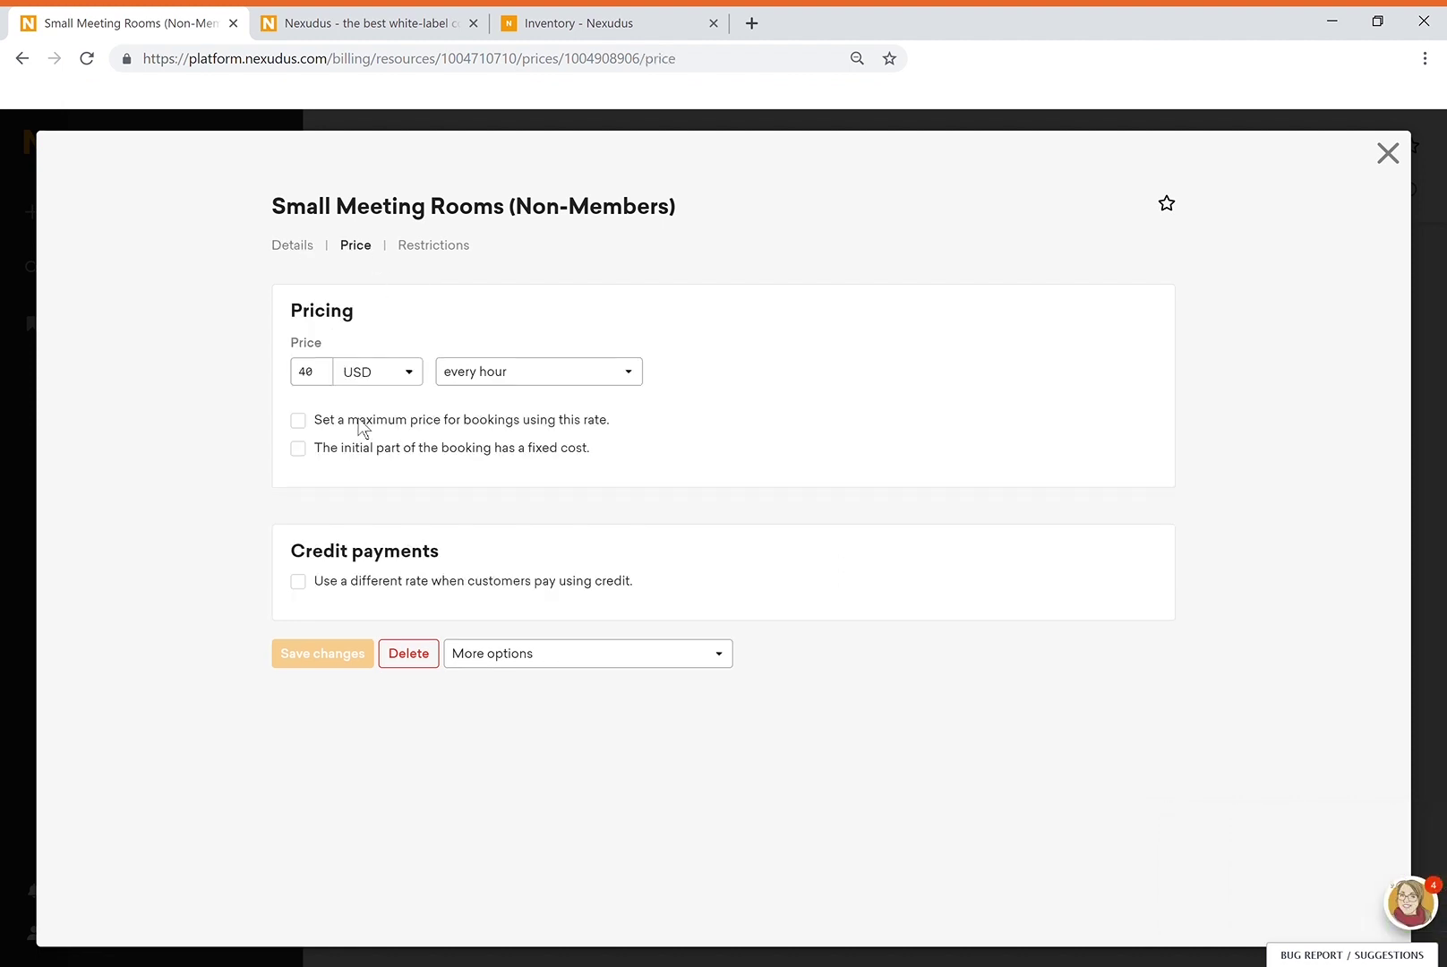
double_click(331, 382)
left_click(1390, 155)
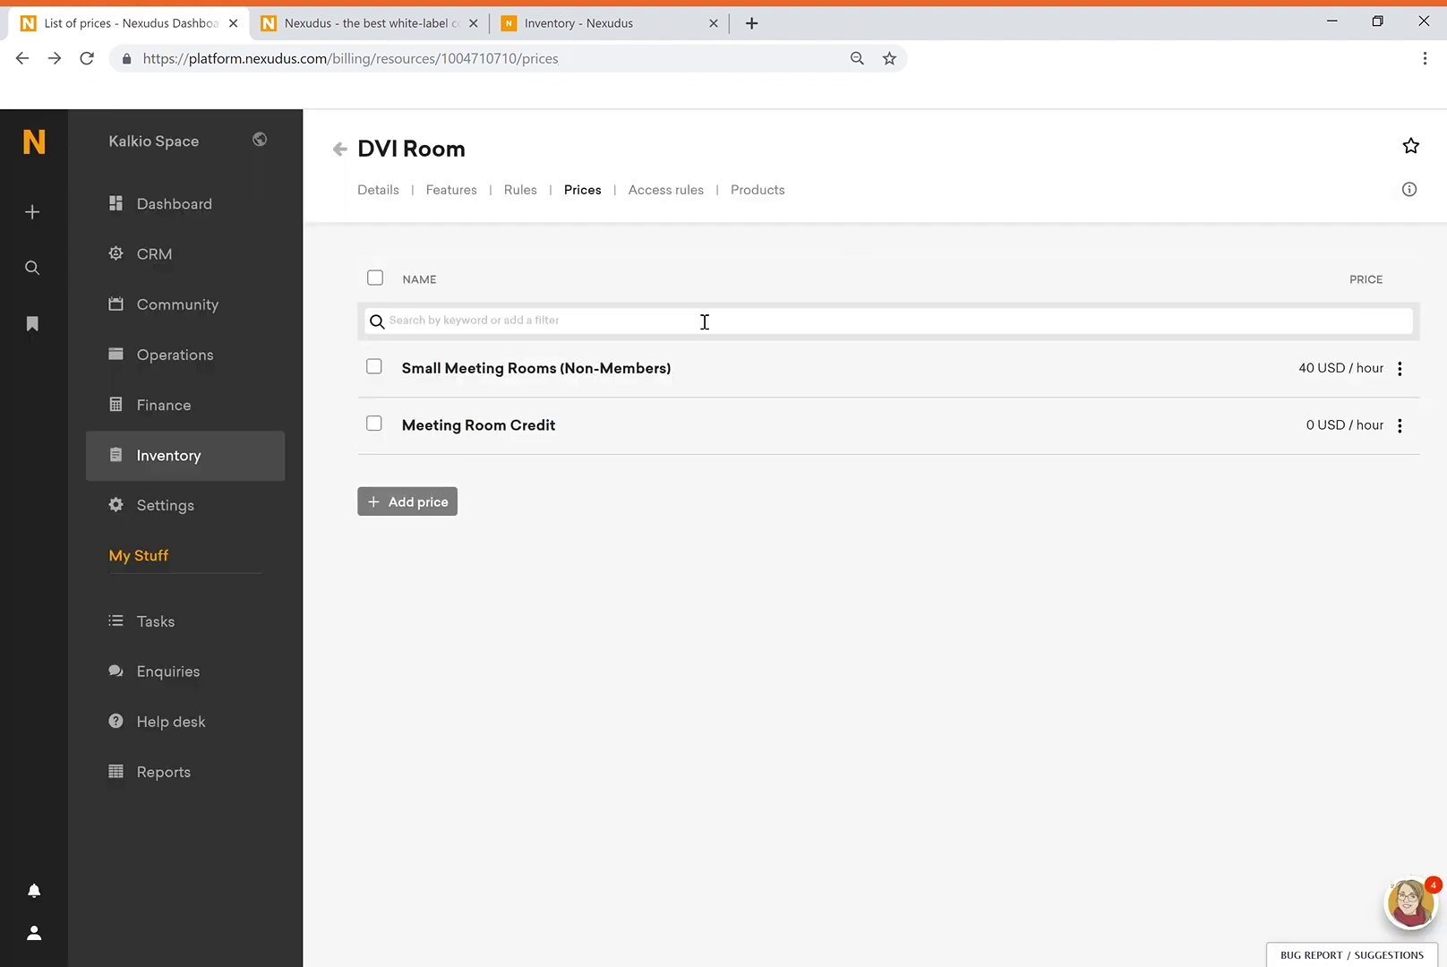
Start a new price for the DVI Room named "Small Meeting Rooms (Members)", reusing the non-member price's name.
left_click(534, 374)
triple_click(430, 412)
key("ctrl+c")
left_click(416, 511)
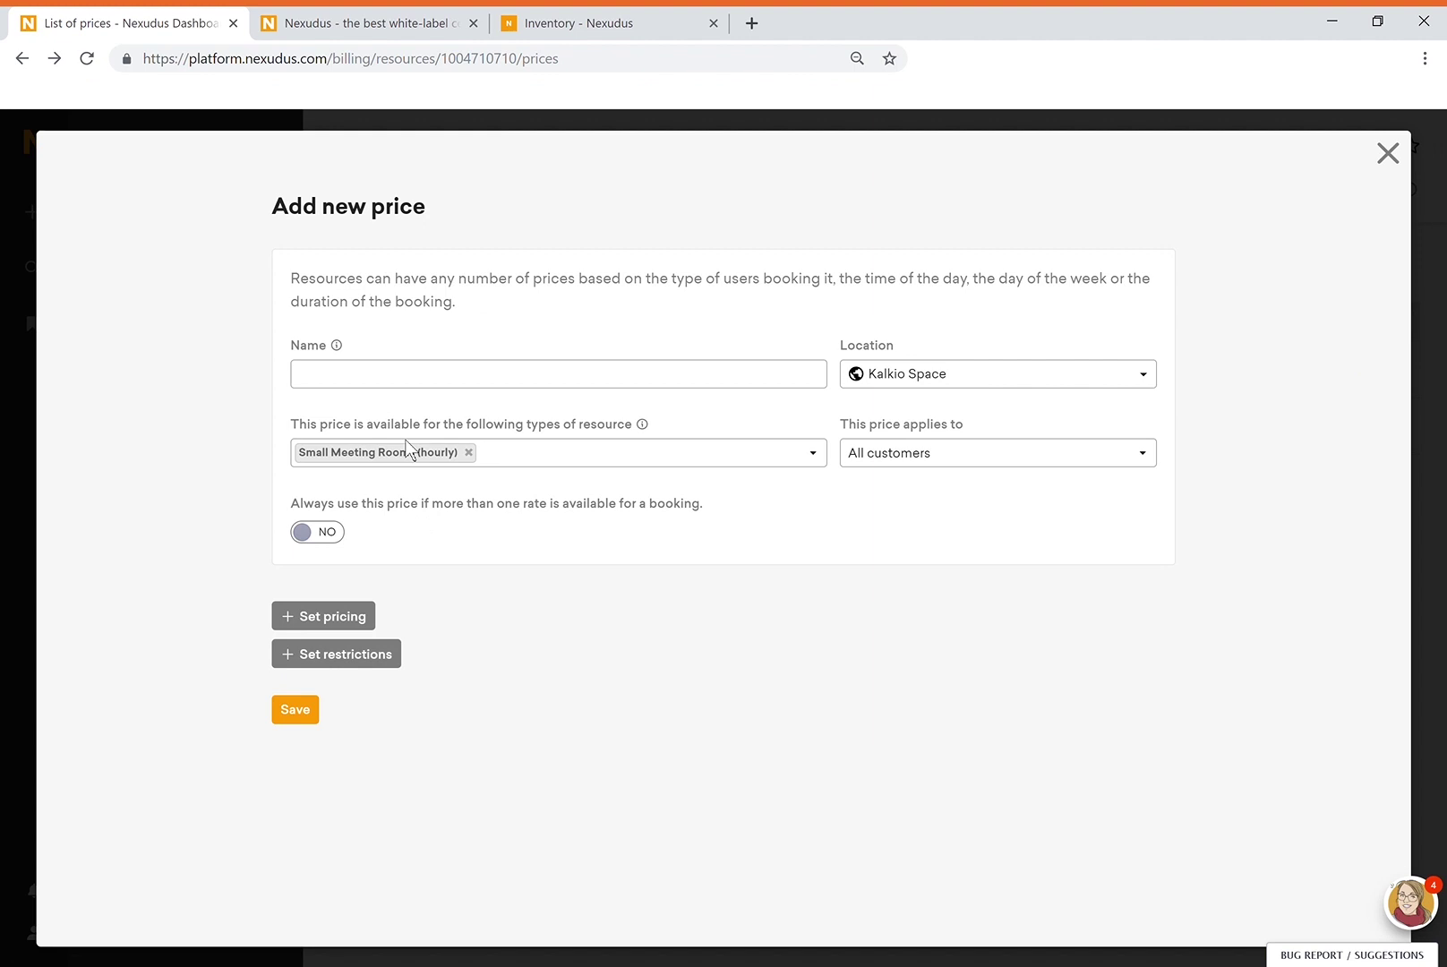
left_click(362, 387)
key("ctrl+v")
key("Left")
key("Left")
key("Left")
key("Left")
key("Left")
key("Left")
key("Left")
key("Left")
key("shift+Left")
key("shift+Left")
key("shift+Left")
key("shift+Left")
key("BackSpace")
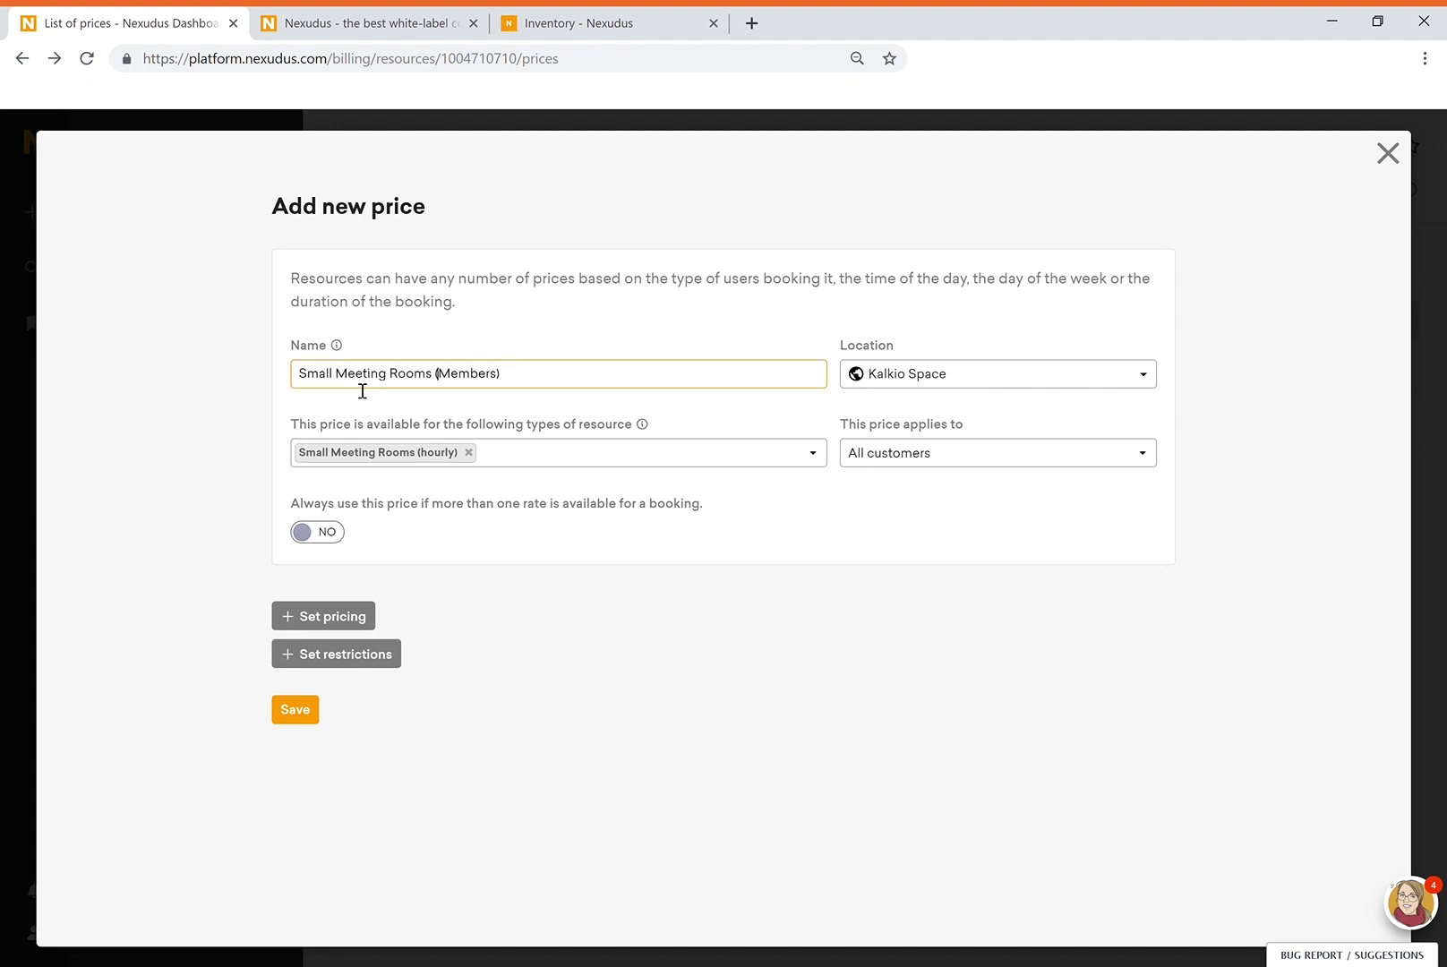
Apply the new price to Only members at 25 USD every hour and save it.
left_click(981, 470)
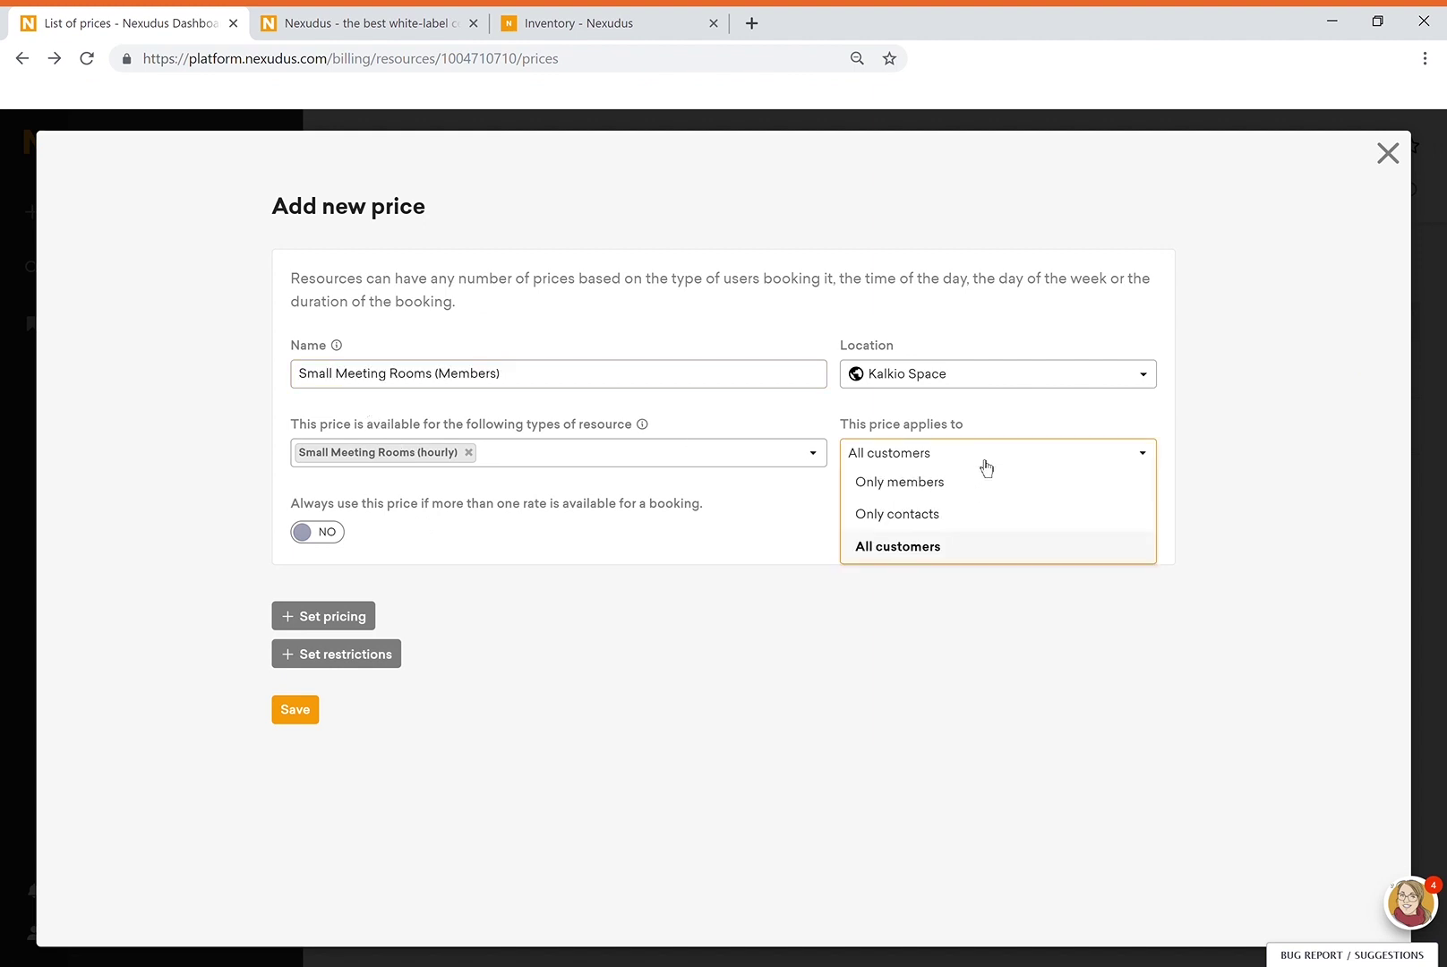
left_click(950, 495)
left_click(327, 618)
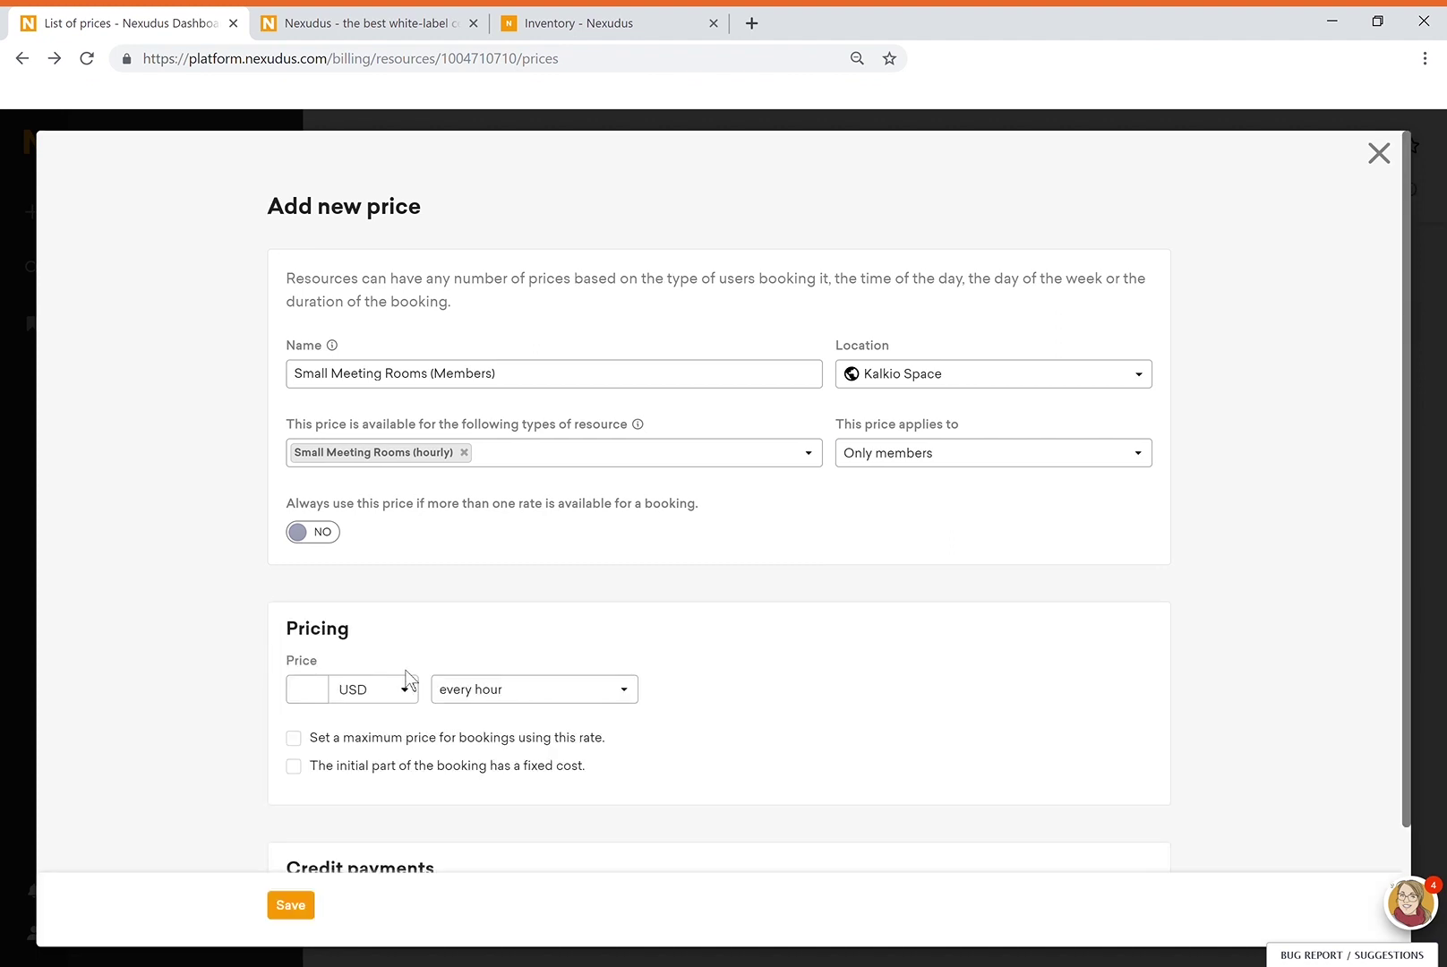
left_click(312, 698)
type("25")
scroll(403, 740, "down", 3)
left_click(313, 917)
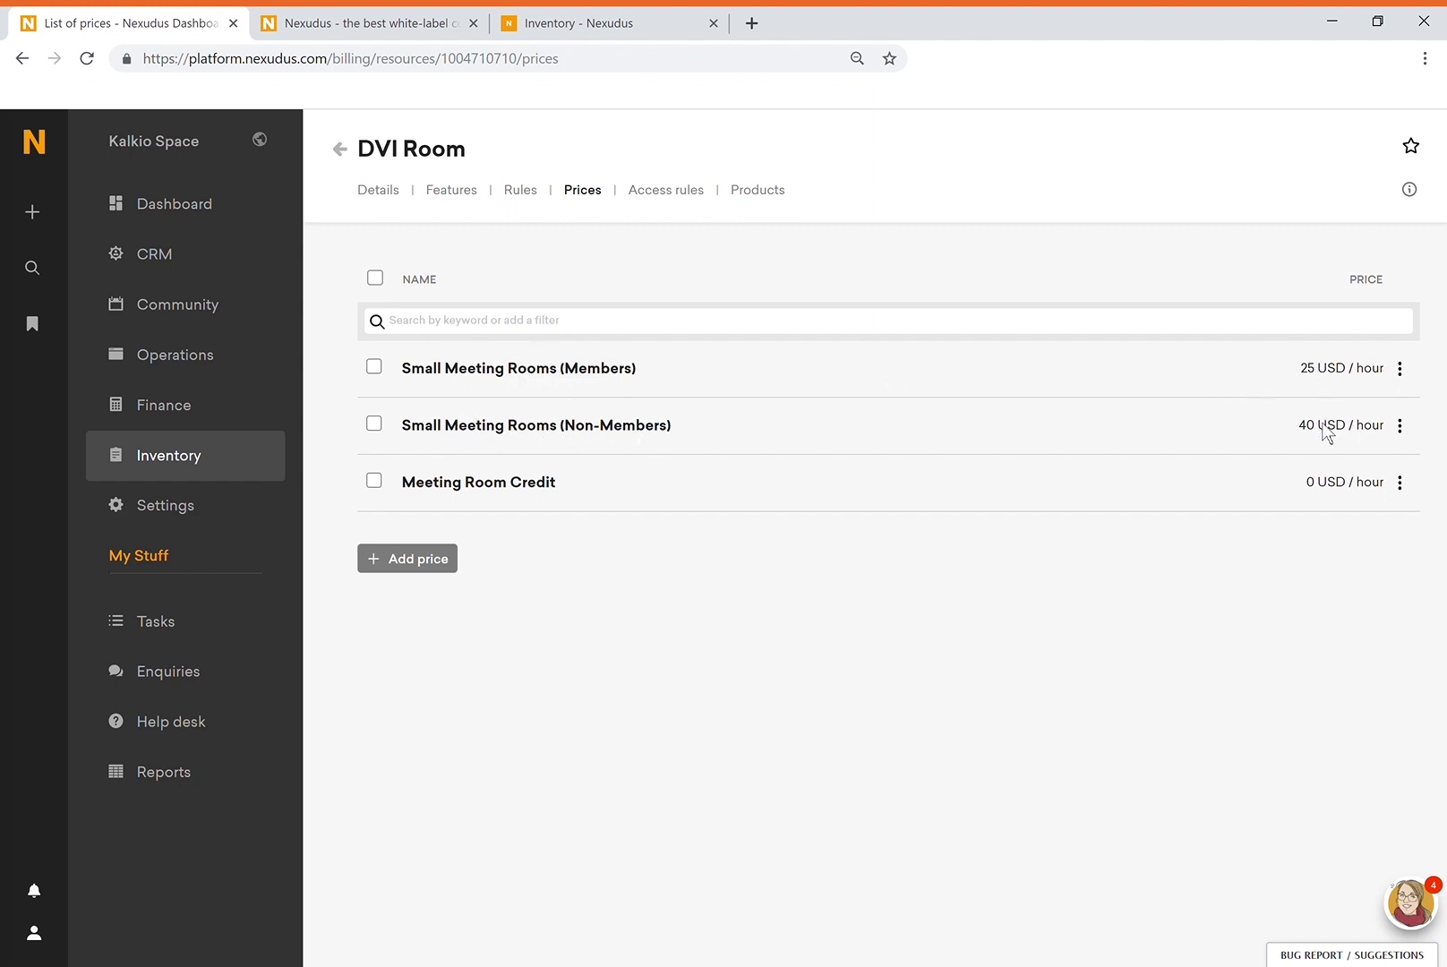
Review the HDMI Room's price list for the member and non-member Small Meeting Rooms prices.
left_click(355, 161)
left_click(180, 474)
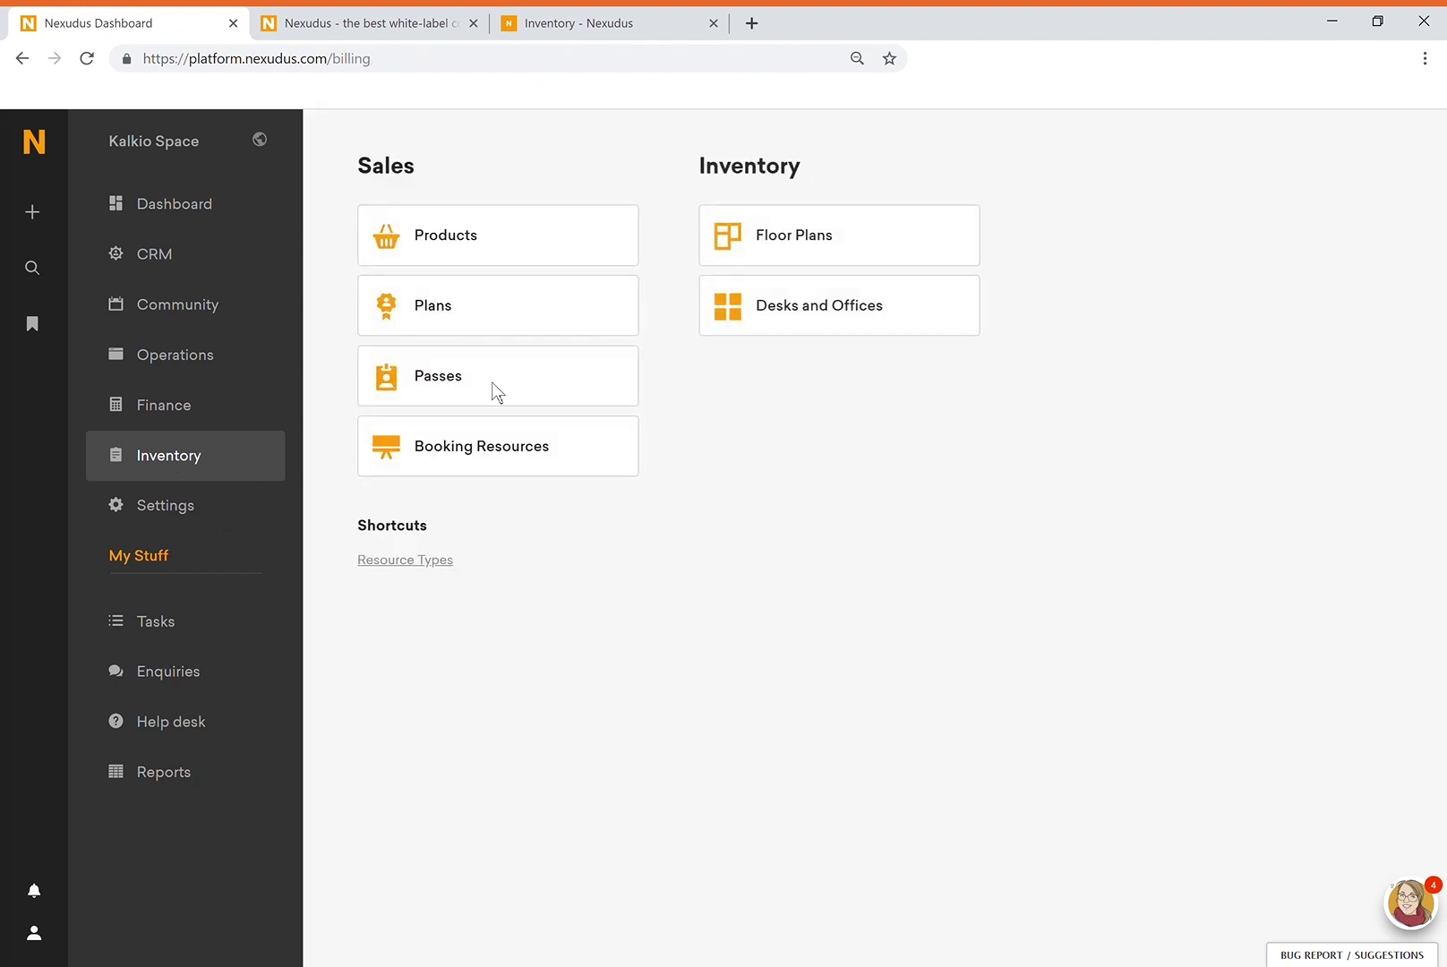
left_click(463, 462)
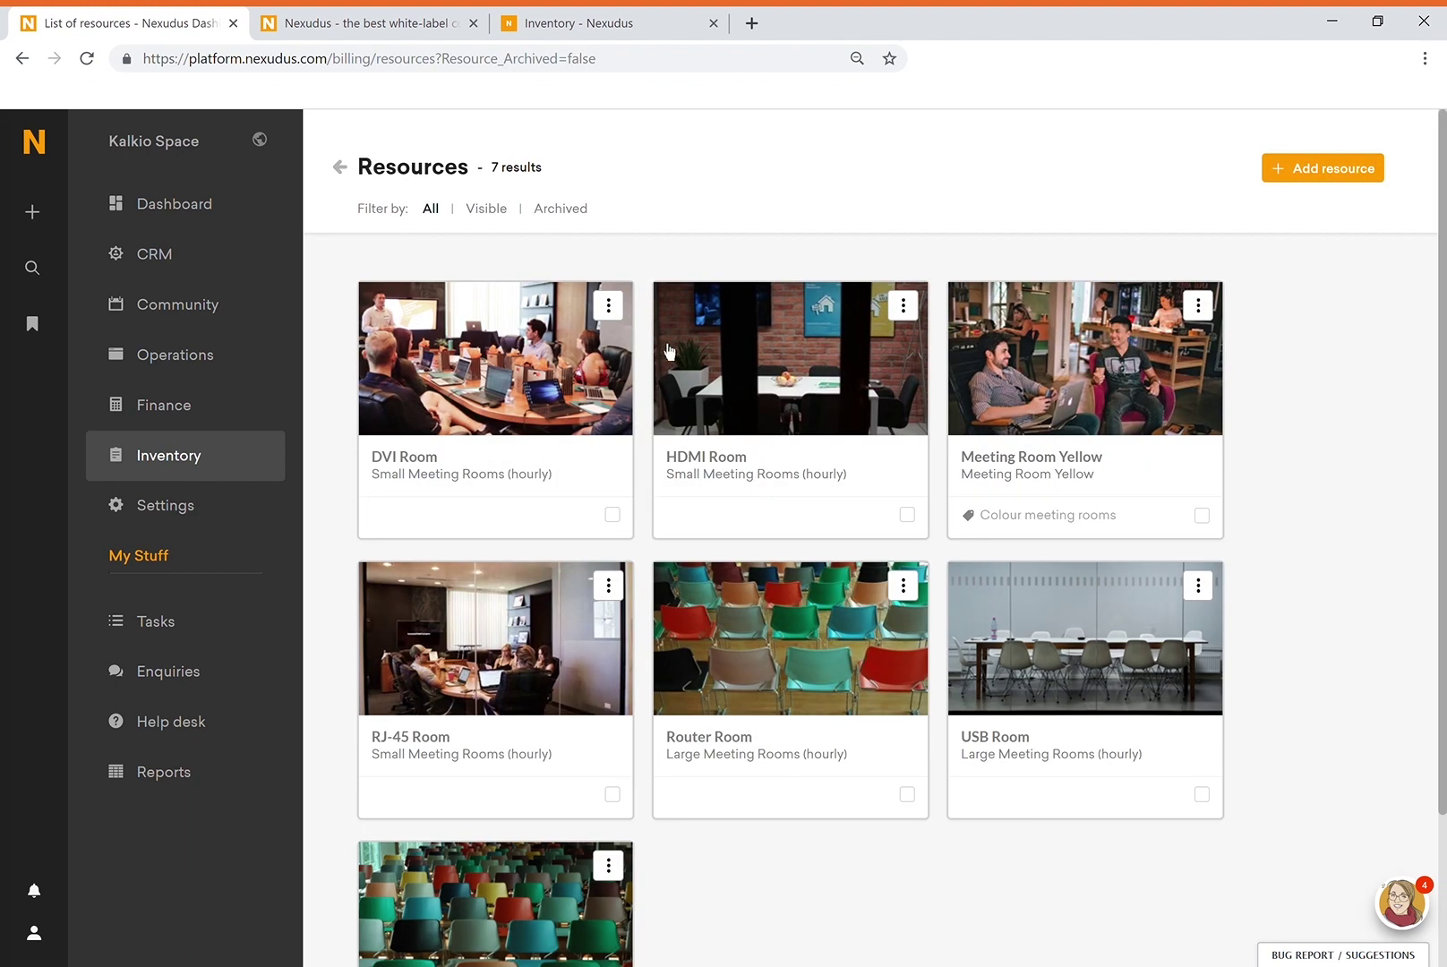
left_click(743, 369)
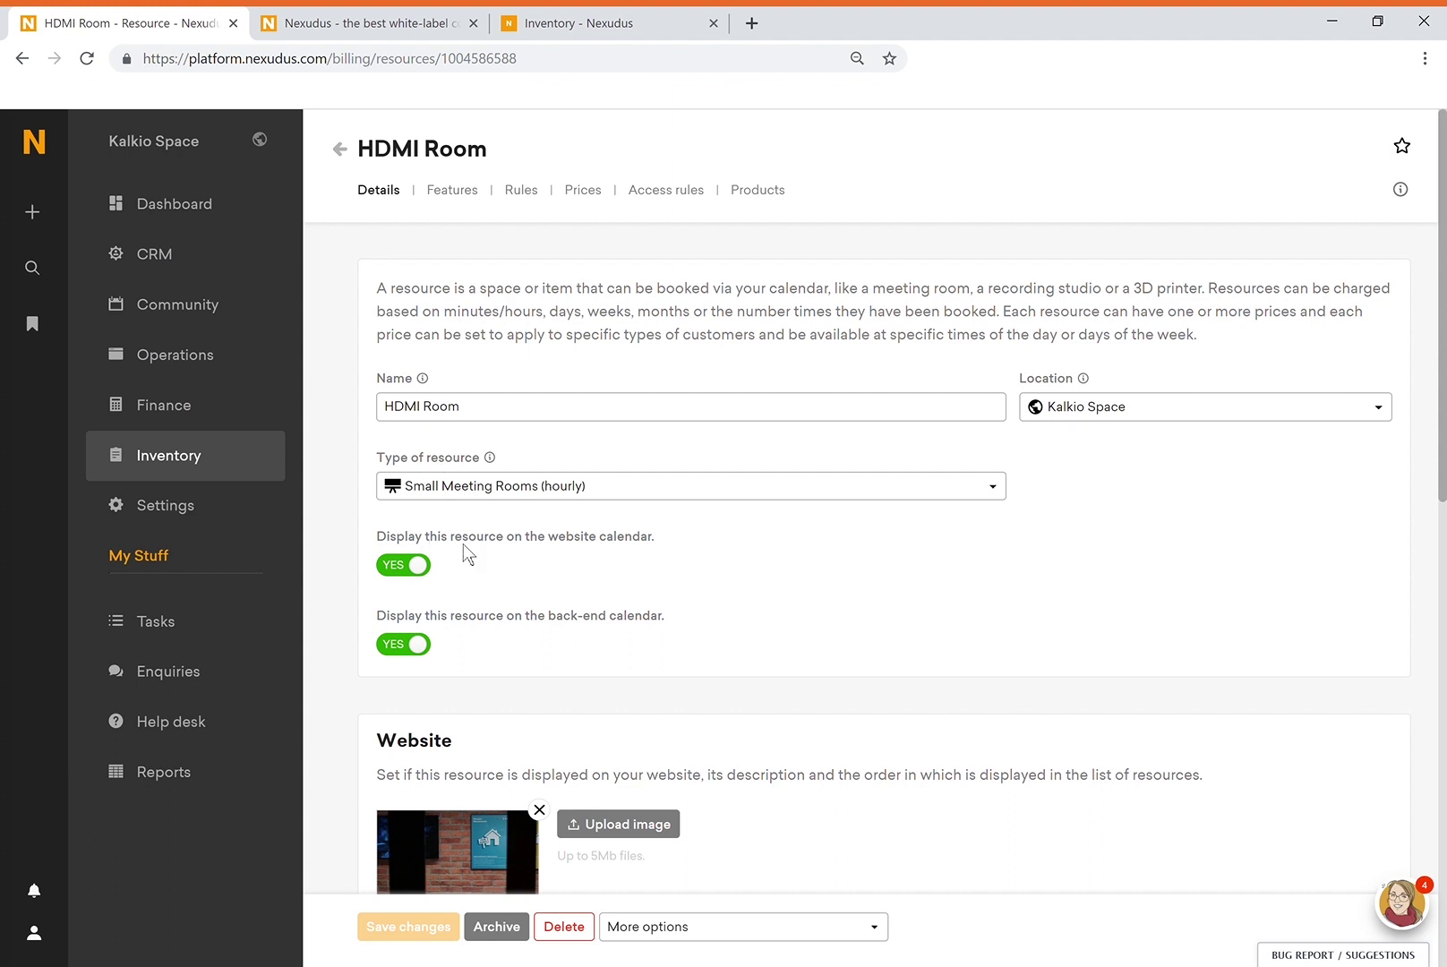
left_click(584, 192)
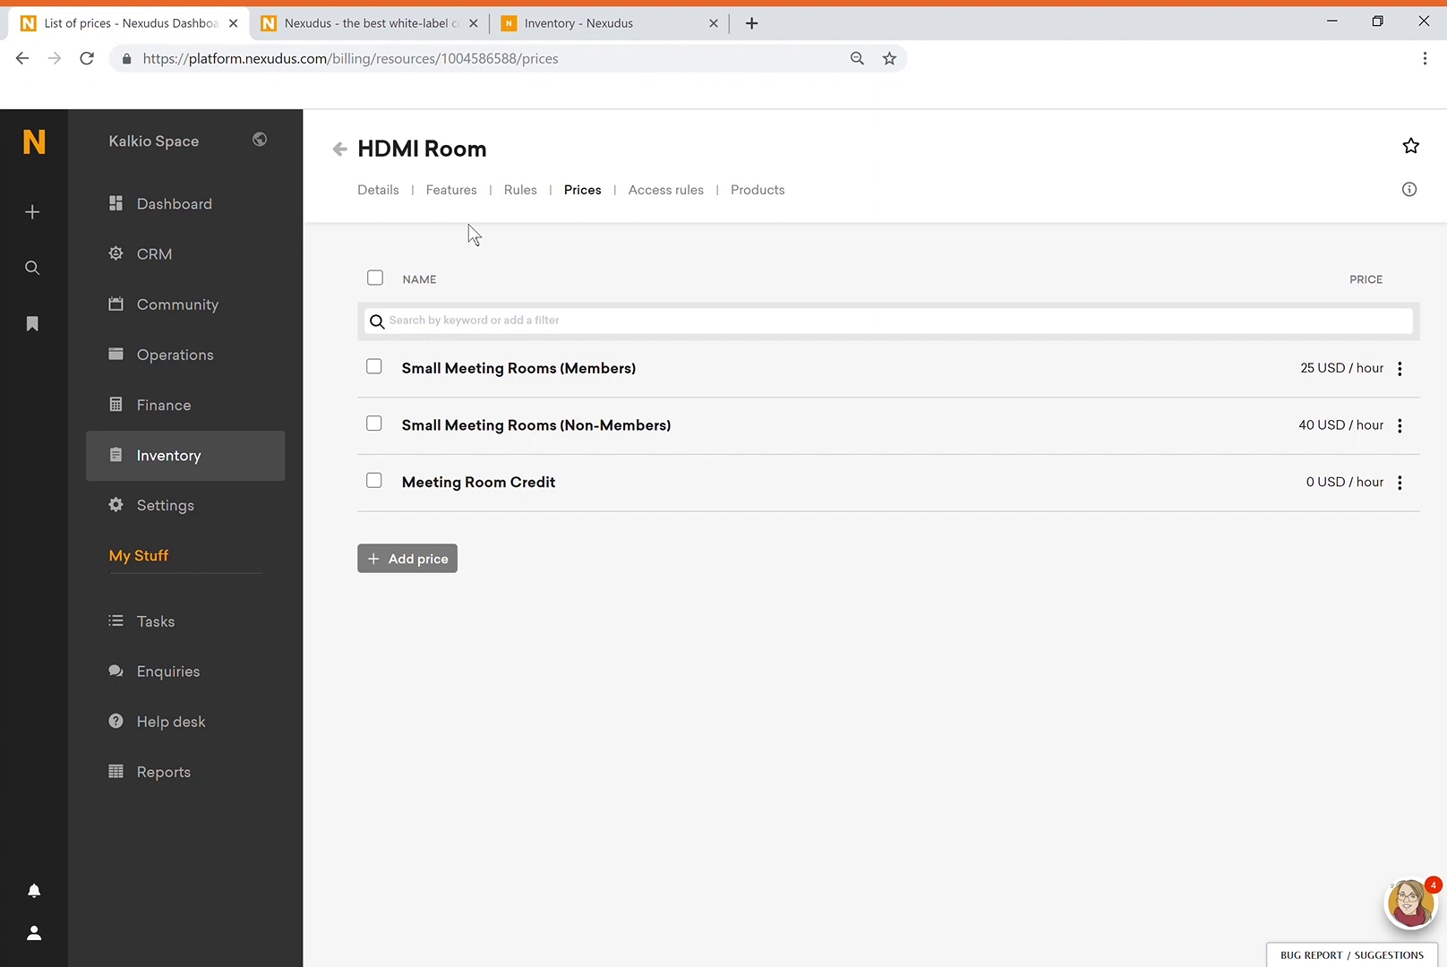
Return to the inventory overview and open the list of resource types.
left_click(343, 156)
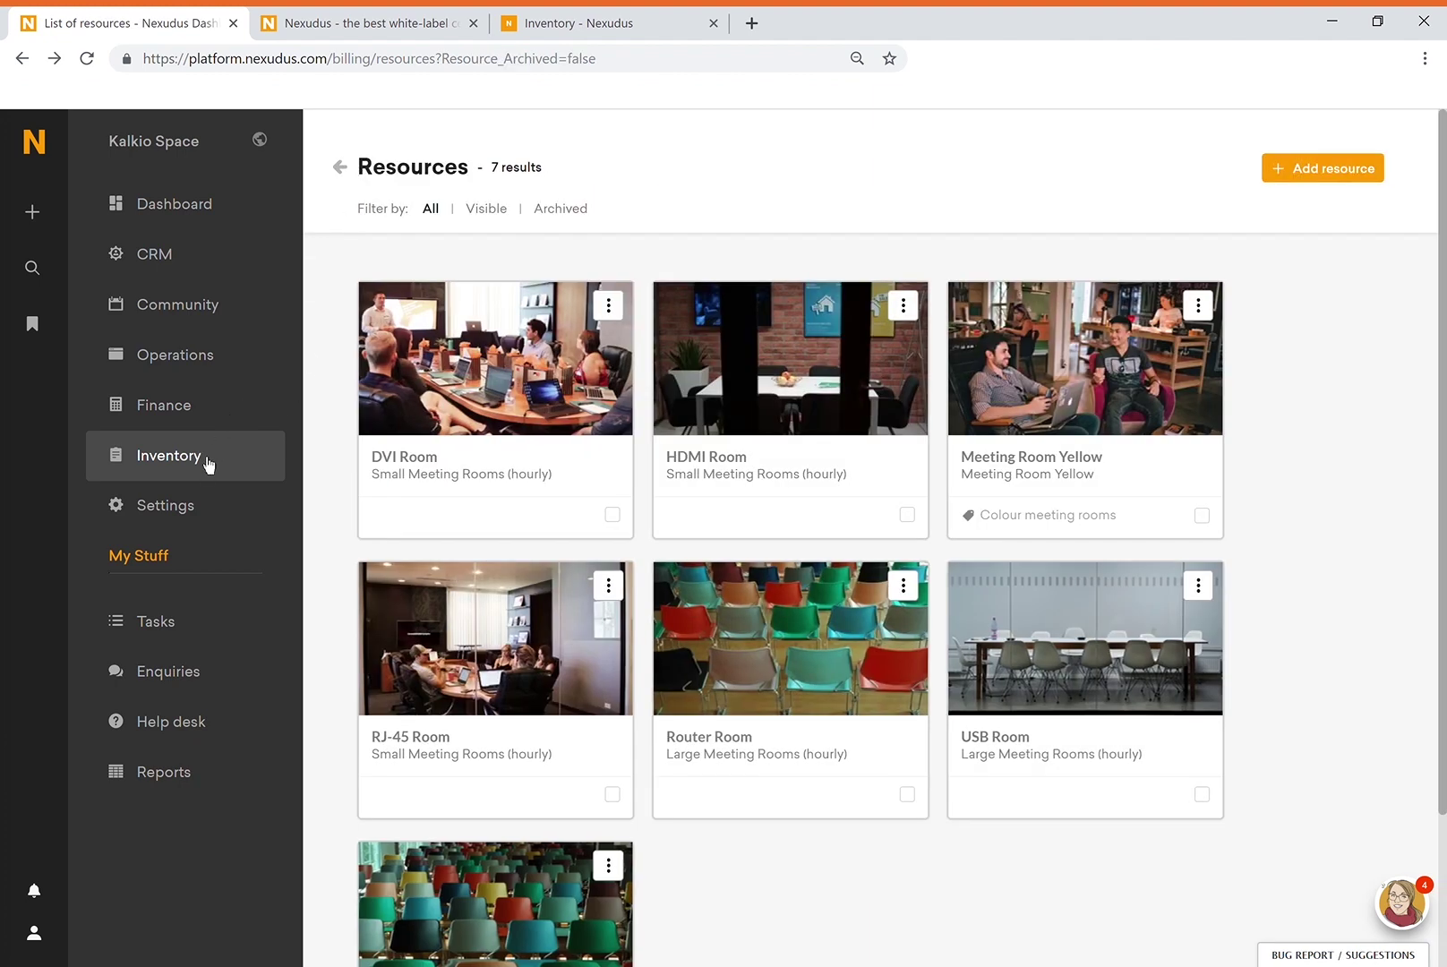
left_click(207, 461)
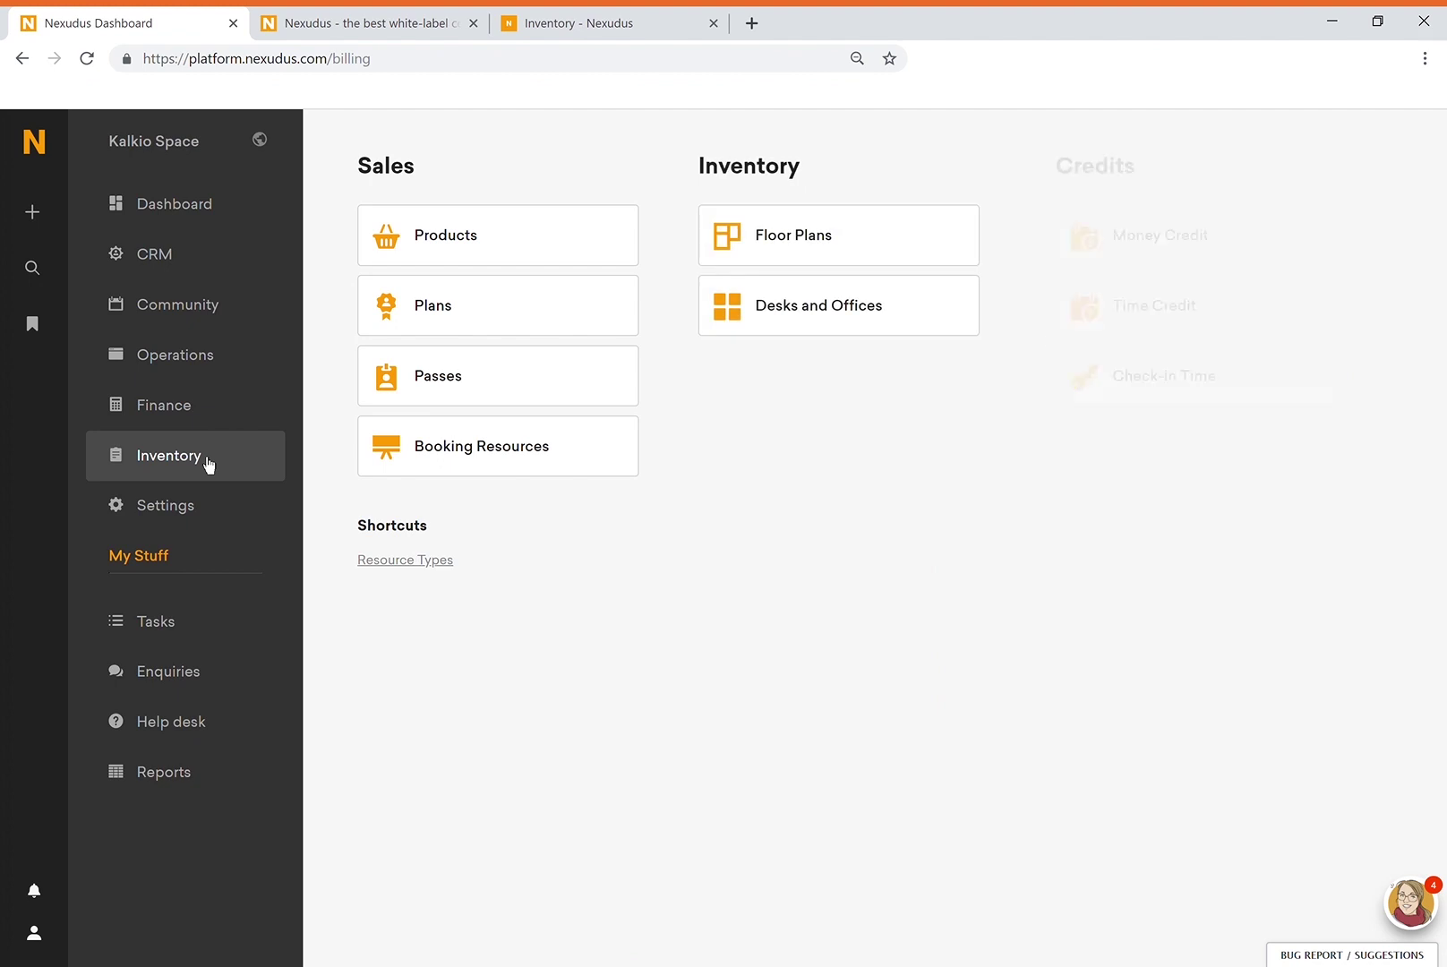
left_click(400, 562)
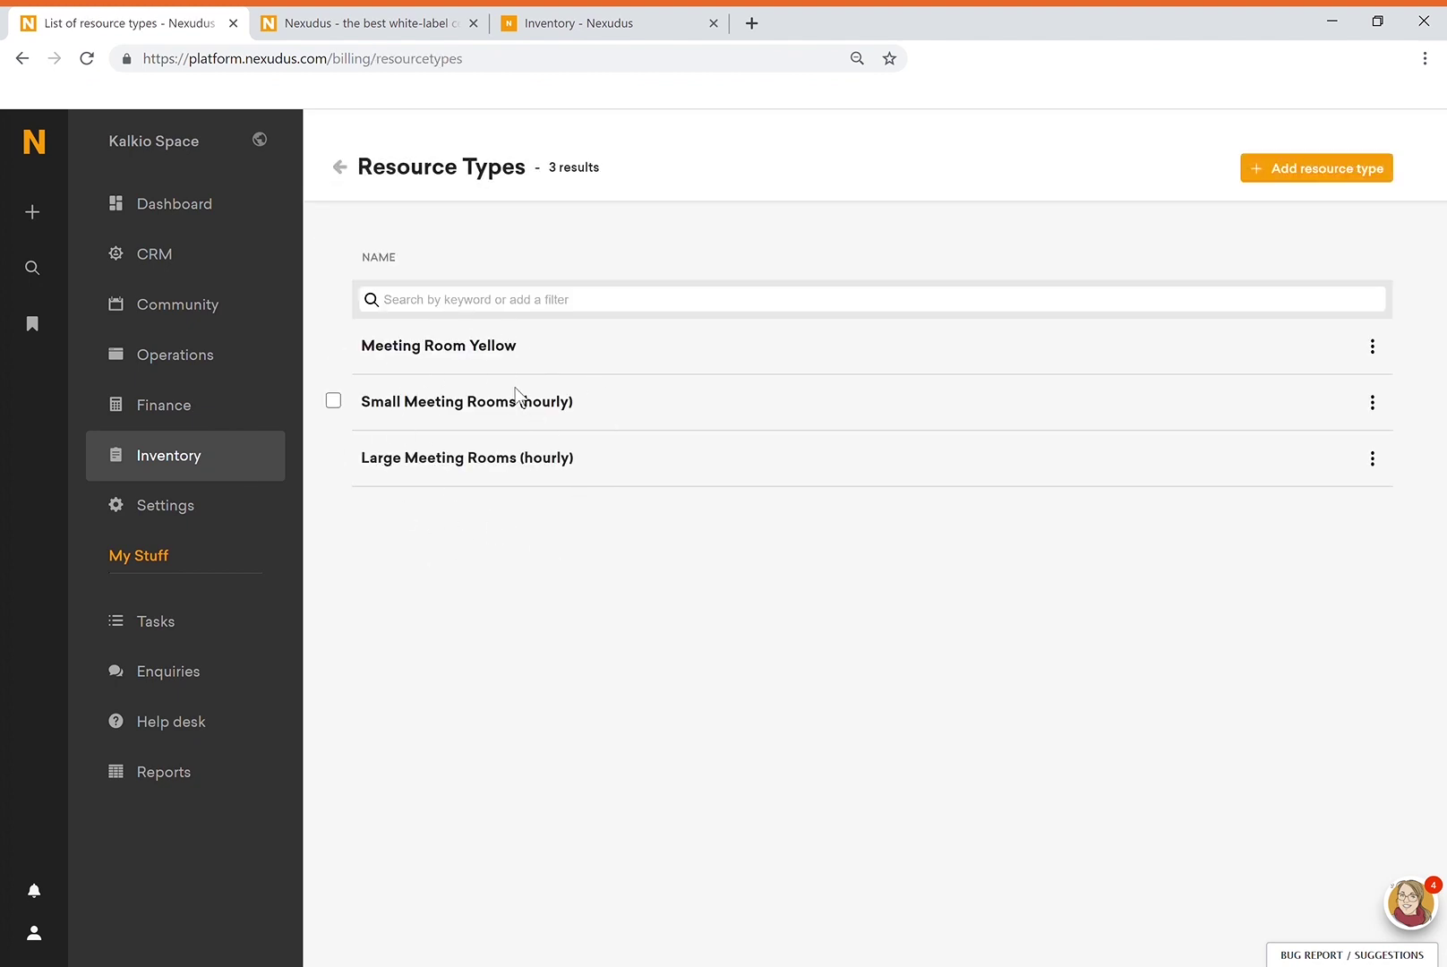
Try to give the DVI Room a new resource type named "DVI Rooms".
left_click(235, 476)
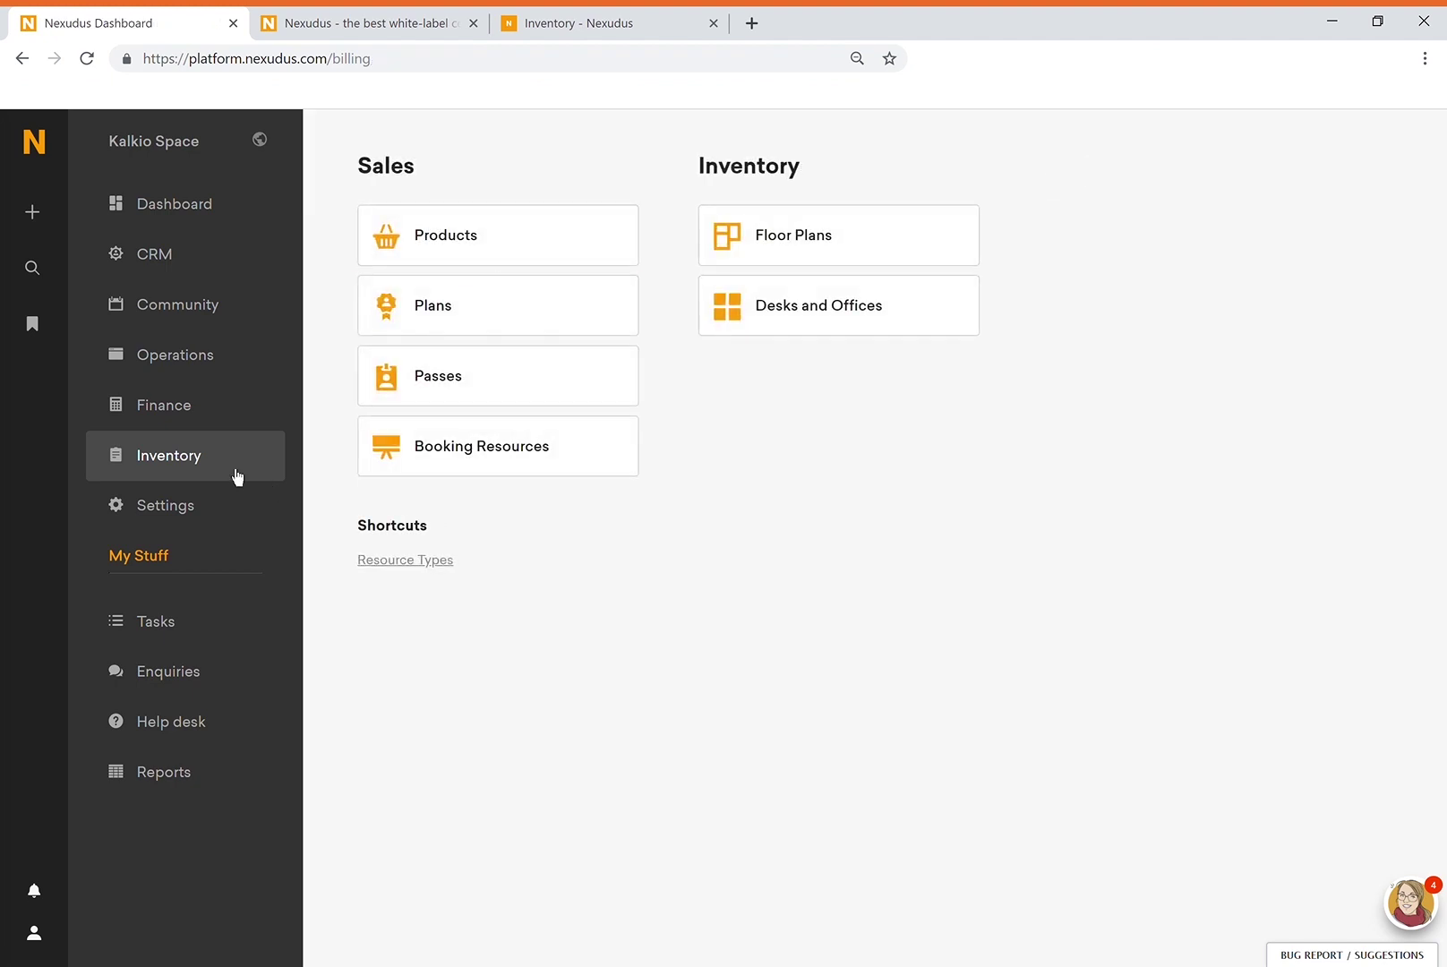
left_click(484, 464)
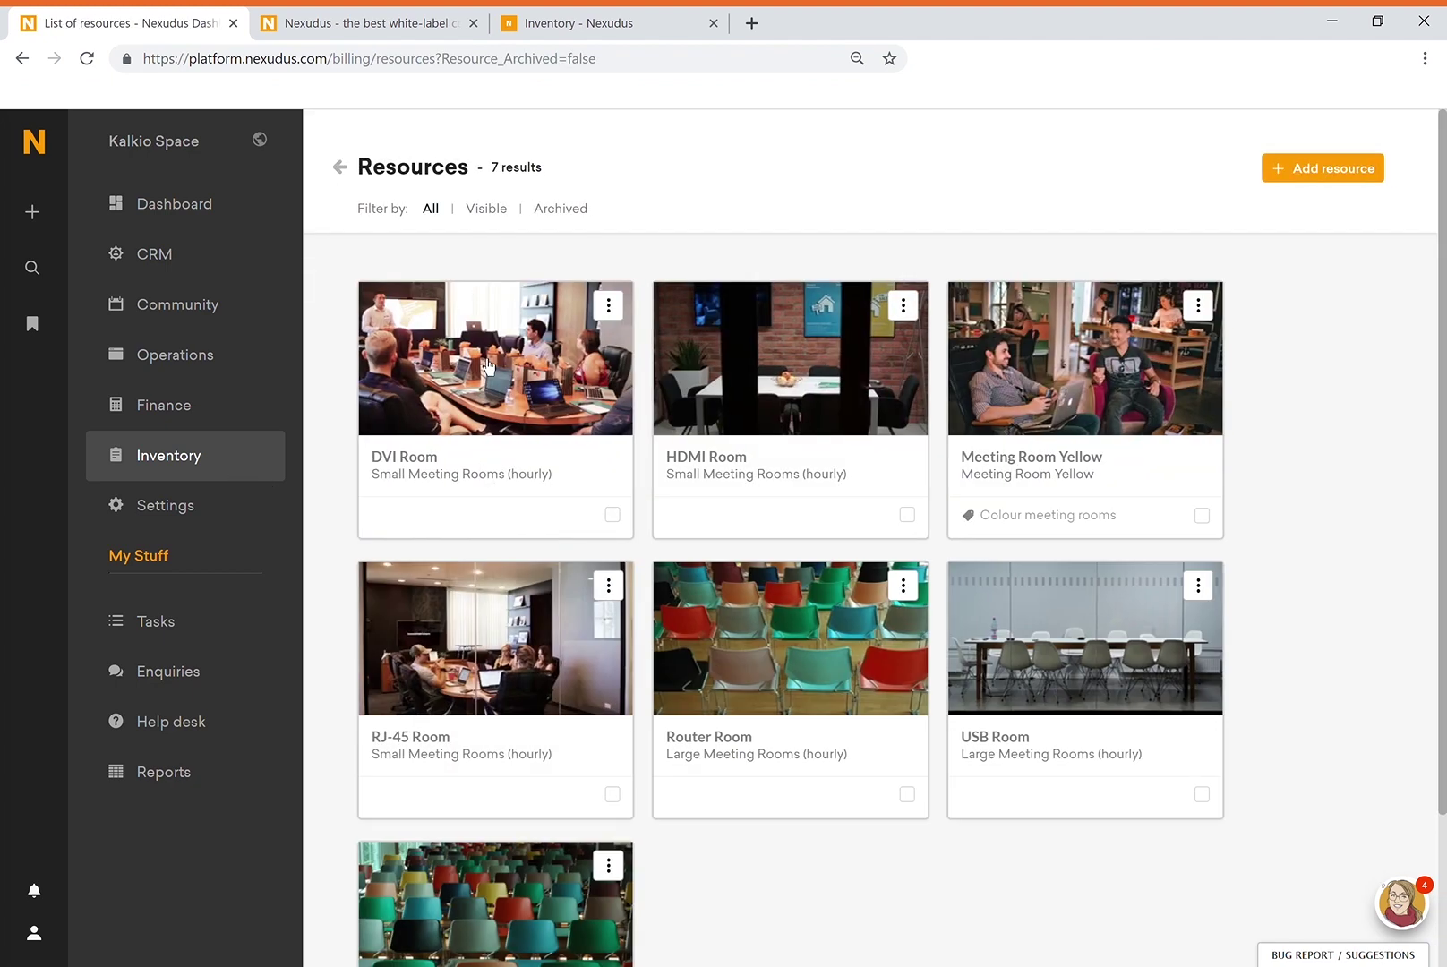
left_click(486, 354)
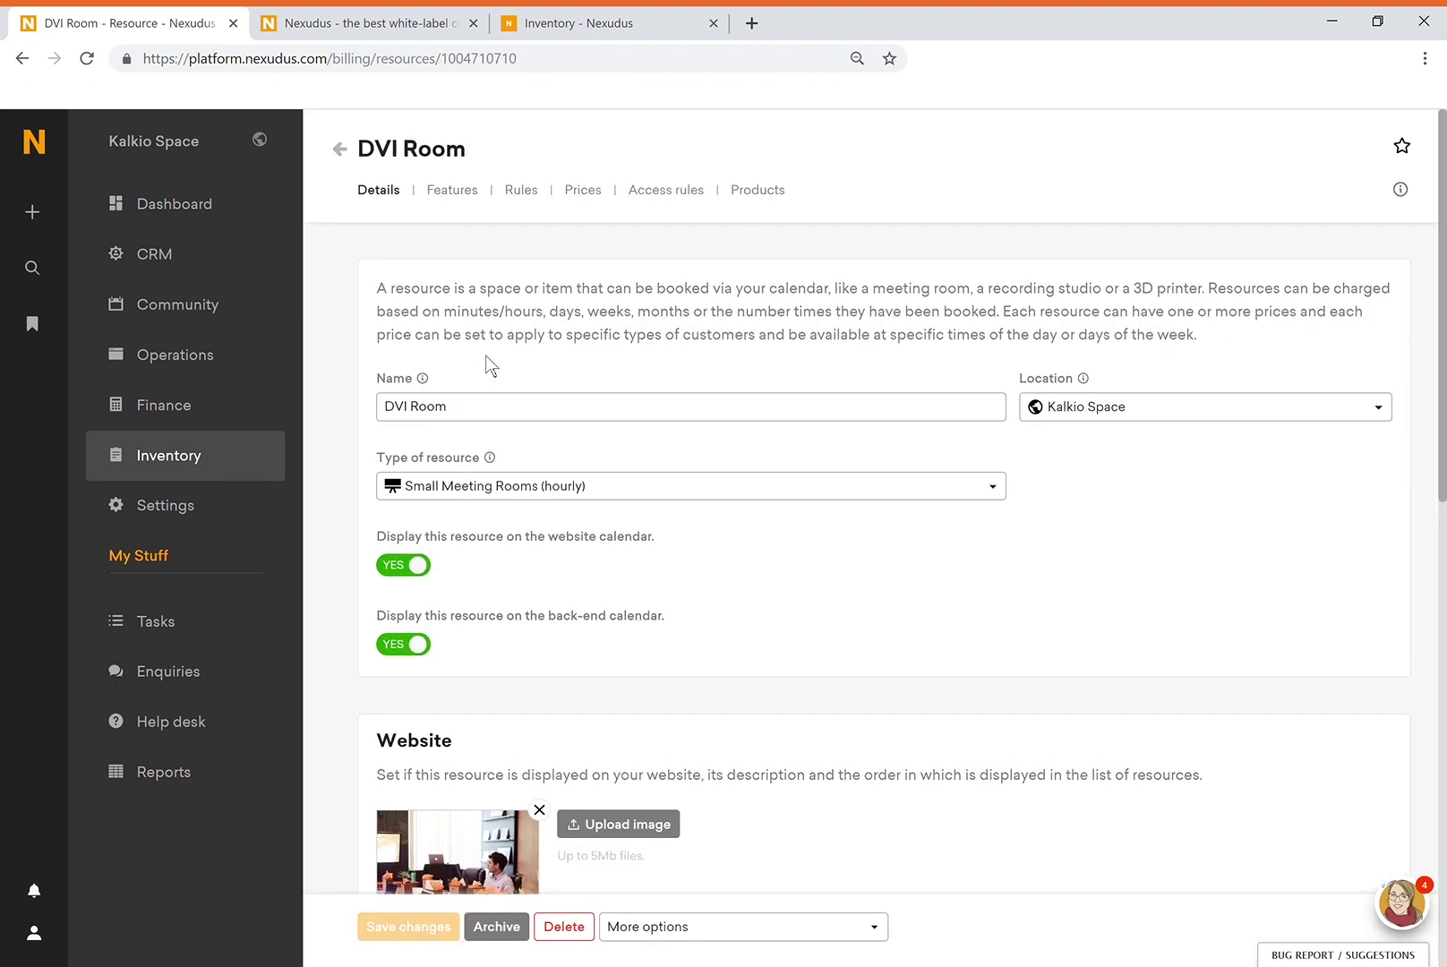
left_click(507, 497)
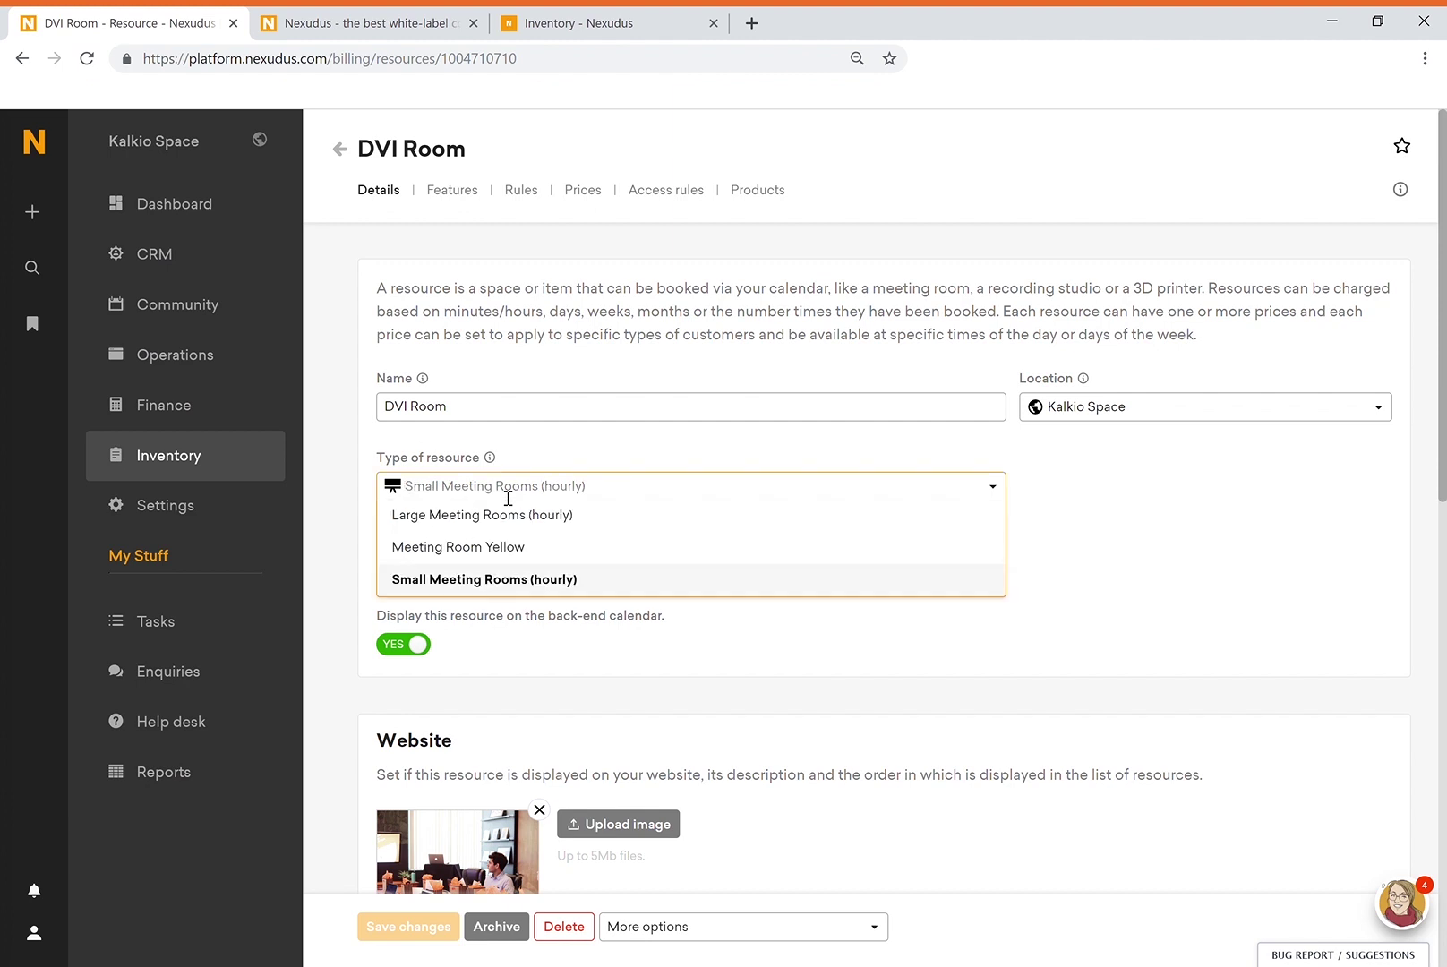
type("DVI")
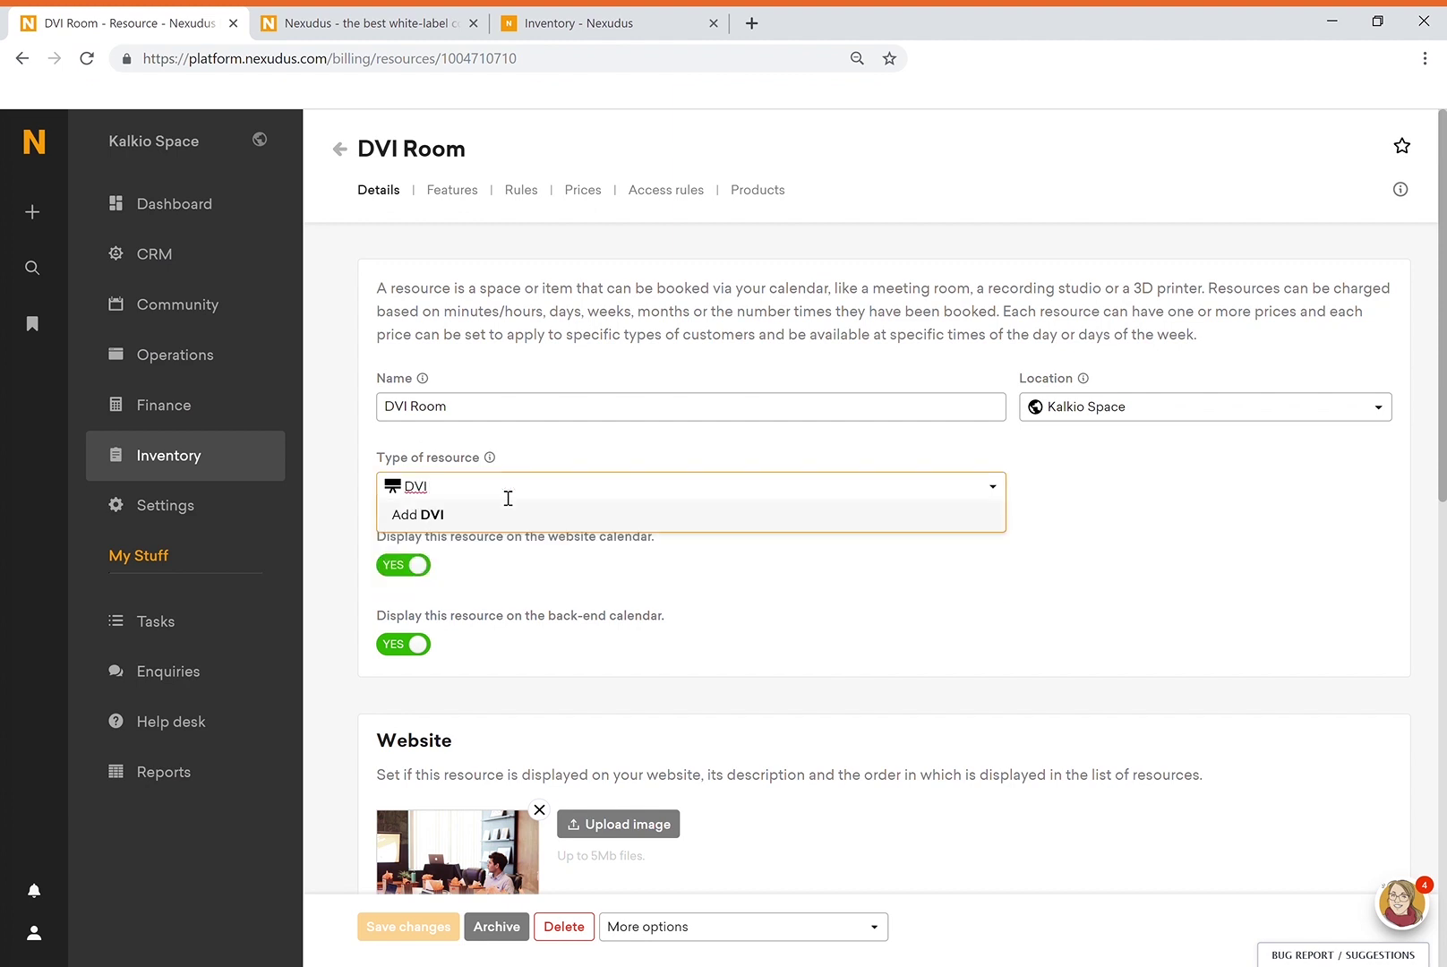
type(" Rooms")
left_click(1060, 541)
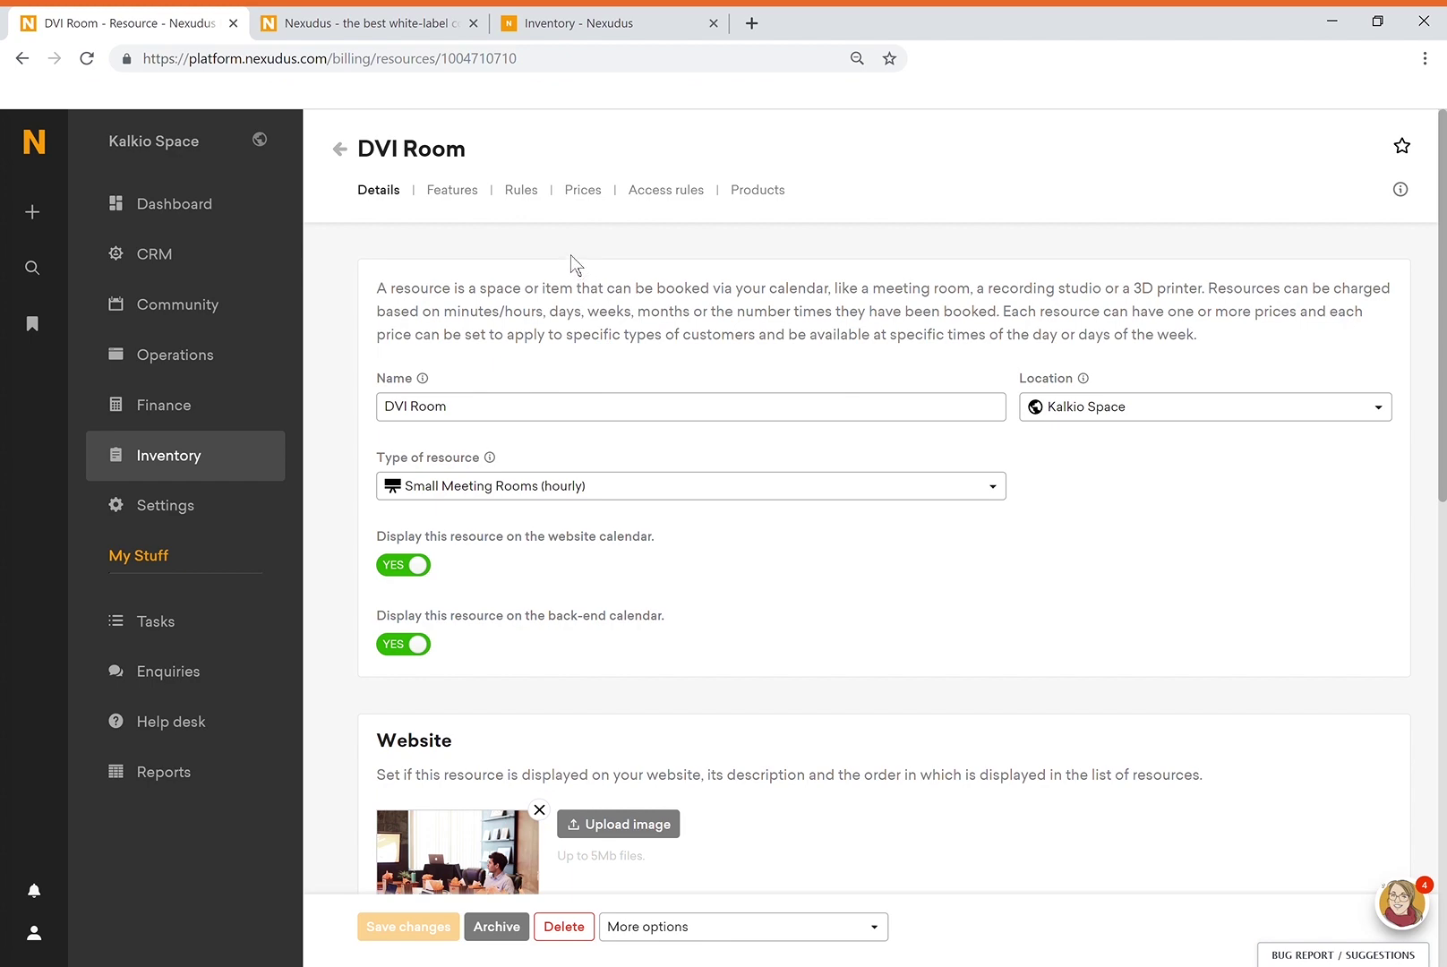
key("alt+Left")
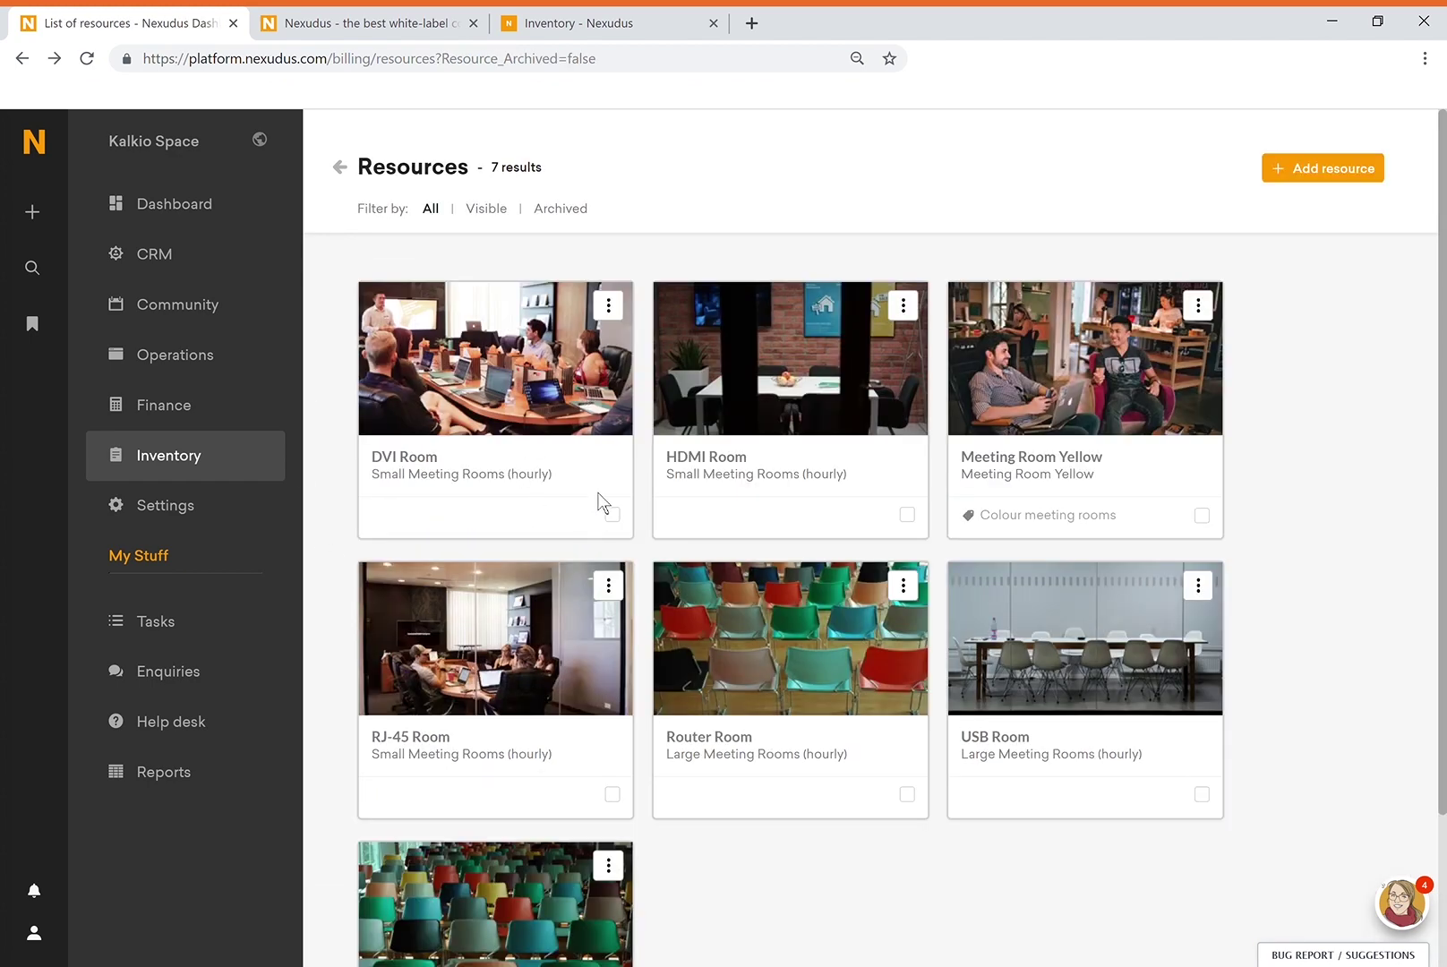
Examine the fields of the form for adding a new resource, including its website section, and close it without saving.
left_click(1320, 175)
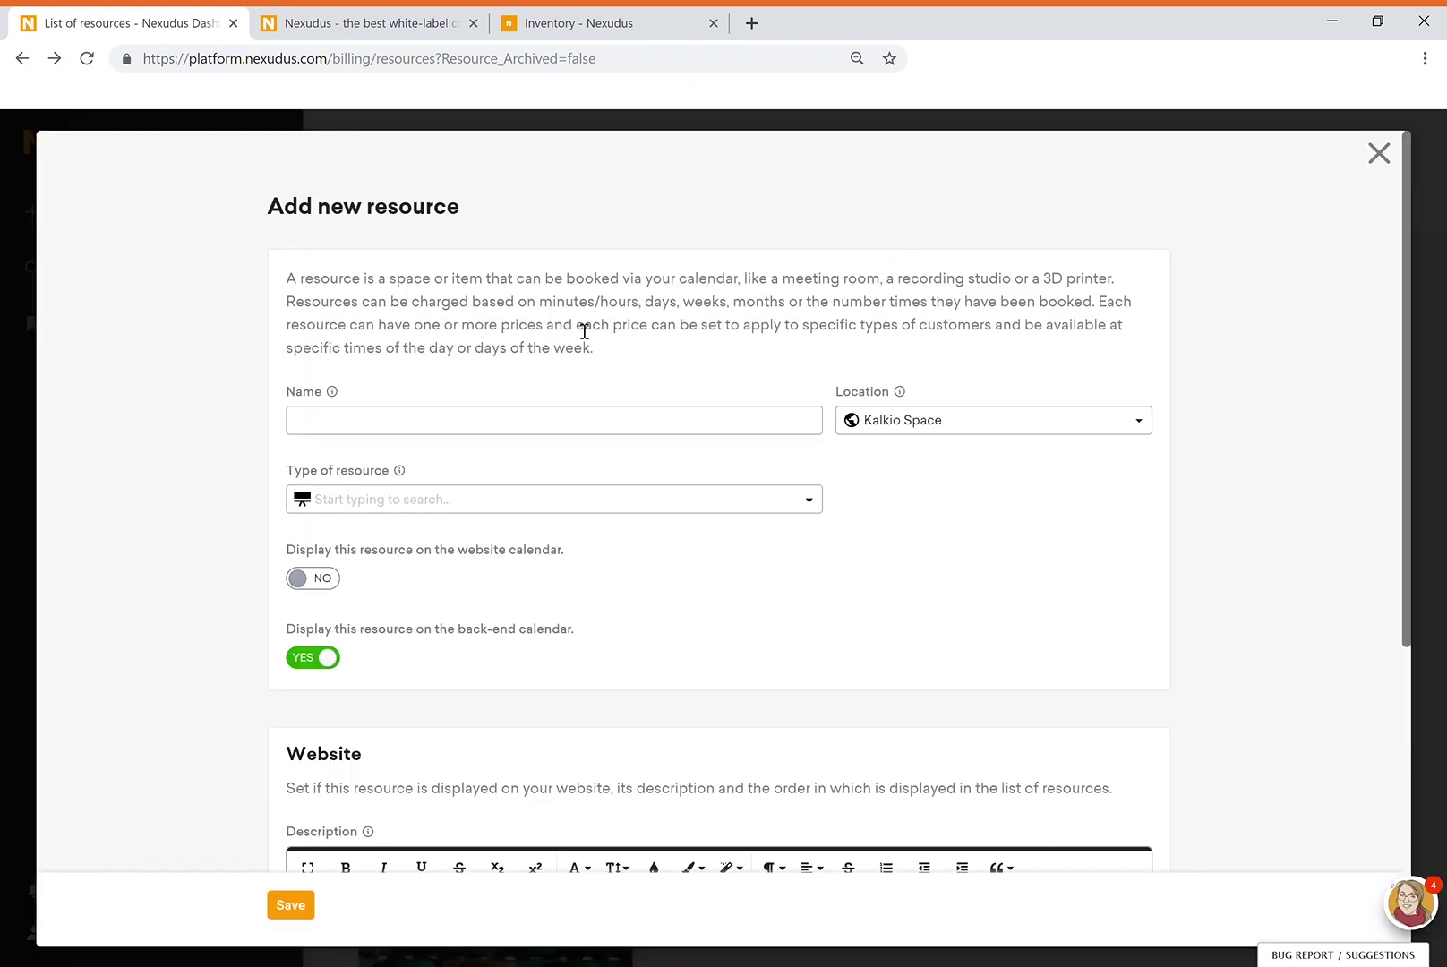
left_click(365, 428)
scroll(476, 398, "down", 1)
scroll(477, 398, "down", 1)
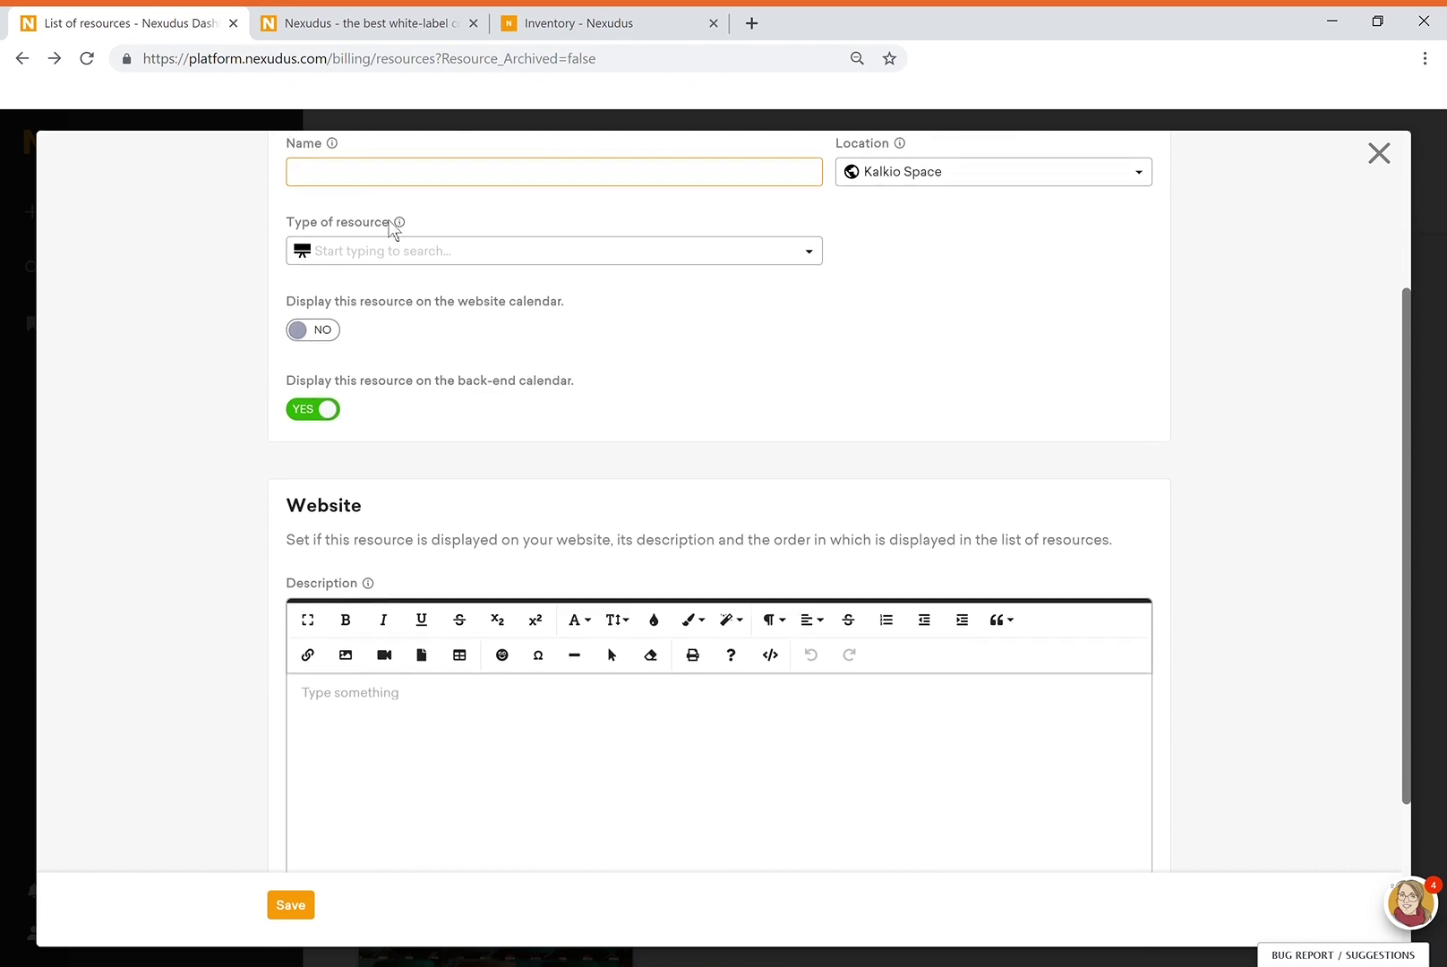
left_click(398, 250)
left_click(806, 421)
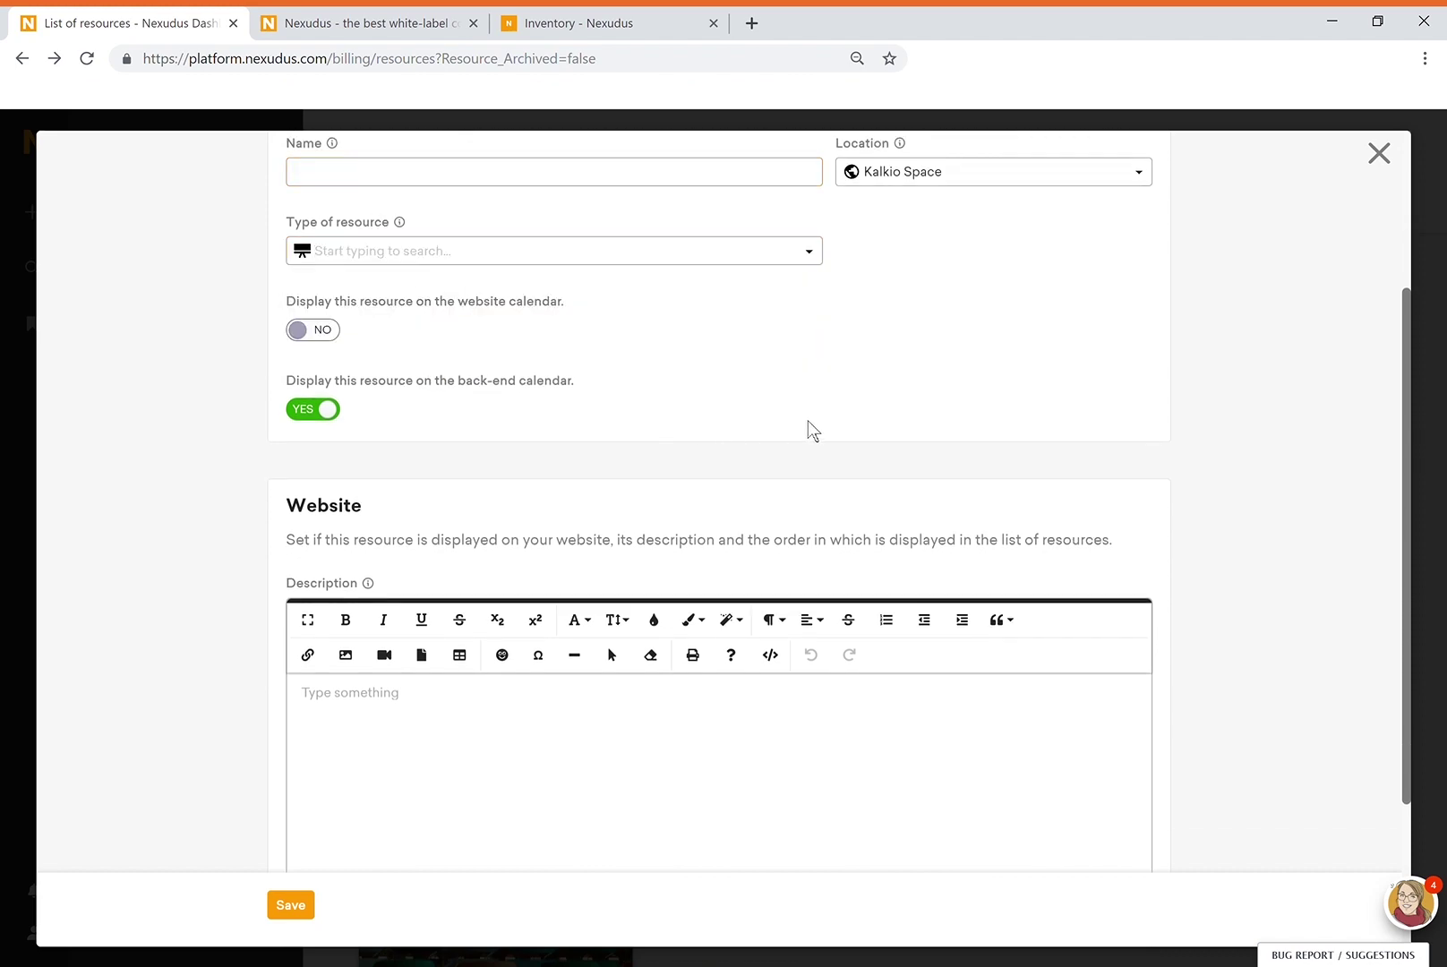
scroll(807, 420, "down", 2)
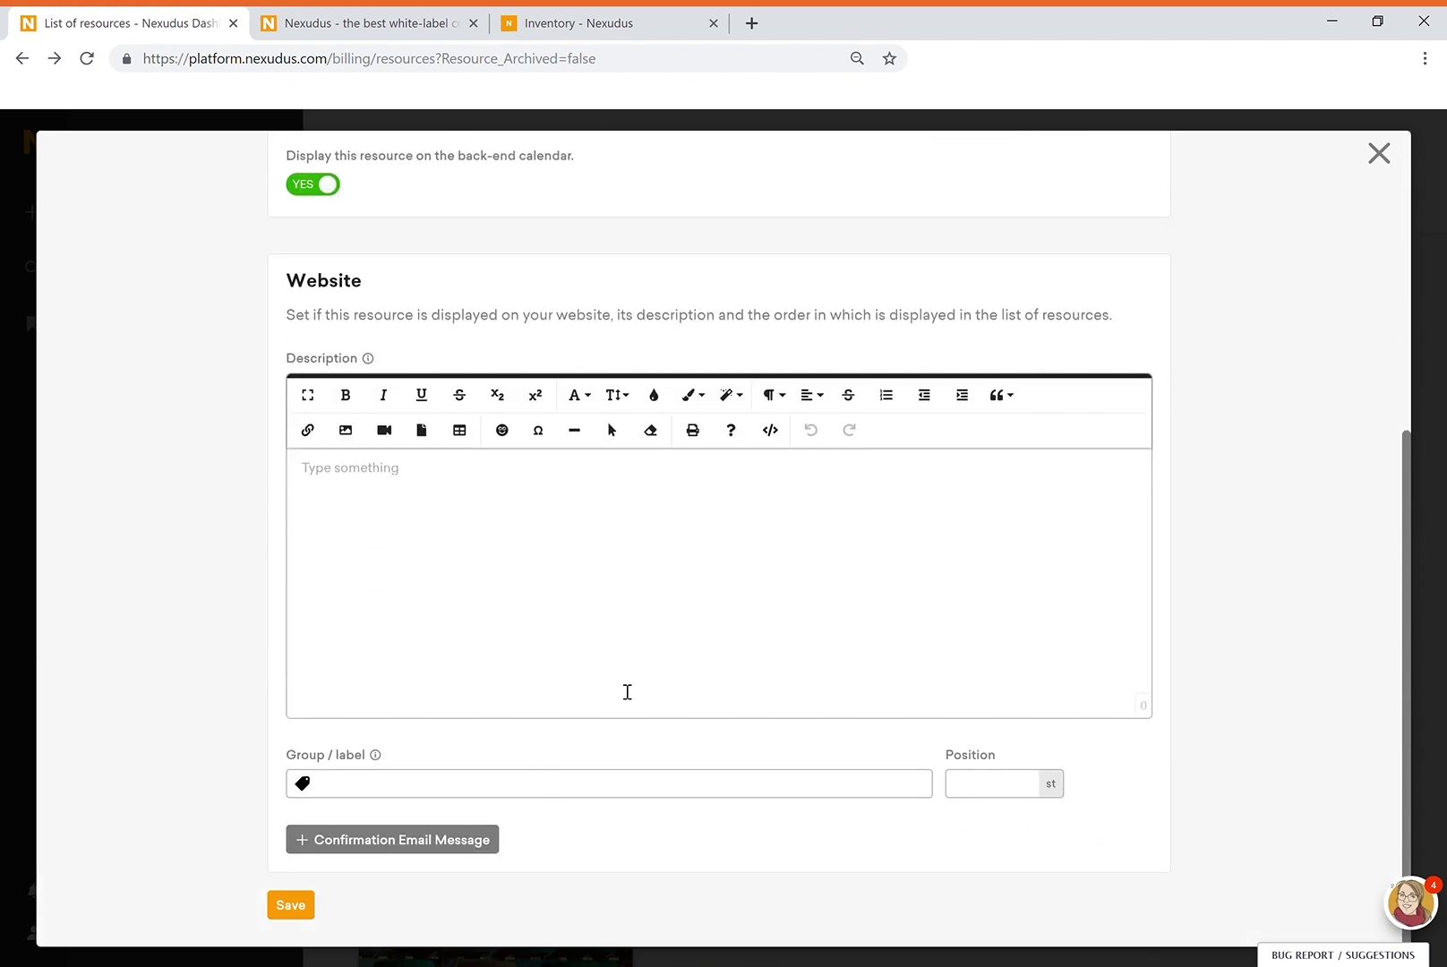
scroll(629, 691, "up", 4)
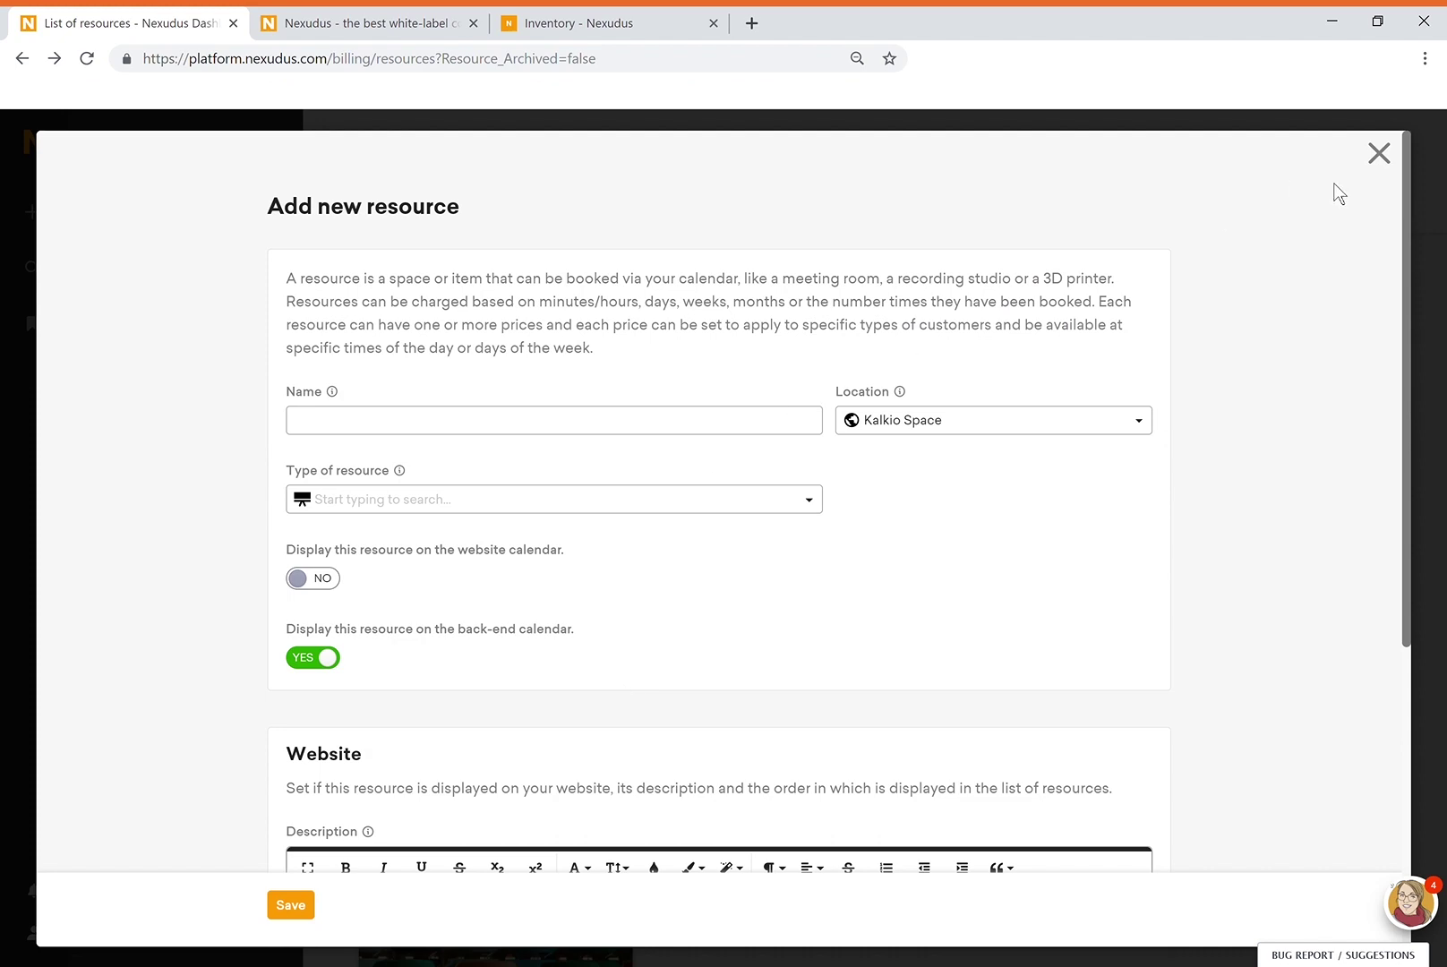
left_click(1384, 159)
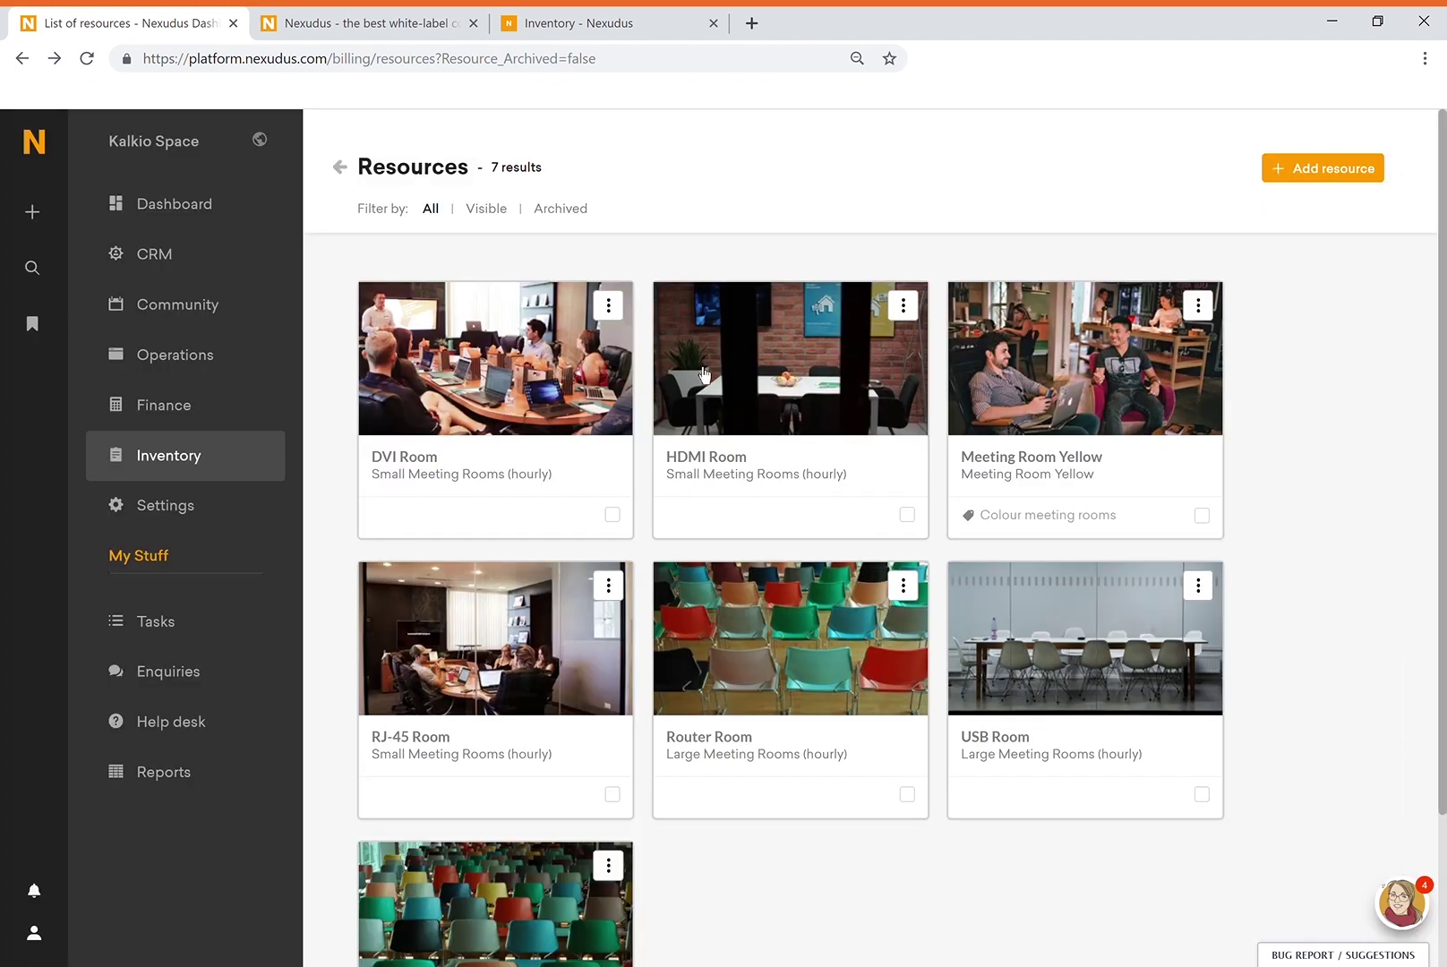
Check the topic list on the Inventory training page, clear its text selection and return to the resources list.
left_click(550, 27)
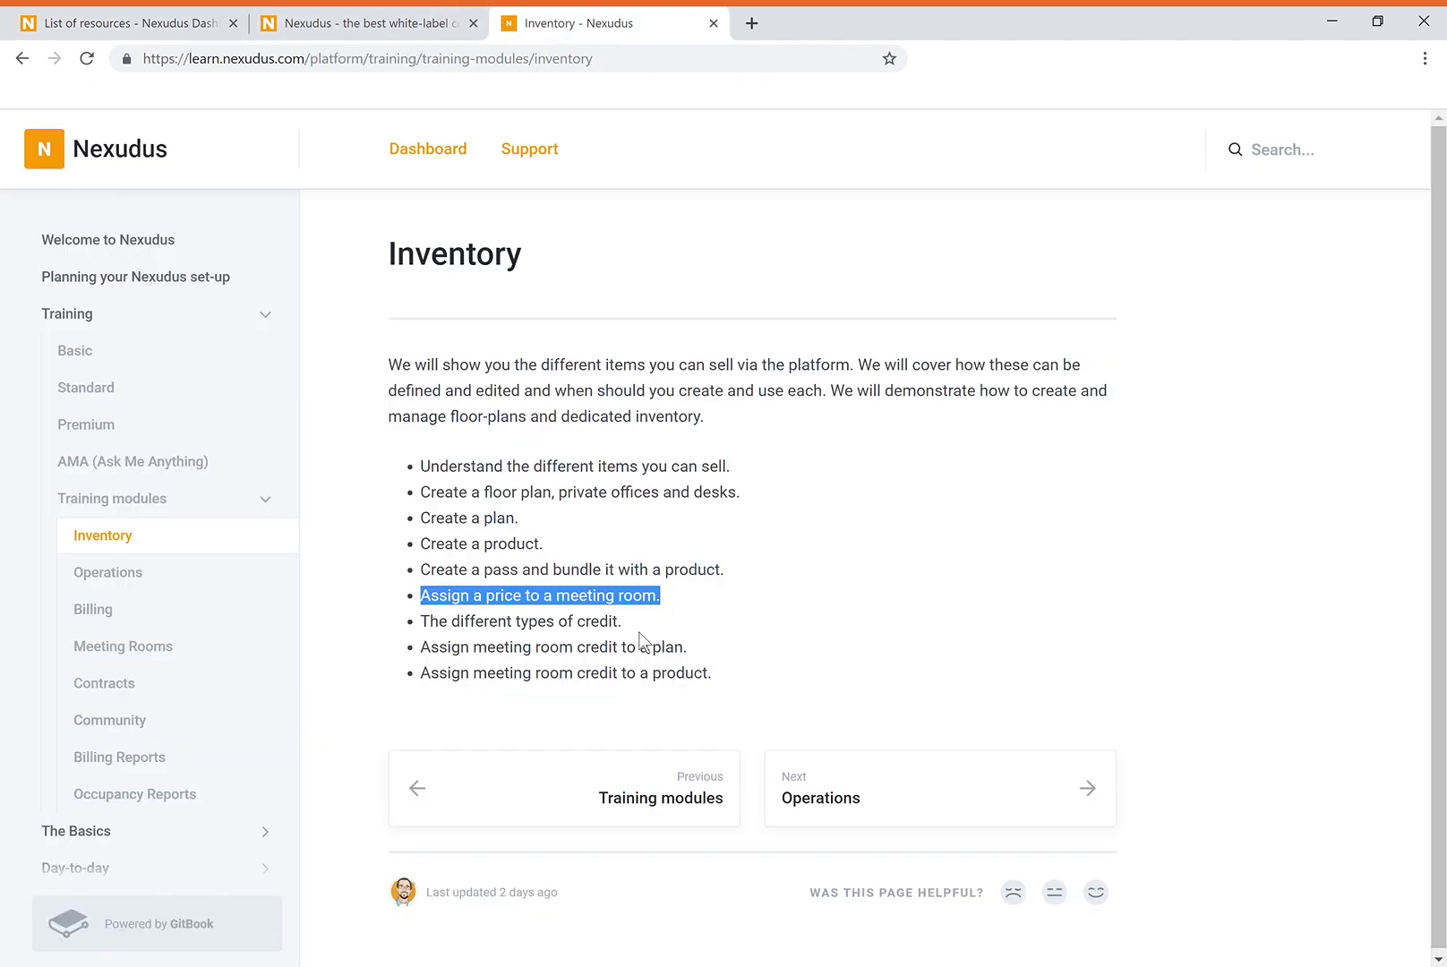
left_click(718, 605)
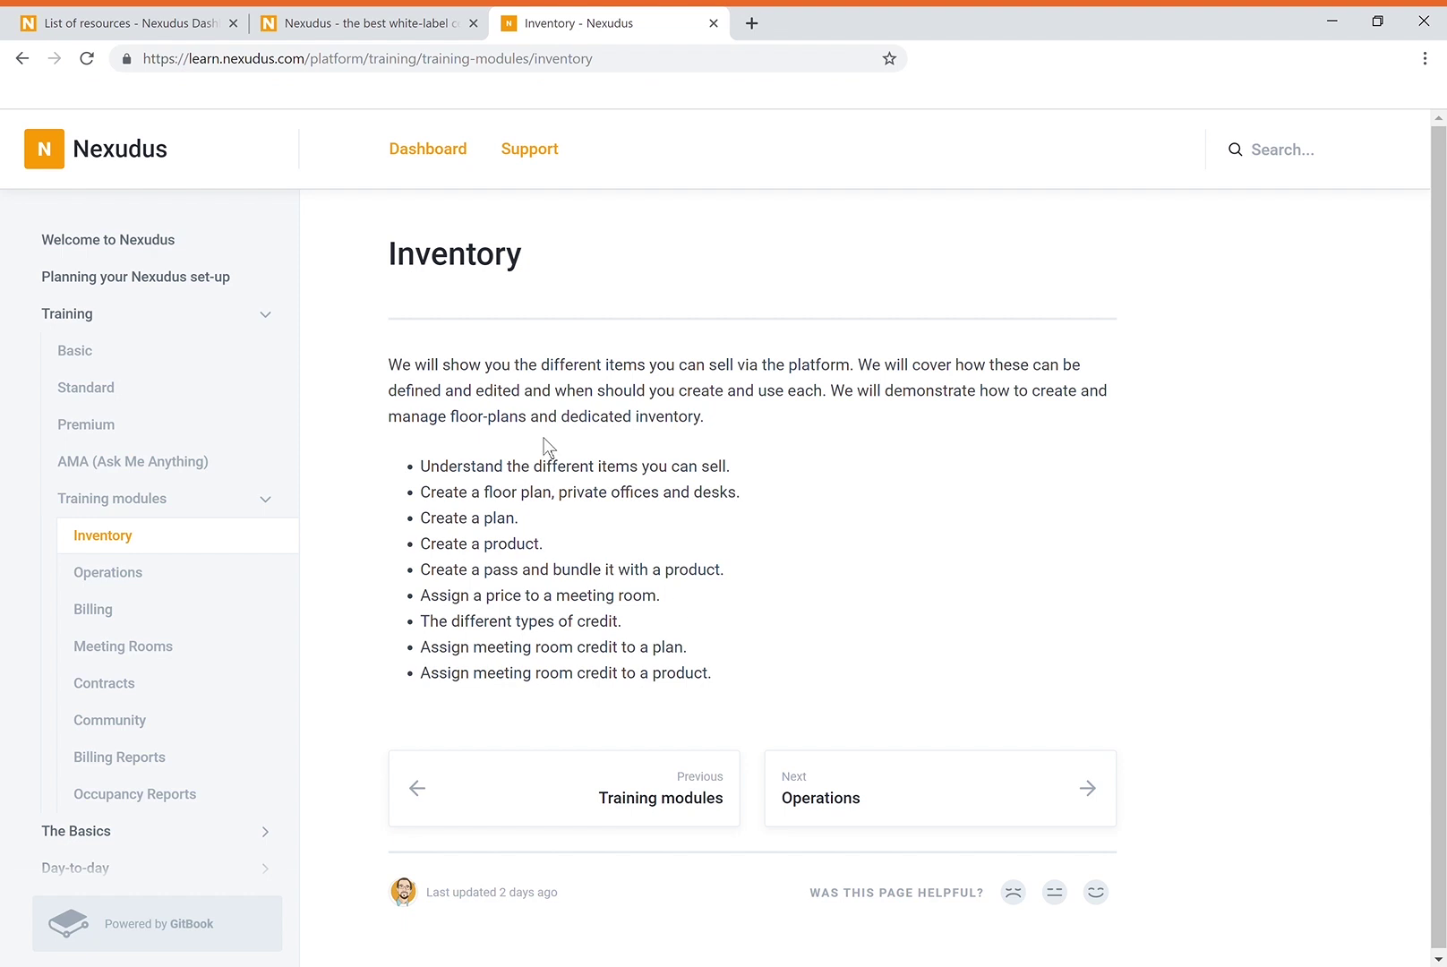
left_click(168, 21)
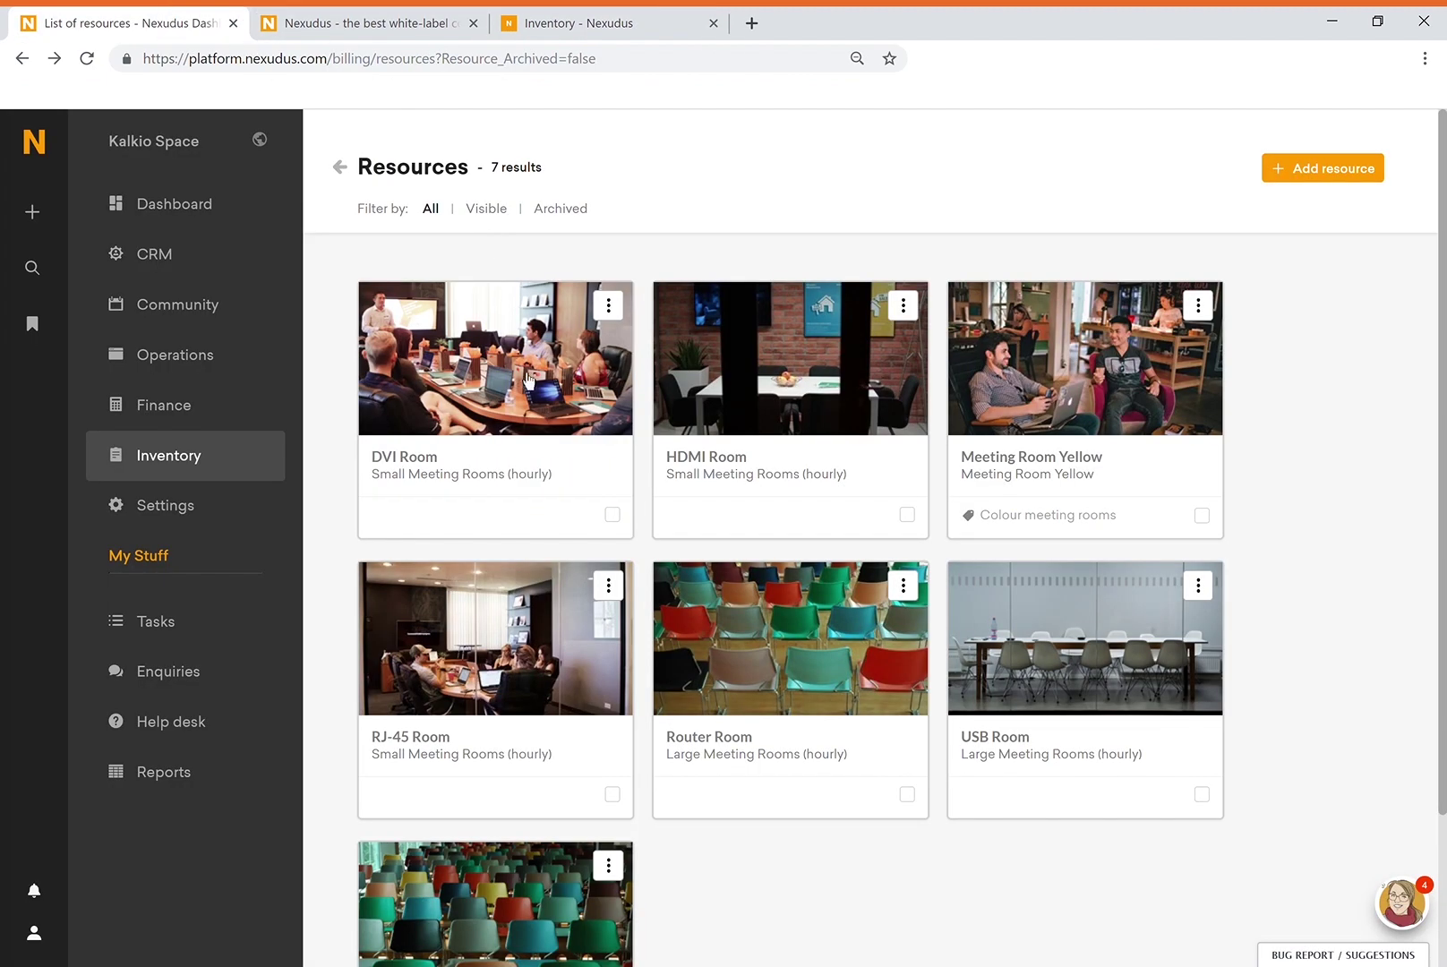
Look over the credit types in the inventory overview and the list of booking resources.
left_click(233, 481)
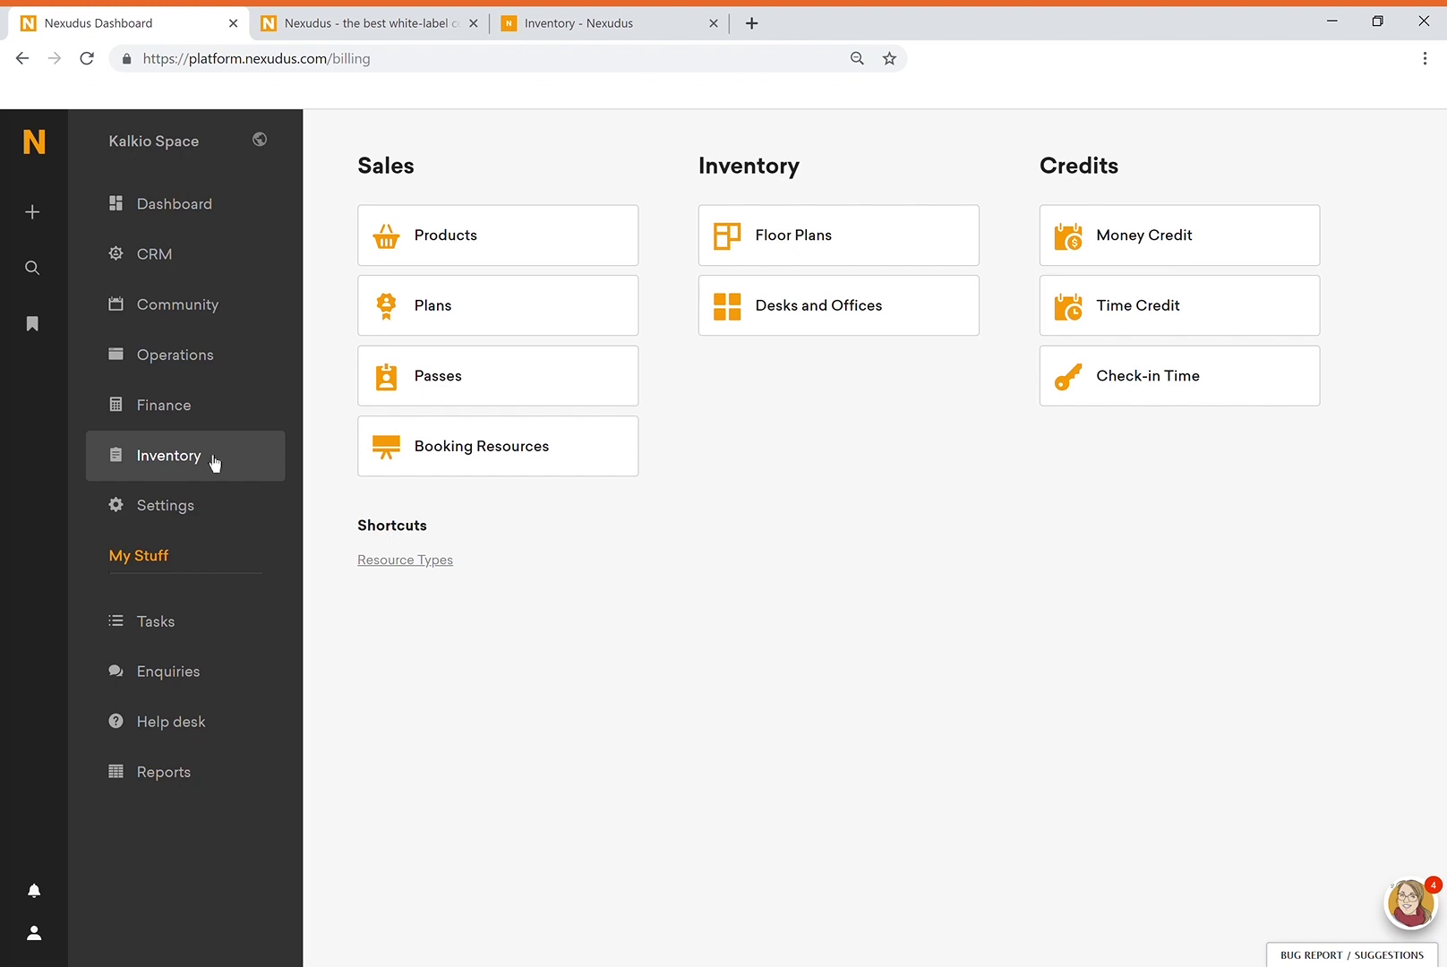
left_click(464, 474)
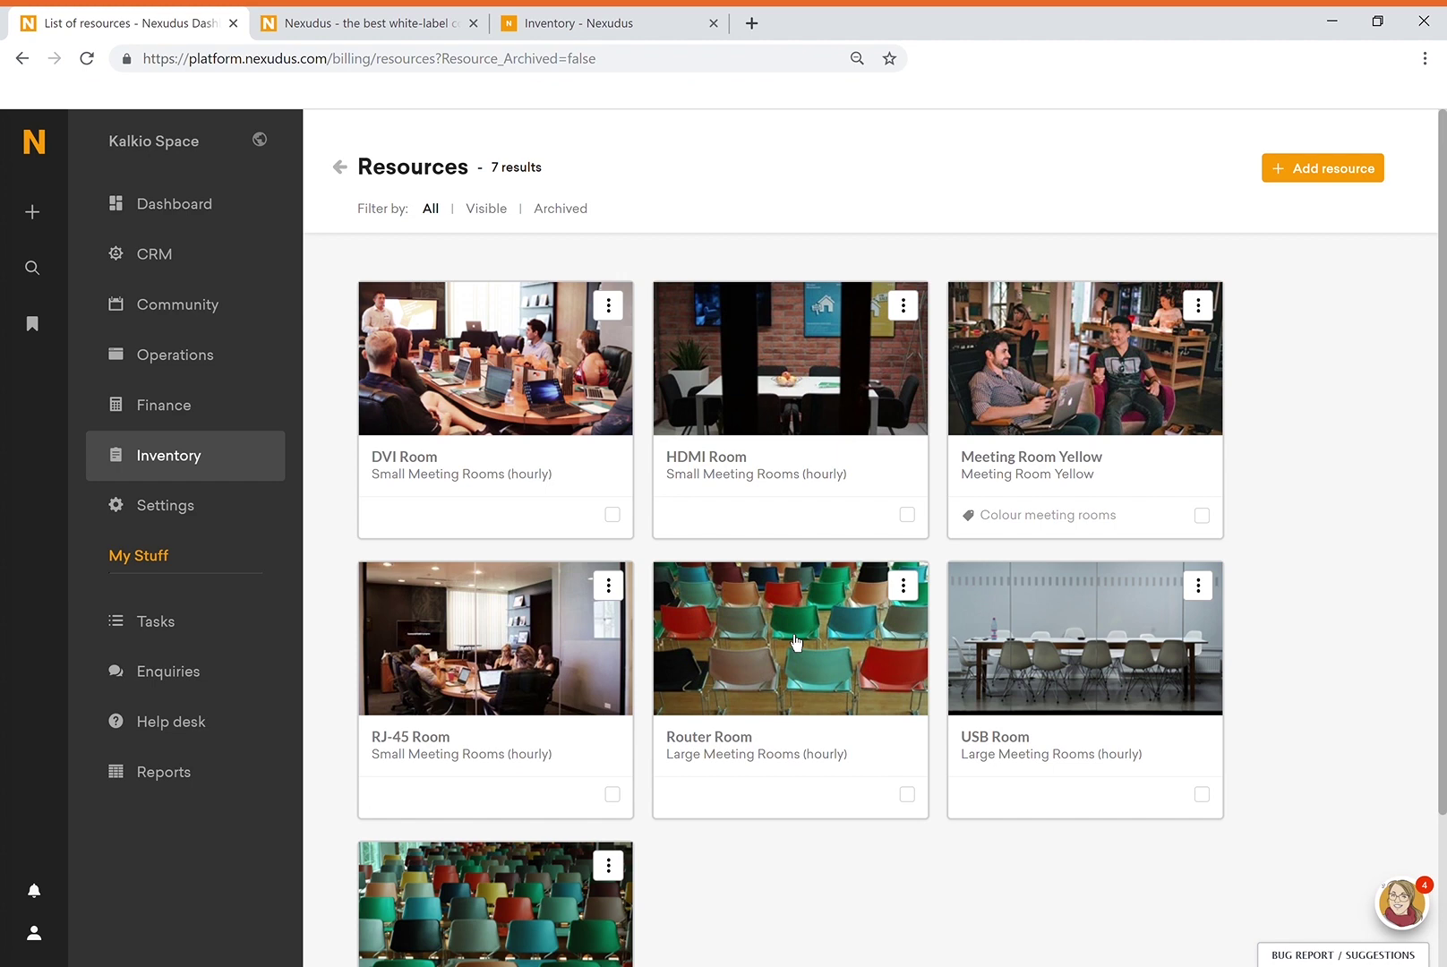
key("alt+Left")
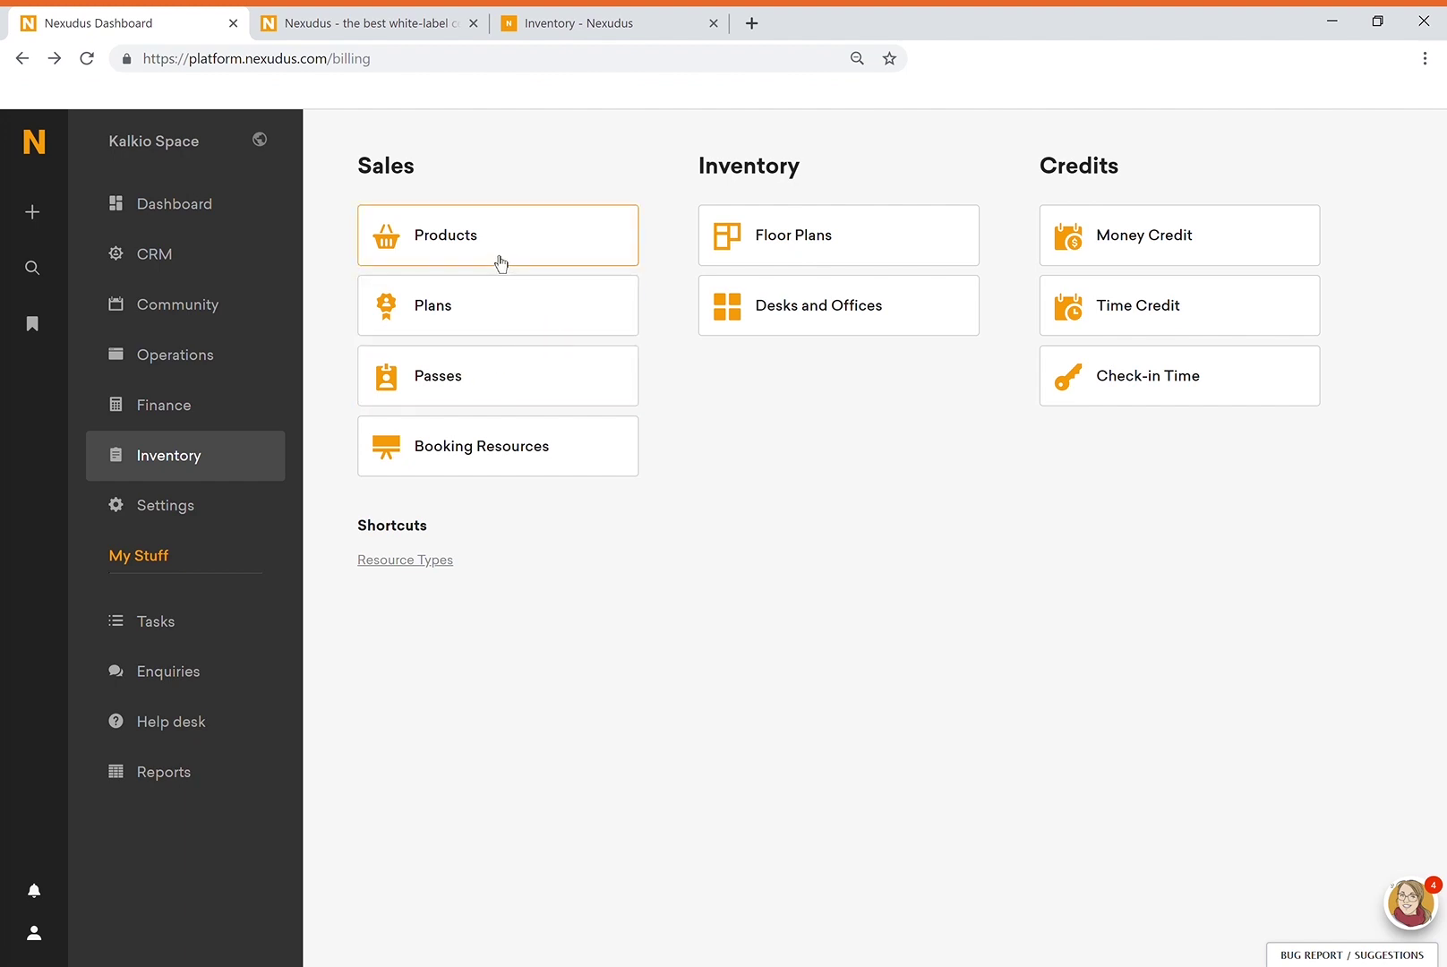
Open the benefits of the Virtual Office plan.
left_click(517, 323)
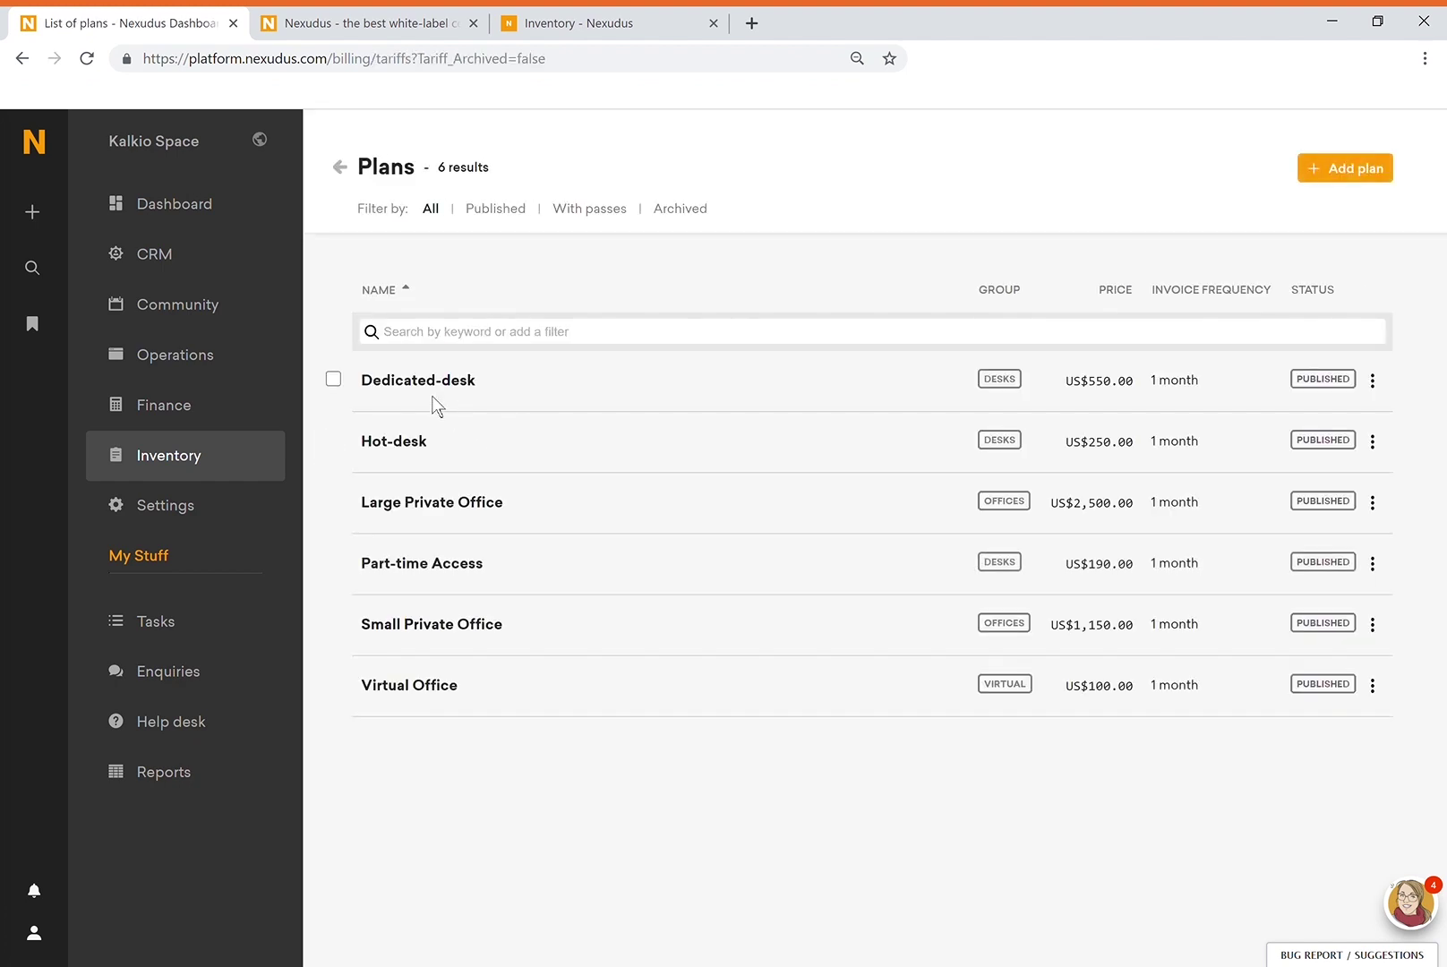
left_click(414, 686)
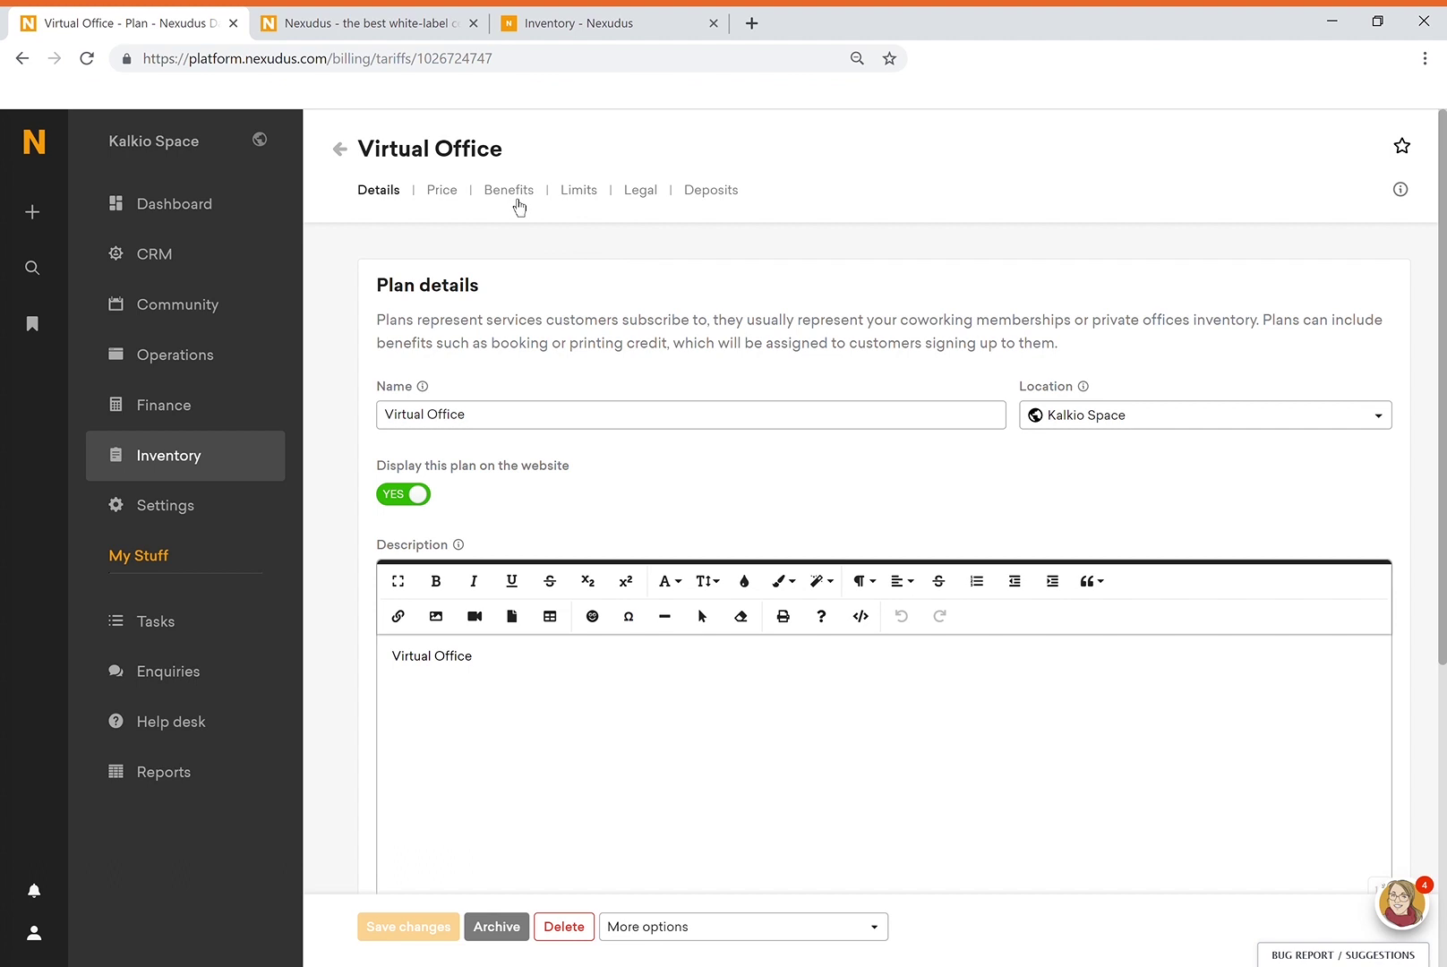
left_click(518, 197)
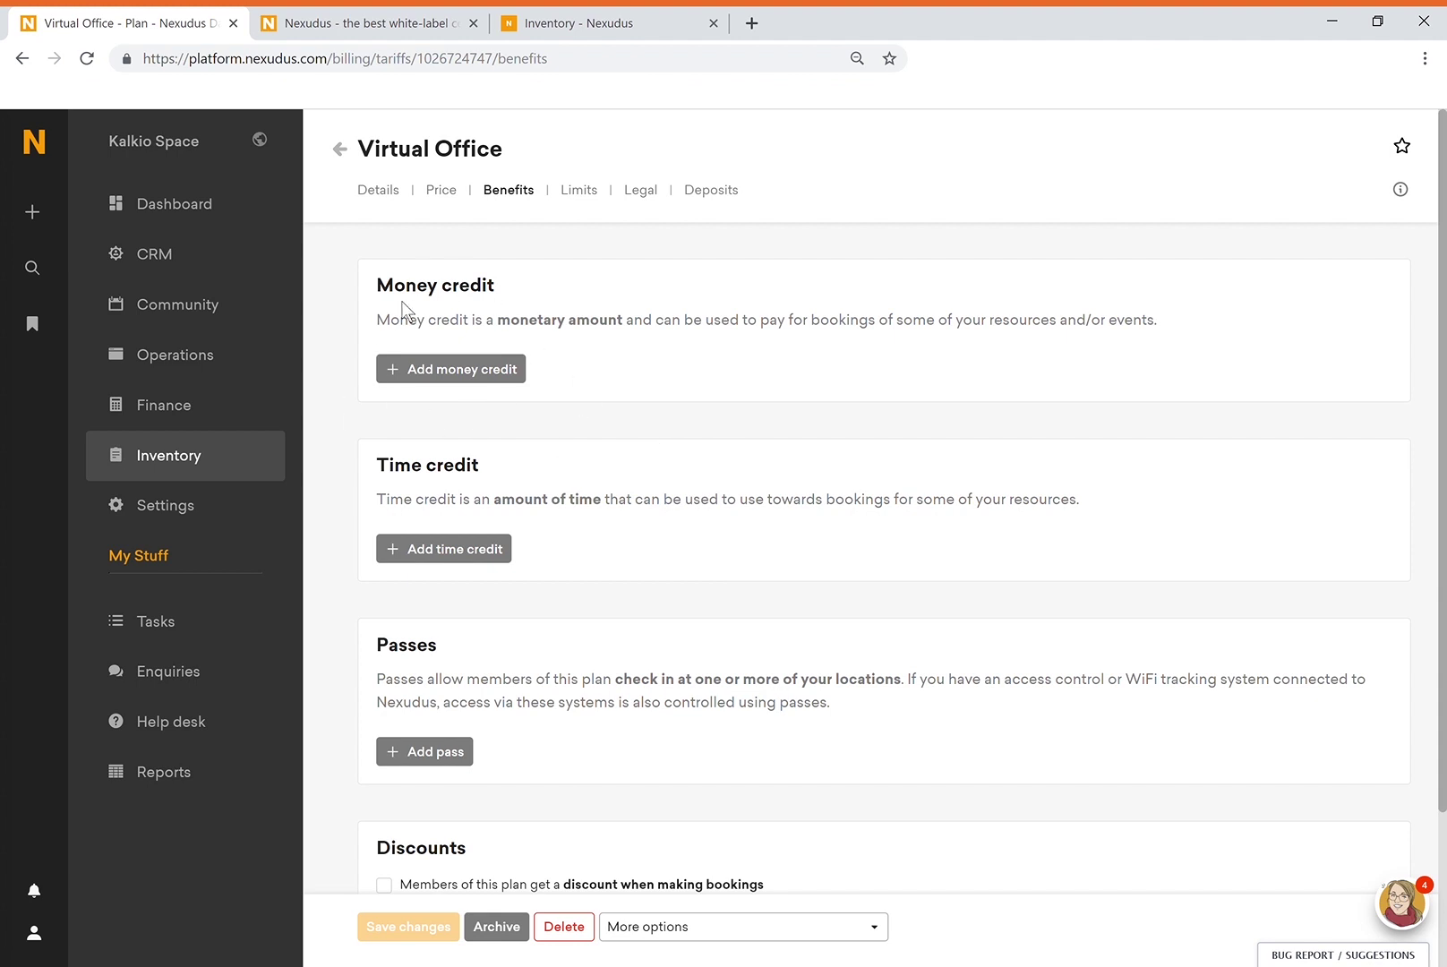
Start a new money credit for the plan named "Meeting Room Credit", granting 25 USD every week.
left_click(472, 389)
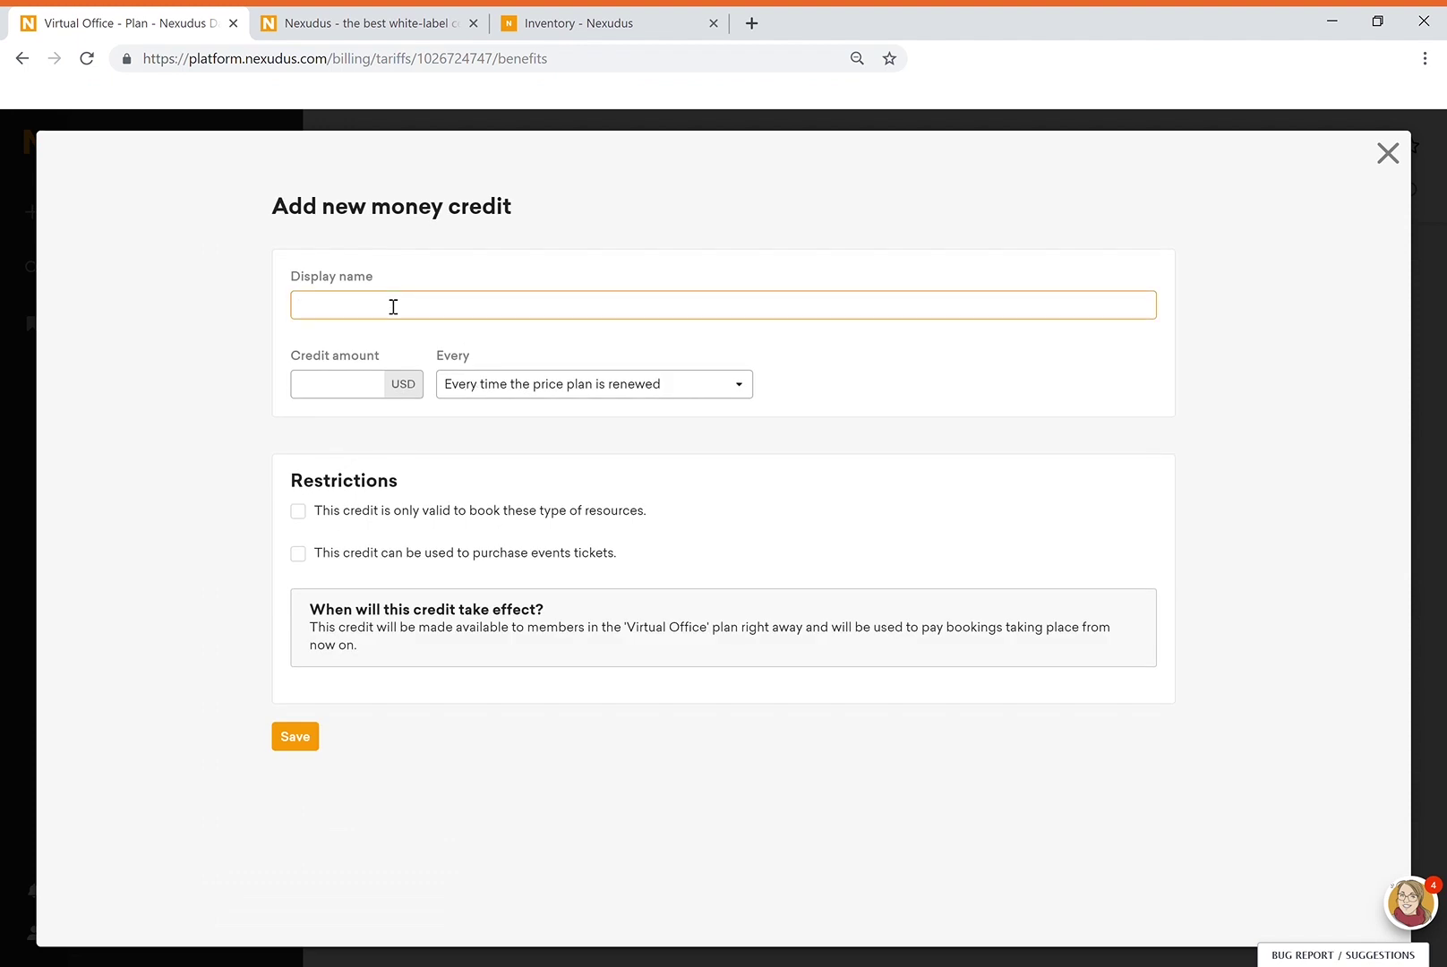
type("Meeting Room Credit")
left_click(349, 398)
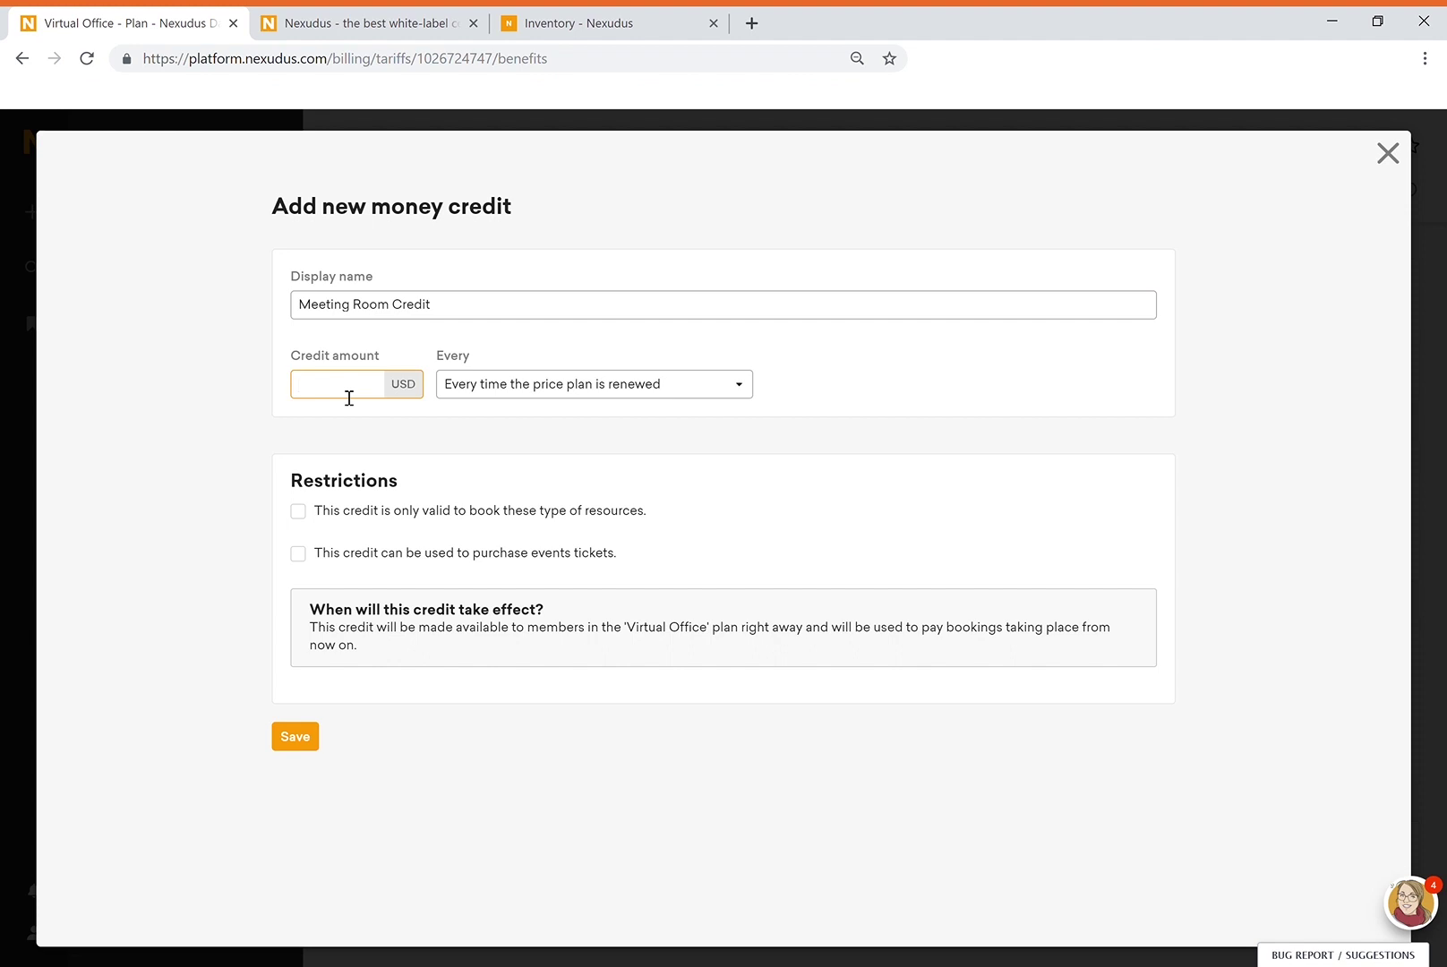
type("25")
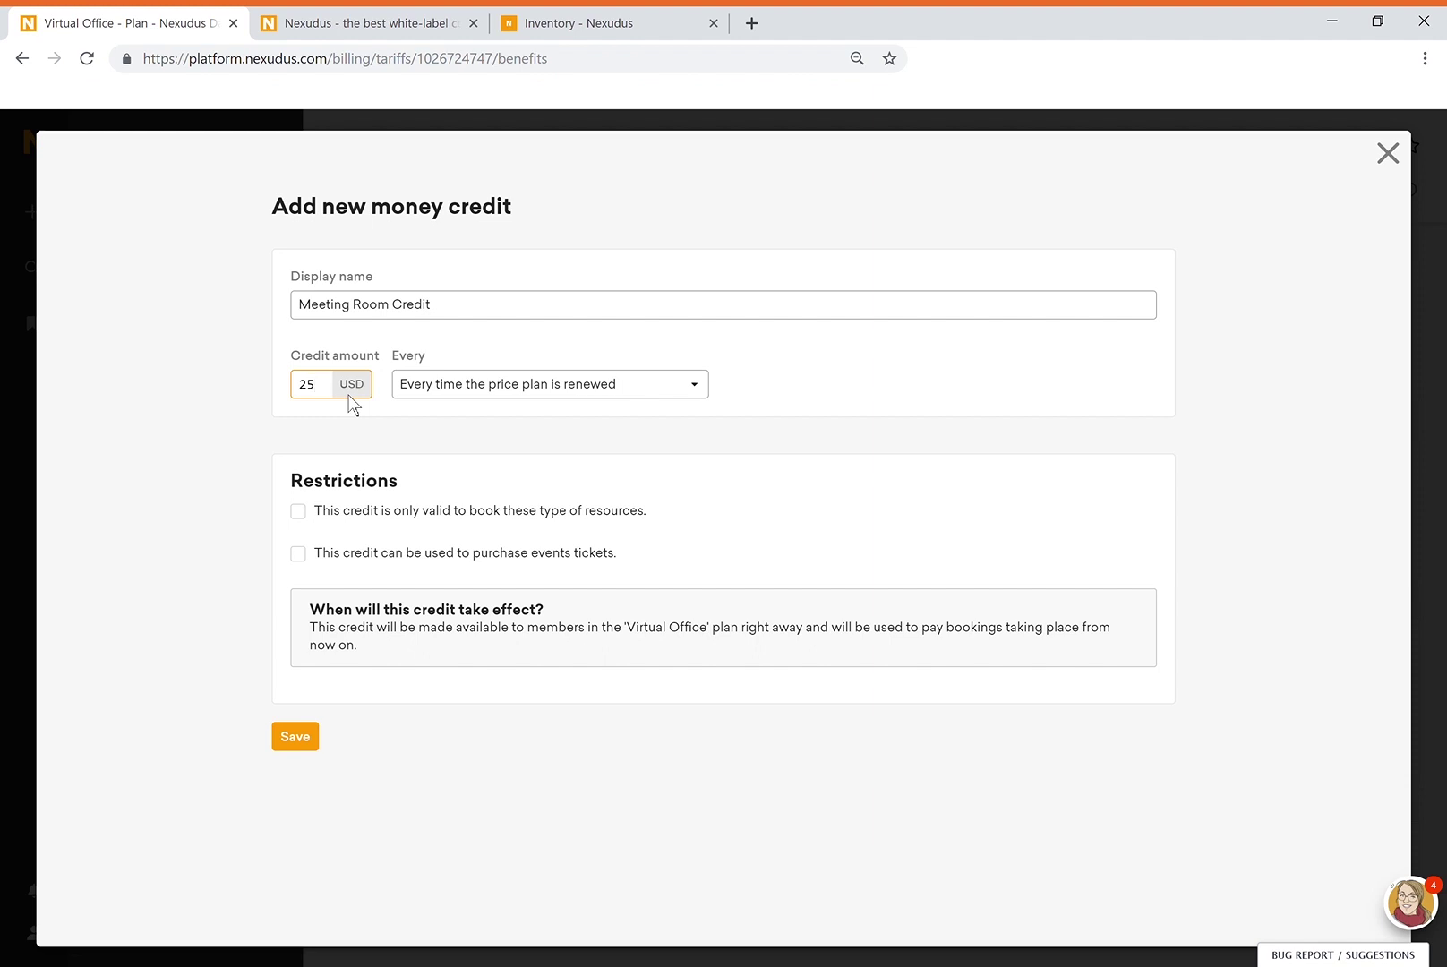
left_click(553, 387)
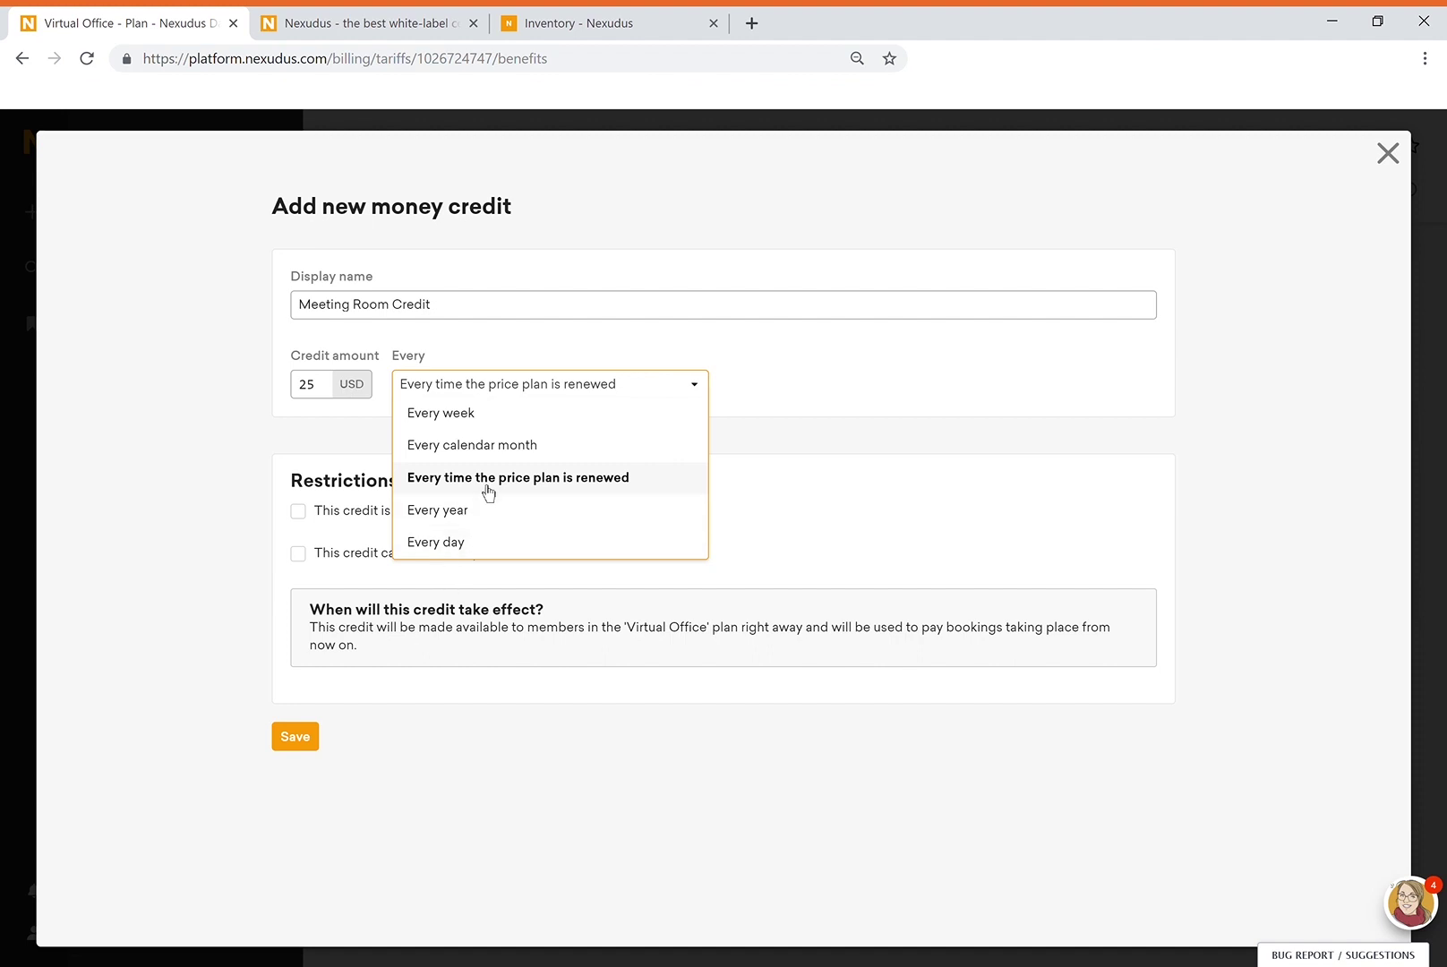
left_click(455, 419)
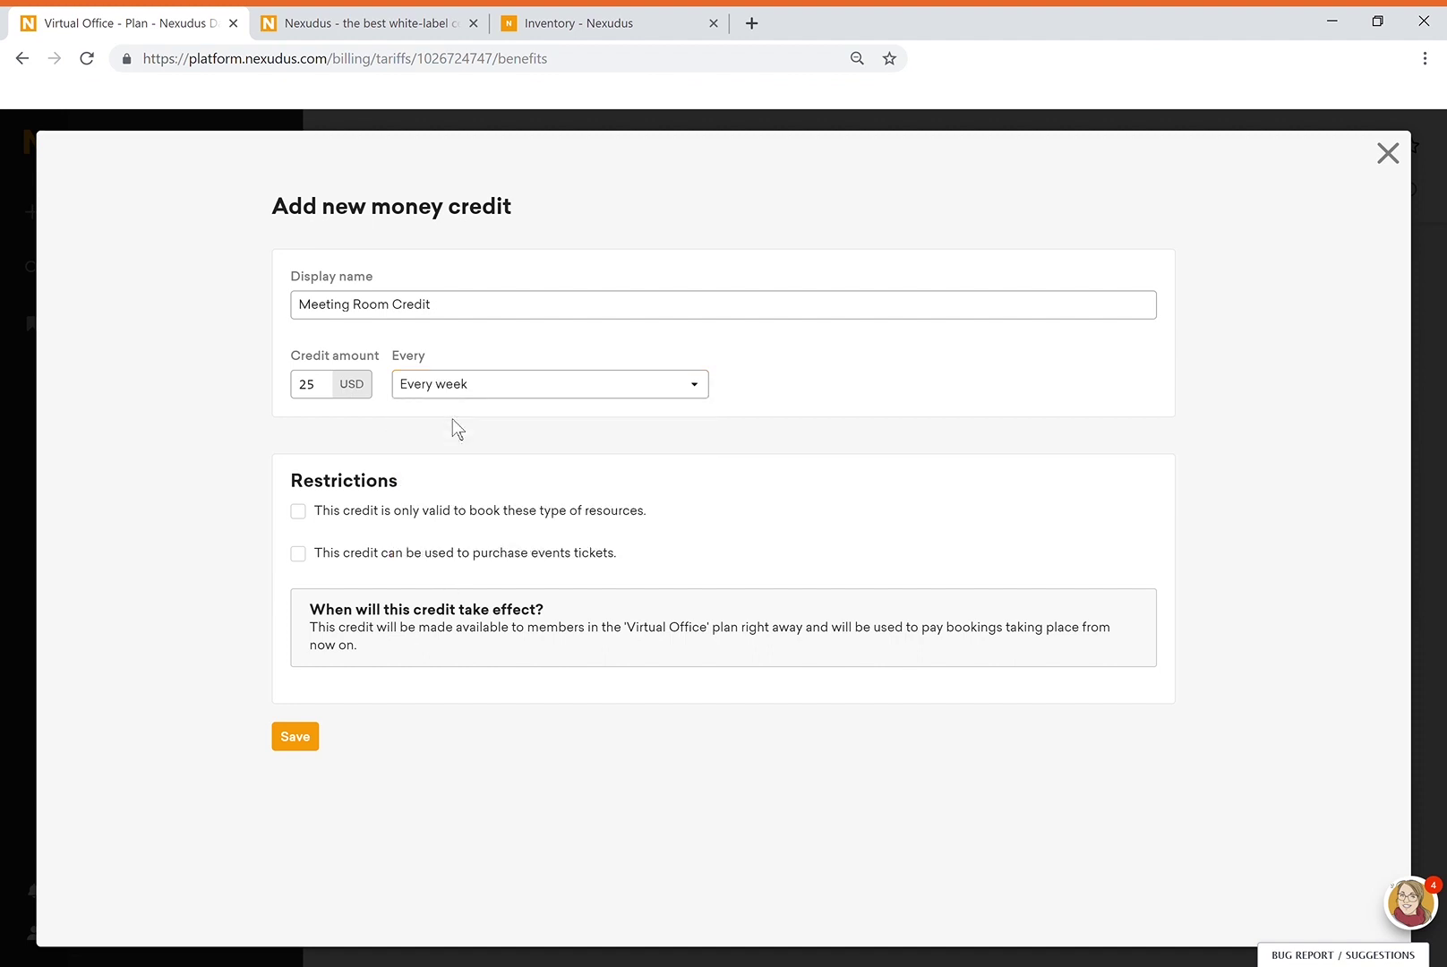
Restrict the money credit to bookings of Small Meeting Rooms (hourly) and save it.
left_click(366, 526)
left_click(391, 542)
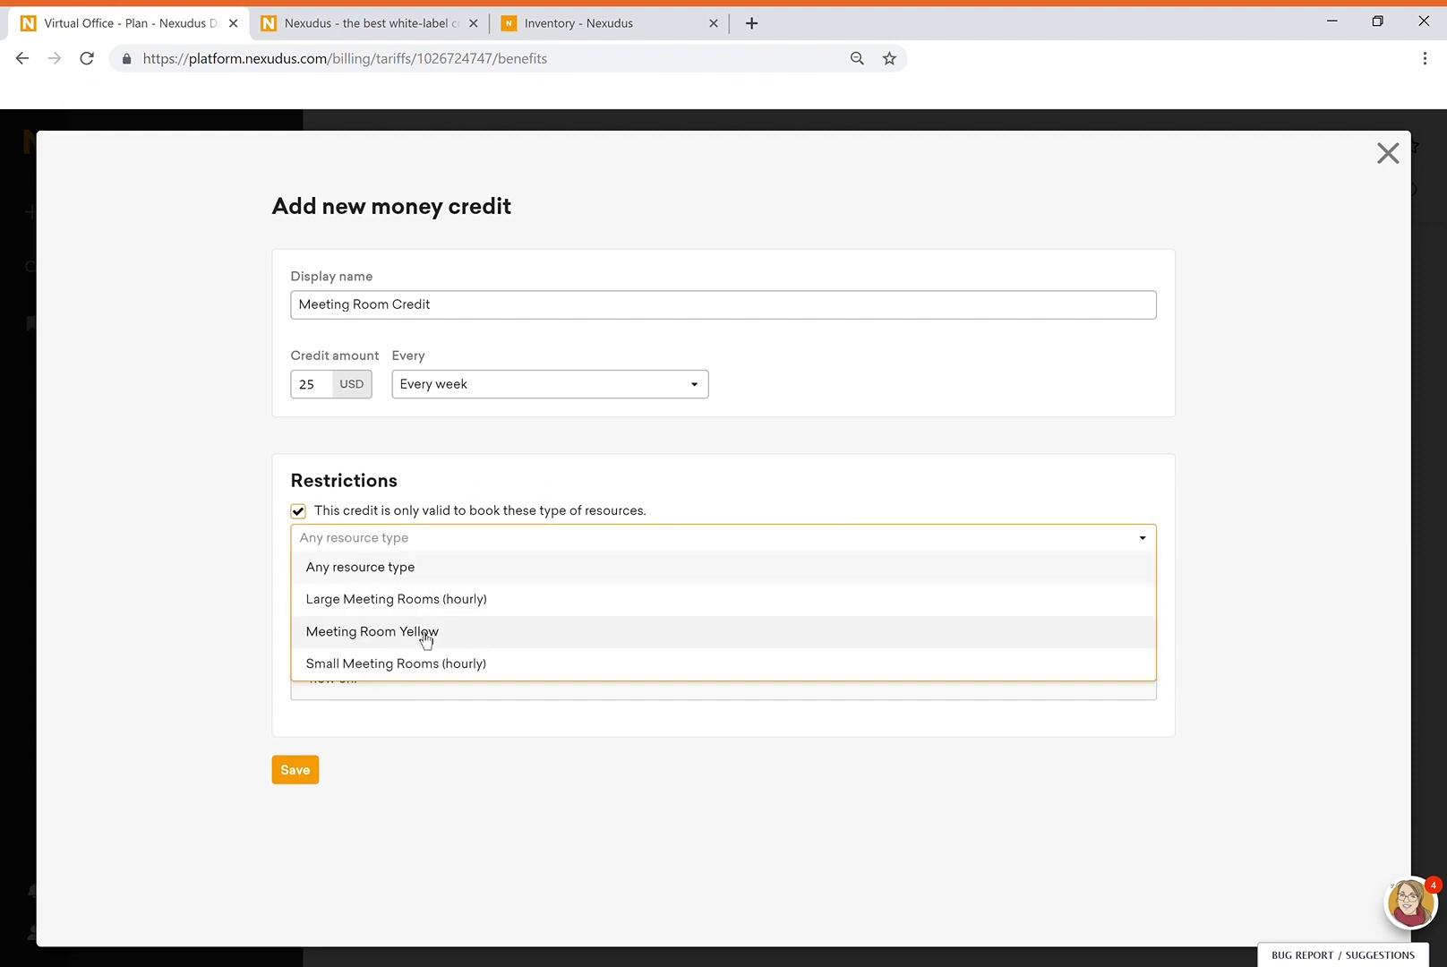
left_click(405, 665)
left_click(194, 534)
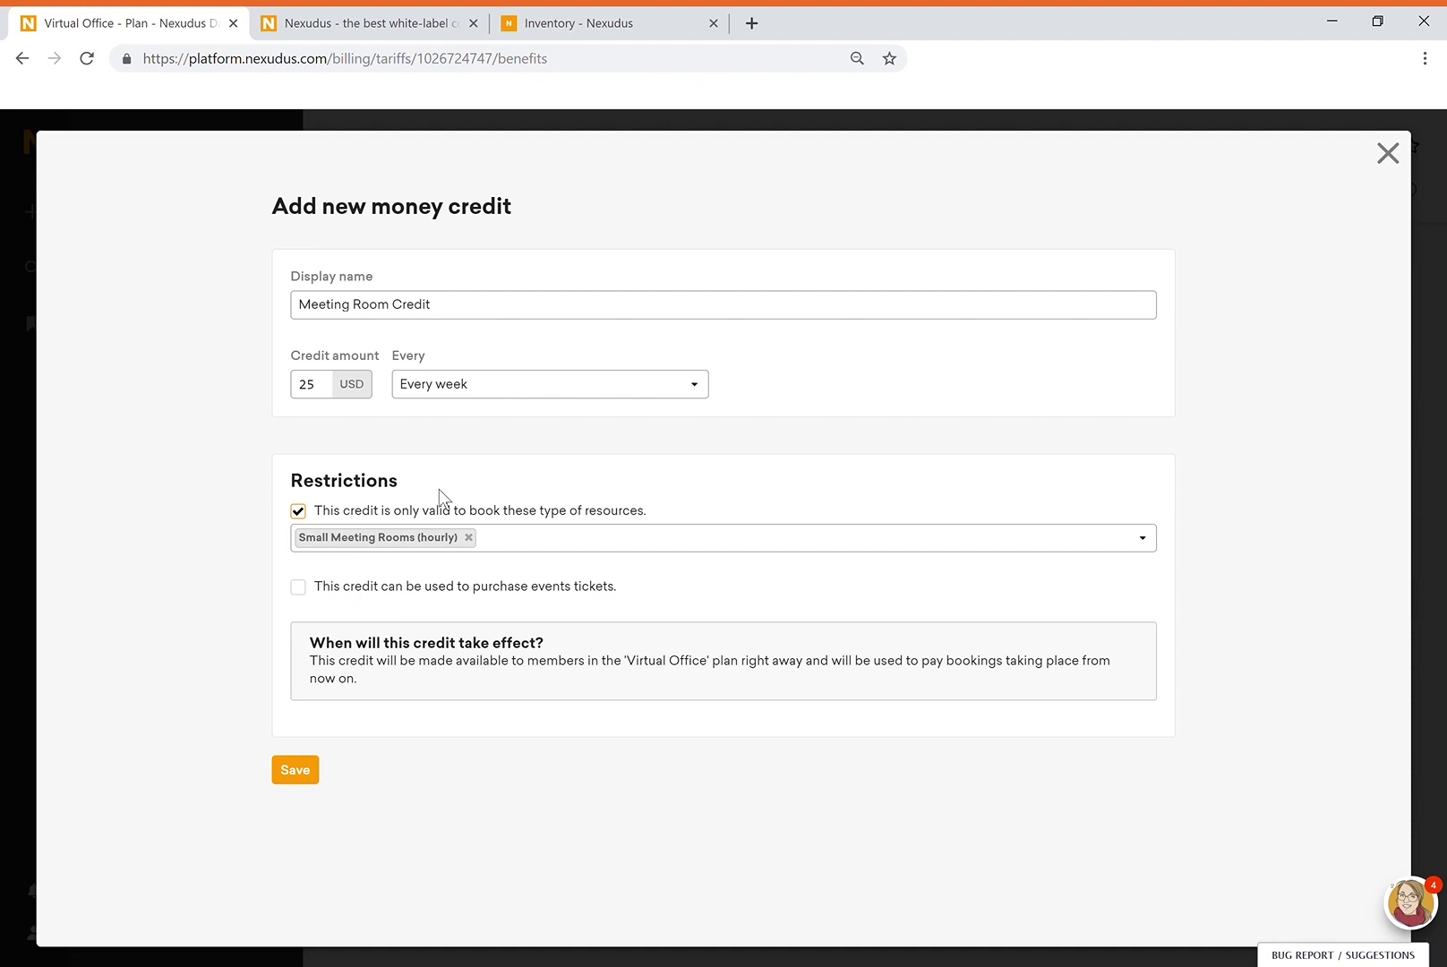
left_click(307, 772)
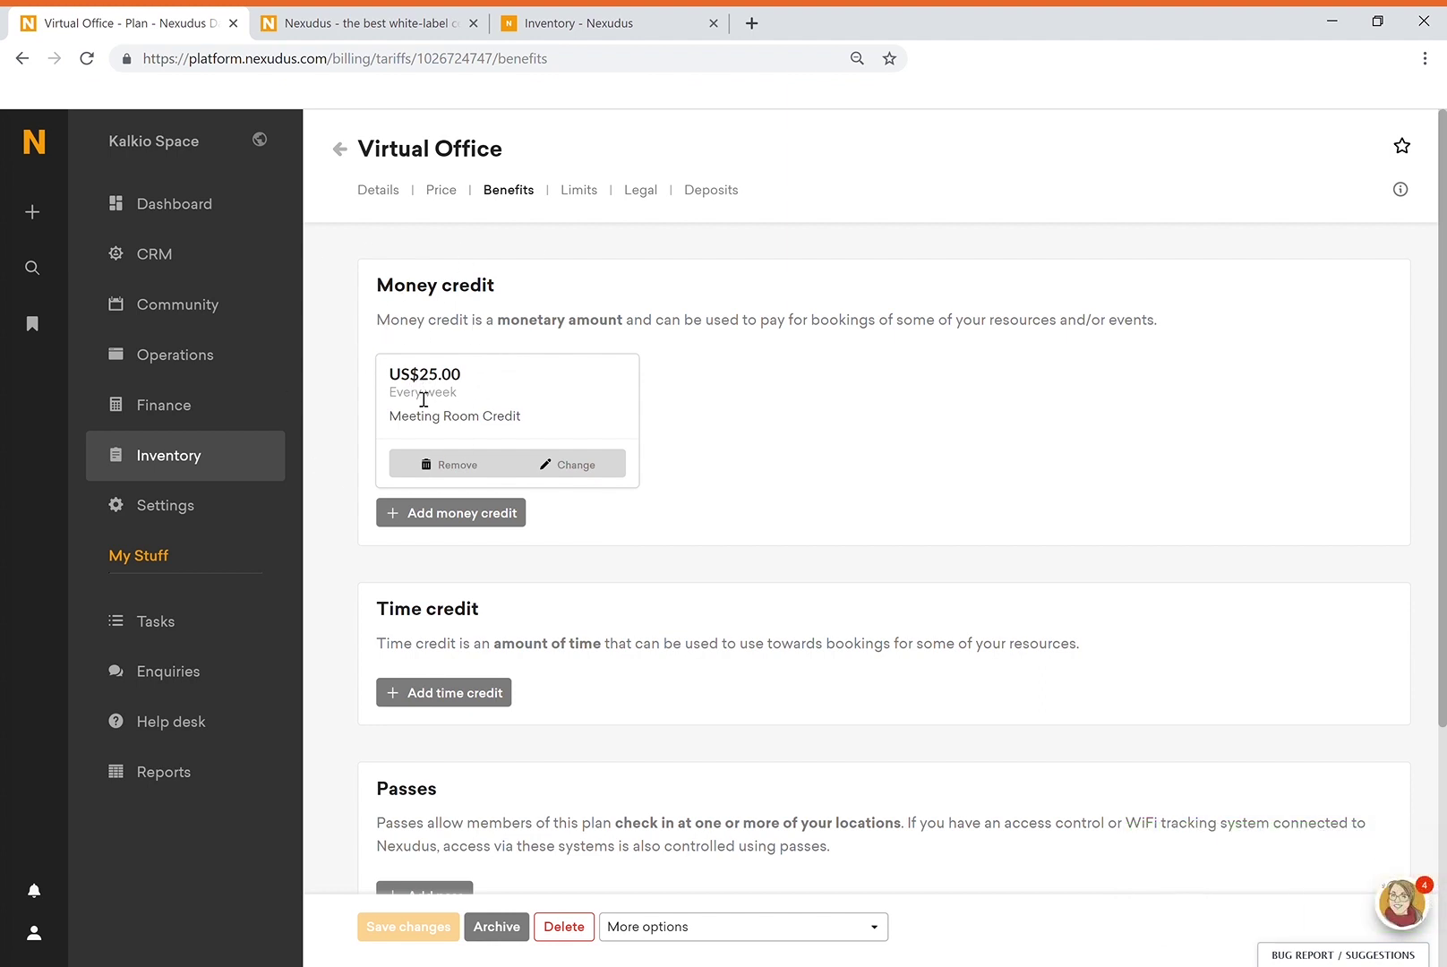
Review the money credits for price plans and products, and inspect the Virtual Office plan's Meeting Room Credit.
left_click(231, 456)
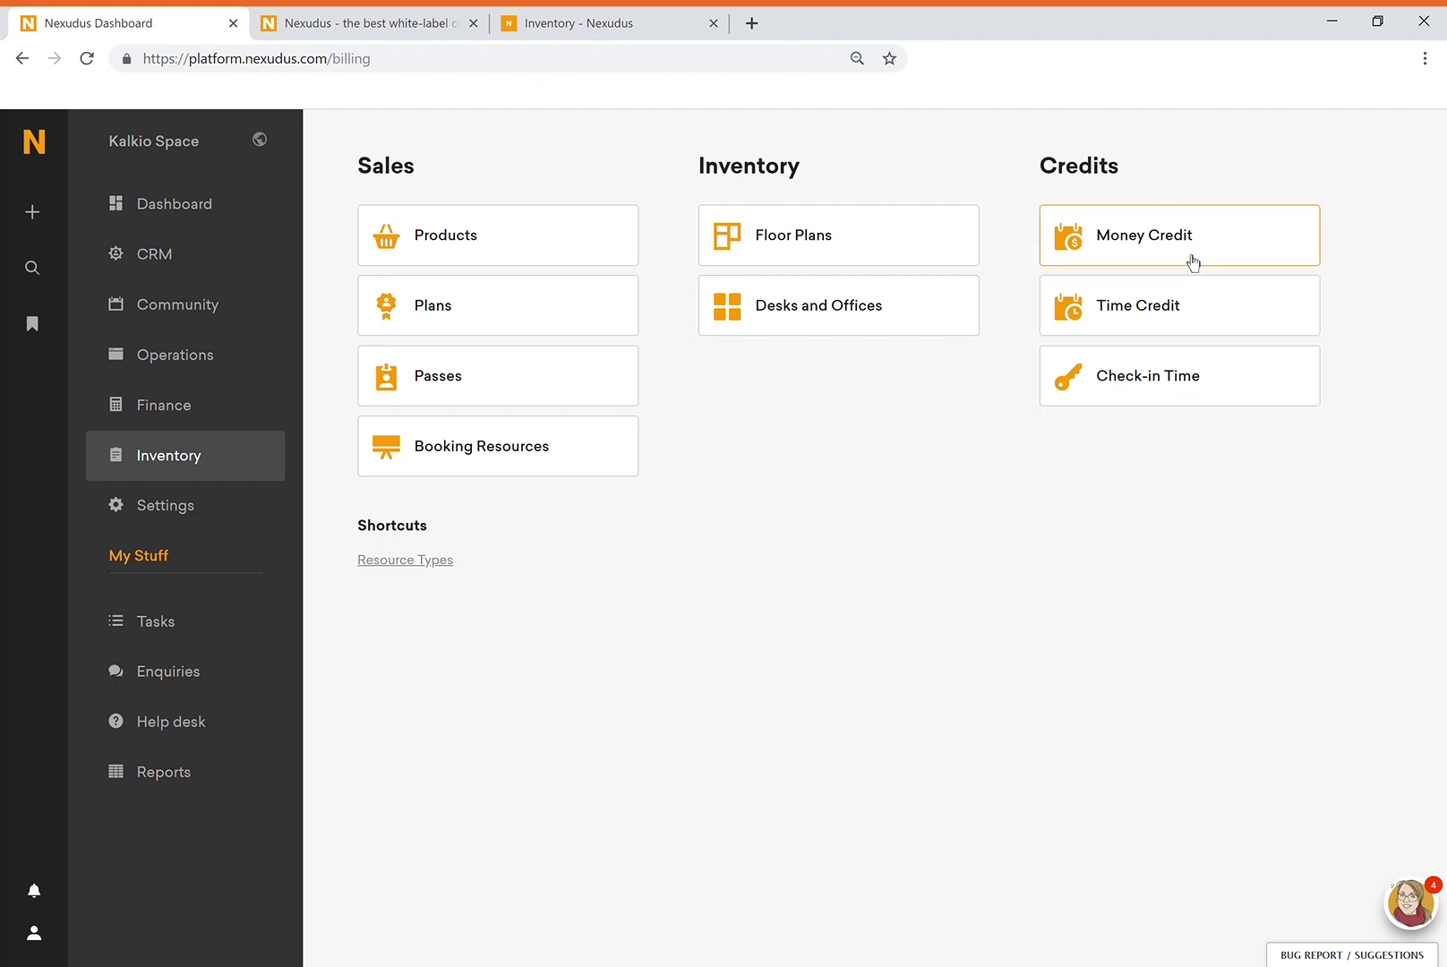
left_click(1140, 255)
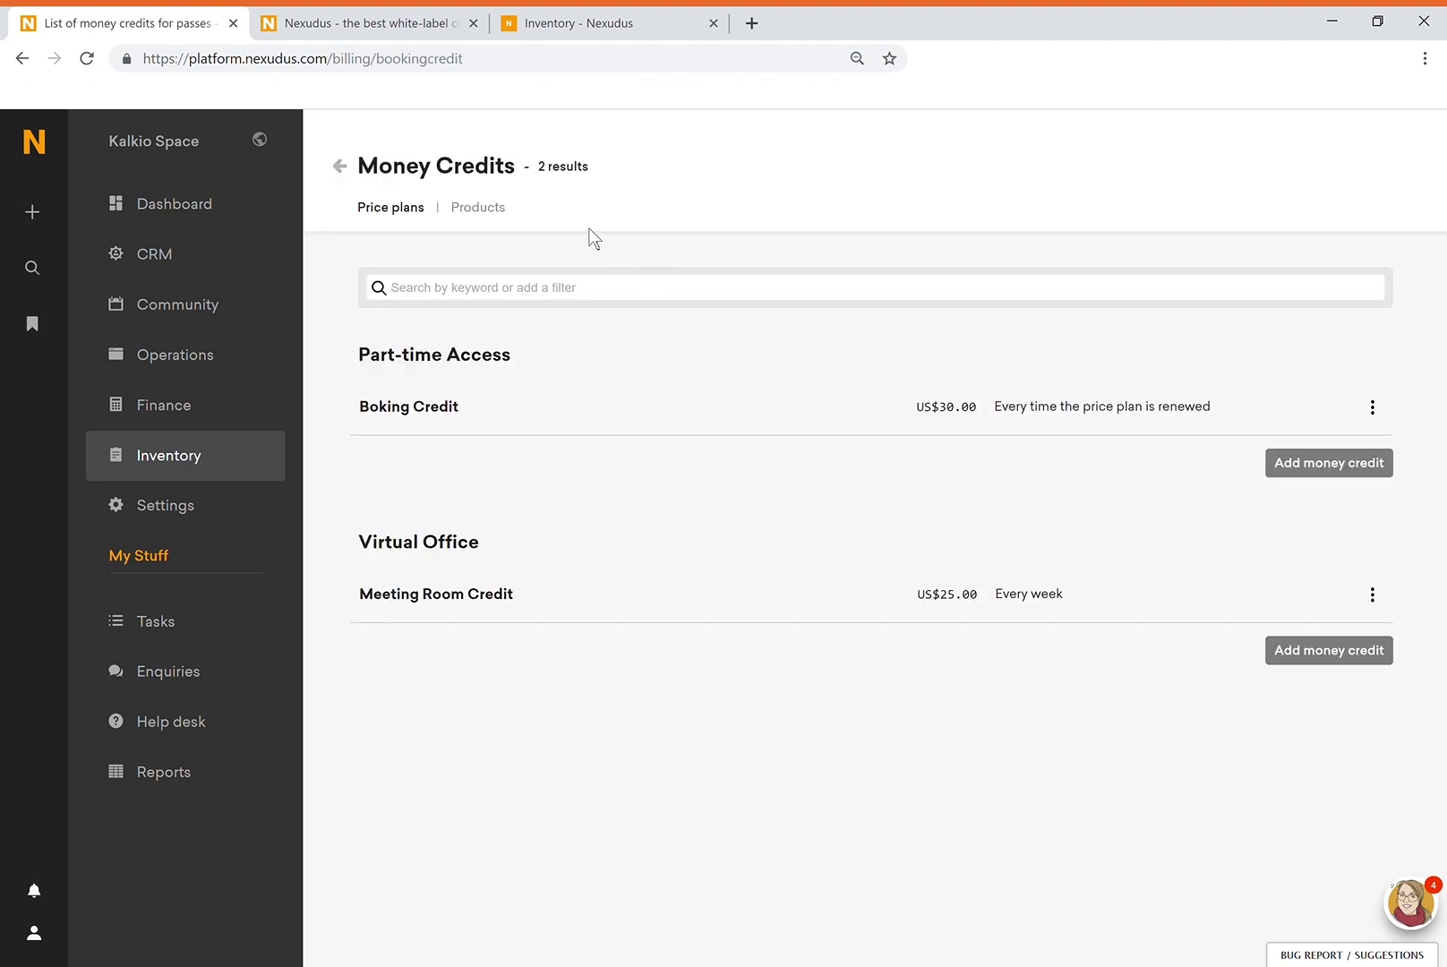
left_click(479, 215)
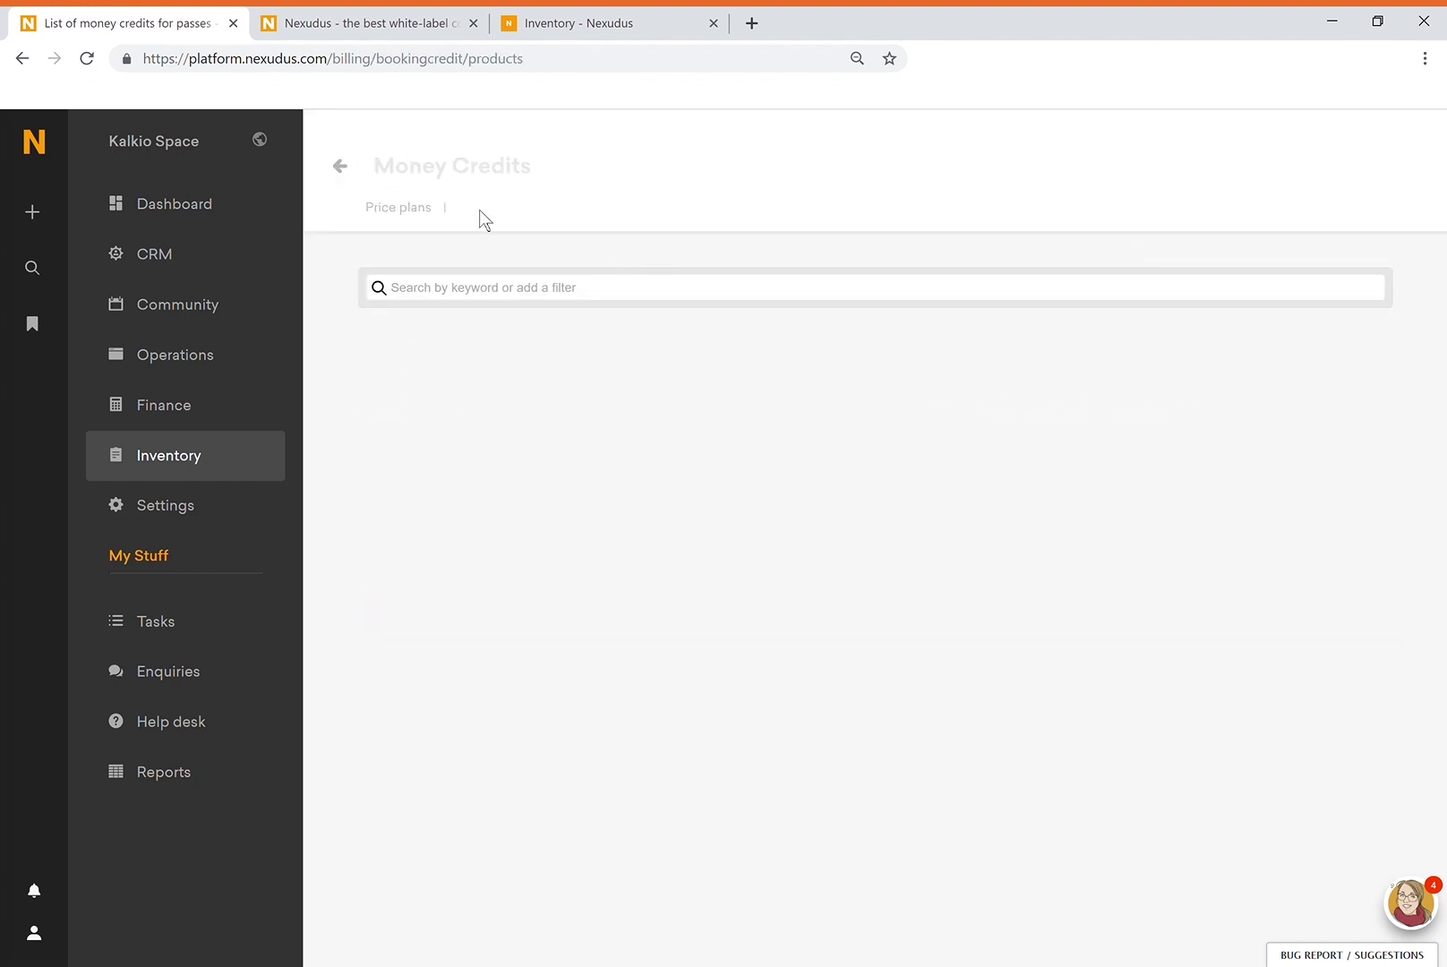
left_click(391, 222)
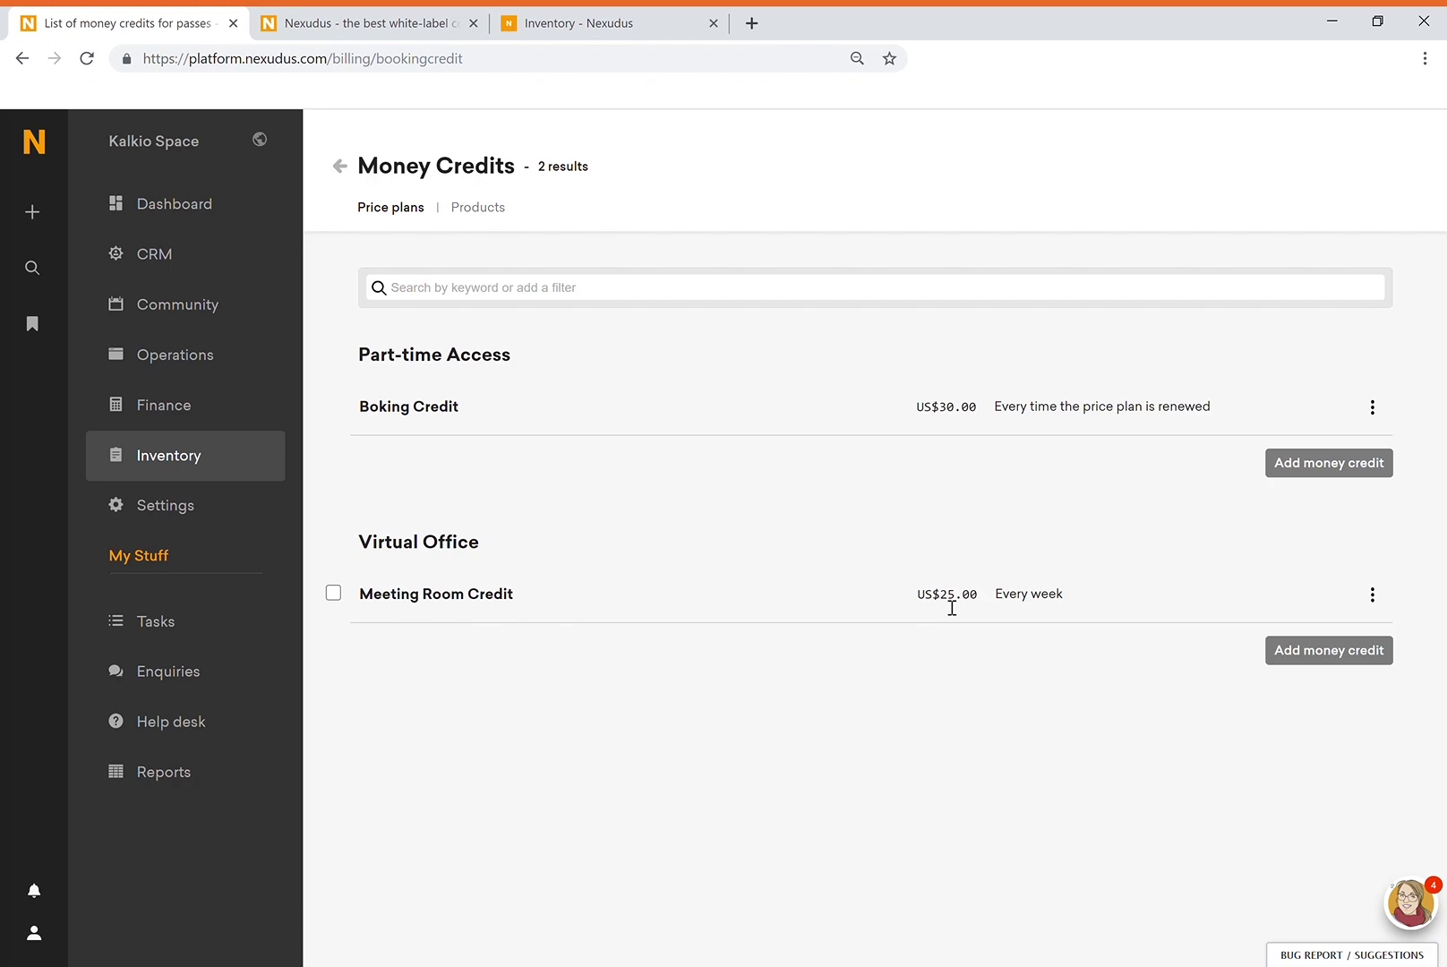
left_click(428, 610)
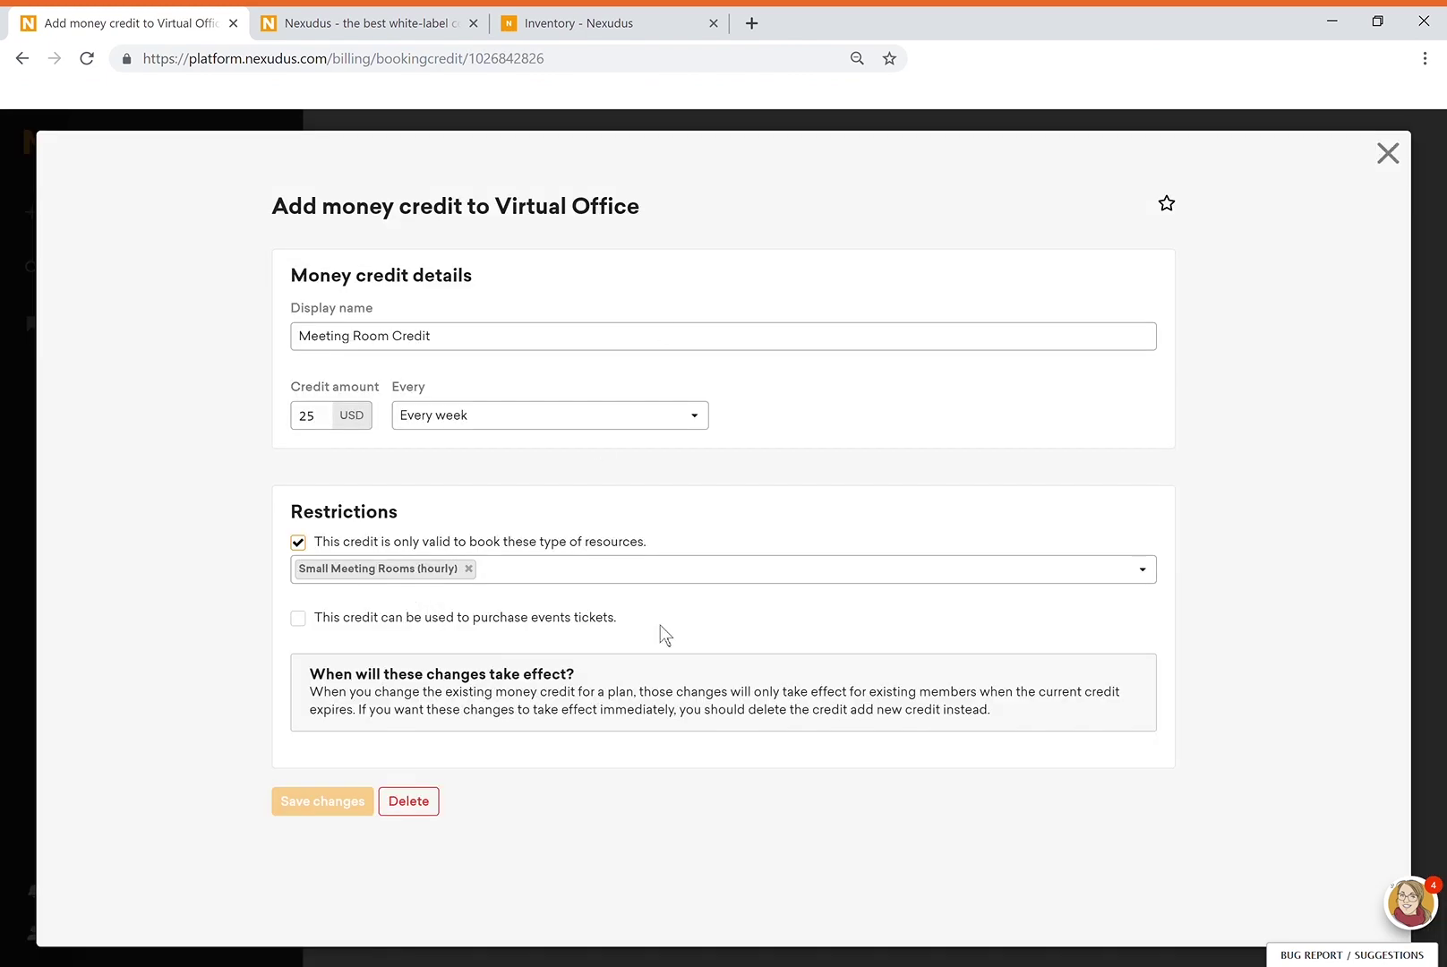
key("Escape")
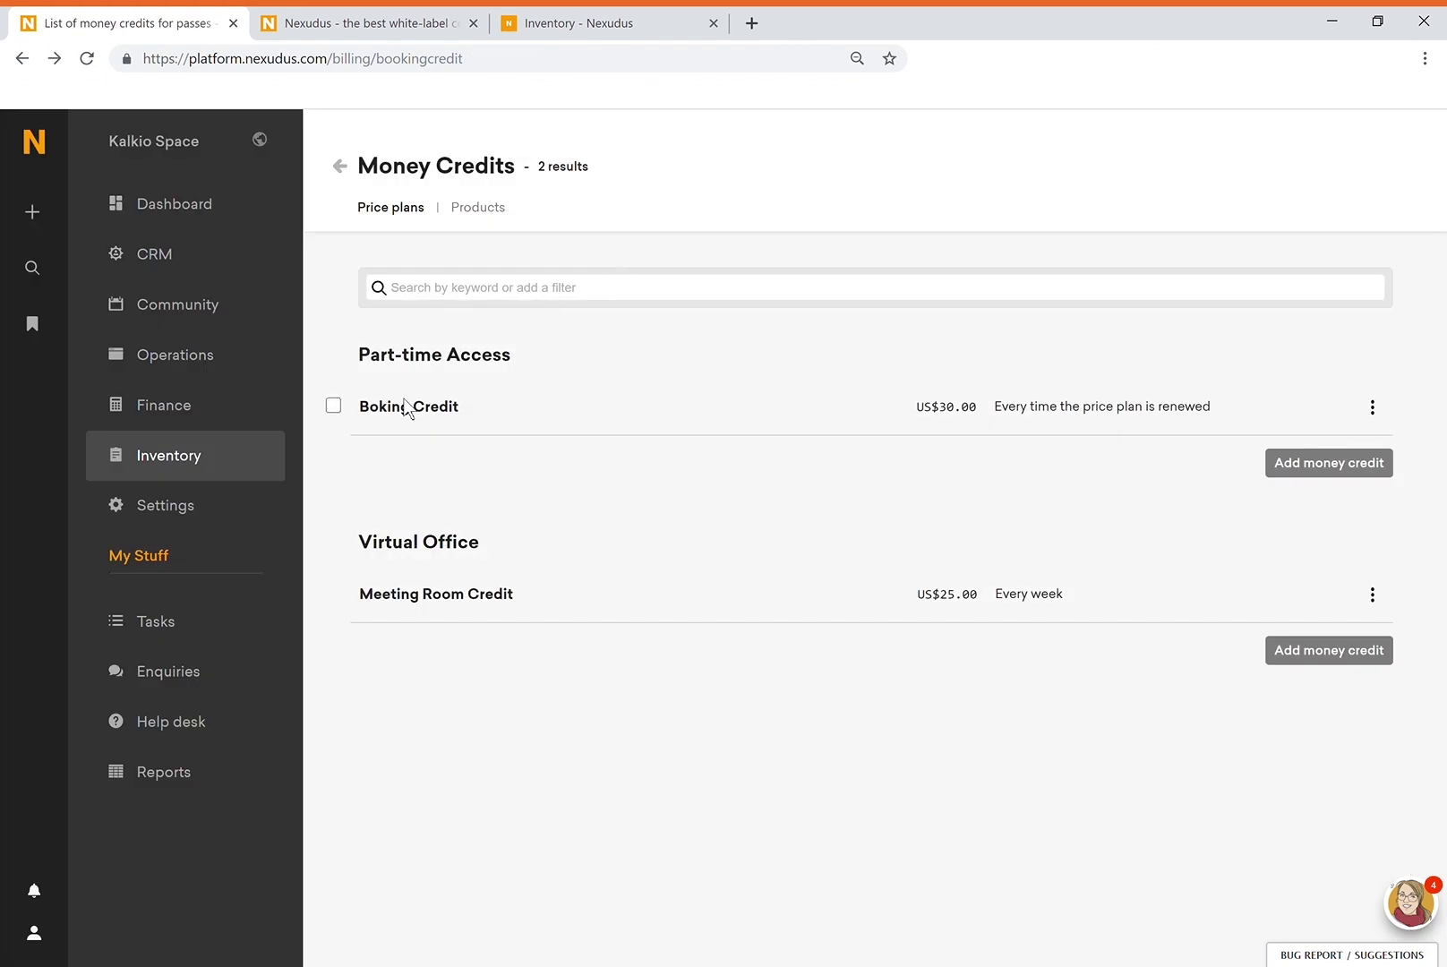
Return to the inventory overview and switch to the Inventory training page to check its topics.
left_click(170, 470)
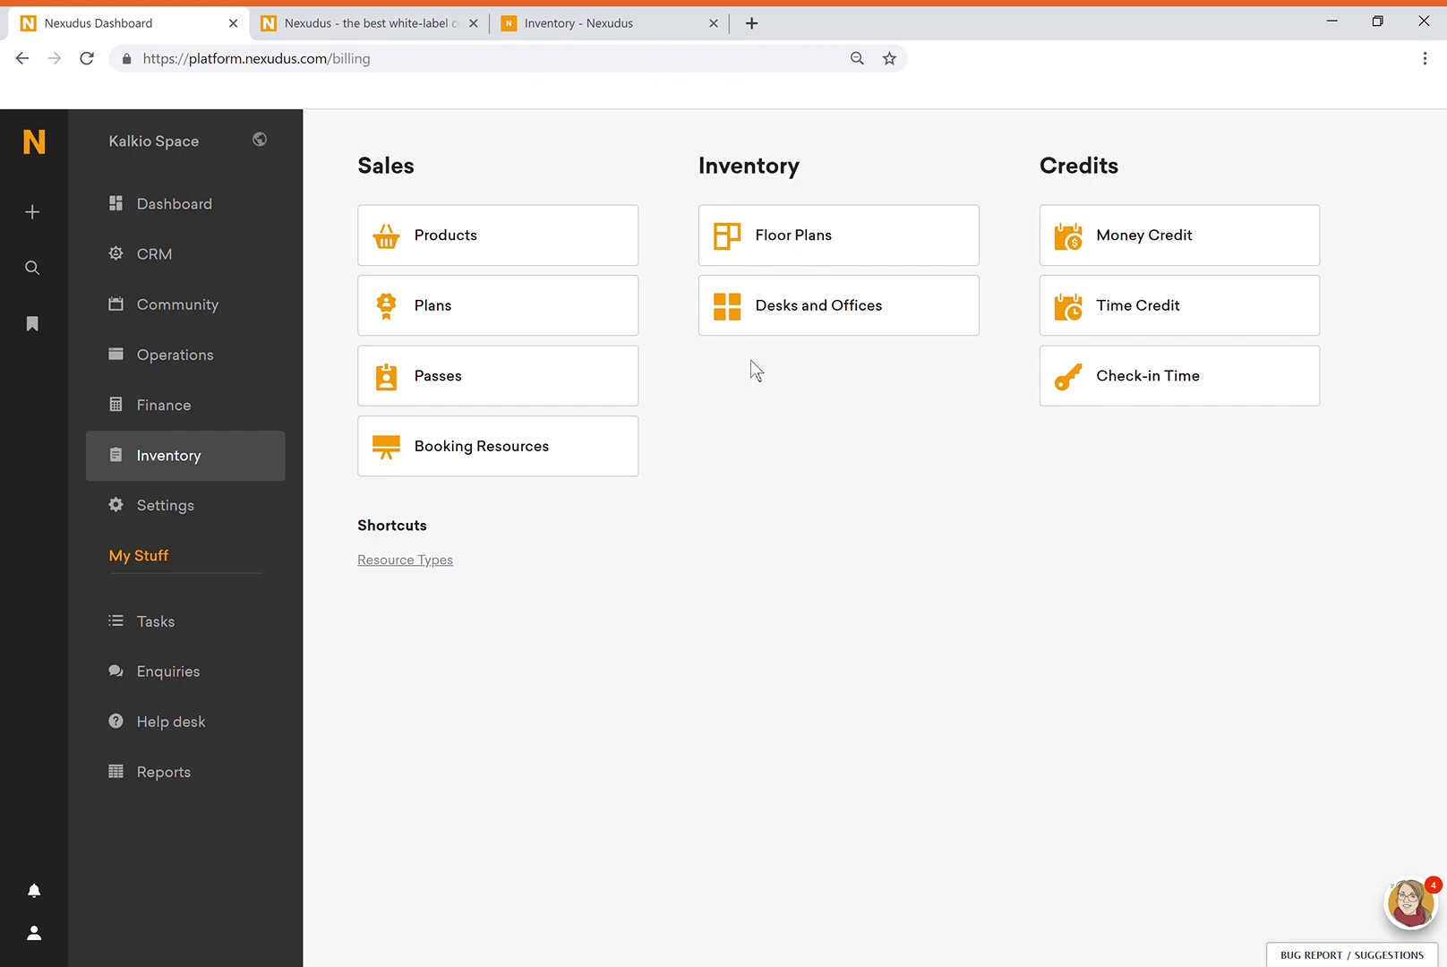
left_click(563, 12)
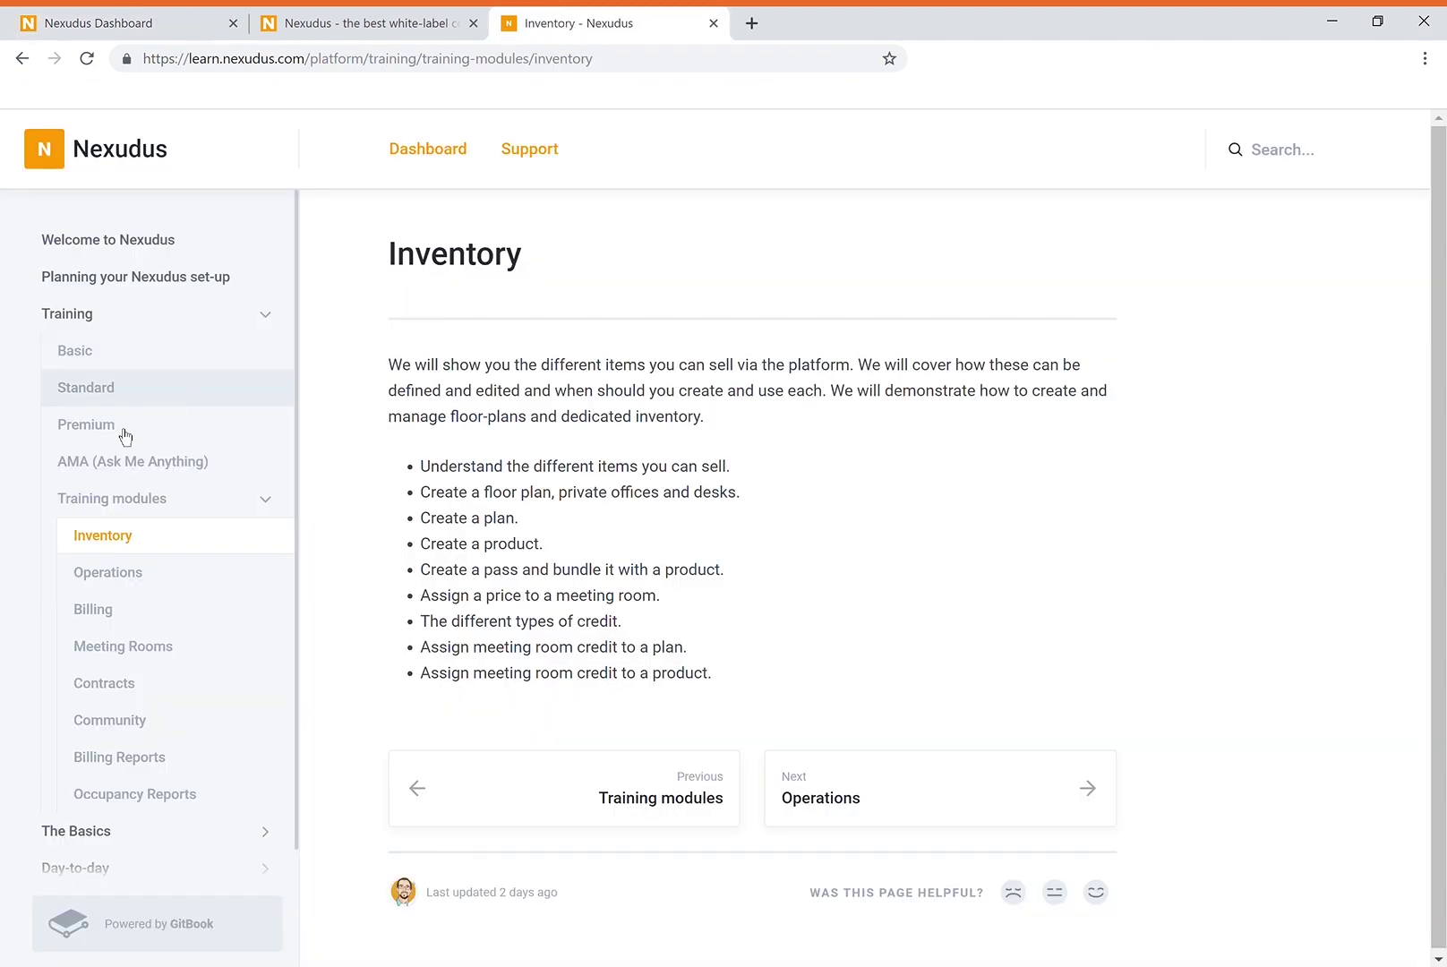